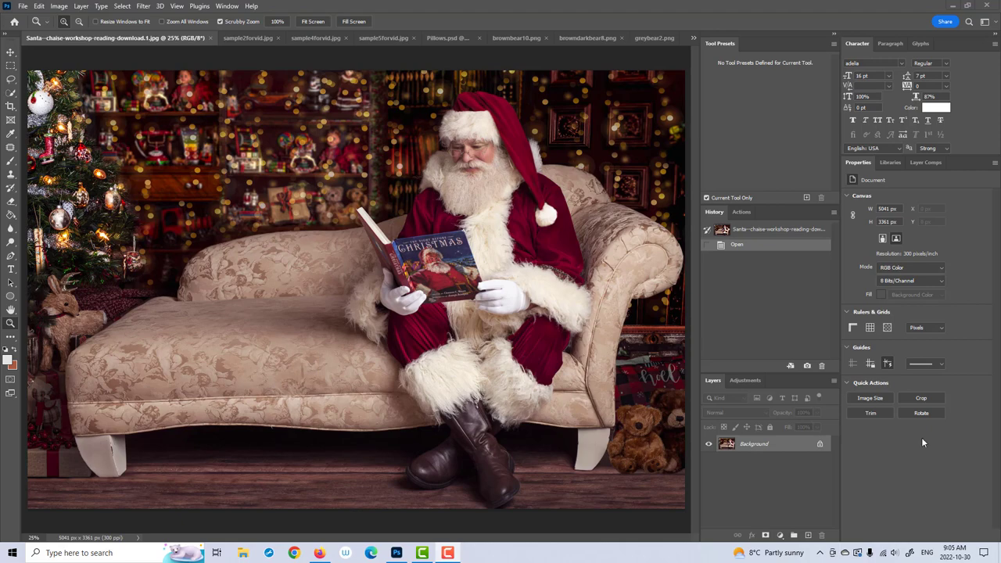
Step: Look through the open Santa backdrop, baby sample photos, pillow collection and teddy bear images
click(253, 40)
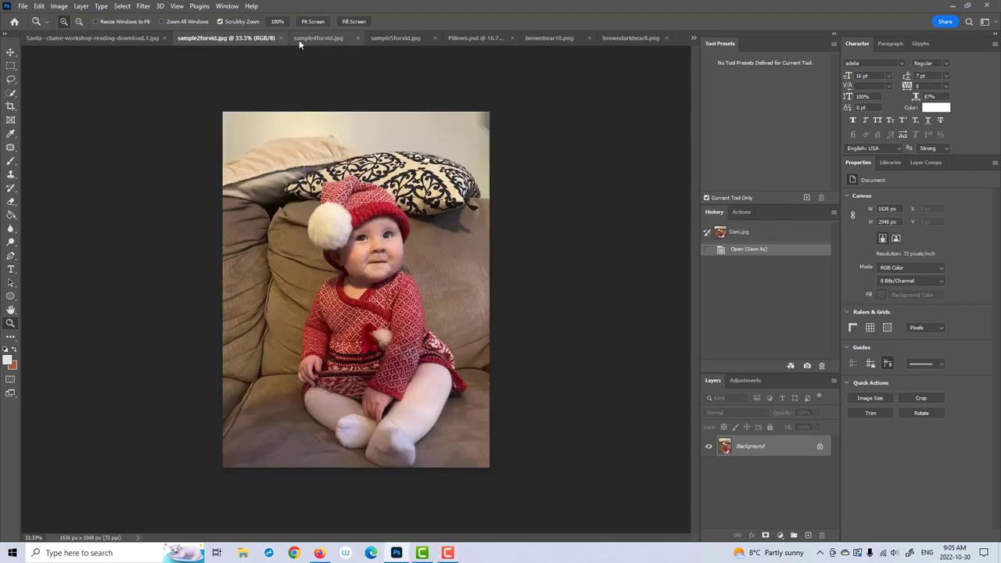
click(316, 40)
click(379, 41)
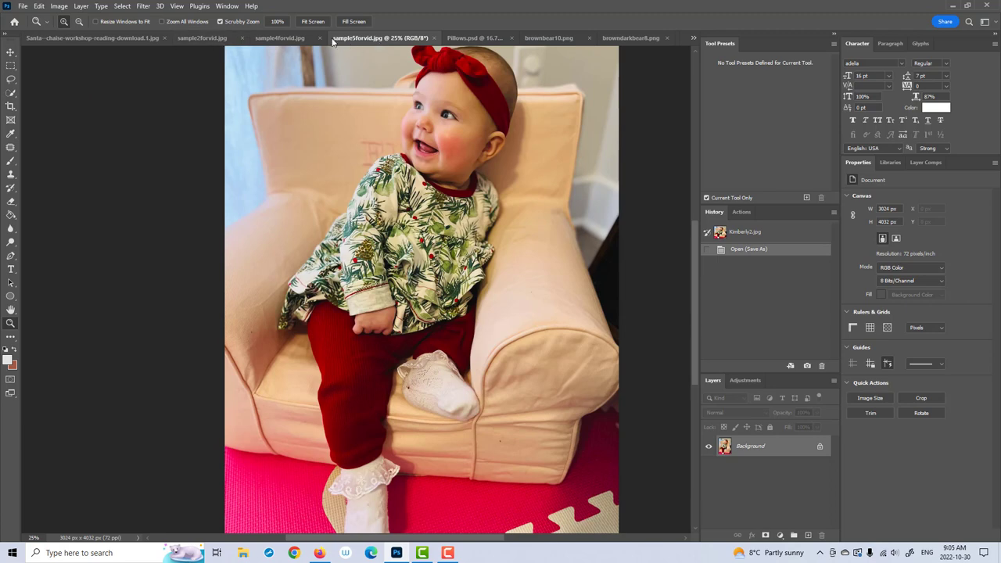
click(266, 41)
click(215, 37)
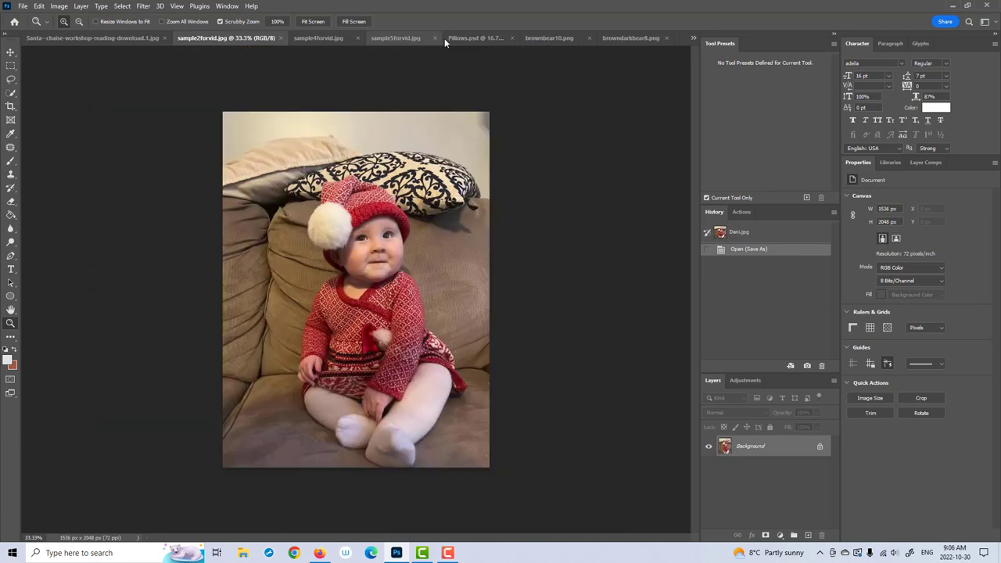
click(484, 36)
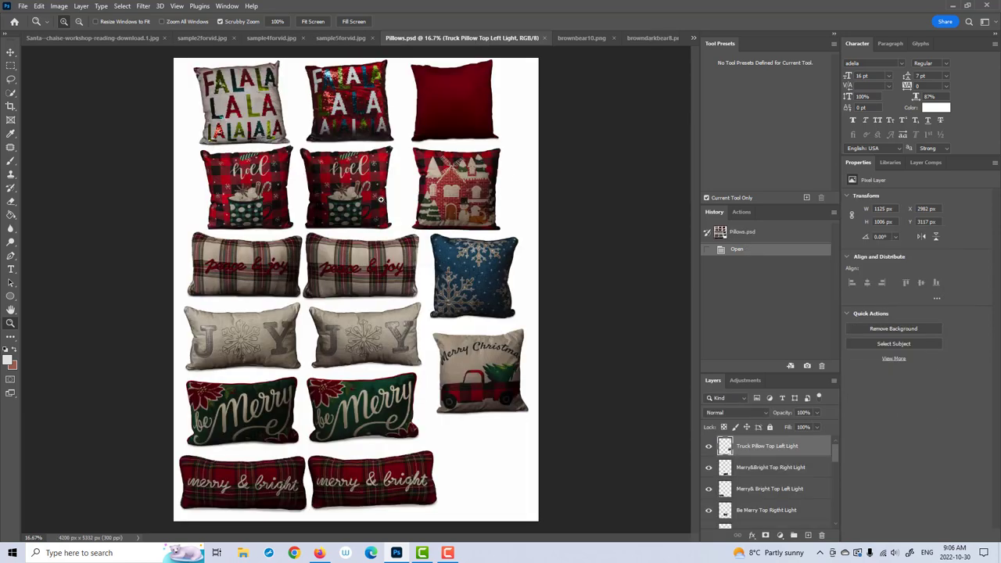
click(580, 38)
click(625, 39)
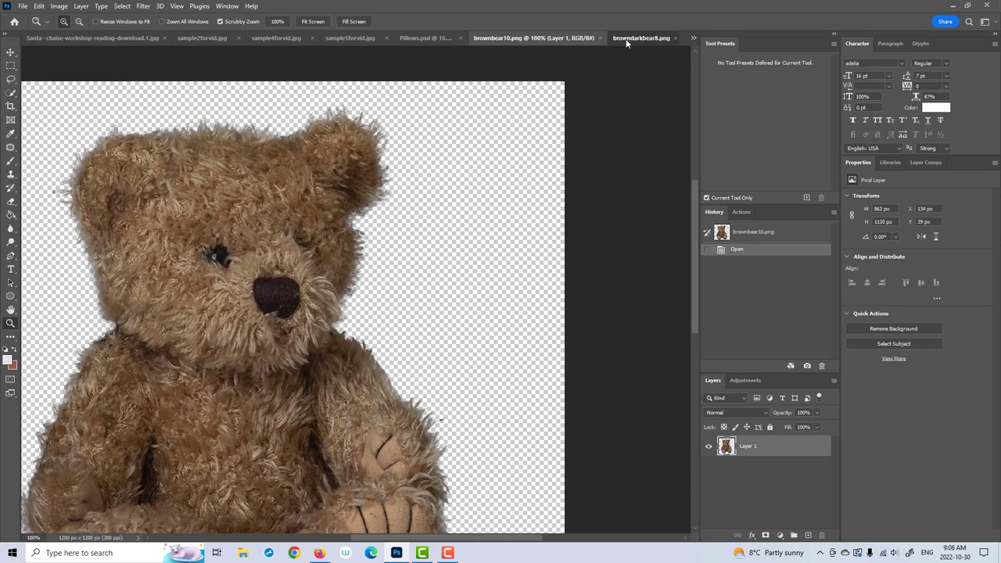
click(89, 37)
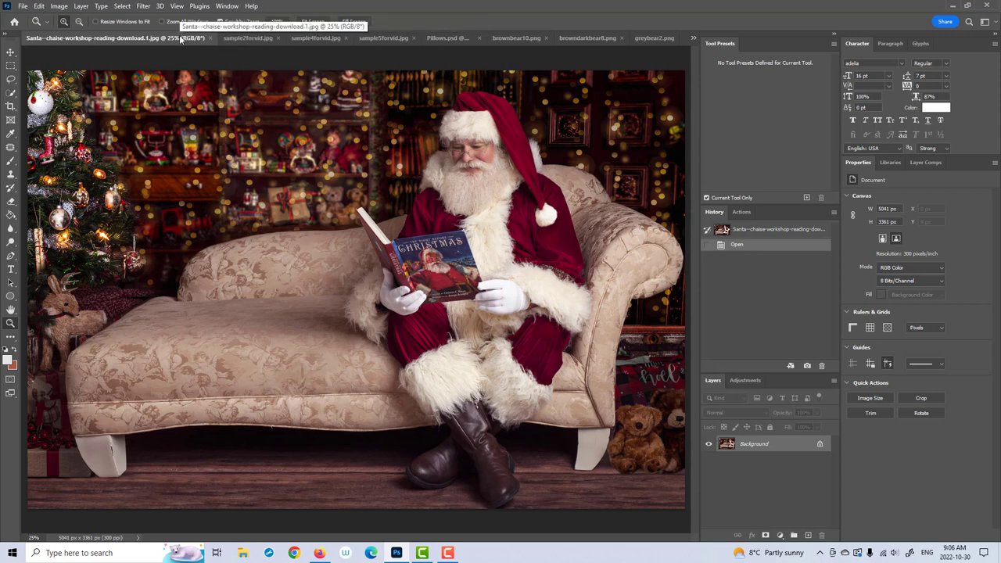
Step: Compare the baby photo sample2forvid.jpg with the Santa chaise backdrop, inspecting the baby up close
click(238, 37)
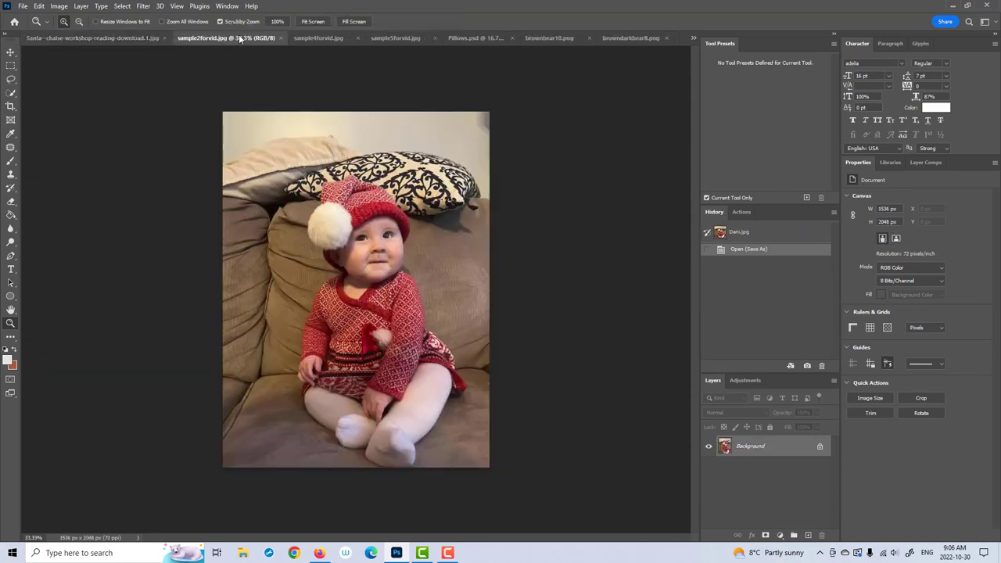
click(136, 41)
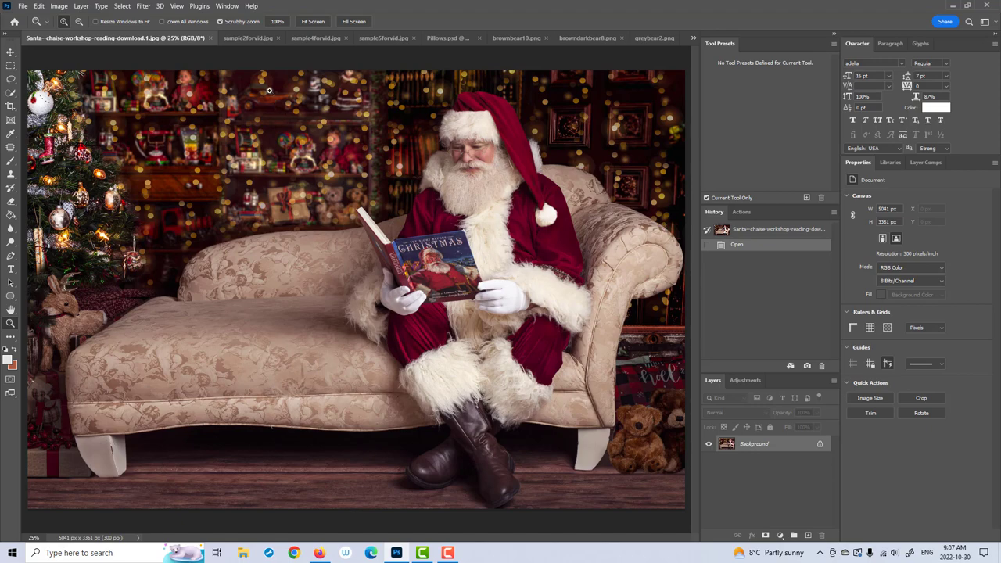
click(250, 38)
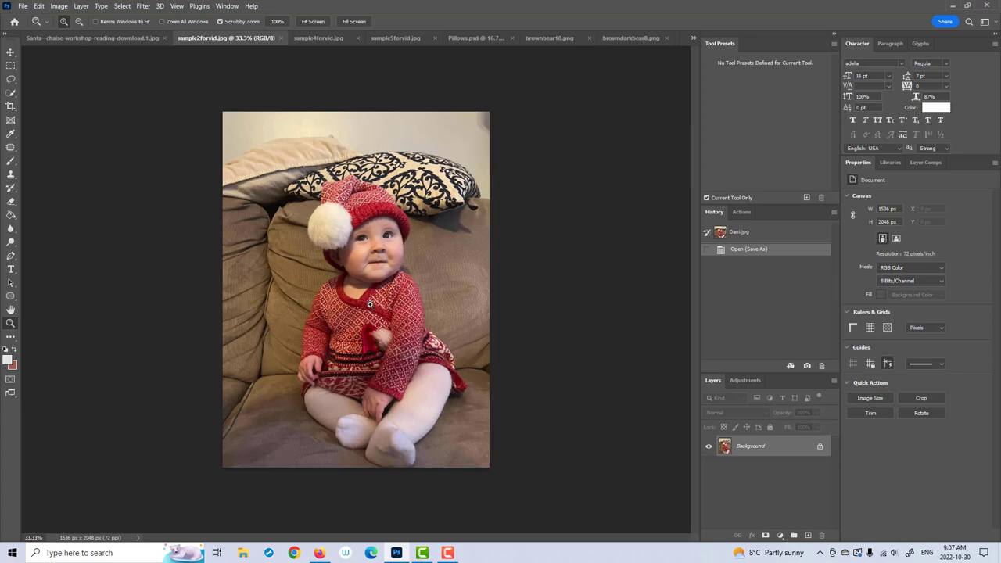
click(369, 239)
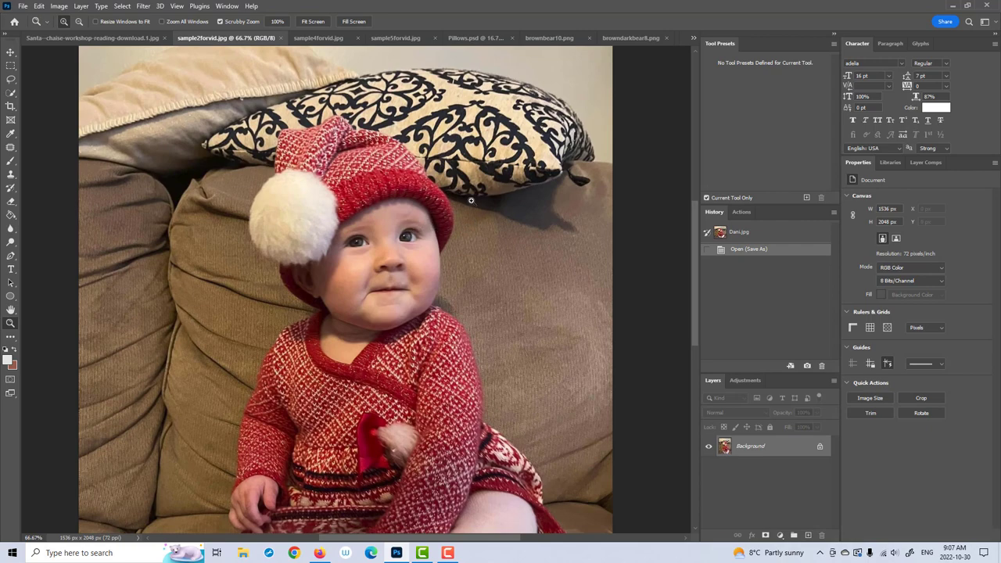
scroll(398, 256, down, 3)
drag(434, 274, 399, 276)
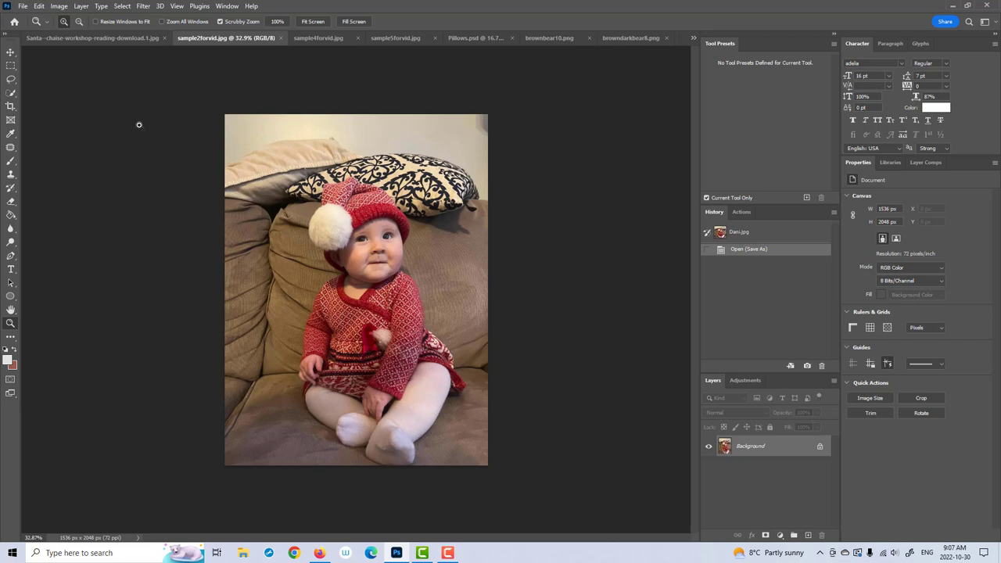
click(122, 39)
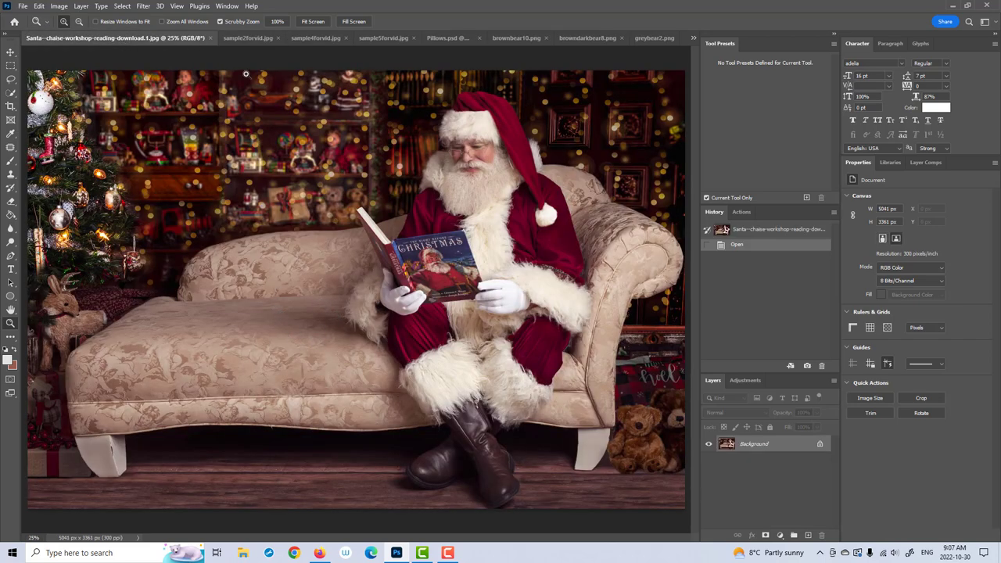
Step: In sample2forvid.jpg, select the baby from the hat down to the feet with the Quick Selection tool
click(245, 39)
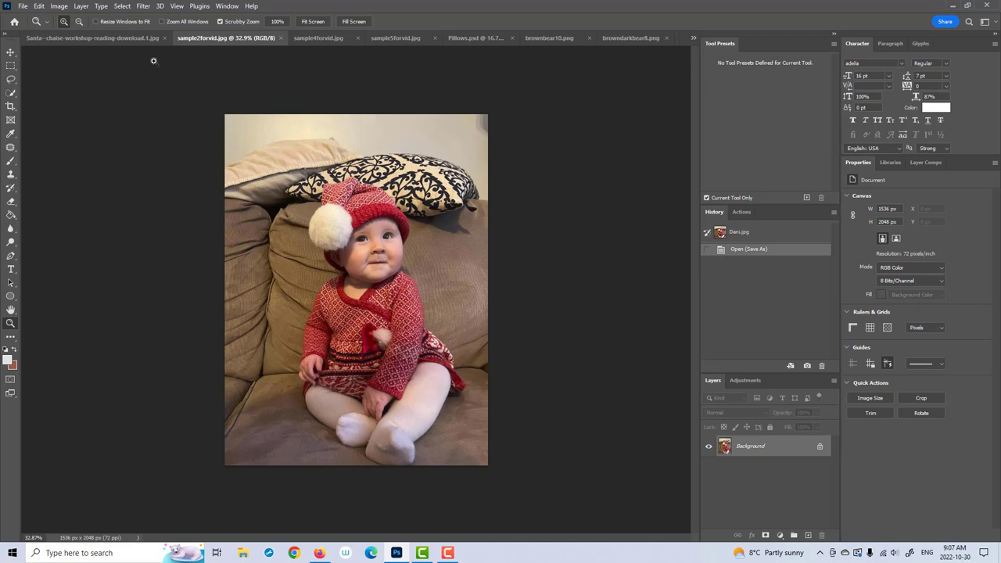
click(11, 93)
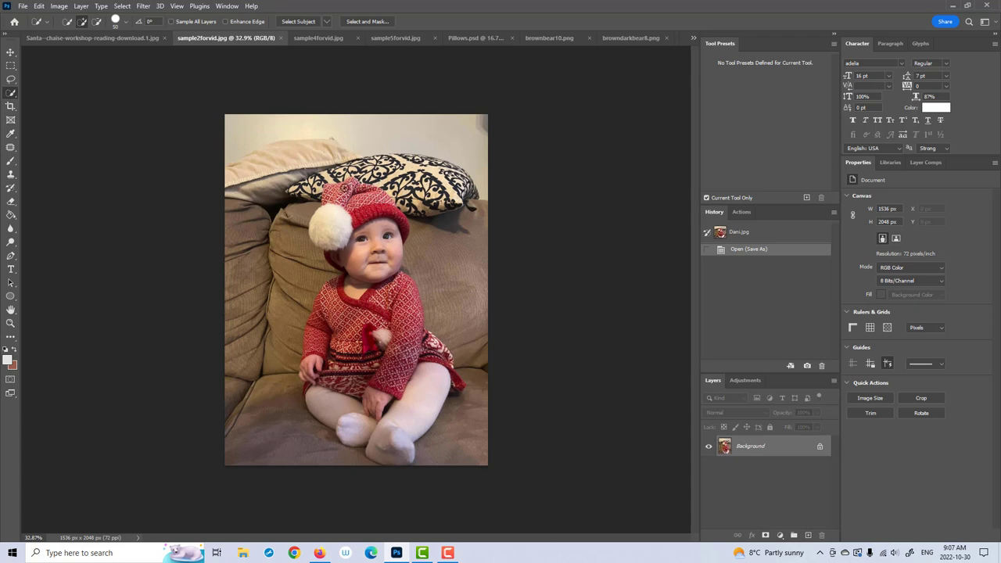
mouse_move(343, 217)
mouse_down()
mouse_move(360, 235)
mouse_move(360, 227)
mouse_up()
mouse_move(338, 189)
mouse_down()
mouse_move(370, 227)
mouse_move(382, 211)
mouse_move(394, 239)
mouse_up()
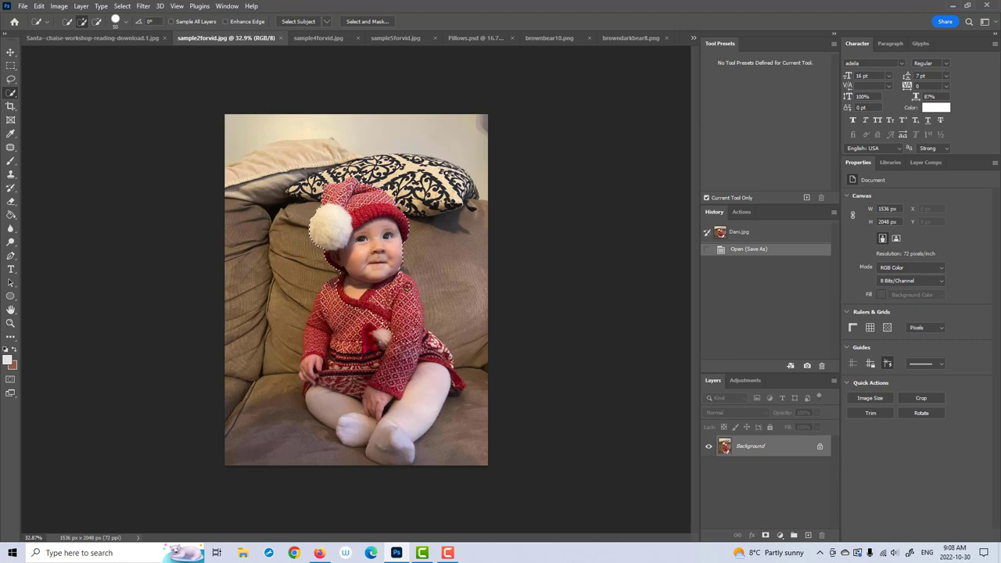
mouse_move(415, 326)
mouse_down()
mouse_move(410, 350)
mouse_move(429, 349)
mouse_move(417, 325)
mouse_up()
mouse_move(372, 299)
mouse_down()
mouse_move(328, 294)
mouse_move(316, 329)
mouse_move(333, 403)
mouse_move(370, 420)
mouse_move(394, 449)
mouse_move(442, 356)
mouse_up()
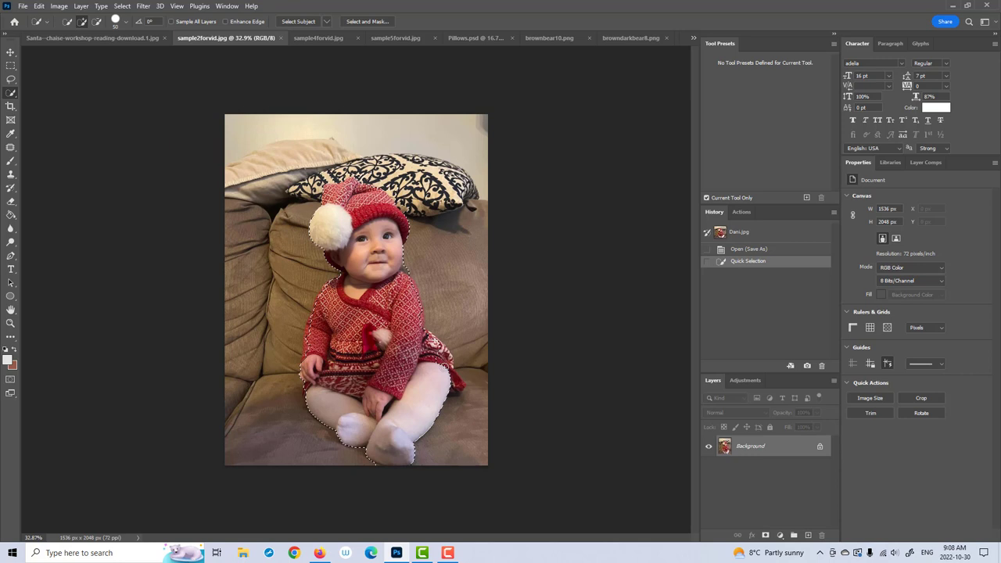
Step: Add the dress hem to the quick selection and subtract the sofa areas beside the skirt and legs
click(457, 387)
alt+click(448, 332)
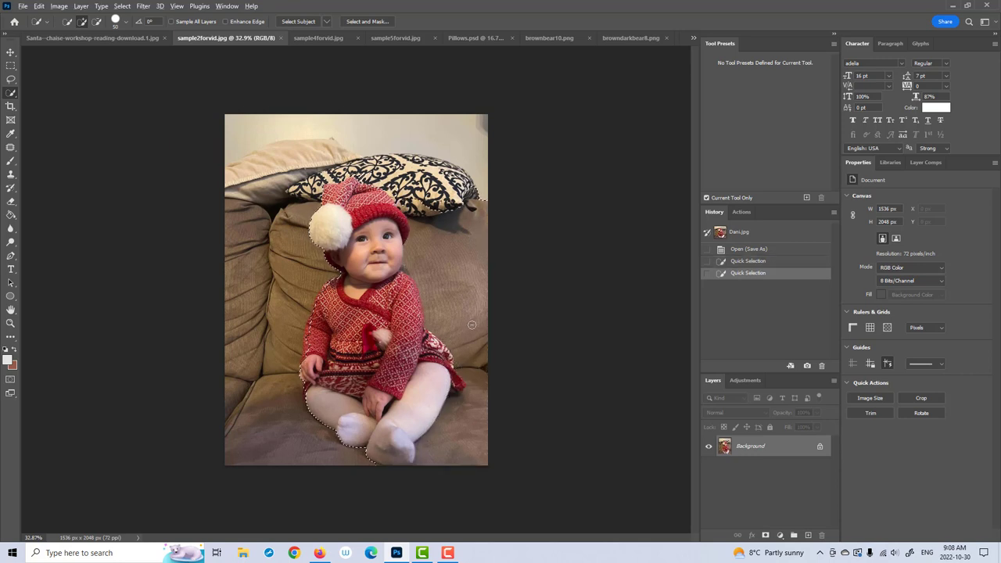
drag(424, 327, 423, 248)
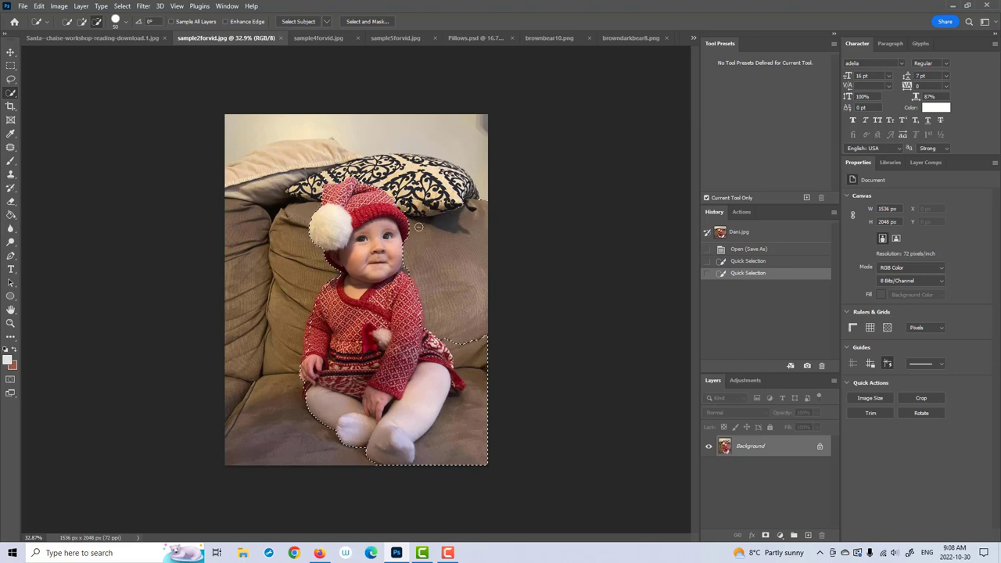
alt+click(469, 356)
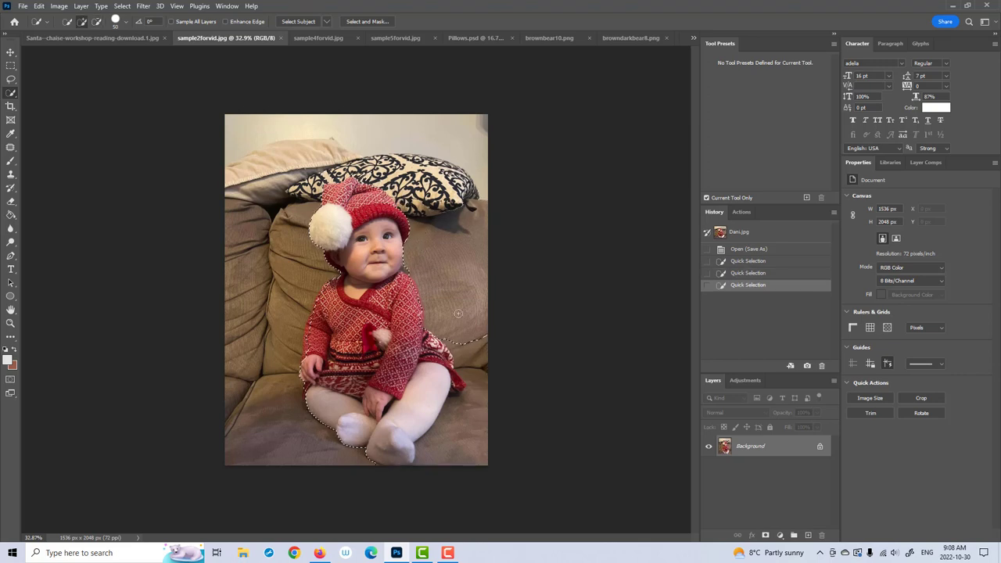
mouse_move(480, 412)
mouse_down()
mouse_move(458, 363)
mouse_move(462, 388)
mouse_move(469, 363)
mouse_up()
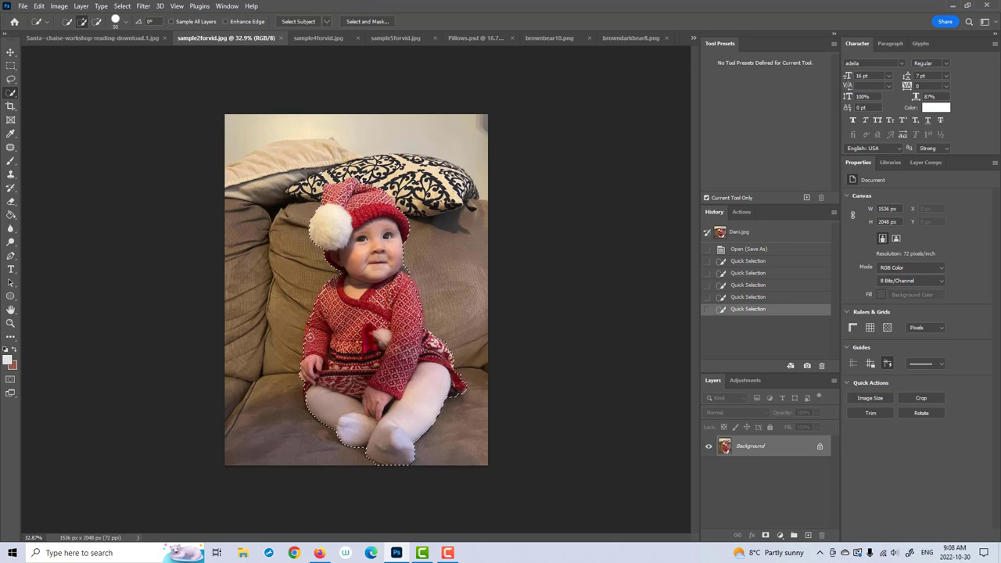
Step: Refine the quick selection along the baby's sleeve, shoulder and neckline, and at the tip of the hat
click(313, 323)
click(314, 316)
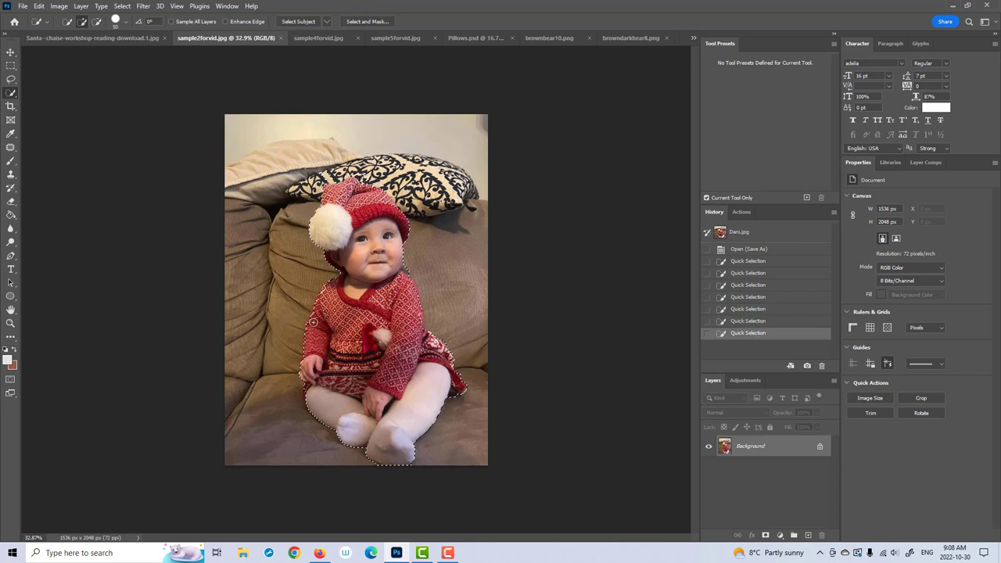
click(318, 309)
click(342, 287)
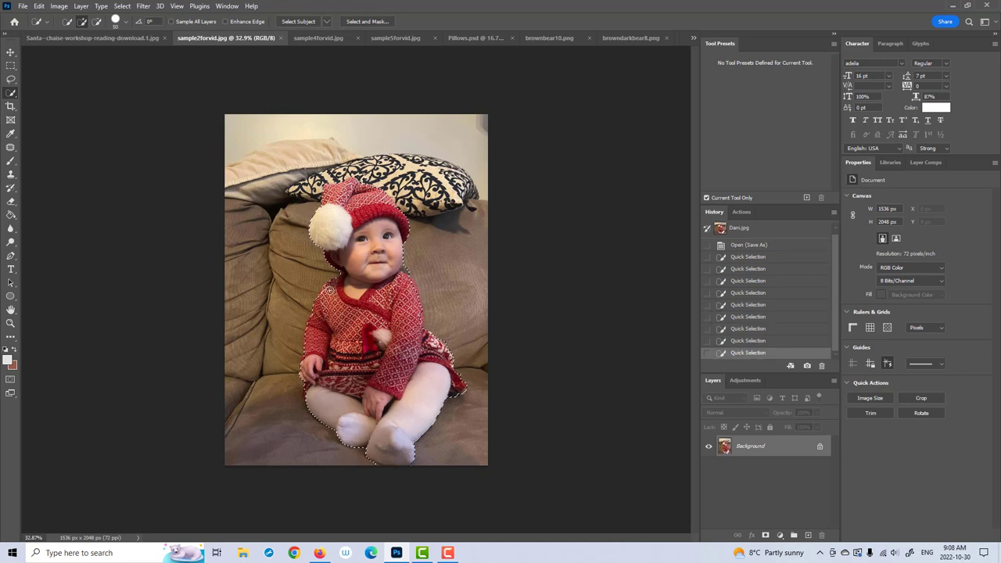
click(335, 284)
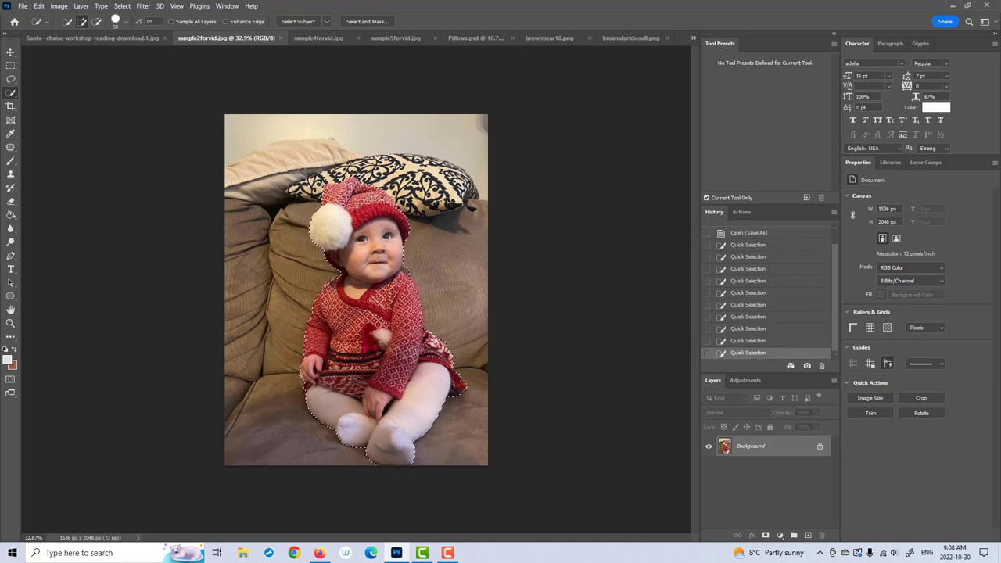
key(alt)
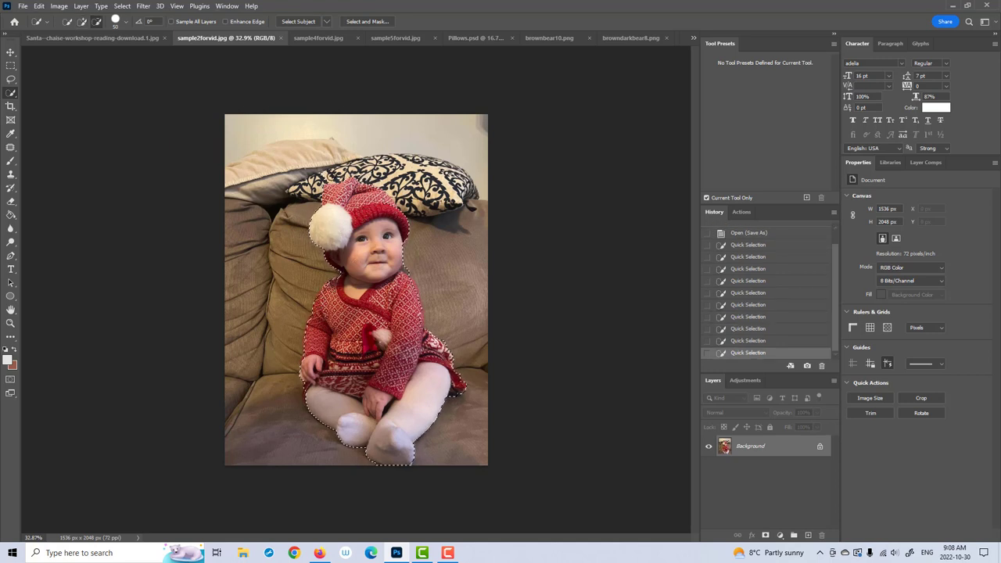
click(341, 180)
Step: Run Select and Mask on the baby selection and output it as a new layer with a layer mask
click(382, 21)
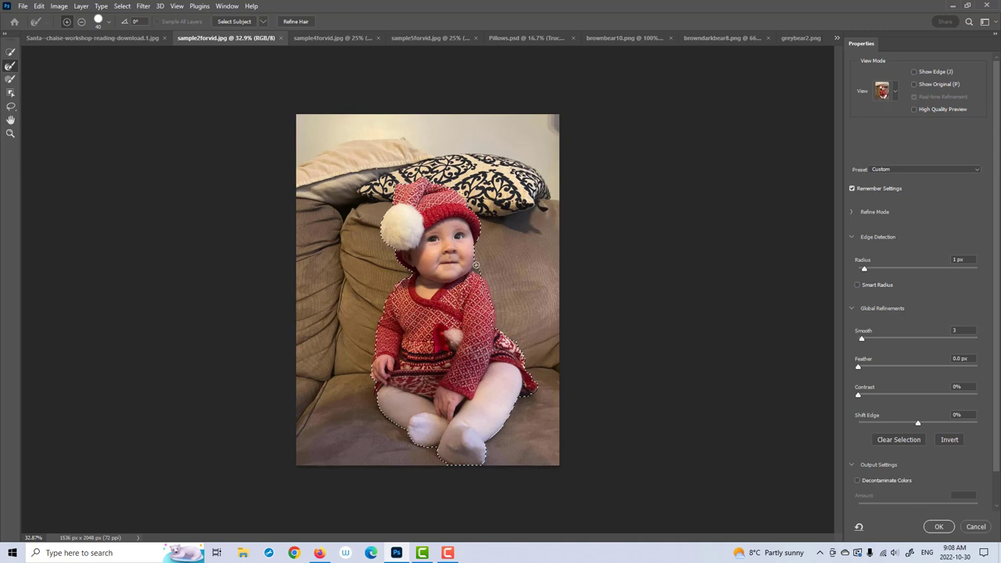
key(alt)
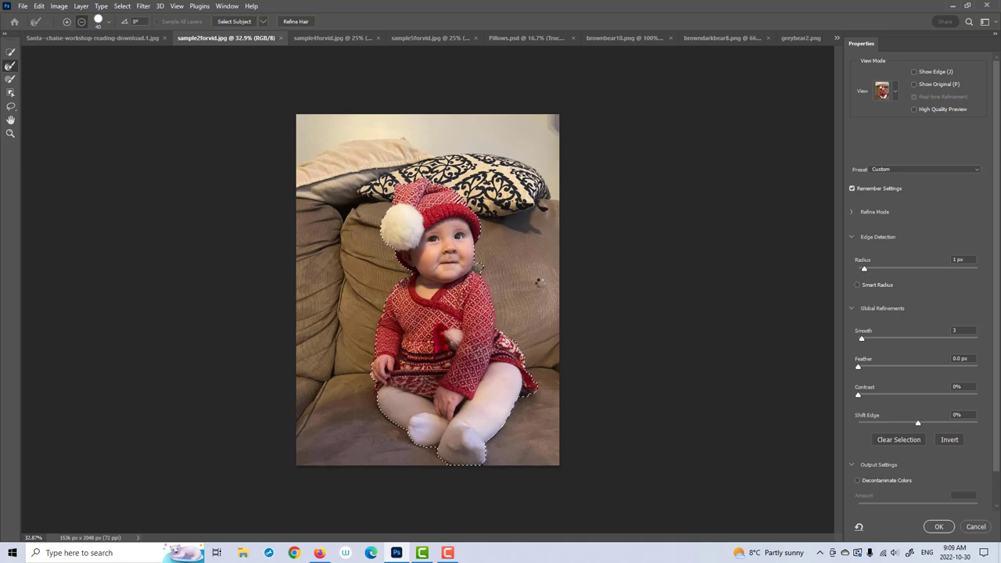
key(alt)
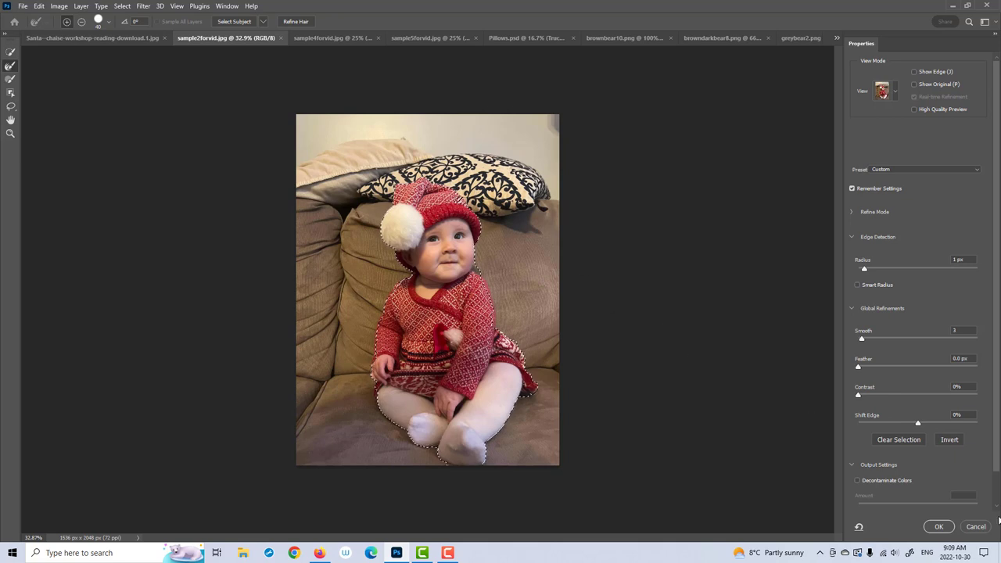
click(940, 527)
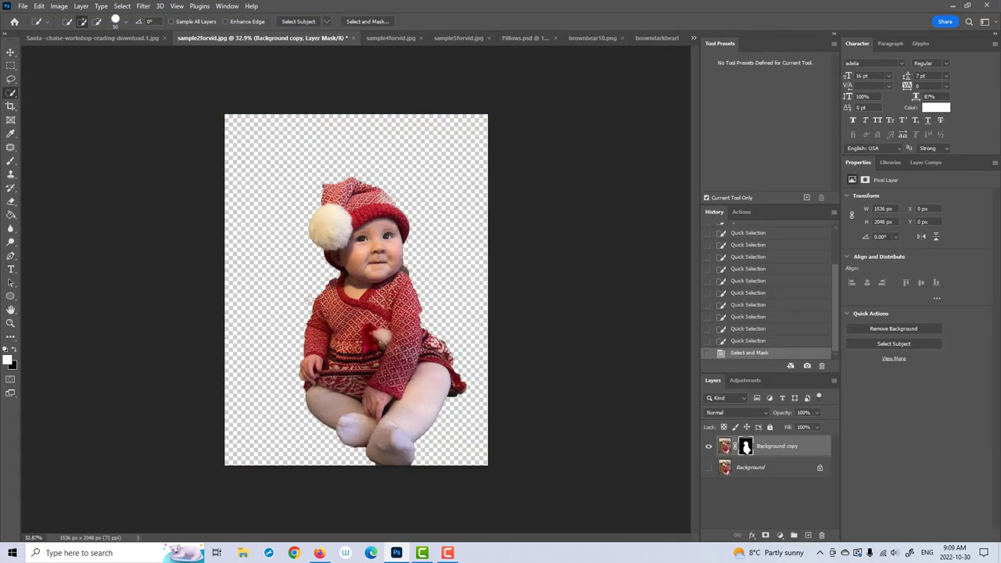
Step: Move the cut-out baby layer into the Santa chaise document and place it on the chaise beside Santa
click(11, 52)
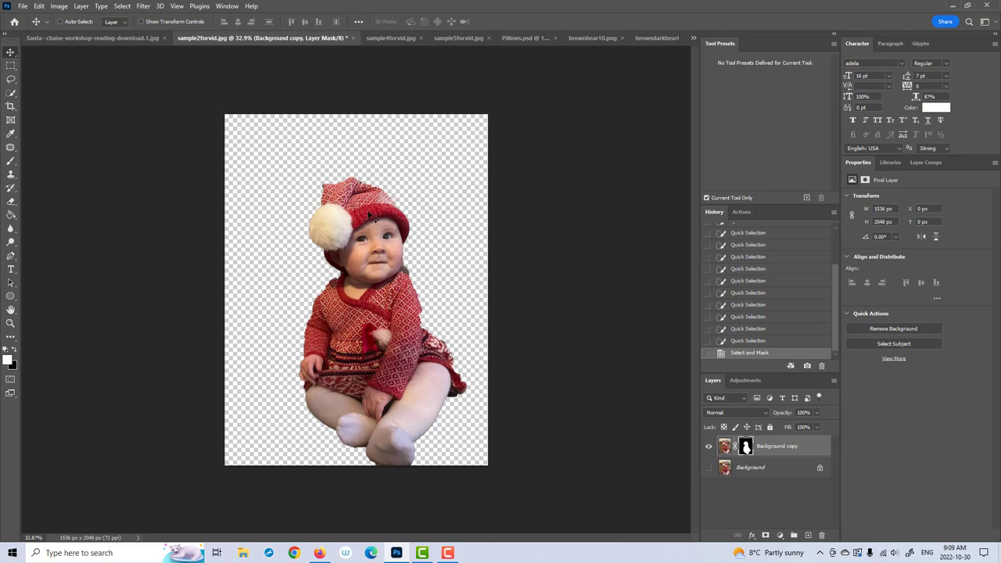
drag(373, 218, 269, 222)
click(551, 224)
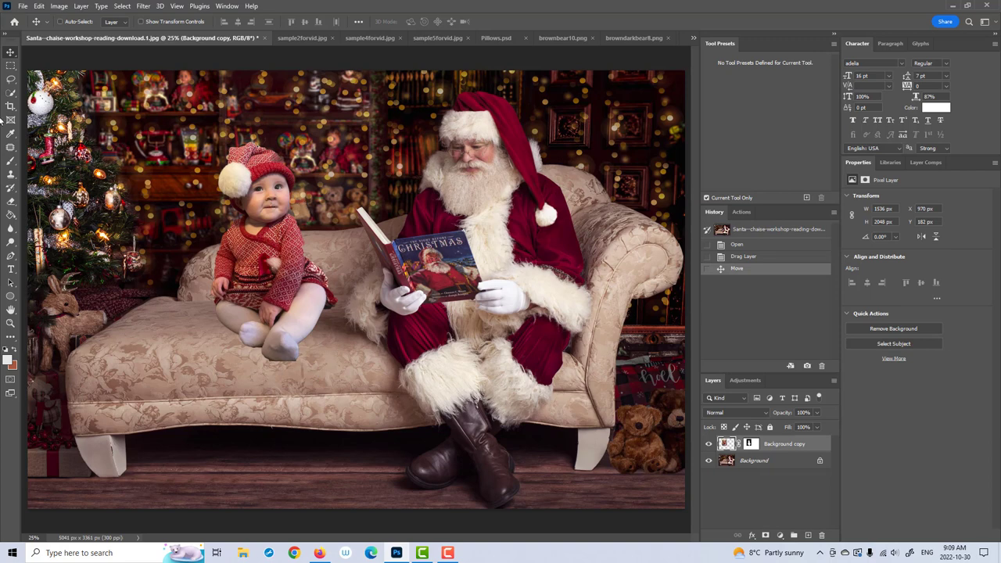
drag(287, 223, 306, 224)
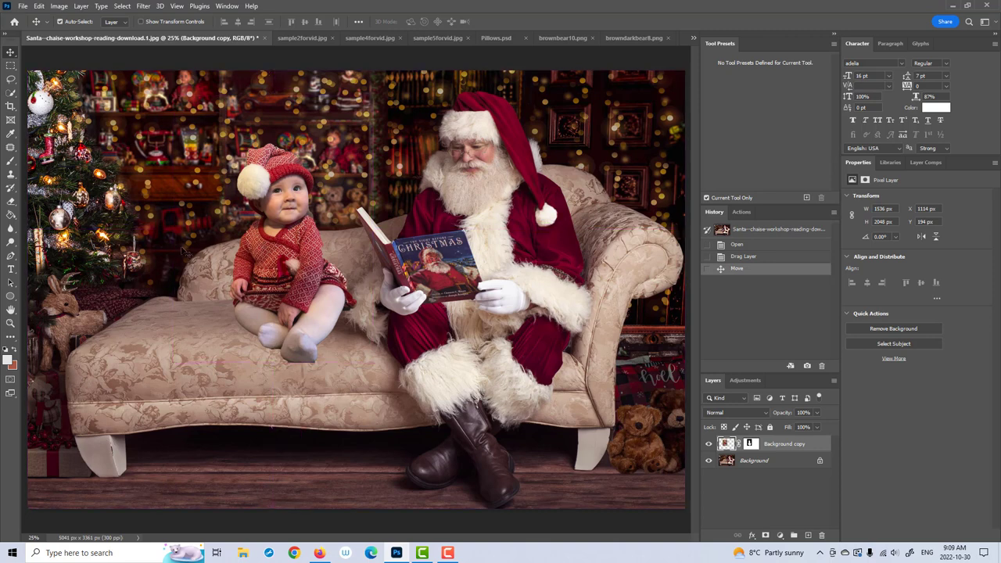
Step: Free-transform the baby layer to about 72% size, rotate it about 2° clockwise and seat it on the chaise near Santa
key(ctrl+t)
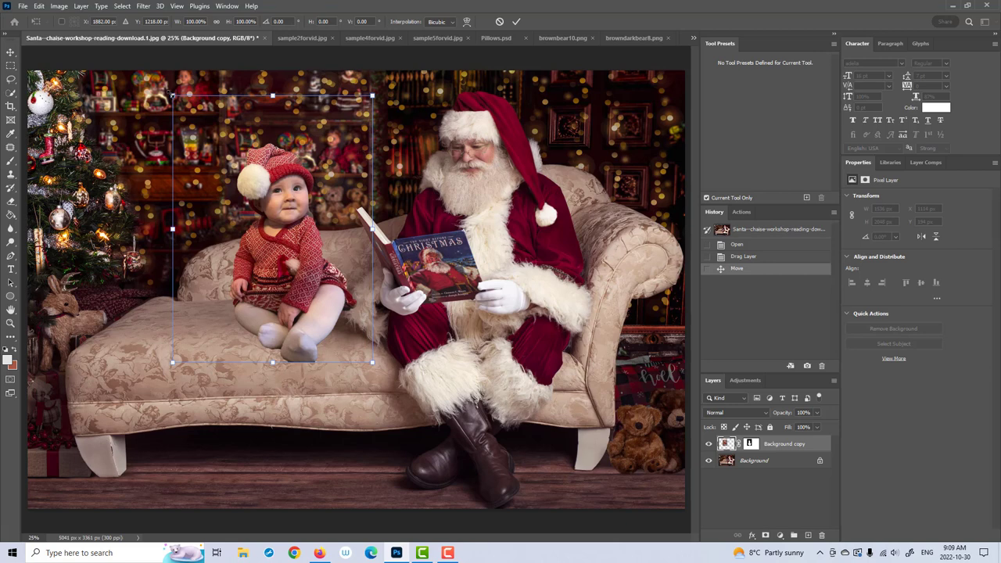
drag(172, 94, 228, 171)
drag(331, 270, 305, 271)
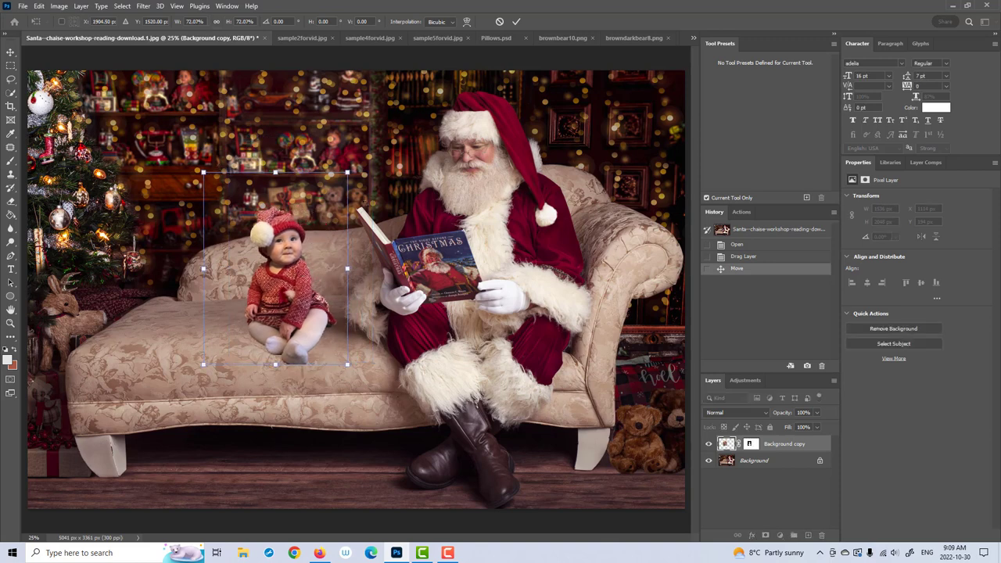
drag(366, 182, 376, 193)
drag(303, 213, 311, 199)
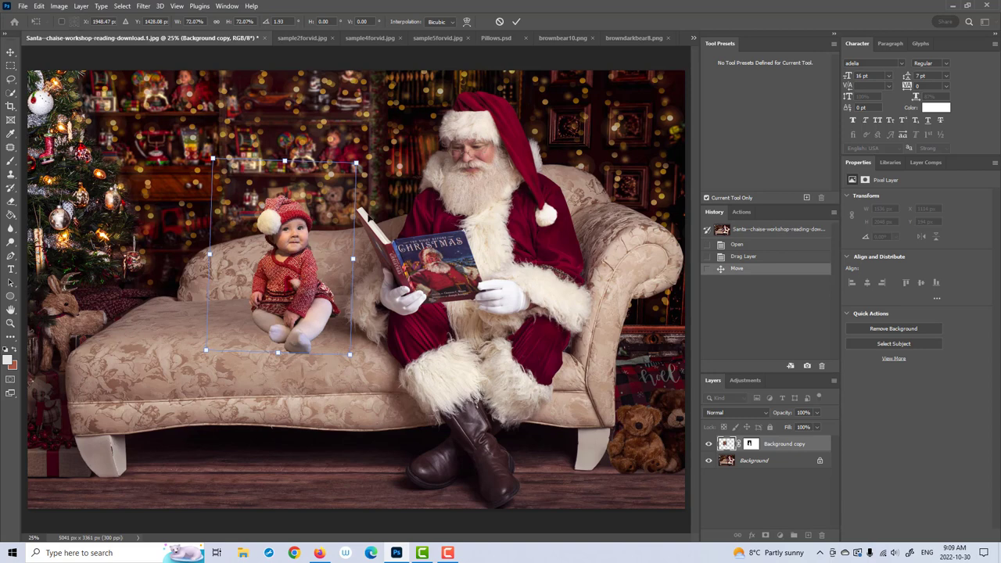
click(517, 21)
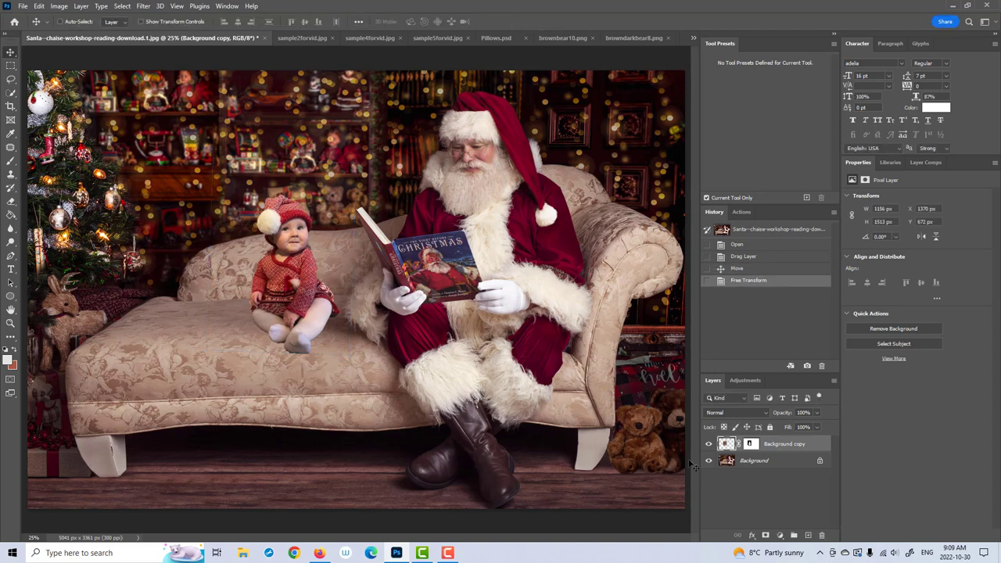
Step: Paint black on the baby layer's mask at 100% brush opacity around the baby and the feet to hide leftover background
click(11, 324)
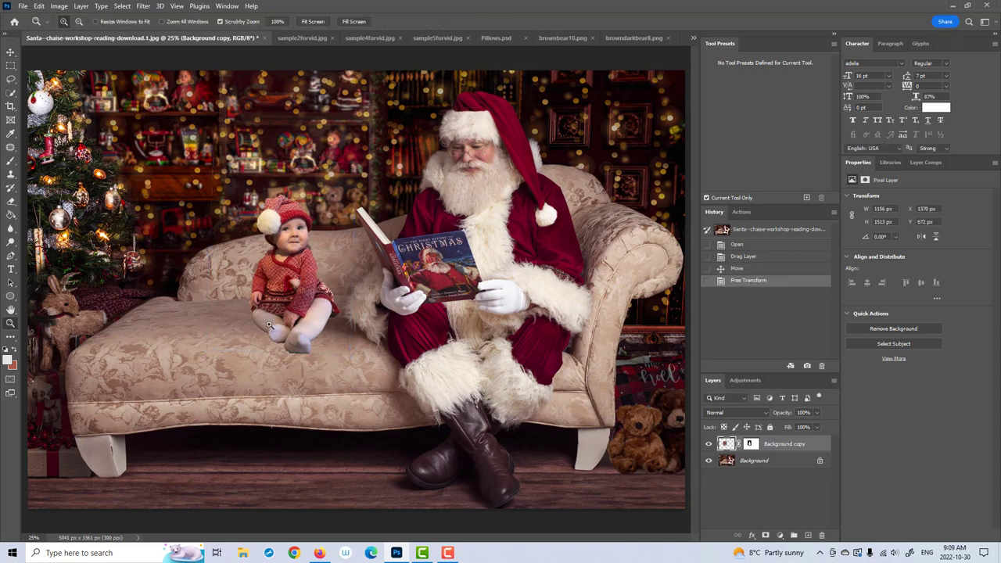
drag(285, 325, 258, 327)
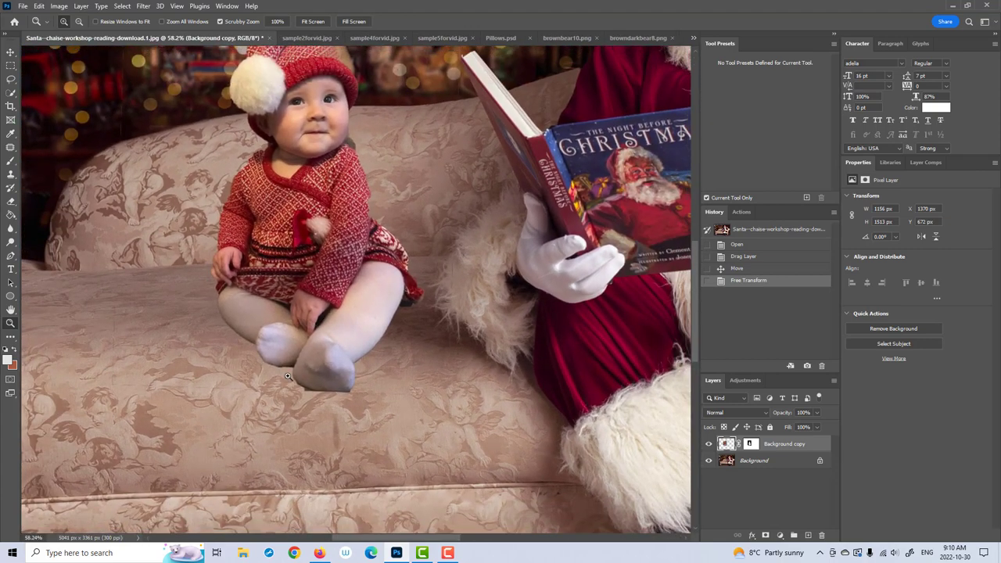
drag(279, 405, 249, 411)
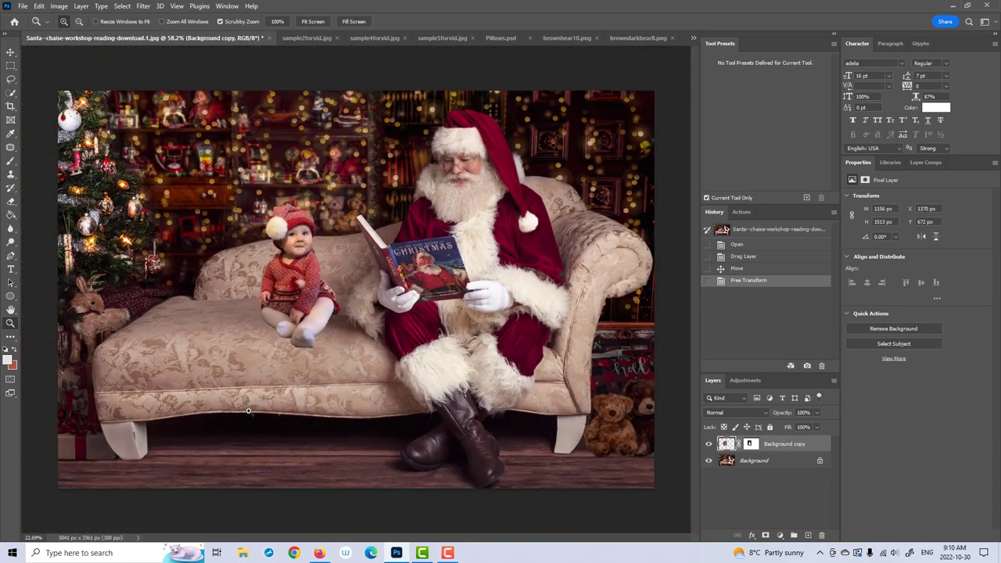
click(748, 447)
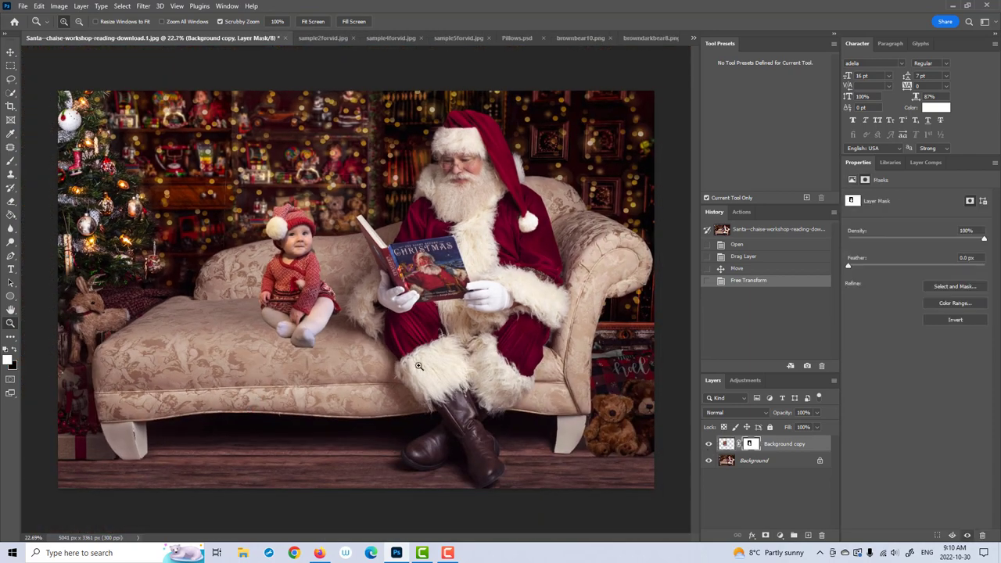
click(15, 349)
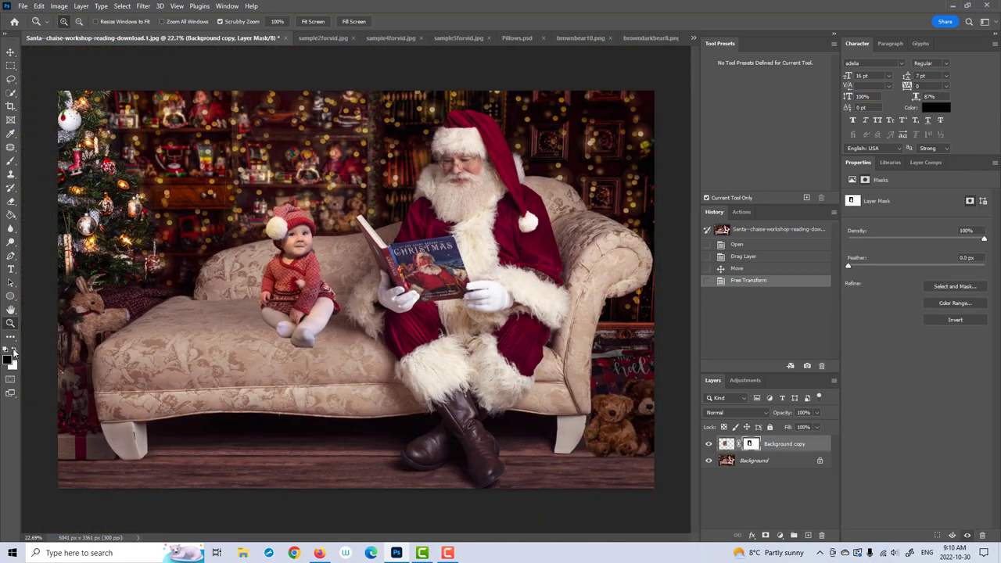
click(11, 161)
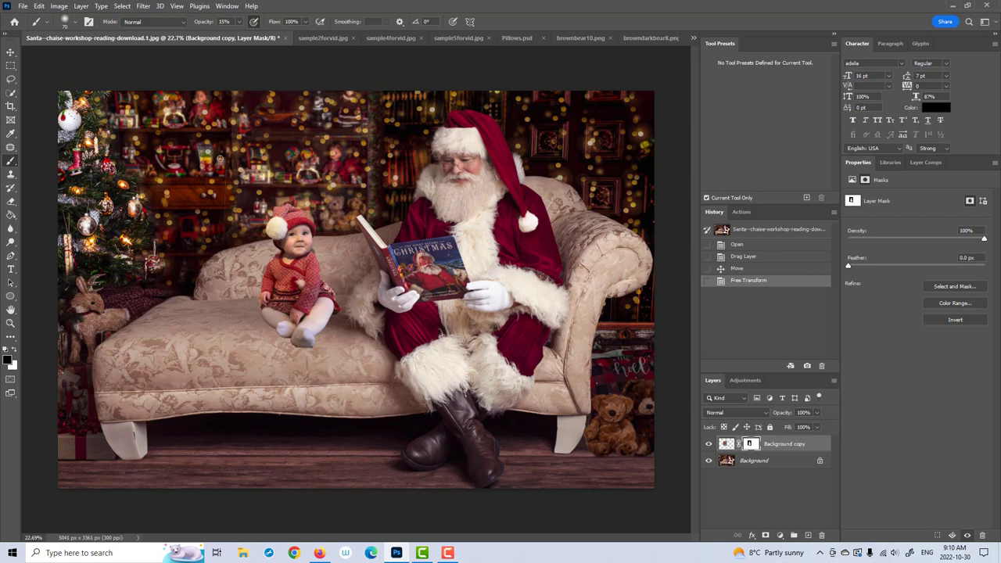
click(239, 21)
drag(235, 33, 278, 34)
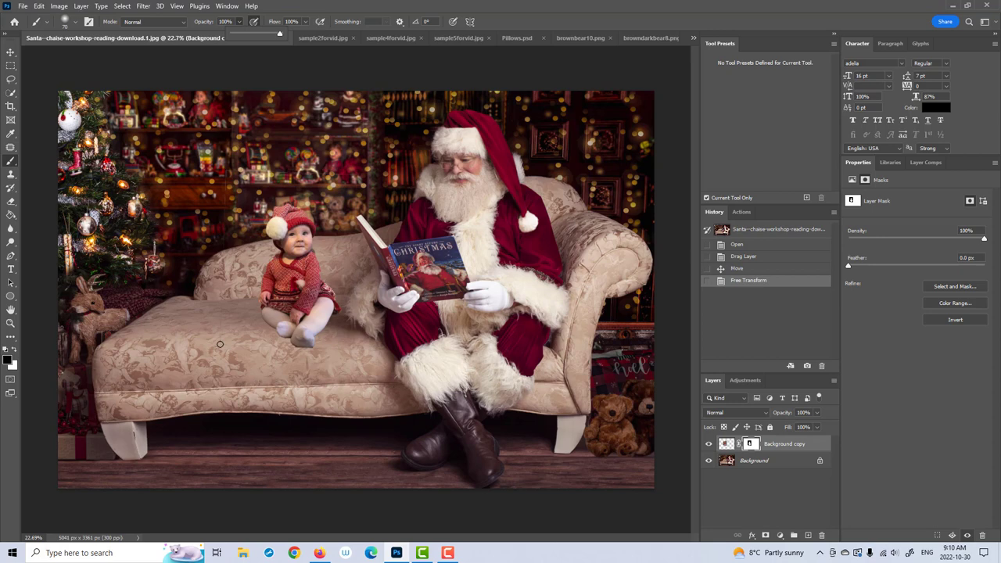
click(219, 344)
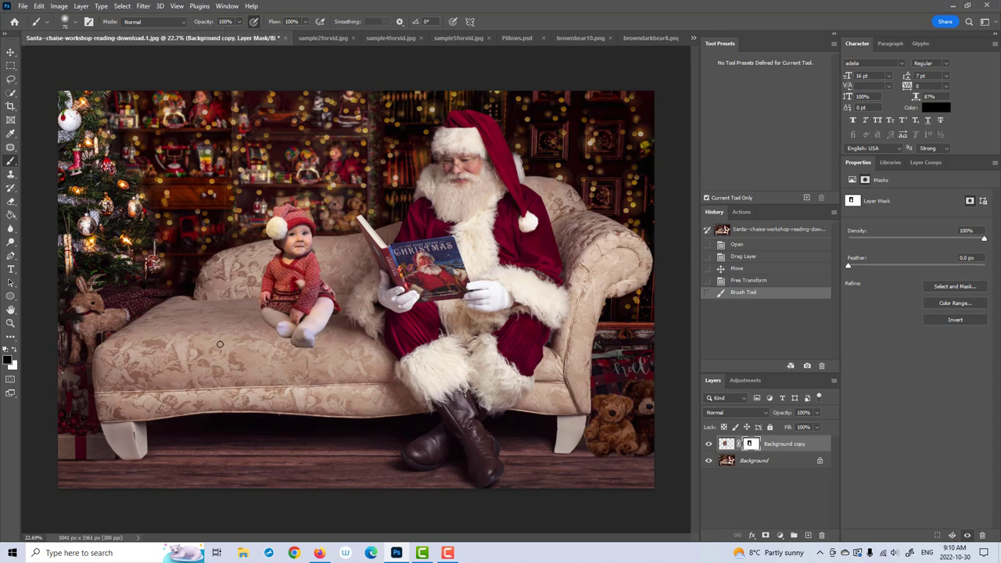
click(224, 170)
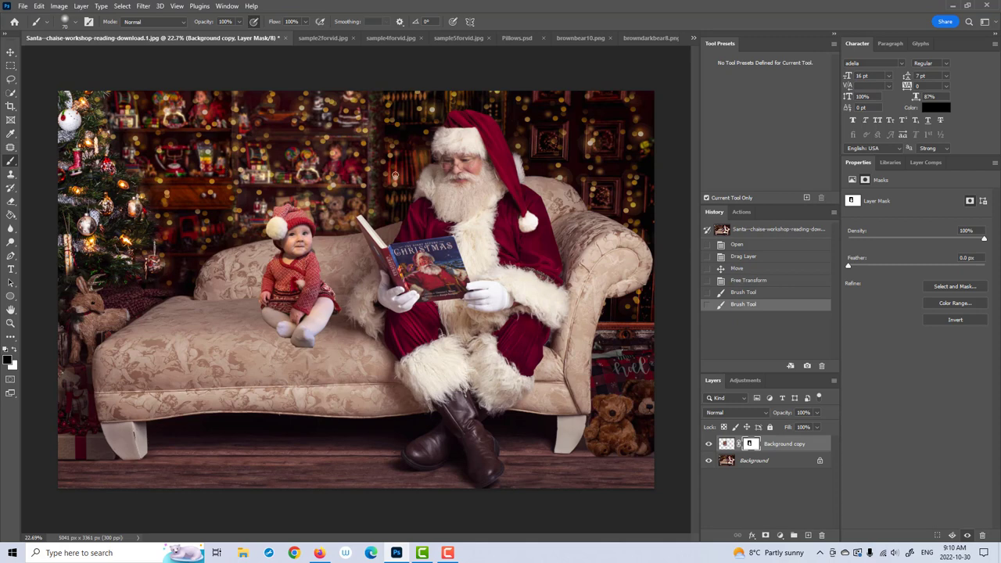
click(396, 174)
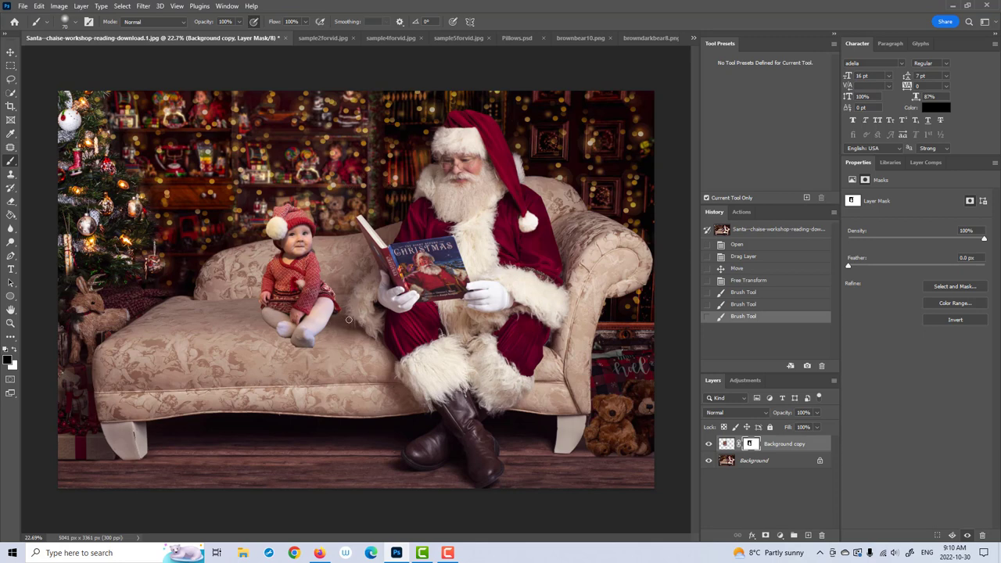
click(205, 346)
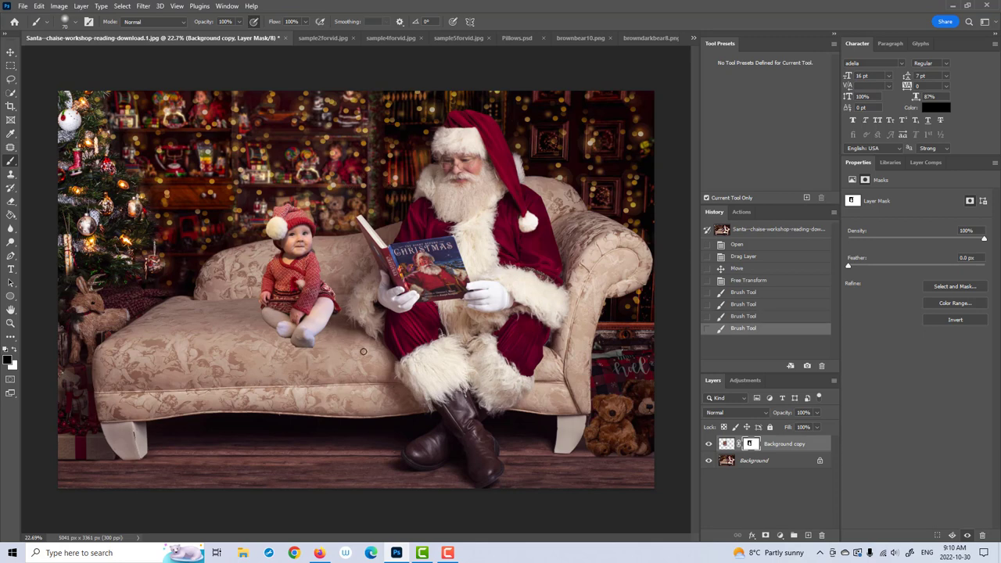
click(386, 351)
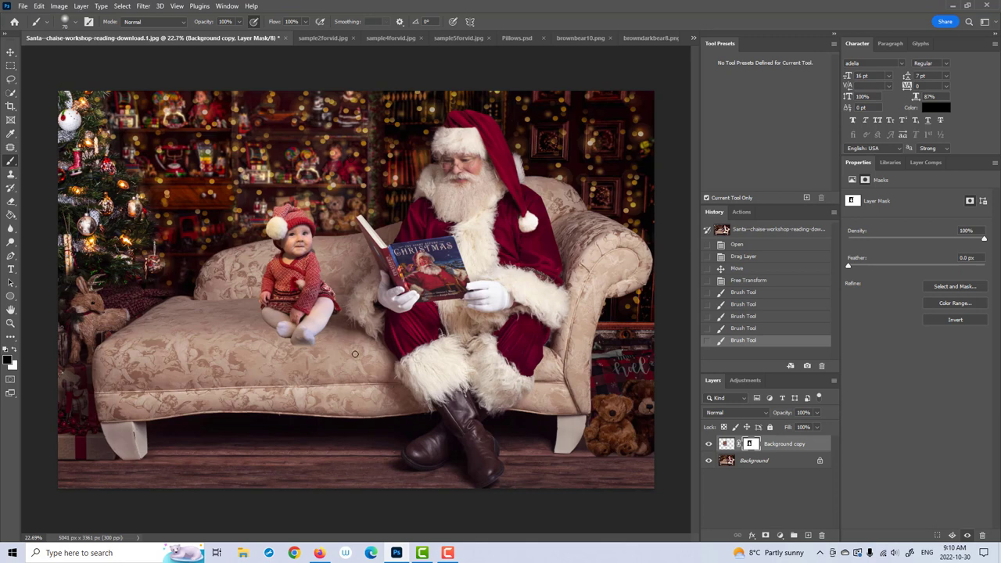
drag(357, 209, 517, 315)
Step: Reduce the mask brush to 10 px, hide part of the baby's front foot with black, and paint it back in with white
click(10, 323)
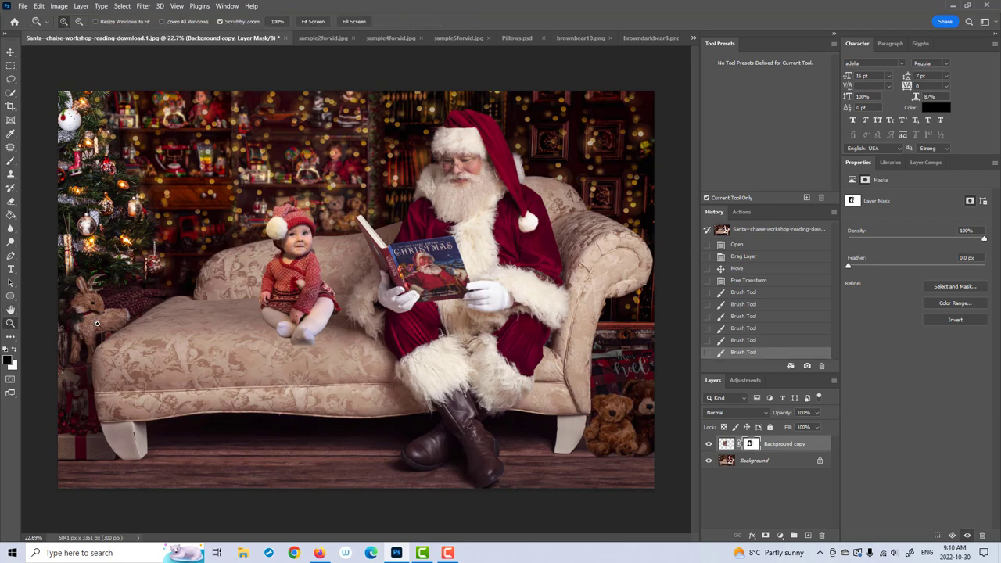
click(239, 325)
click(240, 325)
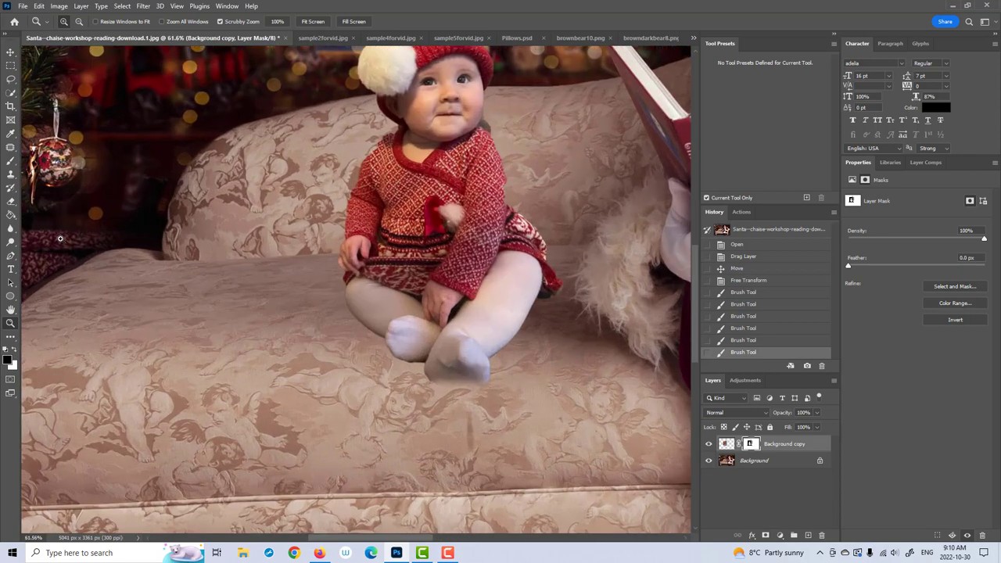
click(11, 164)
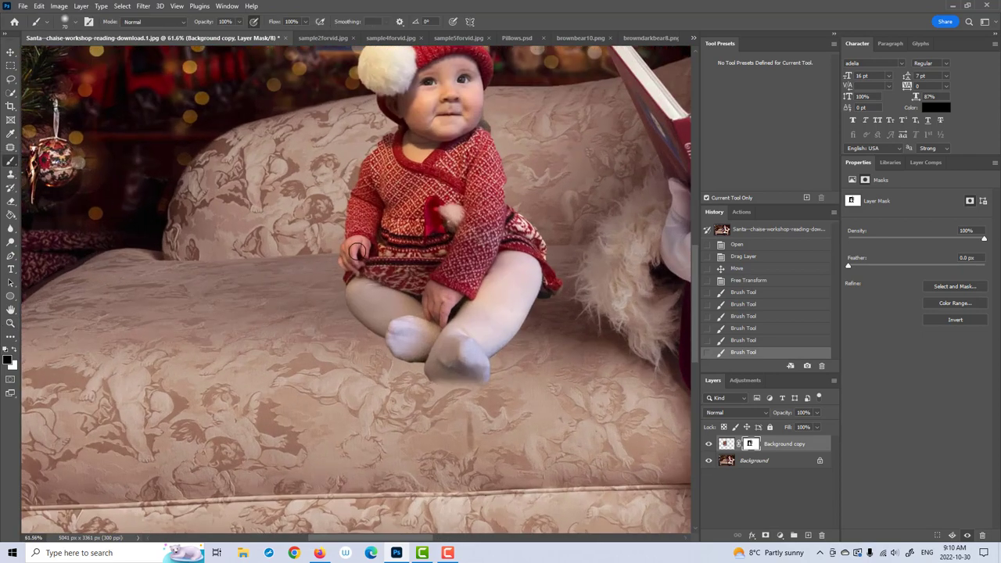
key(bracketleft)
key(bracketleft)
key(bracketleft)
key(bracketleft)
key(bracketleft)
key(bracketleft)
drag(430, 367, 435, 375)
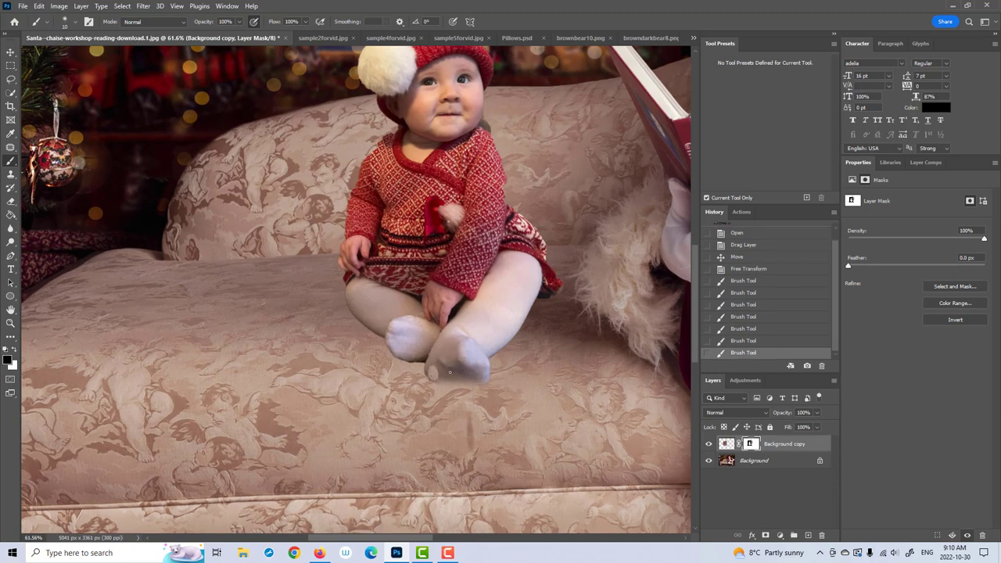
key(x)
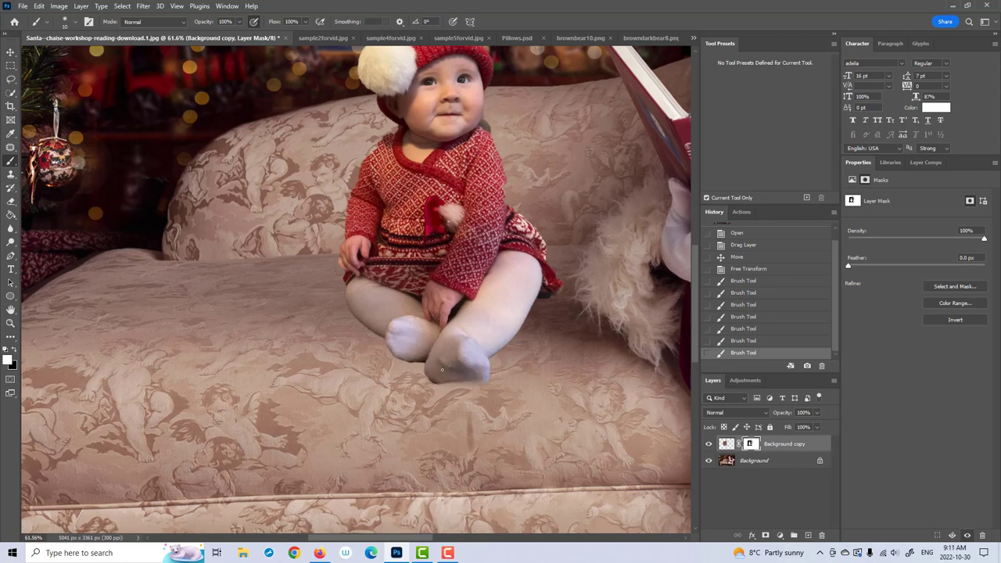
click(442, 369)
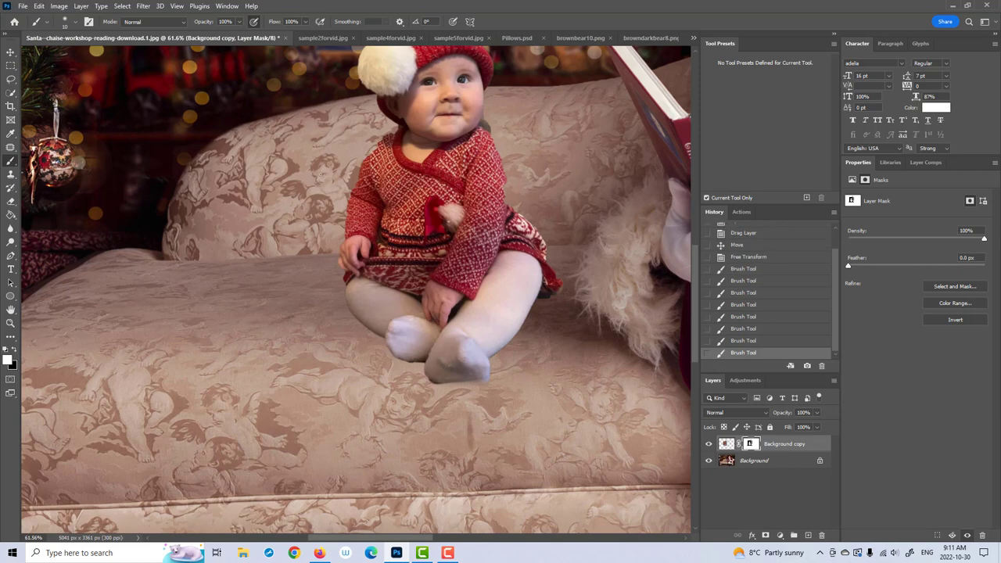
Step: Clean the mask edge with black along the baby's front foot, back foot and lower leg
key(x)
click(493, 366)
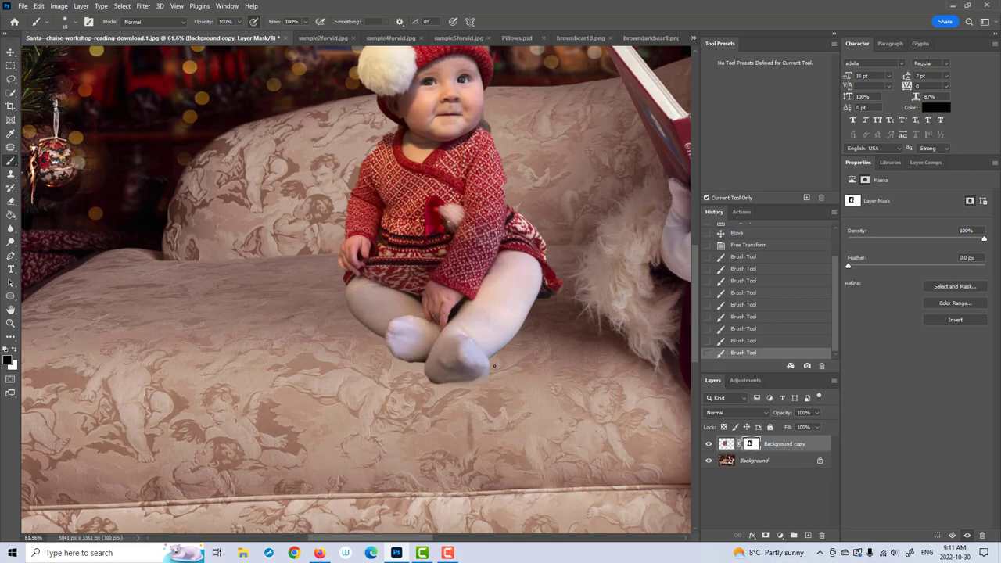
drag(493, 366, 436, 379)
drag(440, 391, 334, 284)
drag(423, 365, 369, 327)
Step: Refine the mask around the baby's neck, shoulder, skirt and legs, alternating black to hide leftover background with white to restore edges
scroll(366, 186, up, 5)
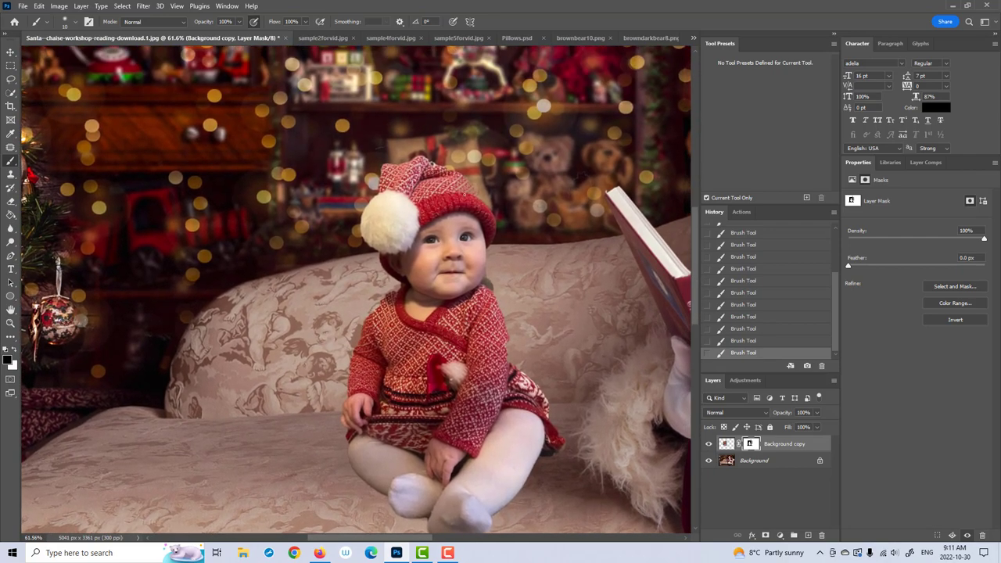
key(x)
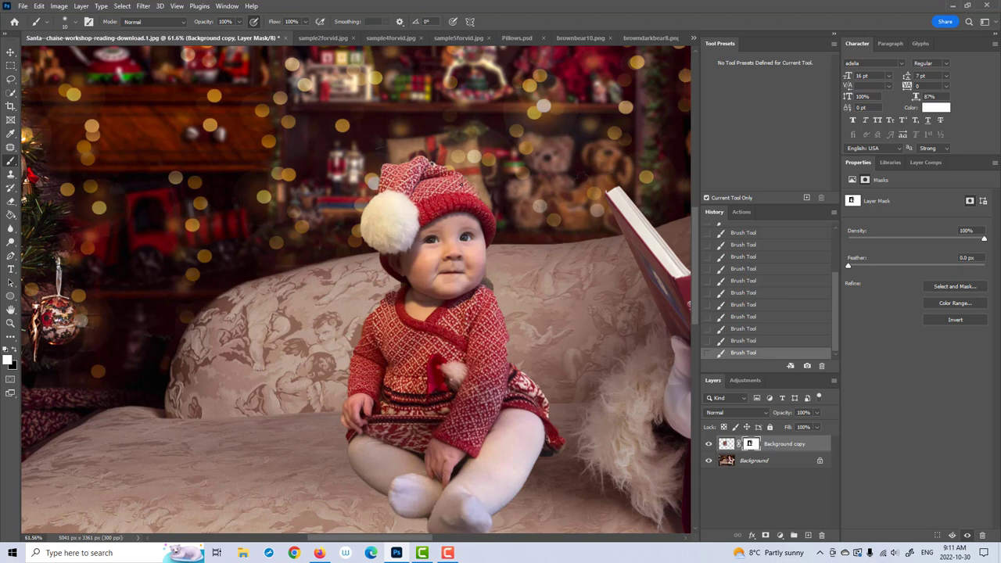
key(x)
key(x)
key(x)
key(x)
key(x)
key(x)
key(x)
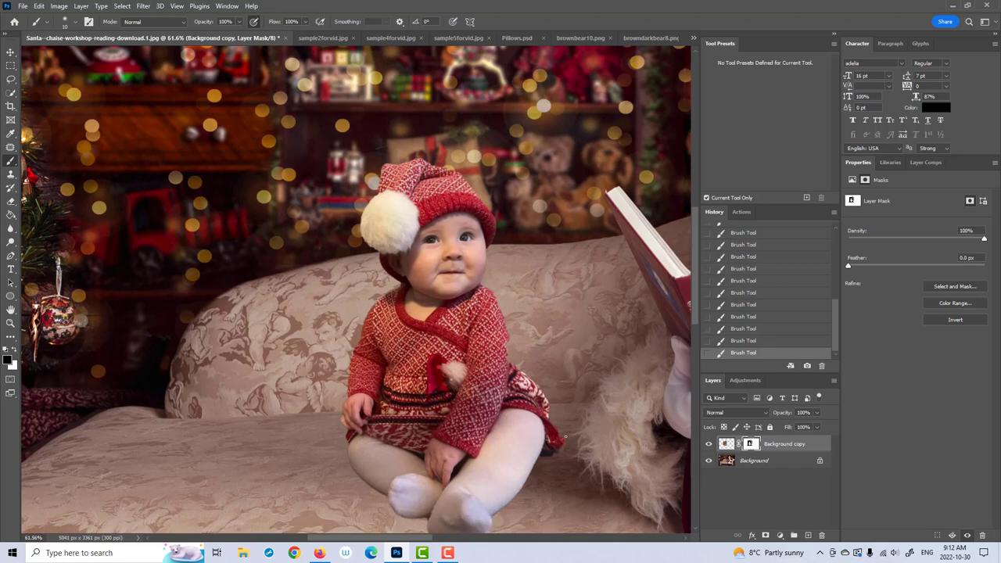
key(x)
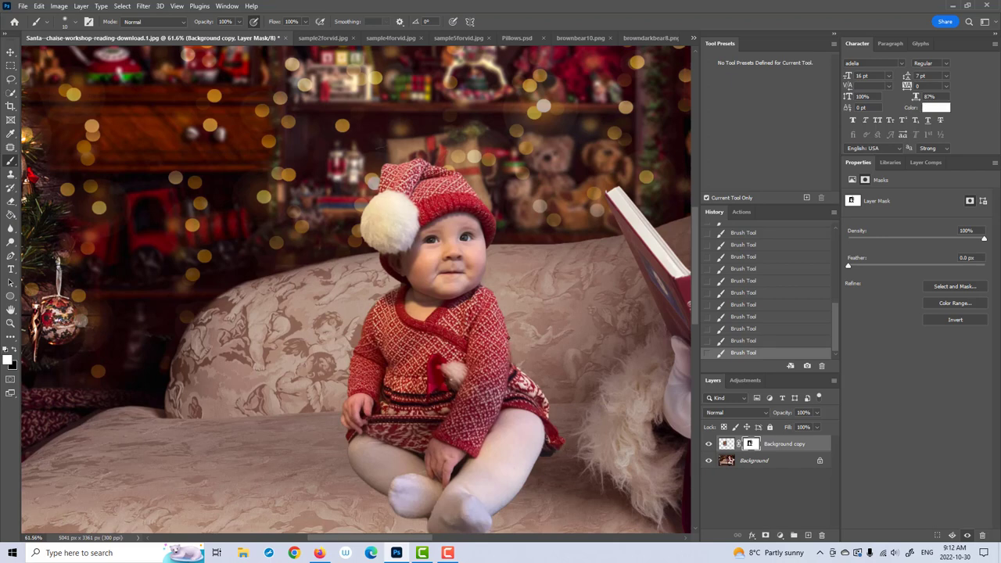
key(x)
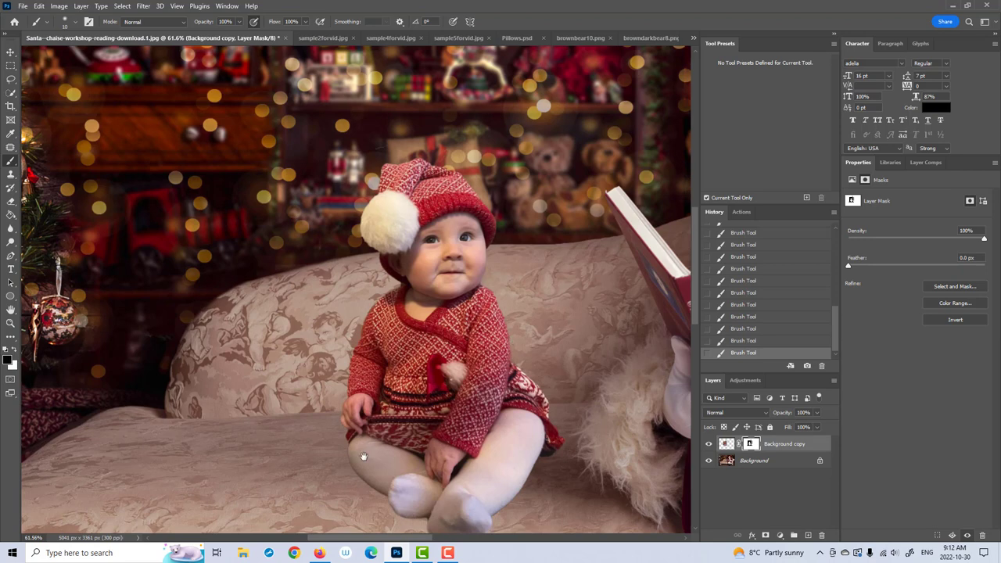
drag(365, 460, 351, 391)
key(x)
key(x)
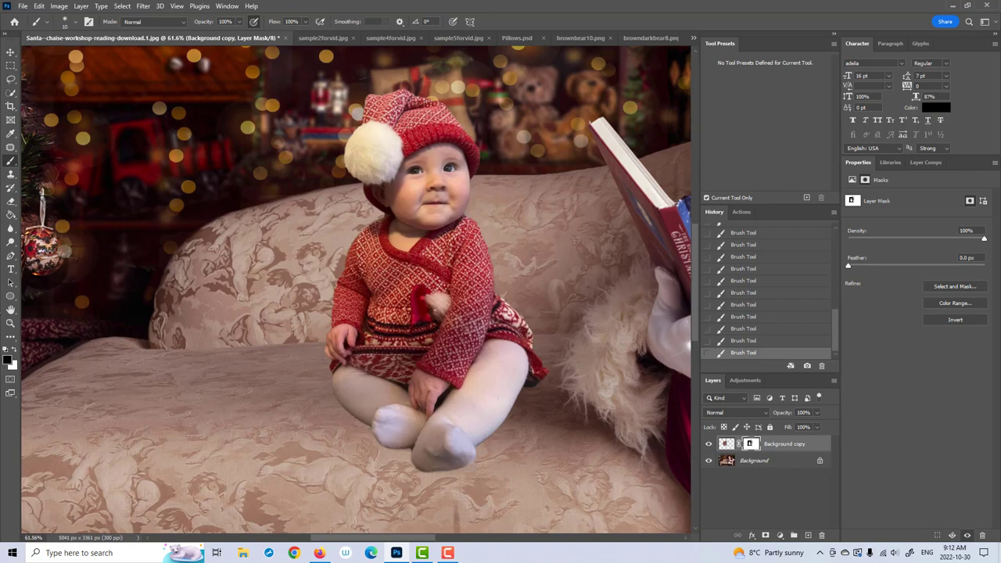
Step: Free-transform the baby layer itself down to 1055 × 1381 px, keeping the baby seated beside Santa
click(10, 322)
drag(334, 348, 306, 355)
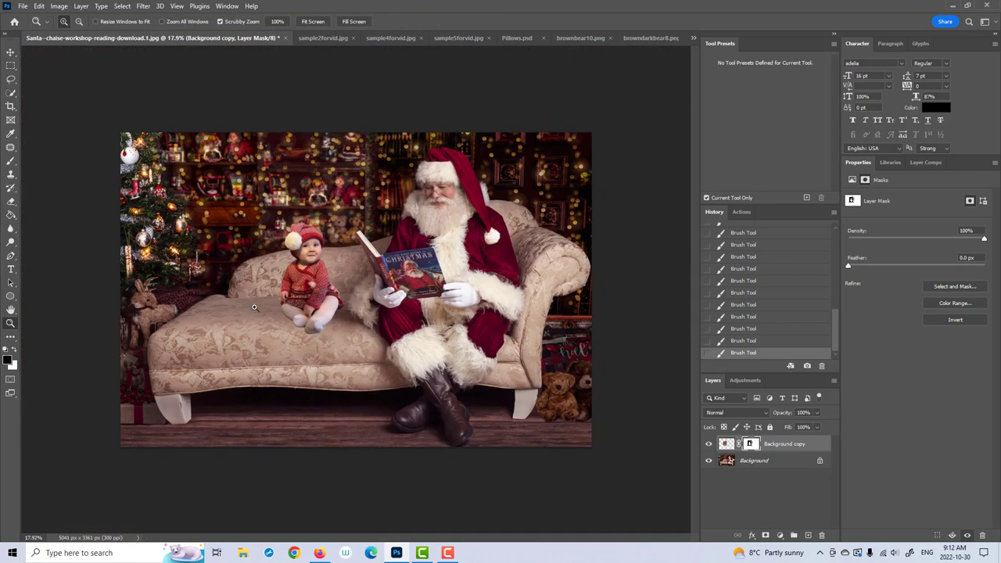
drag(319, 257, 269, 224)
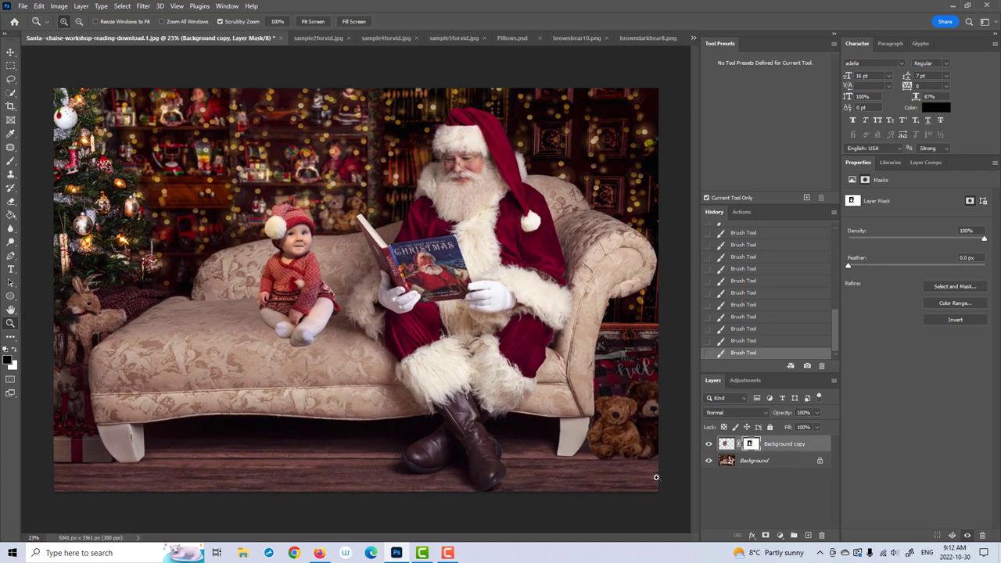
click(725, 445)
key(ctrl+t)
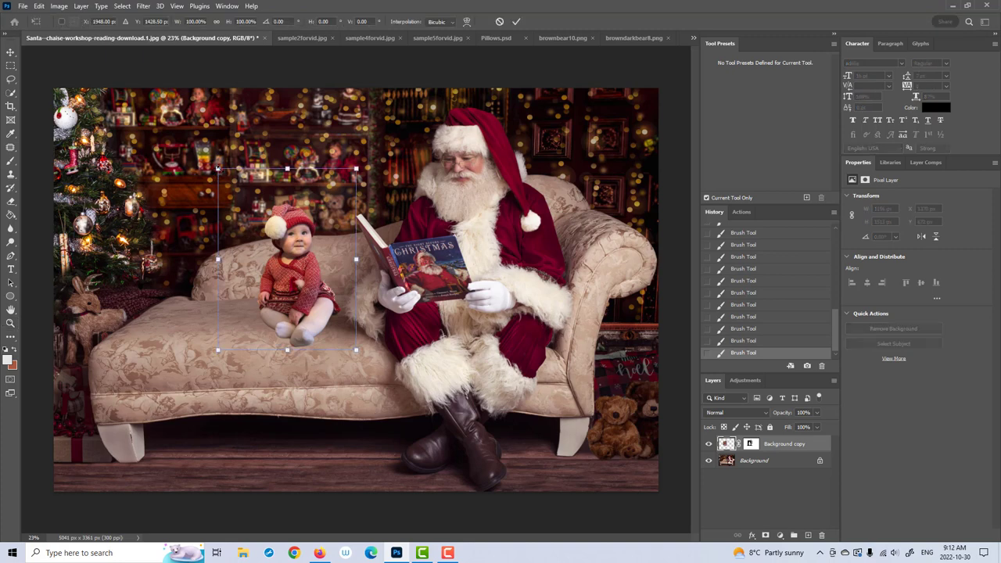
drag(218, 169, 230, 186)
click(517, 21)
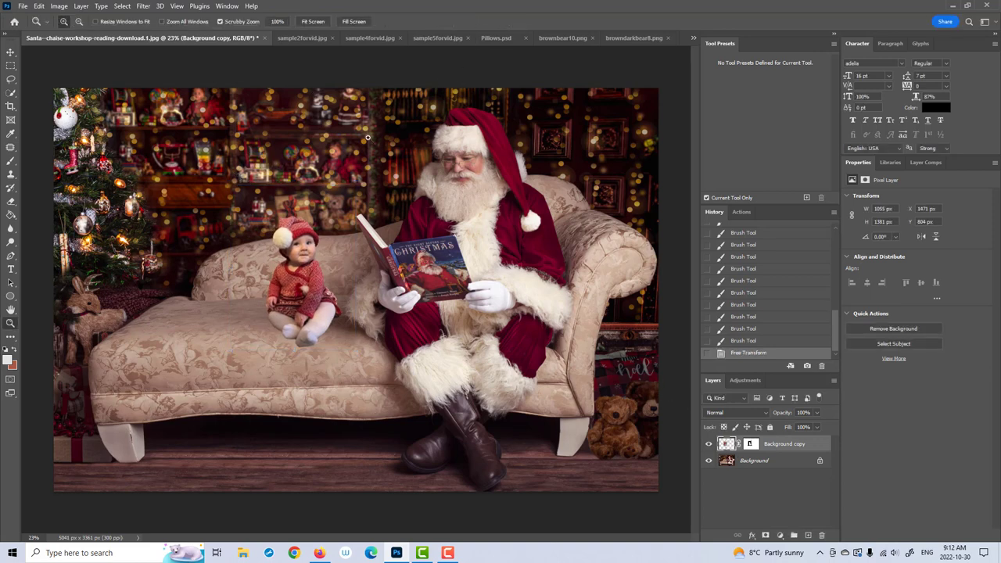
Step: Apply the Camera Raw Filter to the baby layer with exposure -0.65, temperature +4 and tint +4
click(144, 6)
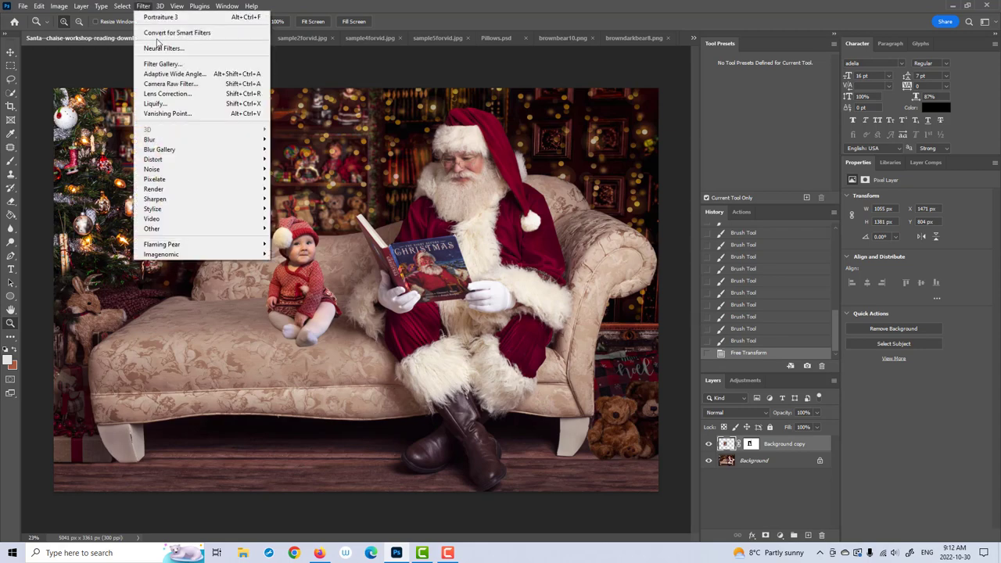
click(168, 83)
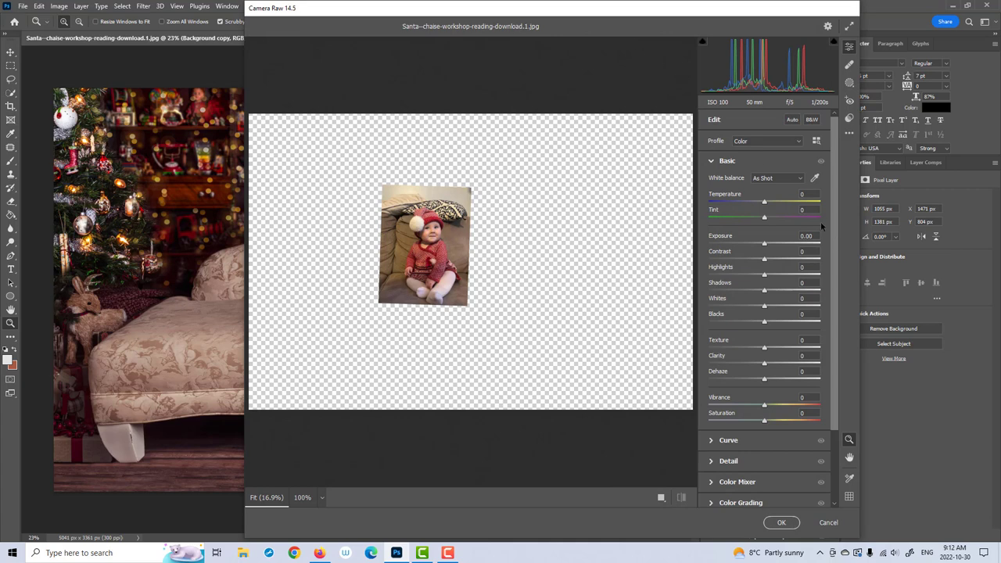
drag(679, 11, 794, 17)
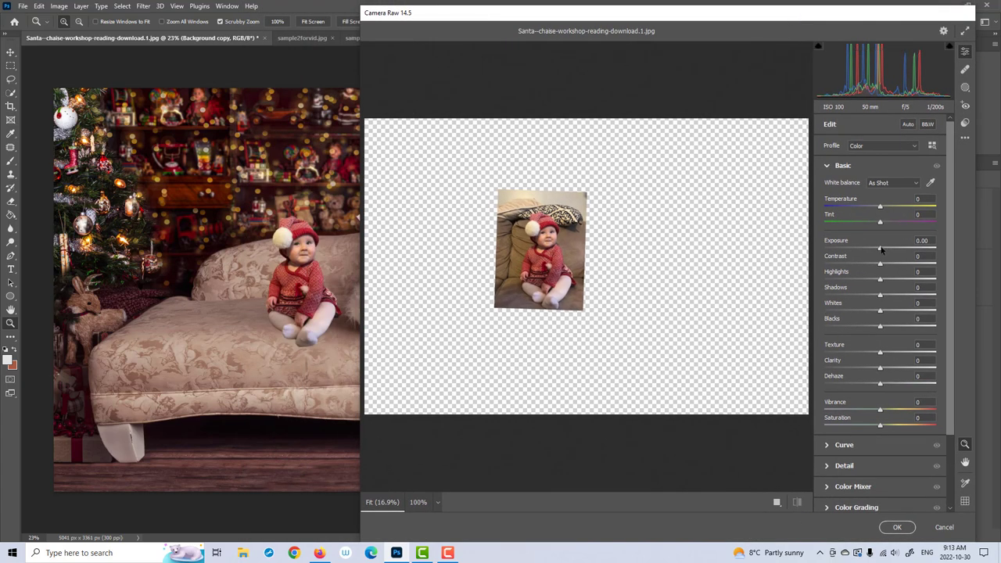
drag(882, 249, 873, 251)
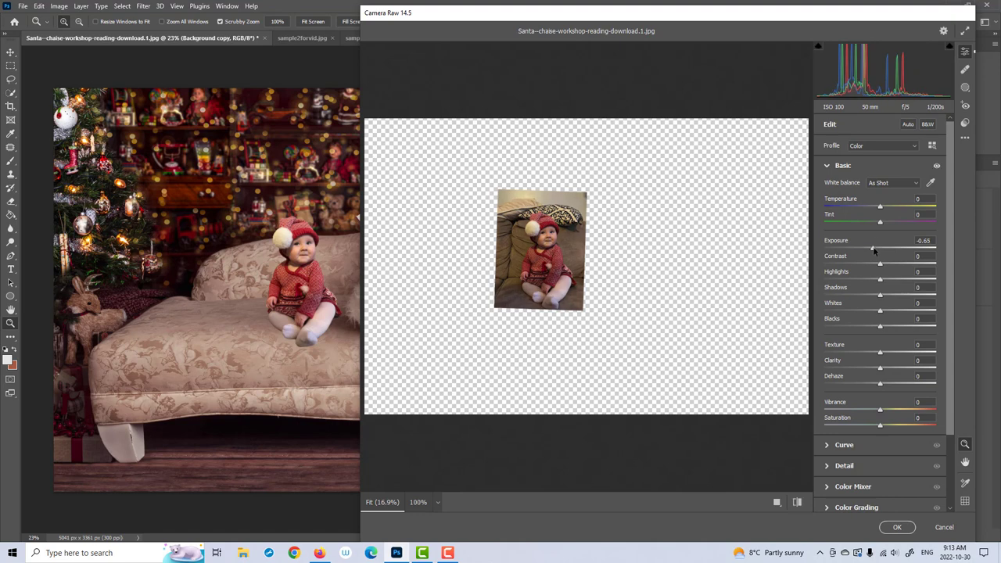
drag(881, 206, 885, 225)
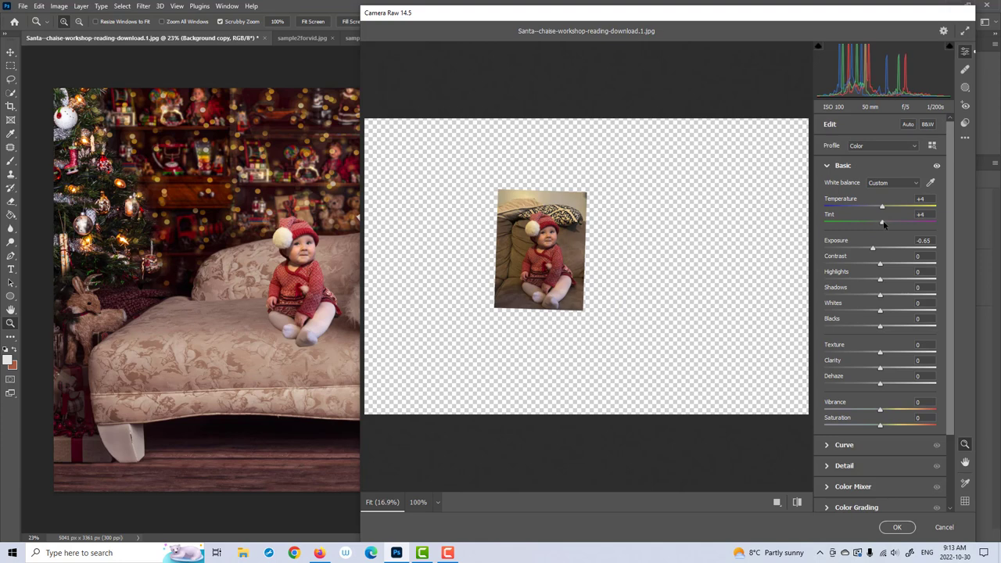
click(904, 522)
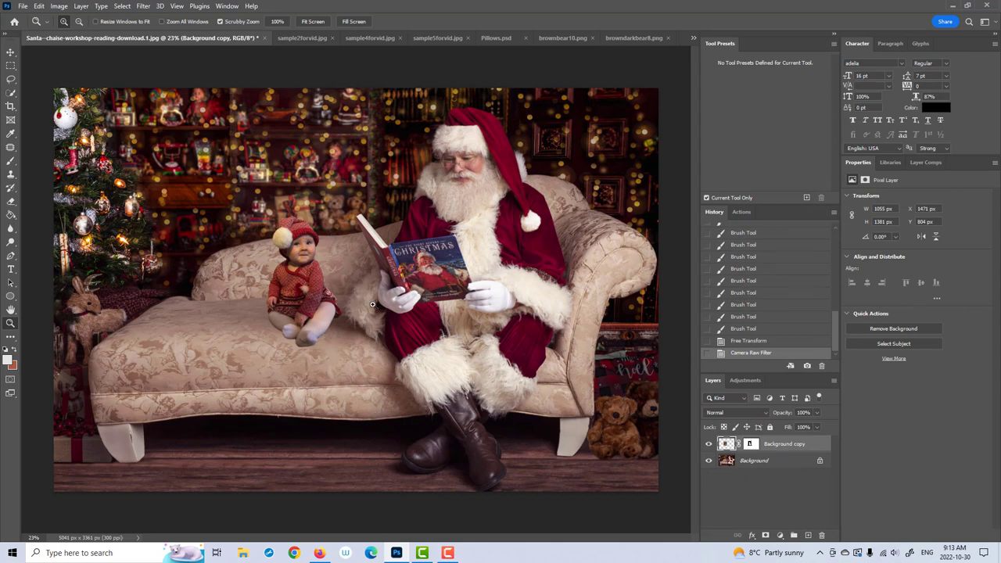
Step: Fade the Camera Raw Filter on the baby layer to 80% opacity in Normal mode
click(37, 6)
click(142, 53)
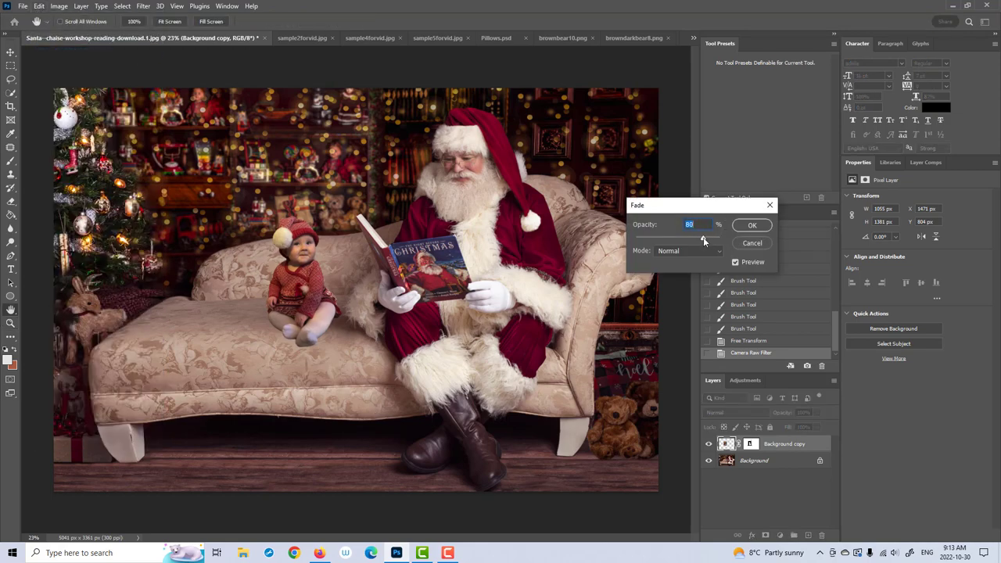
click(751, 226)
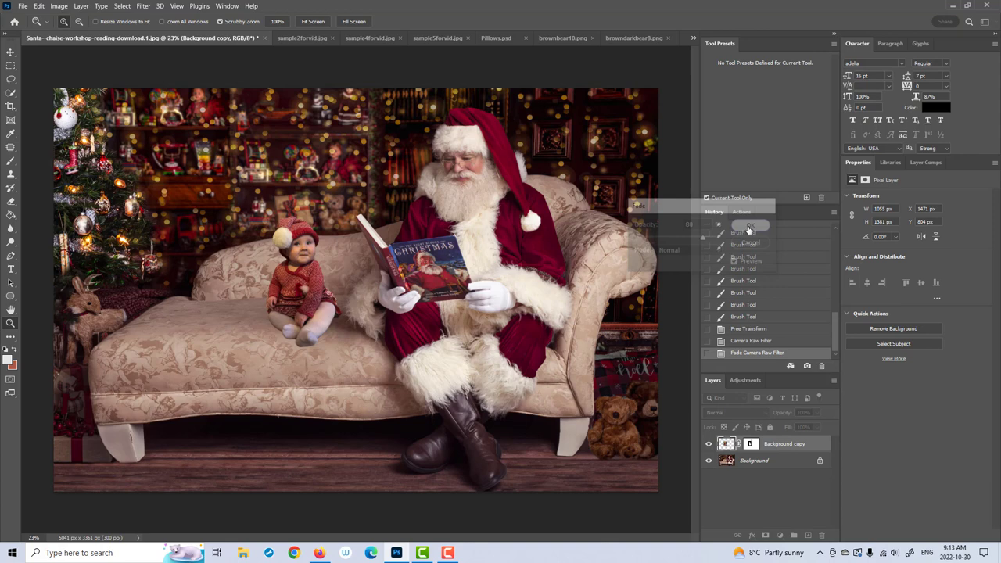
Step: Target the baby layer's mask for brushing, and show the original background photo in sample2forvid.jpg to examine the shadows around the legs
click(753, 444)
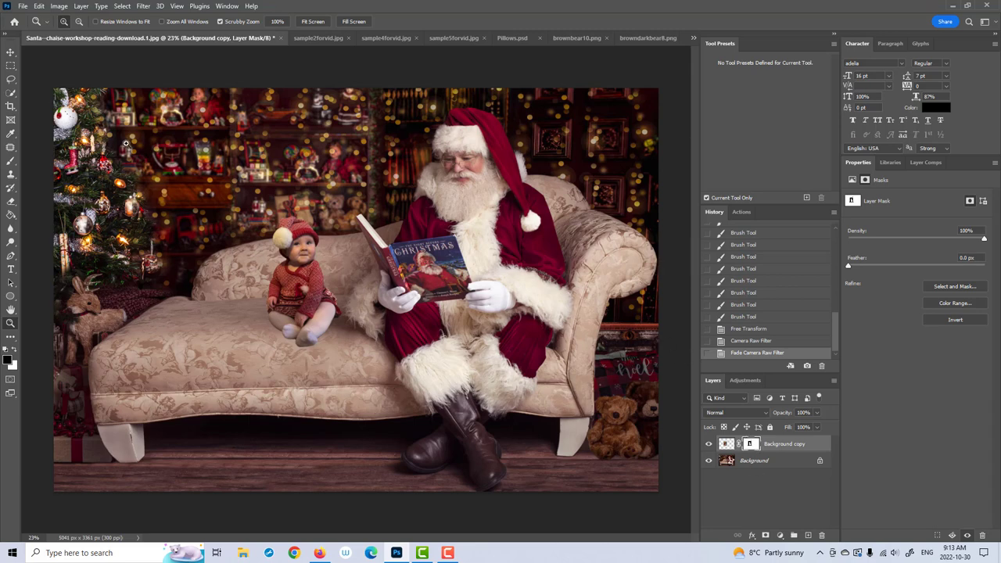
click(9, 162)
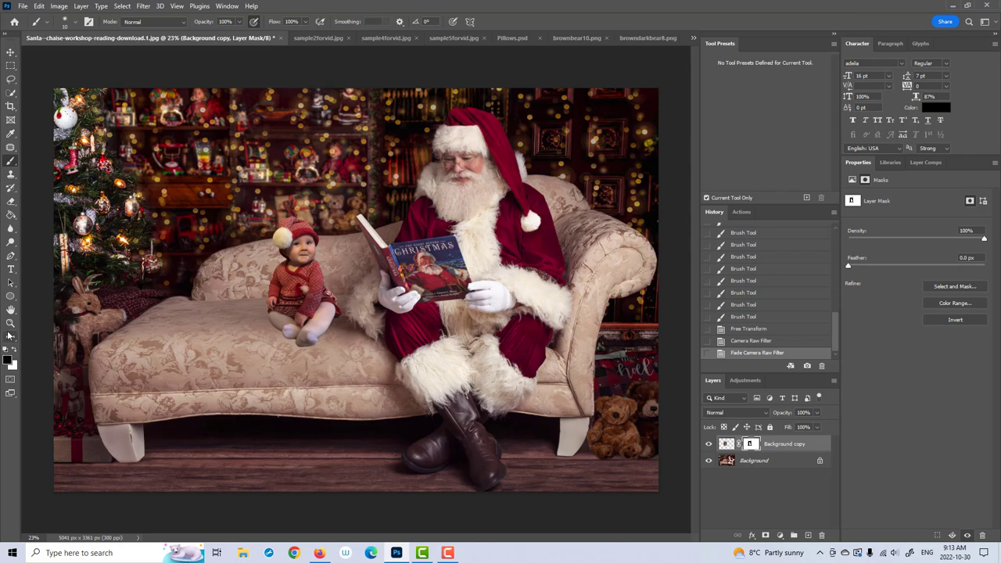
click(320, 38)
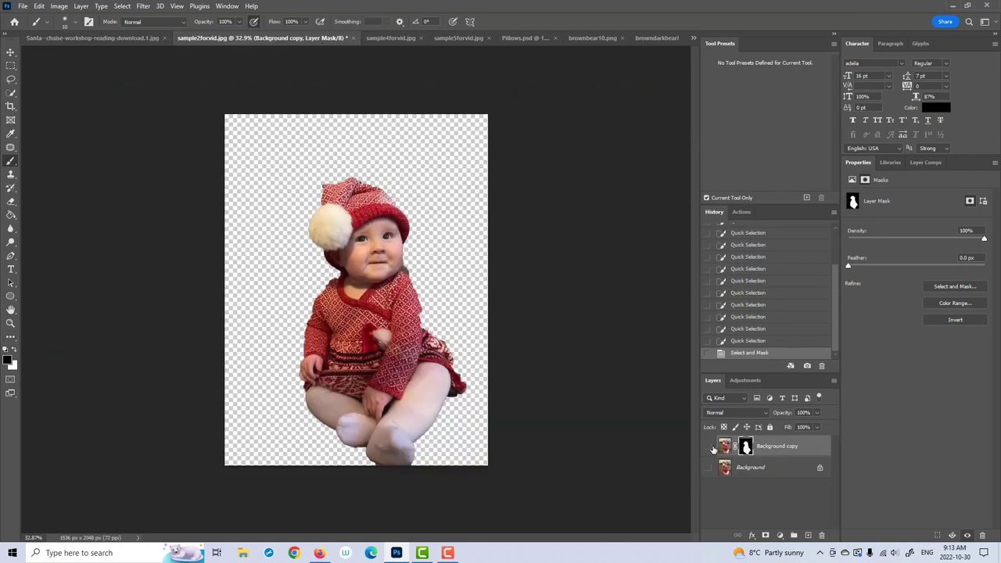
click(709, 446)
click(710, 467)
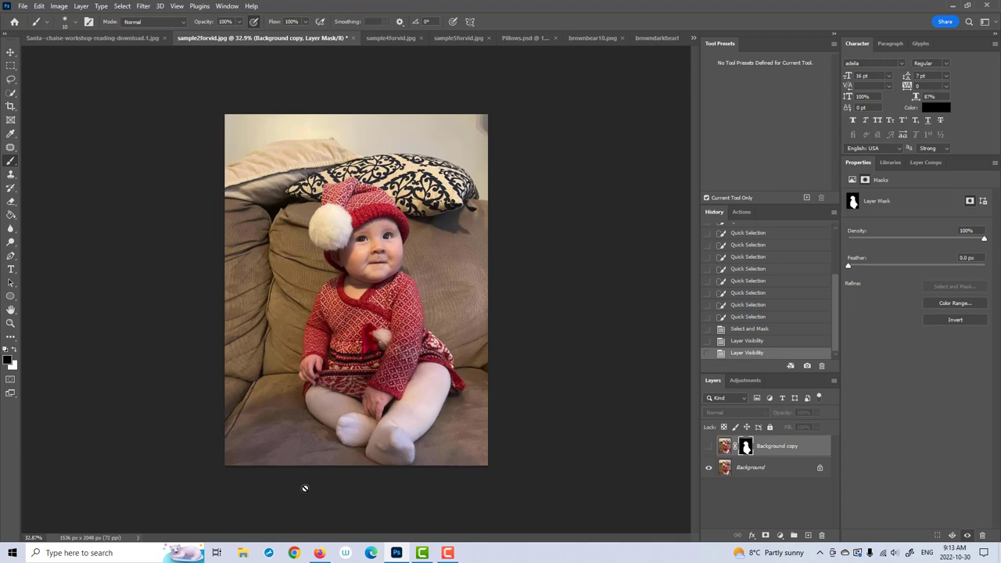
click(11, 52)
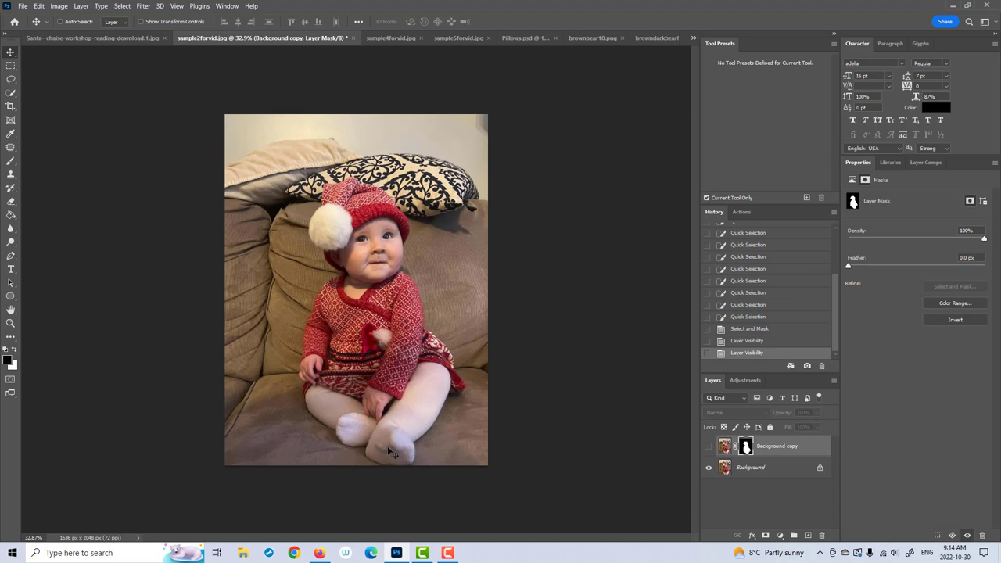
click(131, 38)
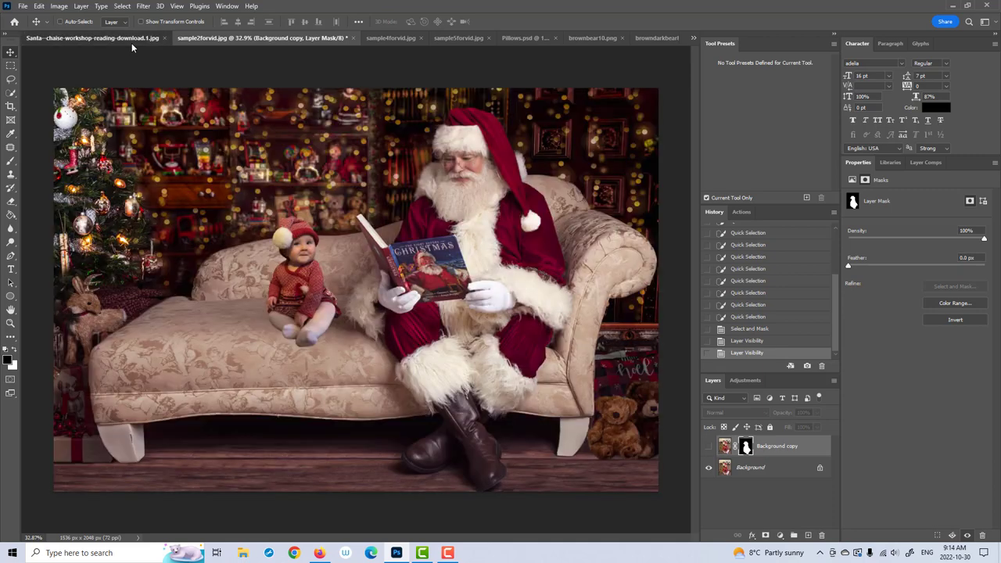
Step: Paint white at 24% opacity with a 150 px brush on the baby's mask to restore the original shadows around the legs and skirt
click(11, 323)
drag(307, 305, 592, 330)
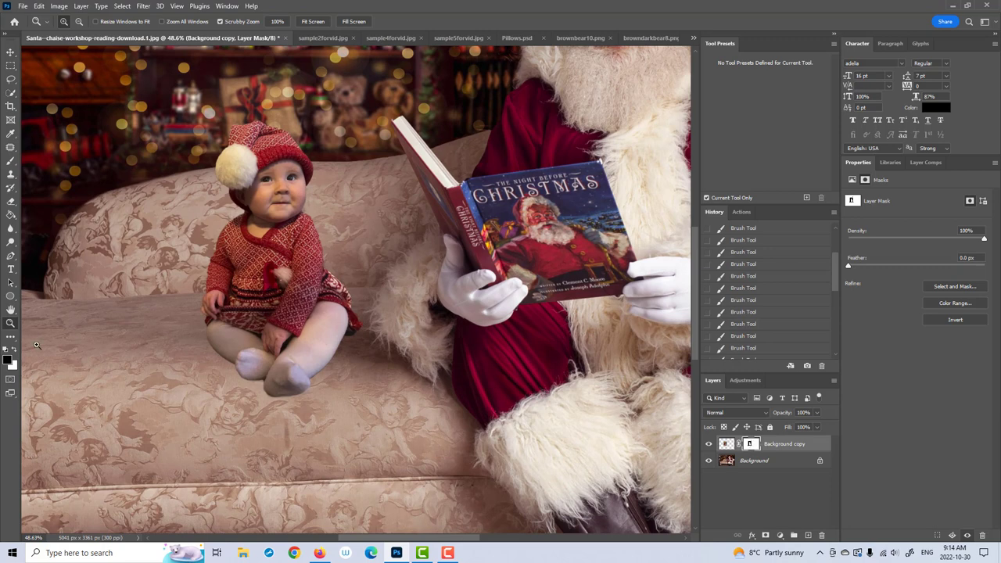
click(14, 351)
click(11, 161)
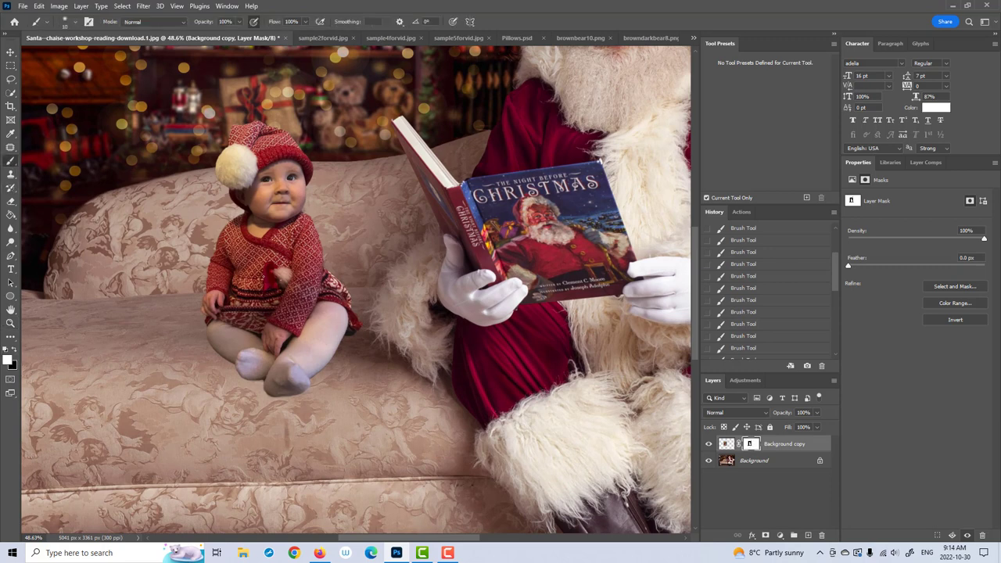
click(238, 23)
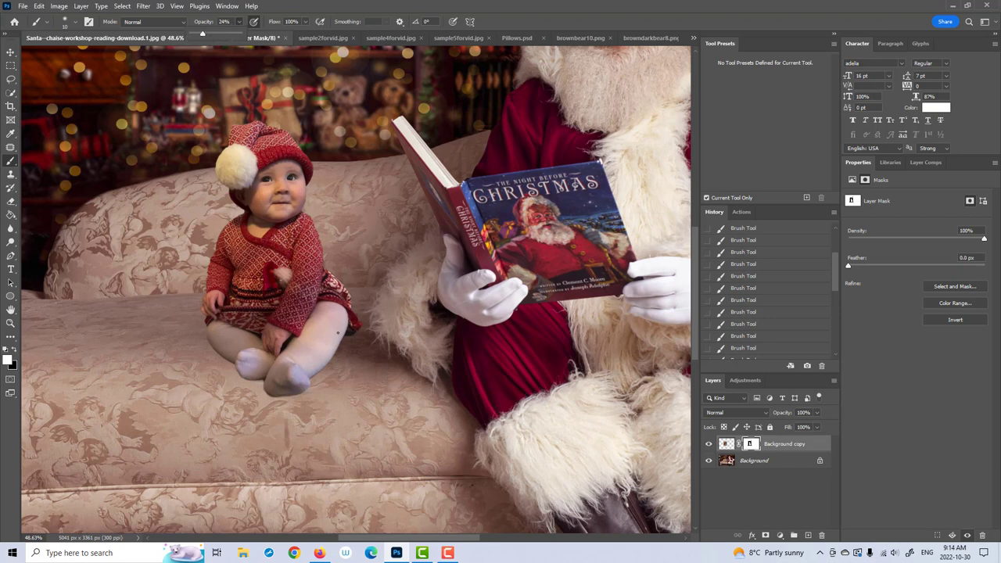
key(Return)
key(bracketright)
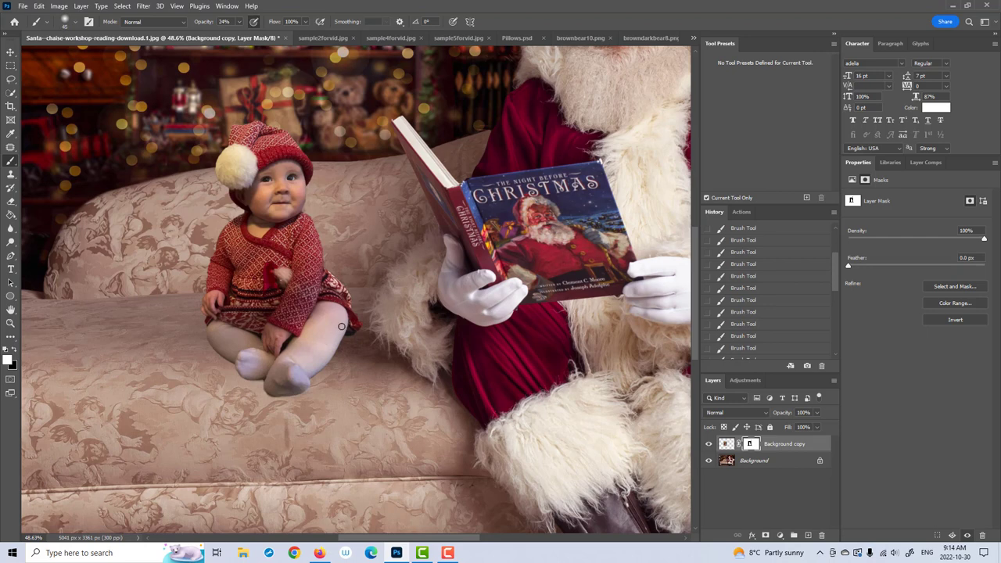
key(bracketright)
key(bracketright)
mouse_move(331, 324)
mouse_down()
mouse_move(336, 336)
mouse_move(307, 371)
mouse_move(340, 336)
mouse_move(333, 298)
mouse_move(293, 226)
mouse_move(252, 227)
mouse_move(244, 214)
mouse_move(214, 332)
mouse_move(229, 346)
mouse_move(214, 320)
mouse_move(219, 343)
mouse_move(262, 367)
mouse_move(274, 379)
mouse_move(267, 387)
mouse_move(299, 378)
mouse_move(287, 381)
mouse_up()
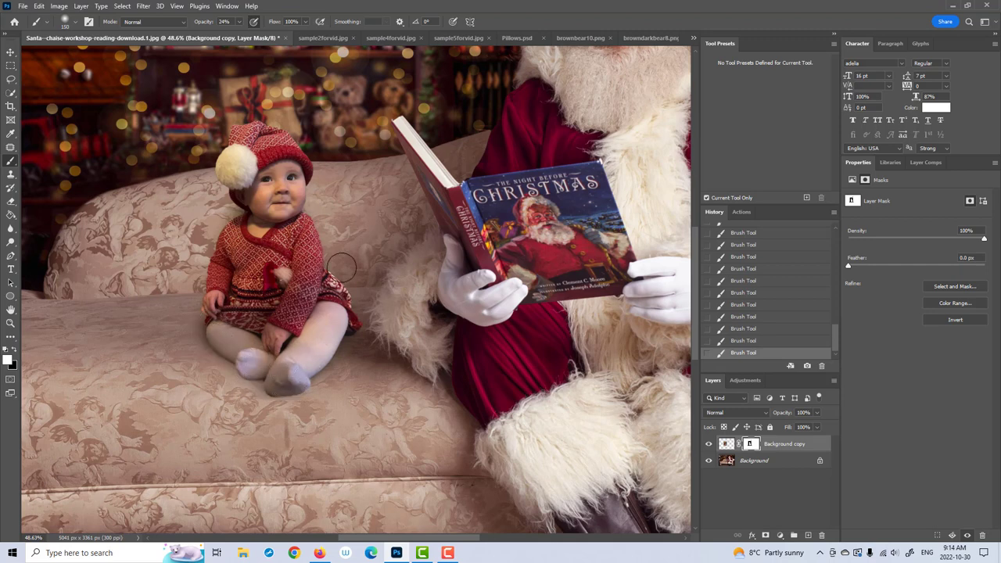
mouse_move(221, 291)
mouse_down()
mouse_move(297, 325)
mouse_move(296, 339)
mouse_move(252, 368)
mouse_move(215, 325)
mouse_move(223, 344)
mouse_move(269, 369)
mouse_move(317, 347)
mouse_up()
Step: Soften the restored shadow below the baby's feet with a smaller black mask brush of 80 px at 24% opacity
key(x)
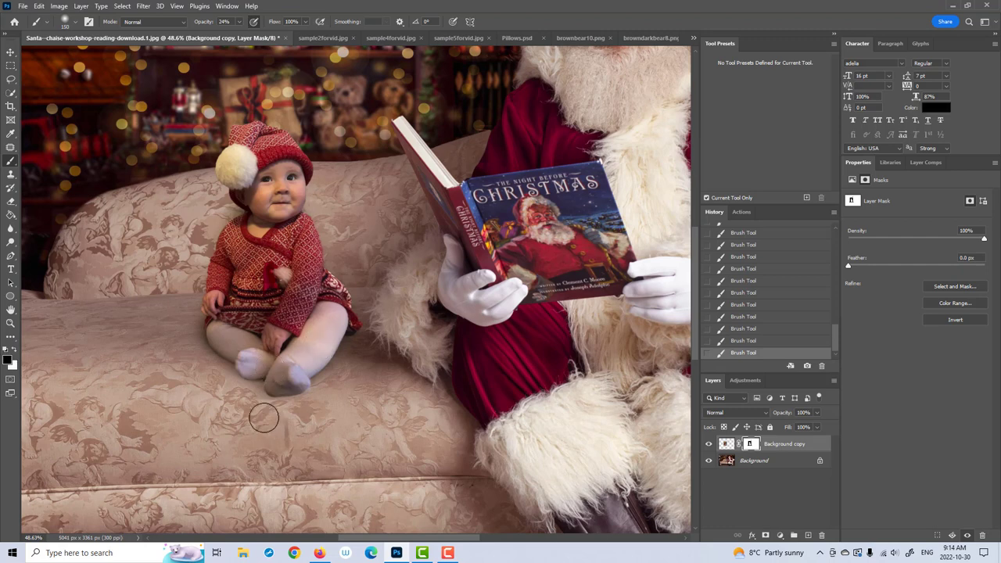
key(bracketleft)
key(bracketleft)
key(bracketleft)
drag(258, 401, 281, 408)
key(x)
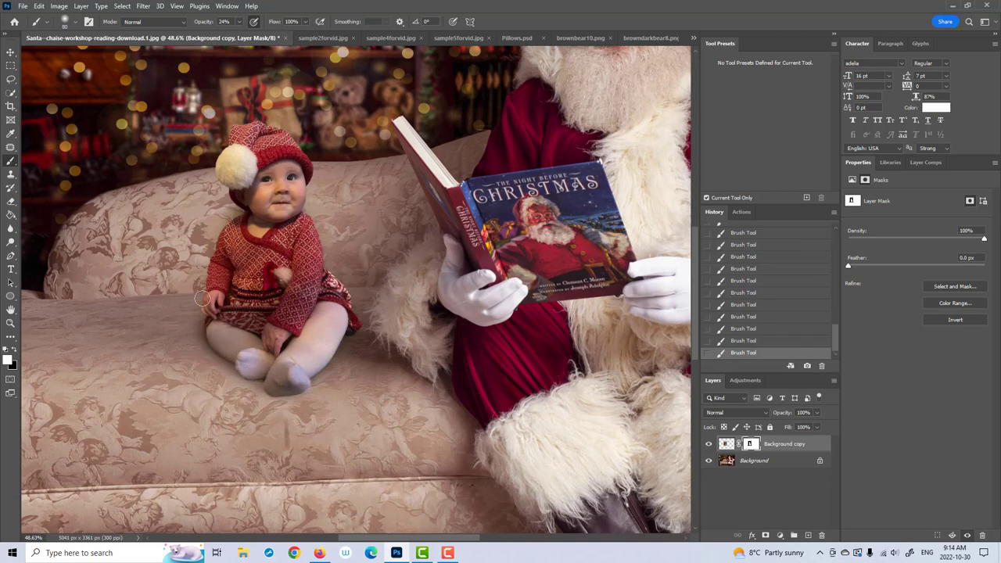
Step: Build up the baby's surrounding shadows on the mask with a broad white brush of 600 px at 24% opacity
click(11, 322)
drag(198, 324, 170, 327)
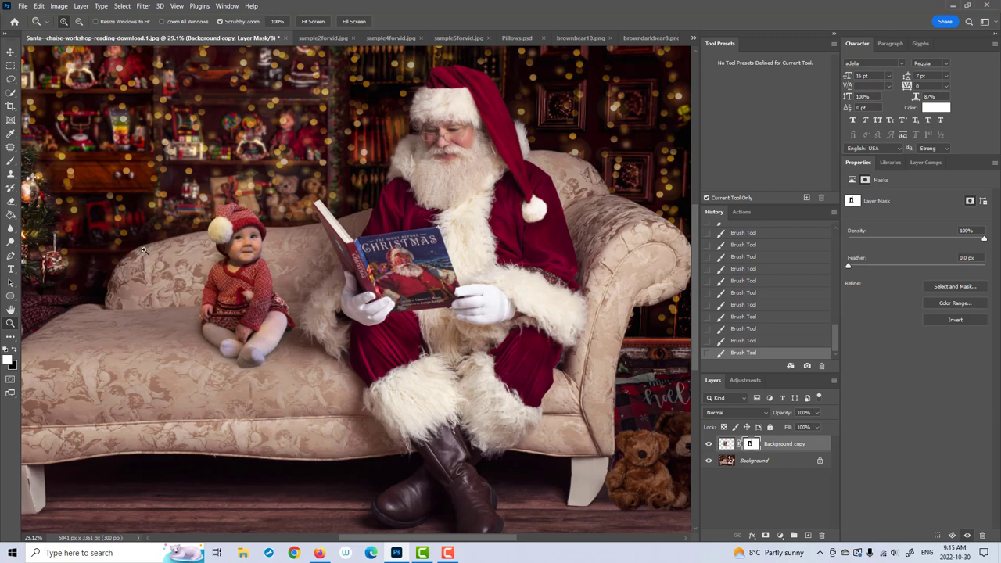
click(10, 160)
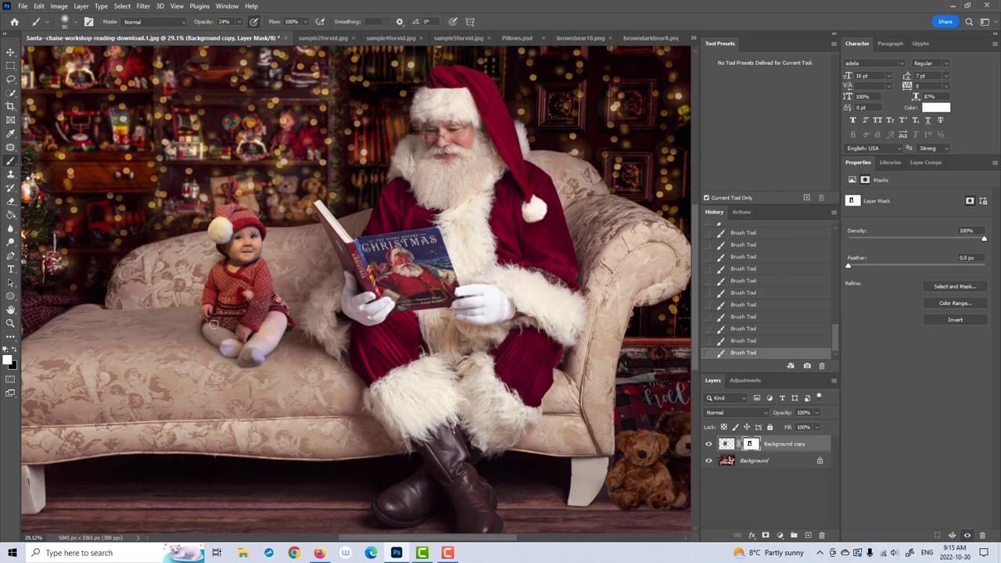
key(bracketright)
key(bracketright)
key(bracketright)
key(bracketright)
key(bracketright)
key(bracketright)
key(bracketright)
key(bracketright)
key(bracketright)
key(bracketright)
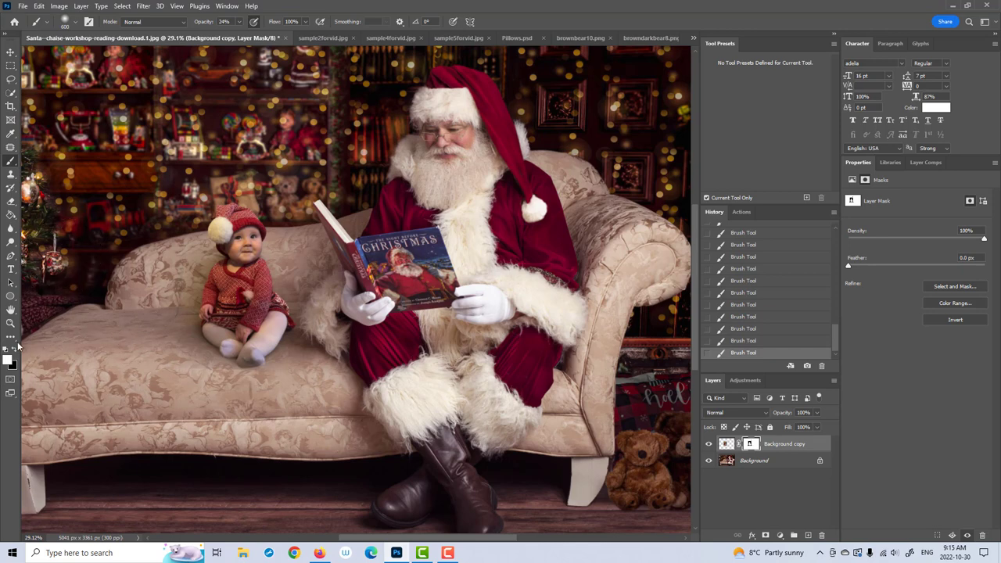
Step: Feather the outer shadow areas around the baby on the mask with a large black brush of 400 px at 24% opacity
key(x)
key(bracketleft)
key(bracketleft)
key(bracketleft)
key(bracketleft)
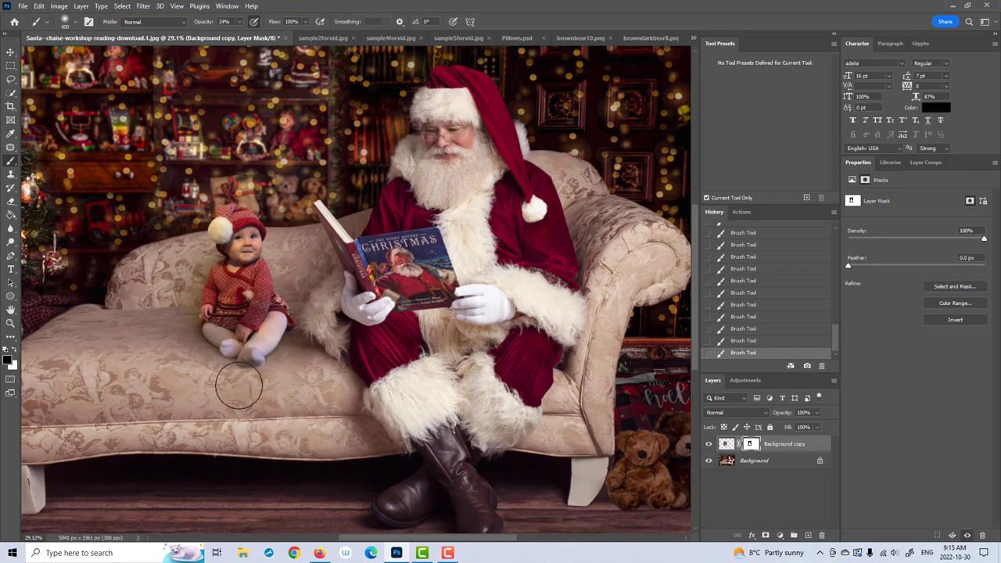
key(bracketleft)
key(bracketleft)
key(bracketleft)
key(bracketleft)
key(bracketright)
key(bracketright)
key(bracketright)
key(bracketright)
key(bracketright)
key(bracketright)
key(bracketright)
key(bracketright)
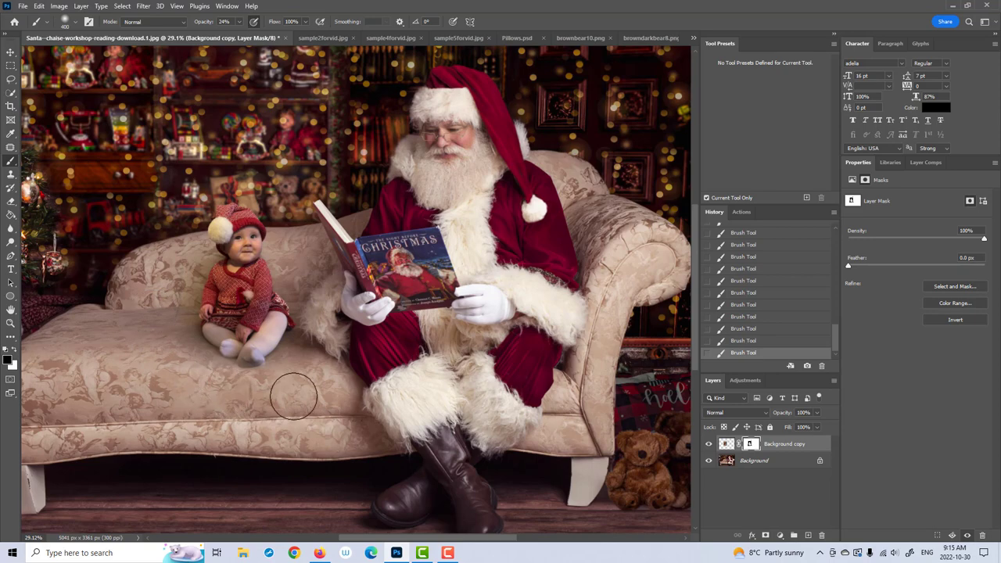
key(z)
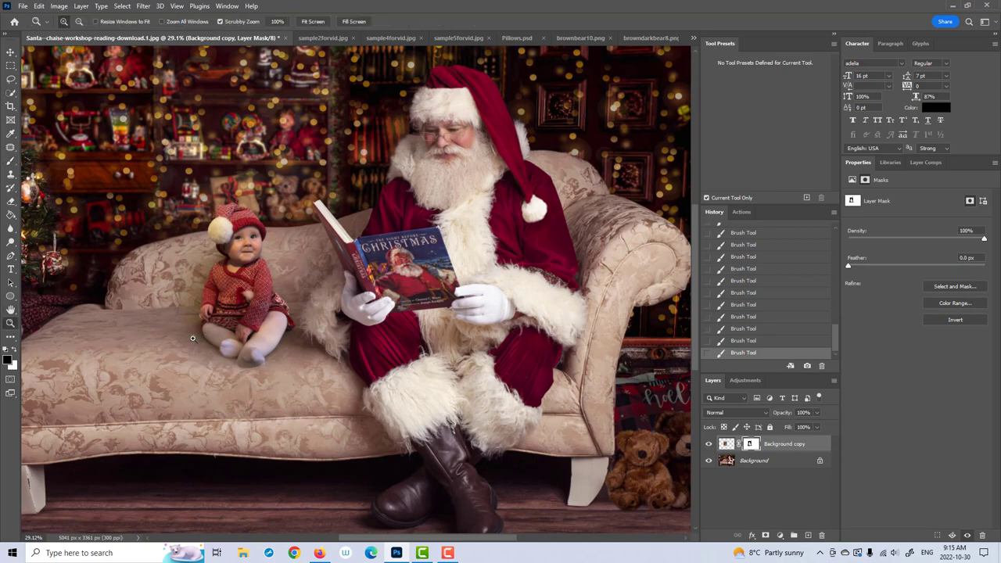
drag(153, 330, 182, 335)
drag(383, 279, 383, 297)
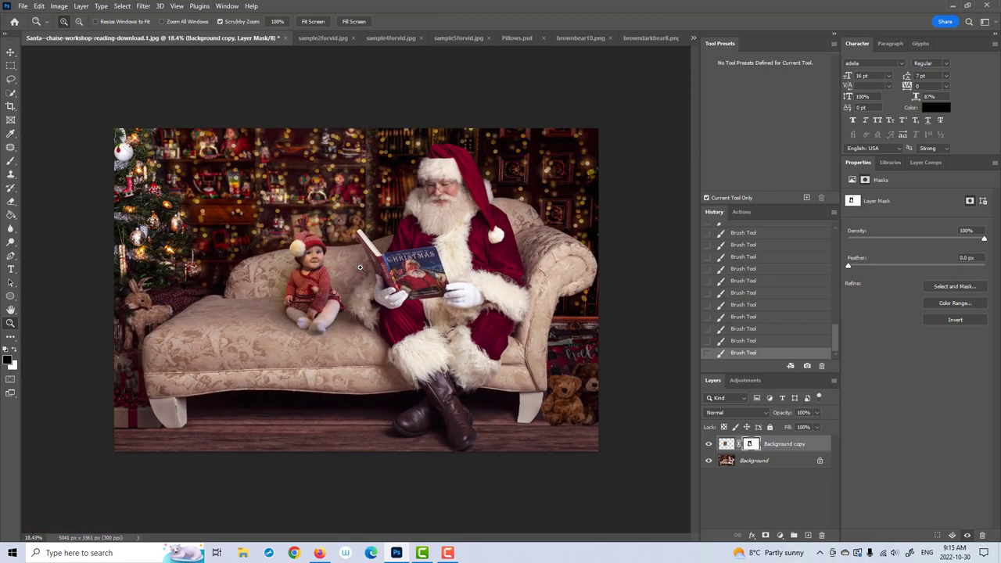
scroll(360, 268, up, 1)
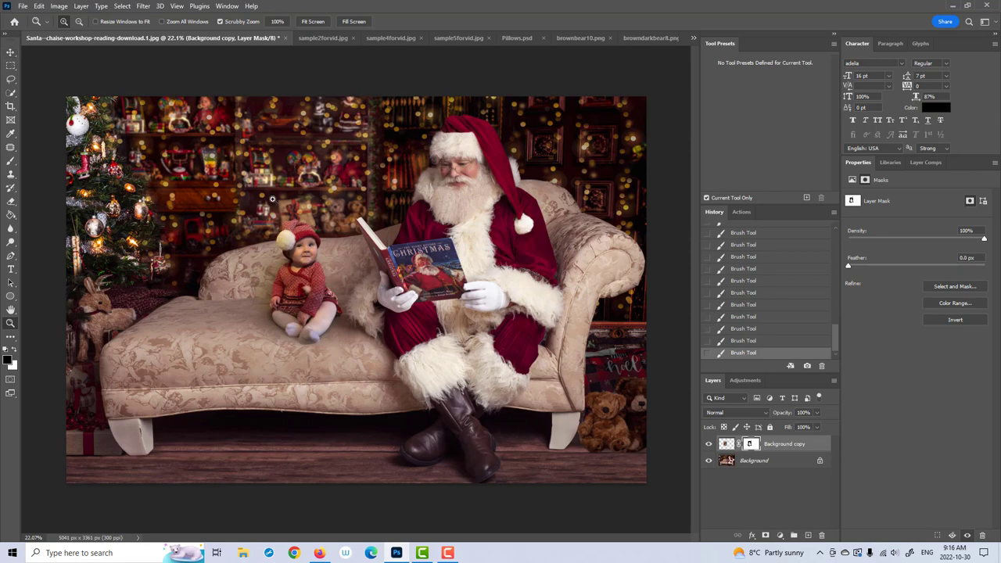
Step: Copy the Falala White pillow layer from Pillows.psd onto the chaise beside the baby, accepting the colour profile conversion
click(520, 38)
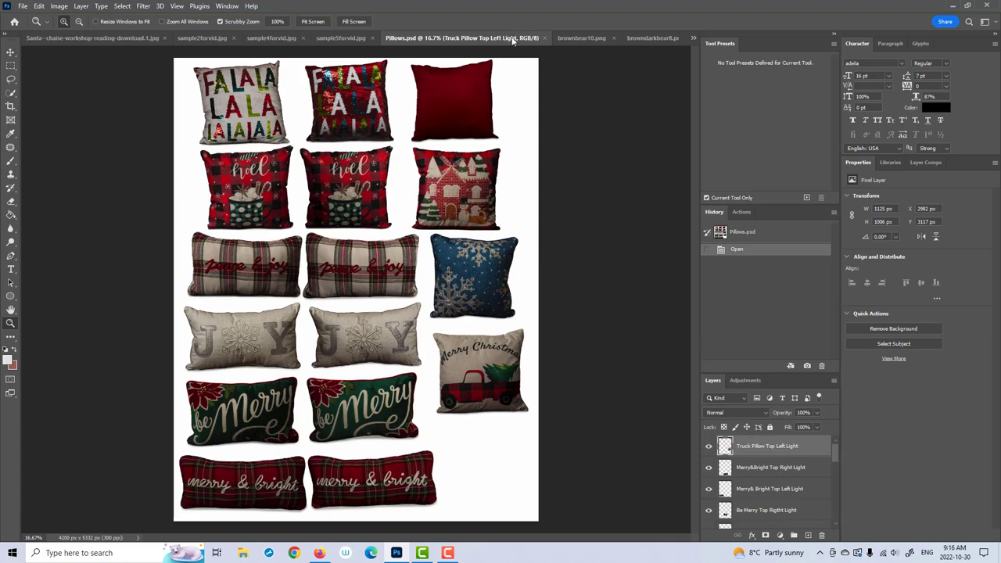
click(11, 53)
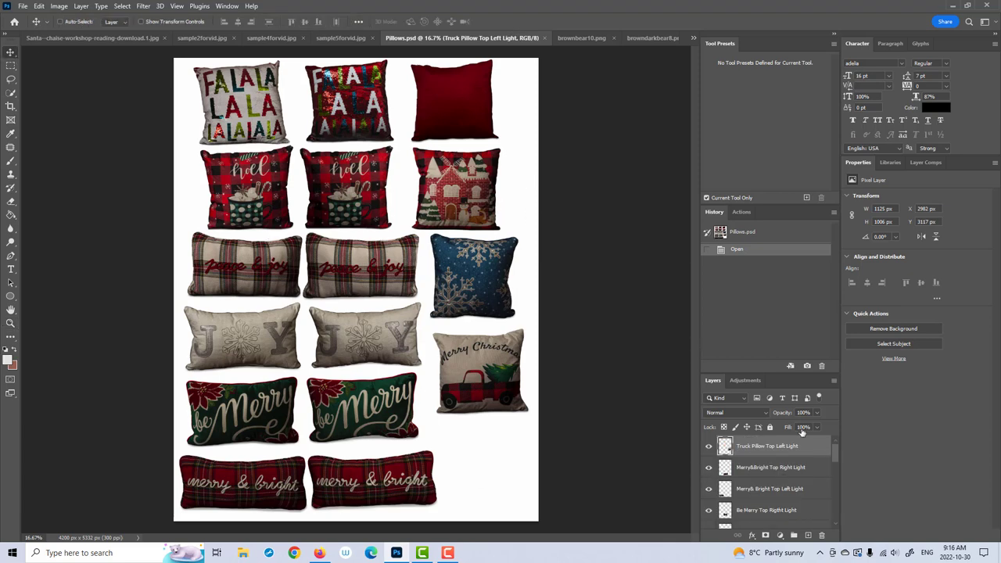
scroll(821, 470, down, 10)
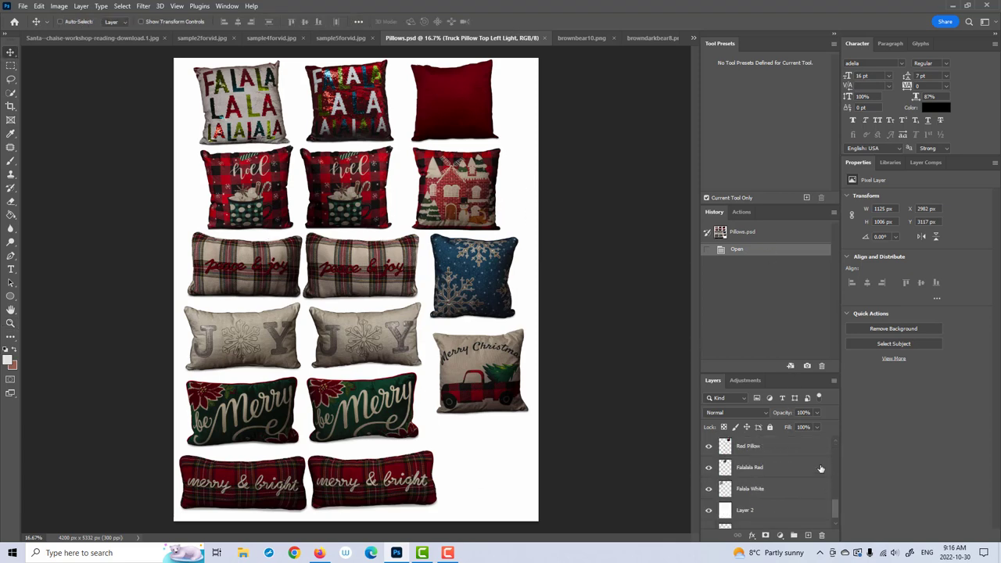
scroll(793, 476, up, 1)
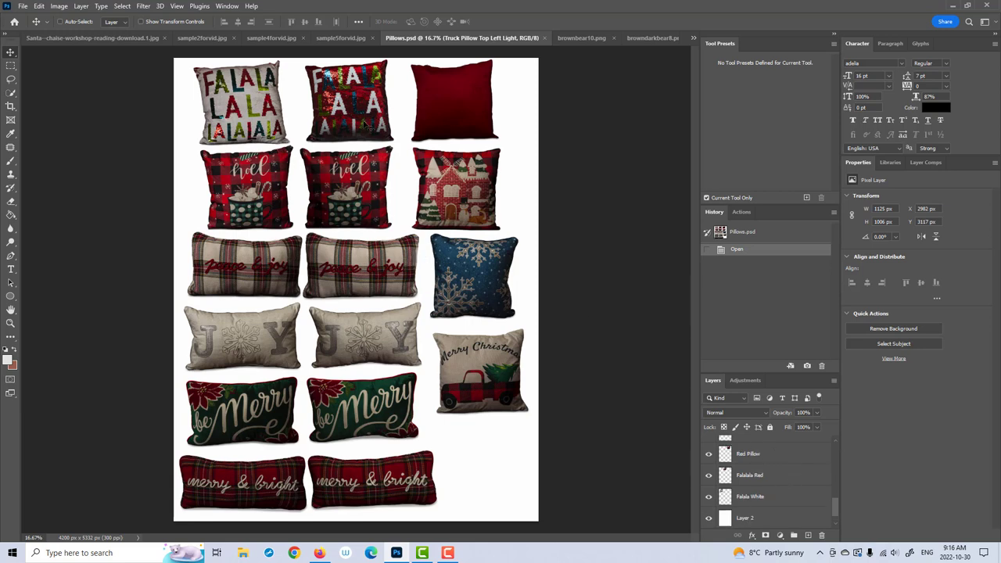
click(739, 501)
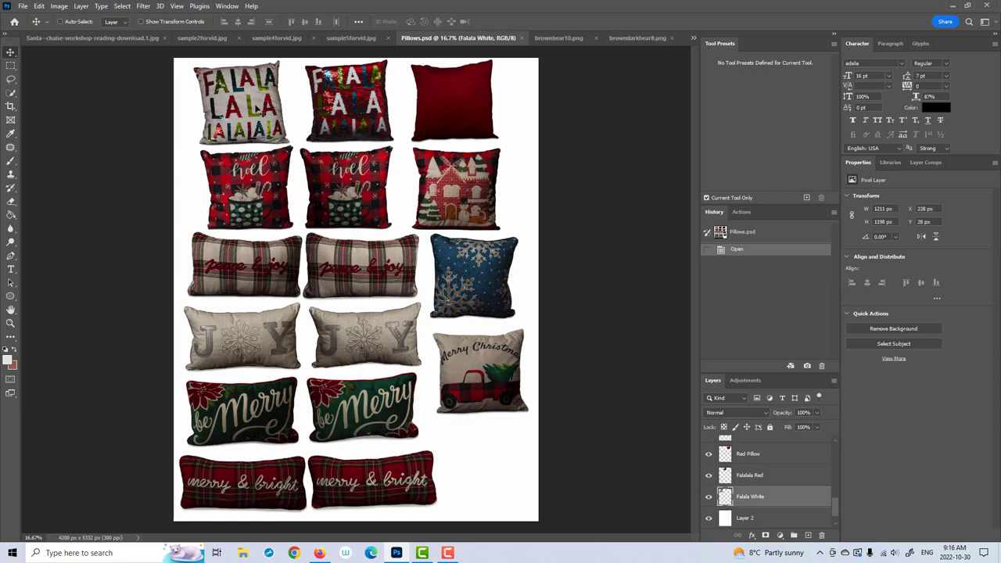
drag(251, 106, 185, 162)
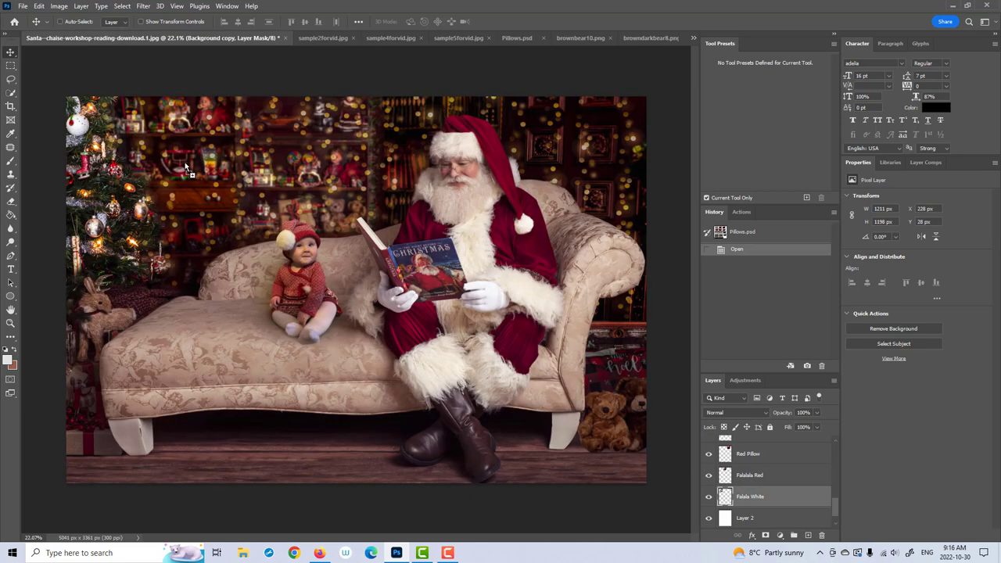
drag(226, 307, 226, 307)
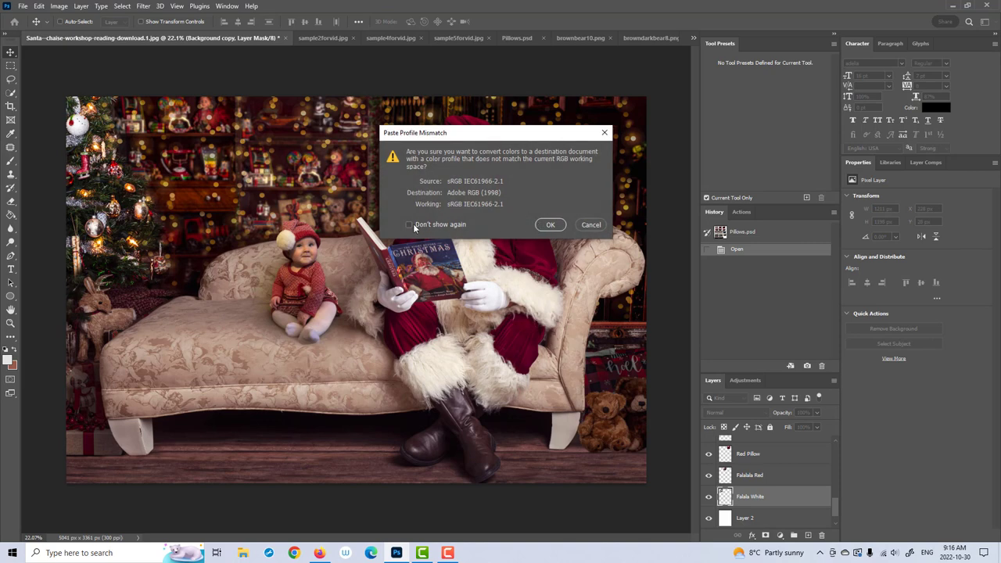
click(556, 227)
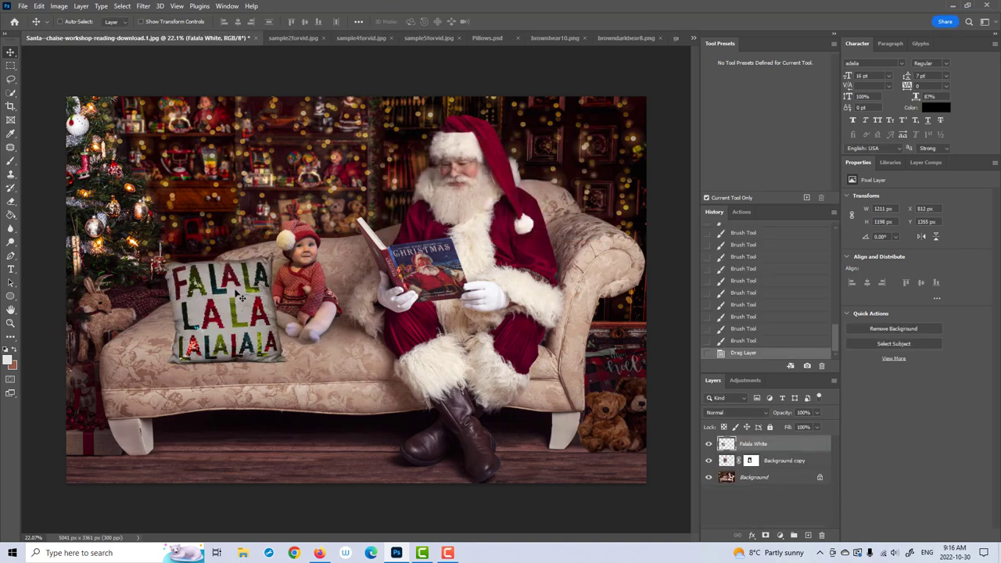
Step: Free-transform the Falala White pillow down to about 70% and rest it against the chaise back beside the baby
key(ctrl+t)
drag(298, 252, 275, 240)
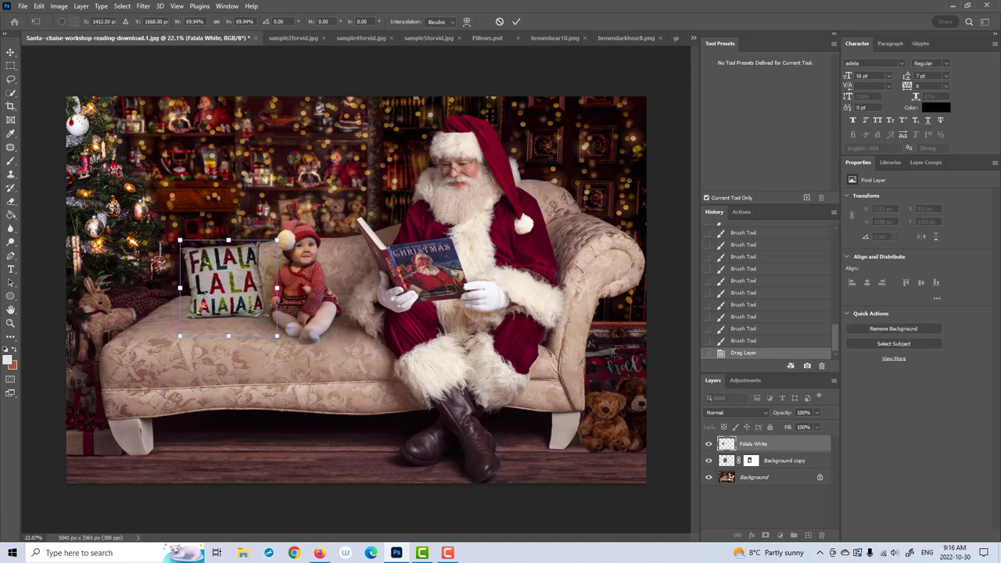
click(516, 21)
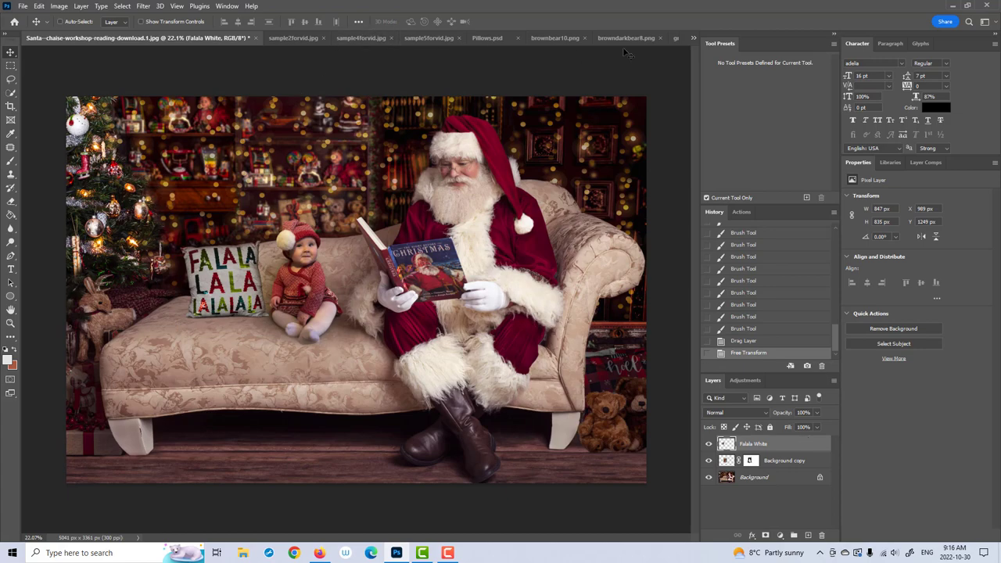
Step: Copy the Red Pillow layer from Pillows.psd into the Santa chaise document and order it directly beneath the baby layer
click(500, 38)
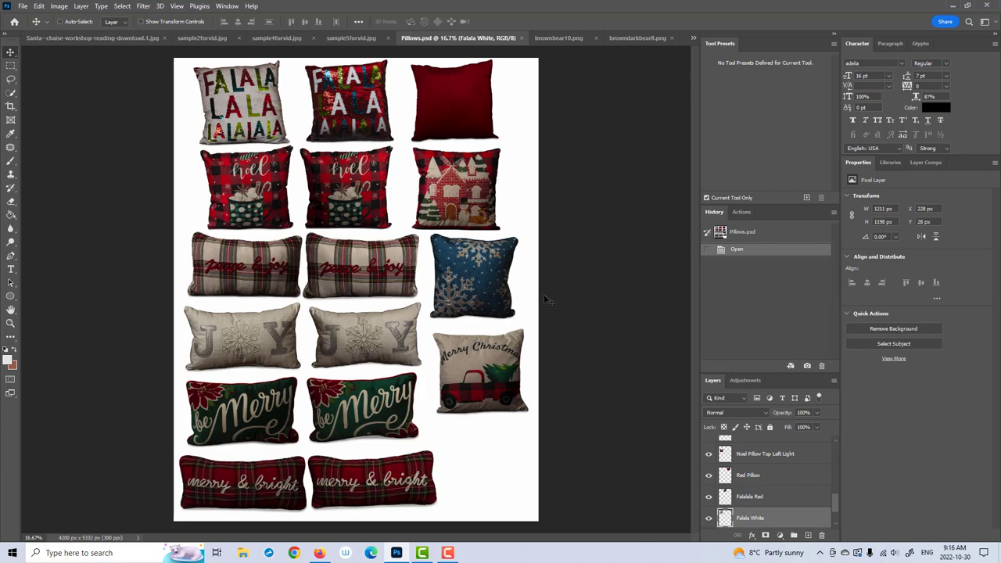
click(727, 477)
drag(442, 131, 99, 63)
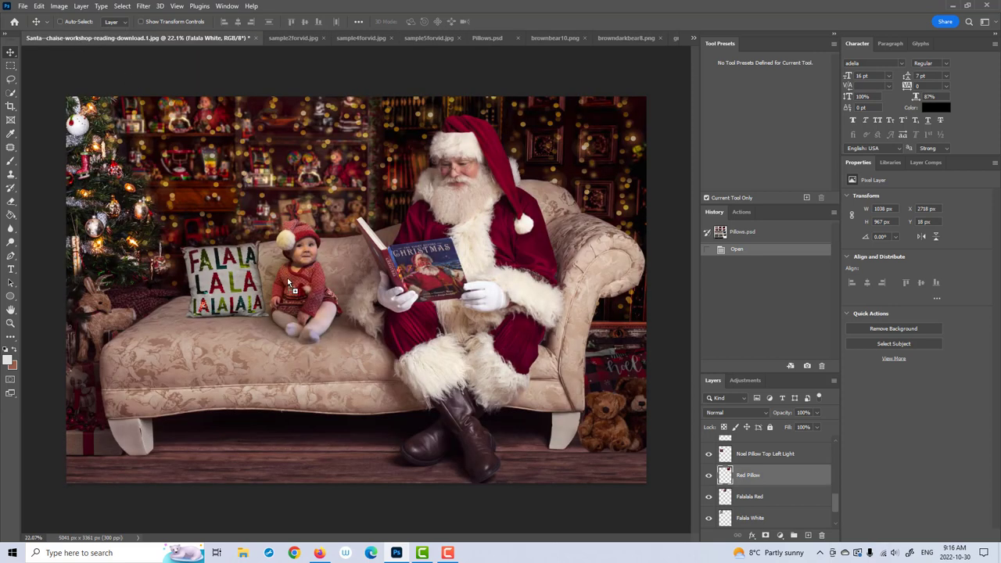
drag(287, 278, 288, 278)
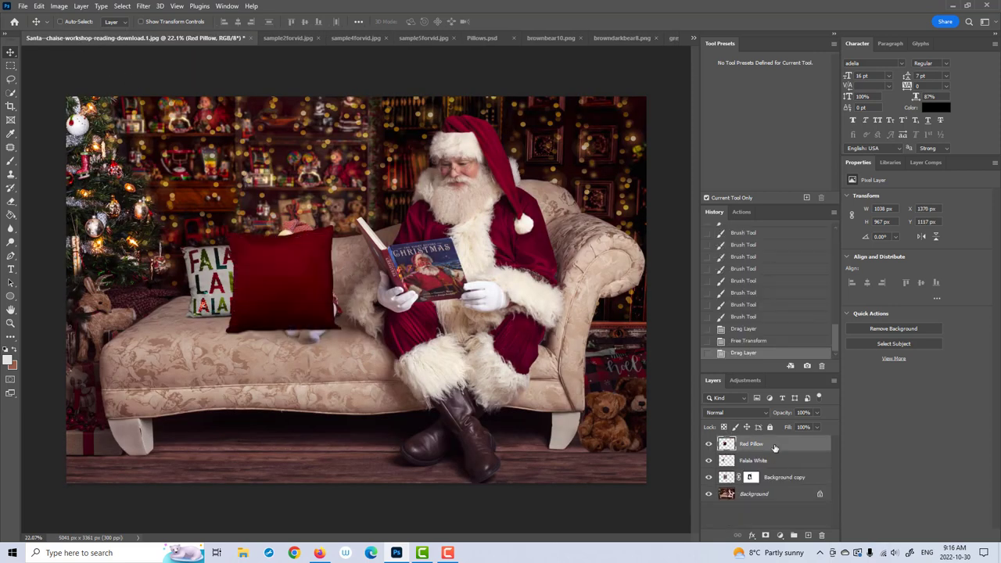
drag(775, 447, 780, 485)
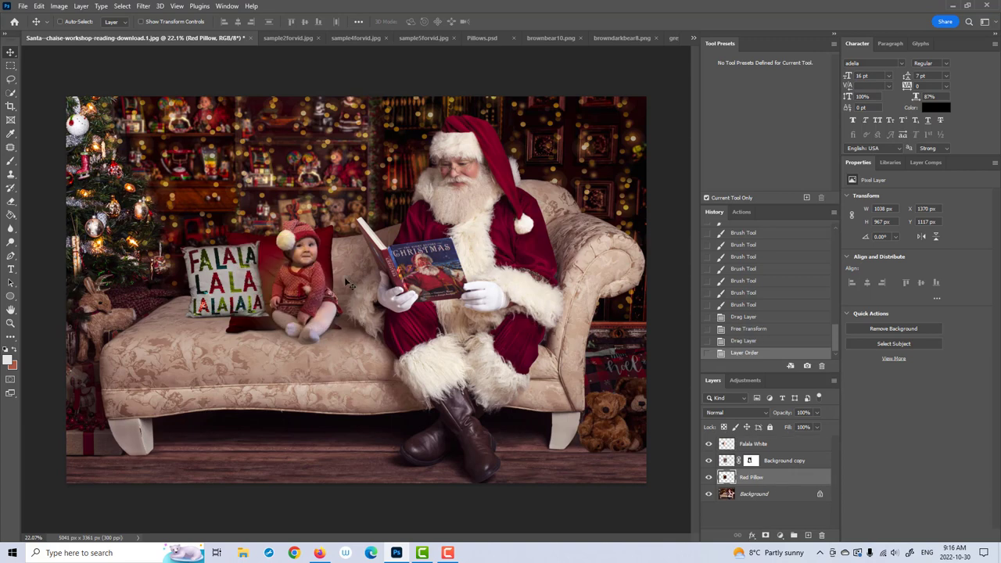
Step: Free-transform the red pillow down to about 70% and tuck it behind the Falala pillow on its tree side
key(ctrl+t)
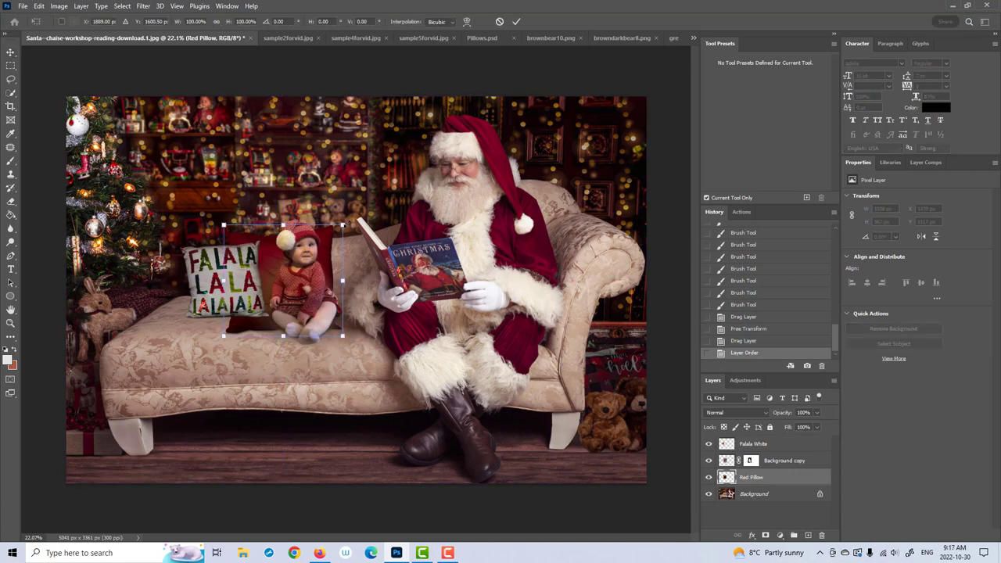
drag(342, 225, 237, 252)
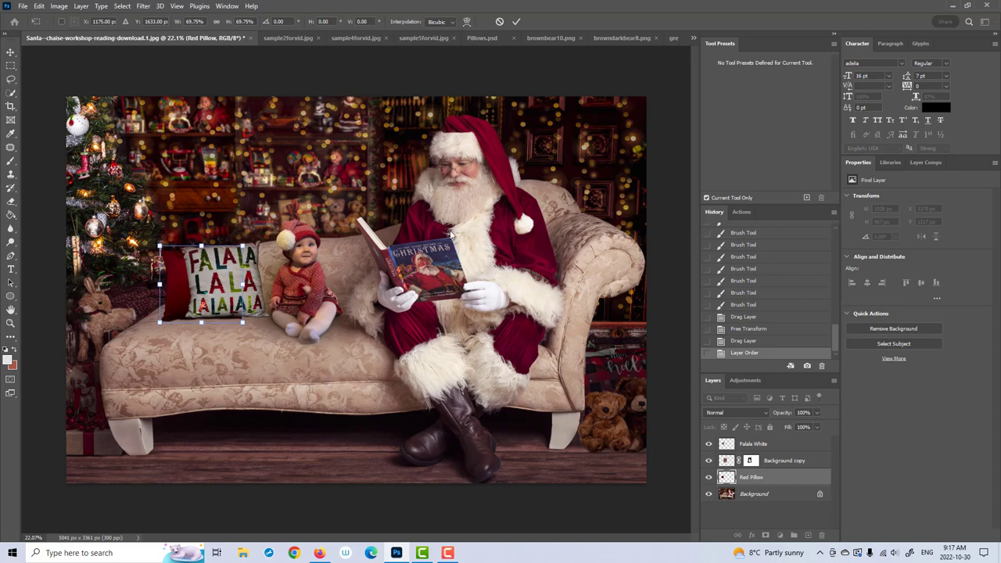
click(517, 21)
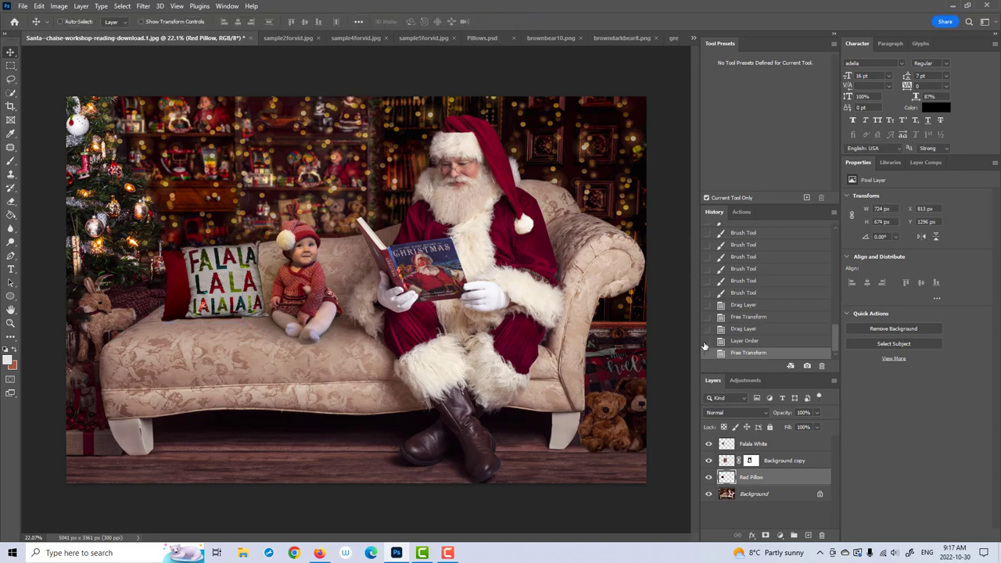
click(740, 461)
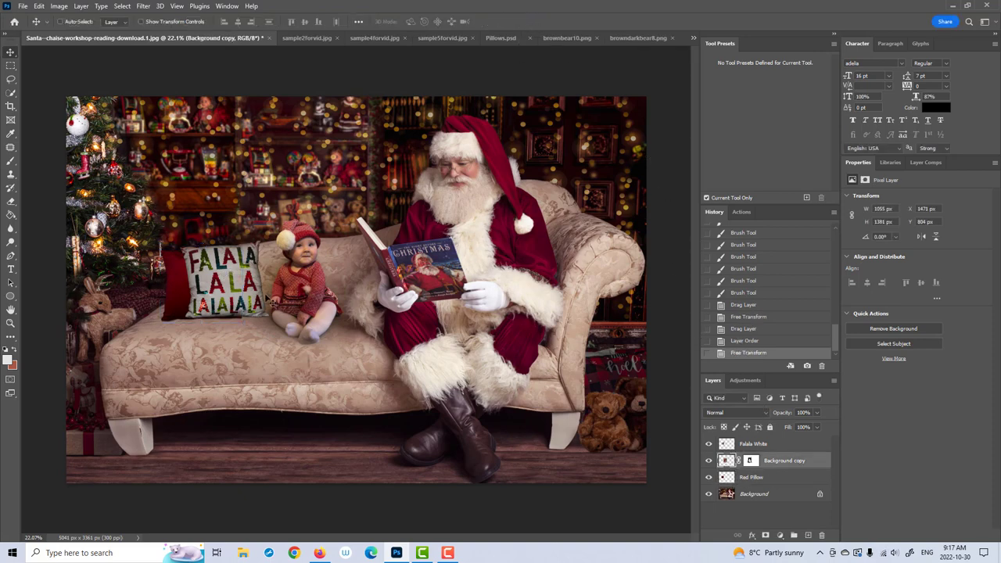
drag(263, 297, 268, 300)
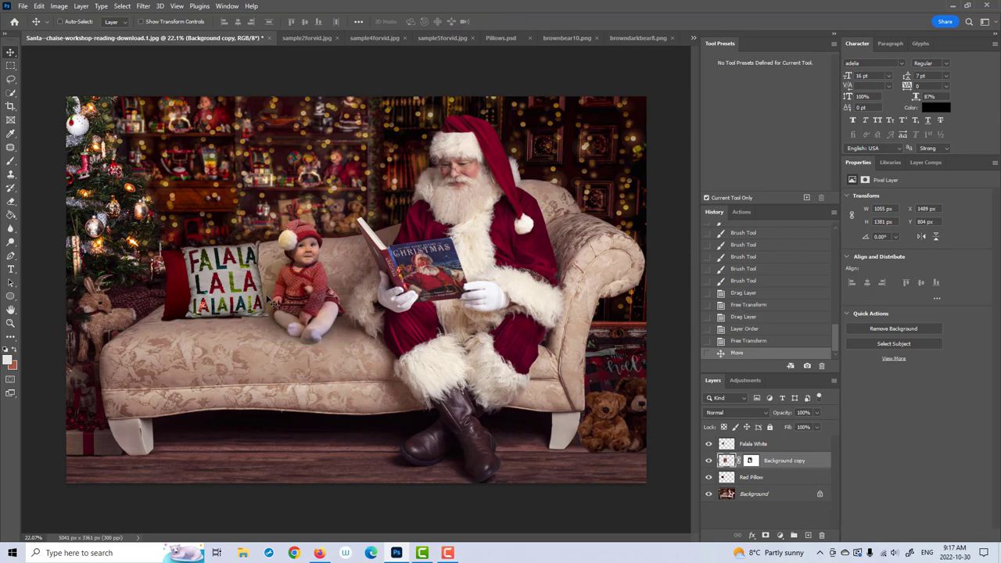
key(ctrl+z)
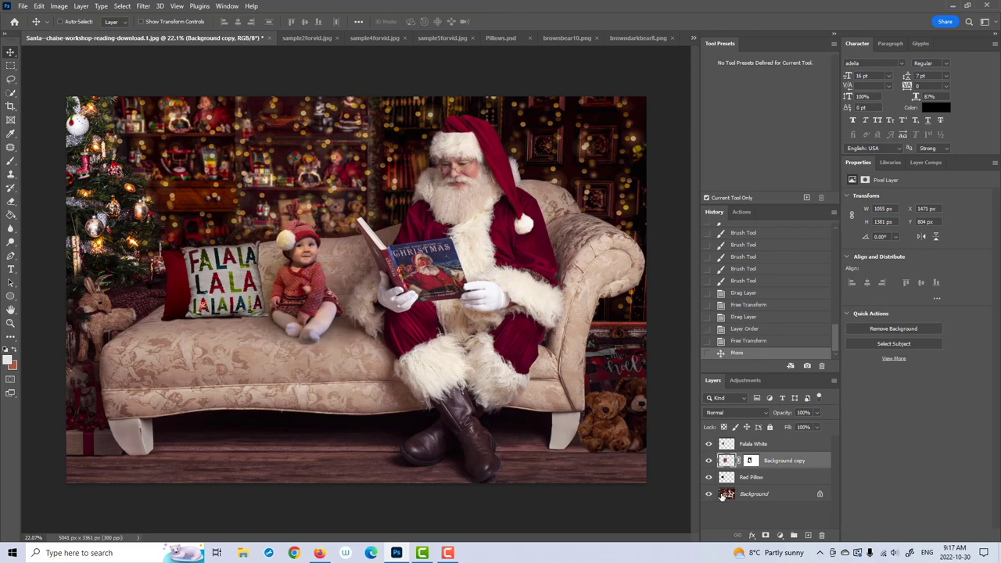
Step: Order the Falala White layer between the baby and Red Pillow layers and shift the pillow slightly closer to the baby
click(731, 443)
drag(191, 298, 231, 285)
drag(756, 445, 758, 484)
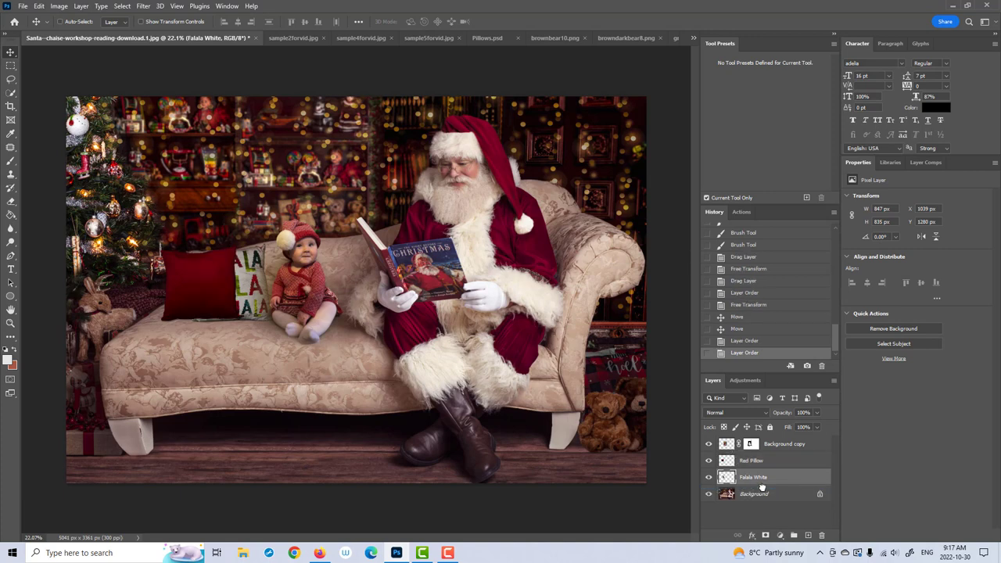
drag(246, 301, 257, 274)
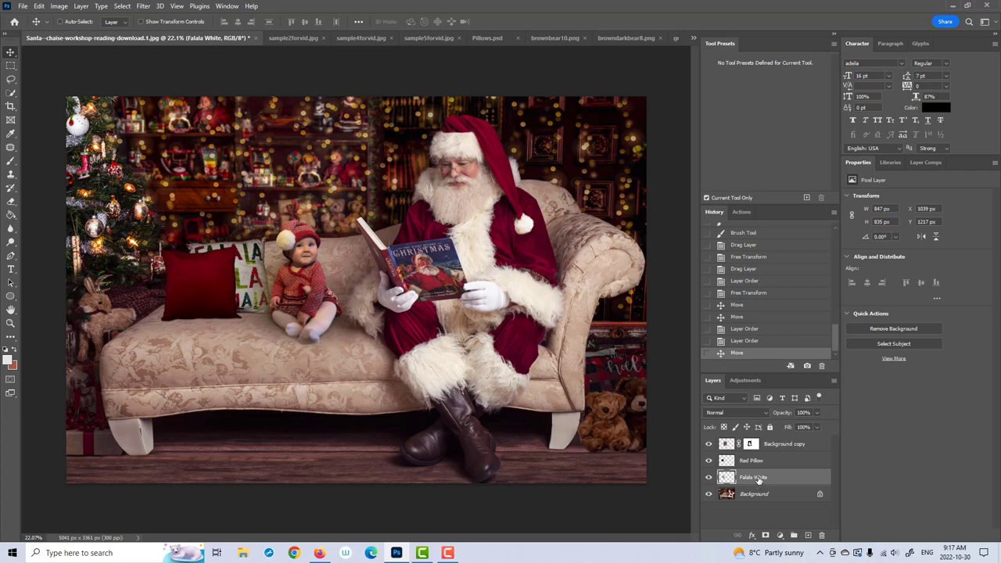
drag(755, 479, 756, 460)
drag(264, 290, 249, 271)
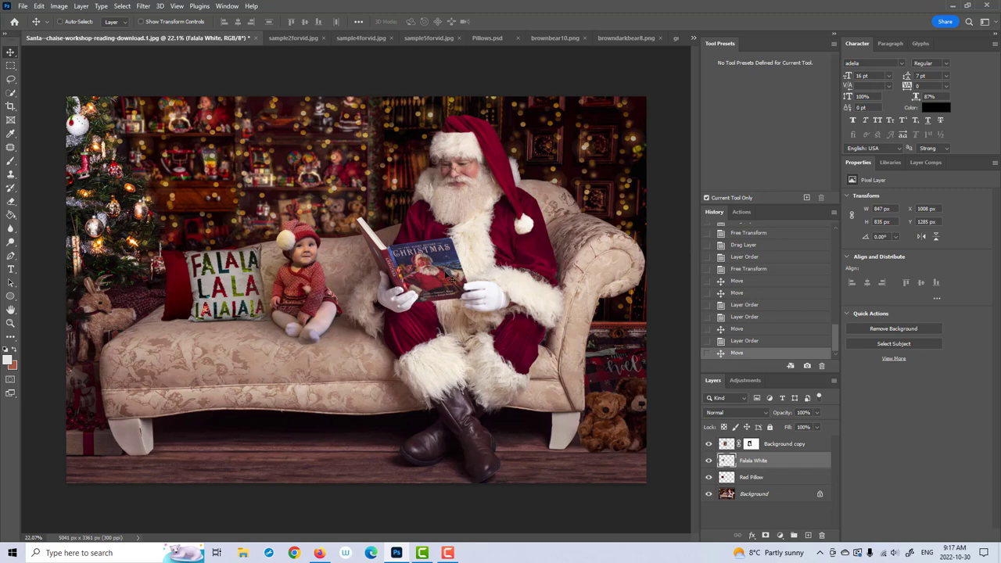
Step: Move the red pillow further toward the Christmas tree and enlarge it to about 823 × 766 px
click(724, 475)
drag(153, 289, 139, 238)
key(ctrl+t)
click(516, 21)
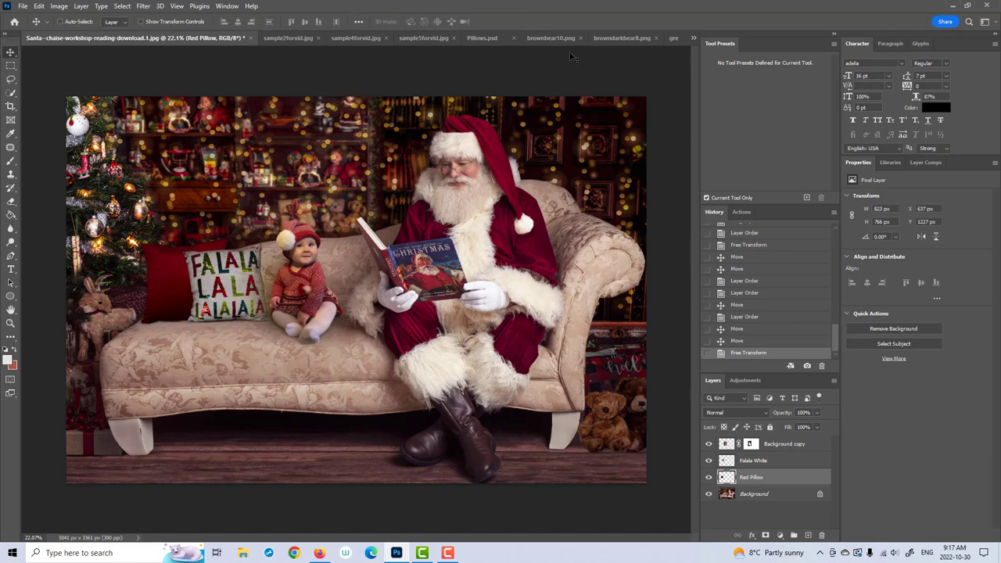
Step: Duplicate the Red Pillow layer and dismiss the monitor calibration reminder
click(762, 465)
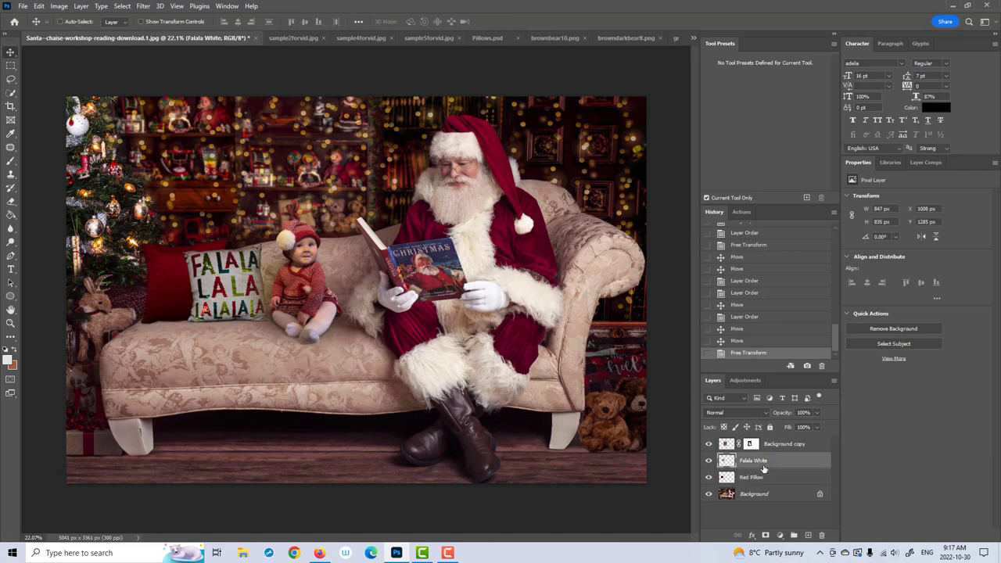
click(768, 478)
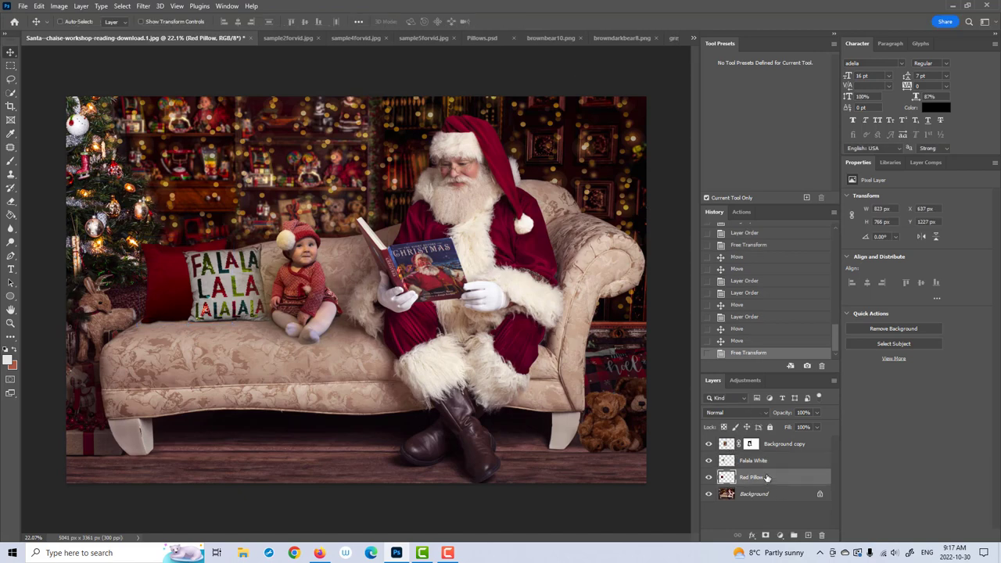
drag(767, 478, 808, 535)
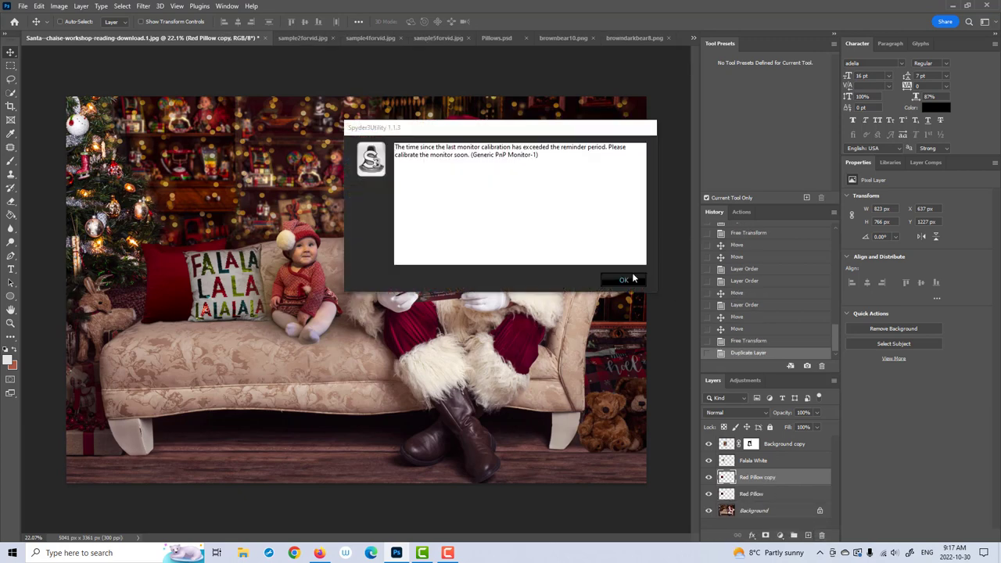
click(631, 279)
Step: Blacken the original Red Pillow layer with a clipped Curves adjustment, lowering the white point (input 255) to output 0
click(784, 493)
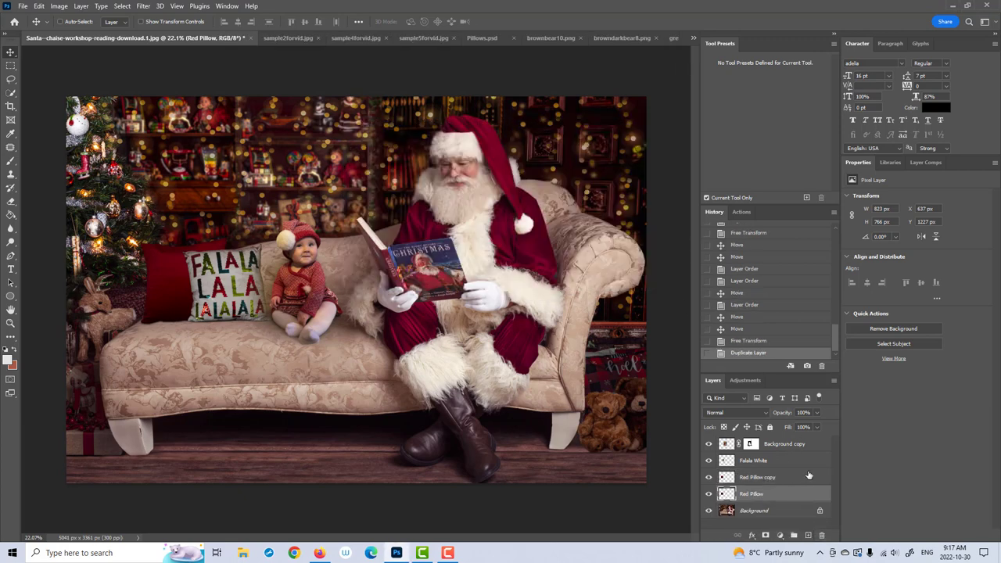
click(780, 535)
click(796, 405)
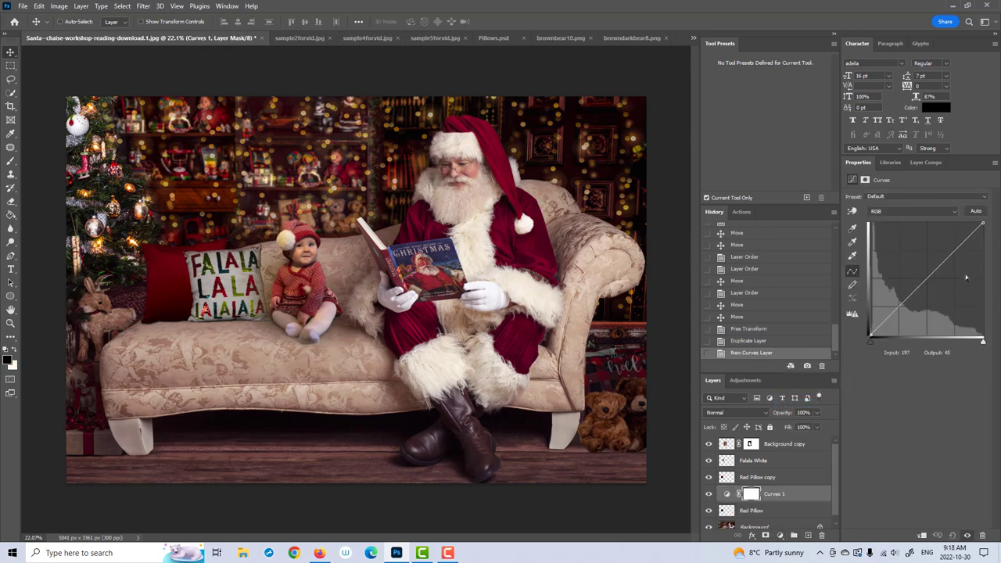
click(923, 535)
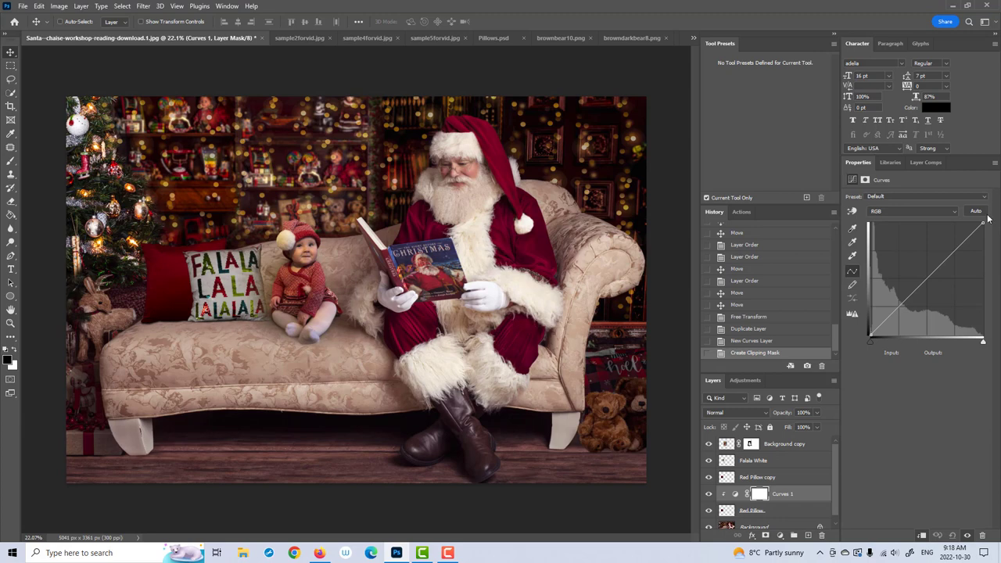
drag(985, 227, 988, 364)
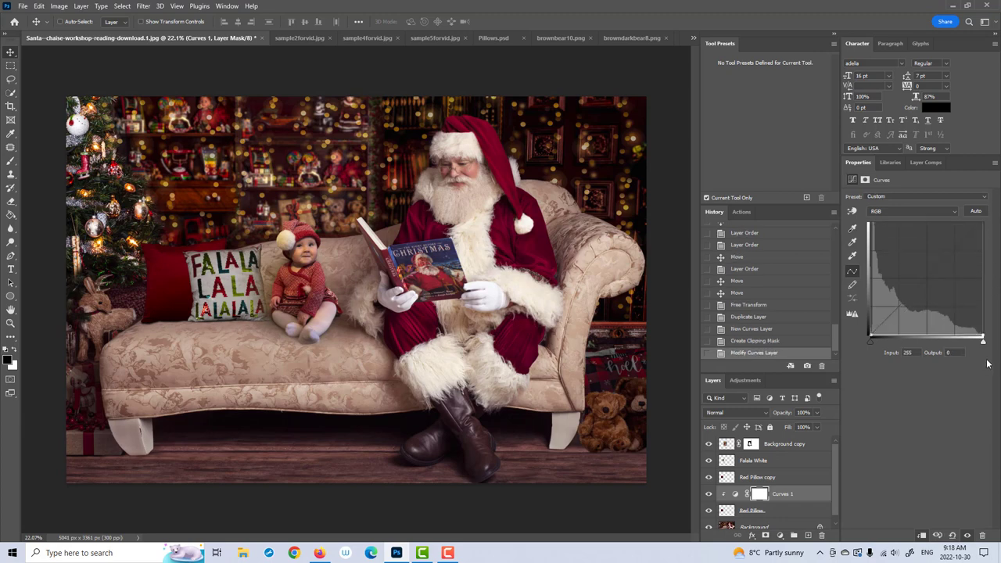
Step: Merge the Curves adjustment with the blackened Red Pillow layer and rename the result Pillowshadow
click(786, 508)
key(ctrl+e)
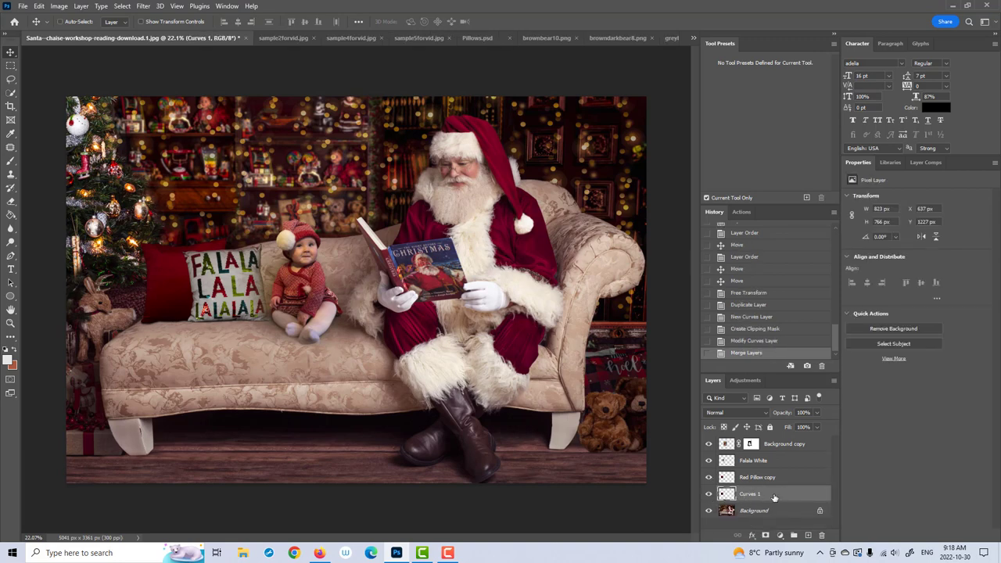
double_click(751, 496)
text(Pillowshadow)
key(Return)
Step: Soften the Pillowshadow layer with a Gaussian Blur and offset it toward the tree so it falls beside the red pillow
click(143, 6)
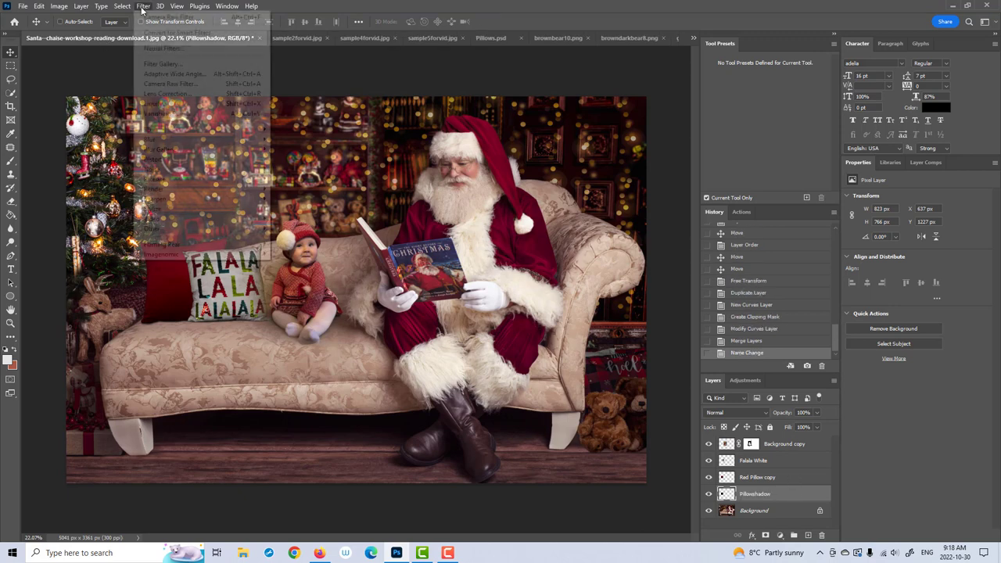
mouse_move(178, 141)
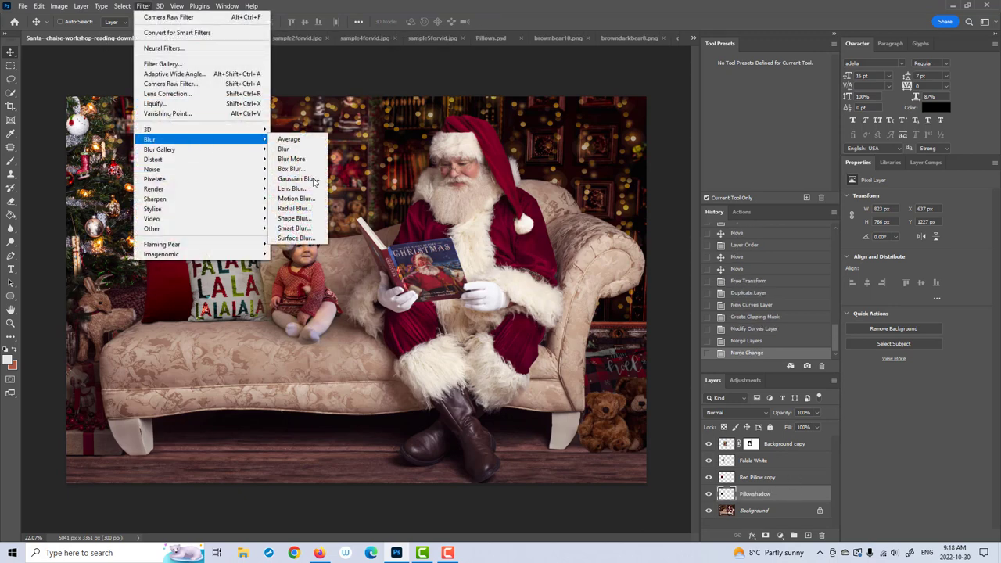
click(301, 189)
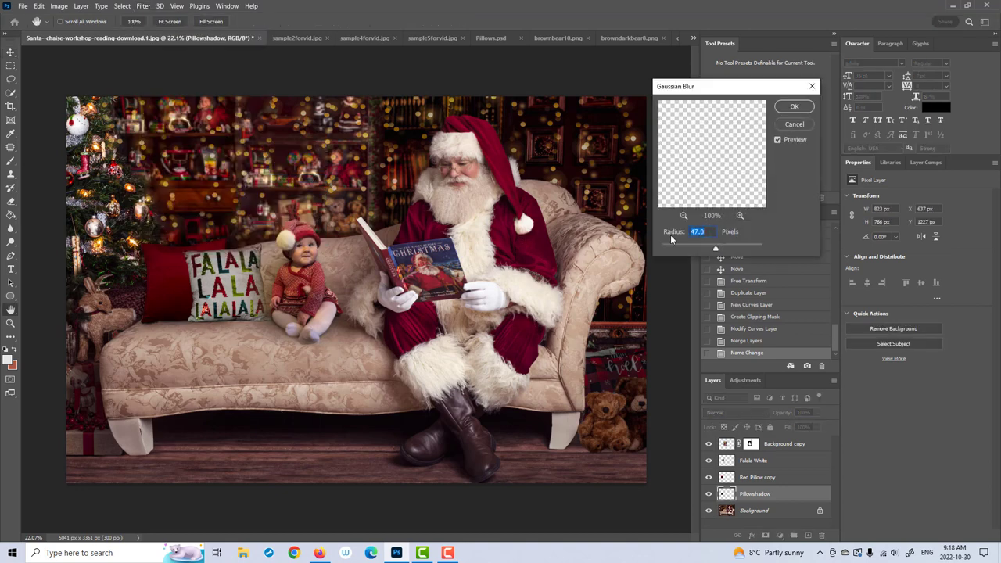
drag(716, 249, 714, 250)
click(794, 106)
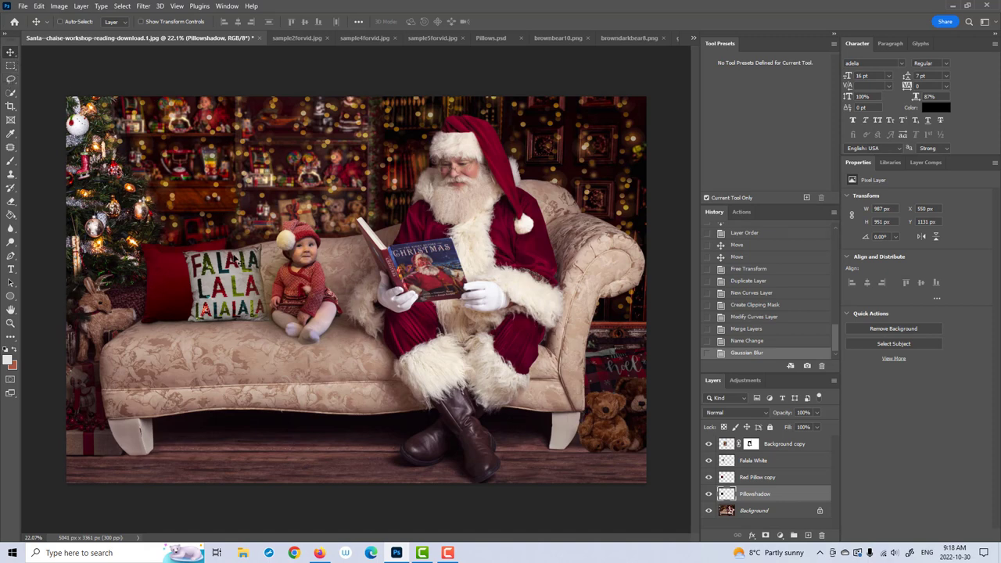
drag(159, 262, 147, 289)
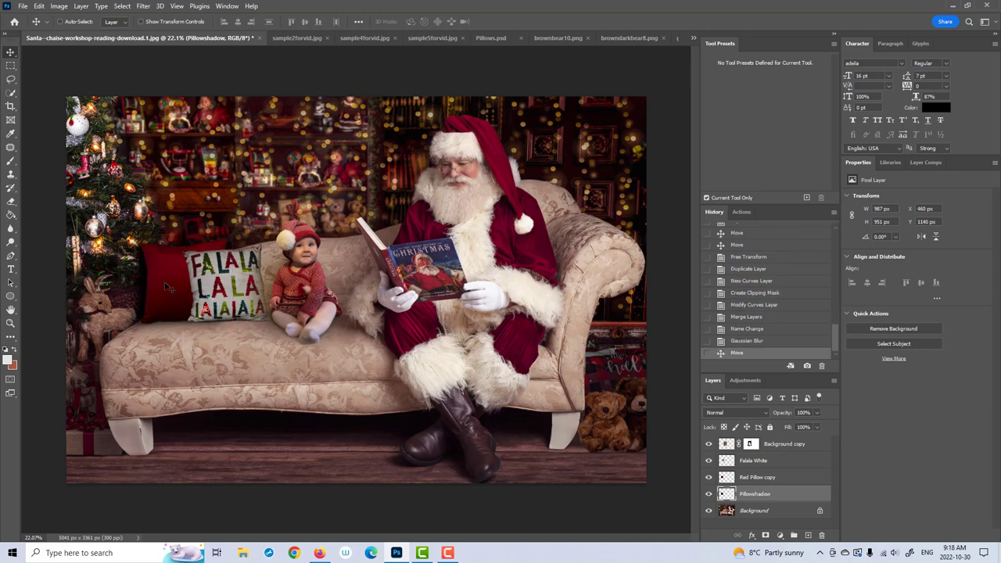
Step: Duplicate the Falala White layer and blacken the lower copy with a clipped Curves adjustment set to input 255, output 0
click(782, 464)
key(ctrl+j)
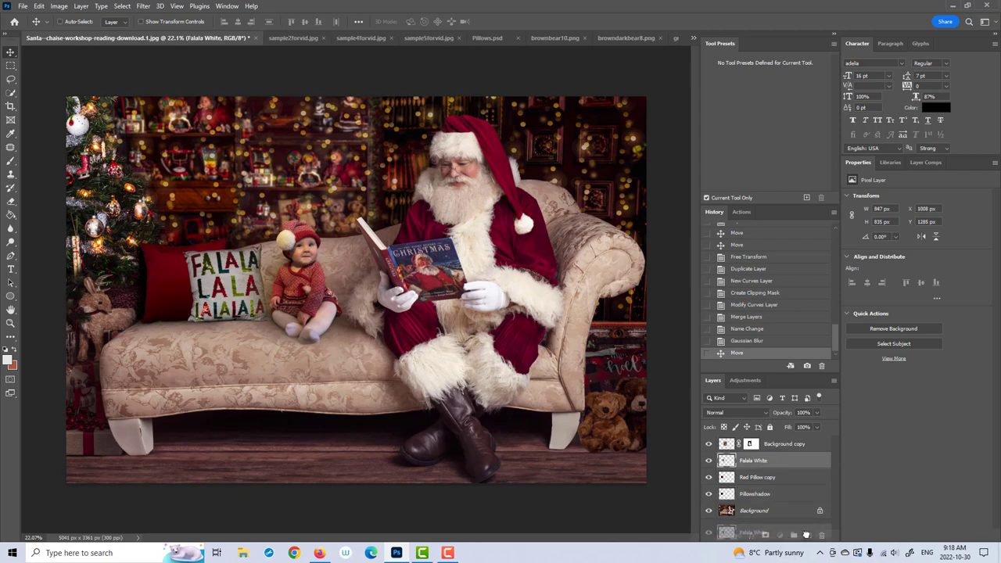
click(780, 477)
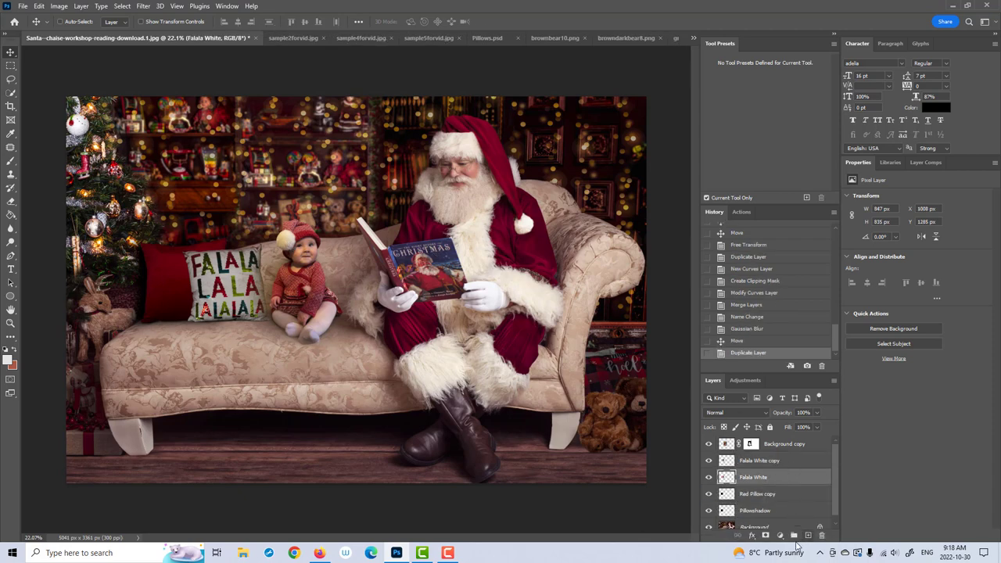
click(781, 535)
click(802, 401)
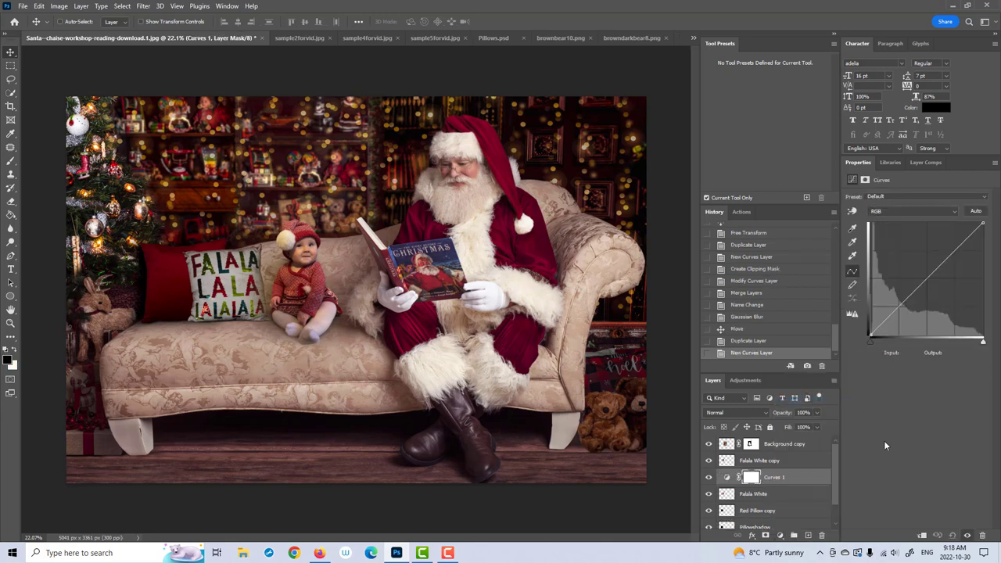
click(923, 536)
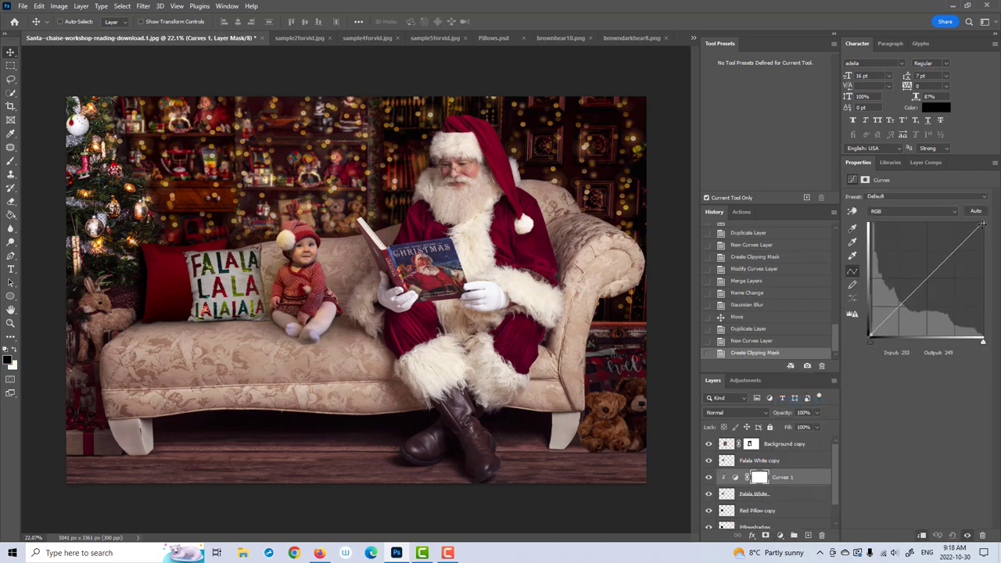
drag(983, 224, 984, 338)
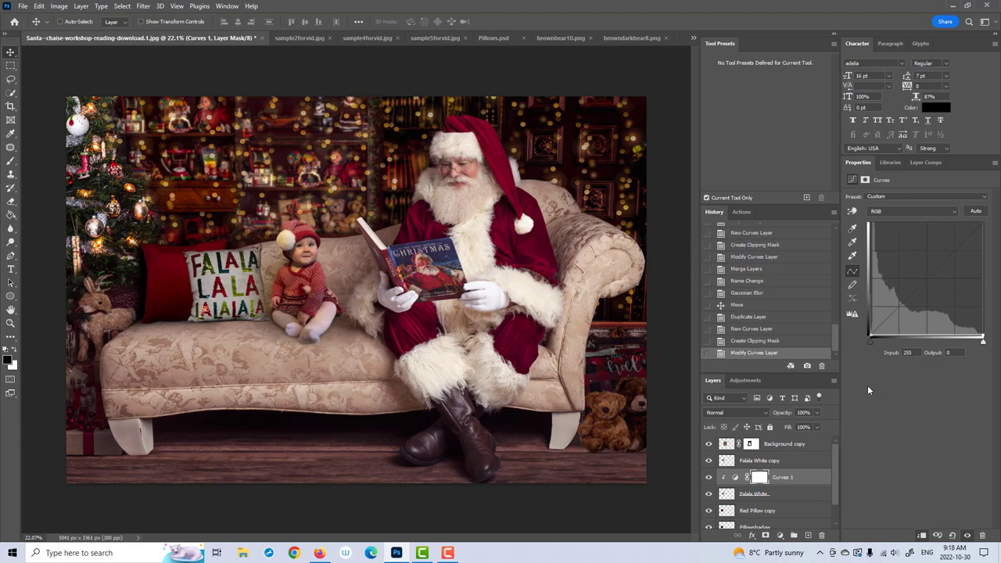
Step: Merge the Curves adjustment with the blackened Falala White layer and rename the result FalaaShadow
click(779, 497)
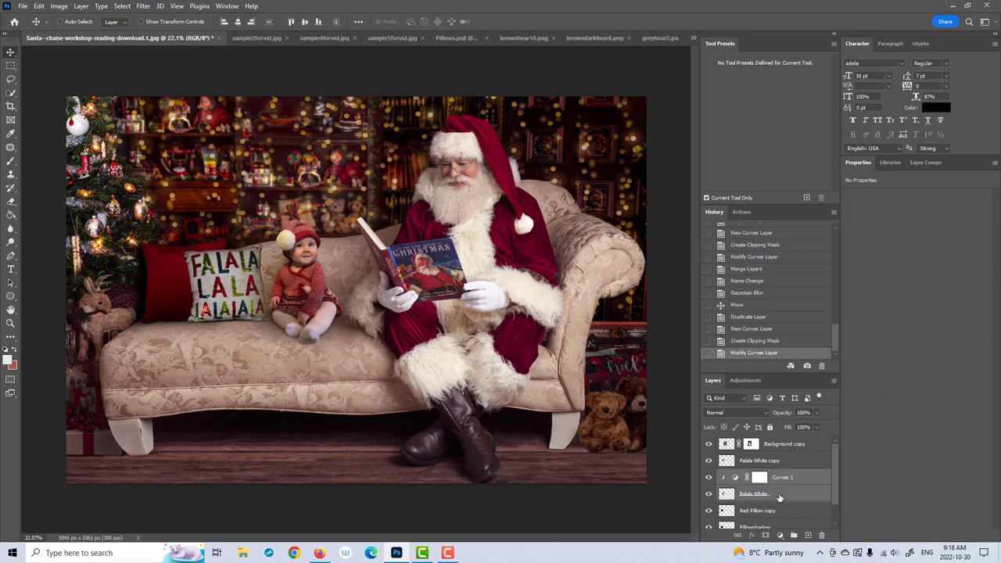
key(ctrl+e)
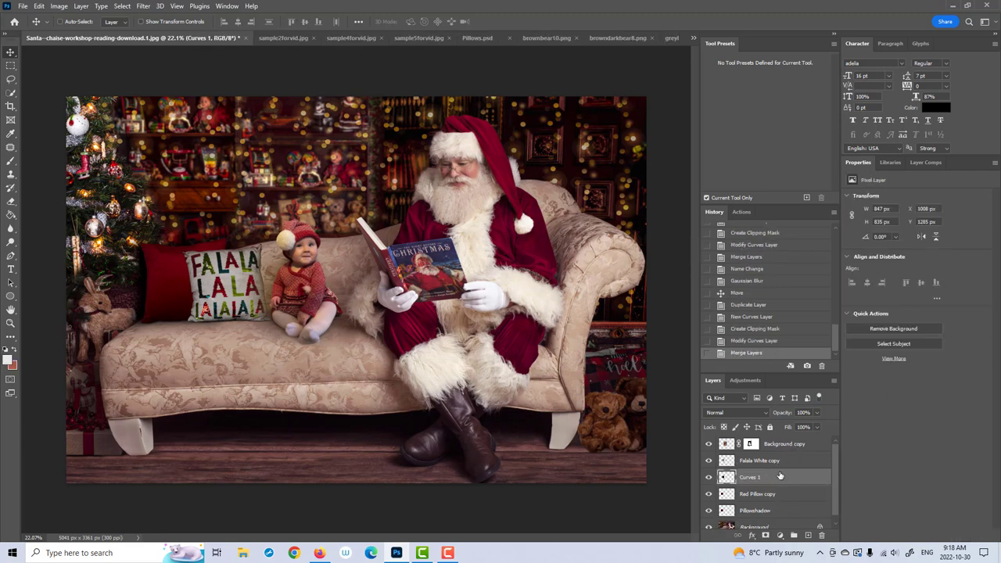
double_click(748, 479)
text(FalaaShadow)
key(Return)
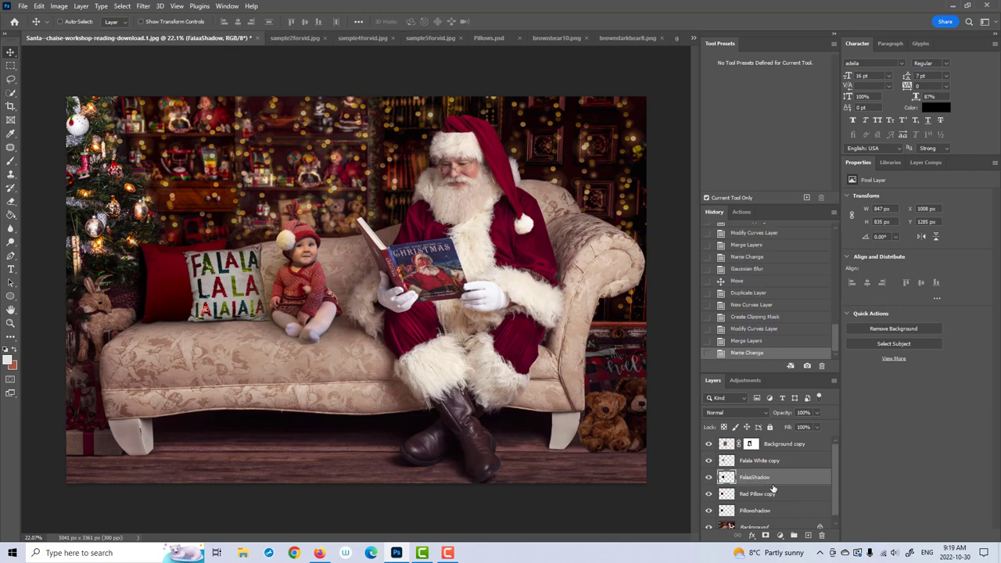
Step: Soften the FalaaShadow layer with the last-used Gaussian Blur and offset it toward the tree beside the Falala pillow
click(143, 6)
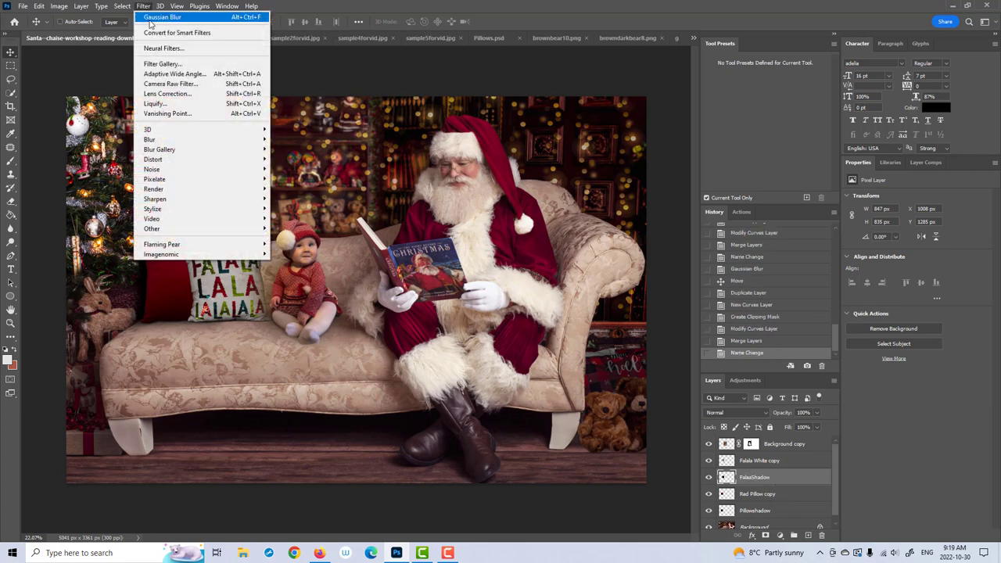
click(156, 17)
drag(266, 294, 257, 297)
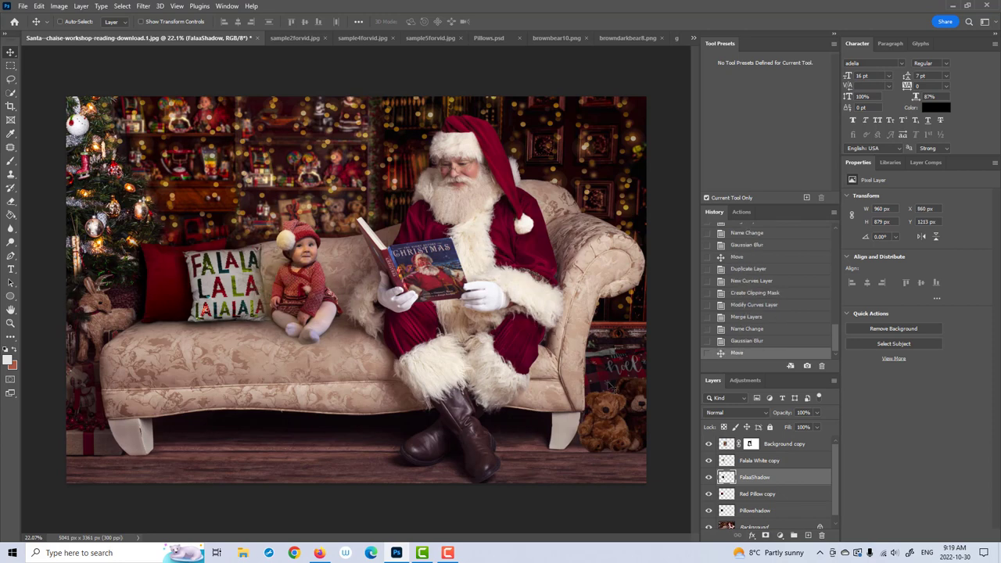
Step: Nudge the Falala White copy pillow slightly down onto the seat and shift FalaaShadow farther toward the tree
click(759, 461)
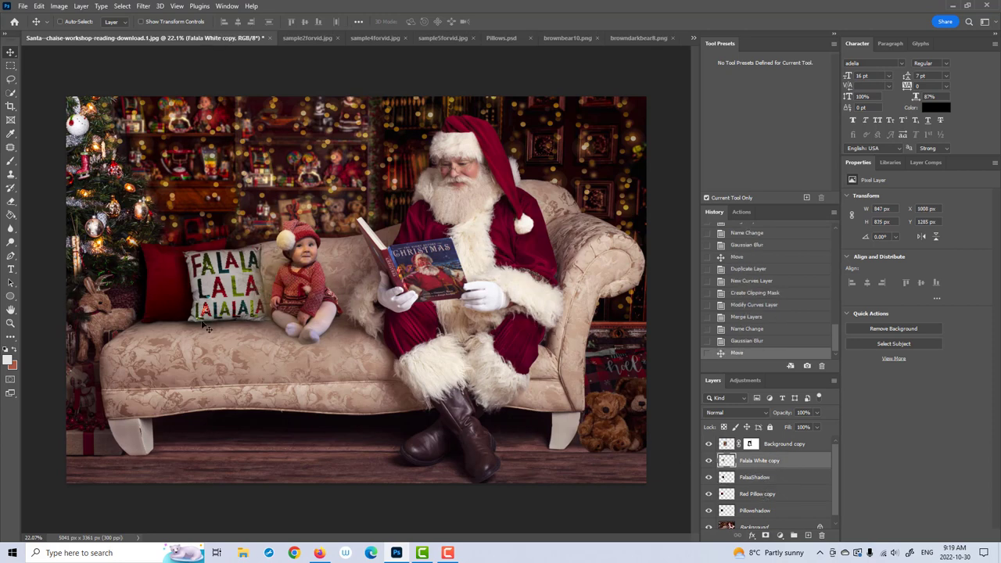
drag(215, 319, 213, 322)
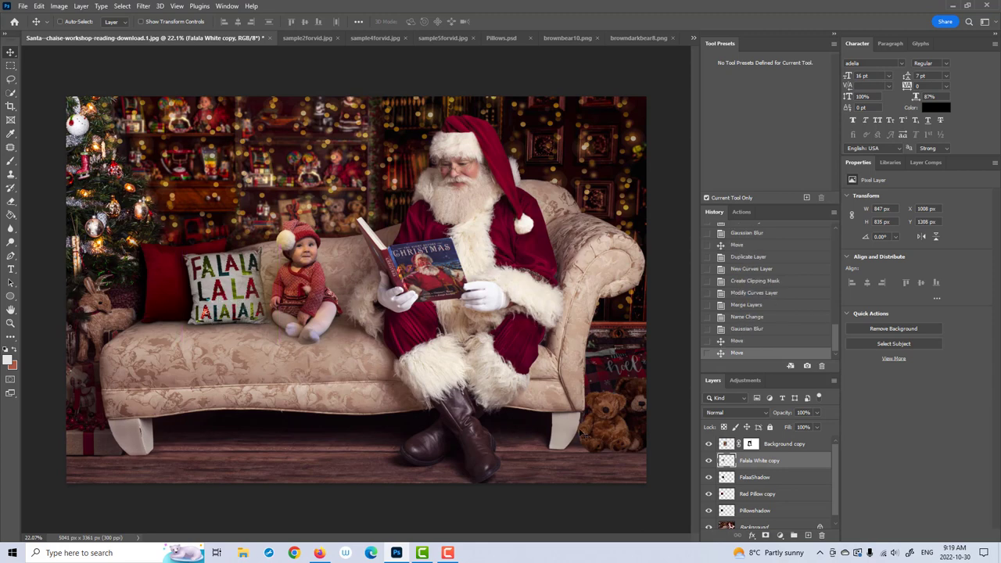
click(756, 478)
drag(202, 313, 195, 311)
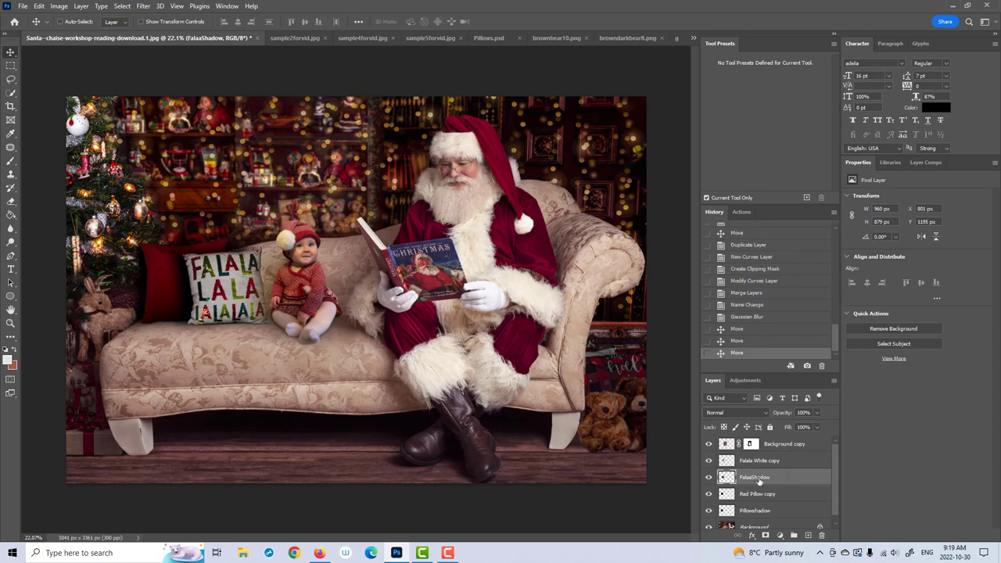
Step: Lower the opacity of FalaaShadow to 63% and of Pillowshadow to 66%
click(818, 417)
click(807, 426)
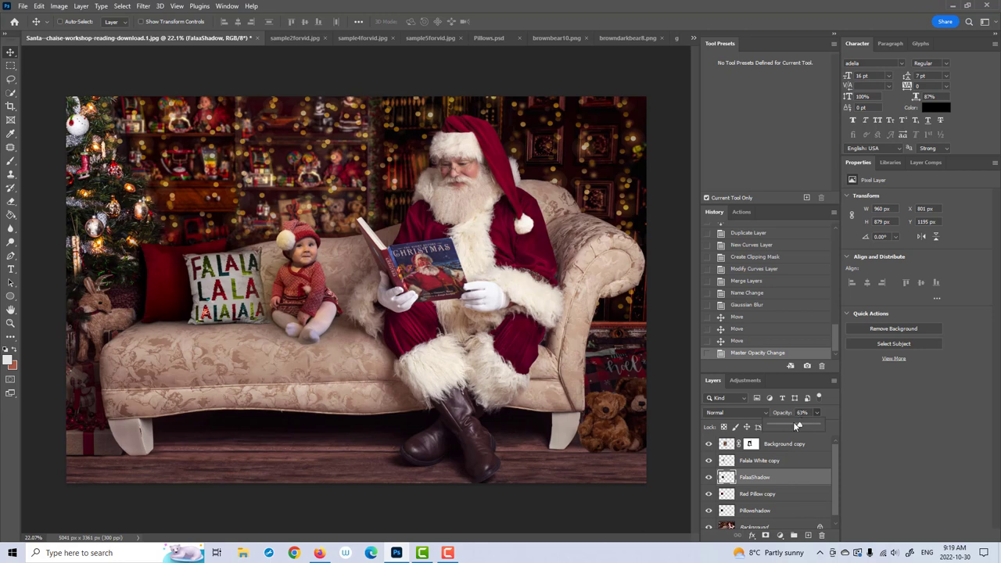
click(759, 511)
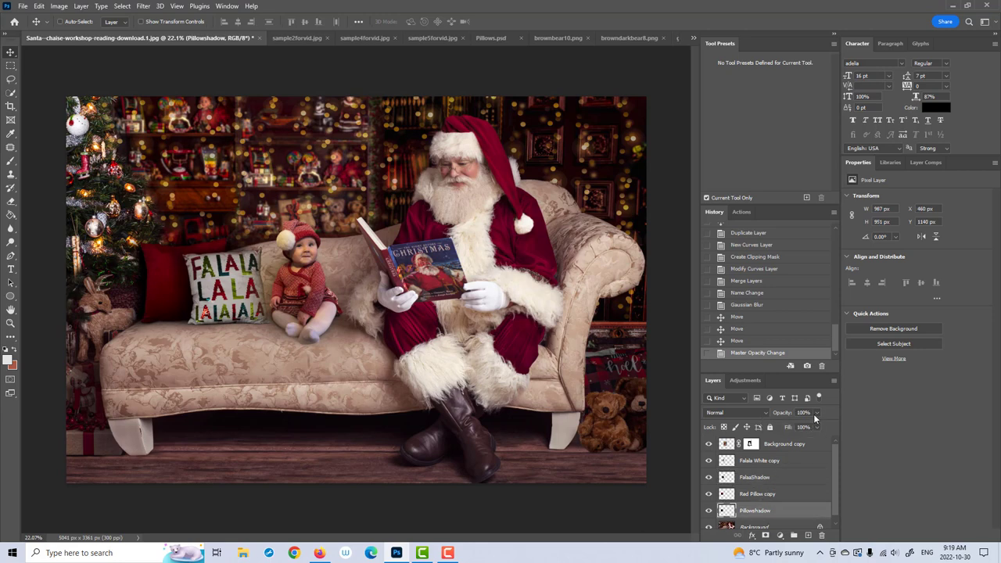
click(802, 426)
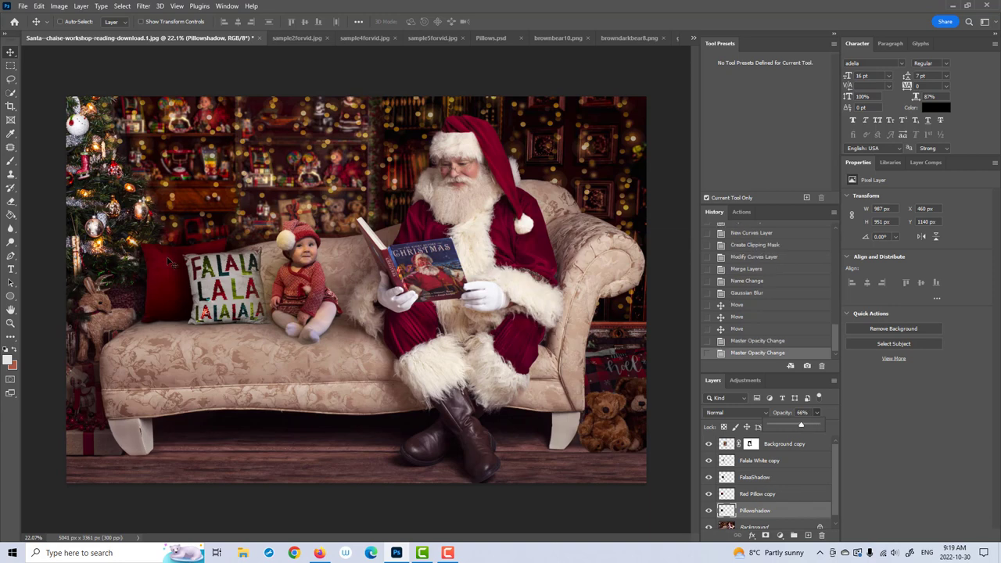
Step: Bring the dark brown teddy bear from browndarkbear8.png into the Santa image at the baby's spot and move its layer above the baby's
click(786, 462)
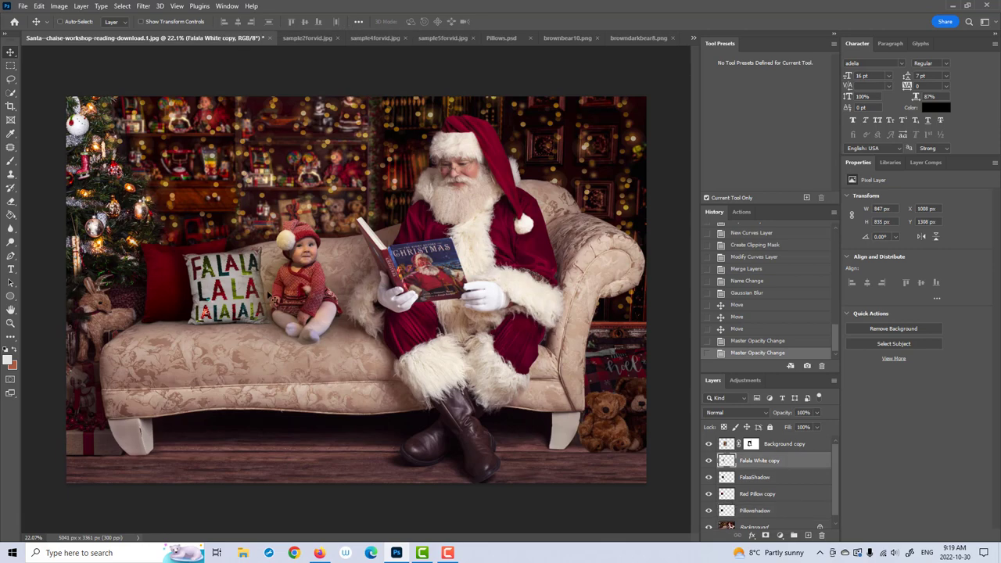
click(563, 38)
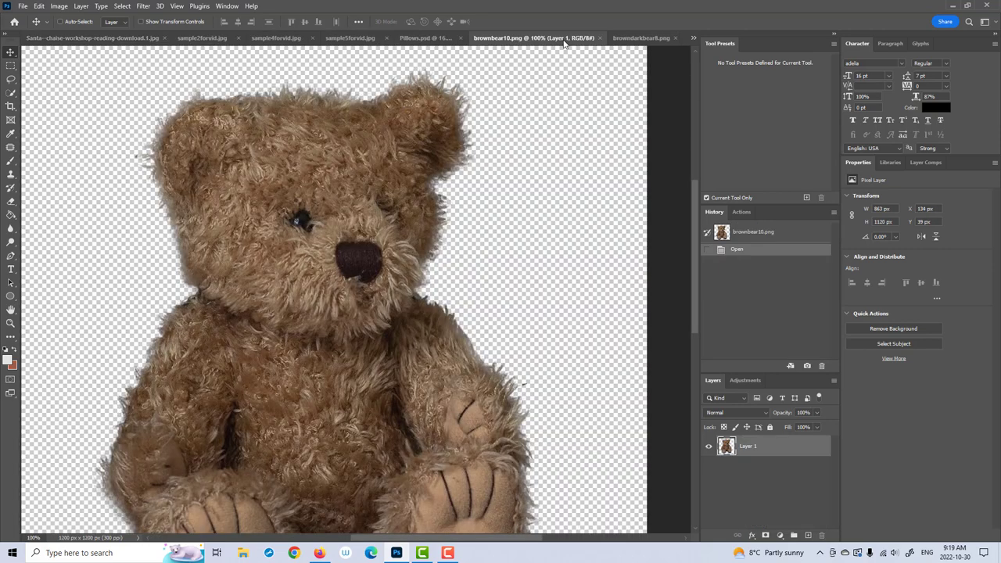
click(10, 323)
key(ctrl+0)
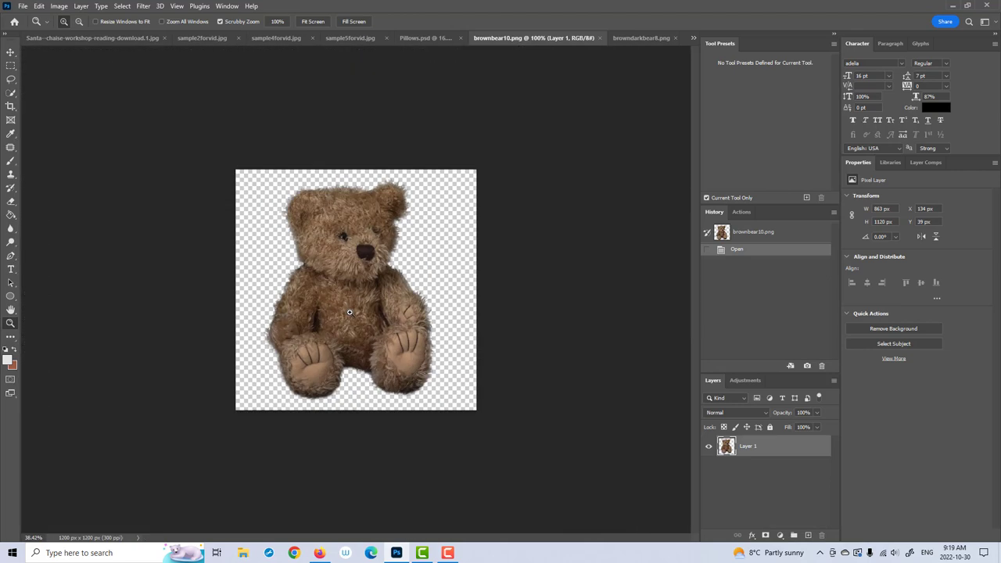
click(618, 38)
key(ctrl+0)
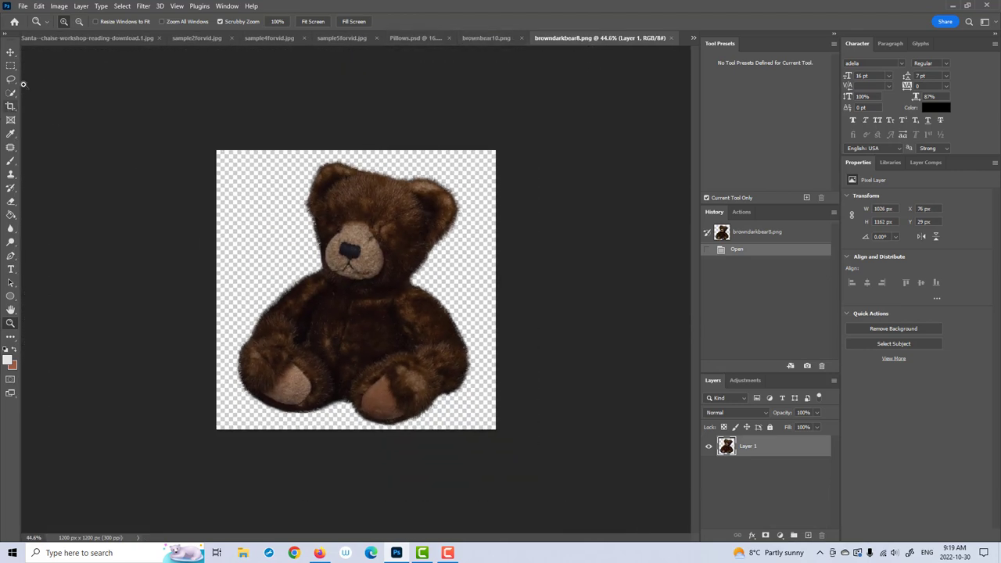
click(13, 51)
drag(371, 190, 96, 46)
drag(287, 276, 285, 278)
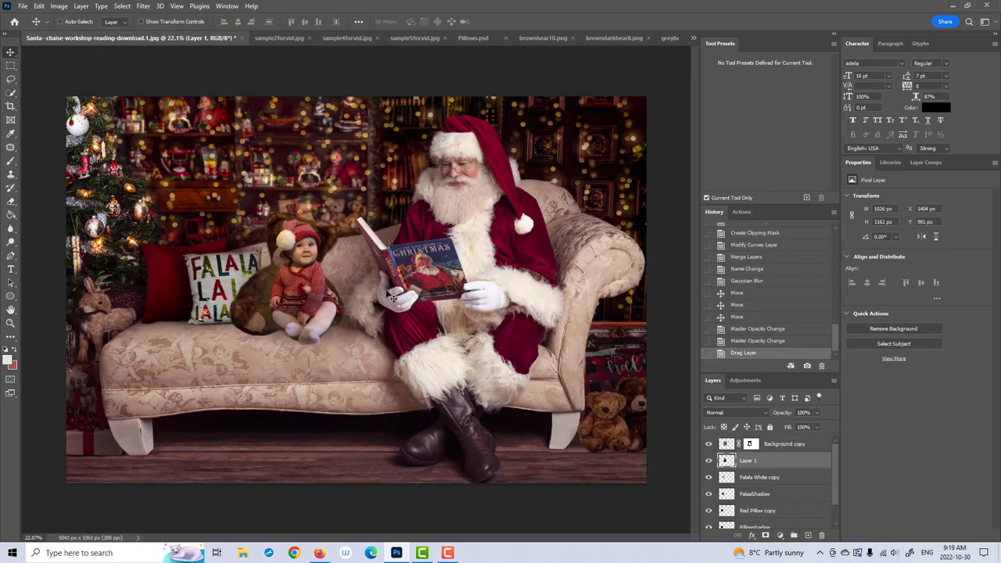
drag(779, 445, 776, 442)
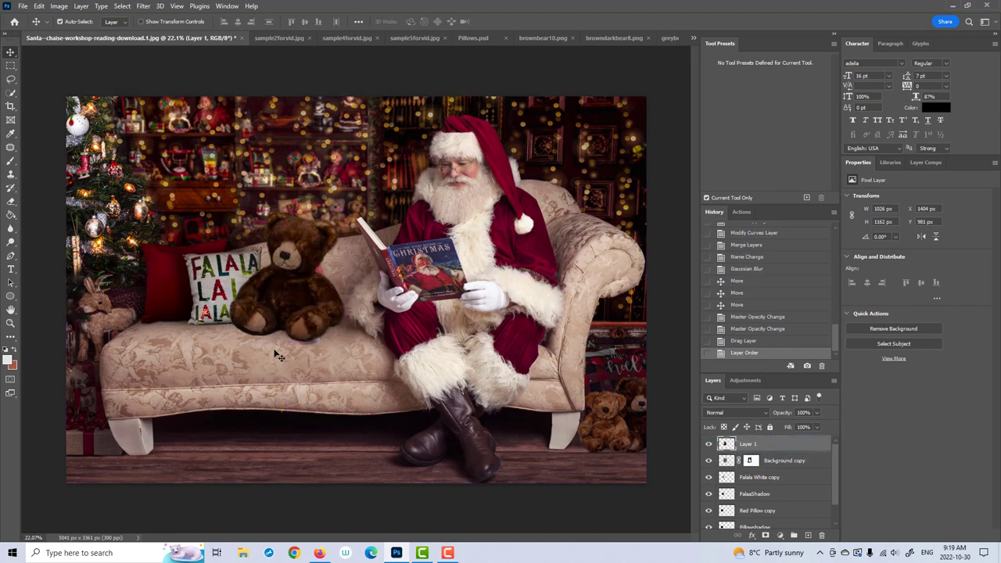
Step: Try scaling the dark brown bear to about half size and tilting it in front of the pillows, and delete its layer
key(ctrl+t)
drag(345, 210, 258, 296)
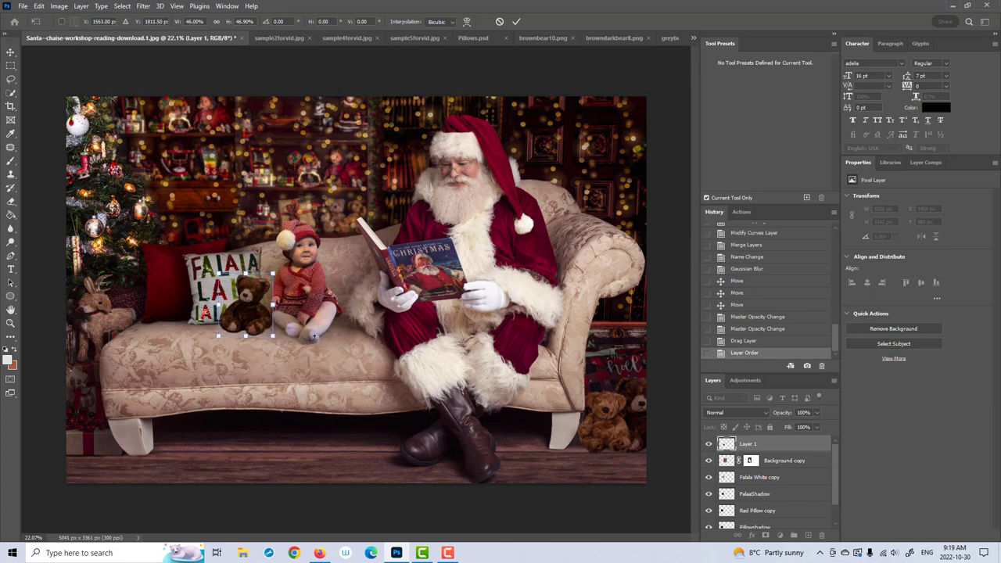
drag(314, 327, 306, 334)
drag(259, 310, 259, 318)
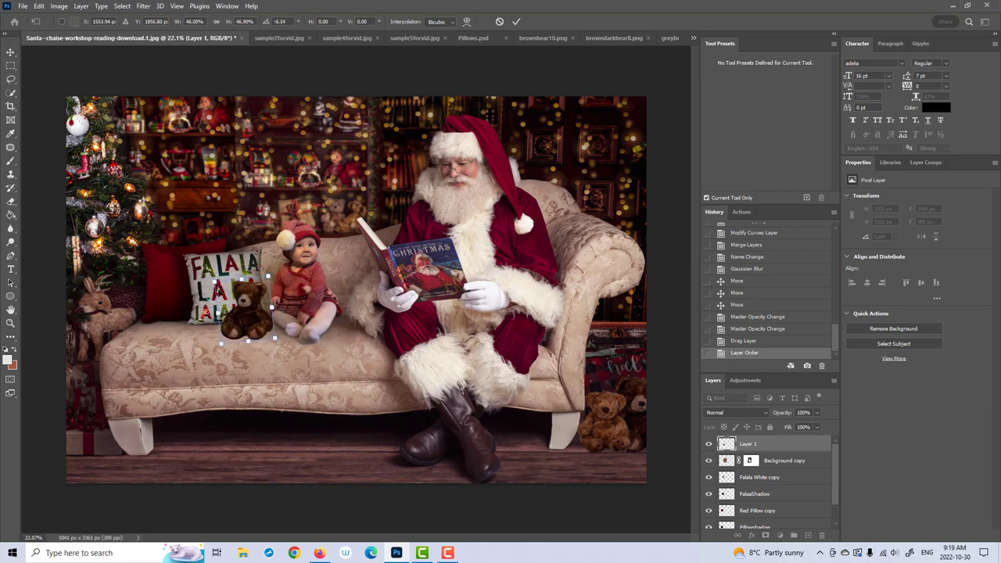
drag(216, 279, 176, 294)
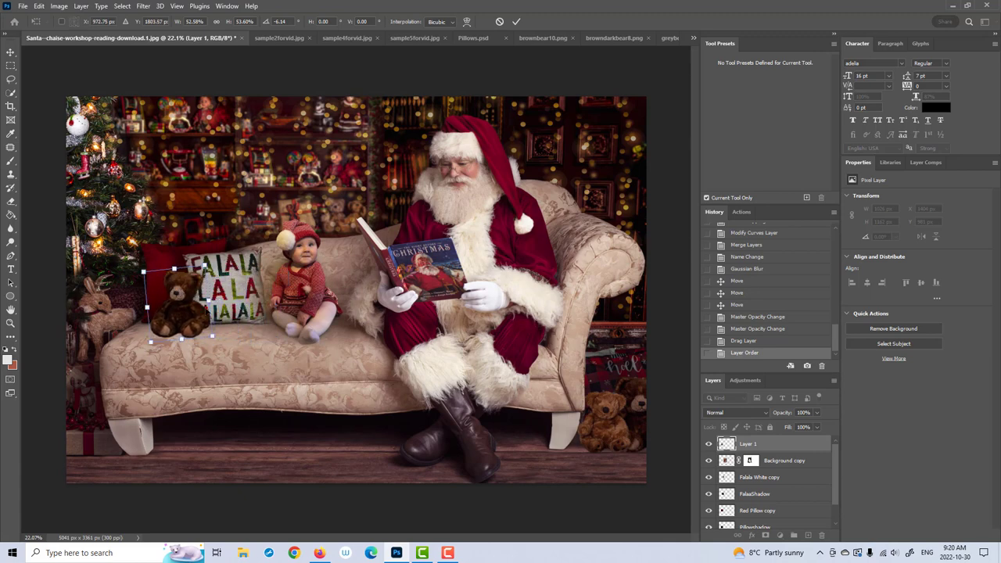
drag(179, 305, 197, 290)
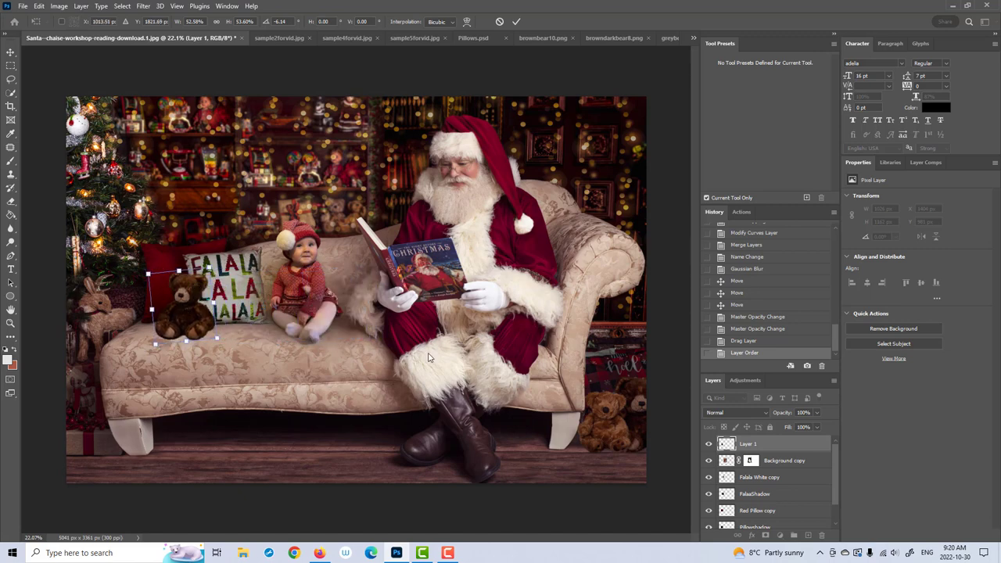
click(500, 22)
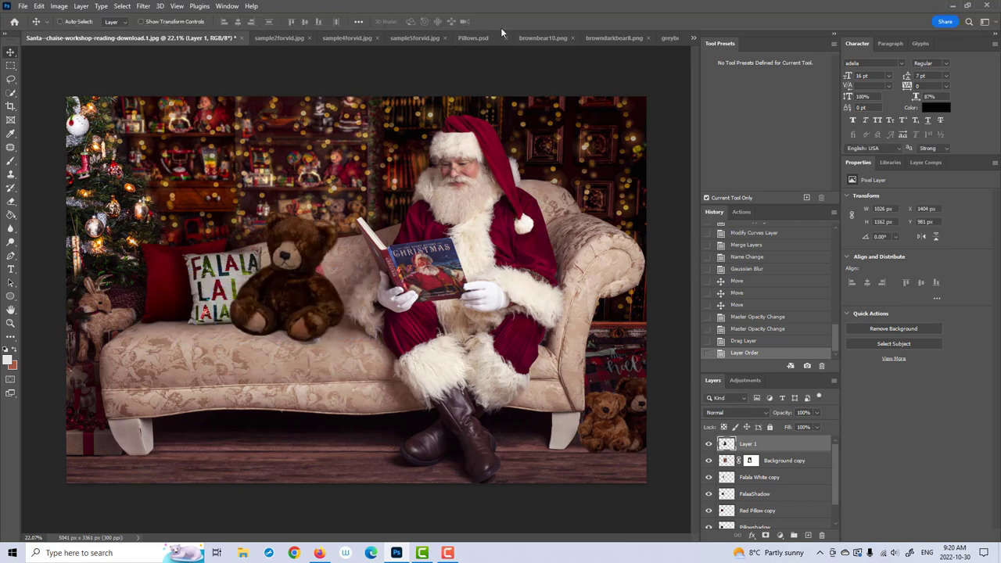
drag(782, 445, 822, 535)
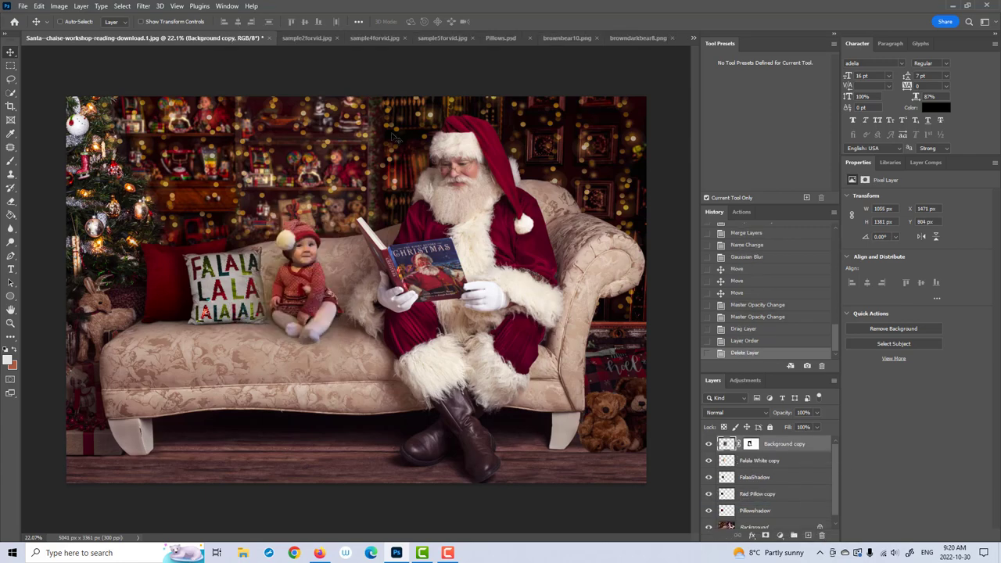
Step: Bring the grey teddy bear from greybear2.png into the Santa image and position it on the chaise in front of the Falala pillow
click(695, 38)
click(751, 121)
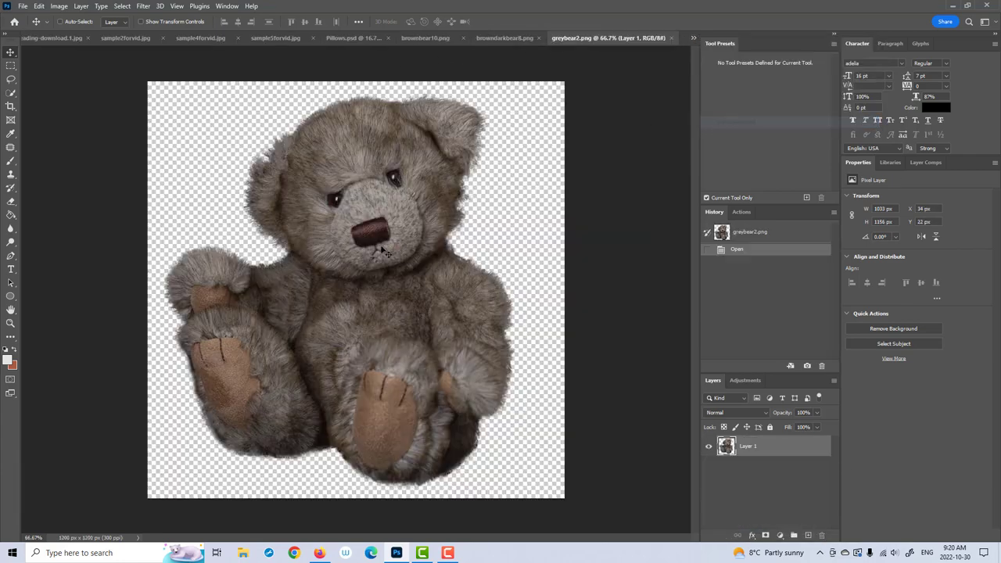
drag(354, 244, 409, 305)
drag(351, 276, 248, 278)
Step: Scale the grey bear to about 50%, rotate it about -9 degrees and seat it between the Falala pillow and the baby
key(ctrl+t)
drag(299, 238, 237, 278)
drag(229, 338, 261, 315)
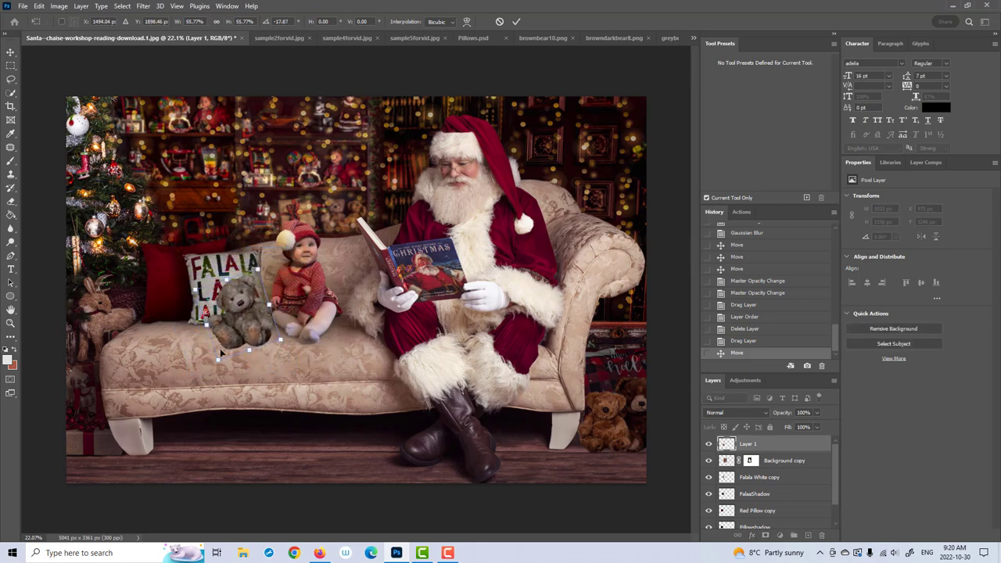
drag(218, 358, 284, 342)
mouse_move(241, 316)
mouse_down()
mouse_move(227, 306)
mouse_move(249, 312)
mouse_up()
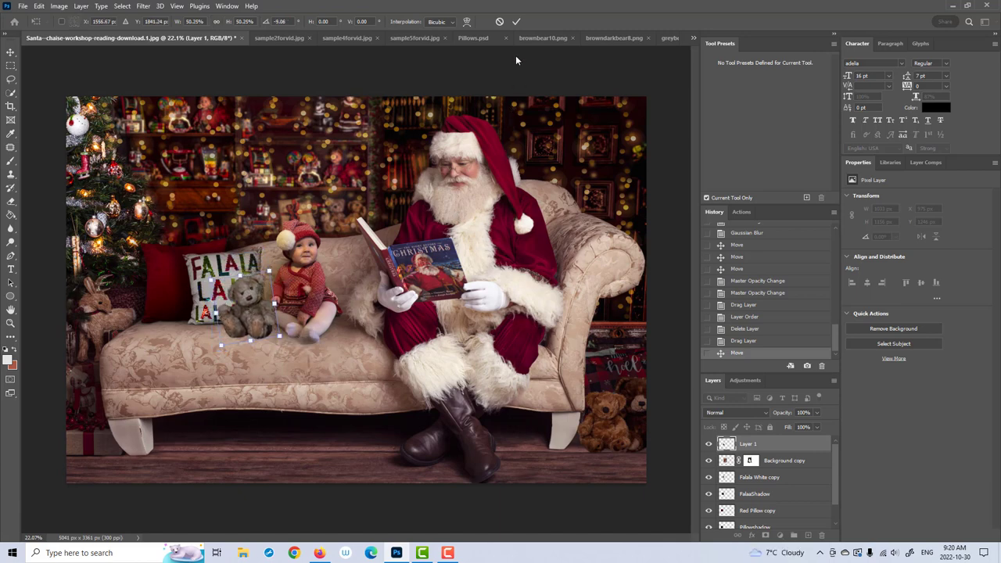
click(516, 21)
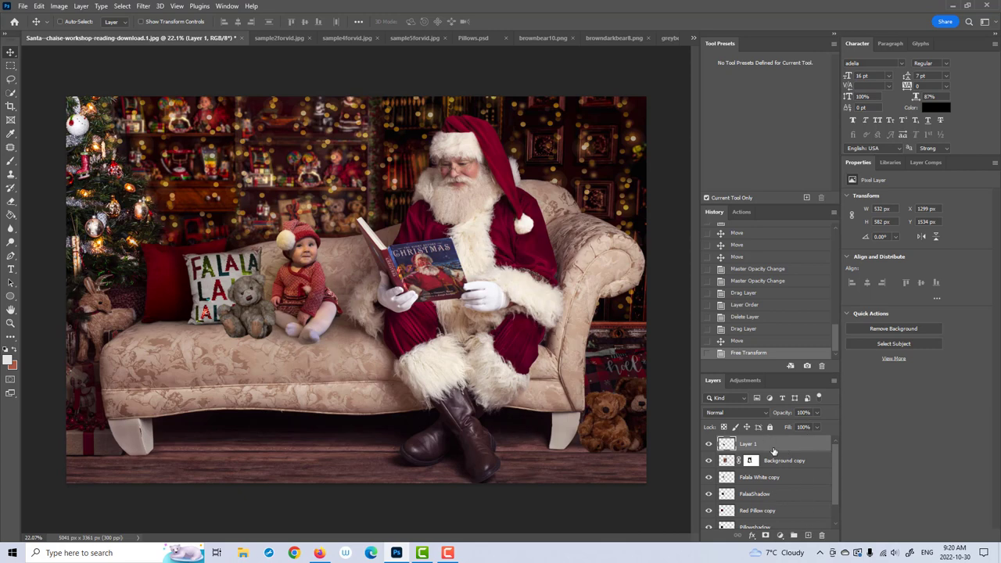
Step: Rename the grey bear's layer TeddyBear and duplicate it
double_click(749, 445)
key(BackSpace)
text(TeddyBear)
key(Return)
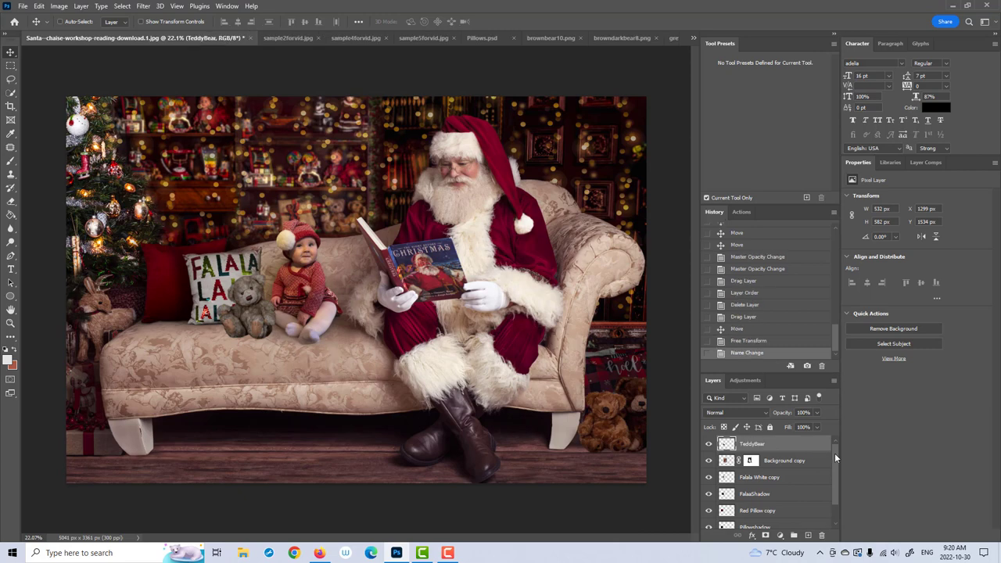
drag(796, 446, 808, 535)
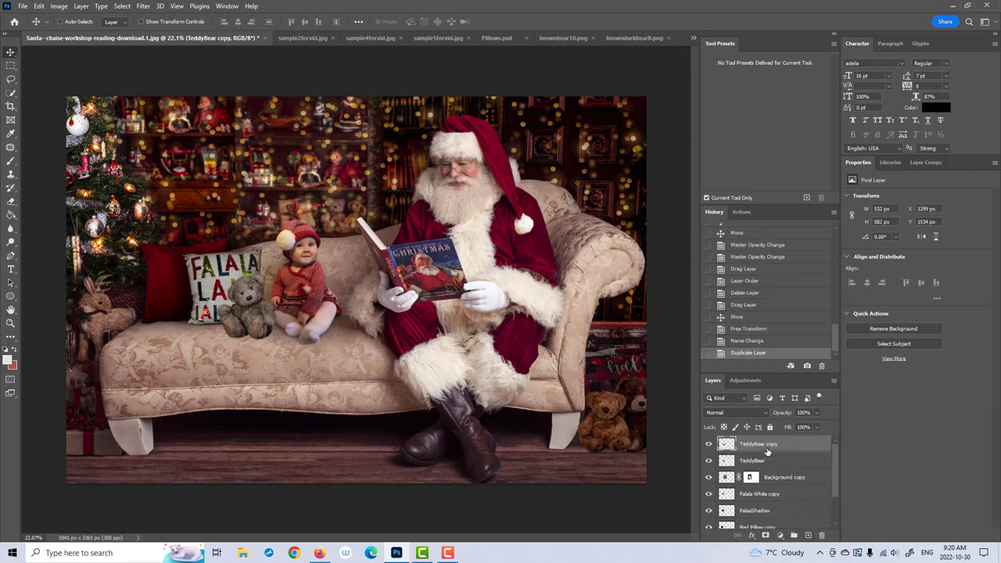
Step: Blacken the lower TeddyBear layer with a clipped Curves adjustment set to input 255, output 0
click(765, 461)
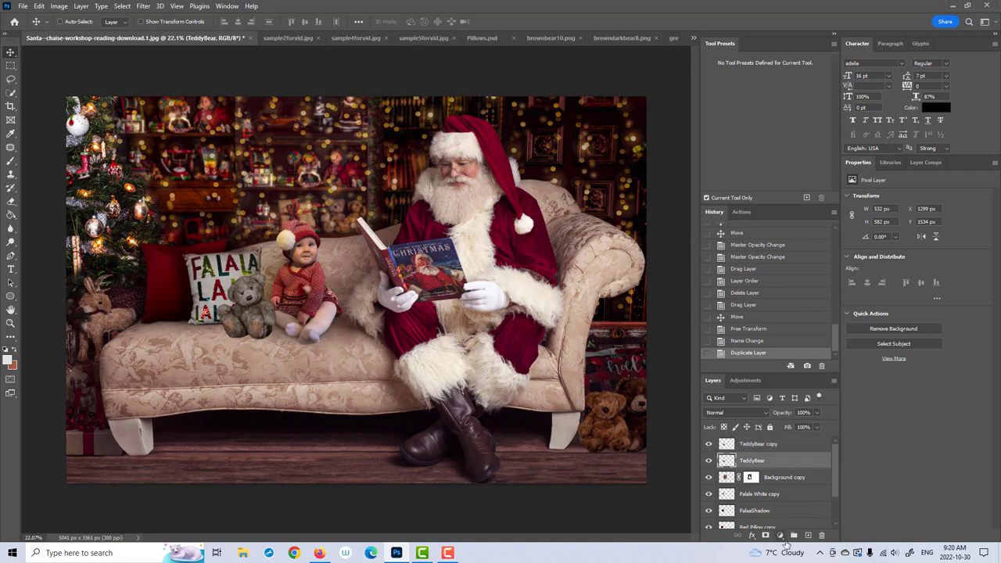
click(782, 537)
click(794, 413)
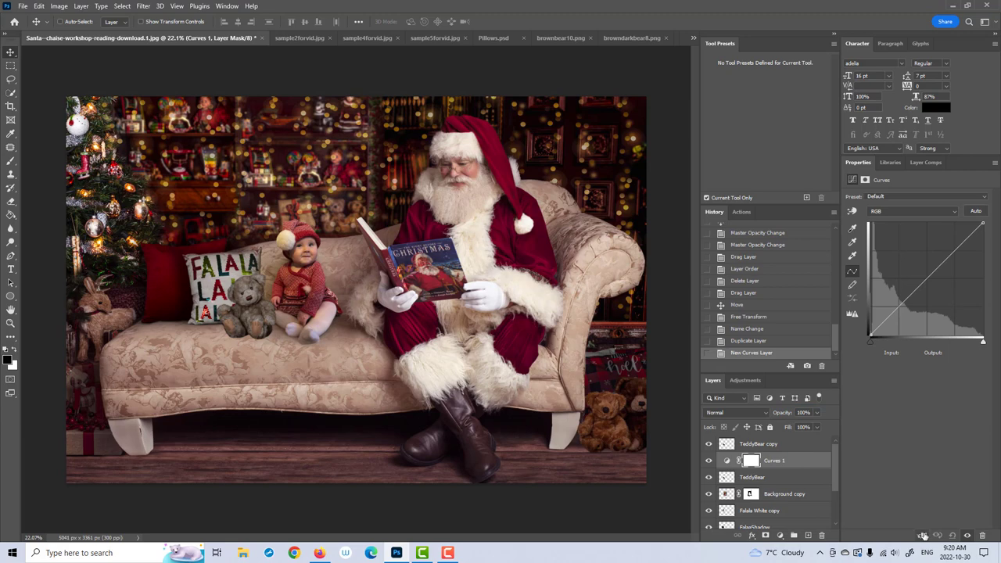
click(927, 534)
drag(984, 225, 983, 338)
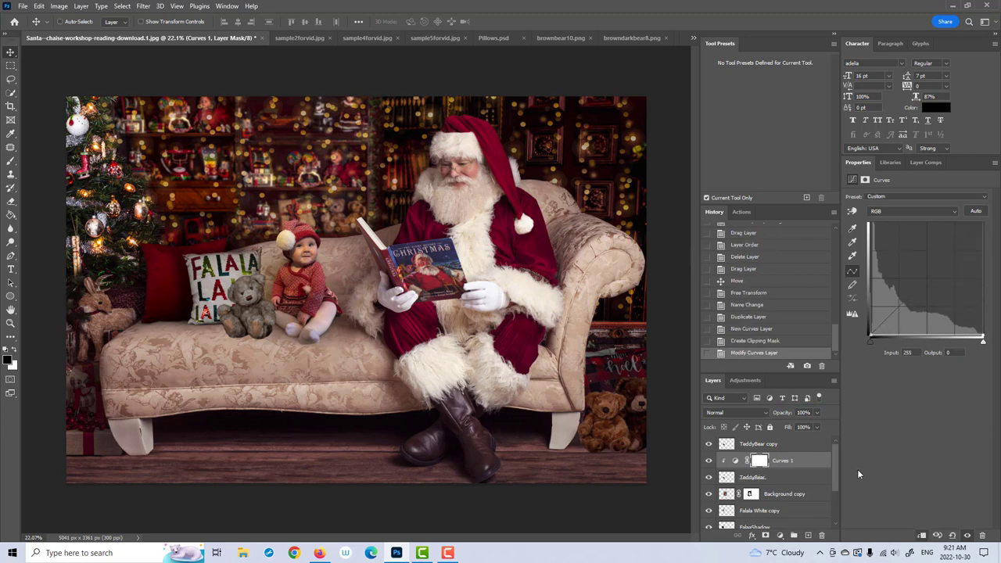
Step: Merge the Curves adjustment with the blackened TeddyBear layer and rename the result TeddyShadow
click(795, 483)
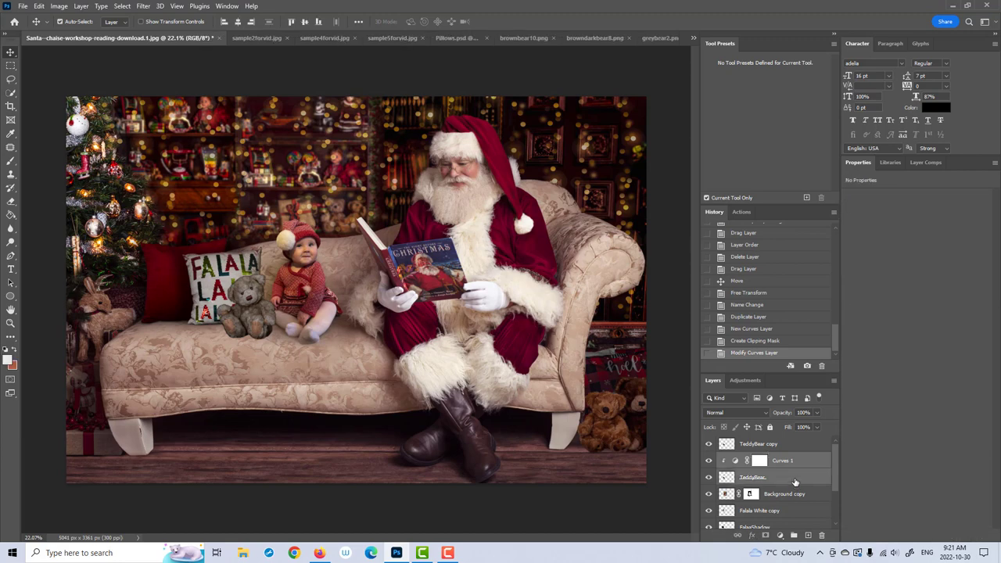
key(ctrl+e)
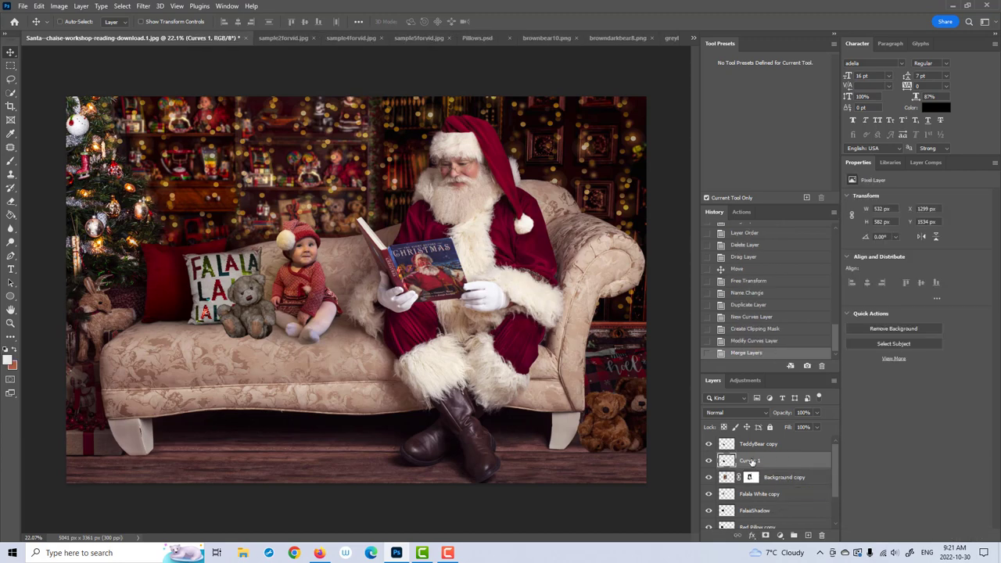
double_click(751, 460)
text(TeddyShadow)
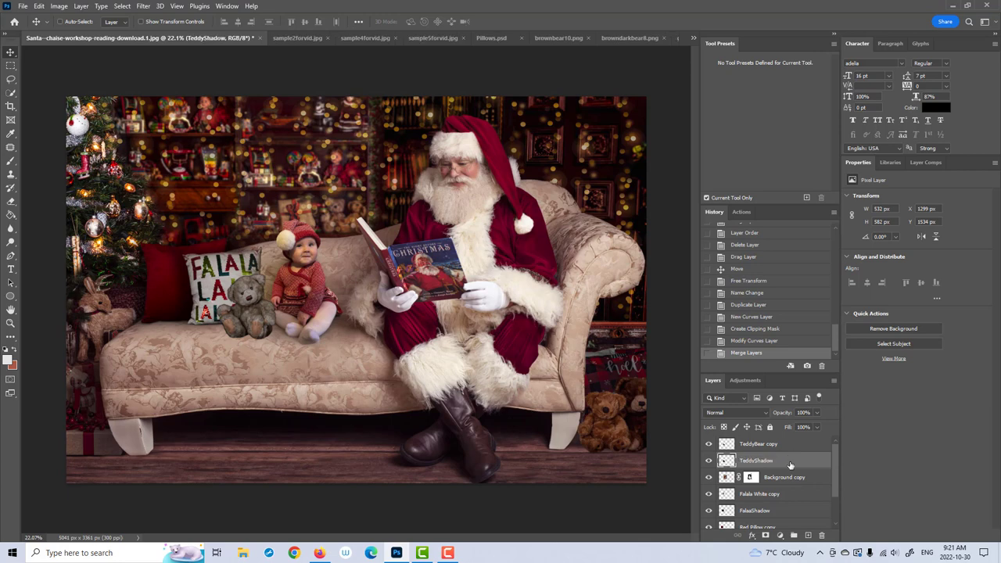
key(Return)
Step: Blur TeddyShadow with the last-used Gaussian Blur, offset it slightly toward the tree and lower its opacity to 54%
click(144, 6)
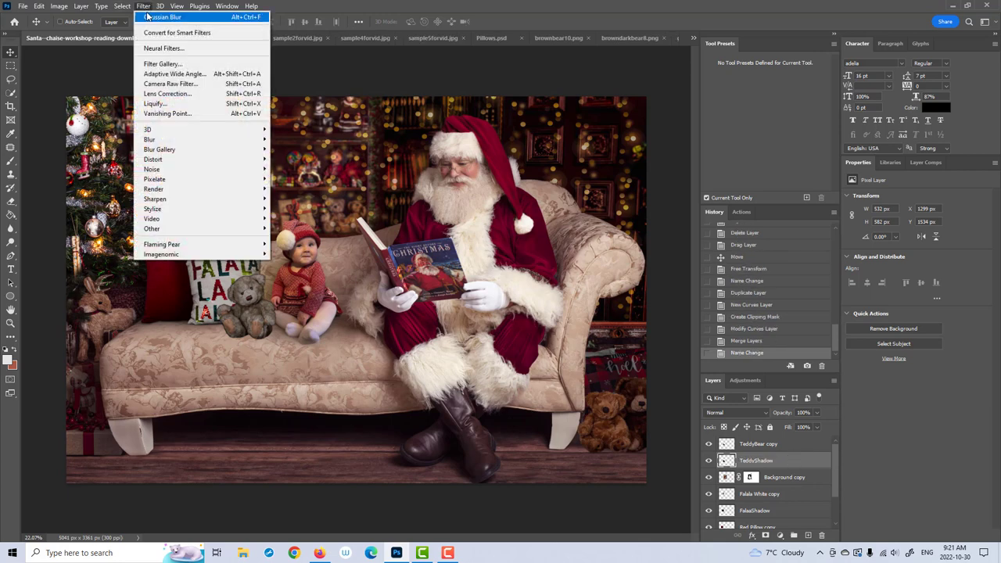
click(151, 16)
drag(251, 281, 246, 283)
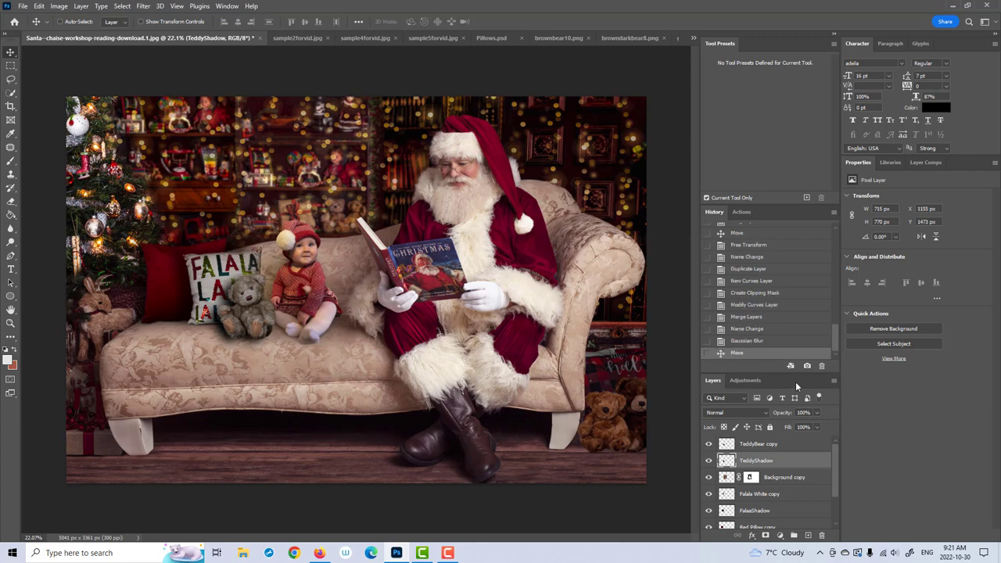
drag(816, 415, 800, 428)
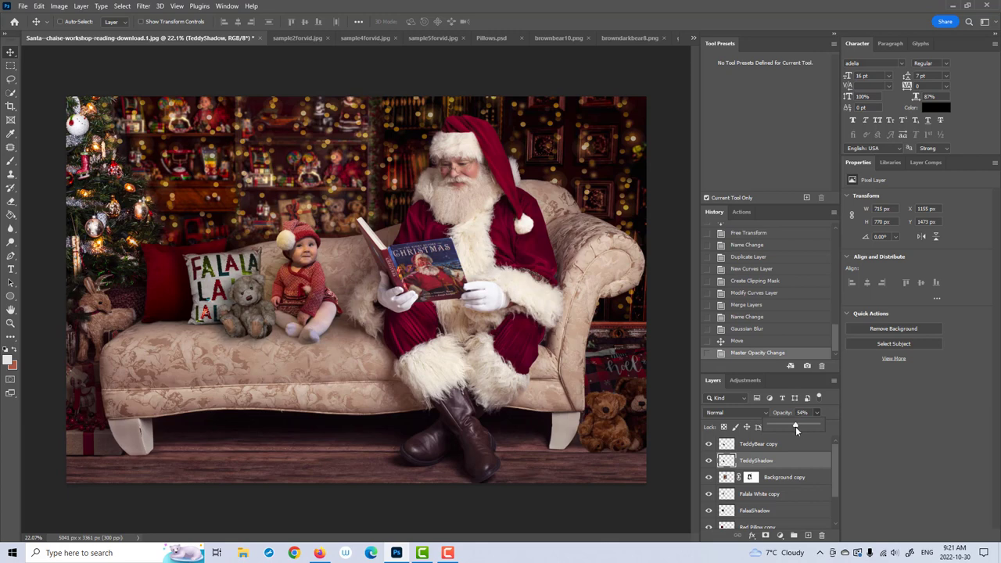
Step: Set TeddyShadow's opacity to 52% and nudge the shadow slightly up and toward the baby
drag(796, 426, 794, 427)
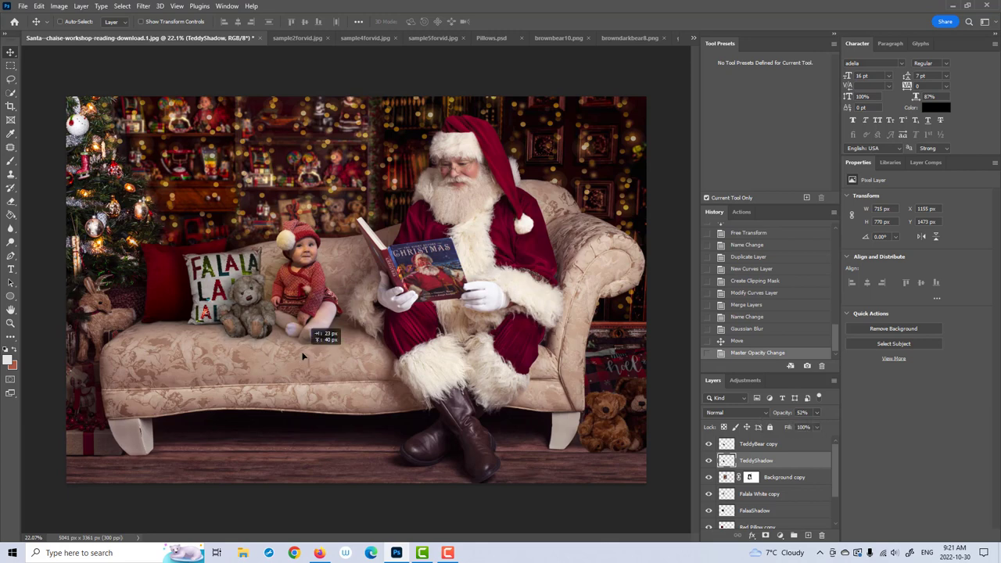
drag(317, 346, 320, 343)
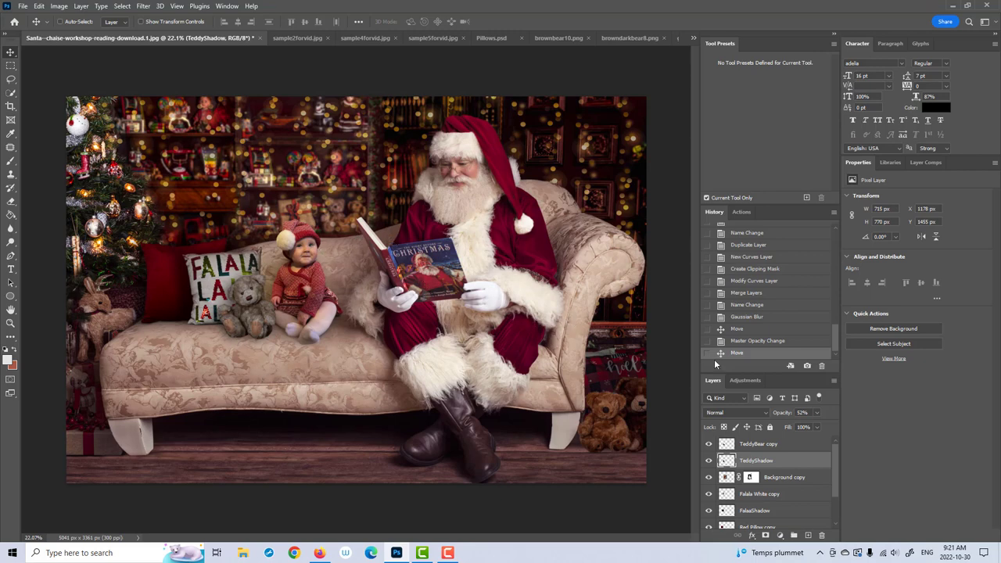
Step: Add a new empty layer above the TeddyBear copy layer
click(766, 444)
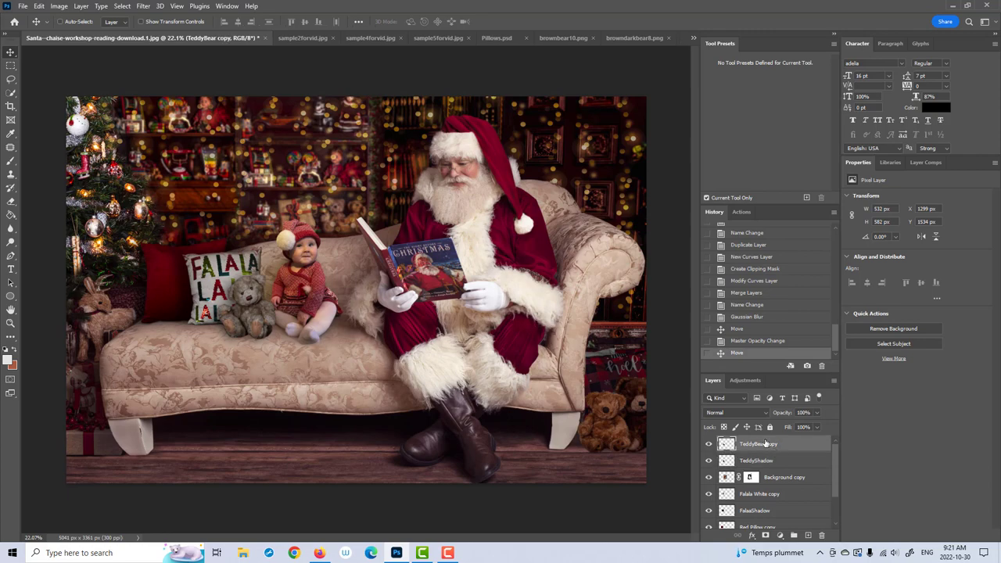
click(10, 323)
alt+click(303, 358)
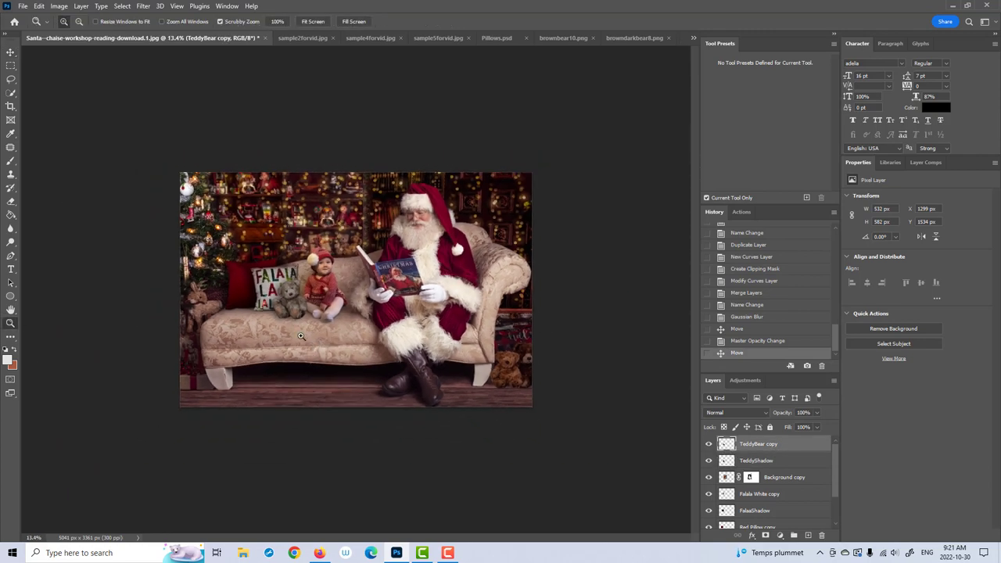
drag(303, 313, 329, 313)
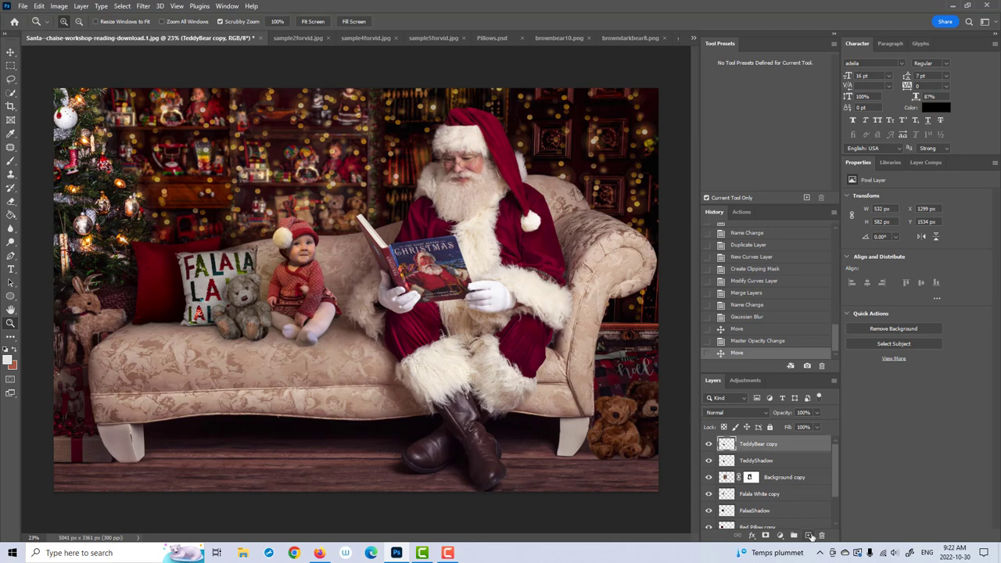
click(810, 536)
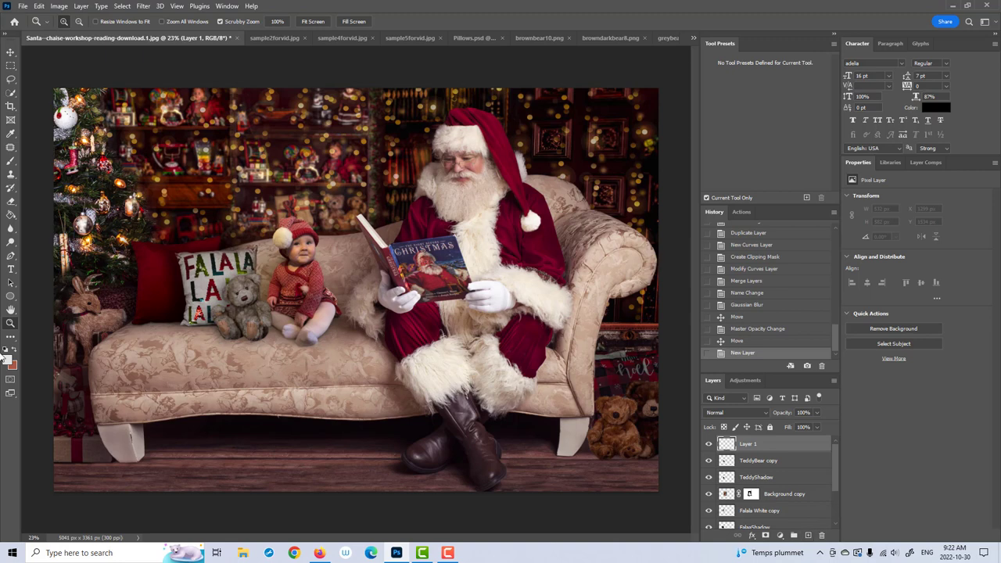
Step: Set the foreground colour to a pale warm gold, starting from a hue sampled in the backdrop's fairy lights
click(7, 362)
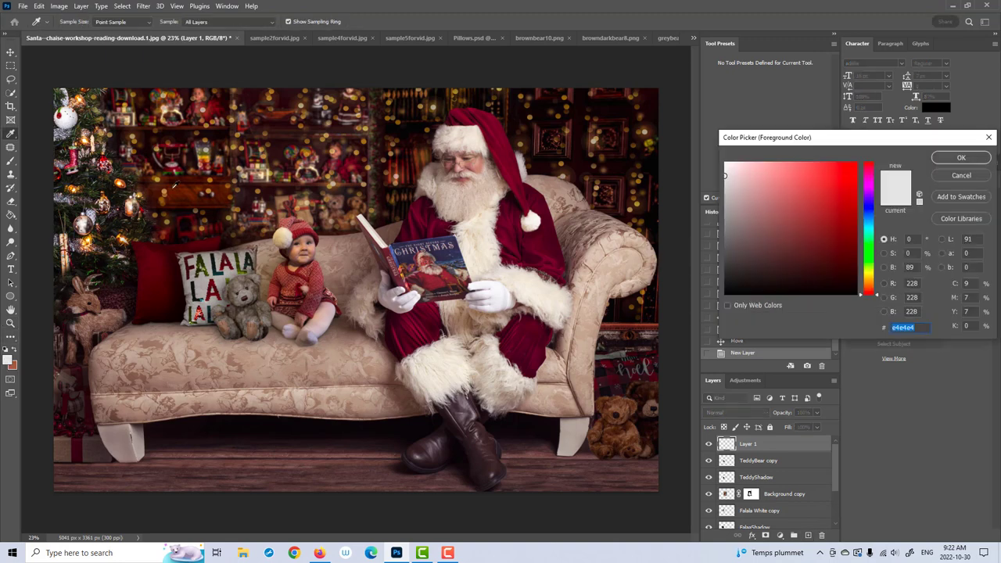
click(158, 176)
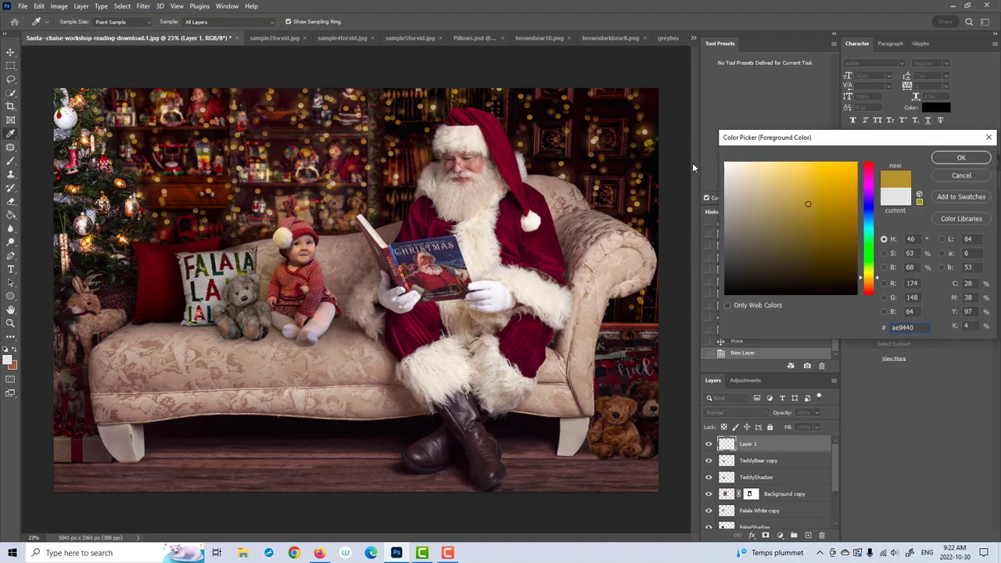
click(233, 212)
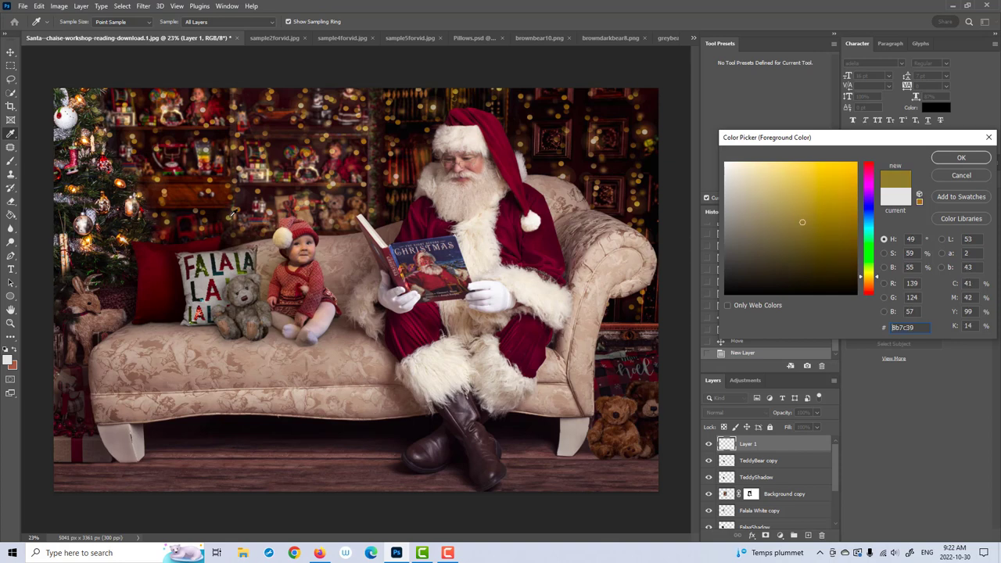
click(263, 146)
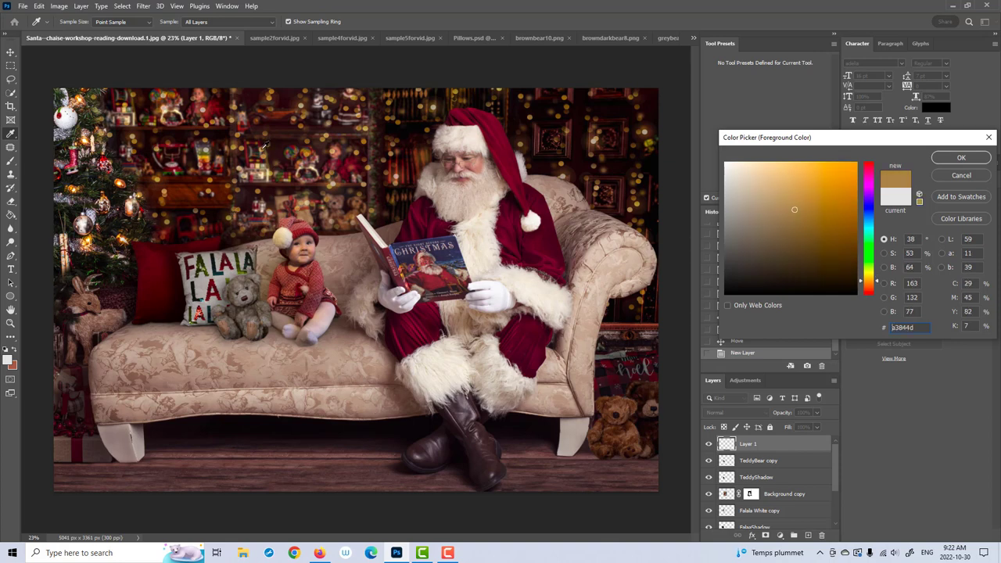
click(397, 178)
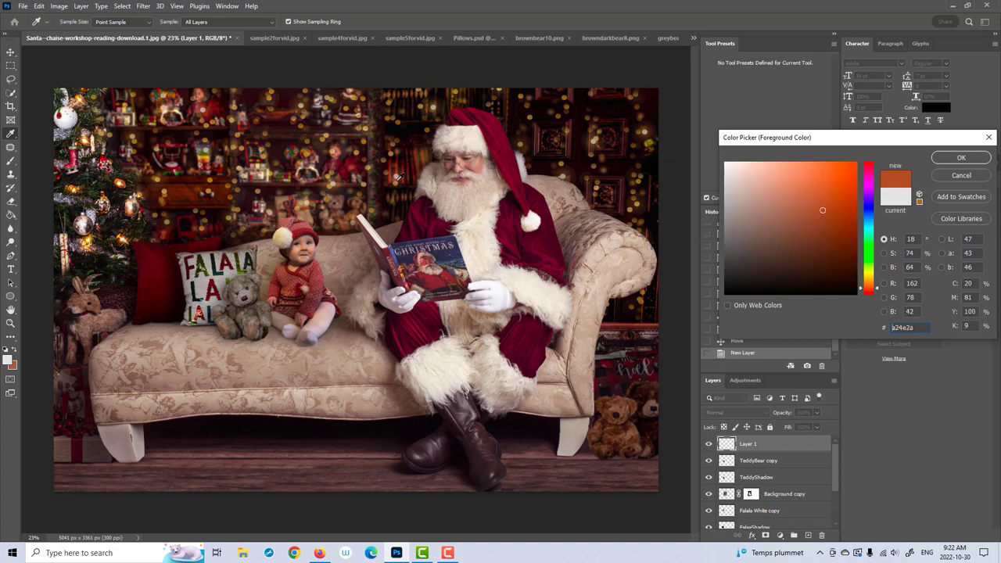
click(330, 172)
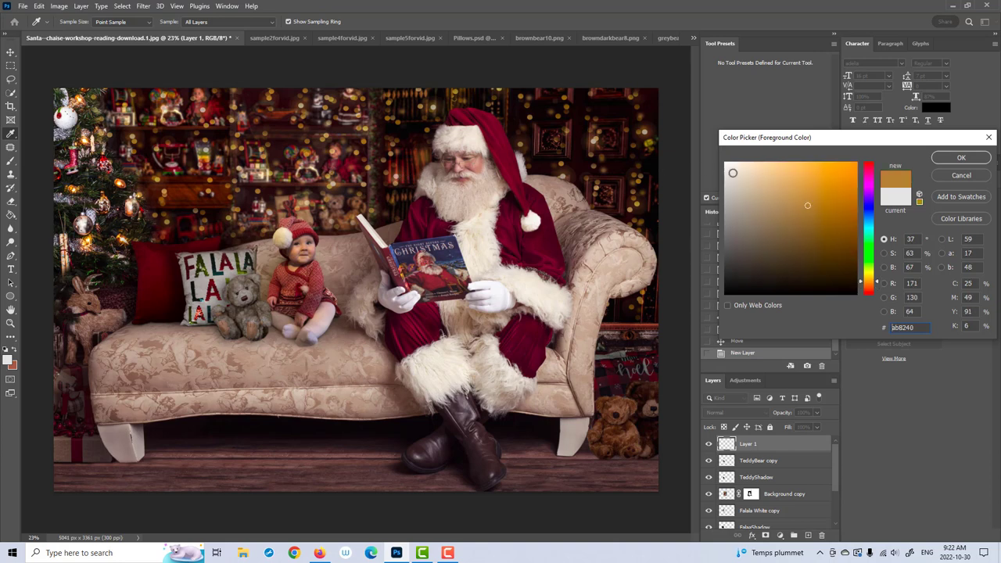
click(767, 172)
click(768, 178)
click(769, 165)
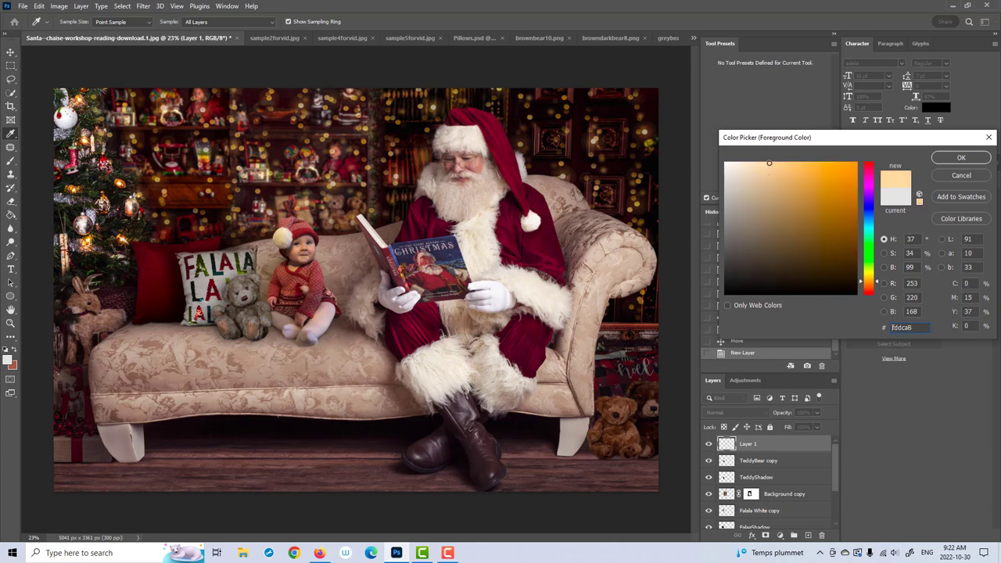
click(752, 178)
click(767, 175)
click(978, 164)
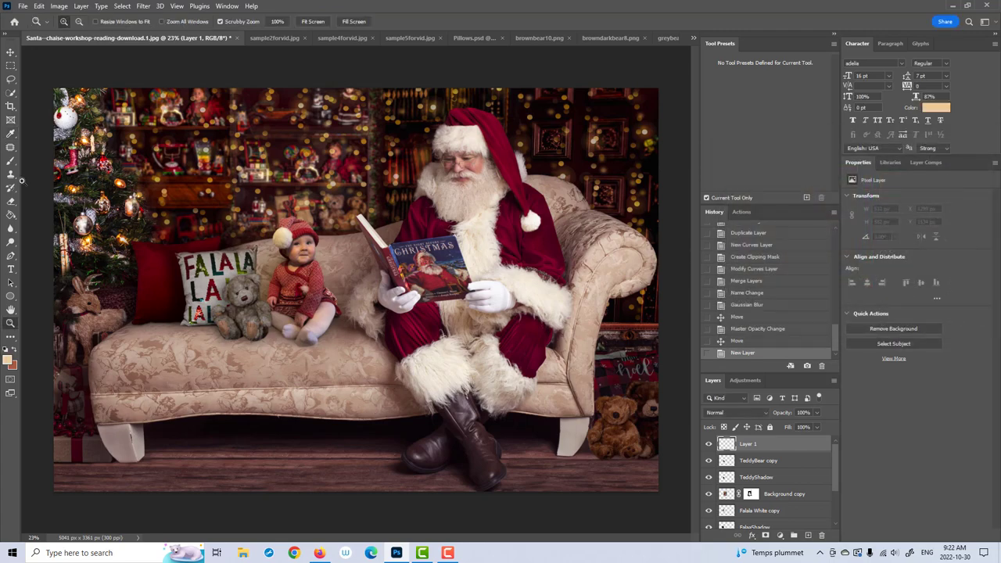
Step: Choose the Brush tool with the Fairy Dust Brush by Summerana preset from the Fairy Dust Brush by Summerana 2 group
click(7, 160)
click(72, 22)
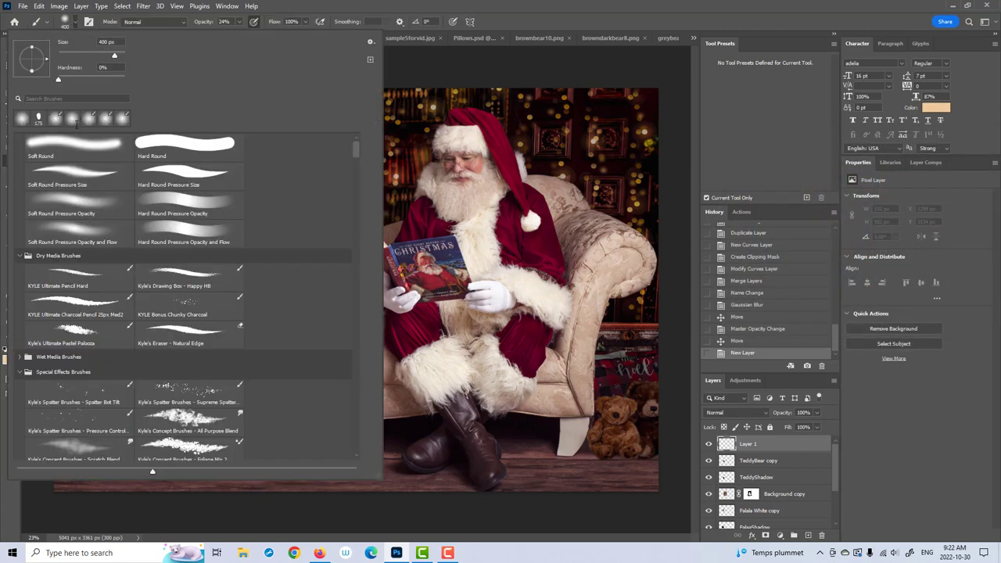
scroll(70, 374, down, 3)
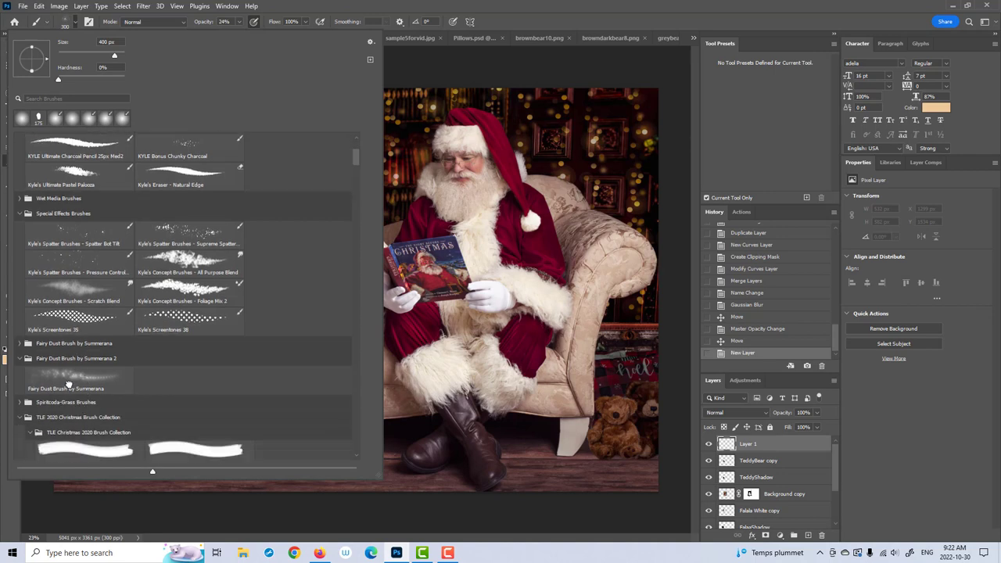
click(71, 379)
click(2, 507)
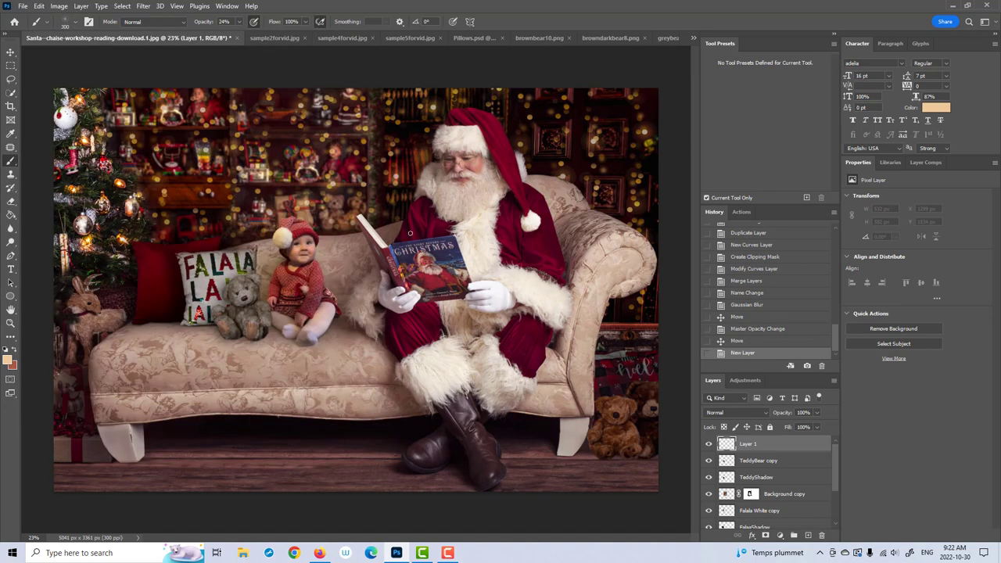
Step: Undo a test dust stroke above Santa's book and set the brush opacity to 100%
drag(420, 214, 410, 217)
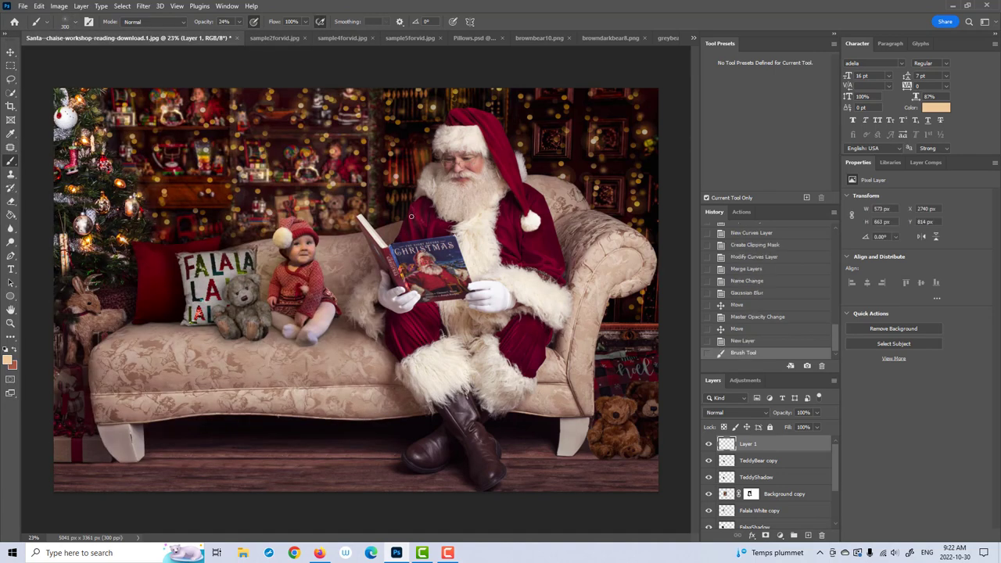
key(ctrl+z)
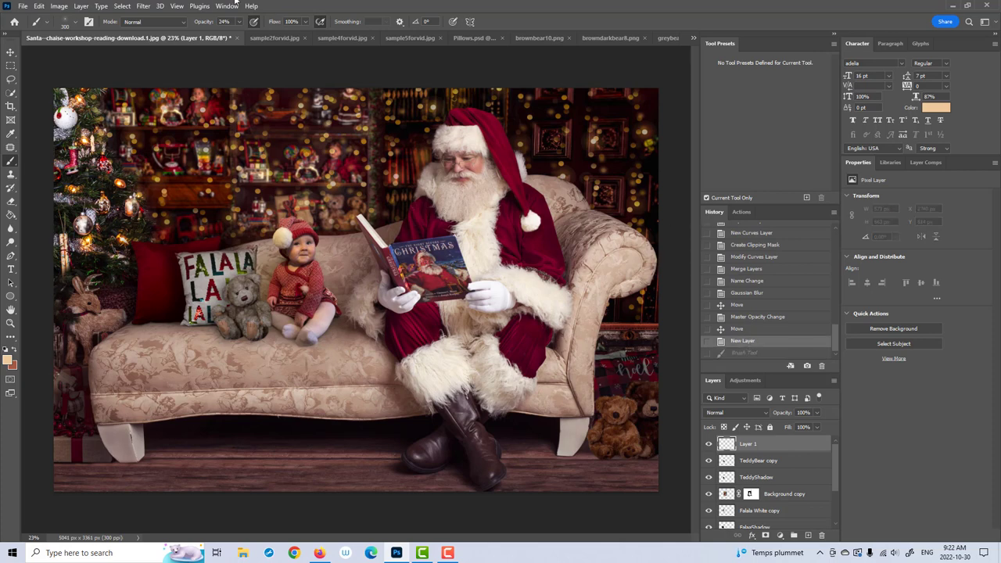
drag(239, 36, 276, 35)
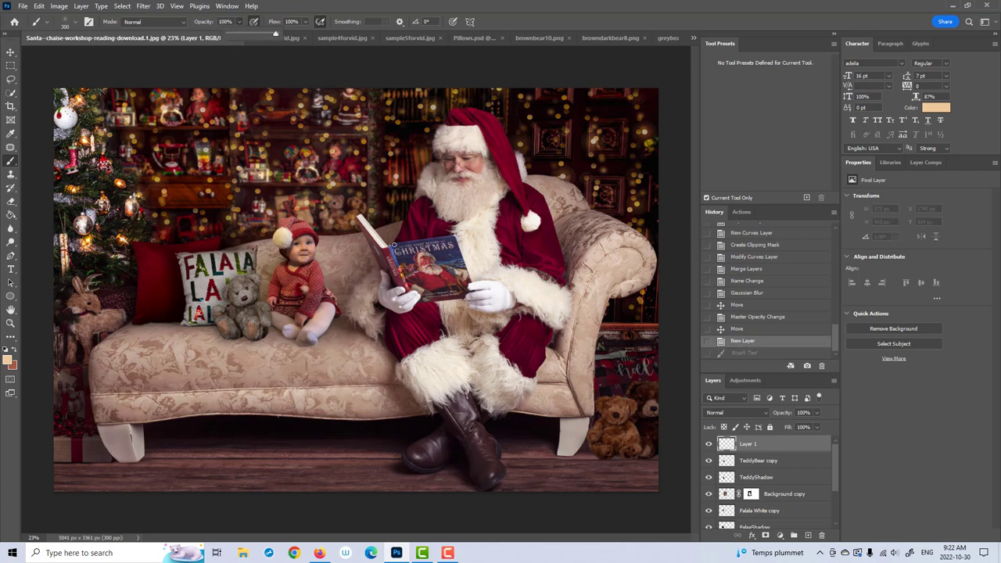
drag(400, 231, 442, 200)
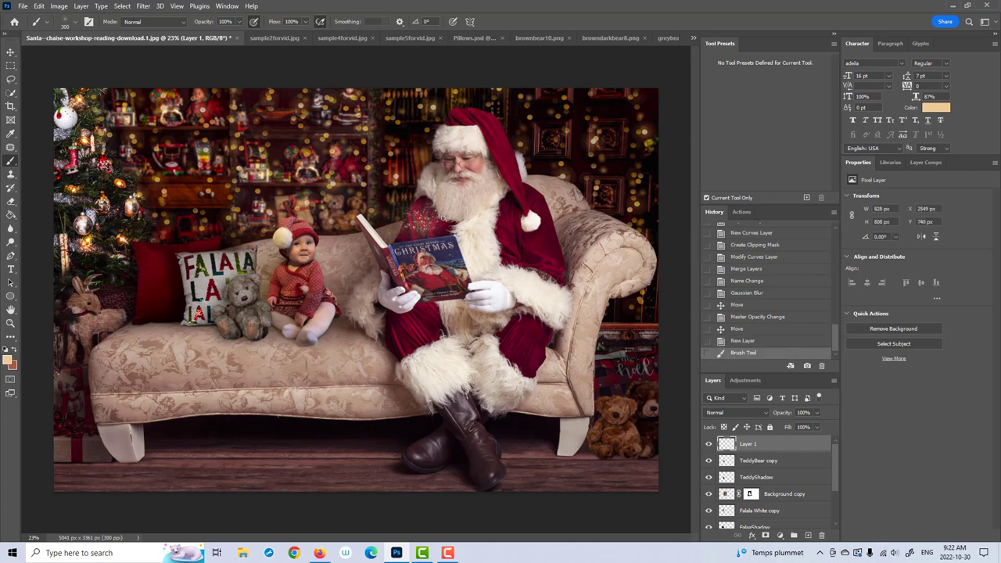
mouse_move(426, 222)
mouse_down()
mouse_move(399, 199)
mouse_move(396, 159)
mouse_move(412, 235)
mouse_move(398, 224)
mouse_move(389, 185)
mouse_move(416, 154)
mouse_move(404, 172)
mouse_move(443, 189)
mouse_up()
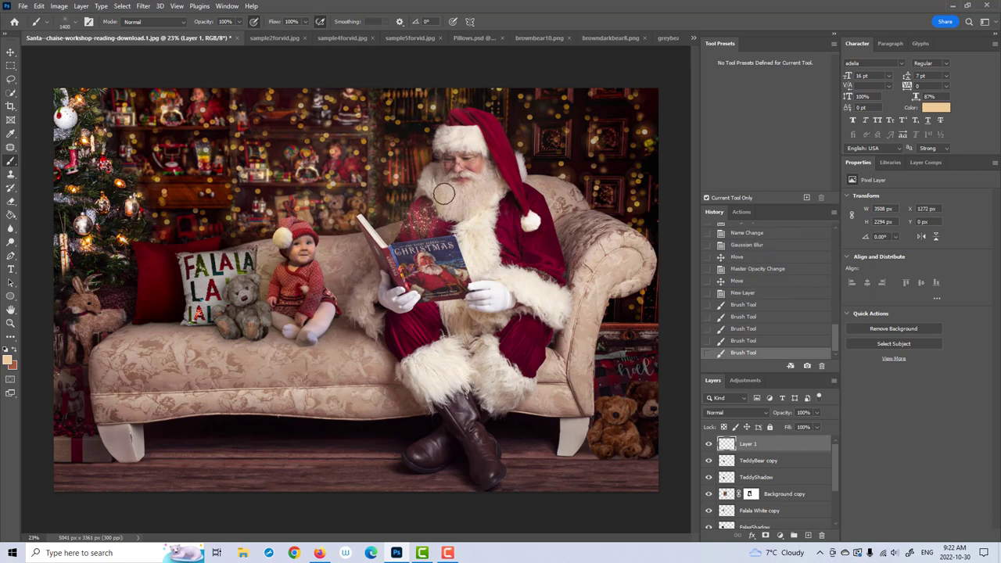
drag(370, 150, 252, 198)
drag(324, 235, 323, 155)
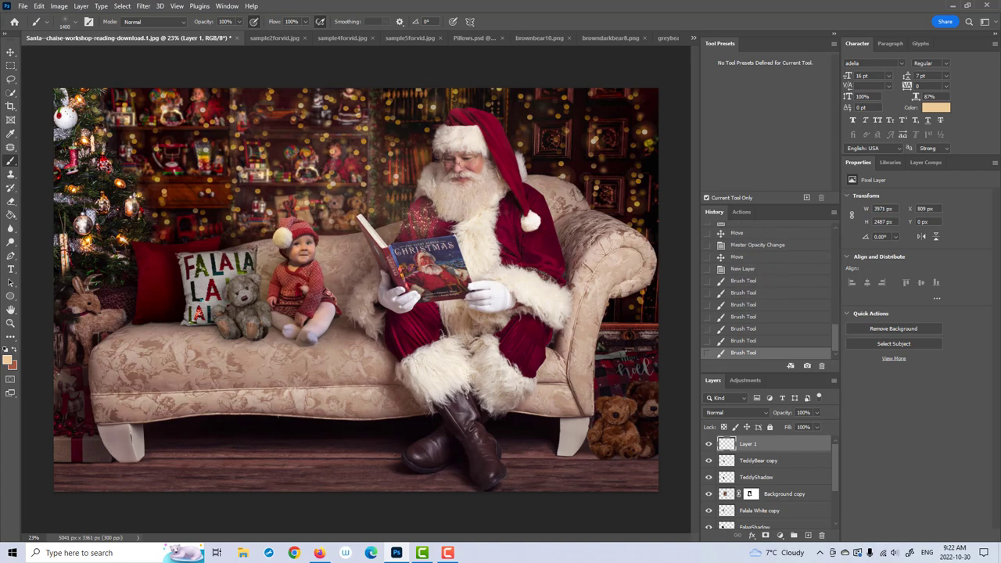
click(753, 269)
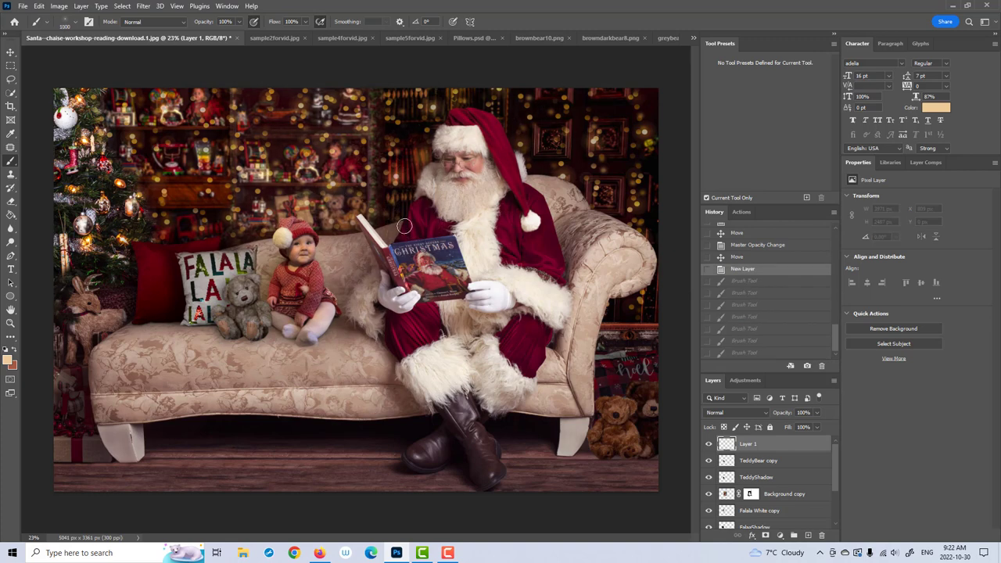
Step: Paint fairy dust on the new layer with a 600 px brush, rising from Santa's book and drifting over toward the baby and pillows
key(bracketleft)
key(bracketleft)
key(bracketleft)
key(bracketleft)
key(bracketleft)
mouse_move(420, 208)
mouse_down()
mouse_move(389, 231)
mouse_move(444, 193)
mouse_move(405, 232)
mouse_up()
drag(391, 197, 447, 212)
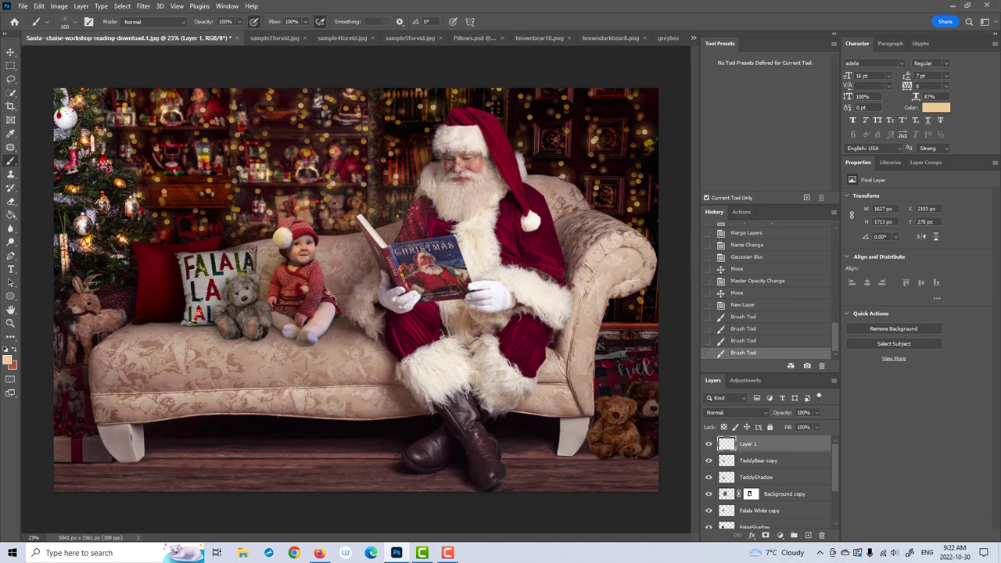
mouse_move(415, 168)
mouse_down()
mouse_move(381, 176)
mouse_move(399, 208)
mouse_up()
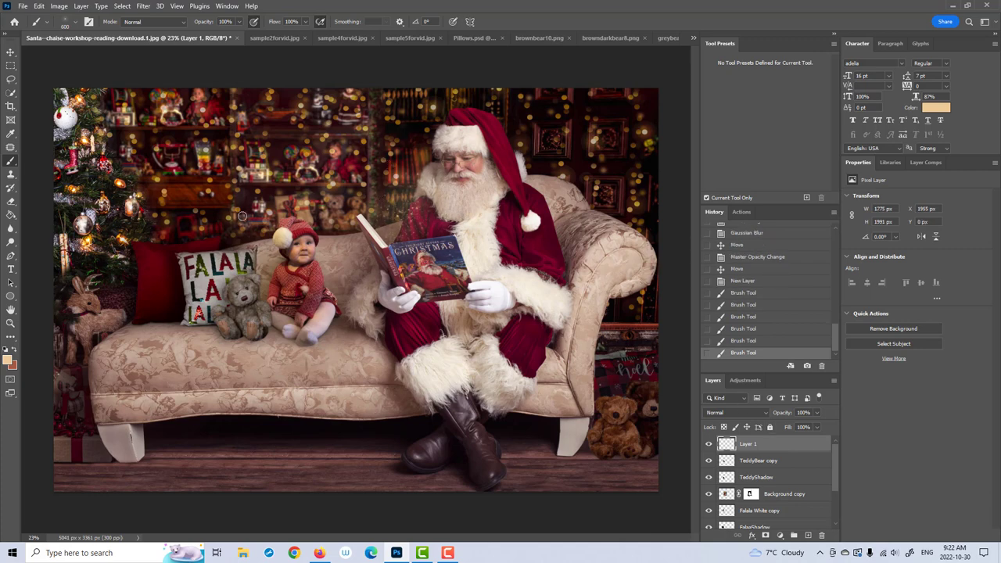
drag(332, 266, 323, 212)
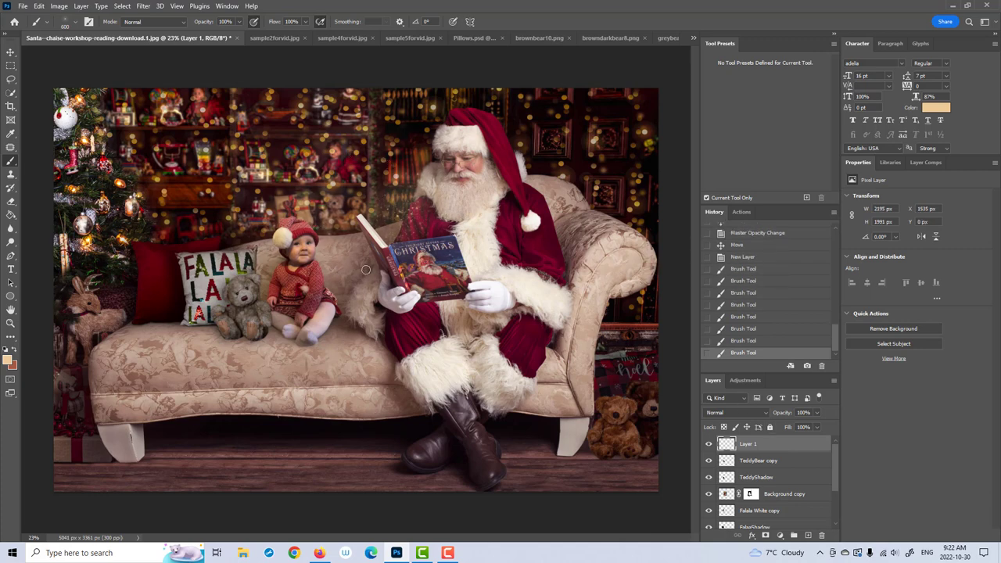
mouse_move(429, 208)
mouse_down()
mouse_move(460, 209)
mouse_move(419, 204)
mouse_move(394, 226)
mouse_move(410, 161)
mouse_up()
mouse_move(245, 216)
mouse_down()
mouse_move(227, 239)
mouse_move(208, 212)
mouse_up()
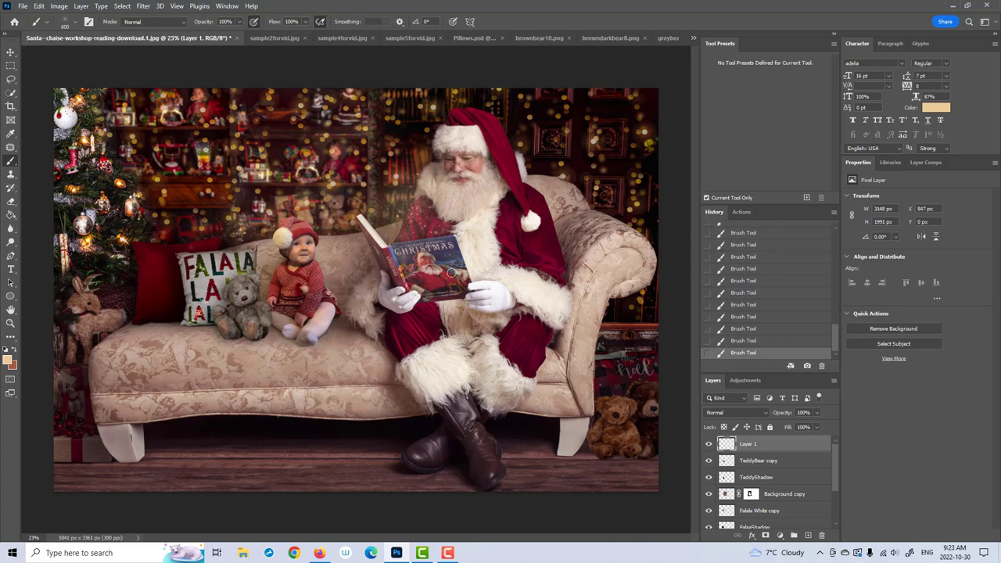
Step: Add a layer mask to the fairy dust layer and hide the dust over the baby with a soft 600 px black brush
click(766, 535)
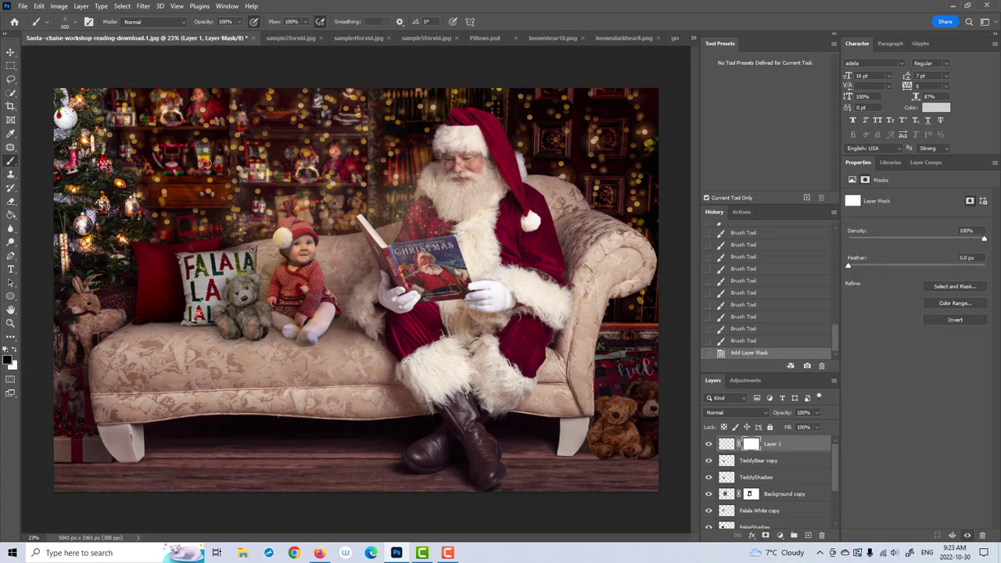
click(75, 24)
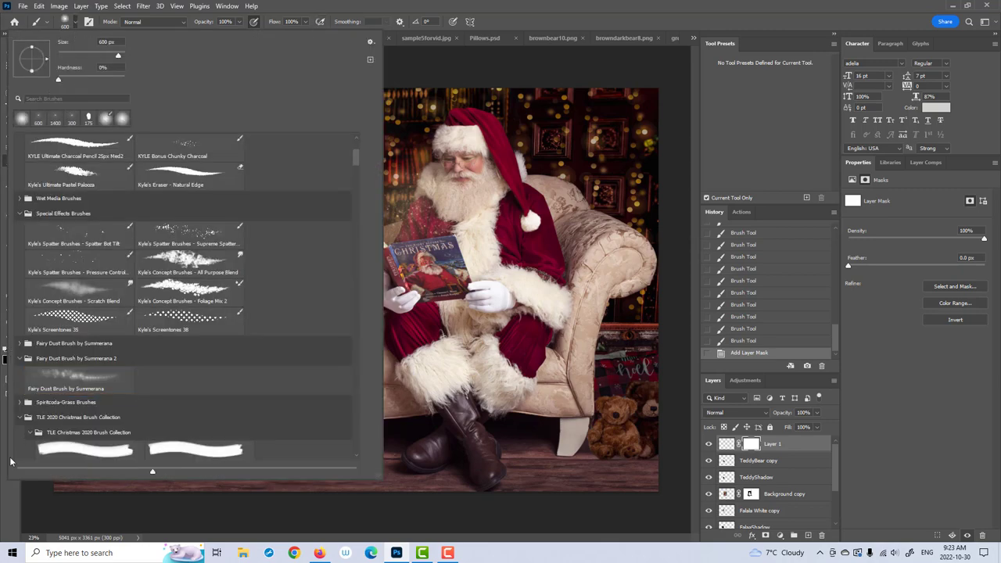
click(4, 482)
mouse_move(352, 227)
mouse_down()
mouse_move(319, 248)
mouse_move(344, 266)
mouse_up()
drag(227, 352, 231, 329)
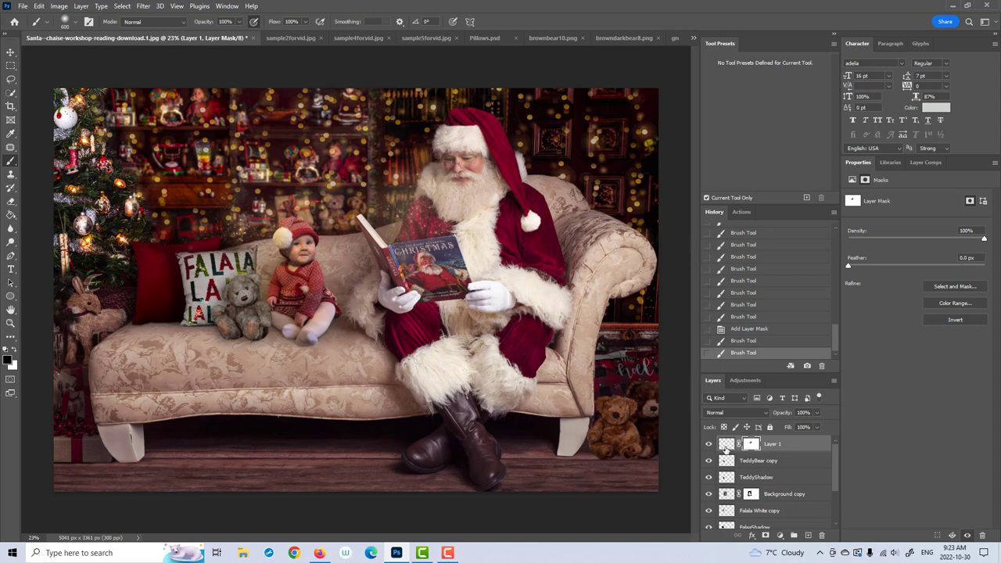
Step: Dab more fairy dust with the 600 px dust brush on the dust layer's pixels, over the wall behind Santa beyond his hat
click(727, 448)
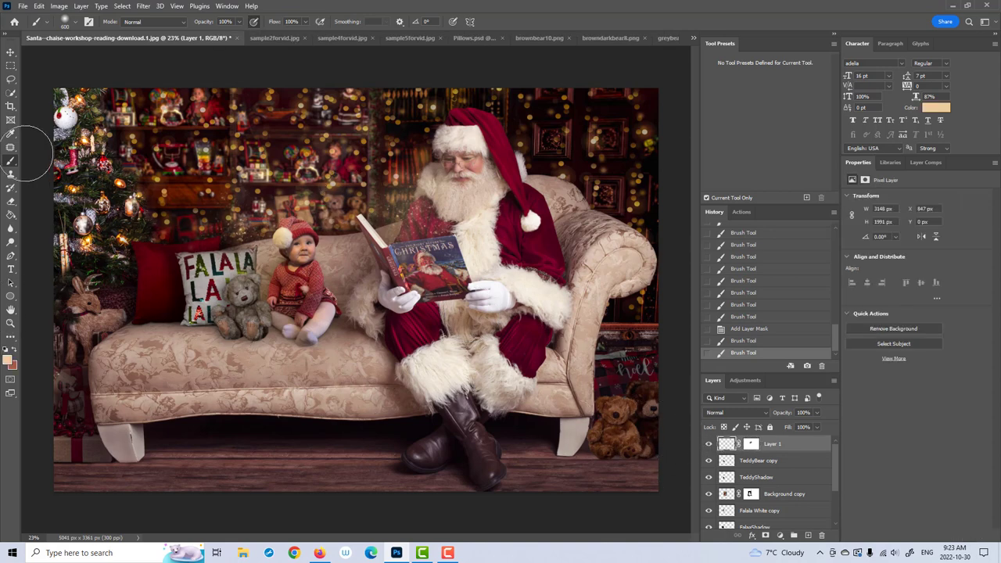
click(69, 22)
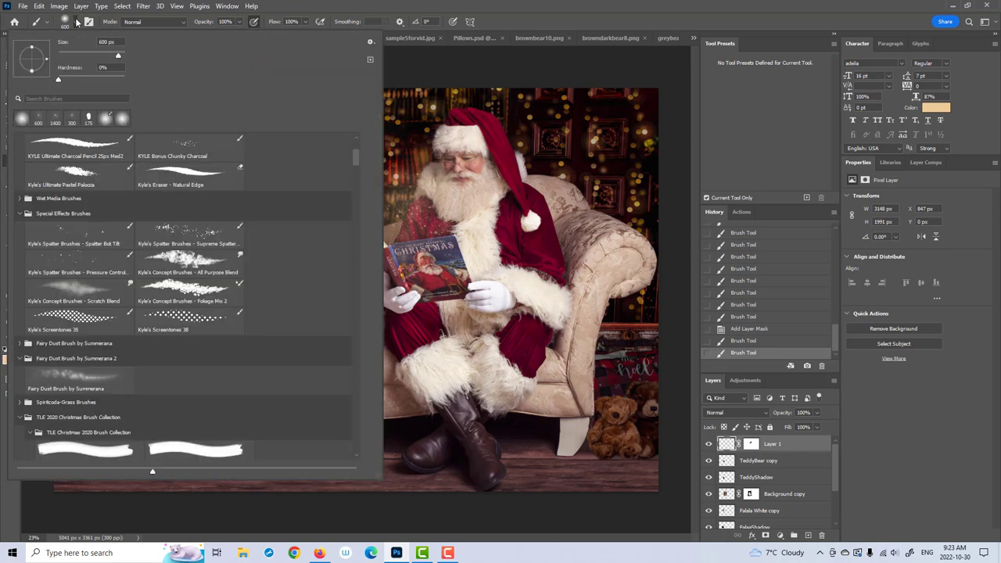
click(37, 126)
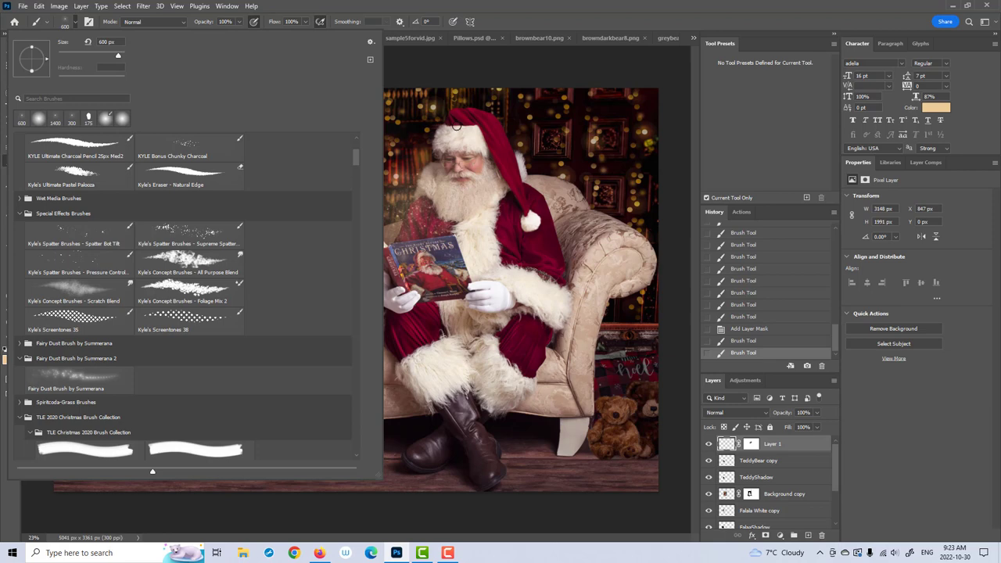
click(595, 133)
click(615, 95)
click(626, 125)
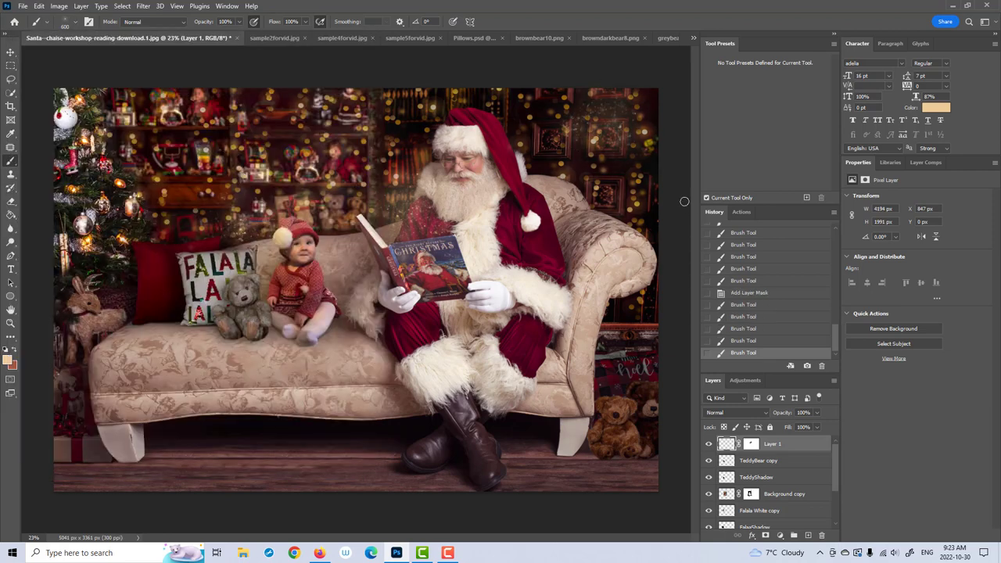
Step: Dab more fairy dust with the 600 px dust brush over the Christmas tree, Santa's boots and the teddy bear
click(110, 139)
click(141, 102)
click(130, 128)
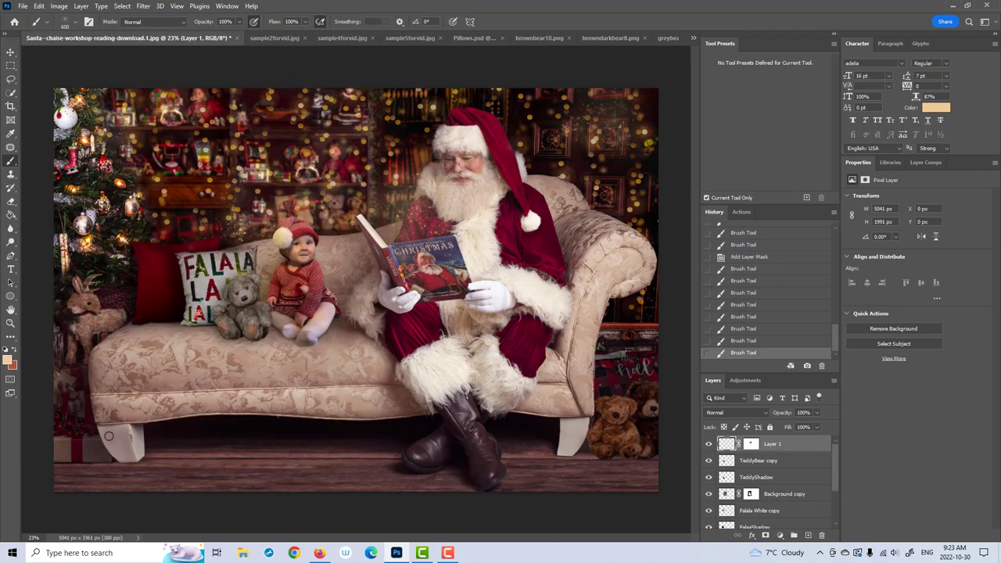
click(470, 452)
click(505, 448)
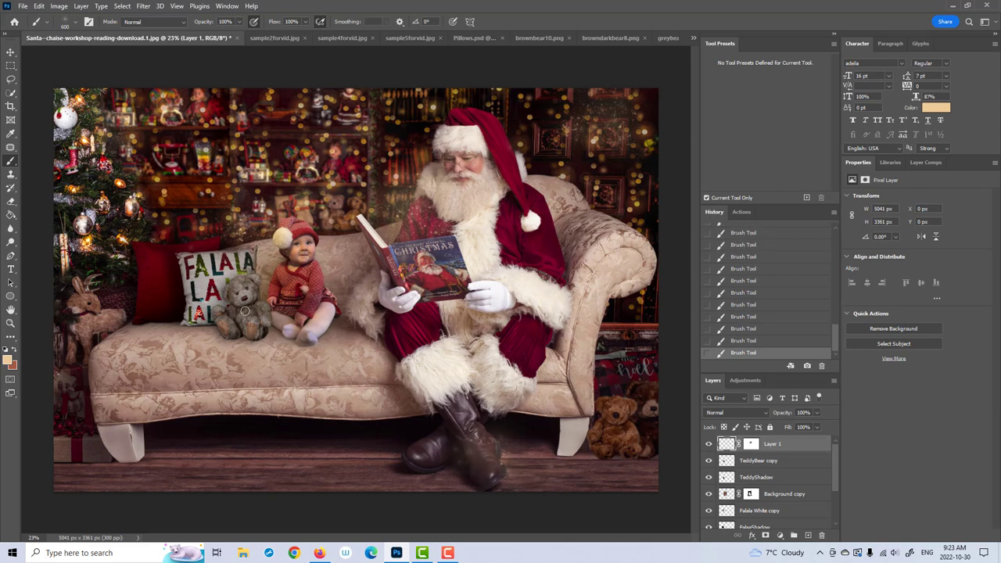
click(239, 313)
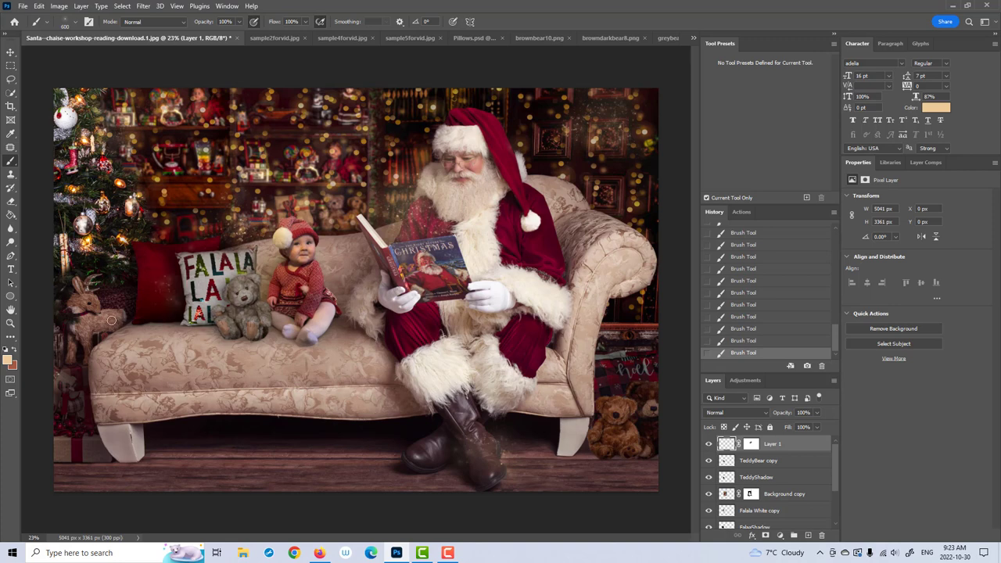
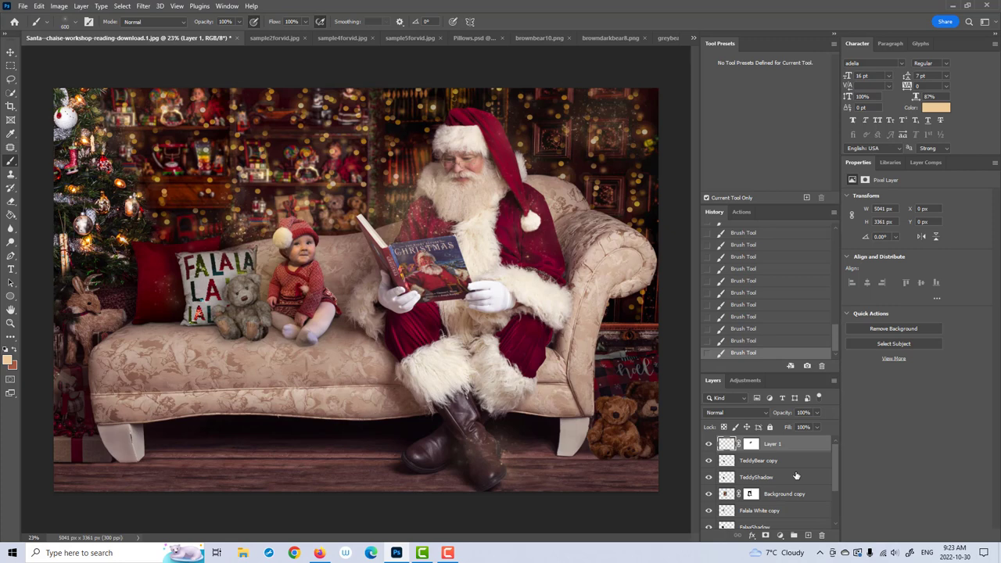
Step: Stamp all visible layers into a new layer and set Texture to +4 and Clarity to +33 in the Camera Raw Filter
key(ctrl+shift+alt+e)
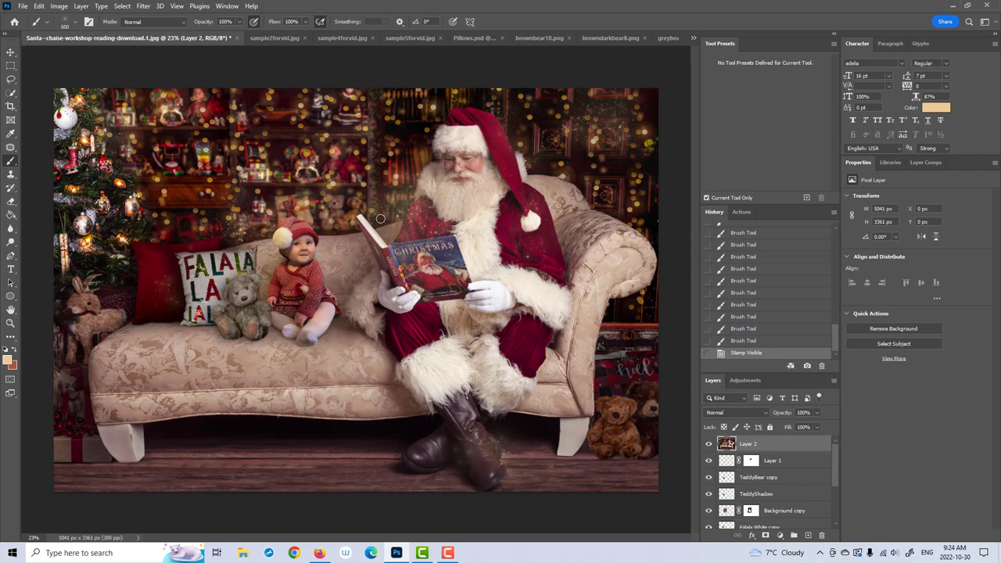
click(144, 7)
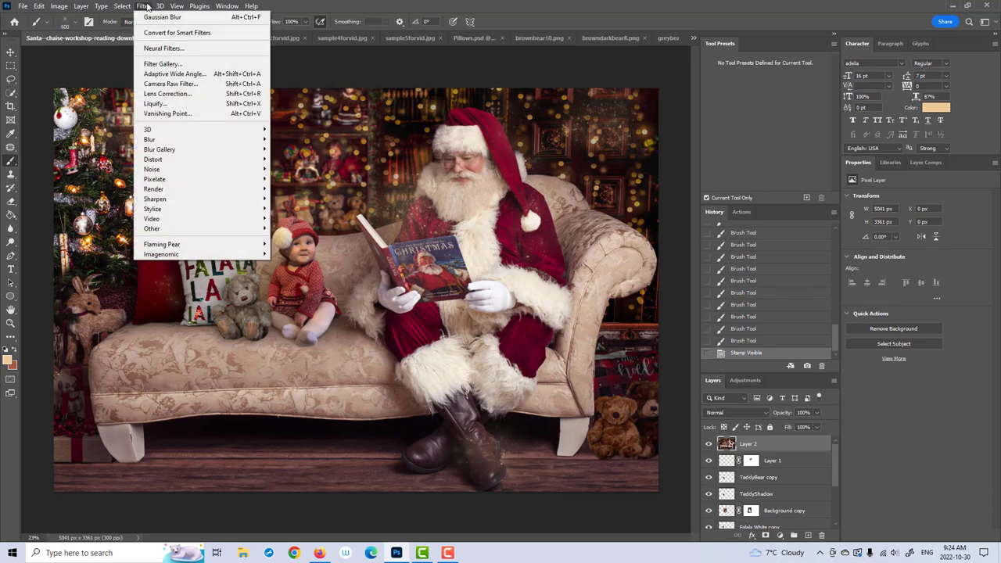
click(171, 83)
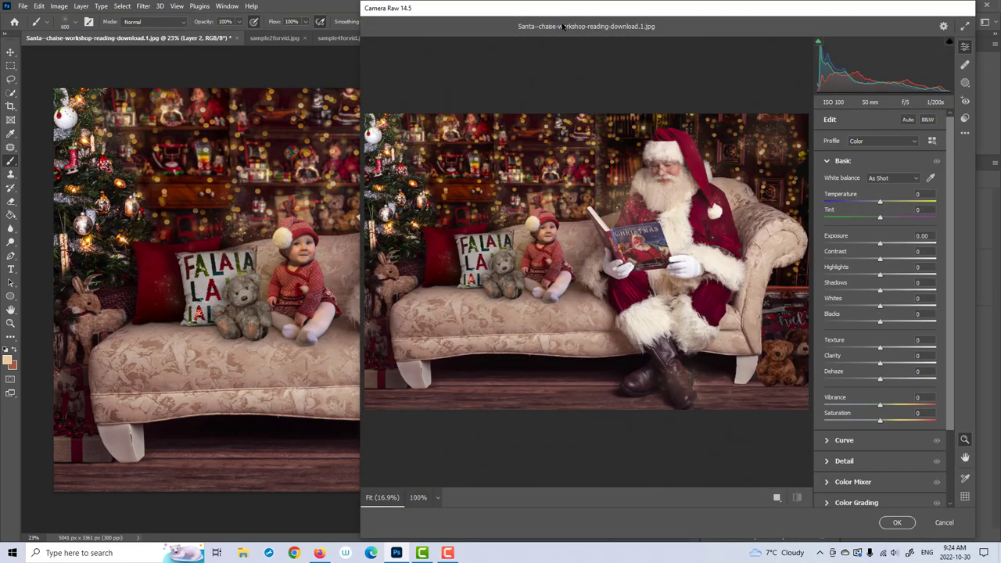
drag(553, 11, 371, 11)
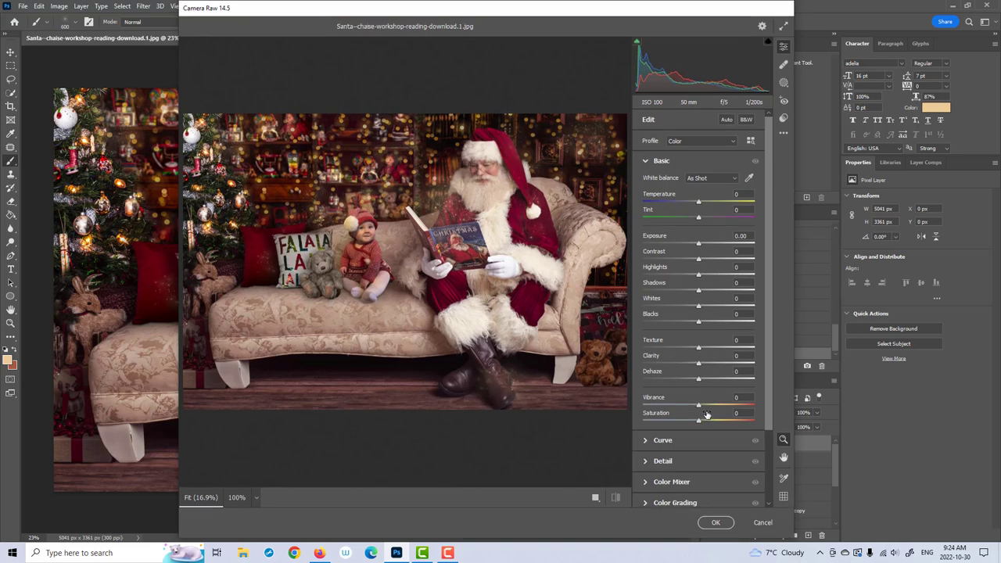
drag(700, 350, 719, 365)
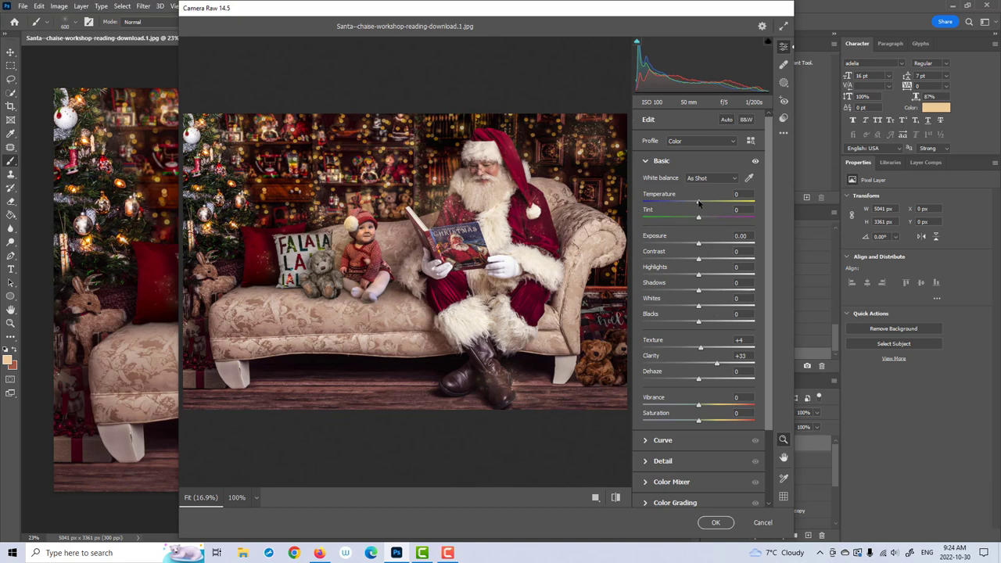
drag(698, 202, 699, 204)
Step: Add a radial gradient mask centred over the baby and raise its exposure to +0.45
click(784, 83)
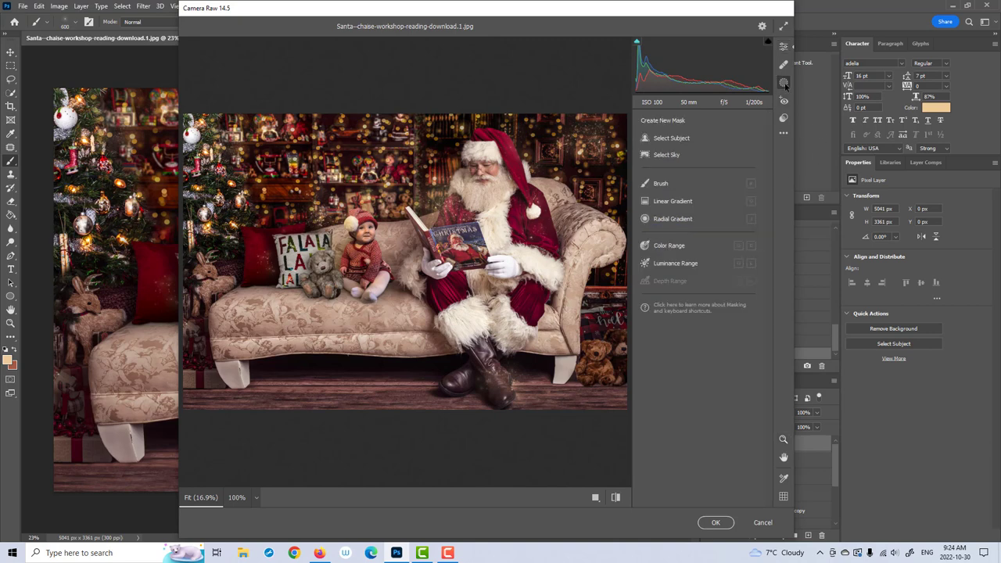
click(663, 222)
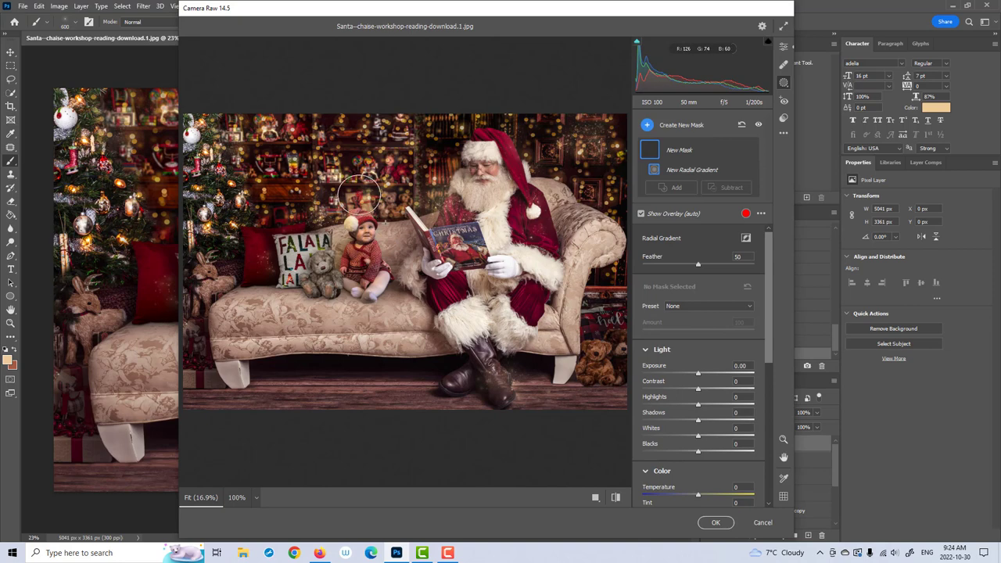
drag(360, 195, 353, 235)
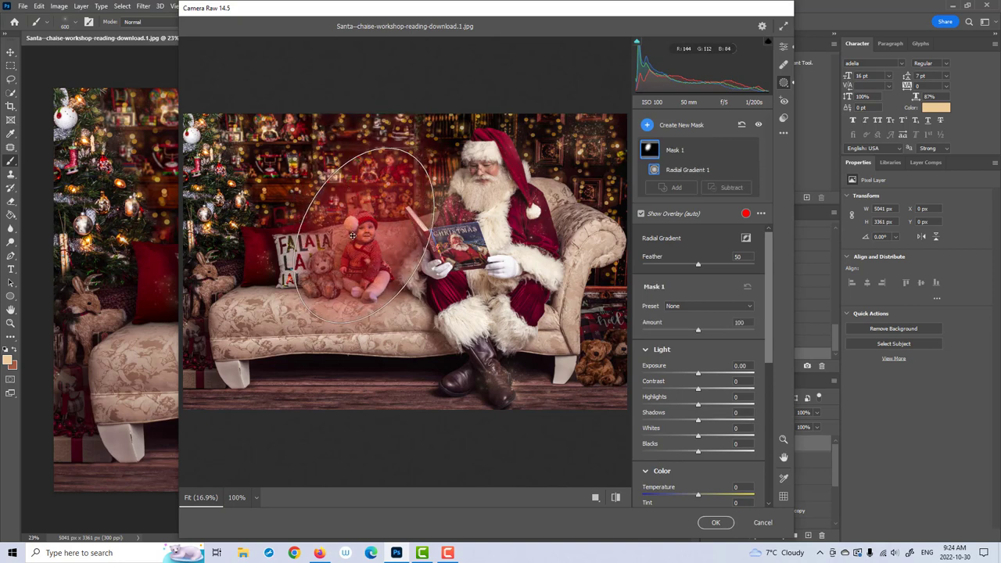
drag(384, 191, 402, 189)
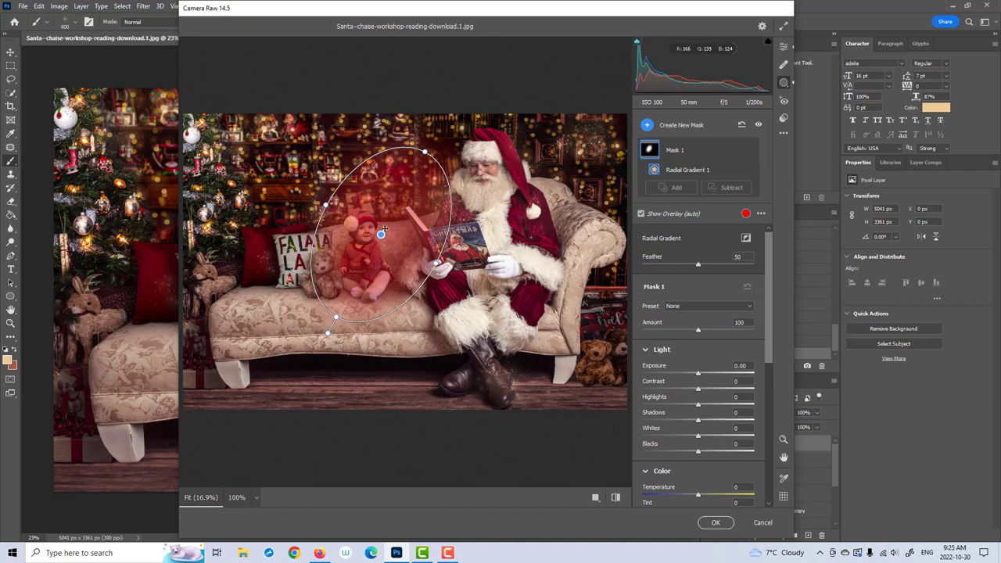
drag(384, 228, 373, 226)
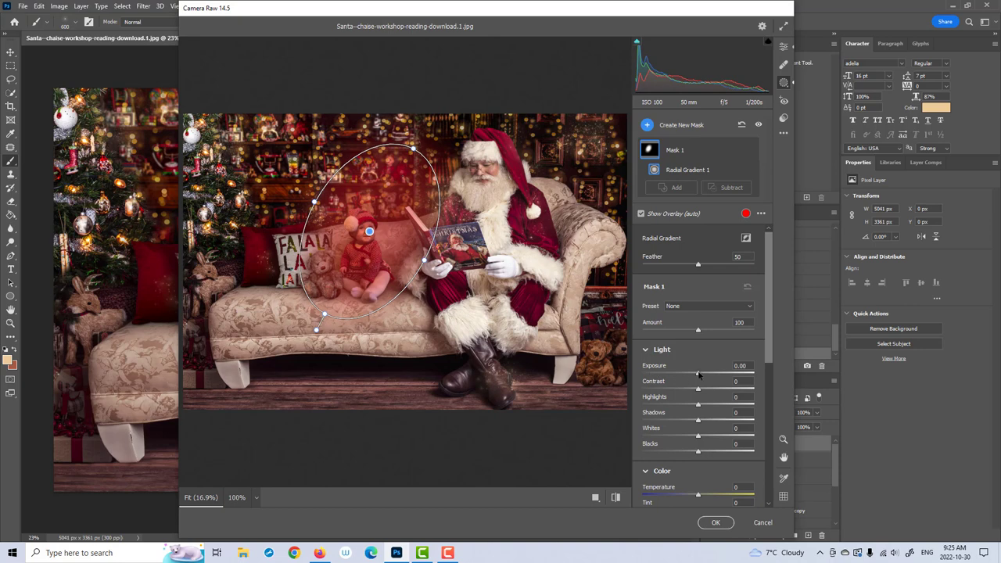
drag(699, 374, 703, 374)
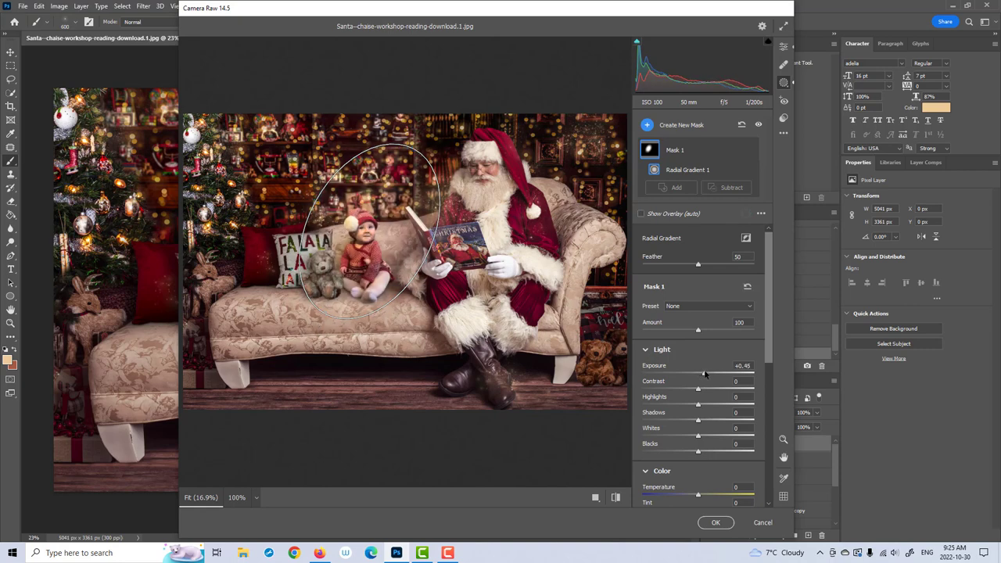
Step: Shrink the radial gradient to a narrow tilted ellipse fitting closely around the baby and shift it slightly upward
drag(386, 239, 388, 255)
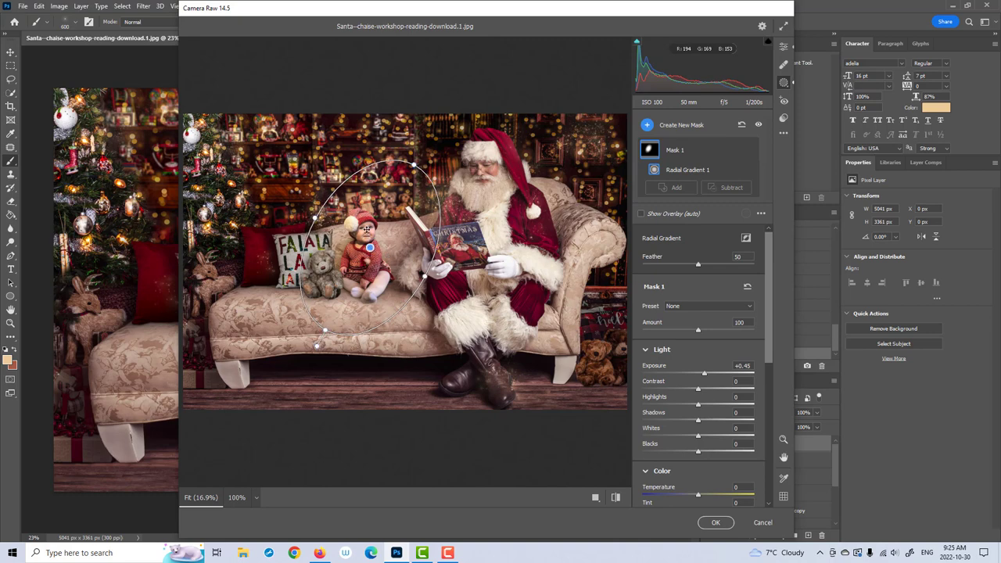
drag(318, 344, 323, 334)
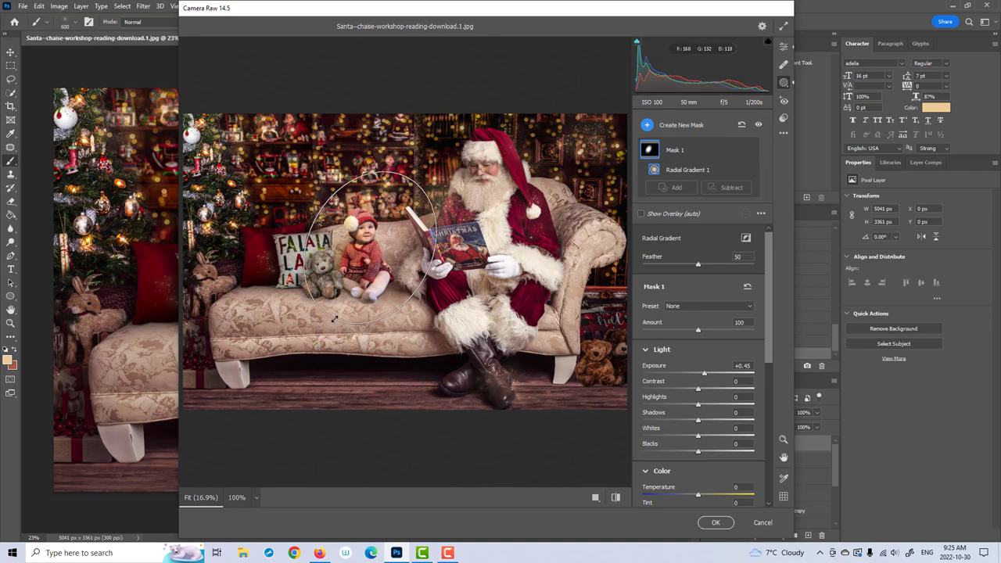
drag(423, 279, 399, 264)
drag(409, 180, 401, 196)
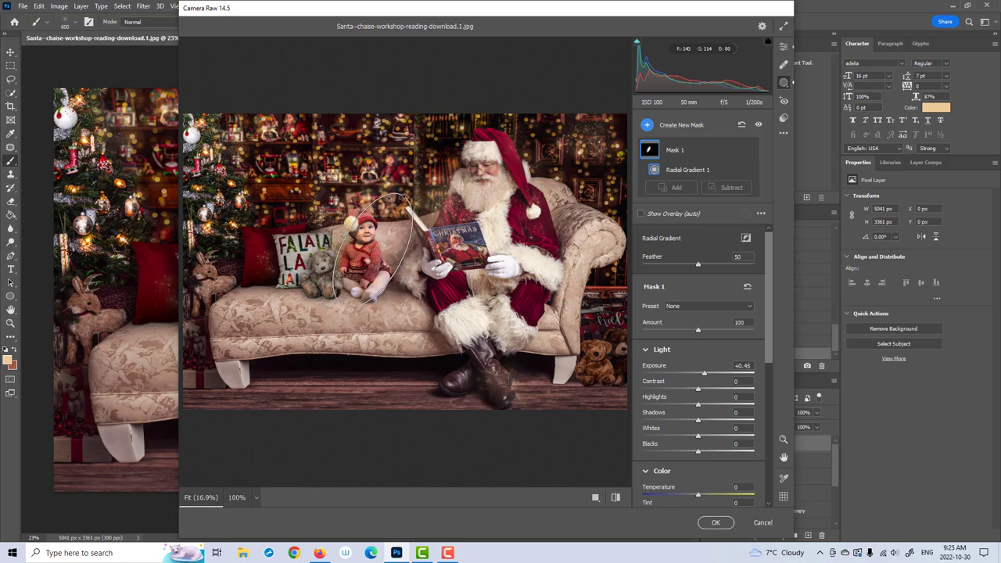
drag(400, 263, 398, 213)
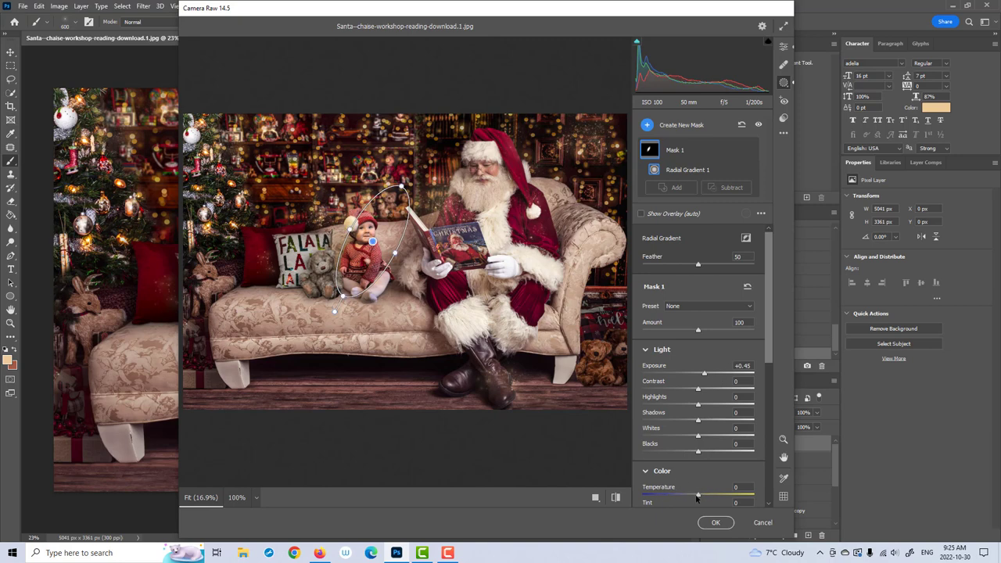
Step: Fine-tune the temperature of the baby's radial mask and apply the Camera Raw adjustments
scroll(701, 493, down, 2)
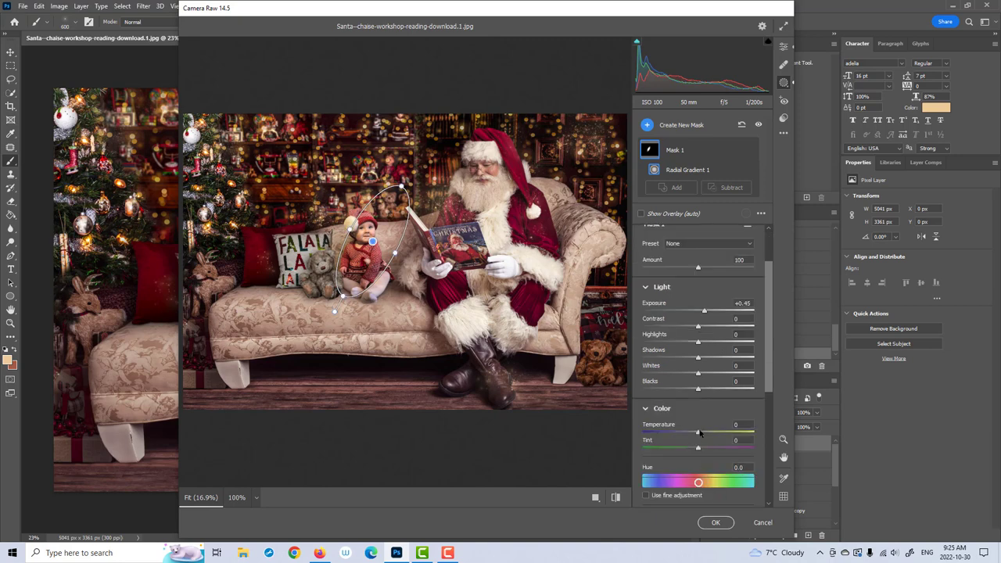
drag(701, 433, 701, 432)
click(715, 524)
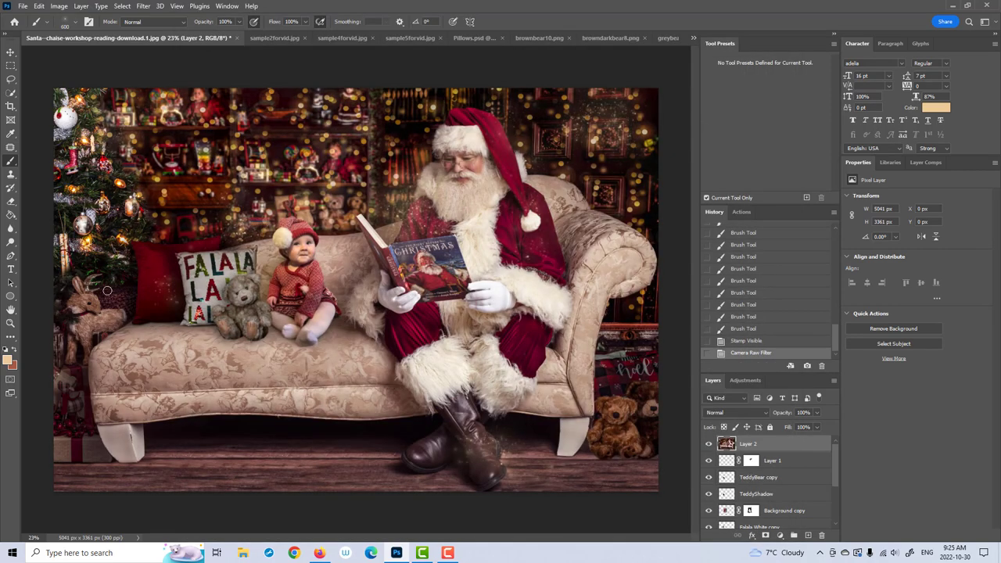
Step: Duplicate the stamped layer, hide the copy behind a black layer mask and set its blend mode to Multiply
click(10, 323)
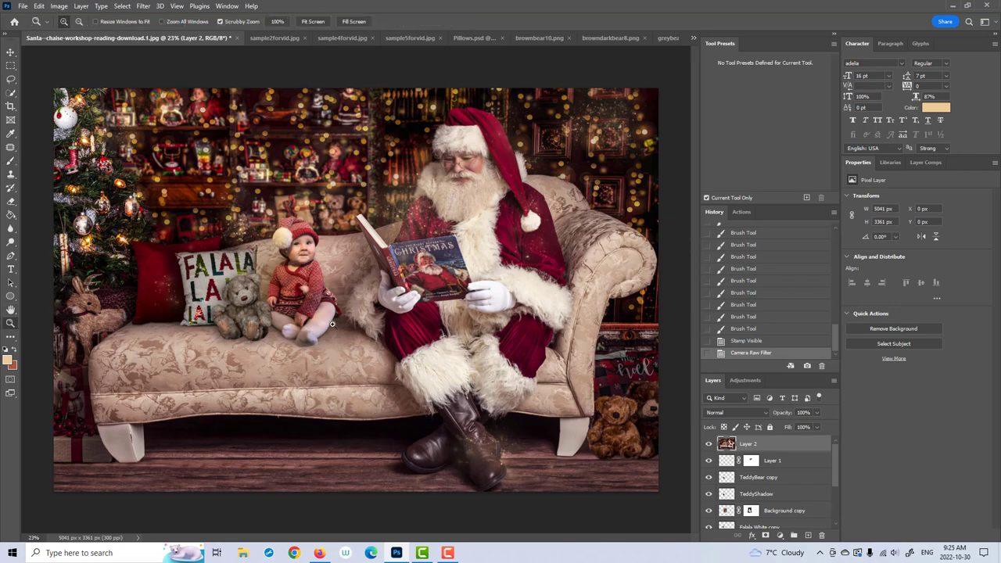
drag(367, 328, 359, 308)
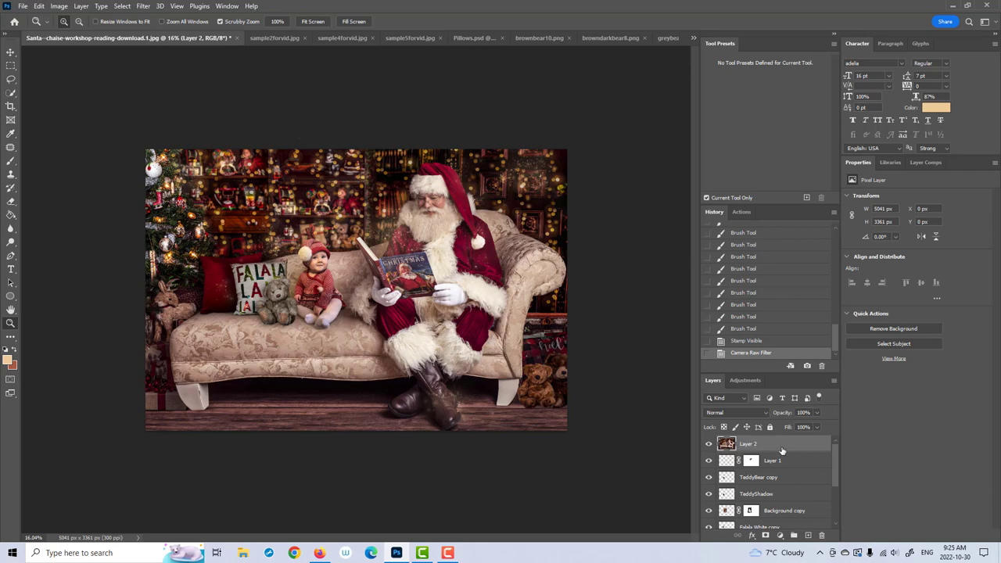
drag(785, 452, 808, 535)
alt+click(766, 535)
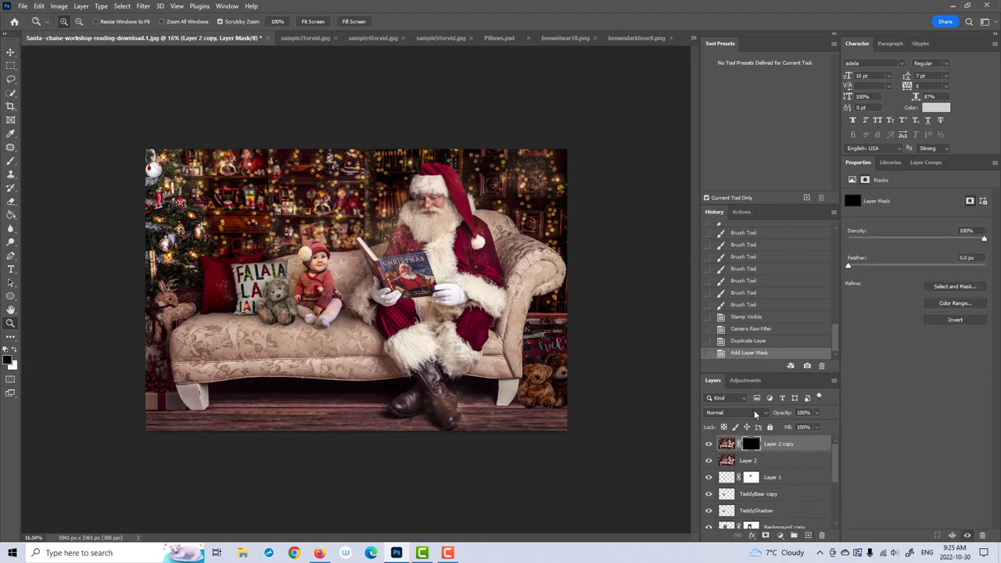
click(756, 414)
click(739, 330)
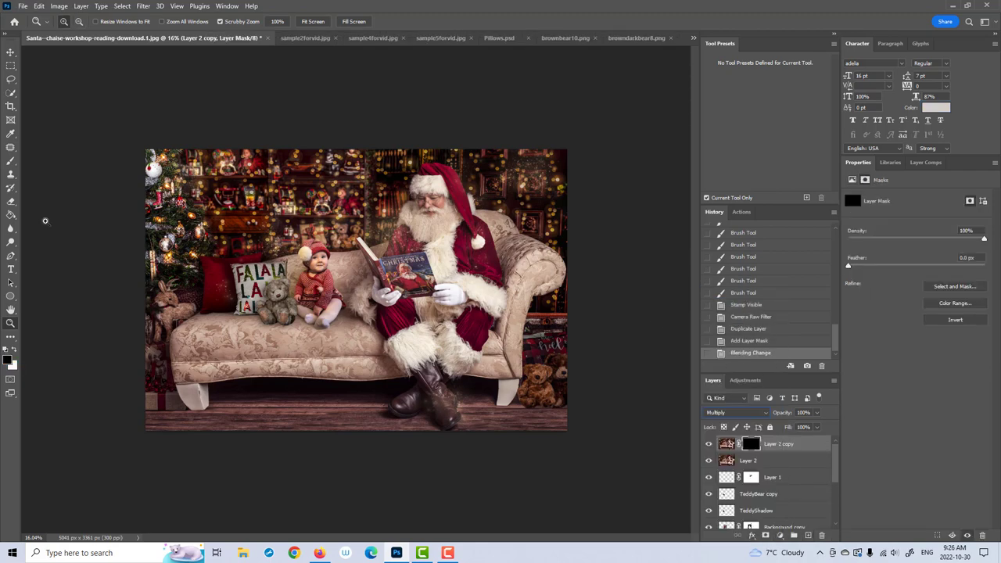
Step: Set up a soft round white brush with 0% hardness, 25% opacity and a size of 3900 px
key(x)
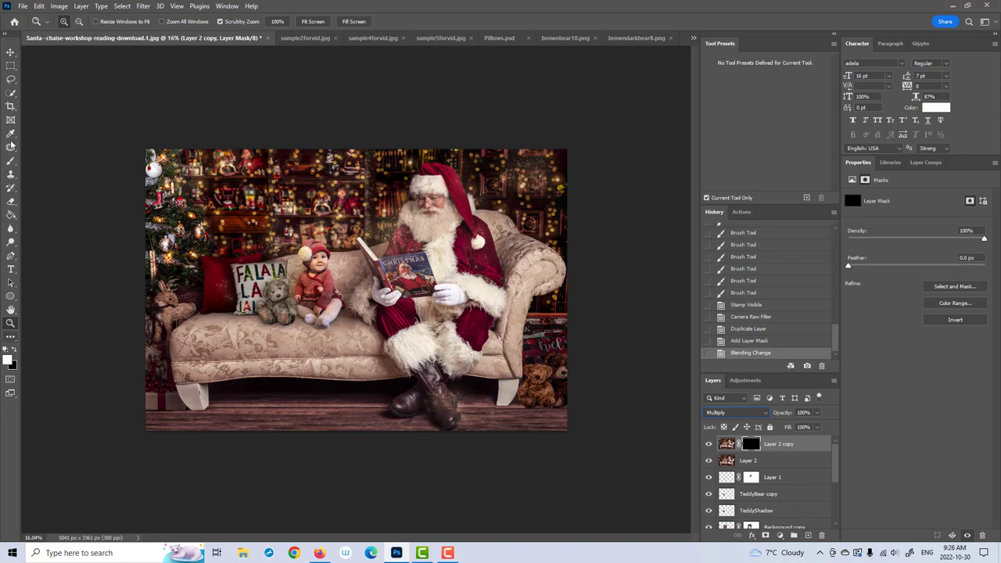
click(11, 160)
click(238, 22)
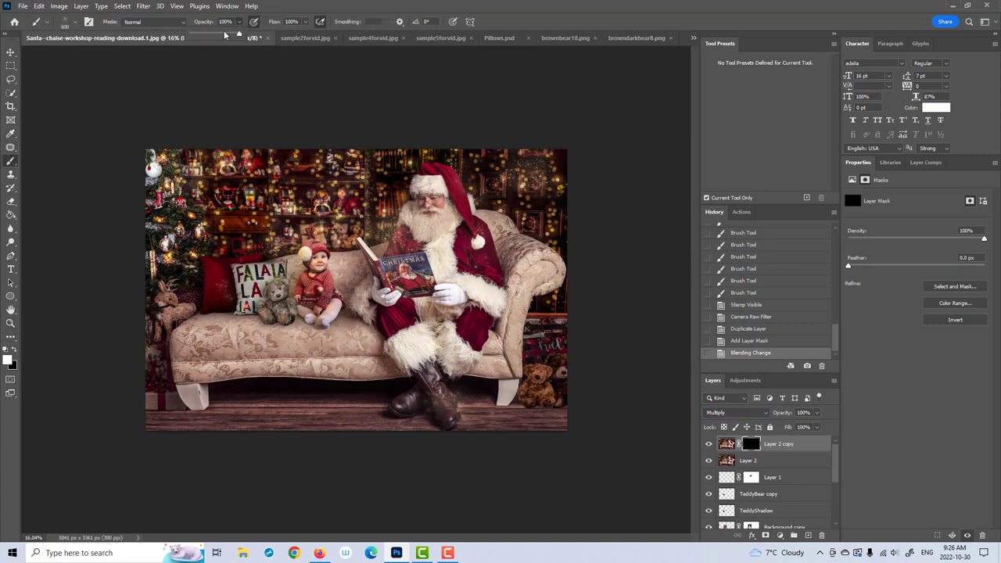
drag(245, 38, 211, 38)
click(228, 122)
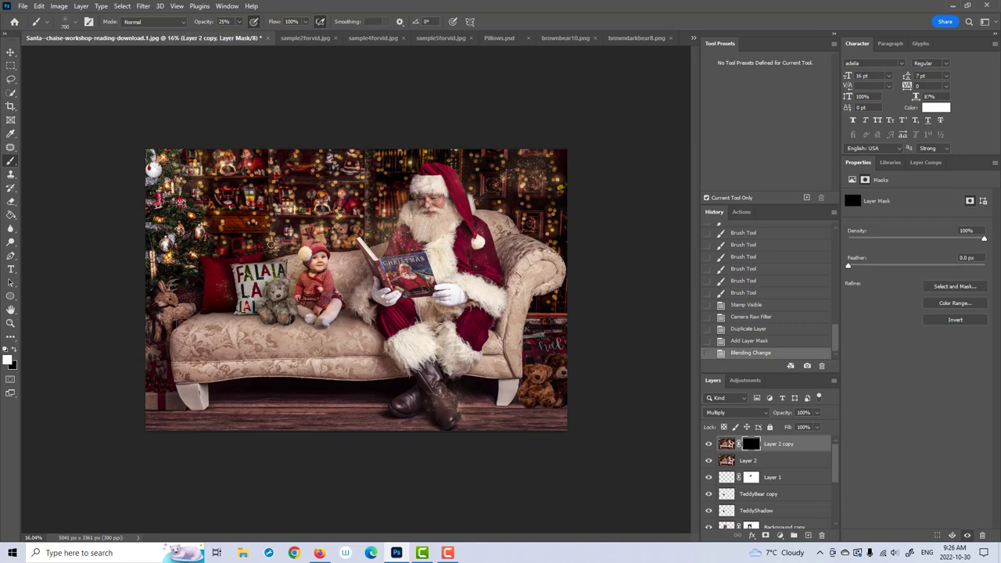
key(bracketright)
key(bracketright)
key(bracketright)
key(bracketright)
key(bracketright)
click(76, 23)
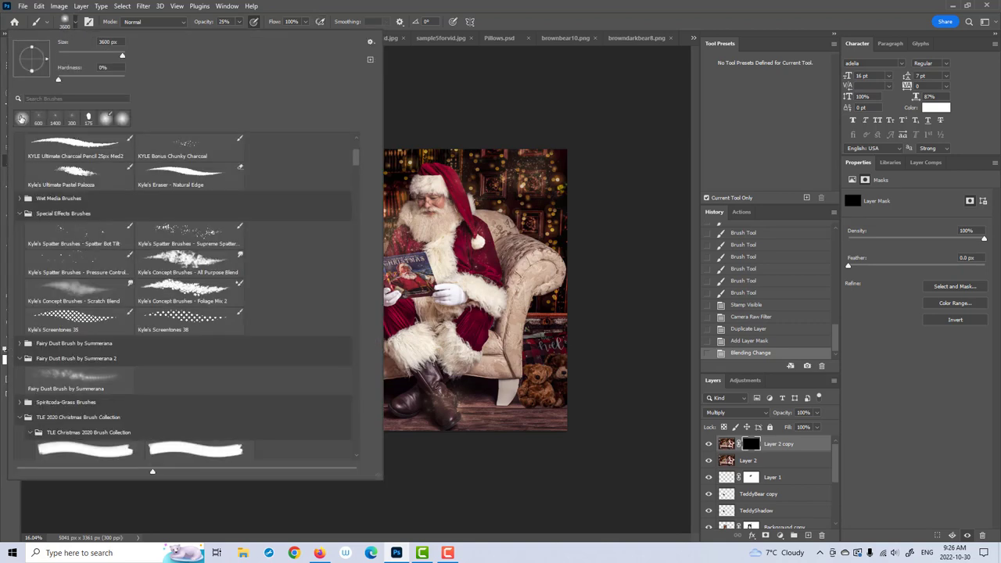
key(Escape)
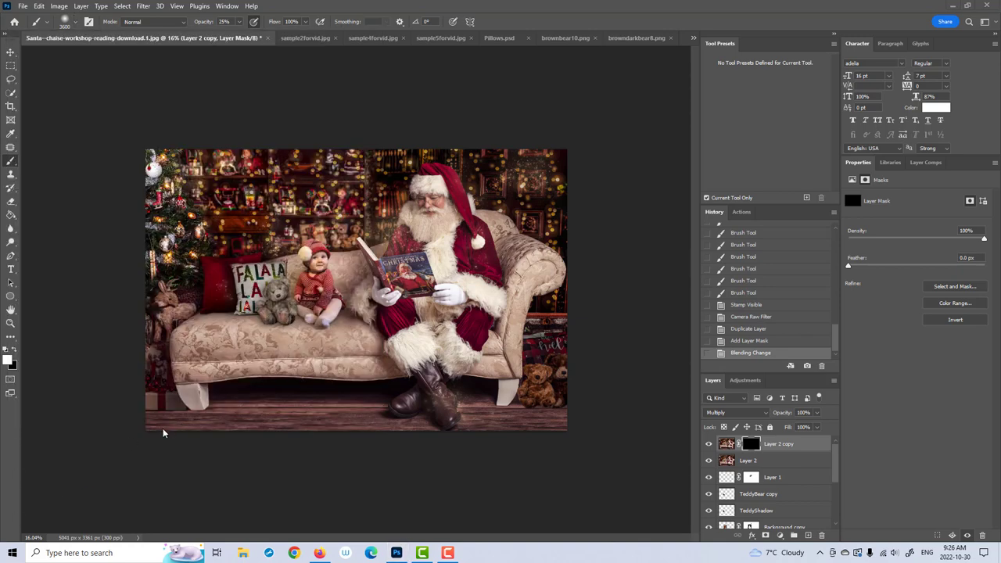
key(bracketright)
Step: Paint a dark vignette around the image's outer edges on the Multiply layer's mask with the 3900 px brush, reducing it to 3200 px
click(167, 444)
click(187, 444)
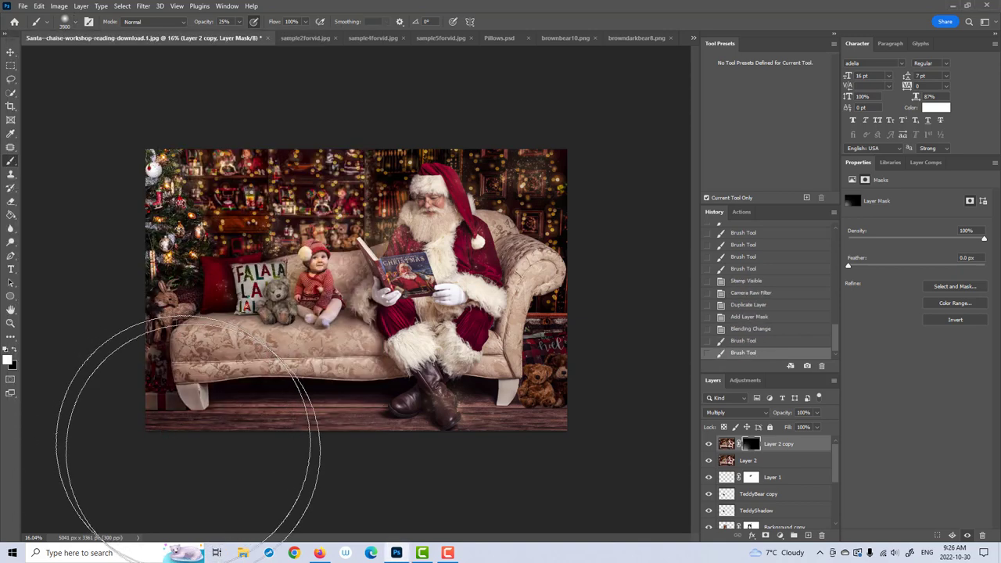
click(263, 481)
click(312, 481)
click(430, 477)
click(488, 485)
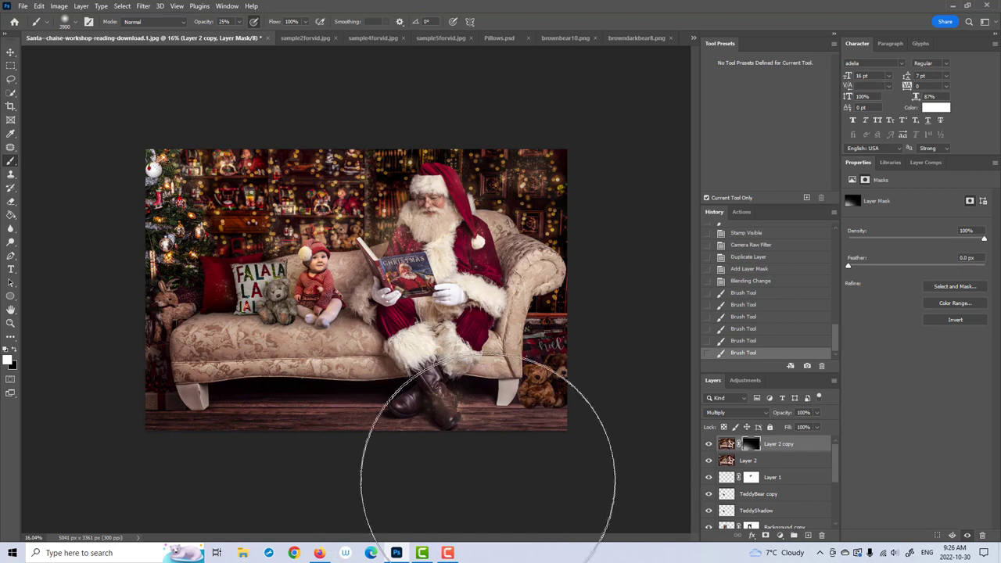
click(536, 446)
click(571, 425)
click(579, 344)
click(614, 349)
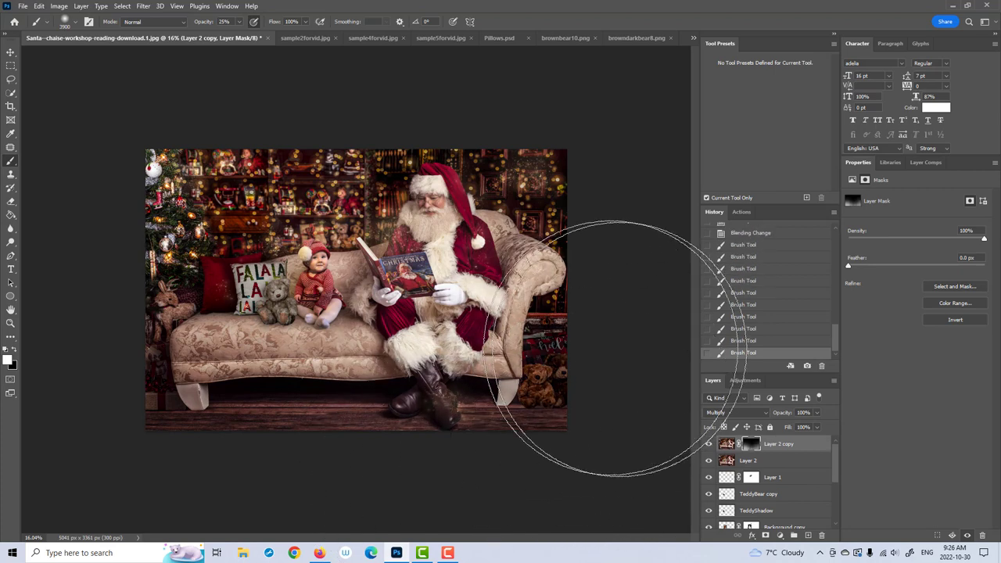
click(609, 113)
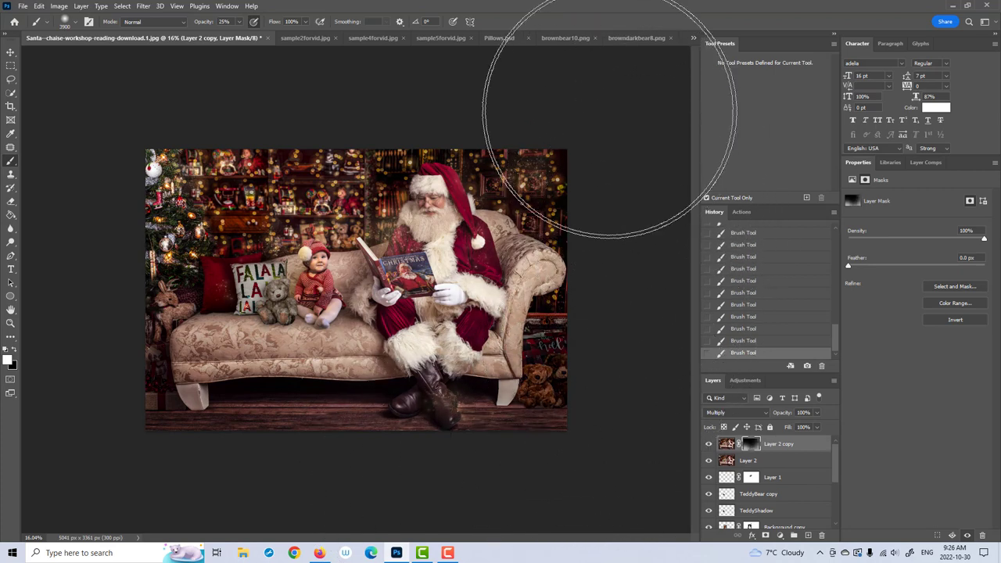
key(bracketleft)
key(bracketleft)
key(bracketleft)
key(bracketleft)
key(bracketleft)
key(bracketleft)
key(bracketleft)
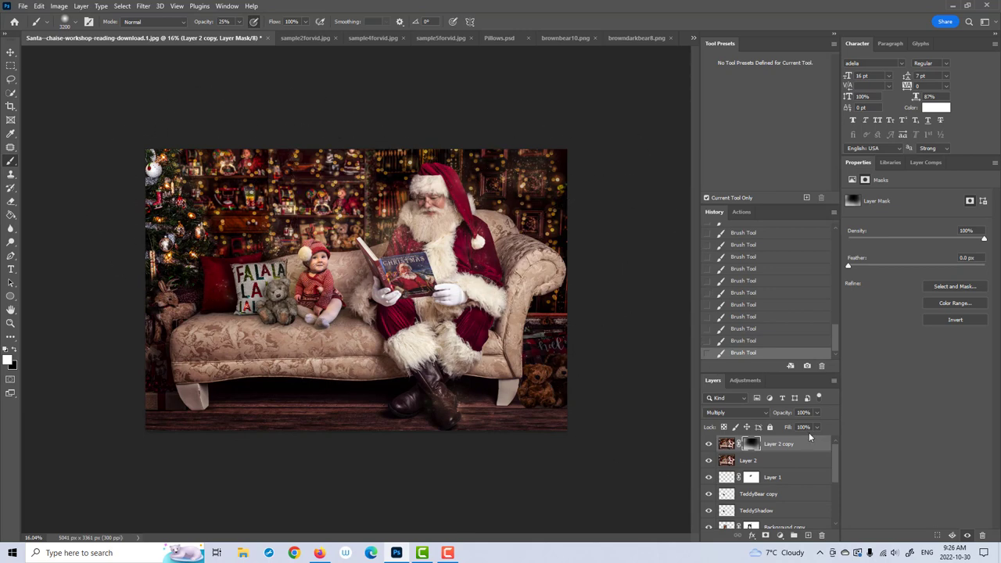
Step: Stamp the visible layers into a new top layer, then add a Curves adjustment with lifted blacks and points at 78/82 and 137/146
click(783, 451)
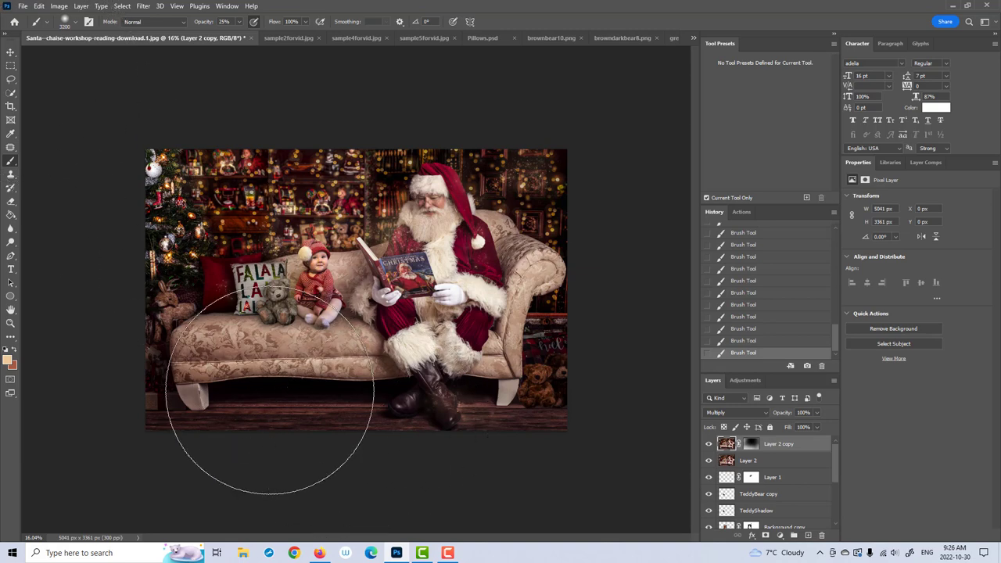
key(ctrl+shift+alt+e)
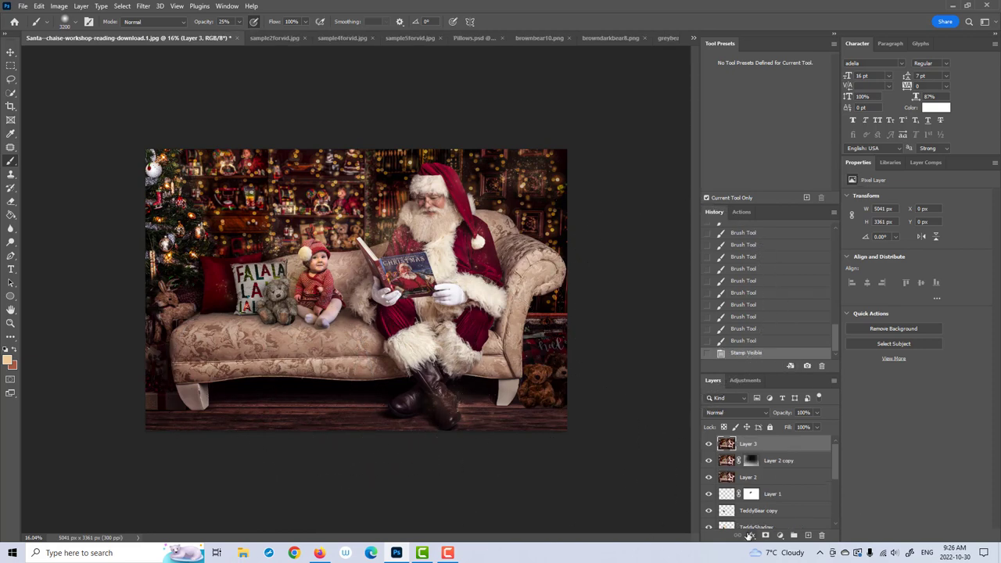
click(780, 535)
click(797, 401)
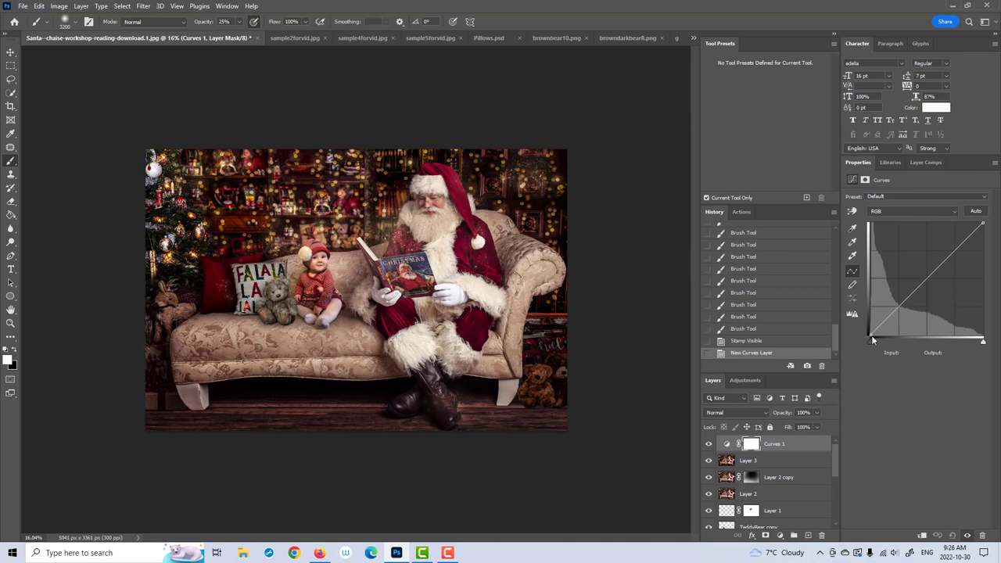
drag(870, 335, 869, 329)
click(905, 298)
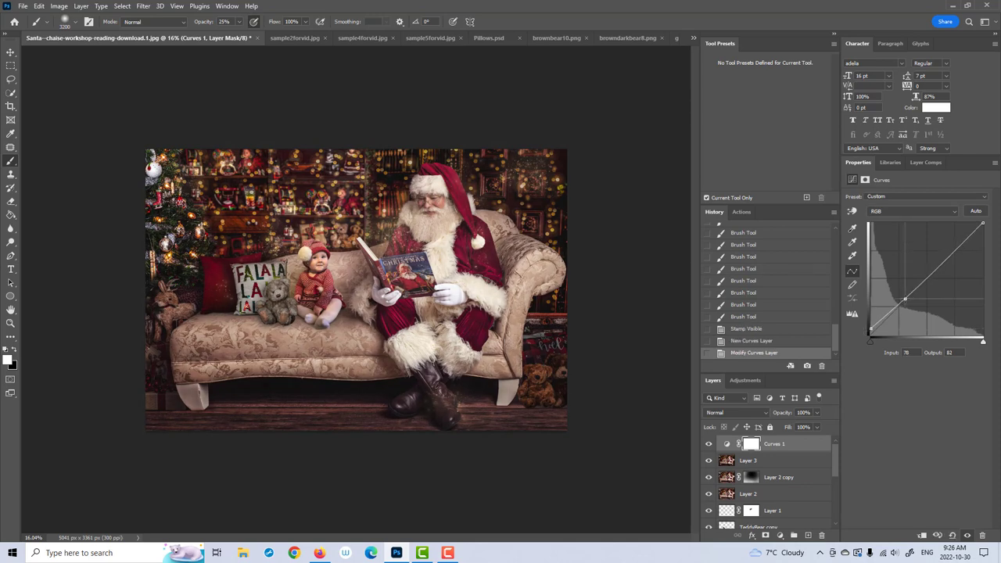
drag(930, 274, 930, 272)
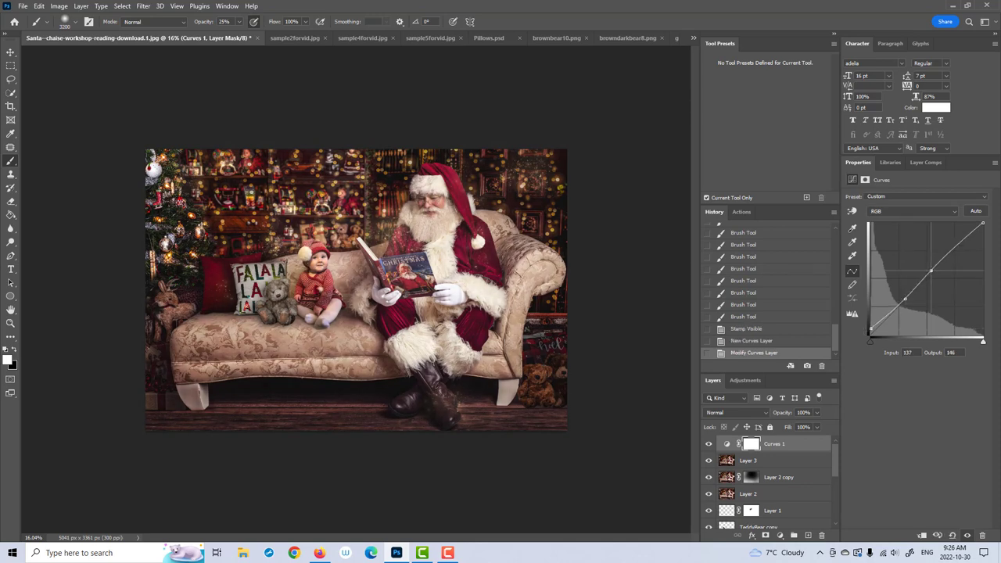
Step: Compare the composite with and without the Curves adjustment and inspect the whole image at several magnifications
click(710, 444)
click(709, 444)
click(710, 445)
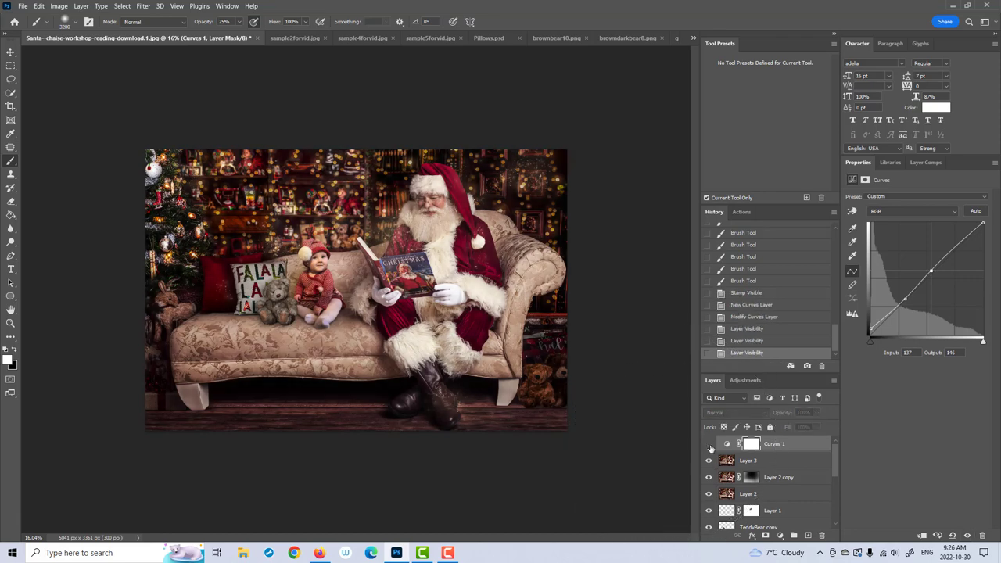
click(709, 444)
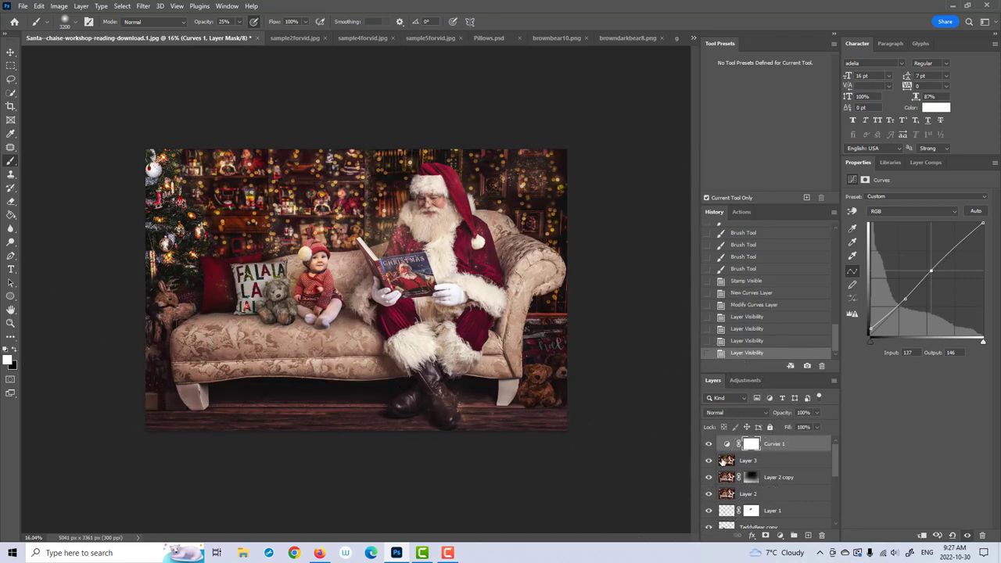
click(11, 323)
drag(421, 316, 443, 315)
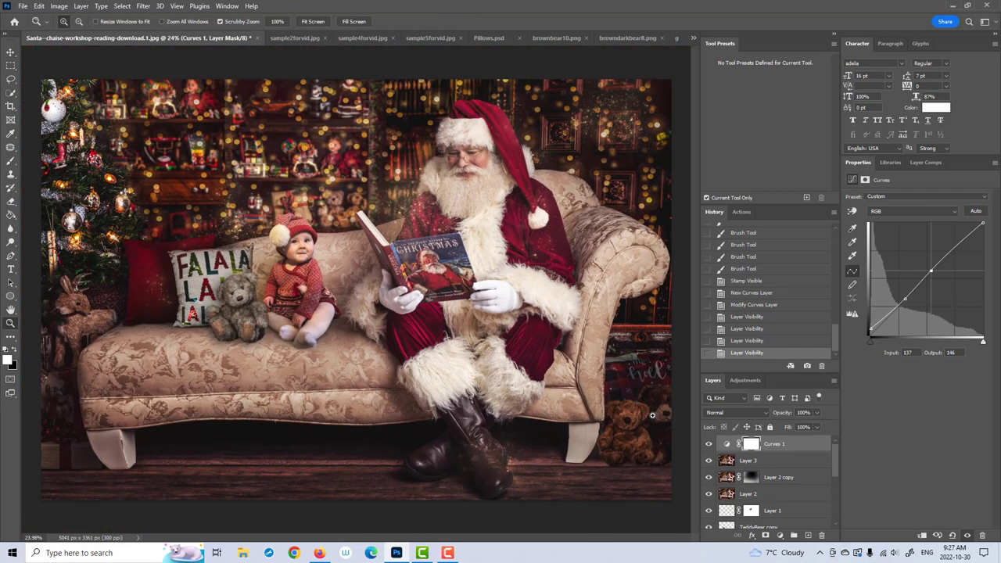
click(709, 445)
click(709, 444)
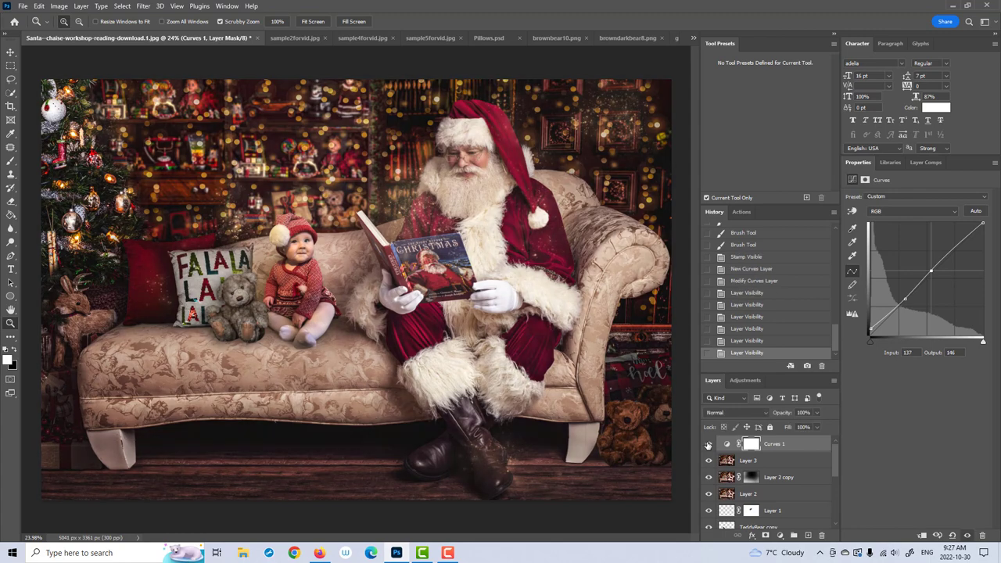
drag(243, 288, 223, 289)
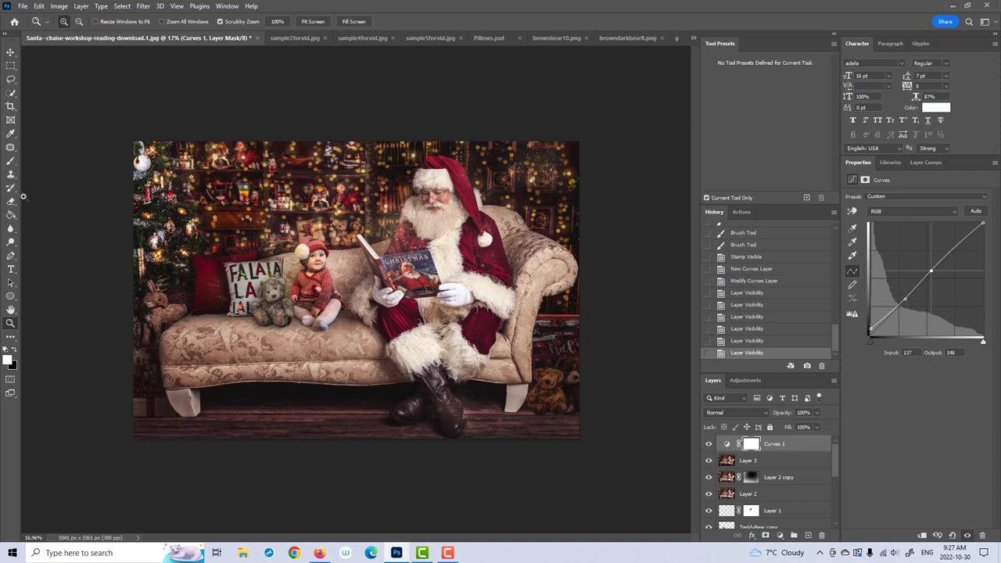
drag(329, 233, 332, 231)
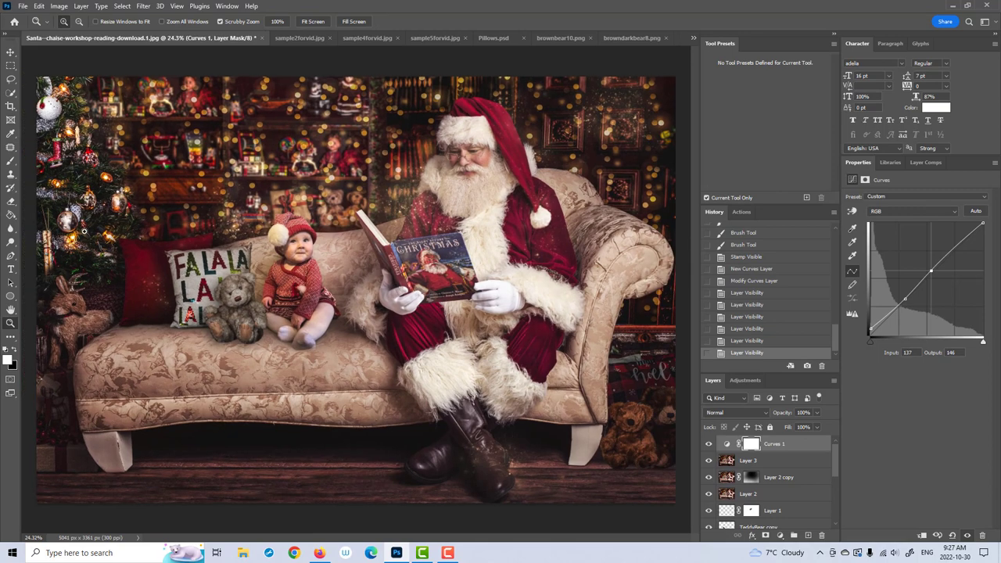
drag(281, 229, 262, 229)
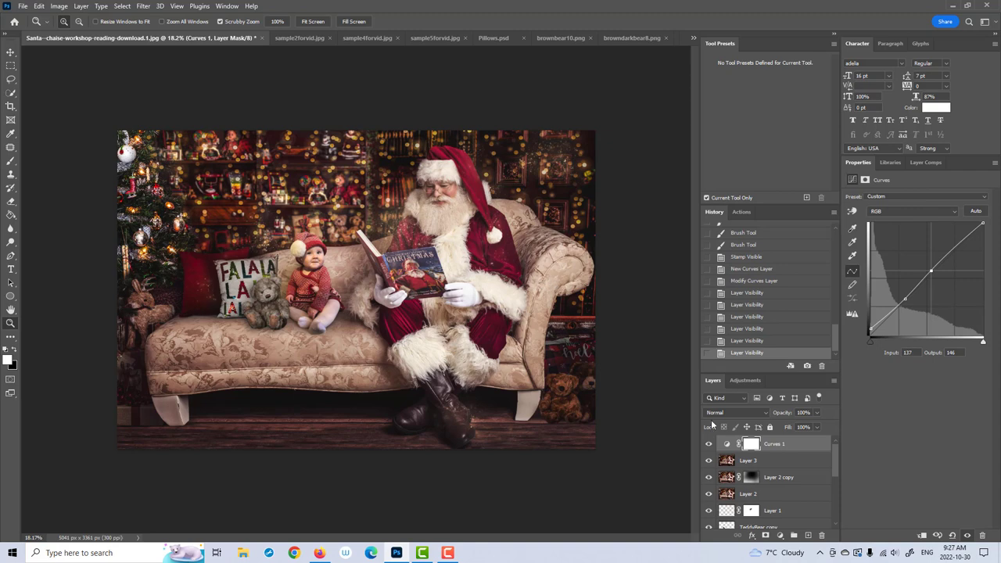
mouse_move(325, 264)
mouse_down()
mouse_move(305, 270)
mouse_move(322, 268)
mouse_up()
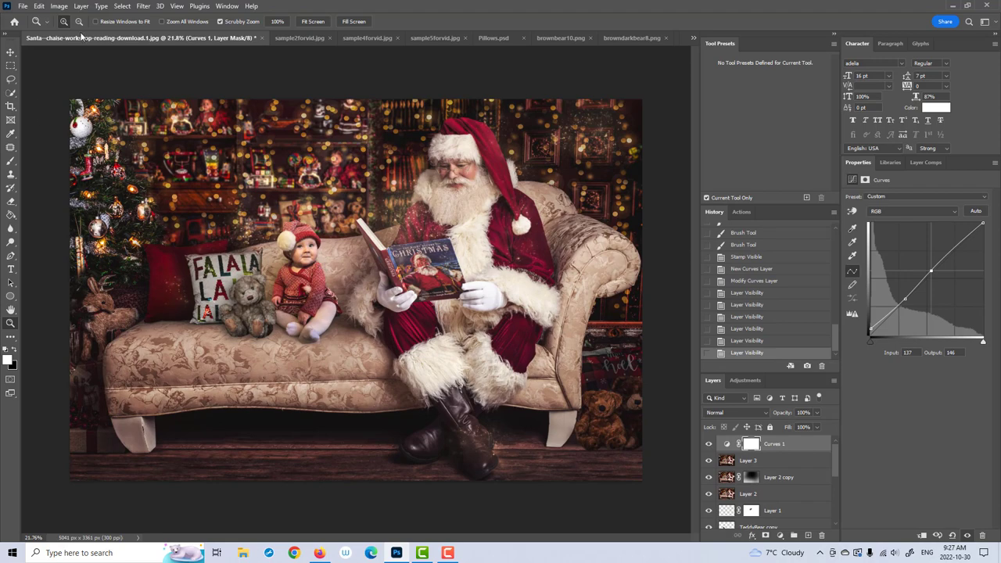
Step: Flatten the image and save it as the JPEG "Santa--chaise-workshop-reading-download.1edit" at Maximum quality 12
click(81, 7)
click(109, 412)
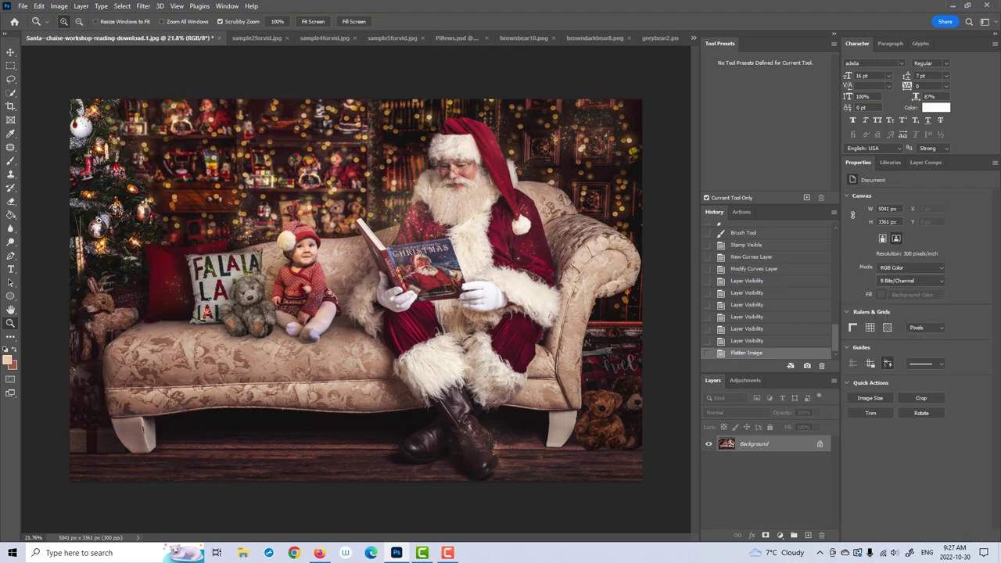
click(28, 6)
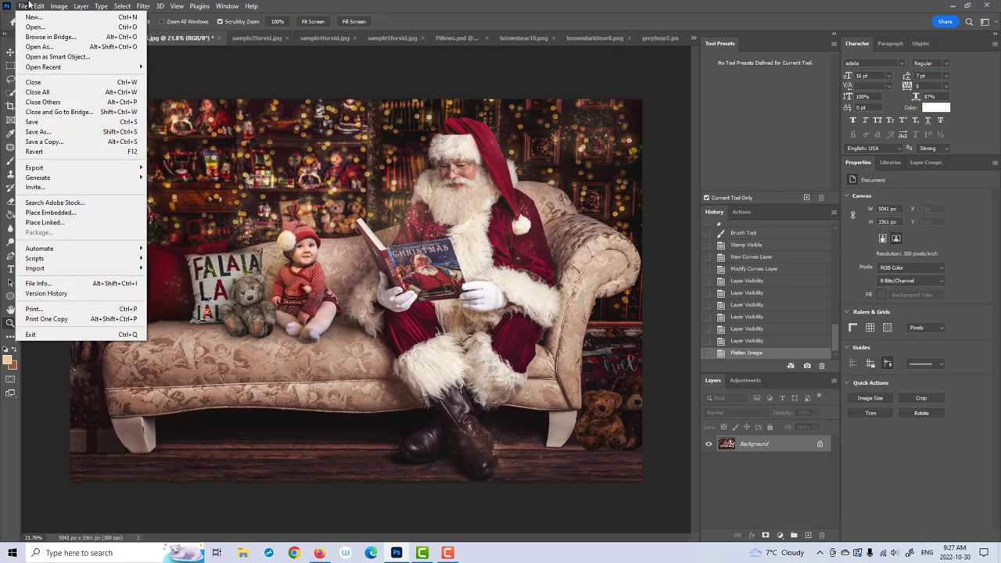
click(58, 135)
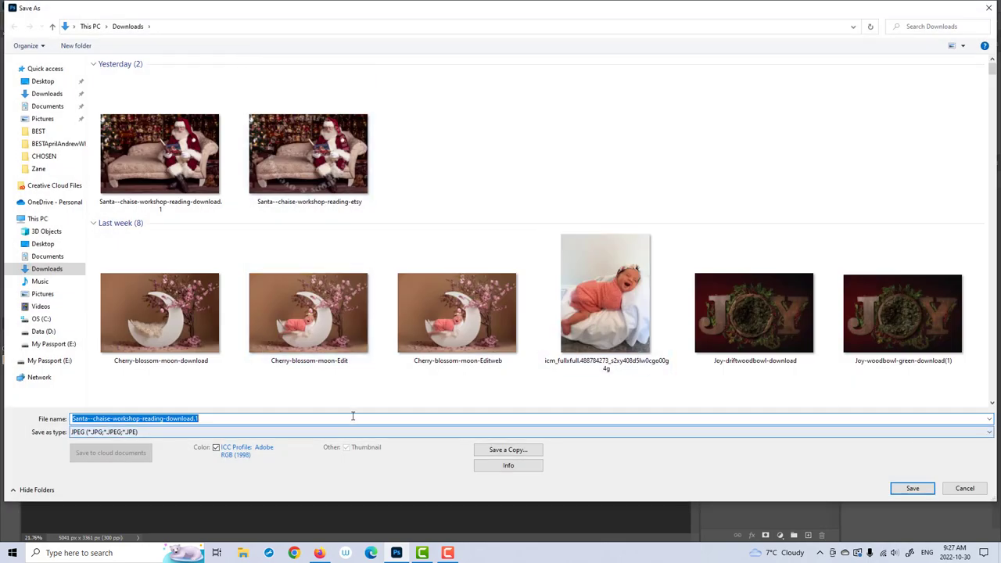
click(406, 420)
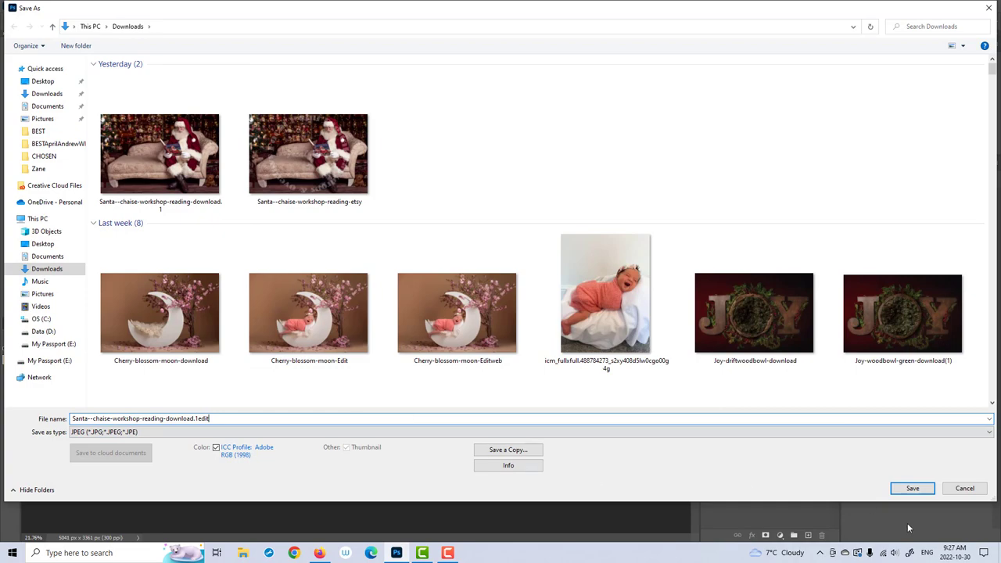
click(927, 490)
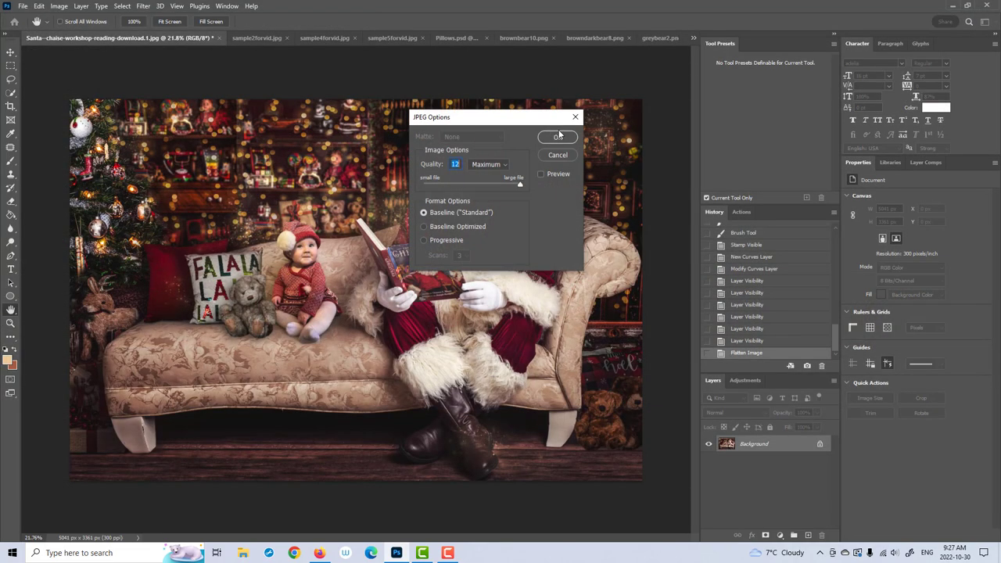
click(557, 137)
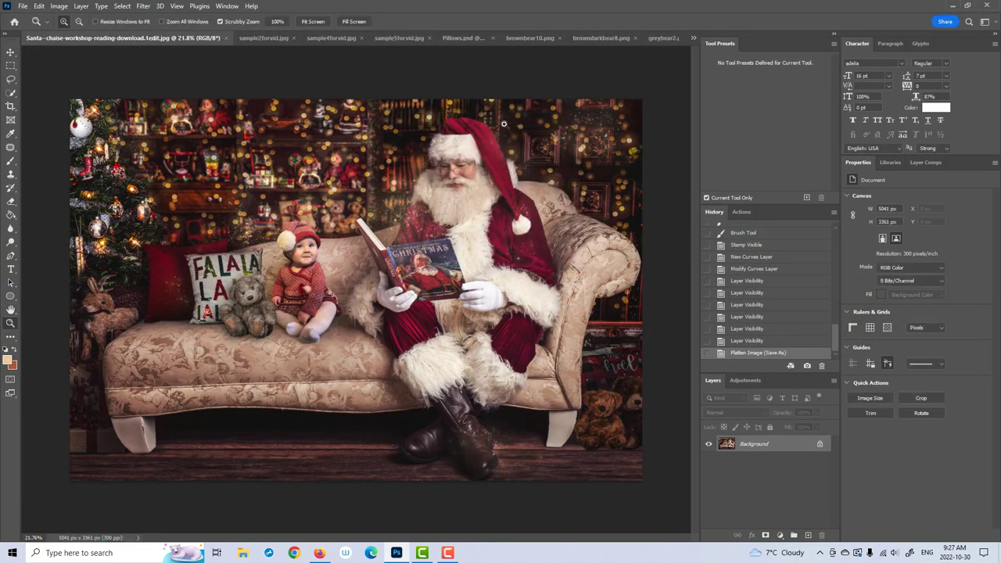
Step: Revert to the history state before flattening and delete every layer above the Background, from Pillowshadow up to Curves 1
click(758, 341)
scroll(781, 453, down, 3)
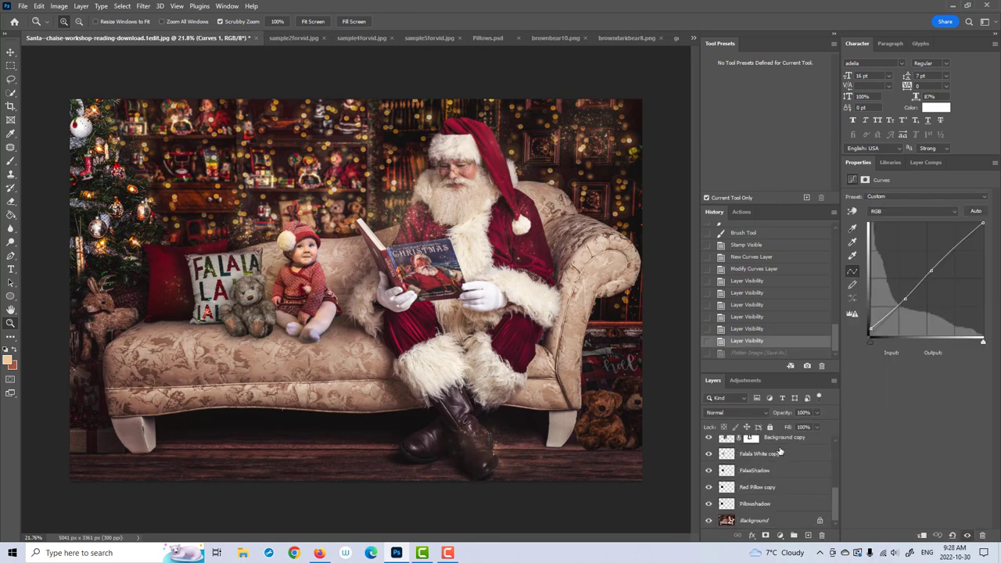
click(792, 507)
scroll(774, 481, up, 5)
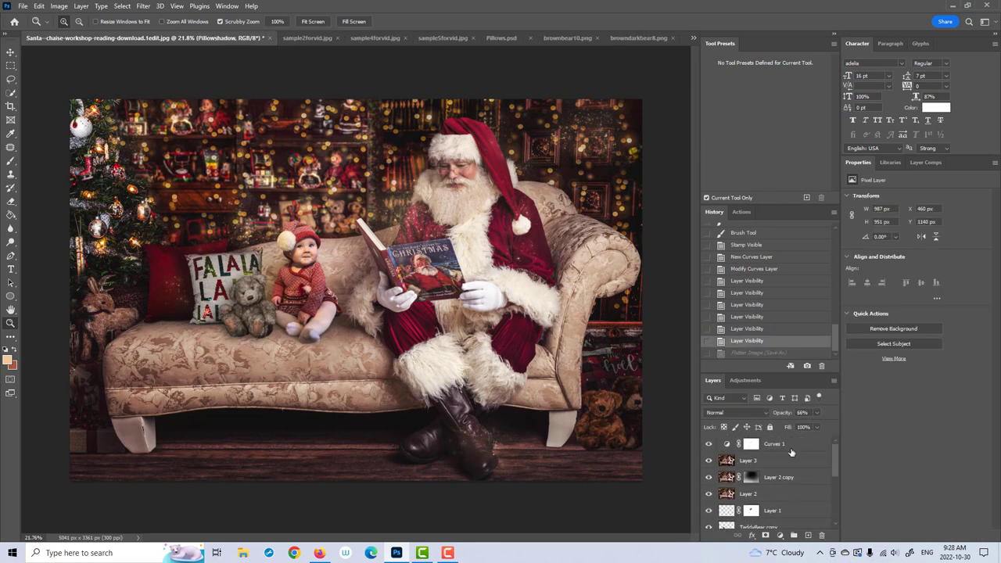
drag(753, 458, 823, 538)
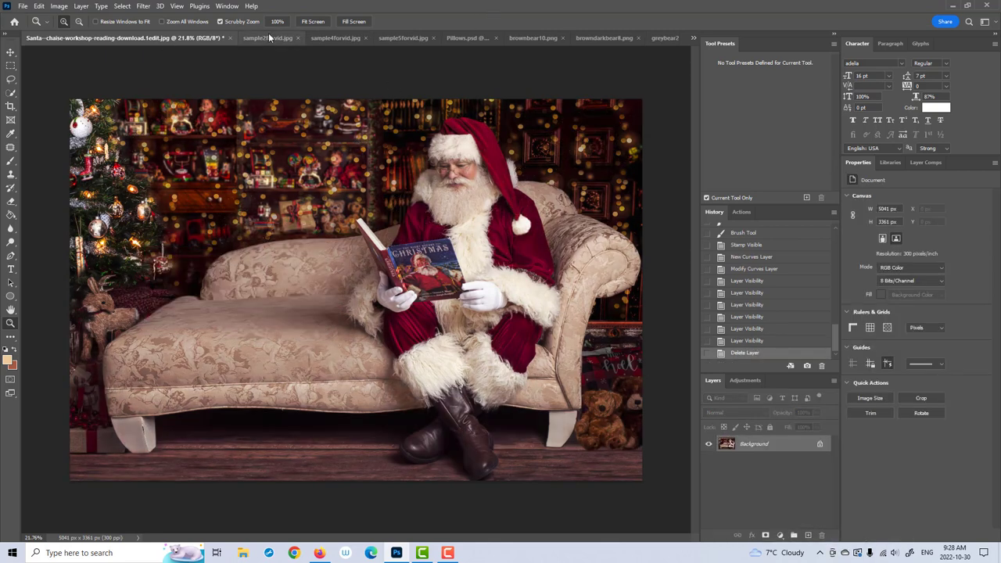
Step: Apply the Camera Raw Filter to sample4forvid.jpg, warming the temperature slightly and lowering the exposure to -0.80
click(339, 37)
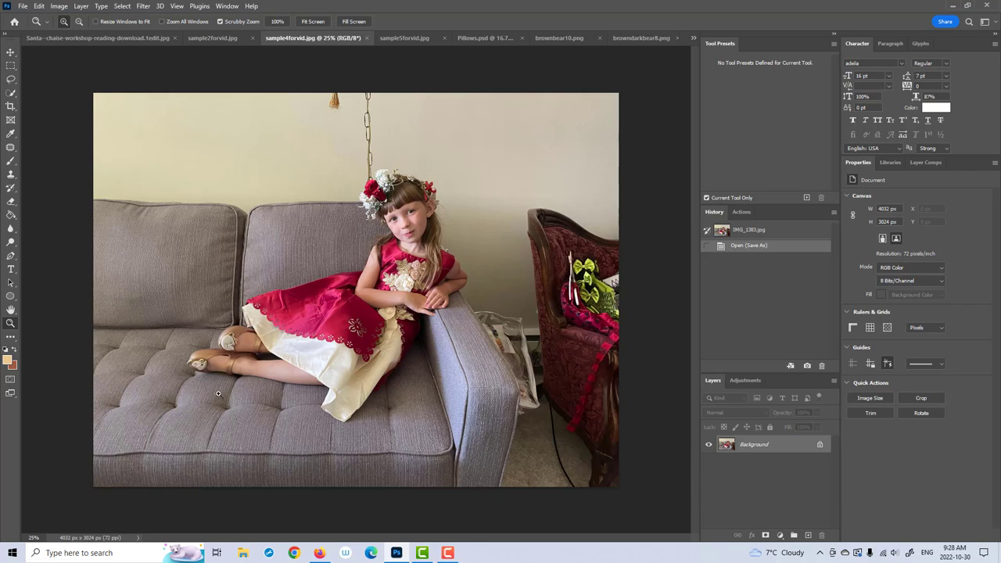
click(137, 39)
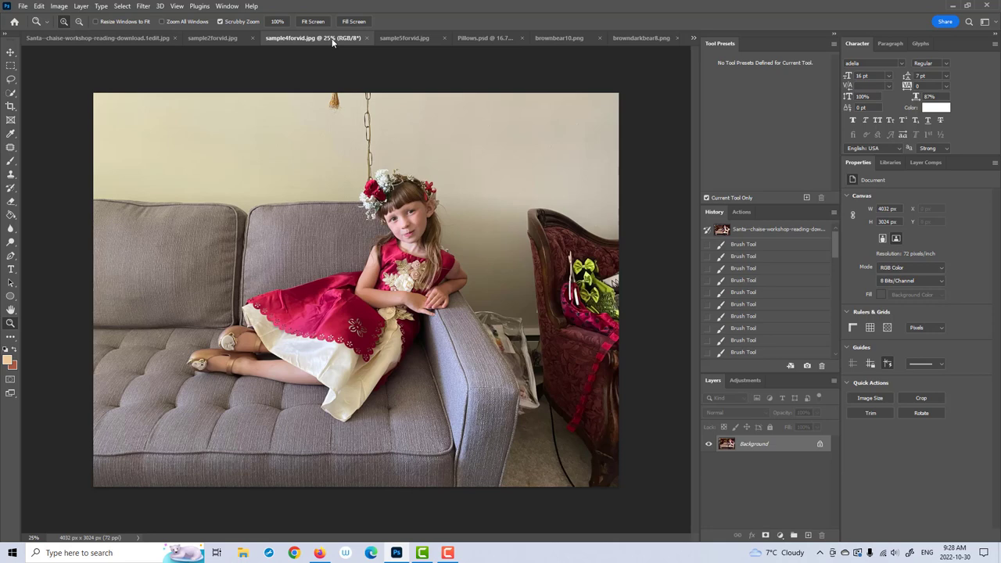
click(332, 39)
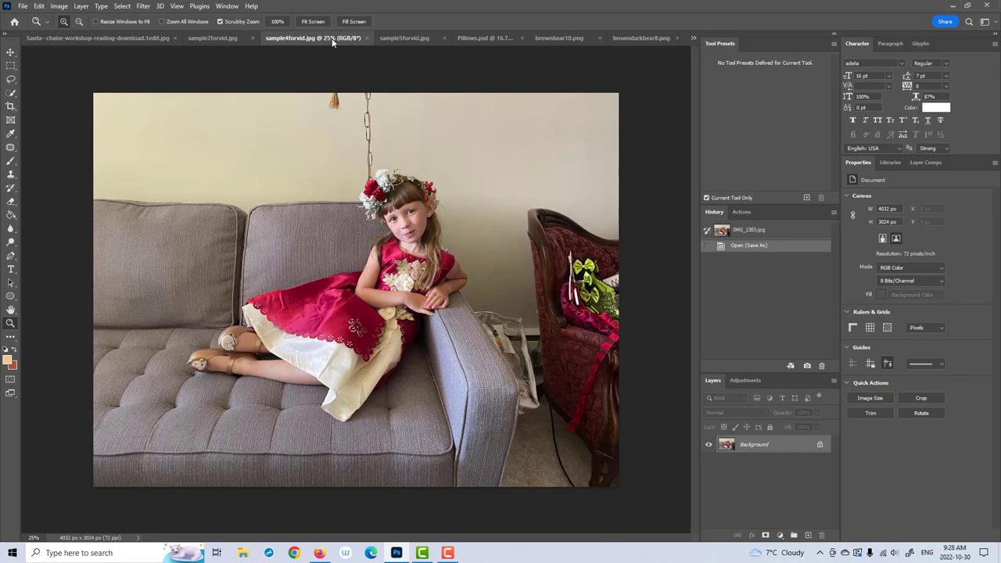
click(143, 7)
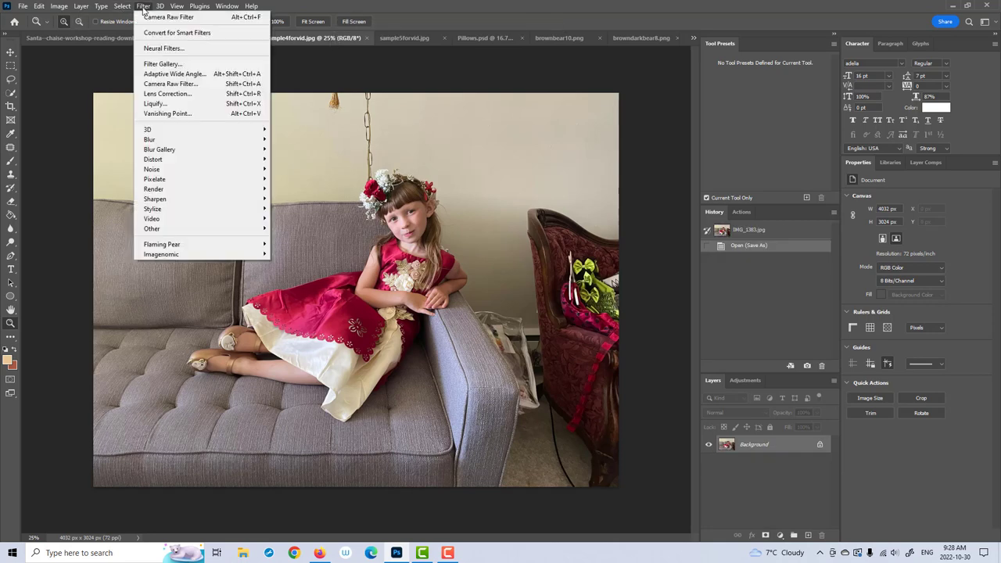
click(180, 83)
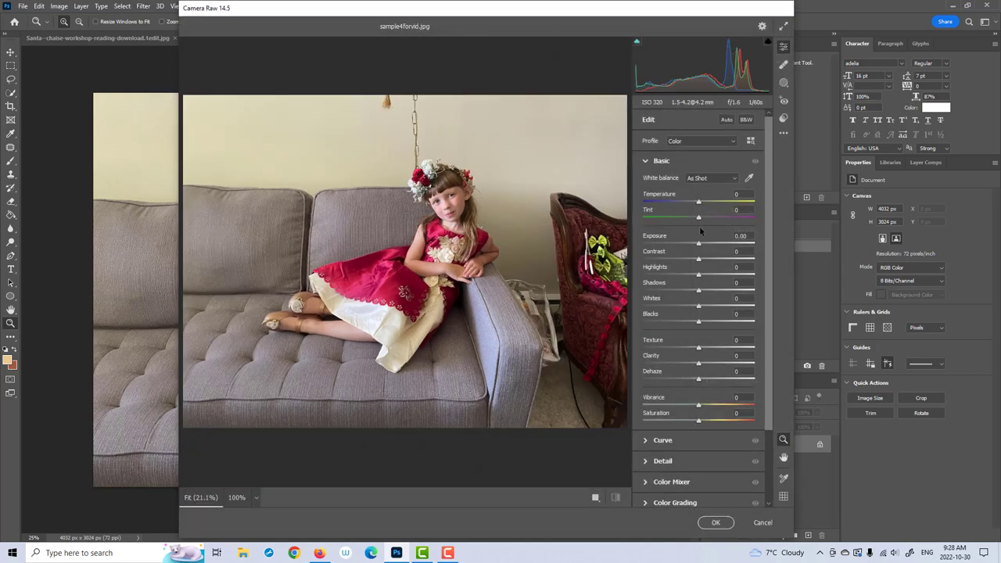
drag(700, 205, 700, 202)
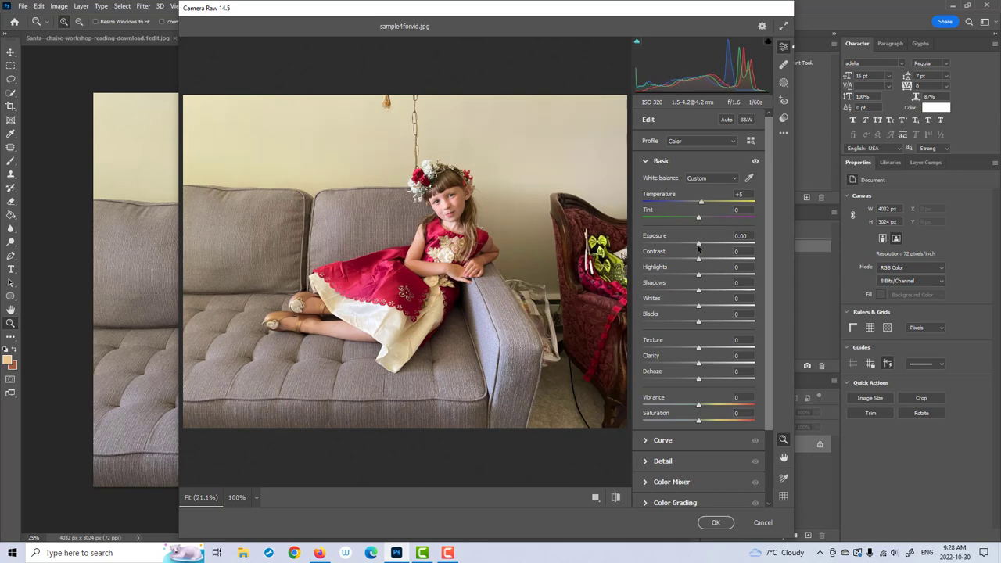
drag(699, 248, 689, 246)
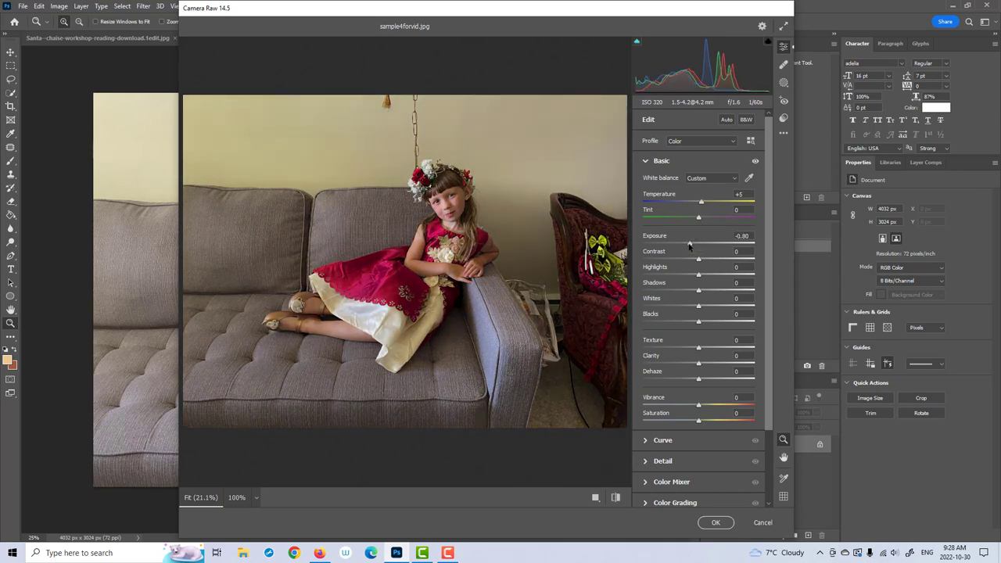
drag(700, 205, 700, 206)
click(713, 522)
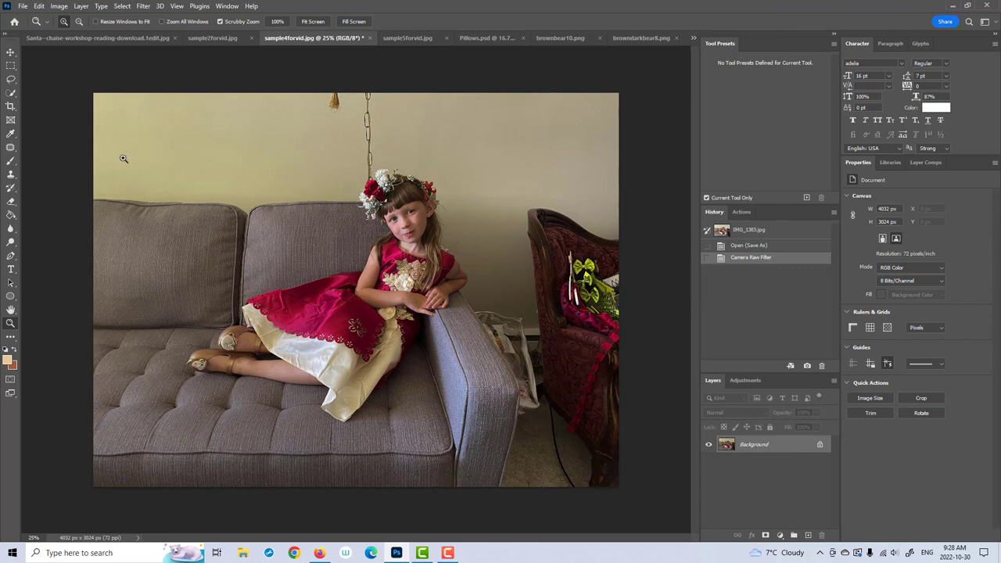
Step: Compare the tone of the adjusted girl photo with the empty Santa backdrop
click(58, 39)
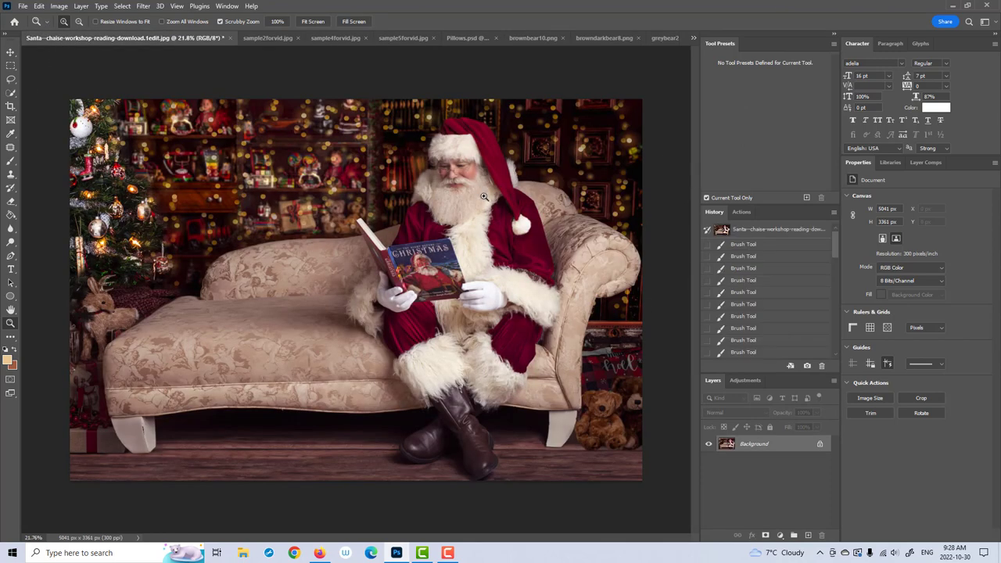
click(339, 38)
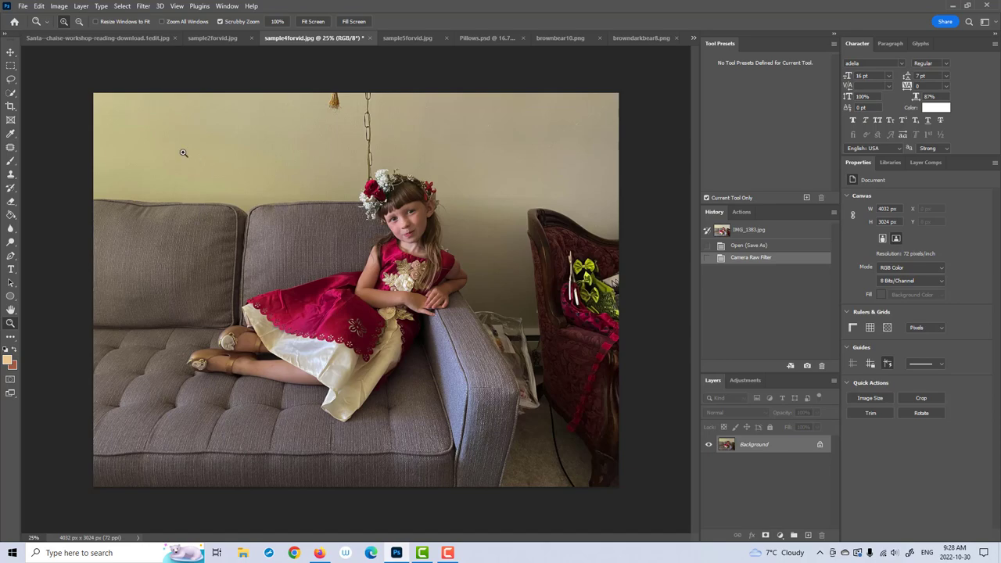
click(39, 6)
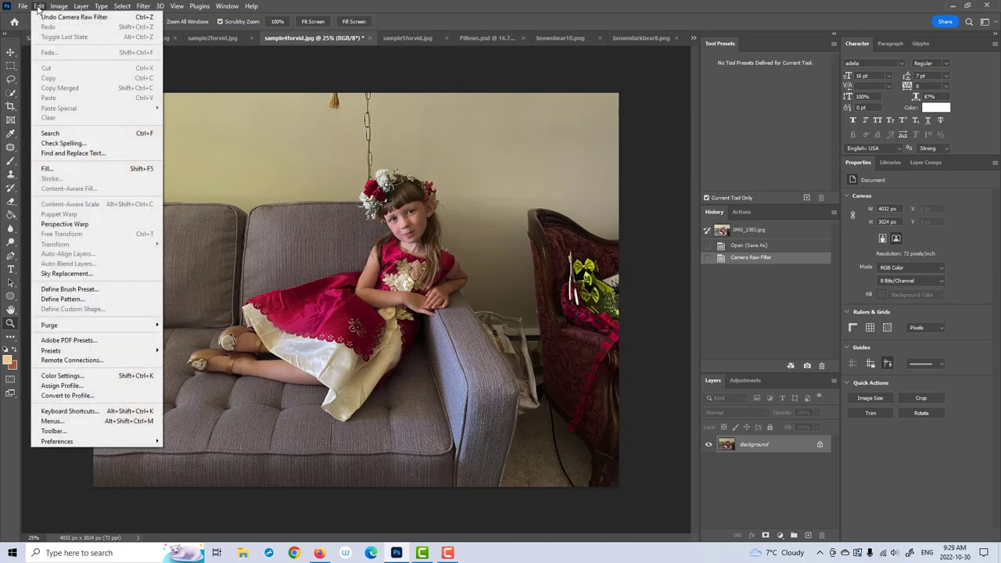
click(39, 7)
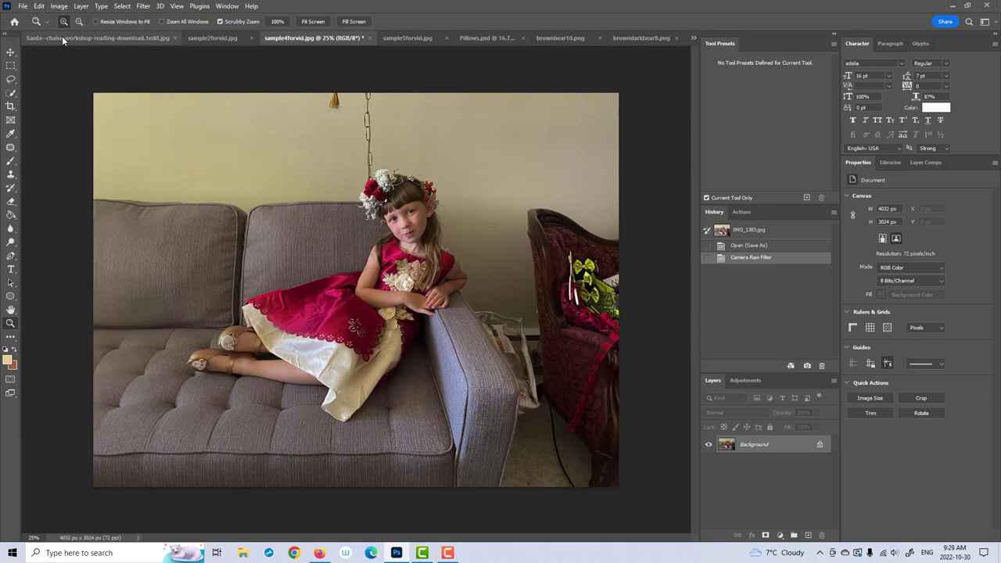
click(62, 37)
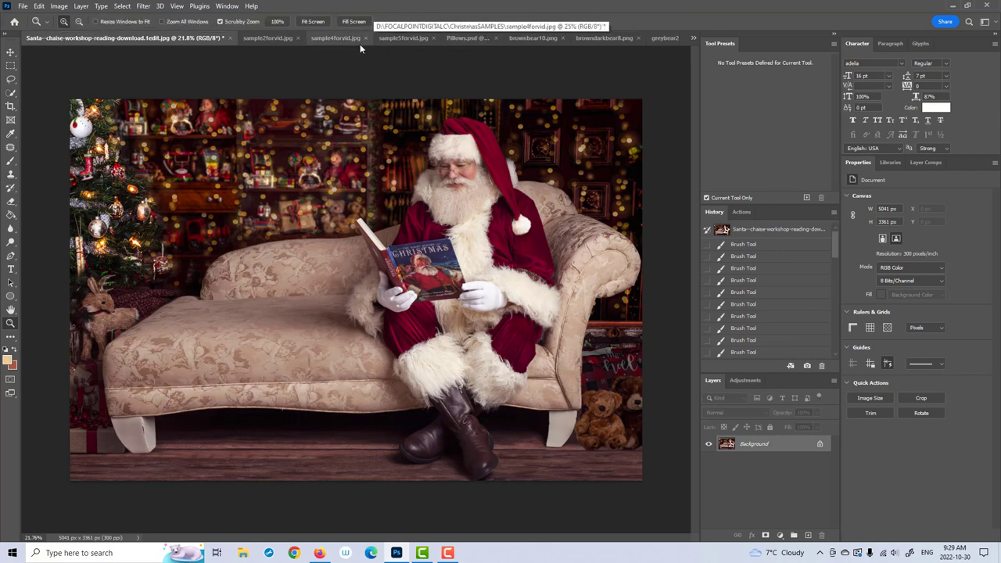
Step: Flip the canvas of sample4forvid.jpg horizontally
click(341, 39)
click(39, 6)
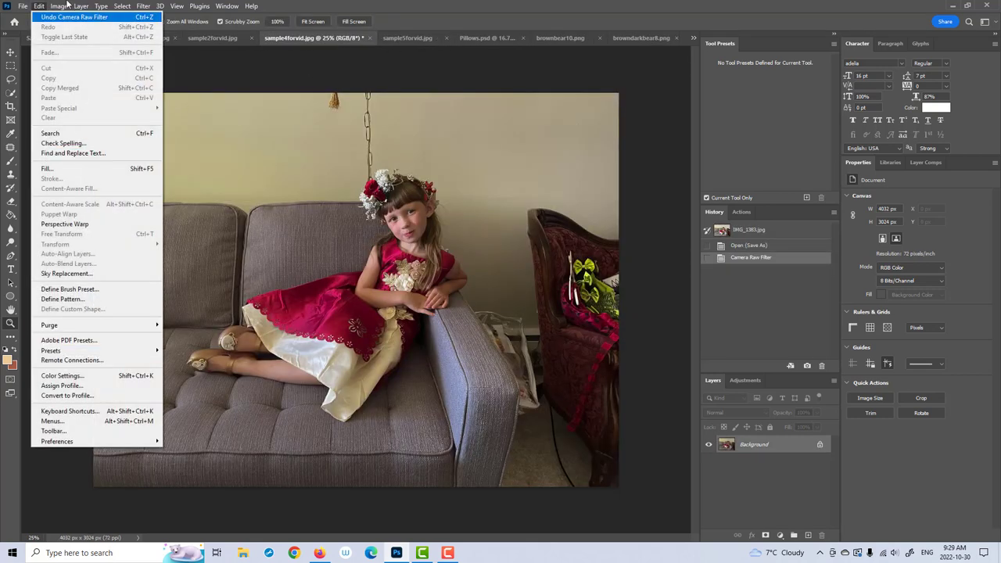
mouse_move(59, 6)
mouse_move(144, 104)
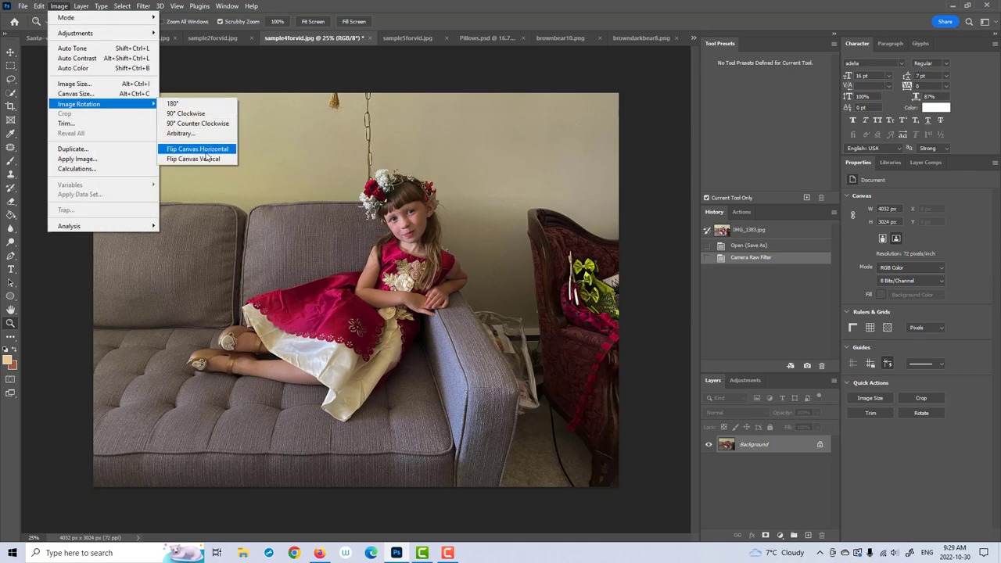
click(204, 150)
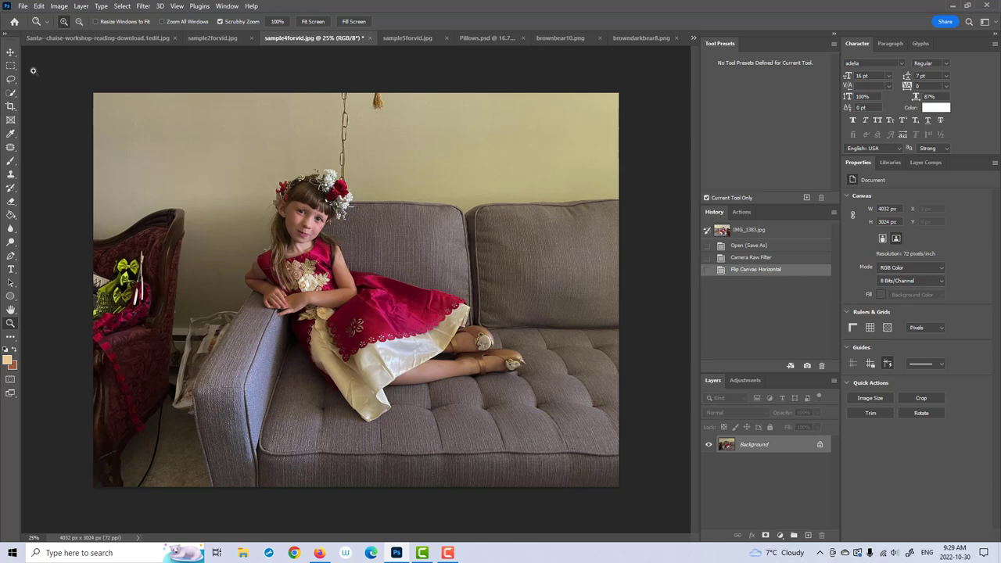
Step: Select the girl with Select Subject and subtract the sofa arm and seat using Quick Selection
click(11, 93)
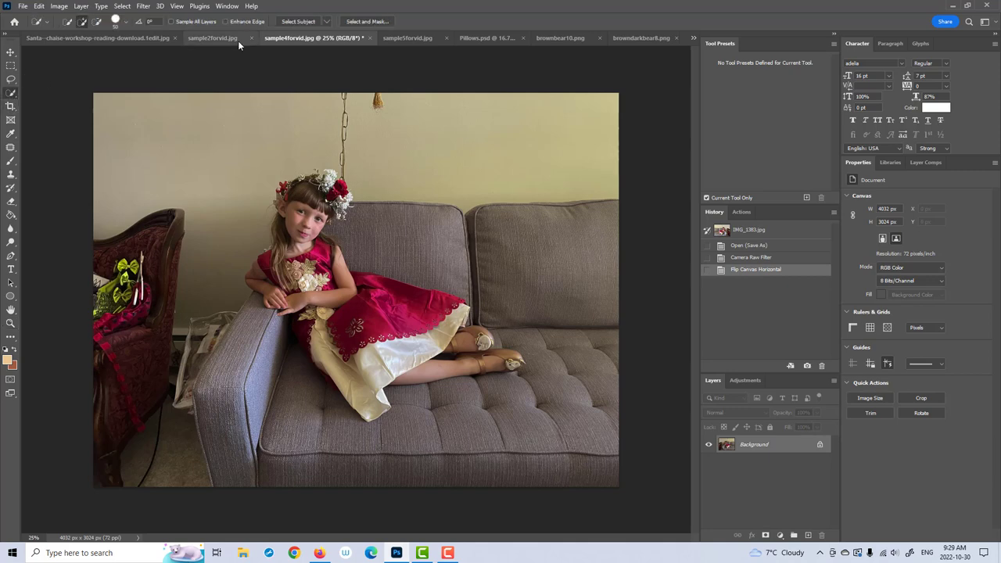
click(296, 23)
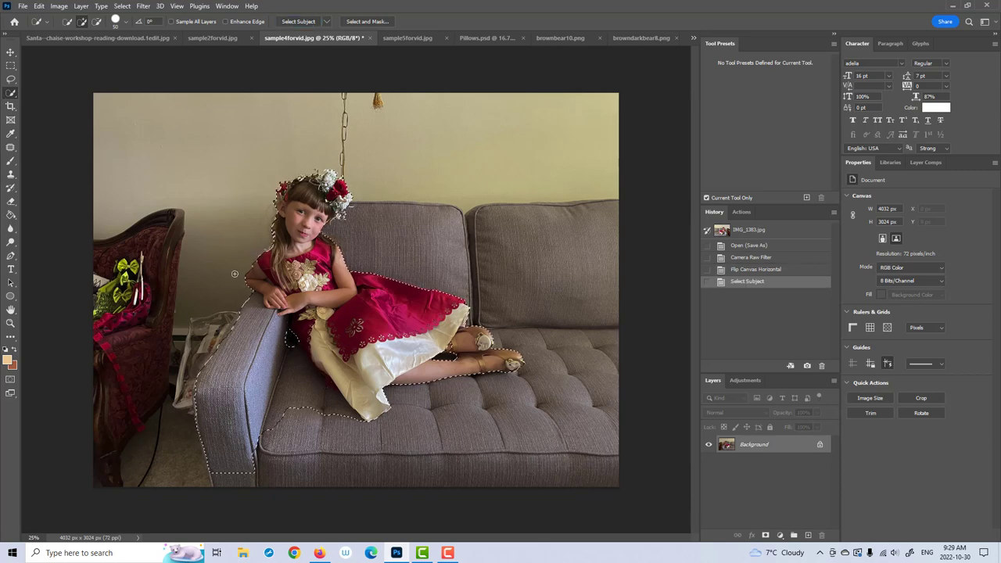
key(alt)
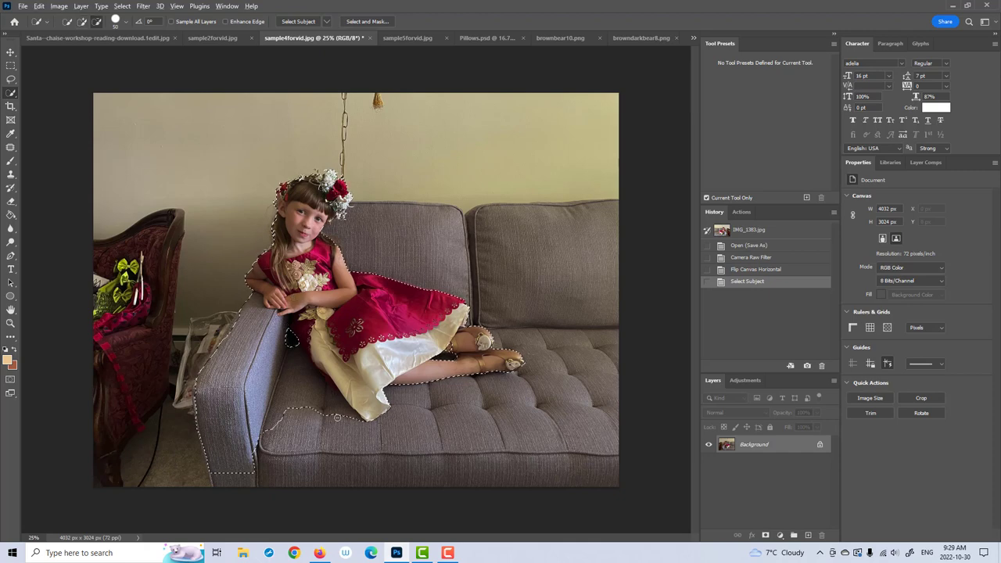
mouse_move(337, 417)
mouse_down()
mouse_move(296, 350)
mouse_move(255, 344)
mouse_move(208, 432)
mouse_move(217, 473)
mouse_move(206, 404)
mouse_move(244, 317)
mouse_up()
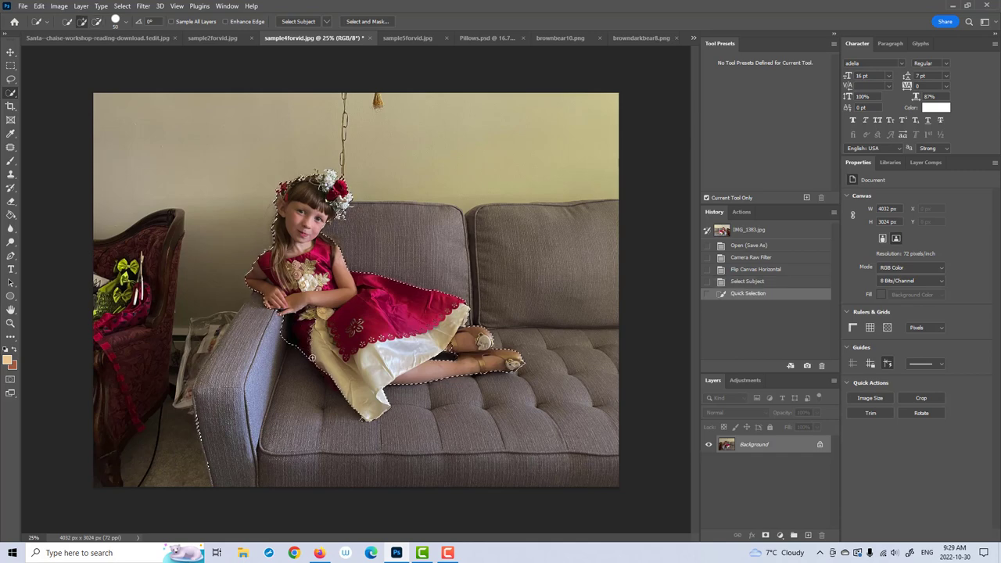
drag(207, 465, 200, 426)
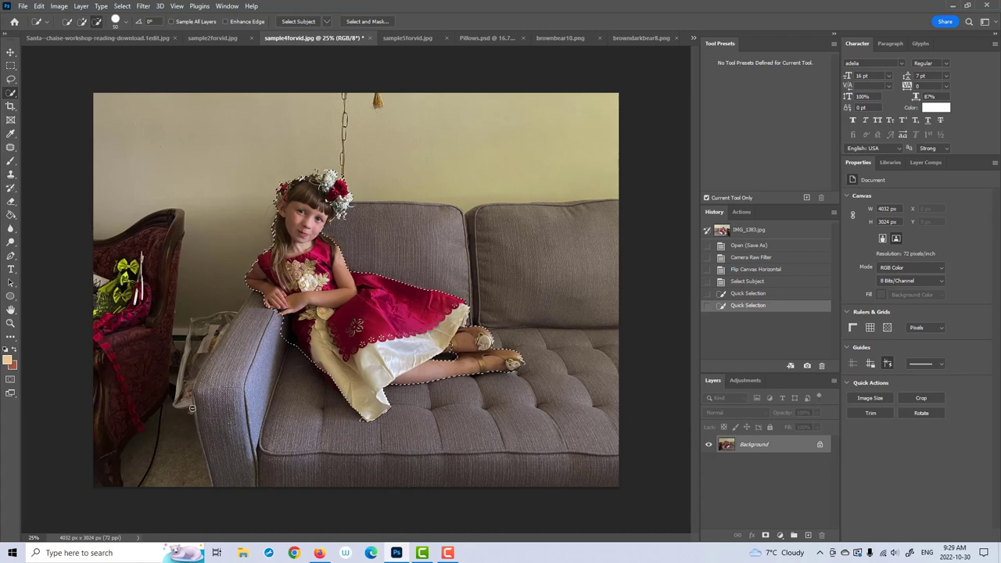
click(192, 408)
Step: Refine the girl's selection between her legs, beside the dress hem and around the flower crown
key(alt)
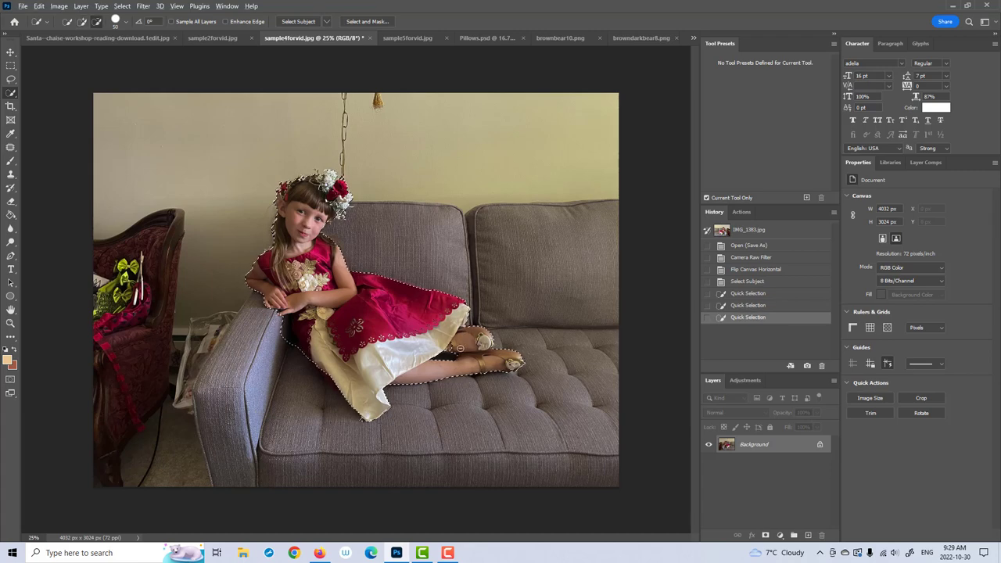
alt+click(446, 352)
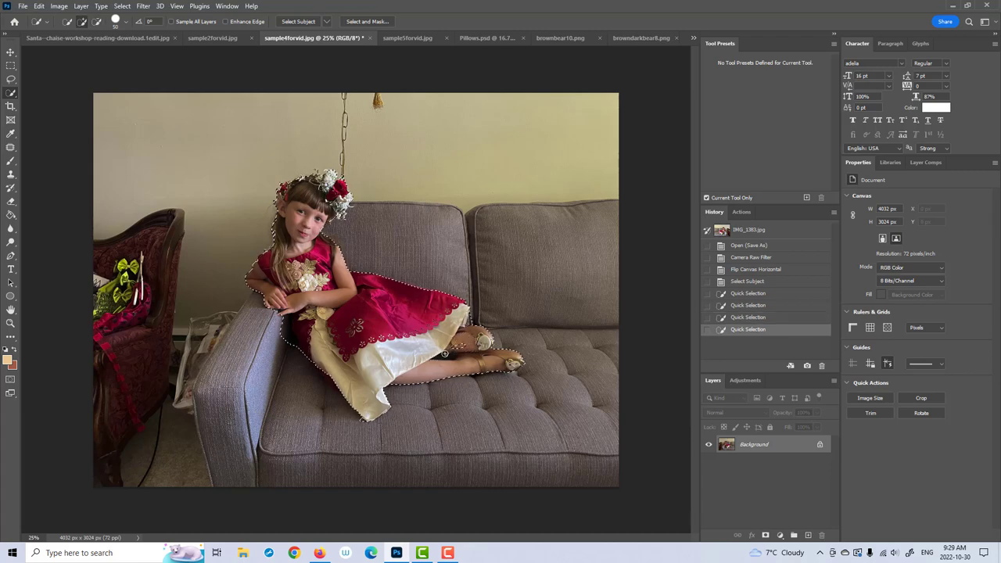
click(483, 309)
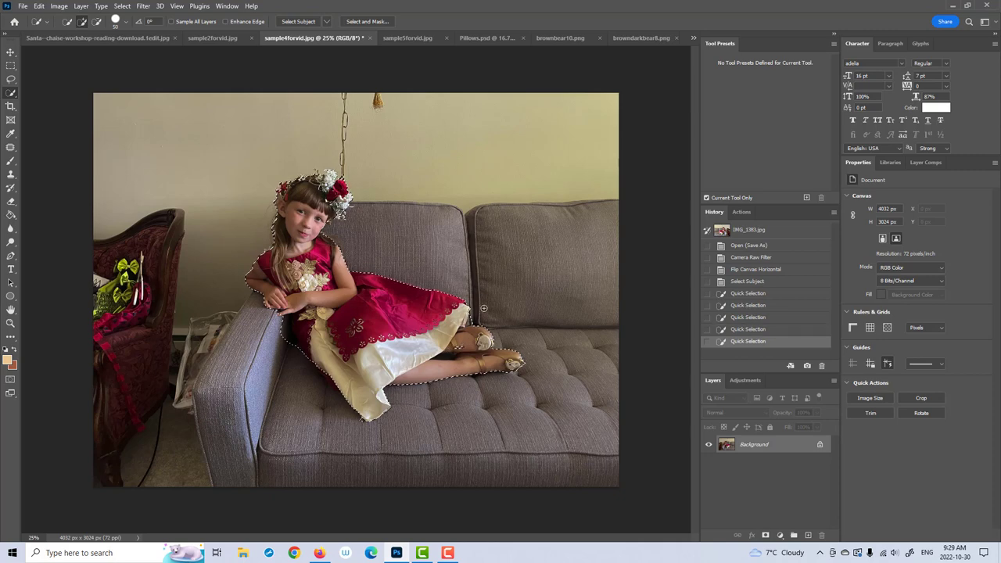
alt+click(452, 347)
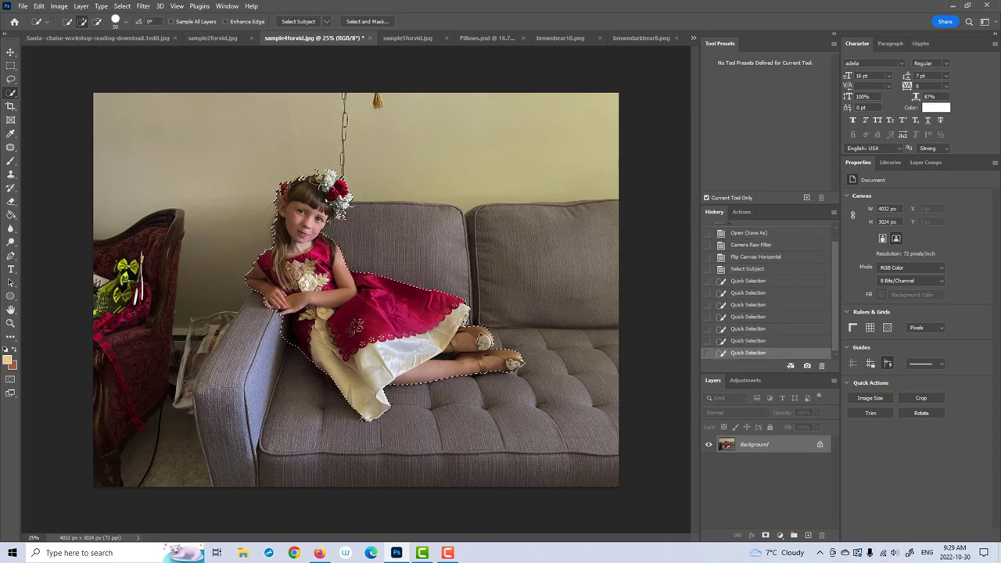
click(482, 317)
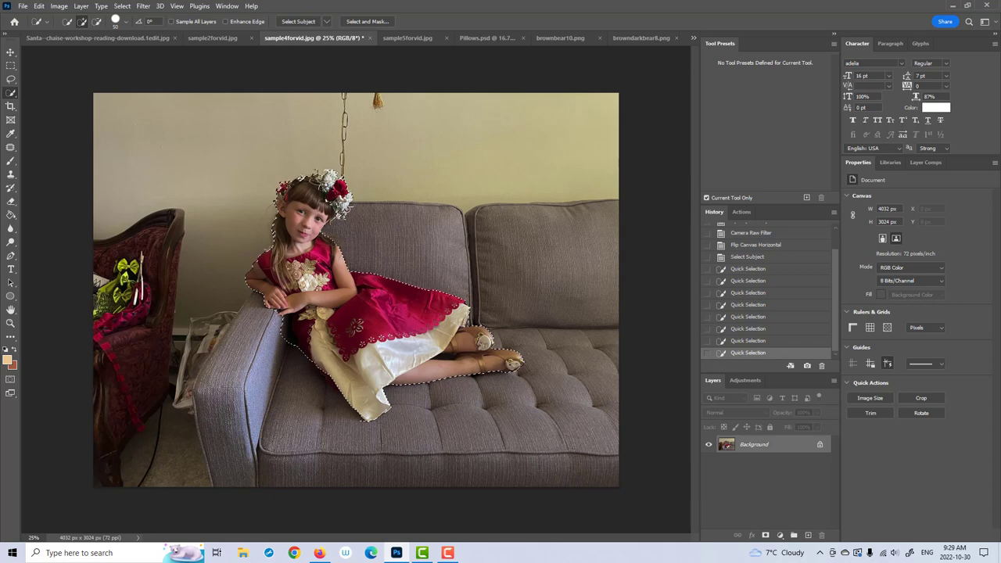
click(309, 179)
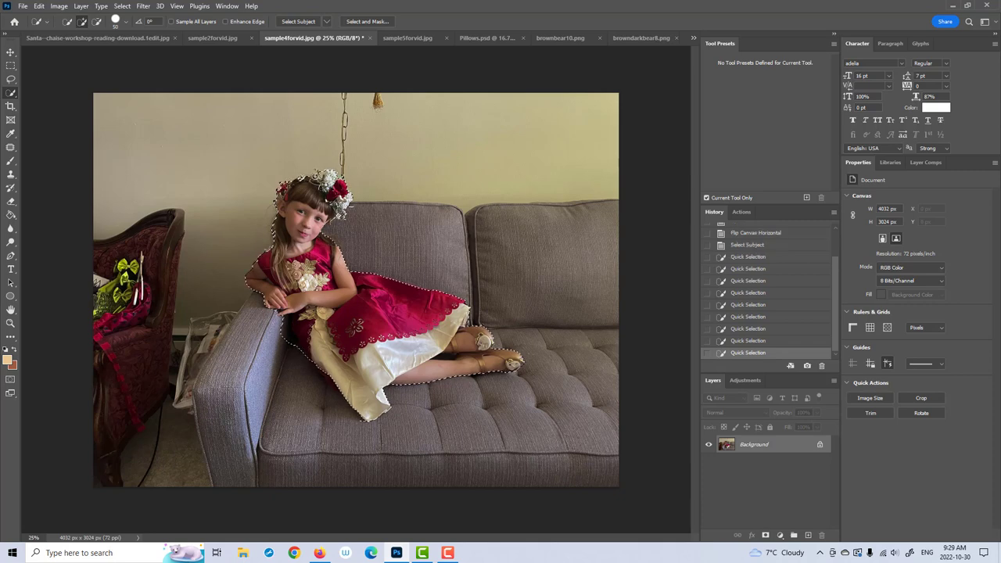
click(283, 190)
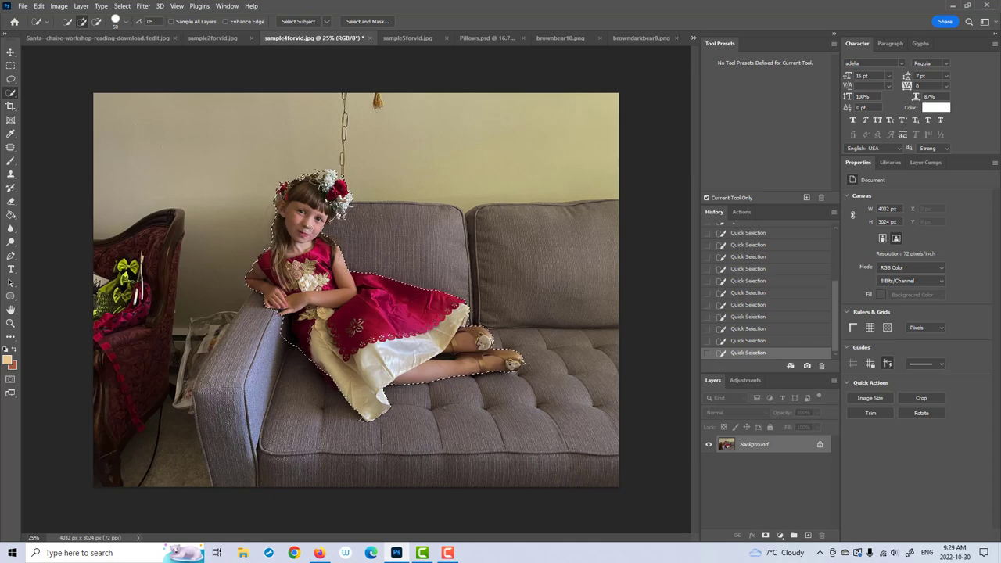
Step: Run Refine Hair on the selection in Select and Mask and output the girl as a masked layer
click(365, 22)
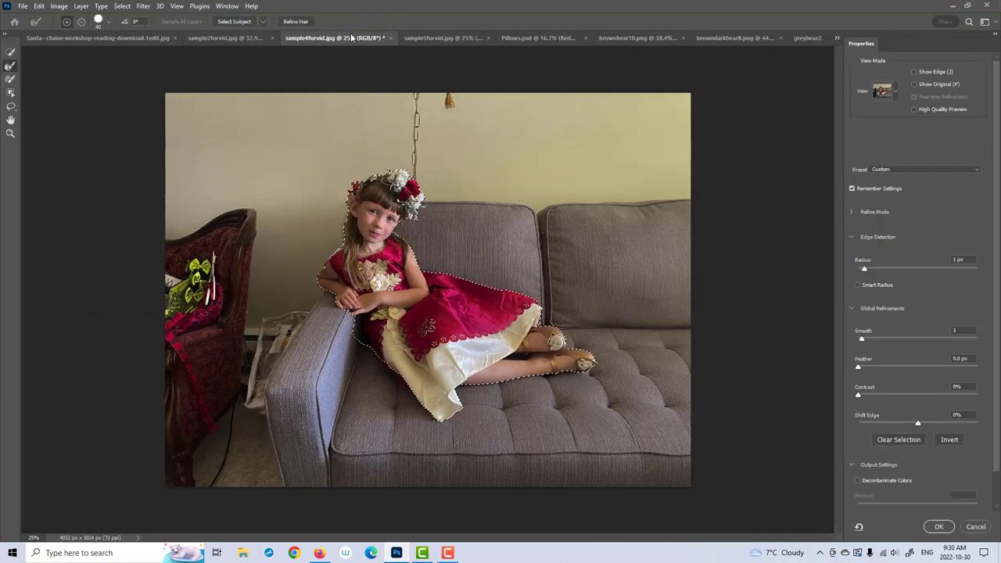
click(303, 21)
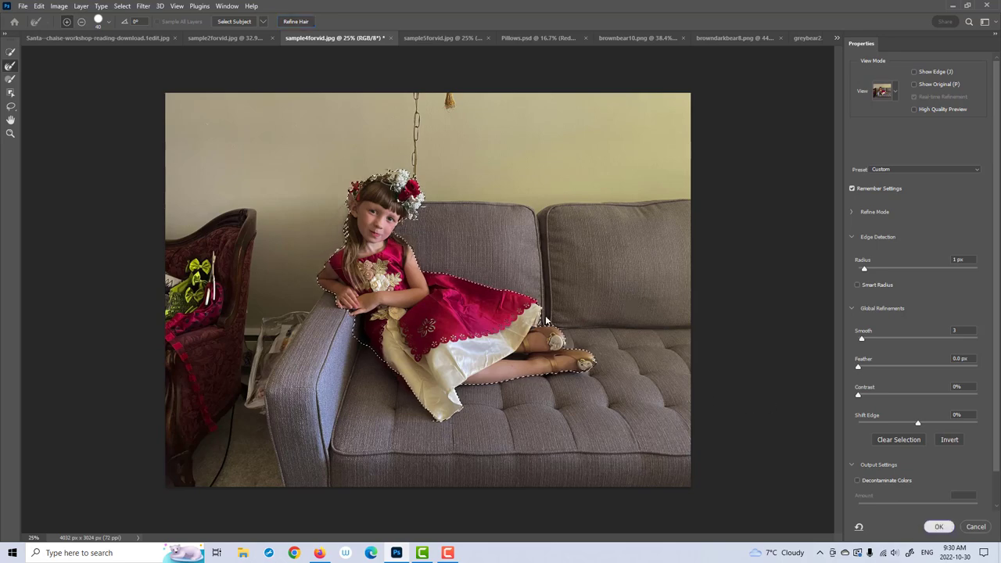
key(Return)
Step: Copy the masked girl onto the chaise beside Santa and try scaling her down to about 73%
click(10, 53)
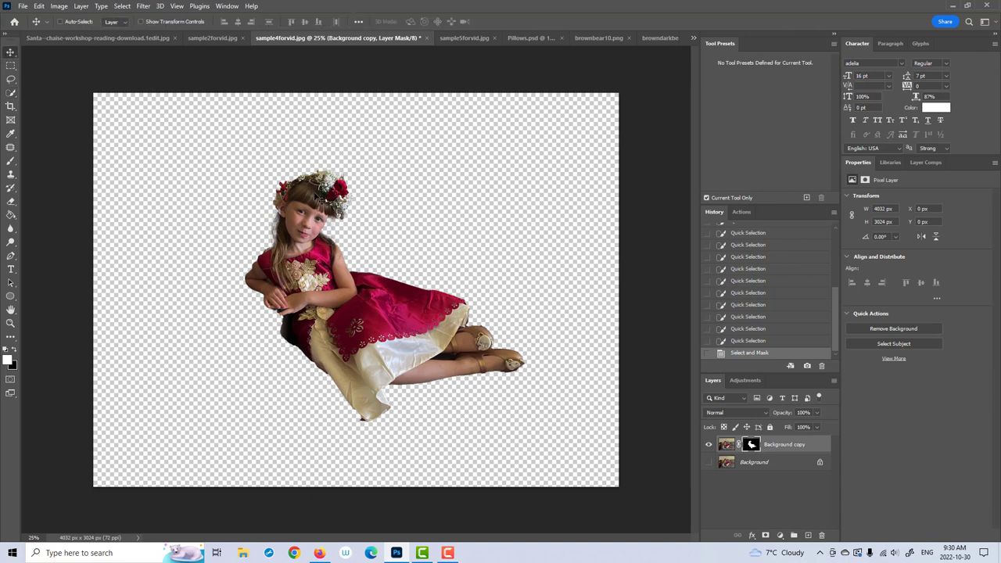
drag(295, 190, 238, 319)
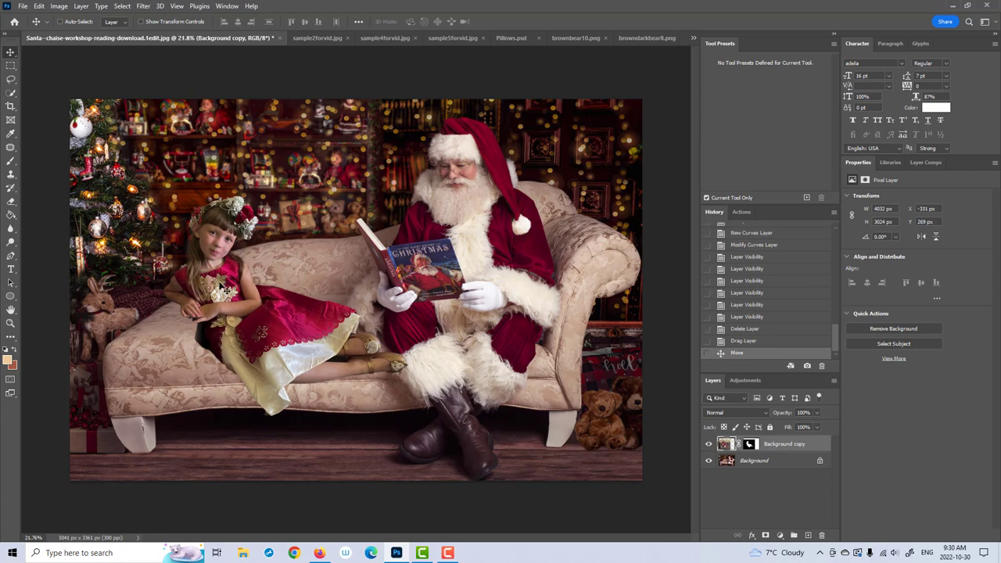
key(ctrl+t)
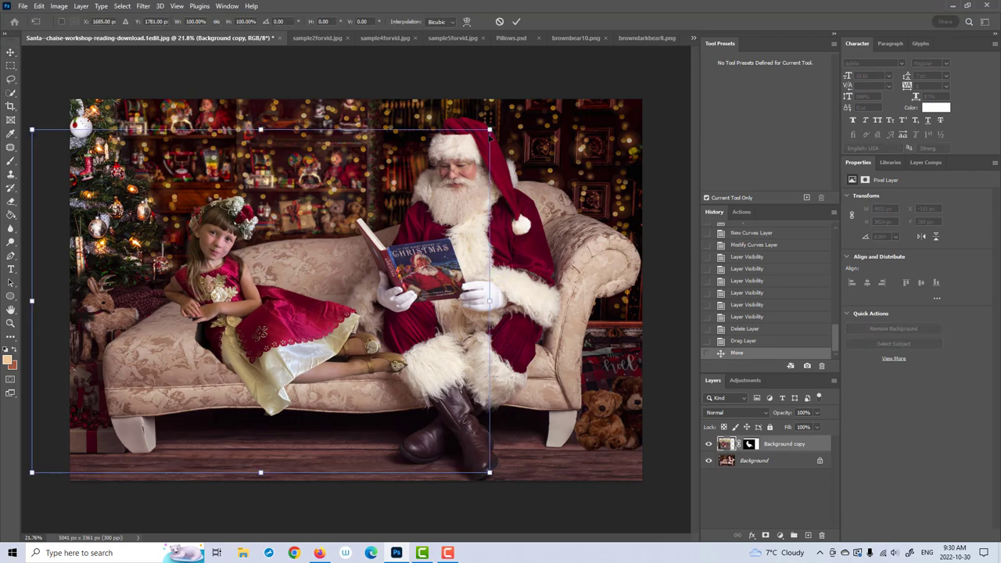
drag(489, 130, 387, 207)
drag(234, 350, 270, 285)
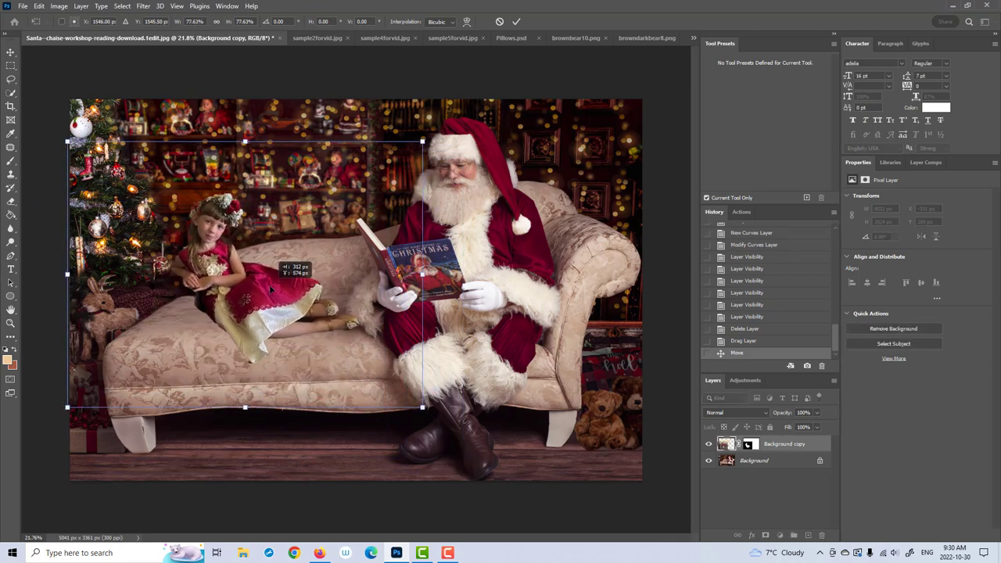
drag(421, 142, 402, 156)
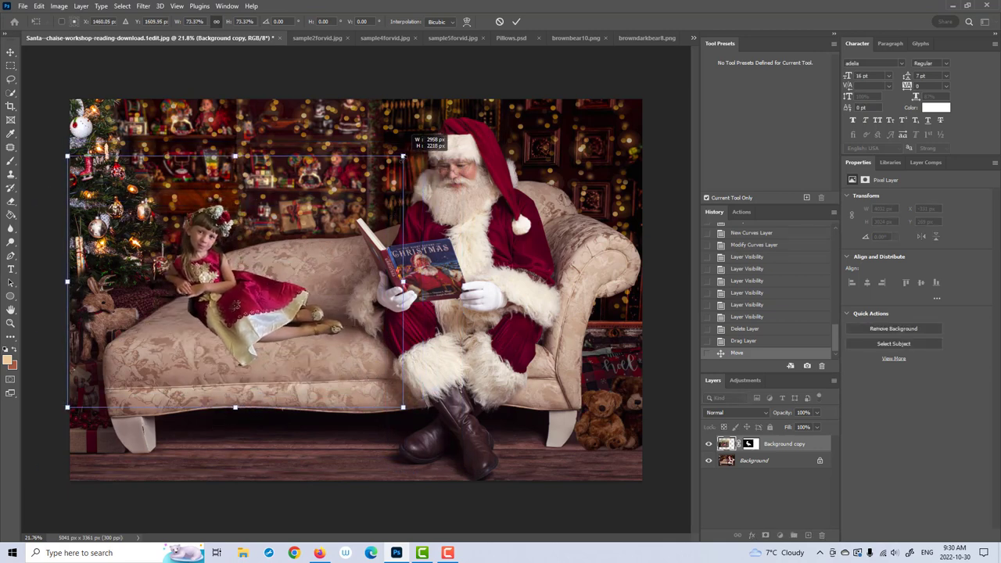
click(499, 22)
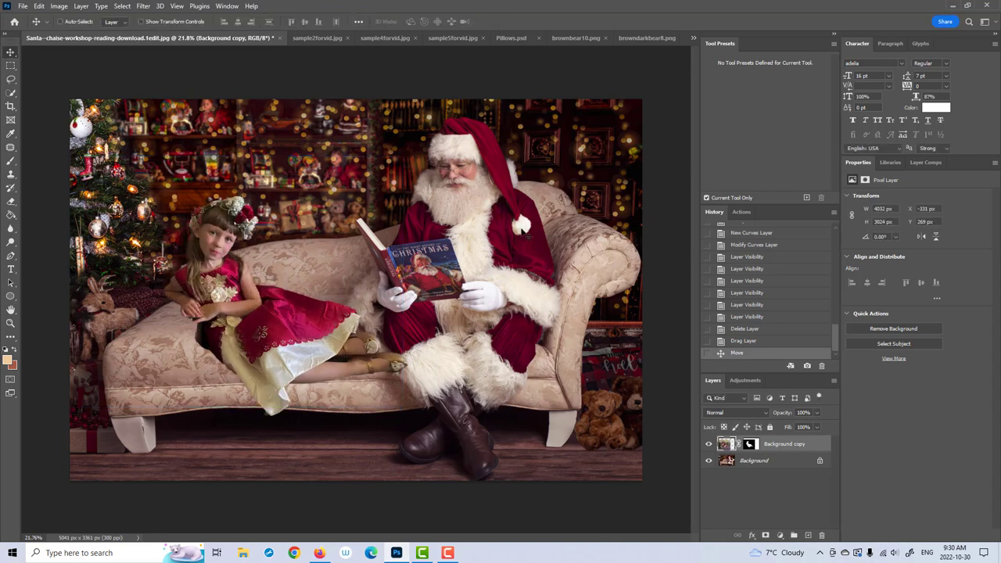
Step: Delete the girl layer from the Santa document and revert sample4forvid.jpg to its Flip Canvas Horizontal history state
drag(770, 448, 821, 535)
click(311, 42)
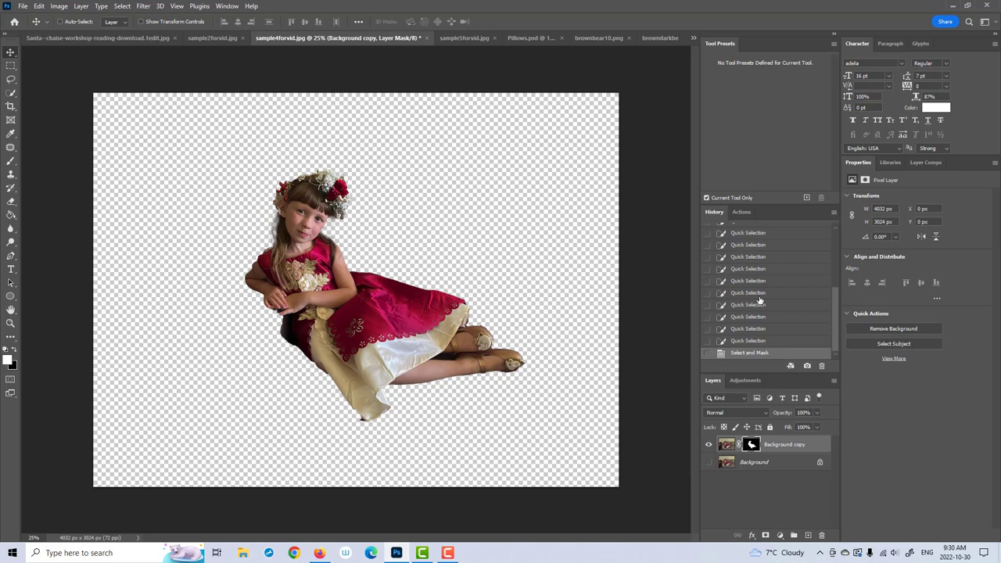
scroll(764, 262, up, 5)
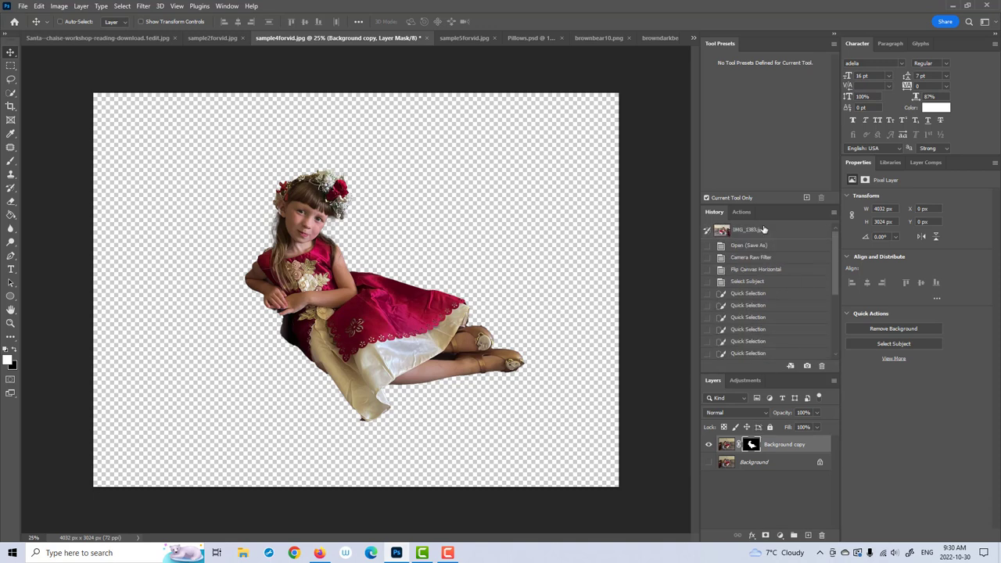
click(764, 231)
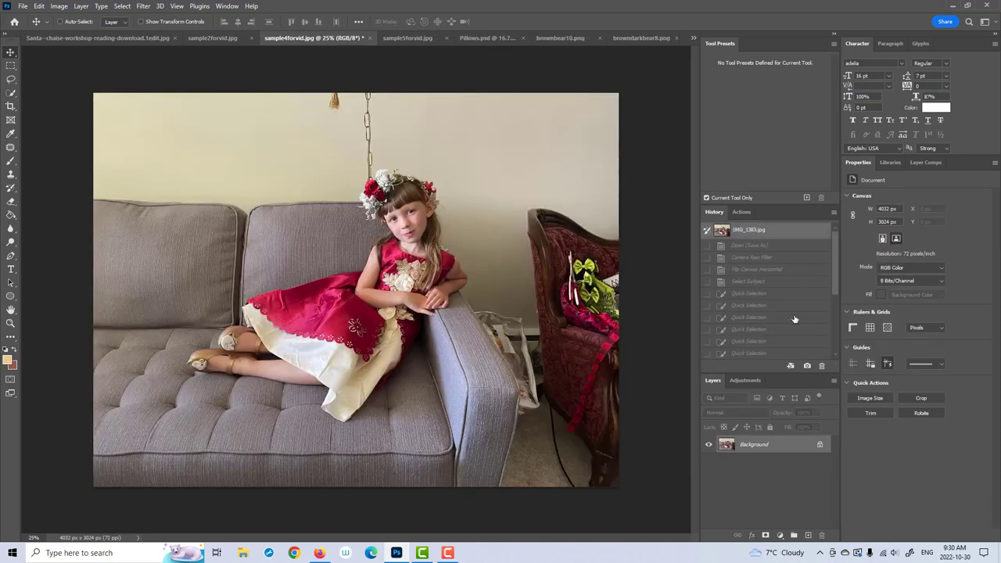
click(777, 293)
click(769, 281)
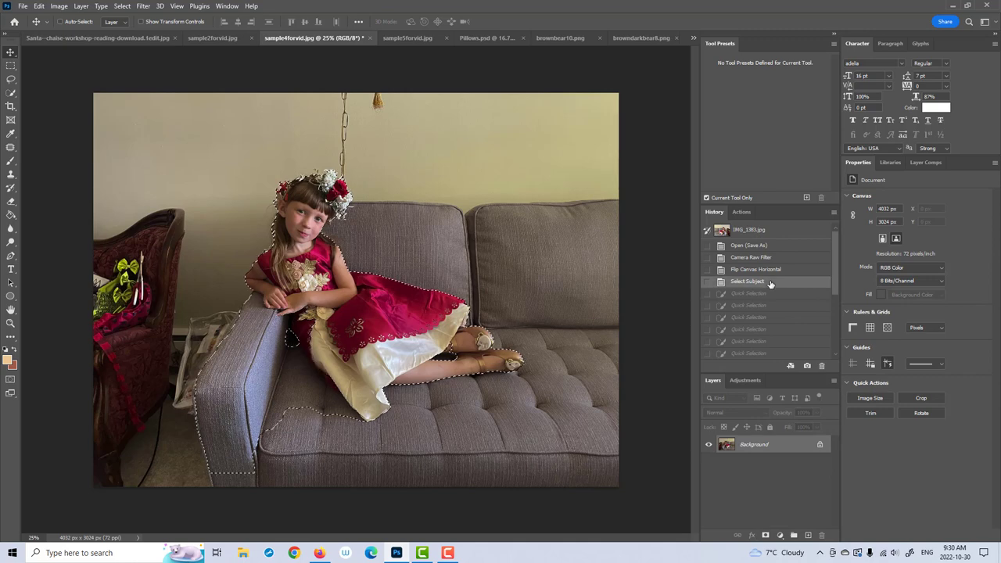
click(770, 270)
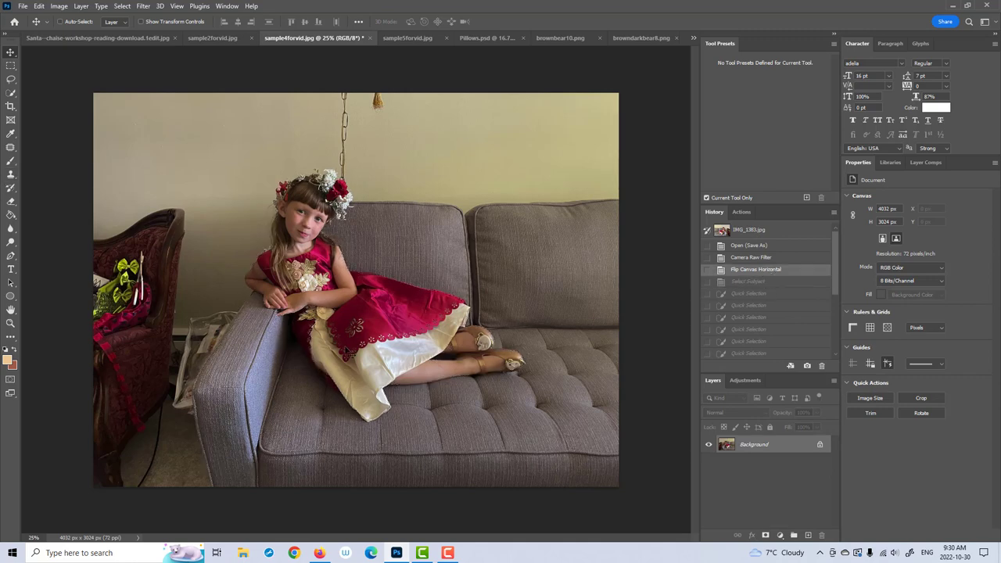
Step: Add a new empty layer above the Background in sample4forvid.jpg
click(154, 39)
click(320, 39)
click(11, 161)
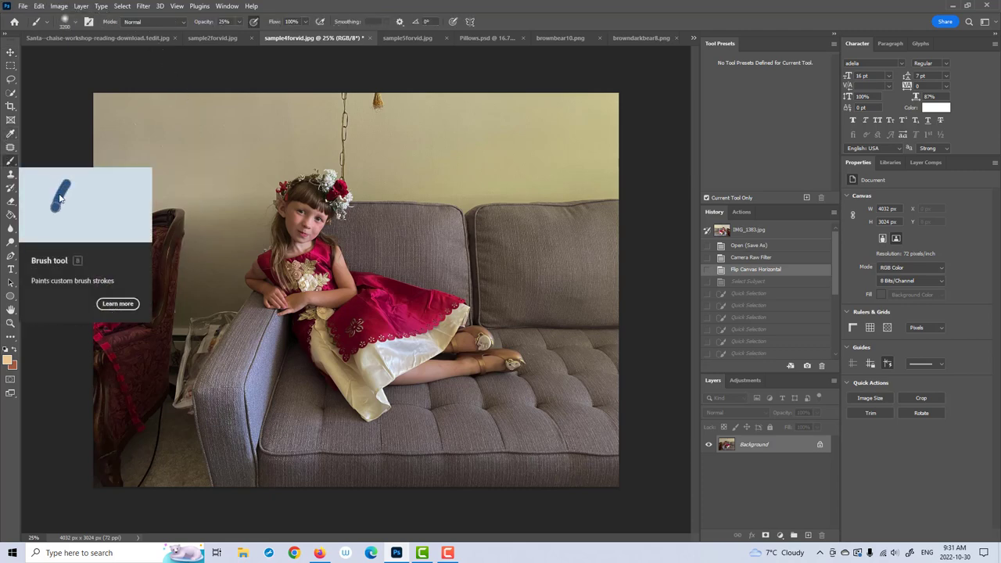
click(808, 536)
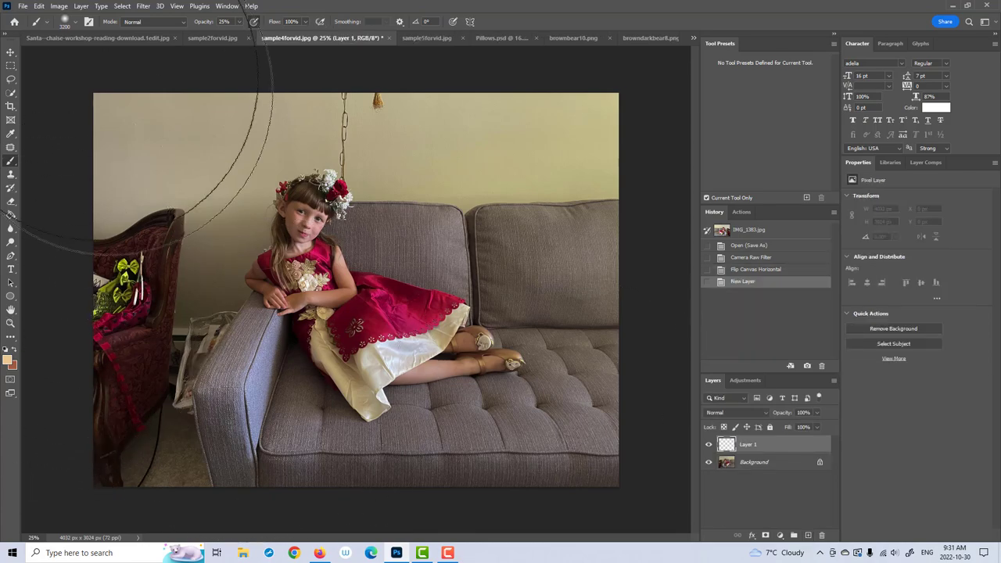
Step: Set the foreground colour to a slightly lighter shade of the tone sampled from the chaise seat in the Santa document
click(79, 36)
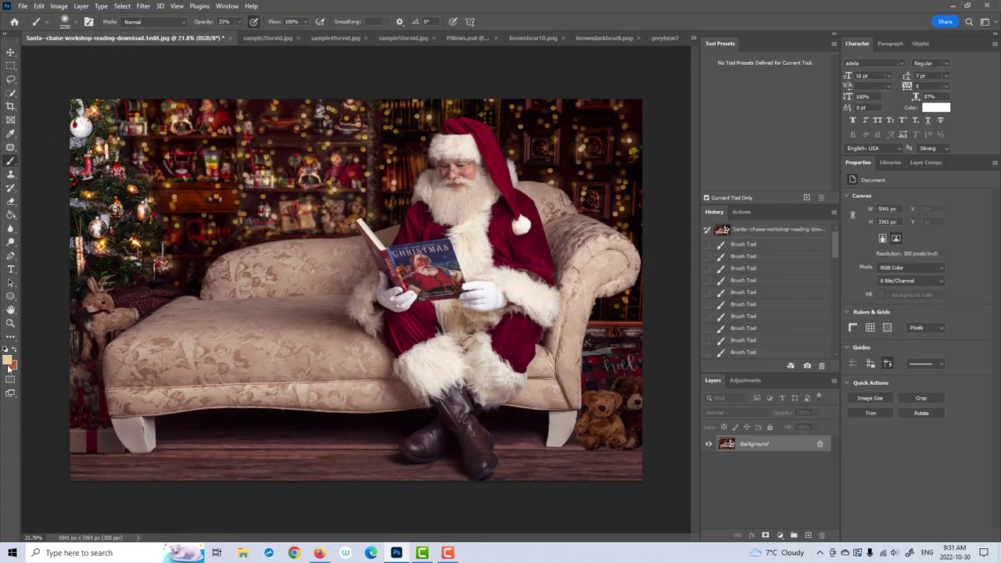
click(8, 360)
click(254, 332)
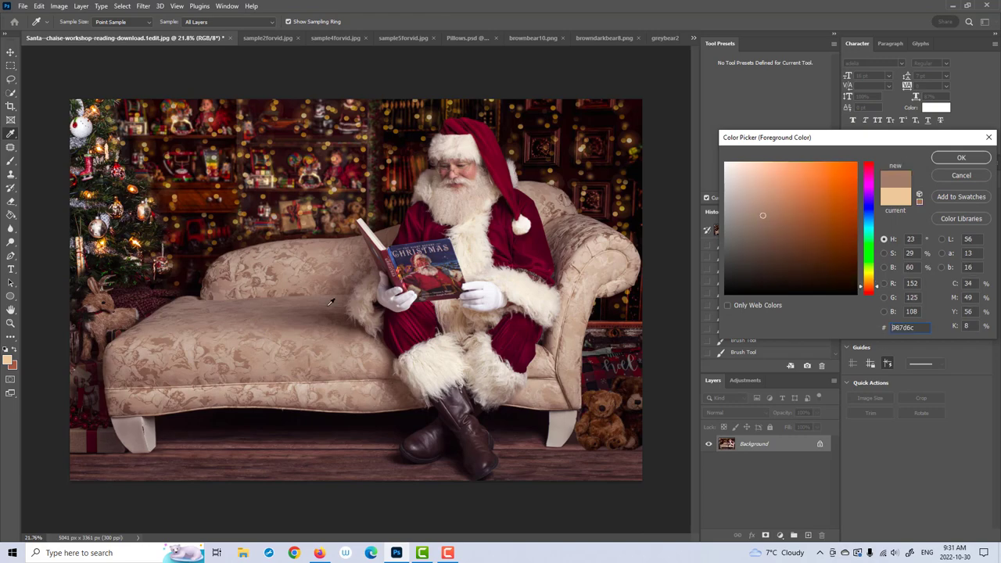
click(763, 202)
click(961, 157)
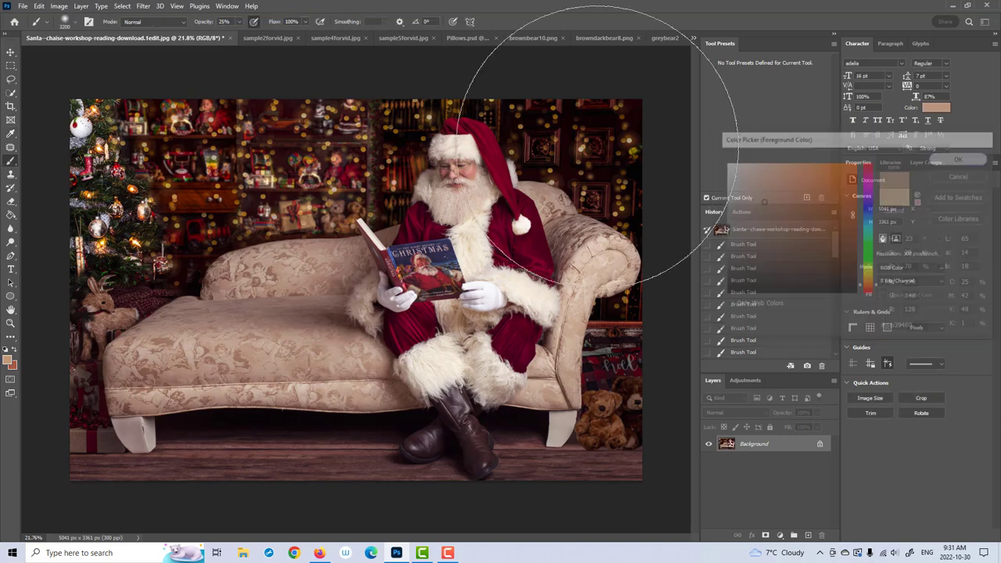
Step: Fill the empty layer in sample4forvid.jpg with the sampled chaise foreground colour using the Paint Bucket
click(324, 39)
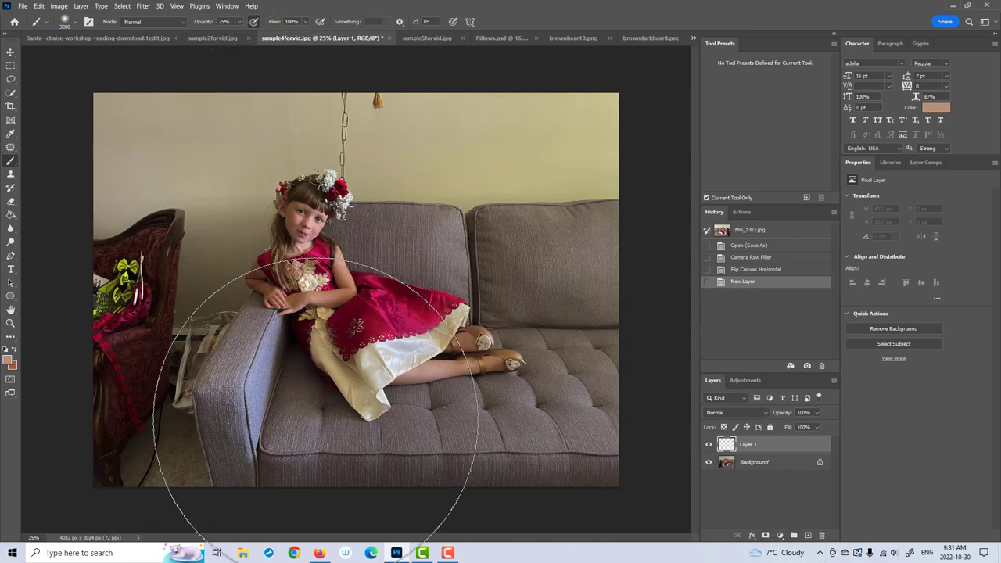
click(10, 216)
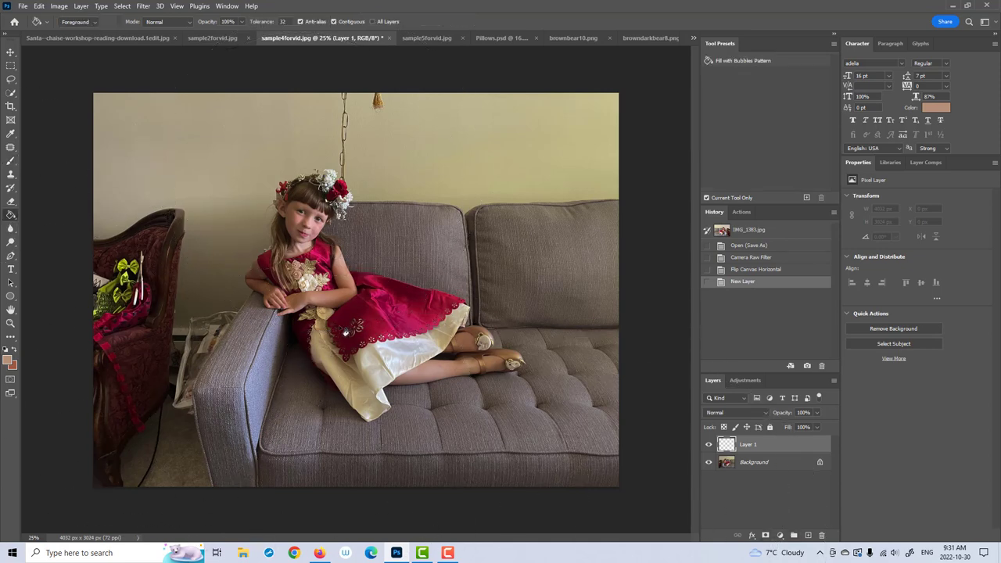
click(347, 328)
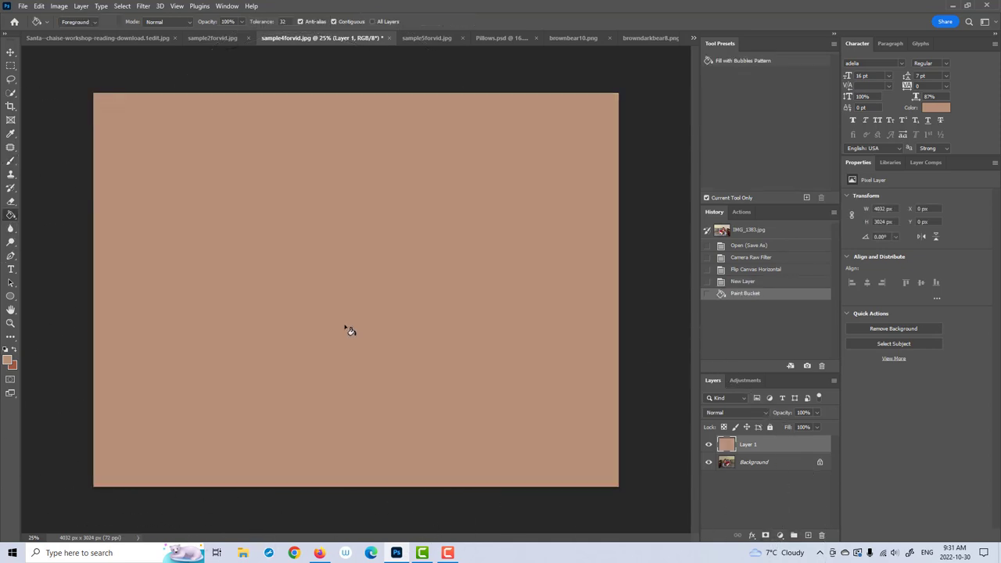
Step: Add a hide-all black mask to the colour-filled layer and set its blending mode to Color
alt+click(766, 536)
click(751, 415)
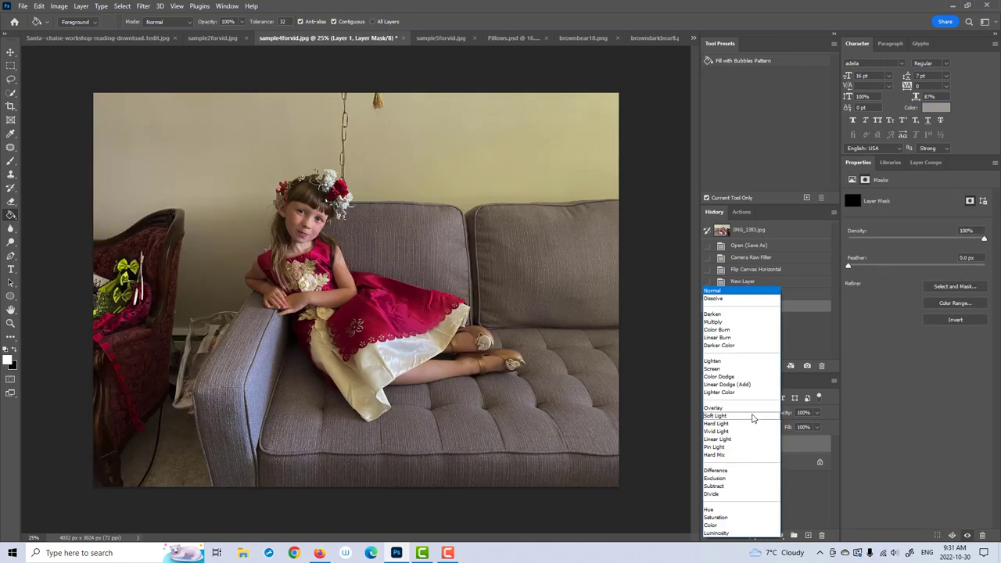
click(741, 526)
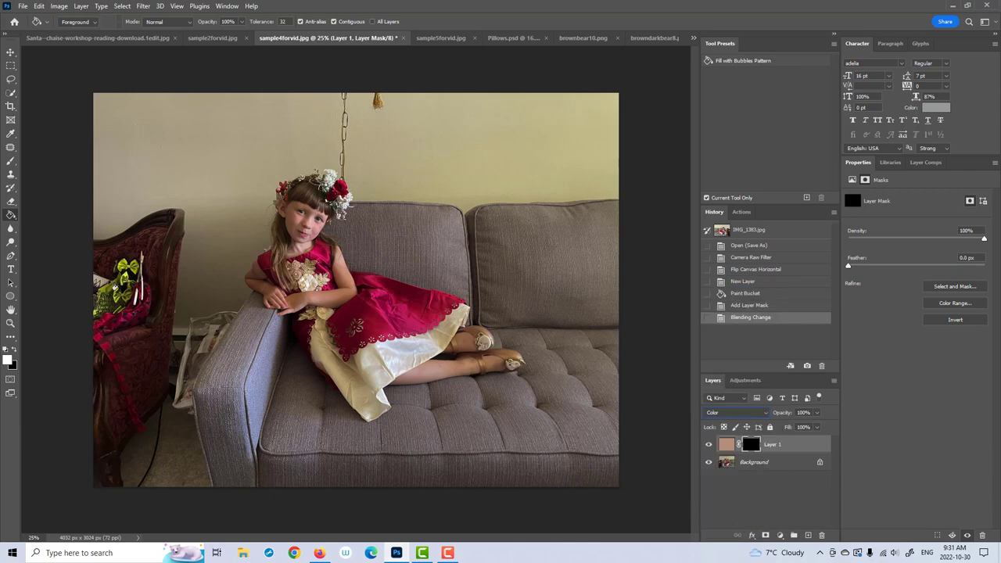
Step: Reduce the brush to 90 px and paint white on the mask at 25% opacity over the sofa beside the dress
click(11, 160)
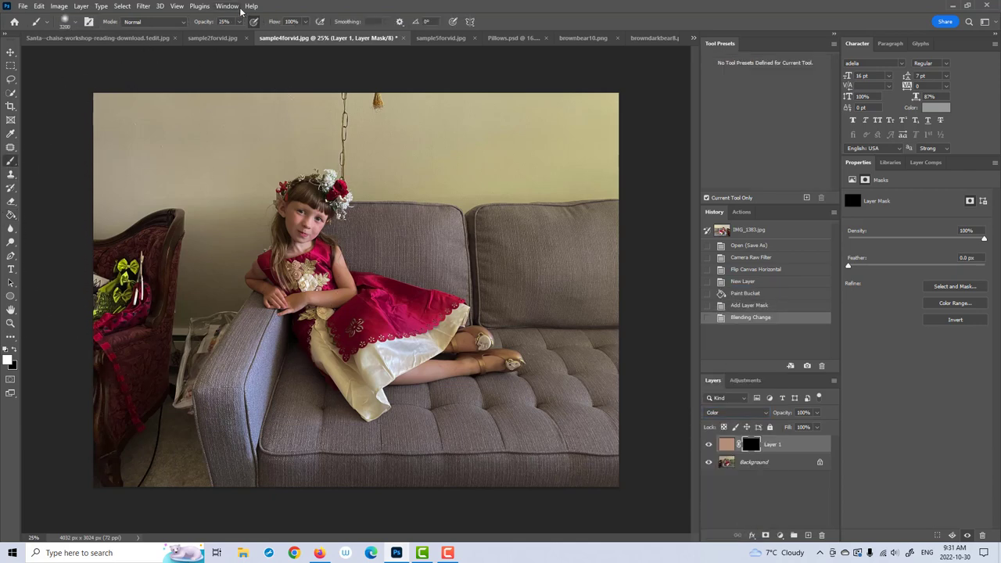
key(bracketleft)
key(bracketleft)
key(bracketleft)
key(bracketleft)
key(bracketleft)
key(bracketleft)
key(bracketleft)
key(bracketleft)
key(bracketleft)
key(bracketleft)
key(bracketleft)
key(bracketleft)
key(bracketleft)
key(bracketleft)
key(bracketleft)
key(bracketleft)
key(bracketleft)
key(bracketleft)
key(bracketleft)
key(bracketleft)
key(bracketleft)
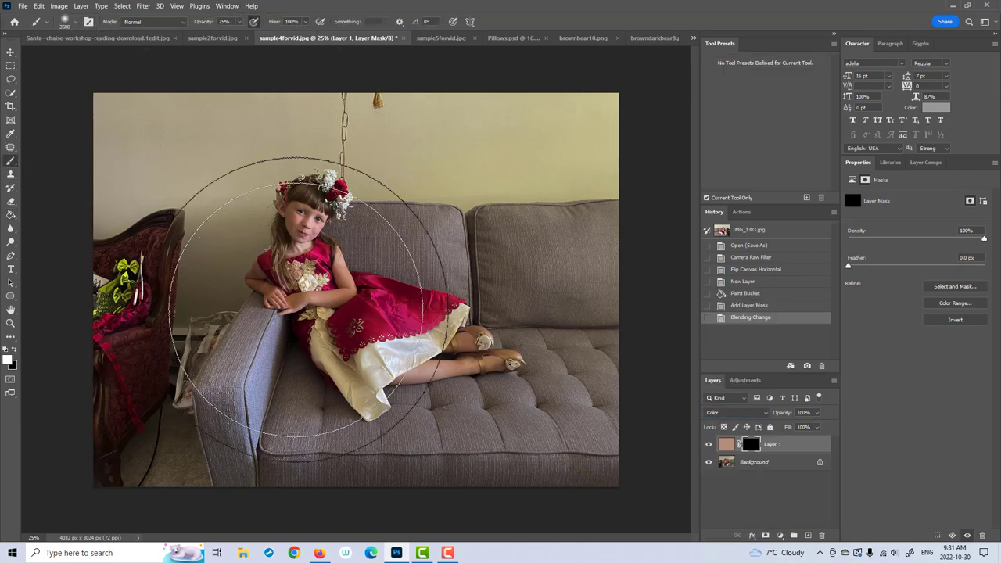
drag(305, 369, 284, 340)
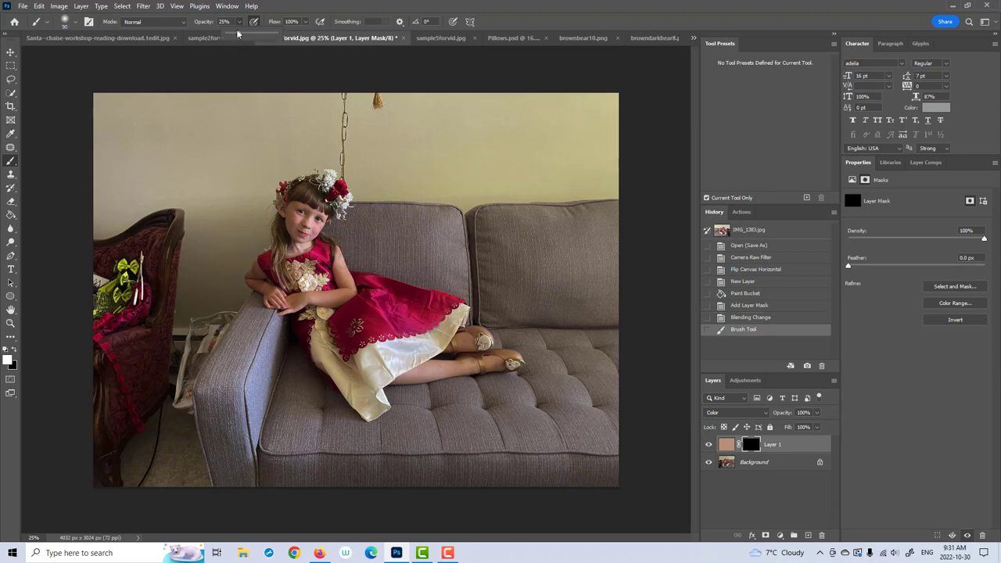
Step: Set the brush opacity to 56% and paint the mask along the sofa seat around the dress hem up to the armrest
key(5)
key(6)
drag(398, 391, 390, 392)
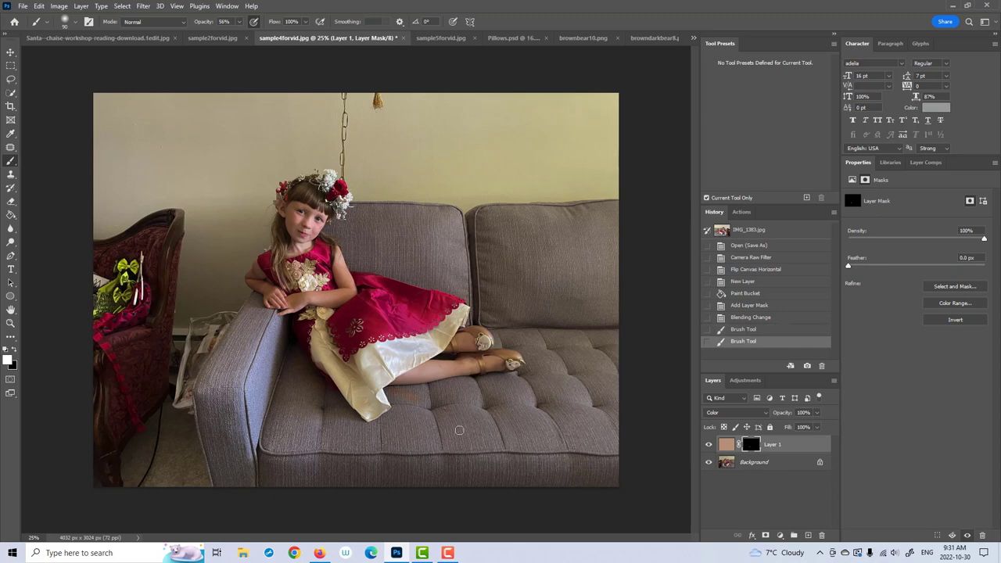
key(bracketright)
key(bracketright)
drag(389, 393, 278, 316)
Step: Paint the chaise tint onto the sofa armrest just below the girl's arms with a smaller brush
key(bracketleft)
key(bracketleft)
key(bracketleft)
key(bracketleft)
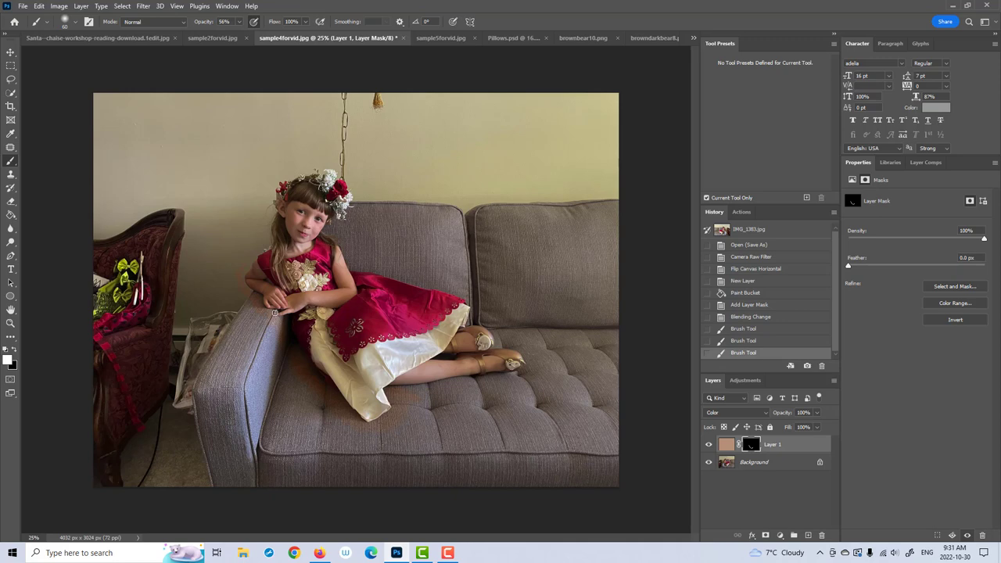
click(264, 325)
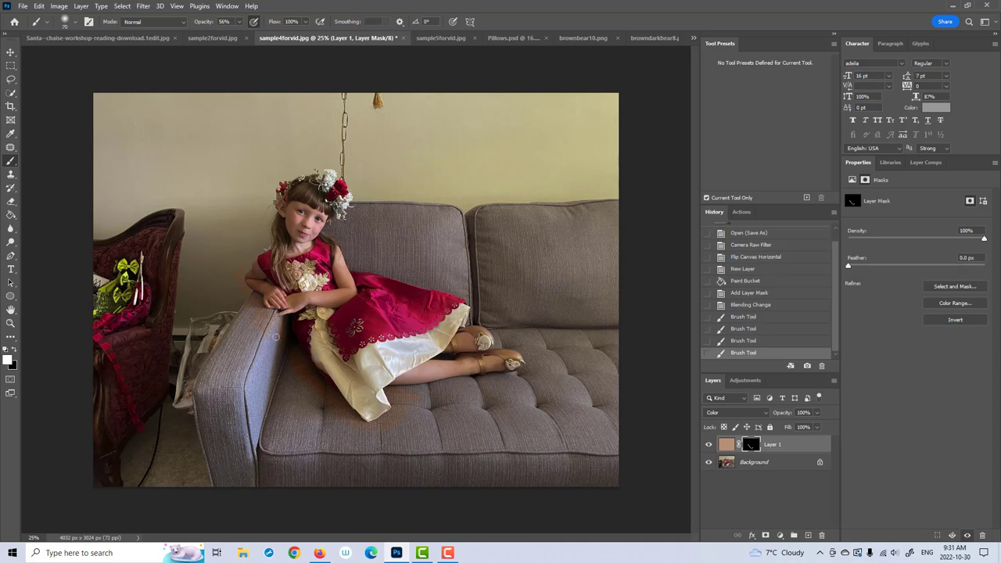
Step: Paint white on Layer 1's mask with a larger brush to add the warm tint to the sofa arm and the seat beside the girl
key(bracketright)
key(bracketright)
key(bracketright)
key(bracketright)
key(bracketright)
click(267, 330)
key(bracketleft)
key(bracketleft)
key(bracketleft)
key(bracketleft)
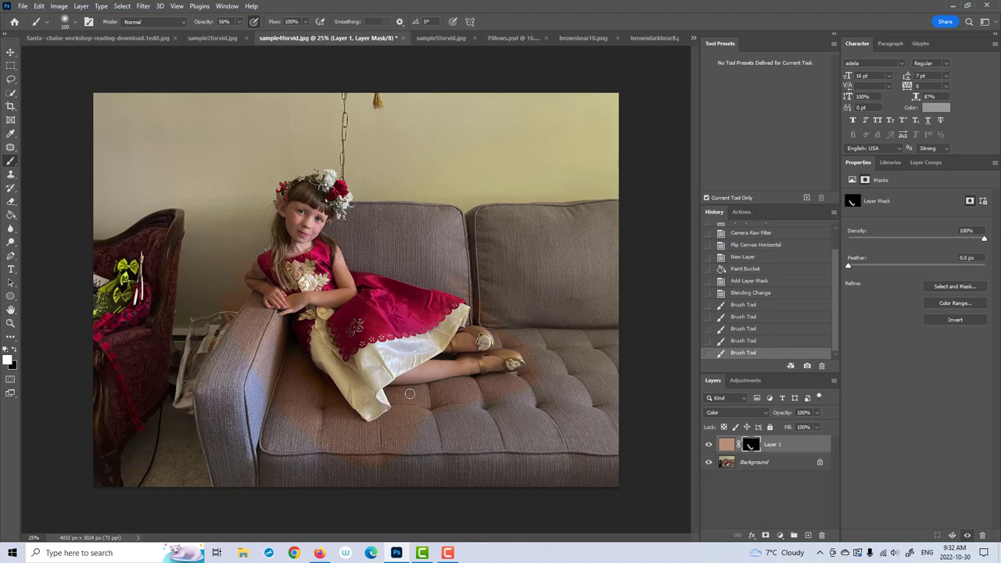
Step: Paint white on Layer 1's mask at 56% opacity to extend the warm tint over the seat and backrest around the dress
drag(410, 394, 432, 283)
key(bracketright)
key(bracketright)
key(bracketright)
key(bracketleft)
key(bracketleft)
key(bracketleft)
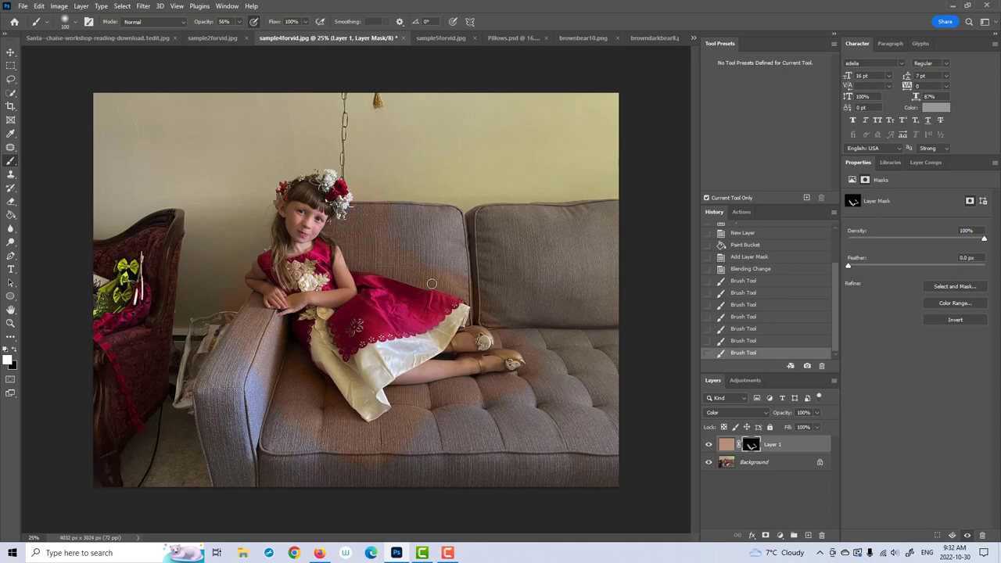
drag(432, 284, 380, 209)
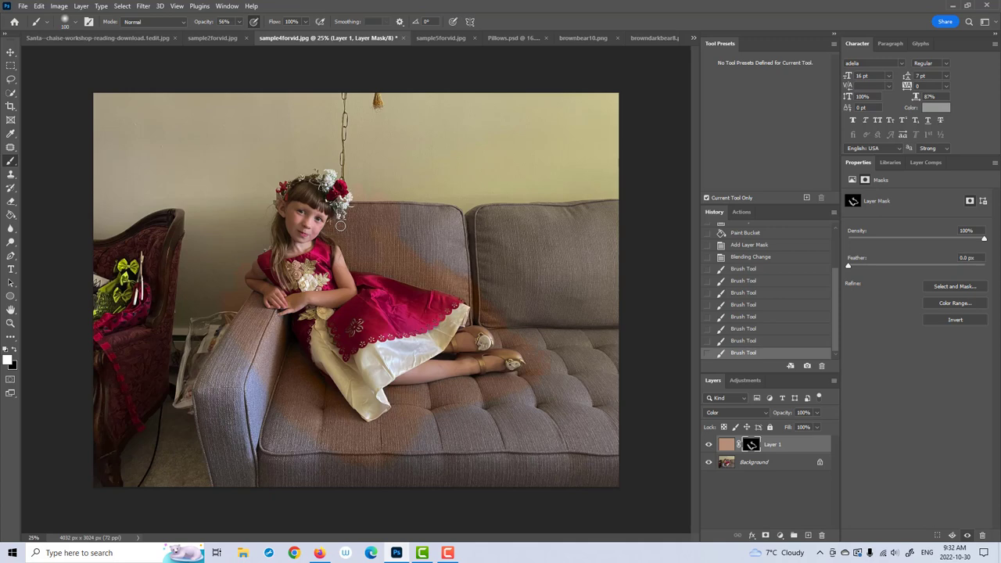
click(340, 226)
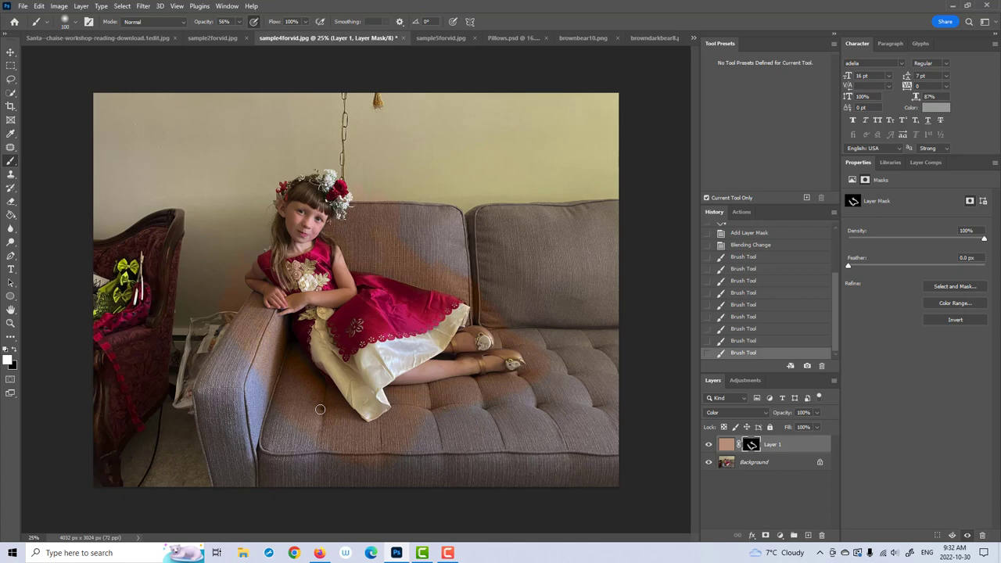
click(320, 409)
Step: Flatten the image and make an automatic selection of the girl with Select Subject
click(81, 7)
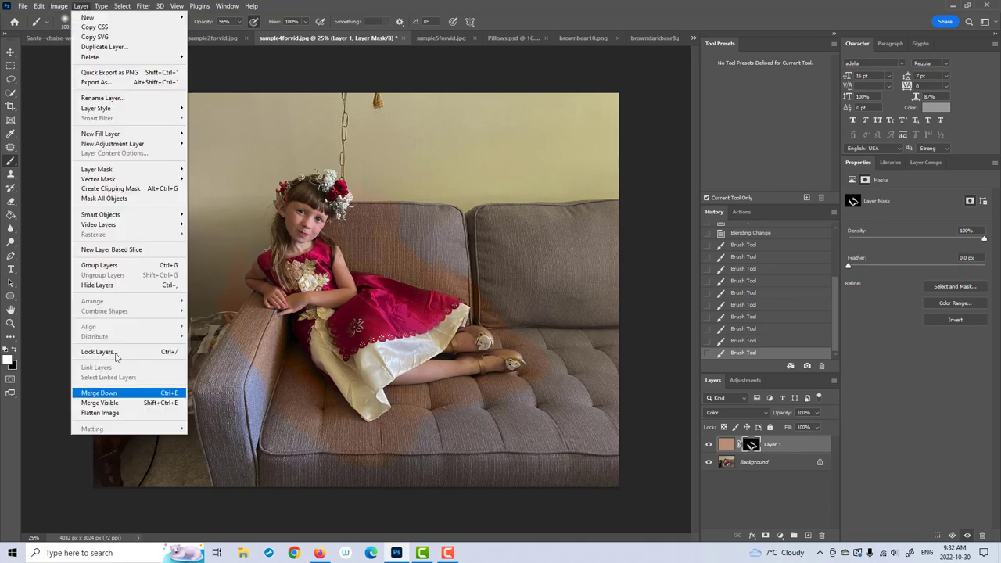
click(117, 412)
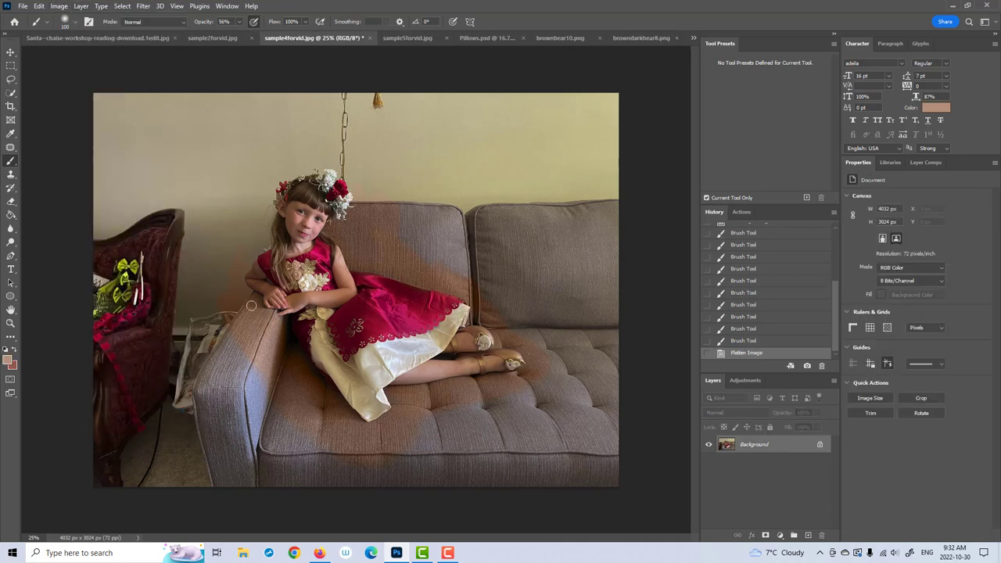
click(11, 93)
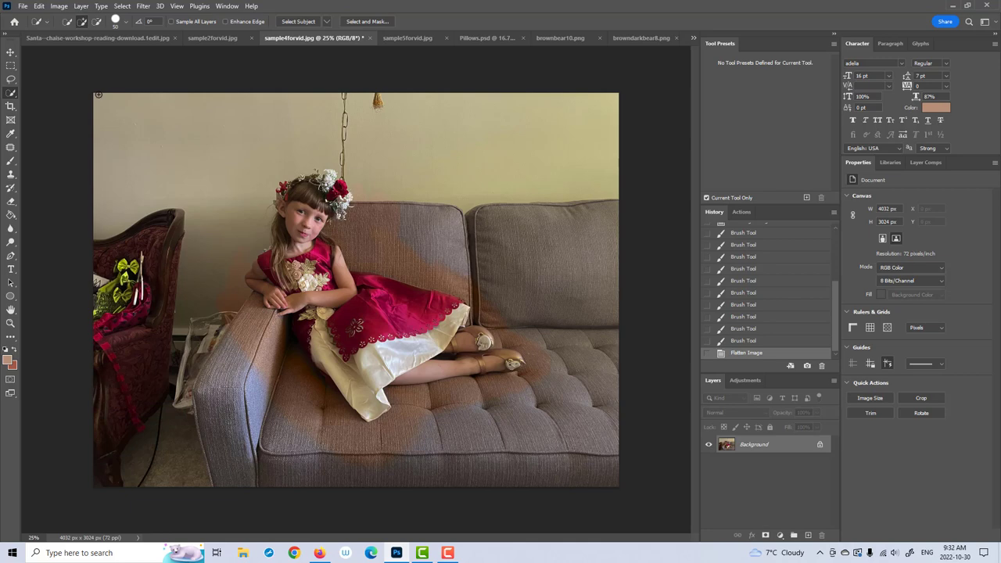
click(295, 23)
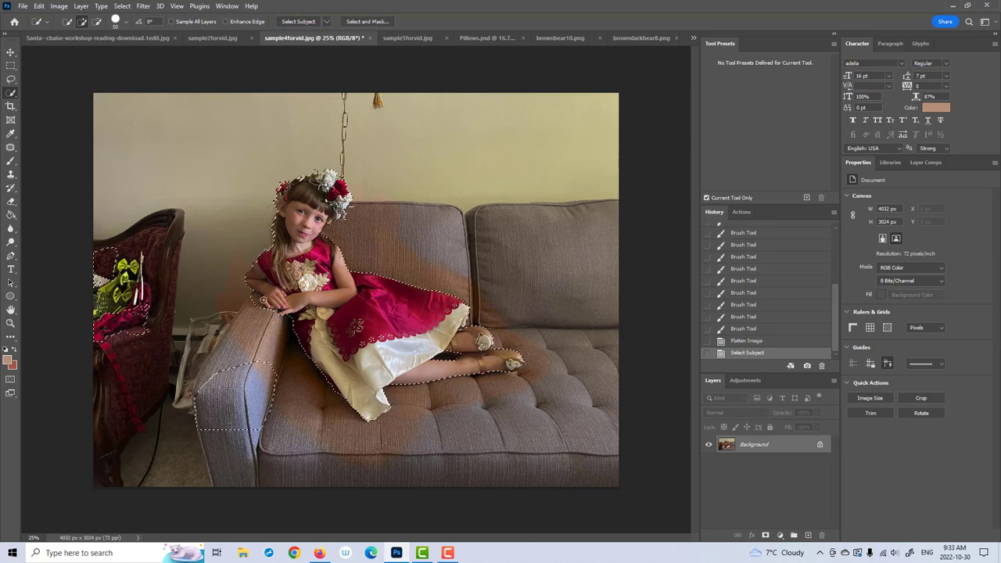
Step: Subtract the chair and sofa arm areas from the selection, and cut the girl out onto a masked layer using Refine Hair in Select and Mask
mouse_move(262, 425)
mouse_down()
mouse_move(220, 389)
mouse_move(203, 431)
mouse_move(204, 372)
mouse_move(209, 391)
mouse_move(193, 408)
mouse_up()
mouse_move(144, 313)
mouse_down()
mouse_move(145, 331)
mouse_move(145, 305)
mouse_move(109, 243)
mouse_up()
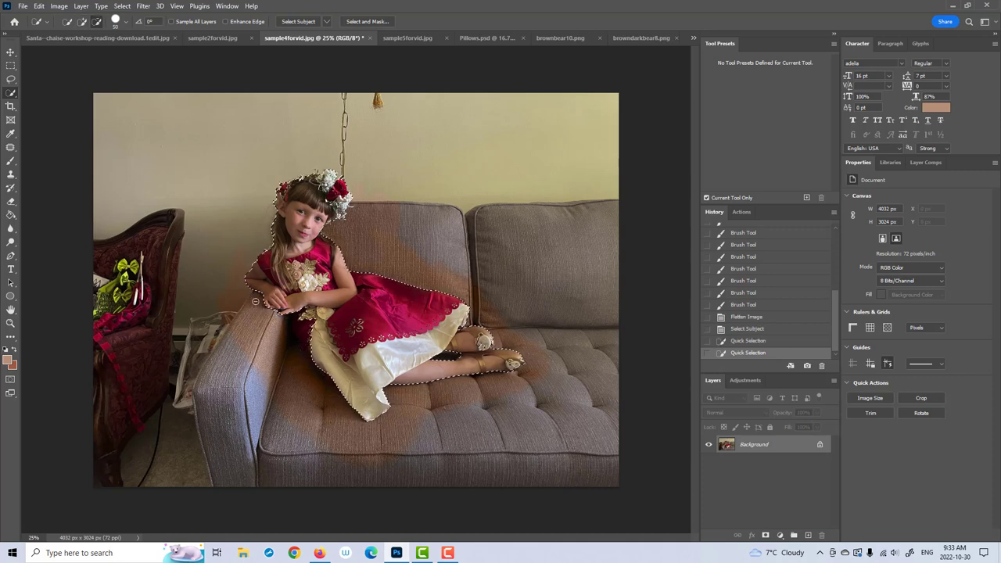
mouse_move(291, 312)
mouse_down()
mouse_move(304, 307)
mouse_move(296, 316)
mouse_move(318, 367)
mouse_move(283, 344)
mouse_up()
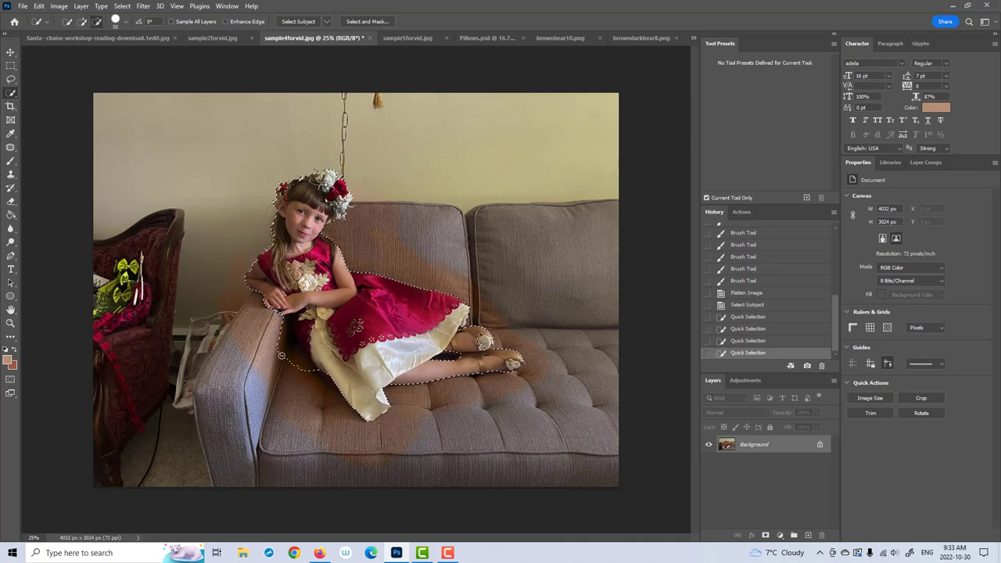
click(350, 22)
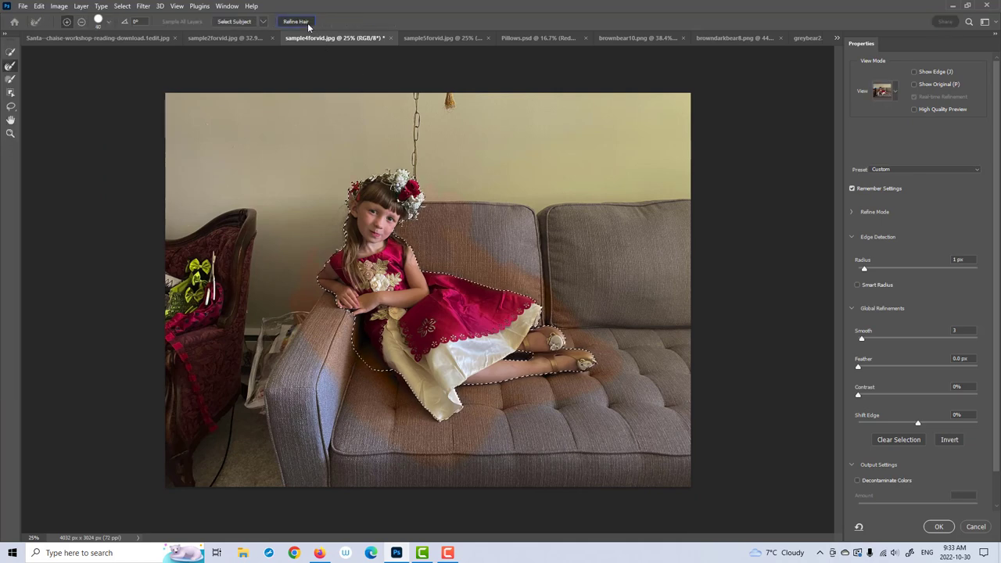
click(939, 528)
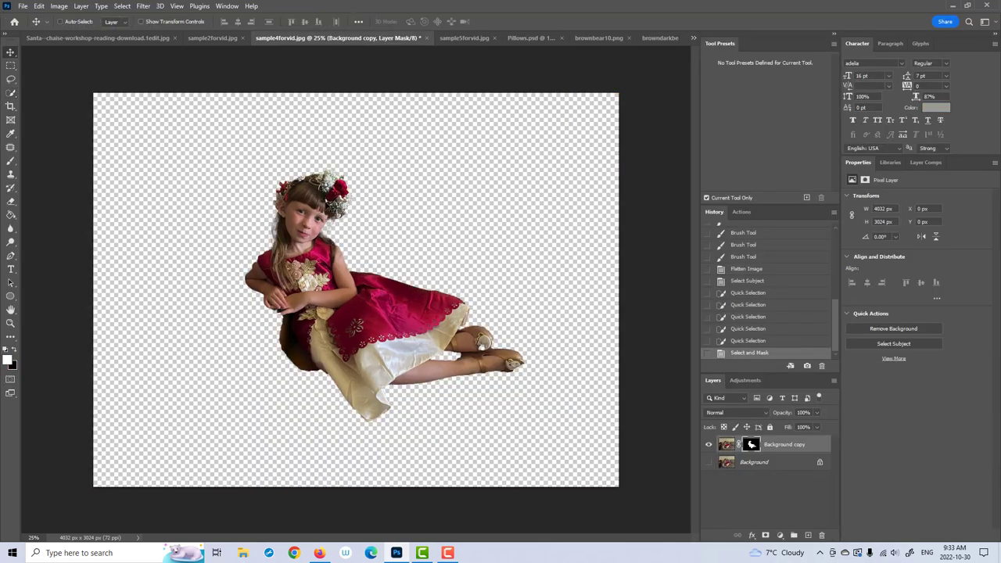
Step: Bring the cut-out girl's layer into the Santa chaise document and position her on the empty side of the chaise
drag(328, 188, 273, 215)
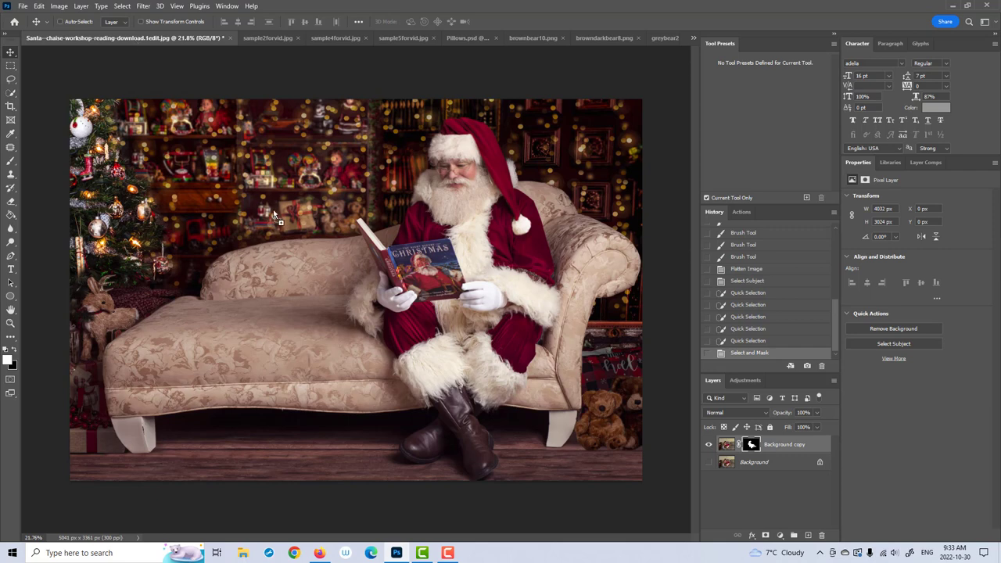
drag(288, 269, 247, 295)
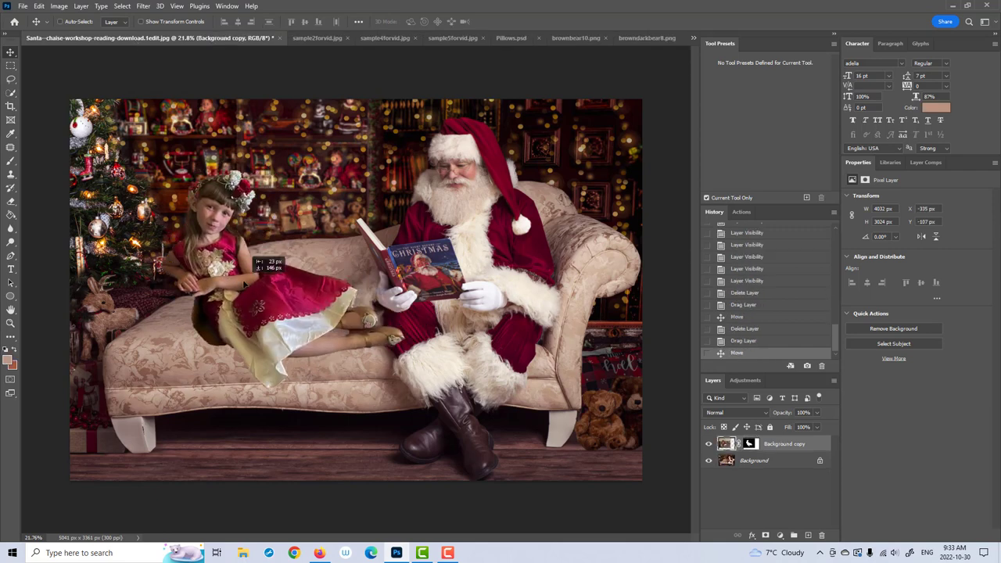
Step: Scale the girl to 89.43%, rotate her -2.44° and reposition her on the chaise with Free Transform
key(ctrl+t)
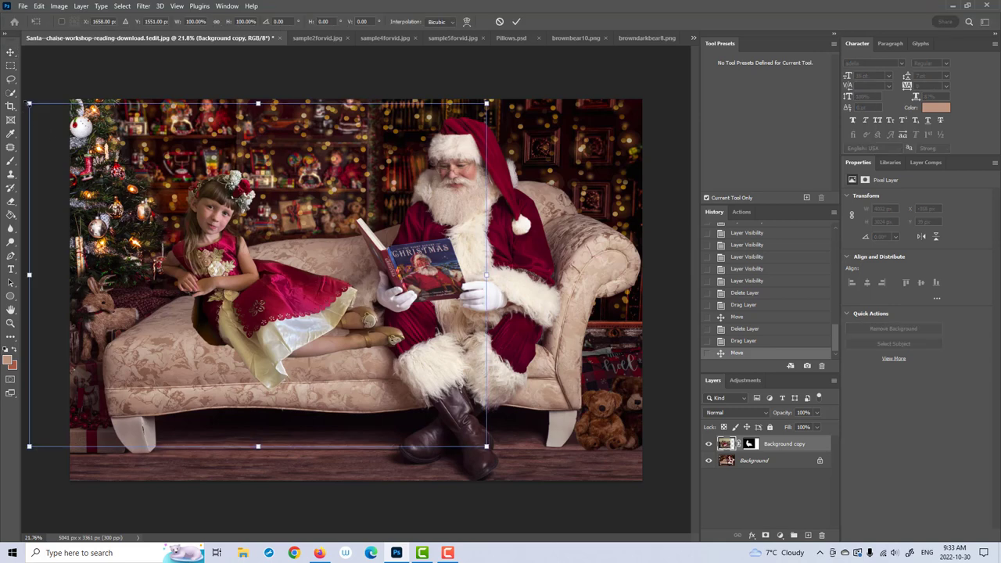
drag(29, 102, 77, 141)
drag(277, 261, 247, 249)
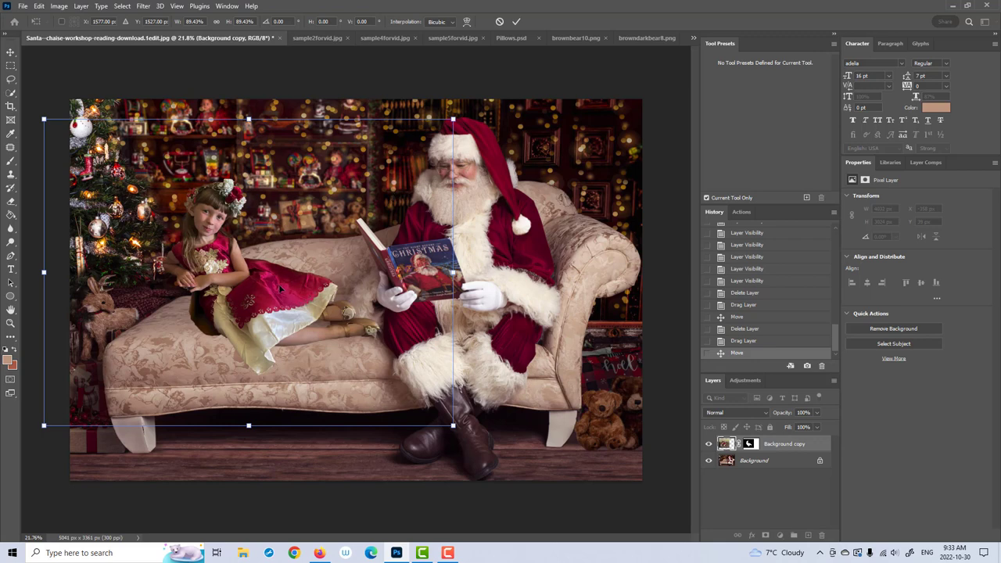
drag(301, 309, 309, 313)
drag(517, 341, 517, 327)
drag(307, 327, 297, 320)
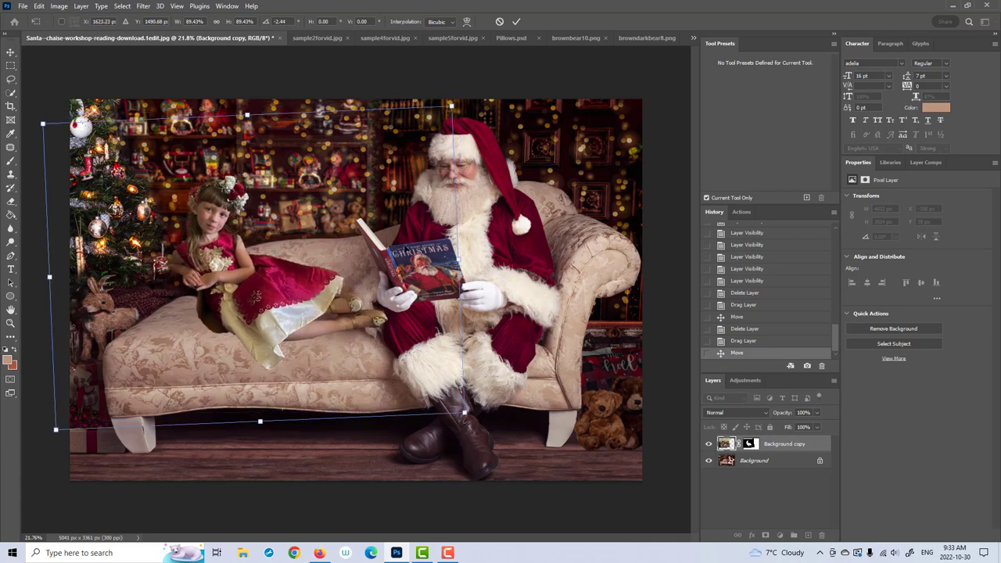
click(516, 21)
Step: Show the Background layer in sample4forvid.jpg to view the original photo, and return to the Santa chaise document
click(382, 38)
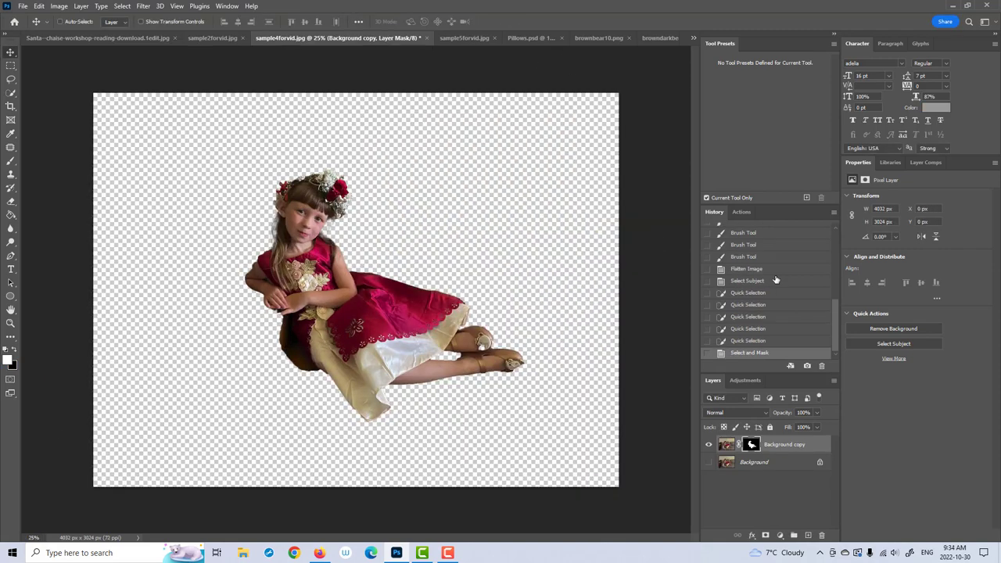
click(709, 462)
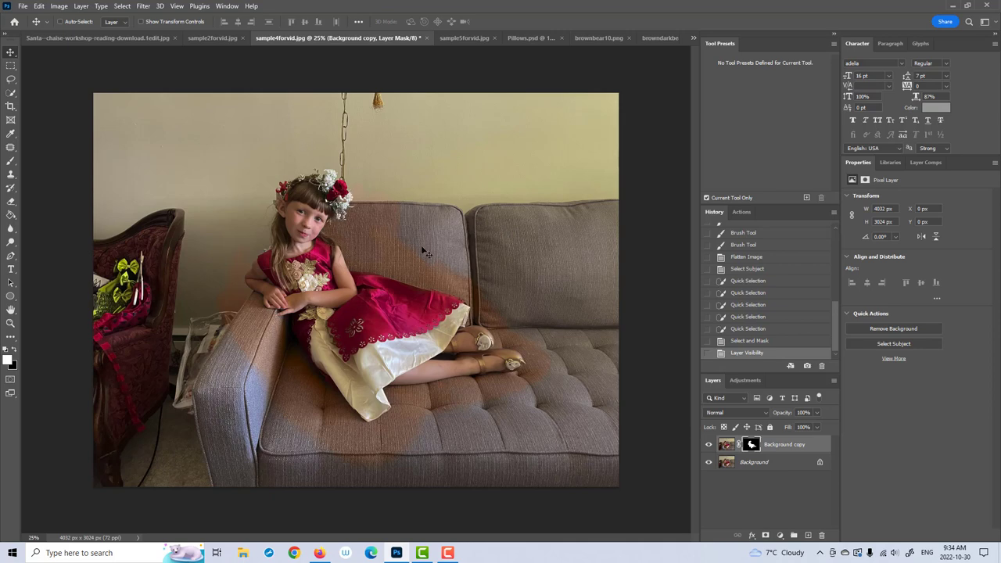
click(91, 37)
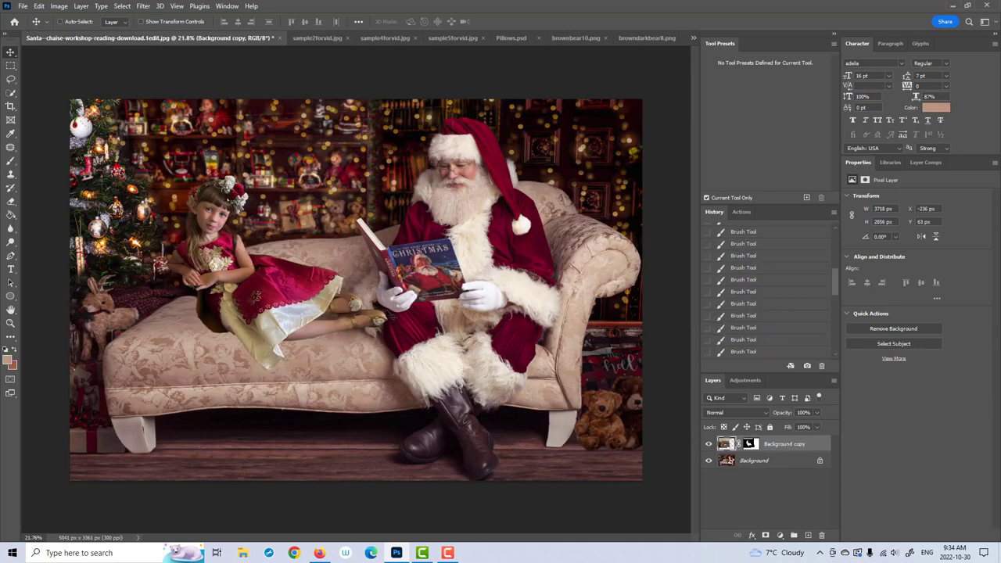
Step: Target the girl layer's mask and set up a soft round brush with black paint at 100% opacity
click(751, 443)
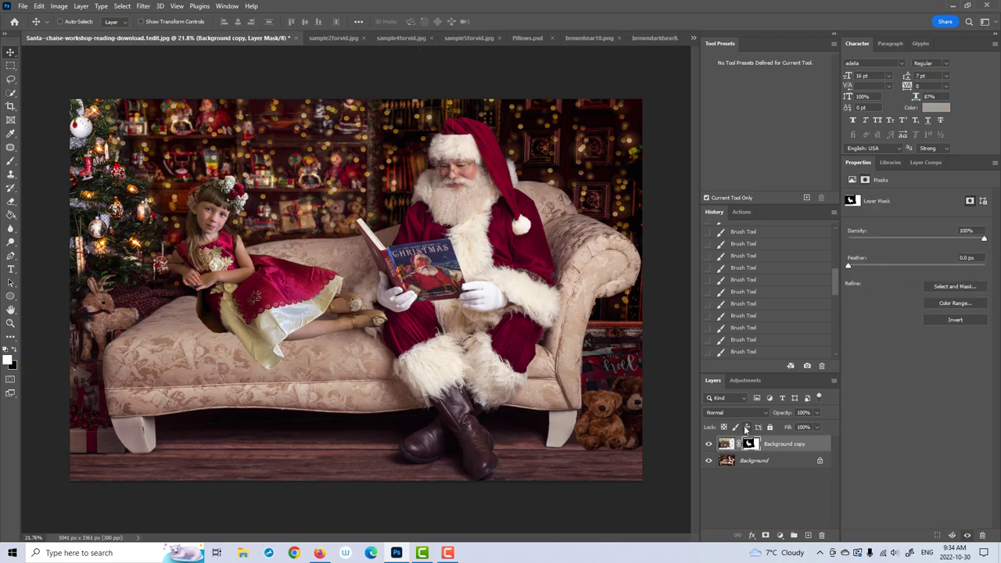
click(11, 323)
drag(305, 302, 372, 301)
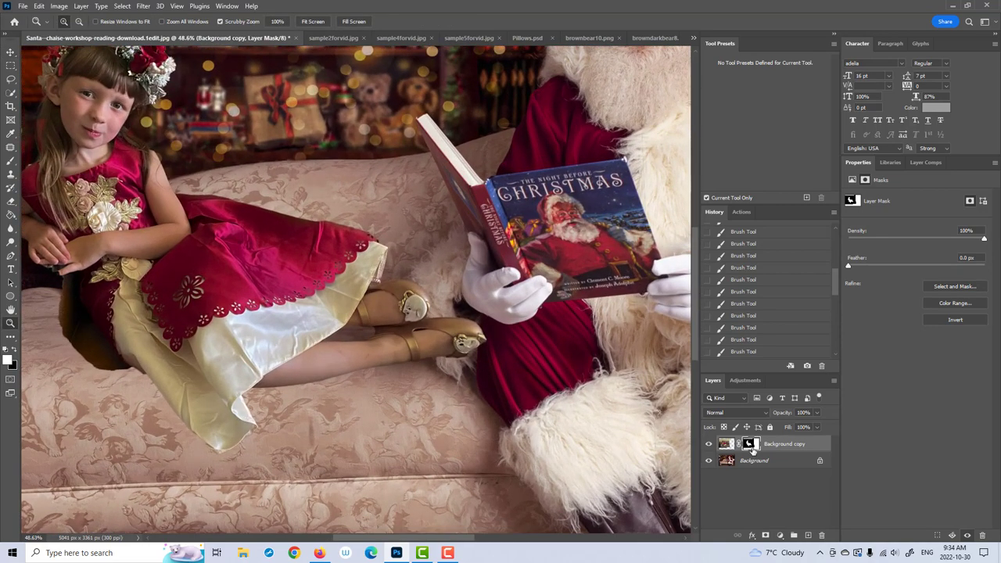
click(15, 351)
click(11, 160)
click(240, 22)
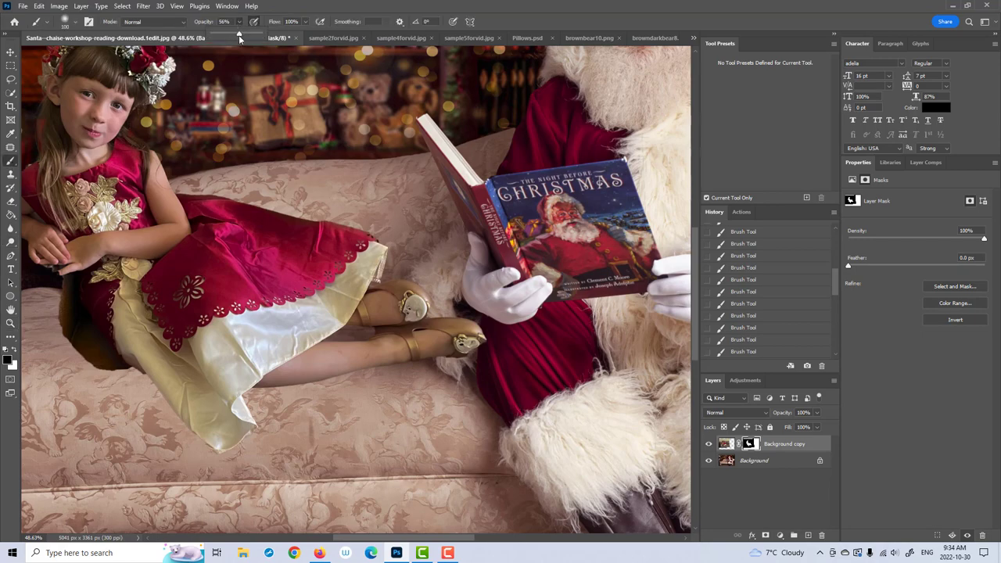
drag(242, 34, 336, 39)
click(77, 24)
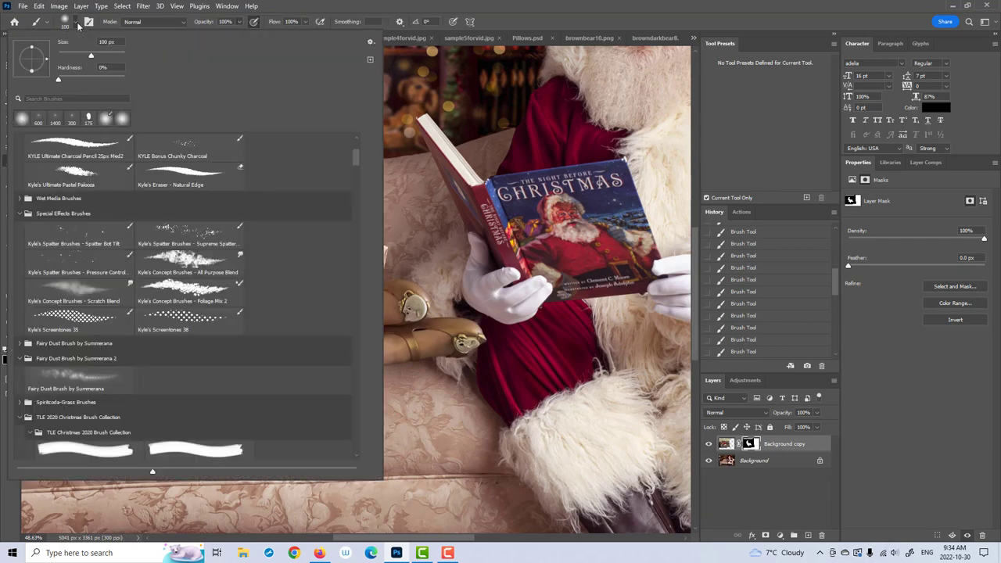
click(21, 118)
key(Return)
Step: Paint black on the mask over the girl's shoes so her feet tuck behind Santa's fur sleeve
mouse_move(441, 354)
mouse_down()
mouse_move(486, 333)
mouse_move(485, 345)
mouse_move(453, 348)
mouse_move(439, 331)
mouse_move(444, 346)
mouse_move(416, 281)
mouse_move(406, 303)
mouse_move(440, 352)
mouse_up()
key(ctrl+z)
key(ctrl+z)
key(ctrl+z)
key(ctrl+z)
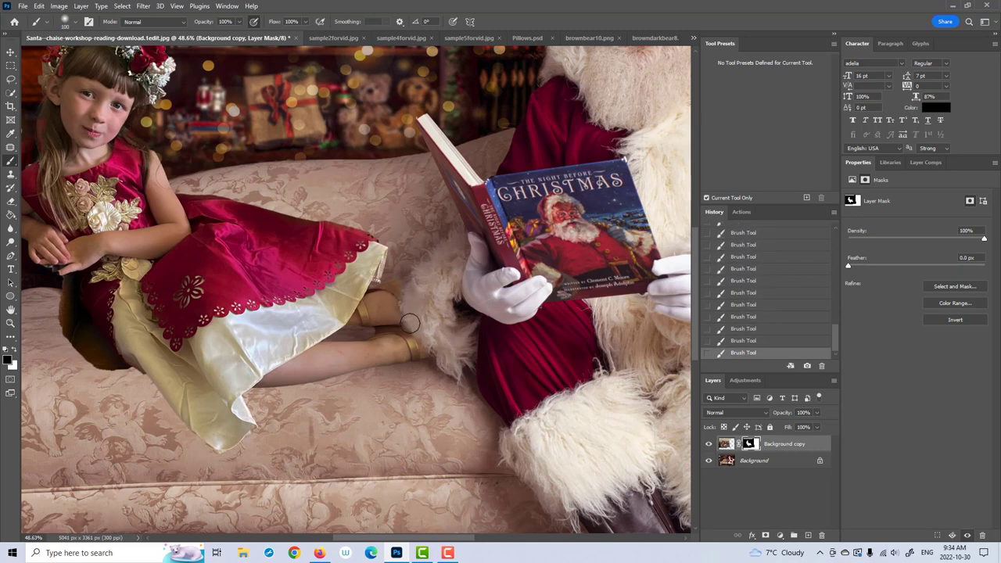
mouse_move(408, 302)
mouse_down()
mouse_move(420, 287)
mouse_move(418, 310)
mouse_move(447, 347)
mouse_up()
Step: Mask out a thin edge of the leftover sofa along the back of the dress with a 10 px brush
drag(232, 367, 289, 390)
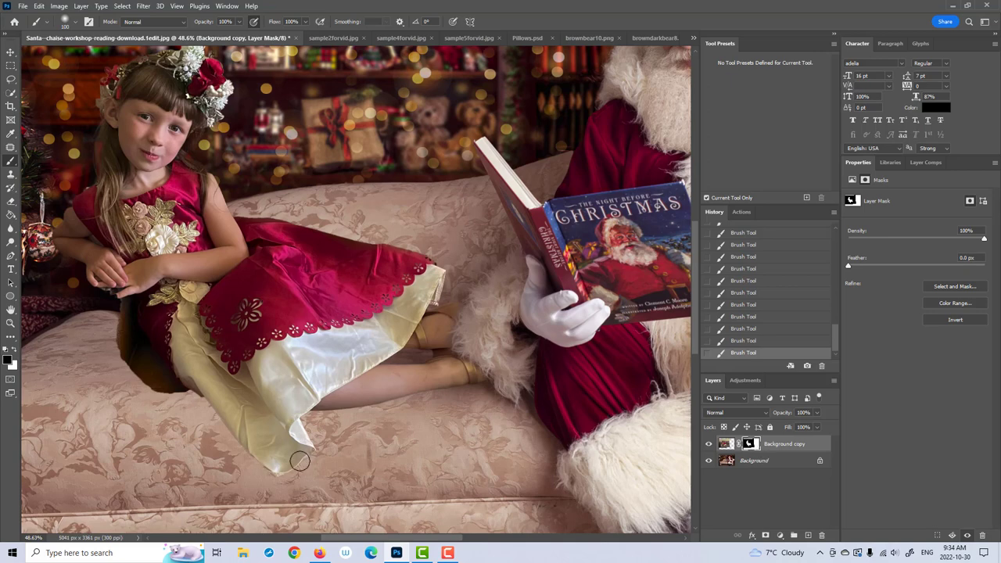
key(bracketleft)
key(bracketleft)
key(bracketleft)
key(bracketleft)
key(bracketleft)
key(bracketleft)
drag(161, 361, 135, 313)
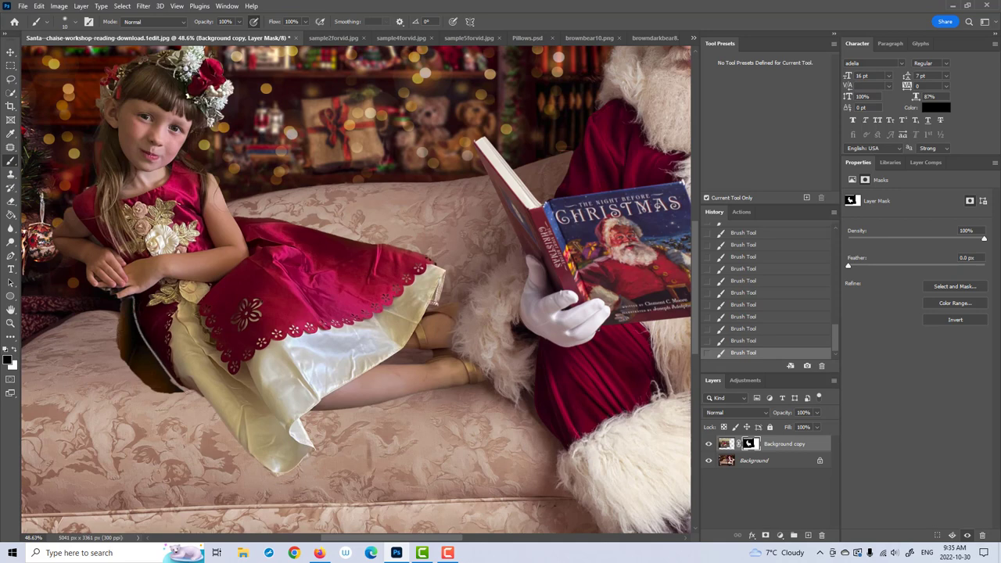
Step: Mask out the rest of the brown sofa remnant beside the dress below the girl's hands
key(x)
key(x)
mouse_move(132, 318)
mouse_down()
mouse_move(145, 362)
mouse_move(183, 403)
mouse_move(132, 313)
mouse_move(120, 347)
mouse_move(162, 392)
mouse_move(136, 352)
mouse_move(156, 372)
mouse_up()
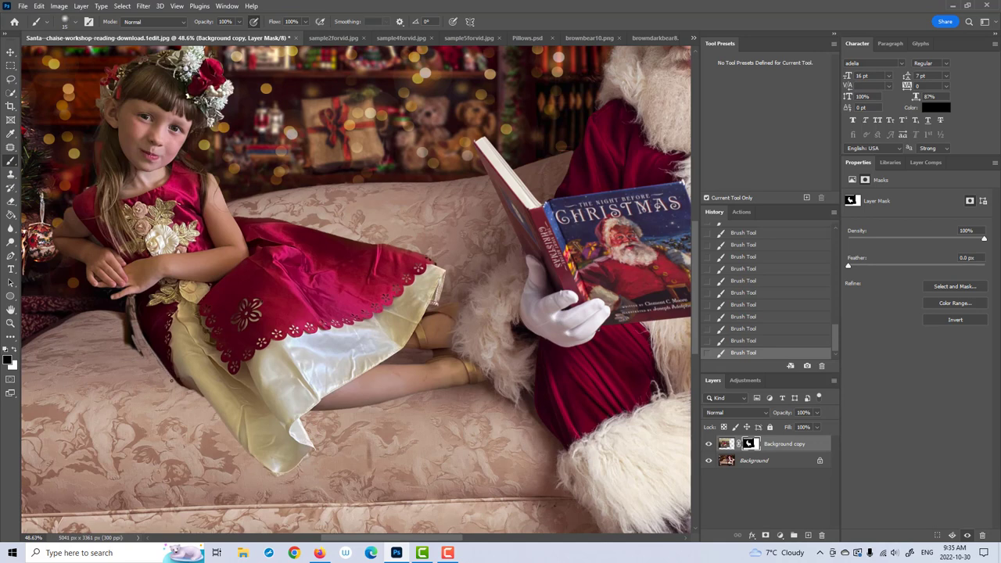
mouse_move(141, 354)
mouse_down()
mouse_move(130, 316)
mouse_move(125, 341)
mouse_move(135, 350)
mouse_up()
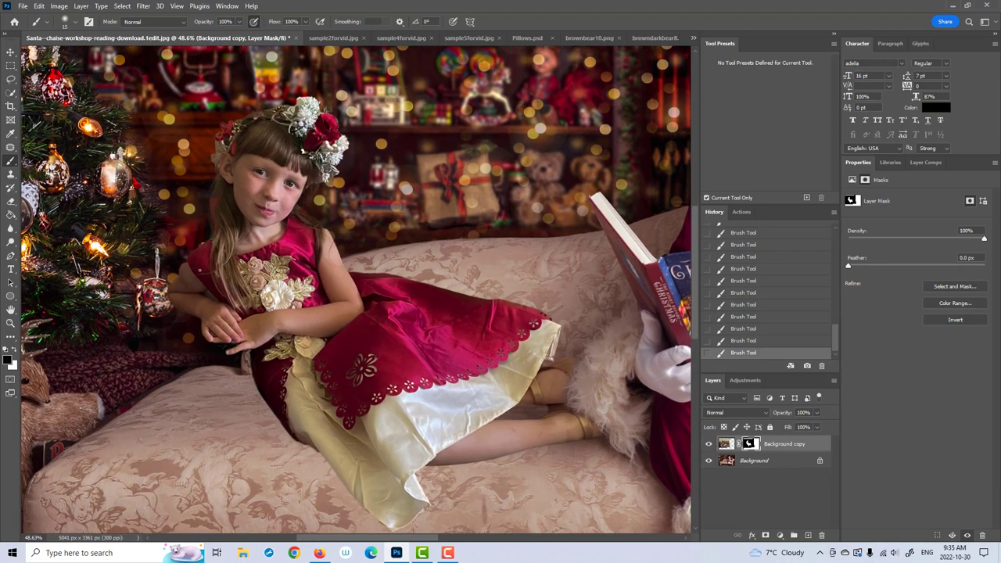
Step: Refine the mask around the girl's arms, shoulder and hair, alternating white and black paint
key(x)
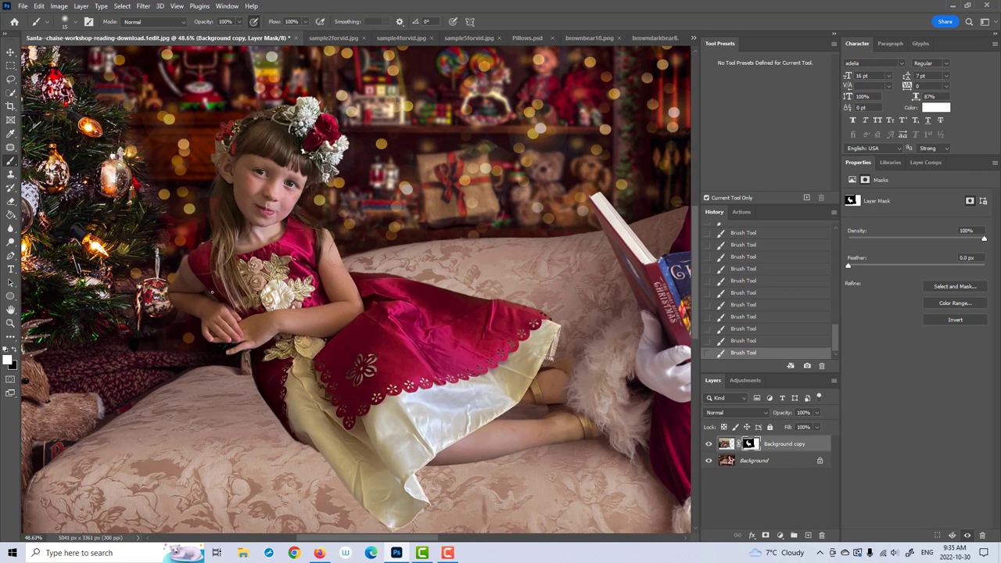
key(x)
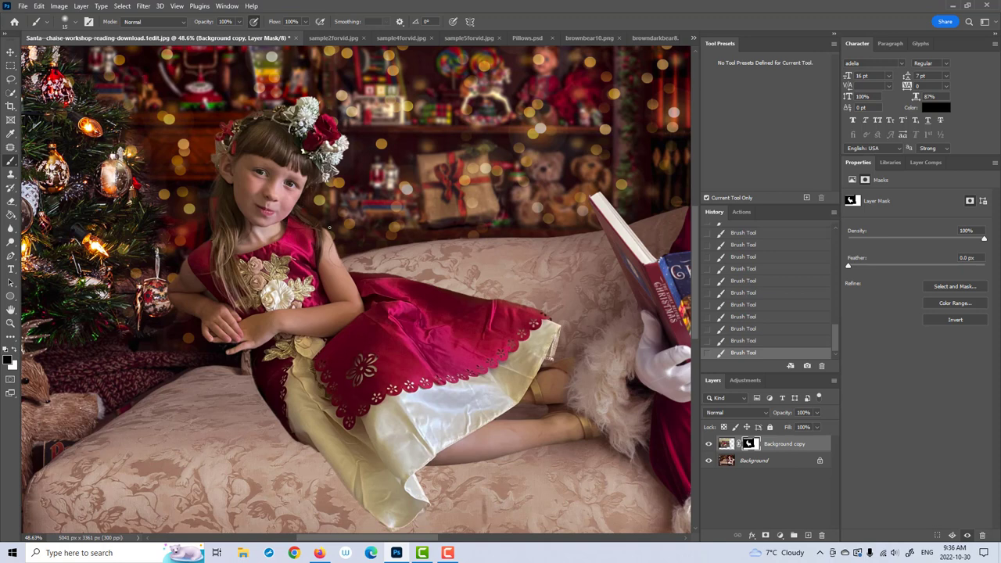
key(x)
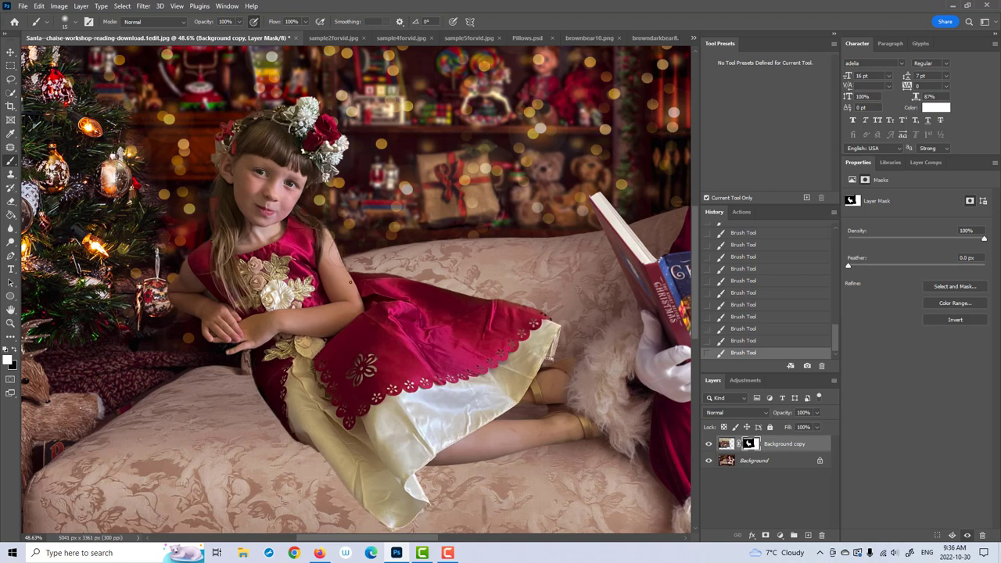
key(x)
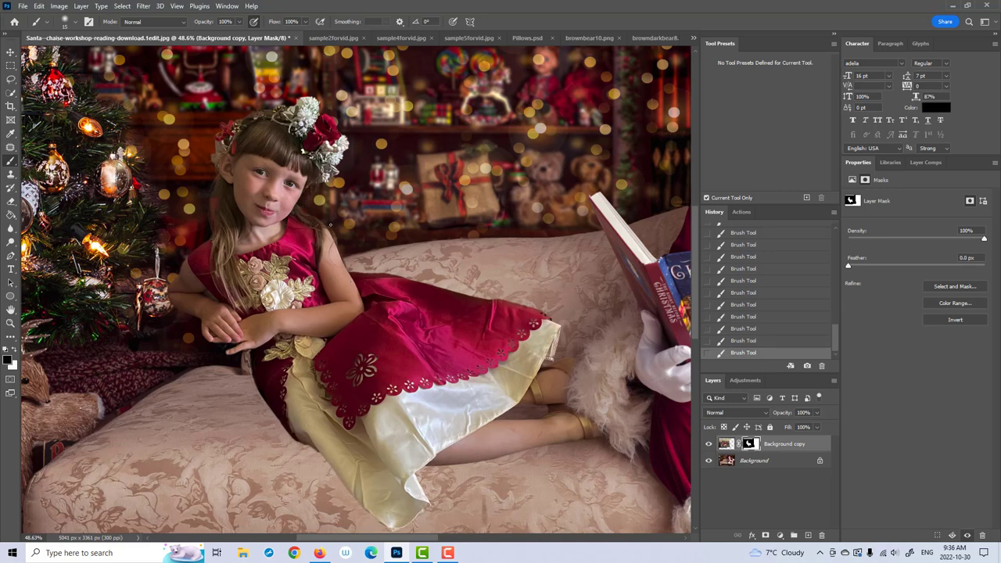
Step: Copy the Blue Snowflakes pillow from Pillows.psd into the Santa chaise document and place its layer beneath the girl's layer
click(10, 323)
drag(305, 333, 274, 337)
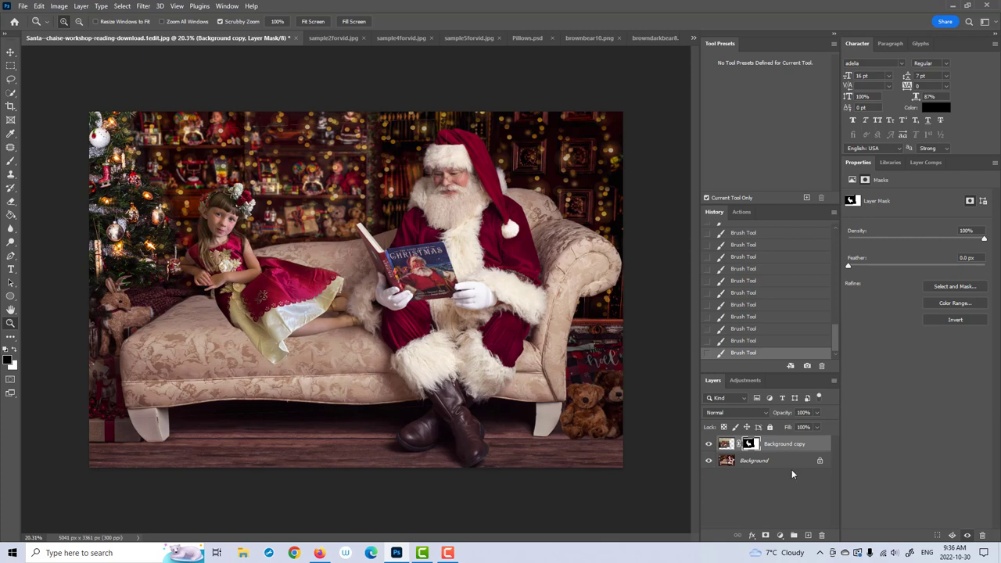
click(10, 53)
click(535, 38)
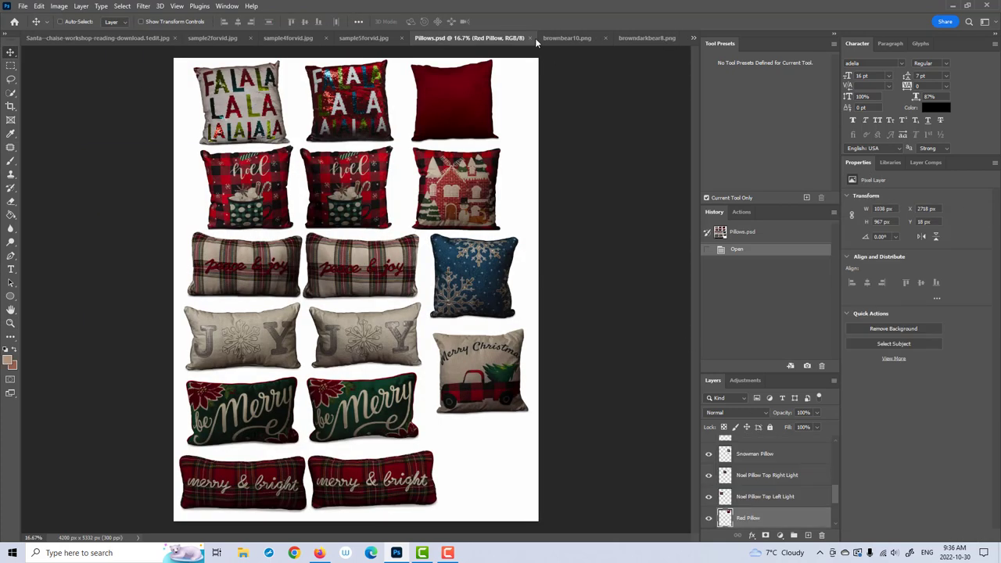
click(128, 35)
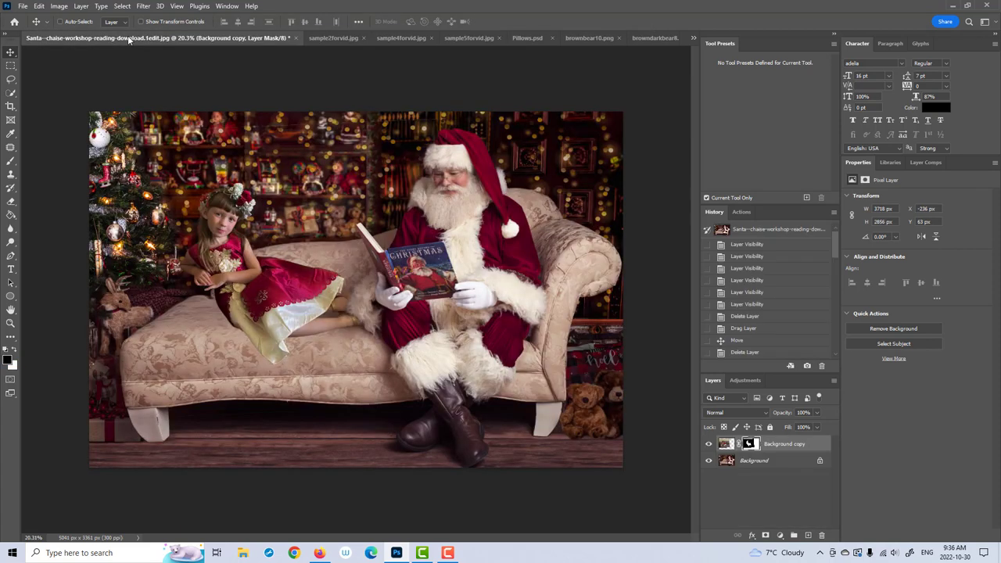
click(540, 38)
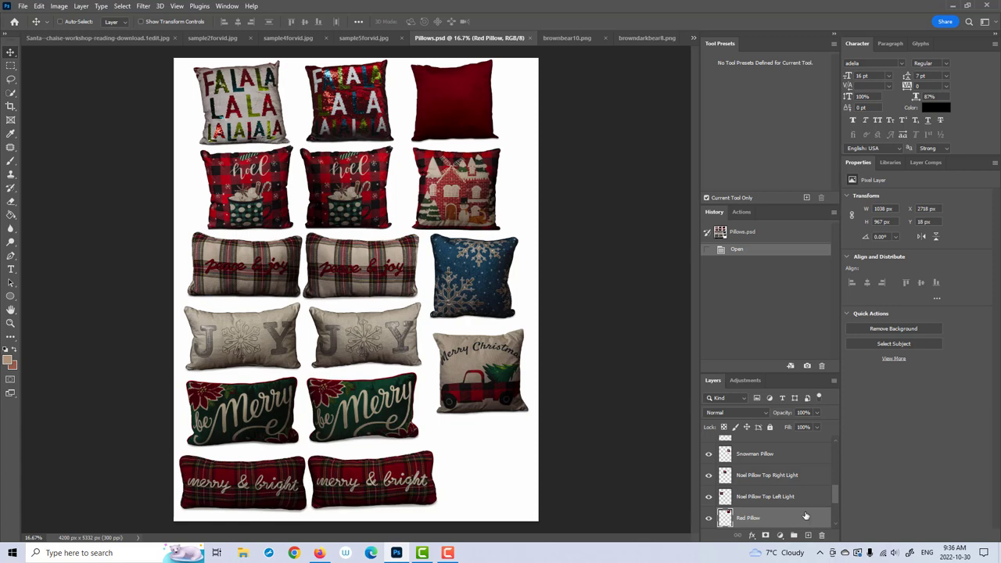
scroll(794, 491, up, 2)
scroll(794, 491, up, 2)
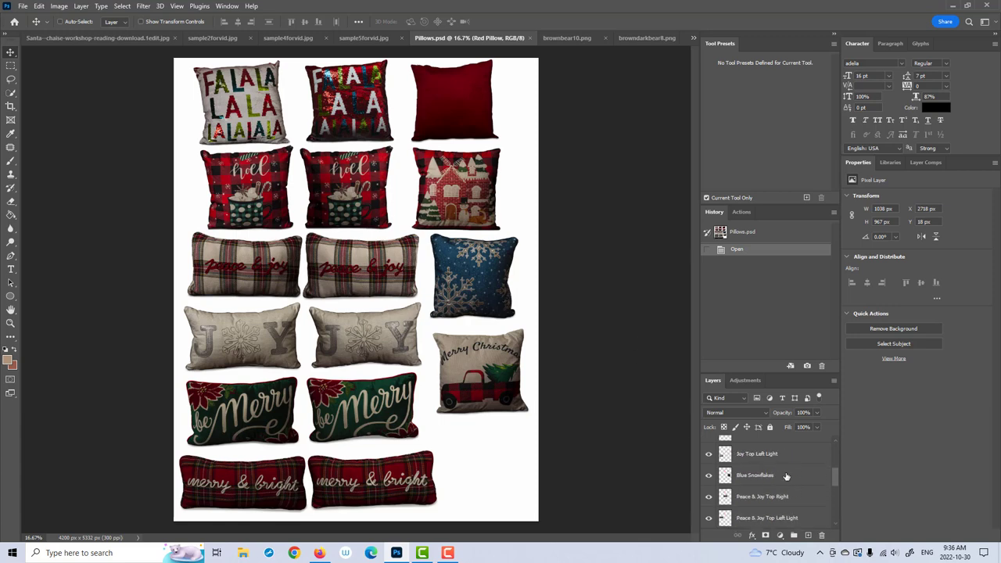
click(785, 476)
drag(489, 279, 234, 295)
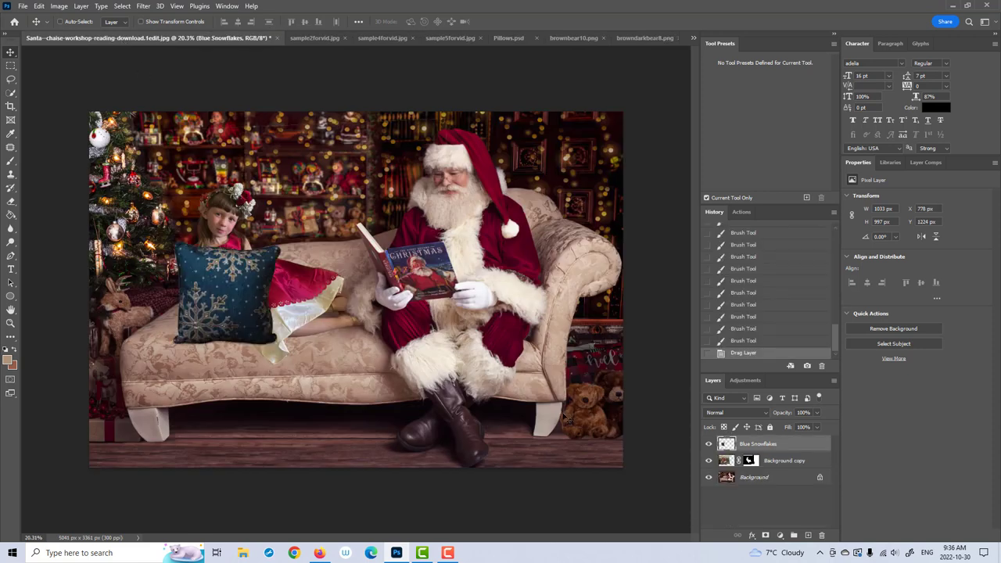
drag(780, 445, 780, 469)
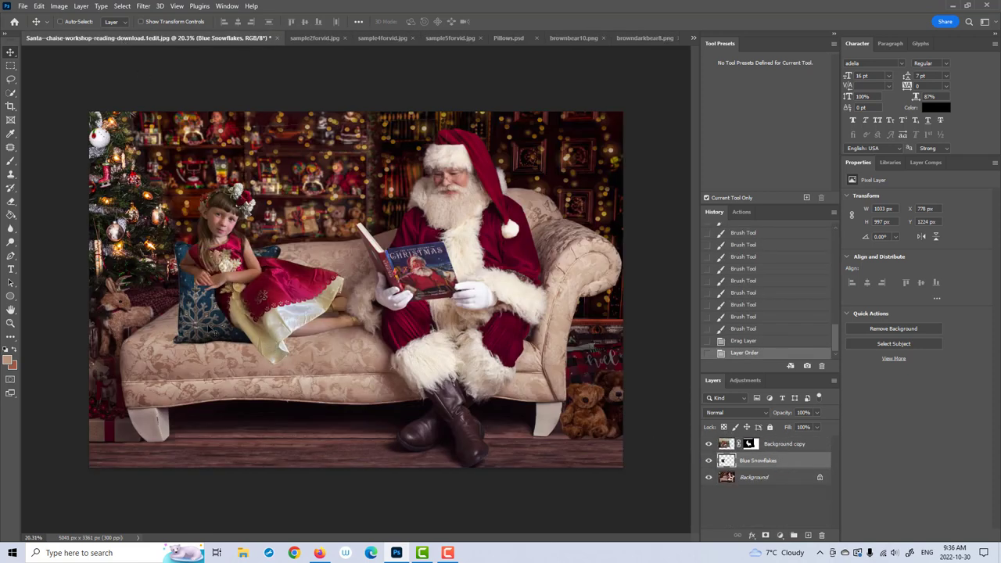
Step: Shift the blue pillow toward the tree end of the chaise and scale it proportionally to about 75%
drag(303, 306, 274, 298)
key(ctrl)
key(ctrl+t)
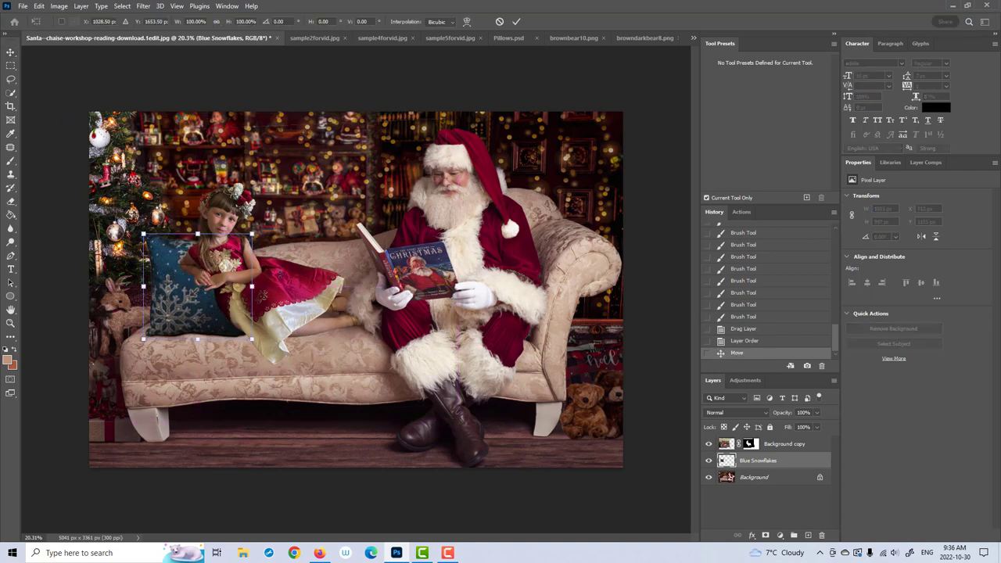
drag(252, 250, 222, 291)
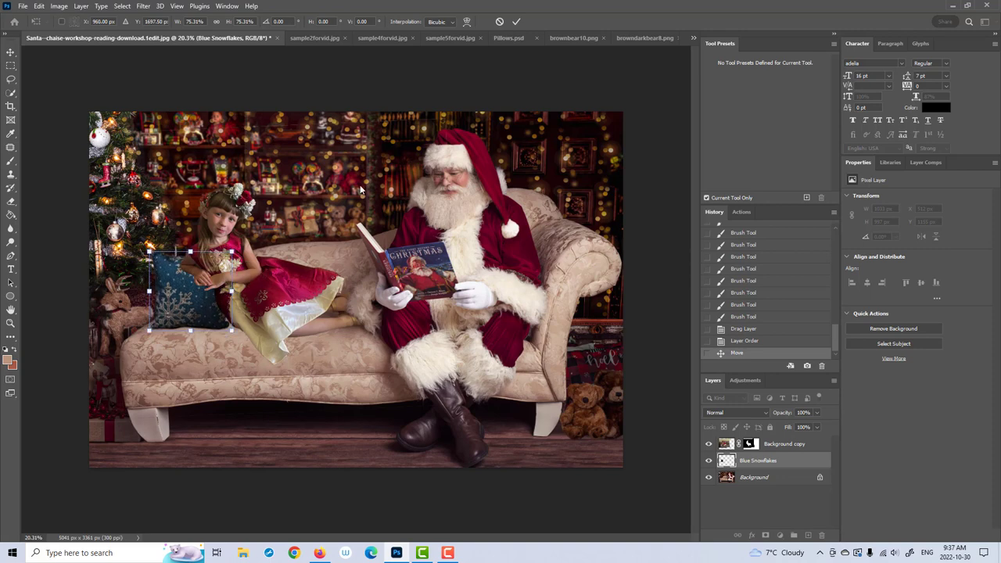
click(515, 23)
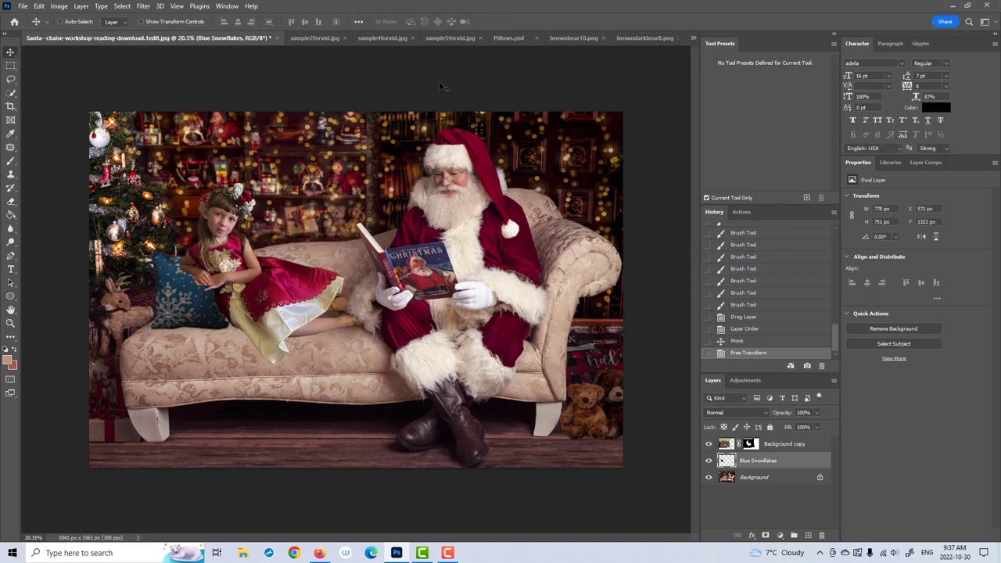
Step: Stretch the pillow to about 110% width and 85% height, and position it on the seat under the girl's arms
key(ctrl+t)
drag(191, 251, 236, 278)
drag(178, 296, 210, 271)
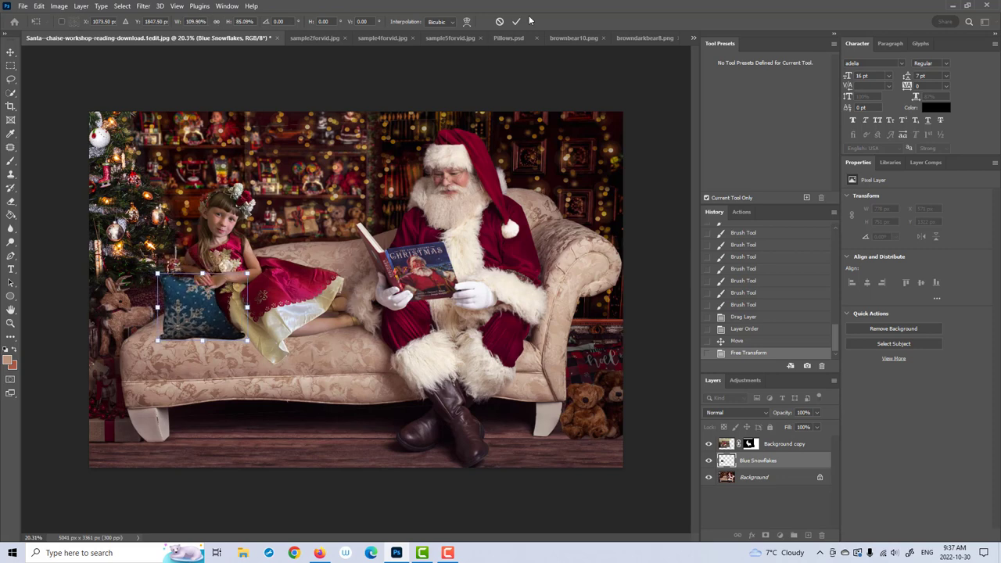
click(516, 21)
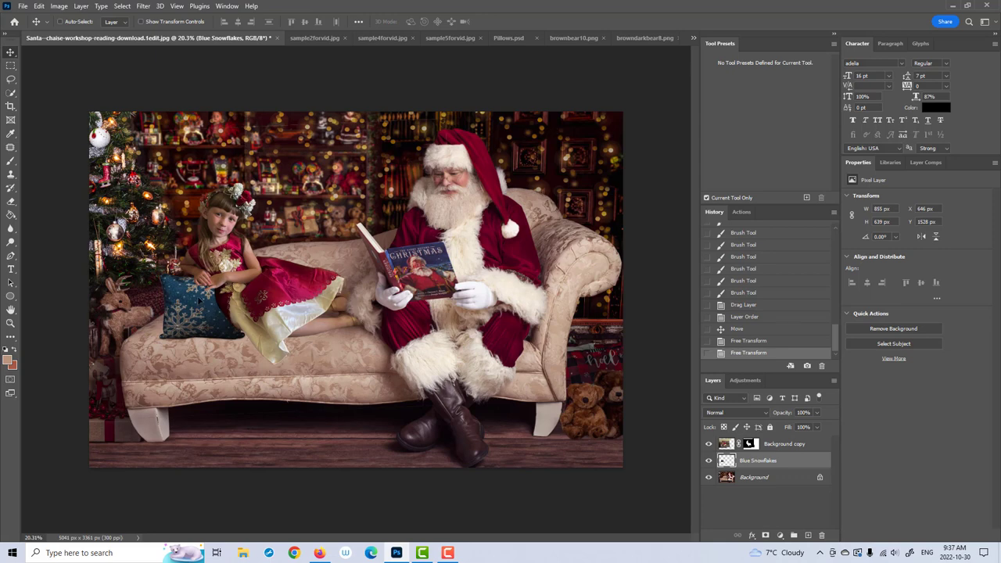
drag(198, 298, 197, 288)
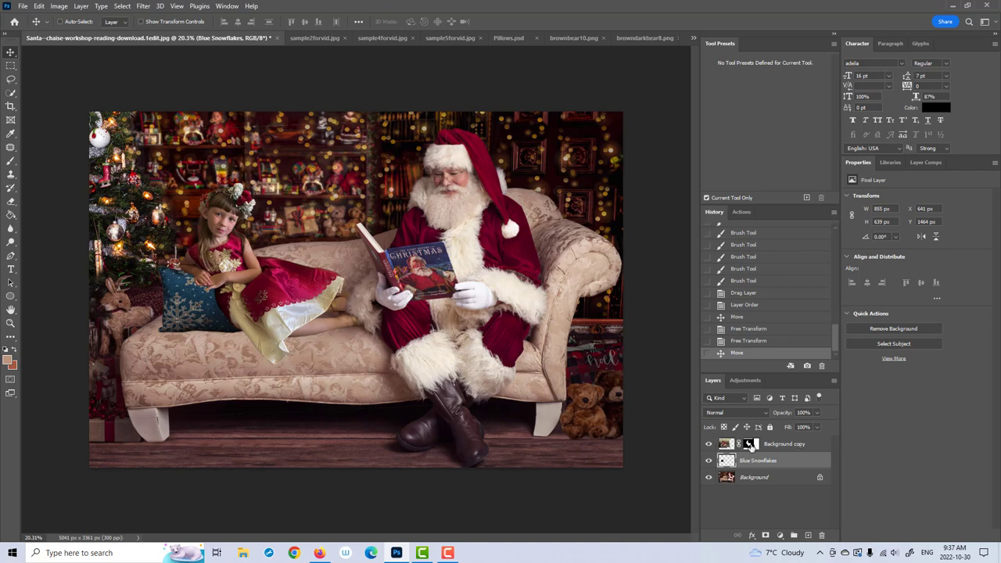
Step: Paint white at 23% opacity on the girl's layer mask around the dress and legs to bring back soft contact shadows
click(749, 444)
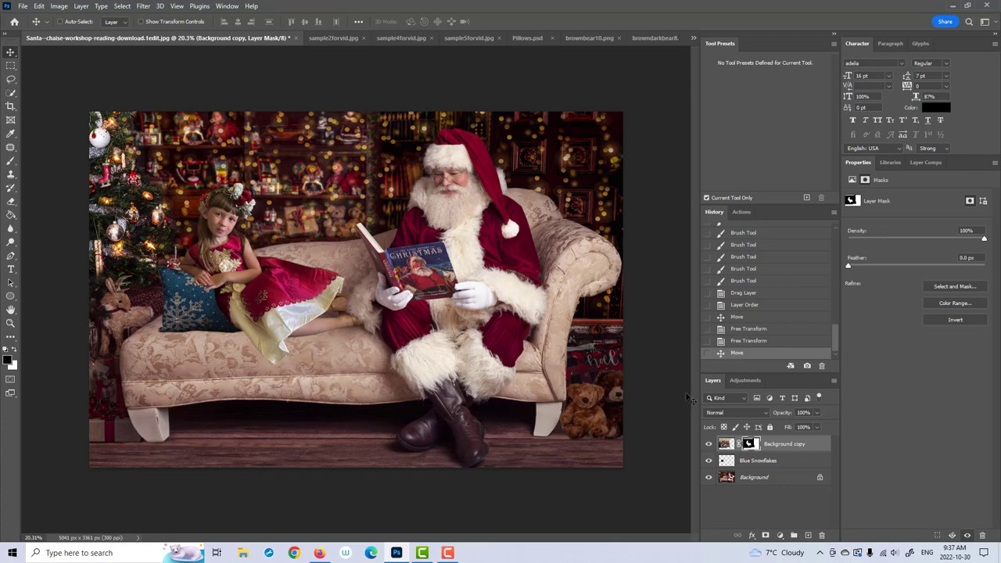
click(14, 351)
click(11, 163)
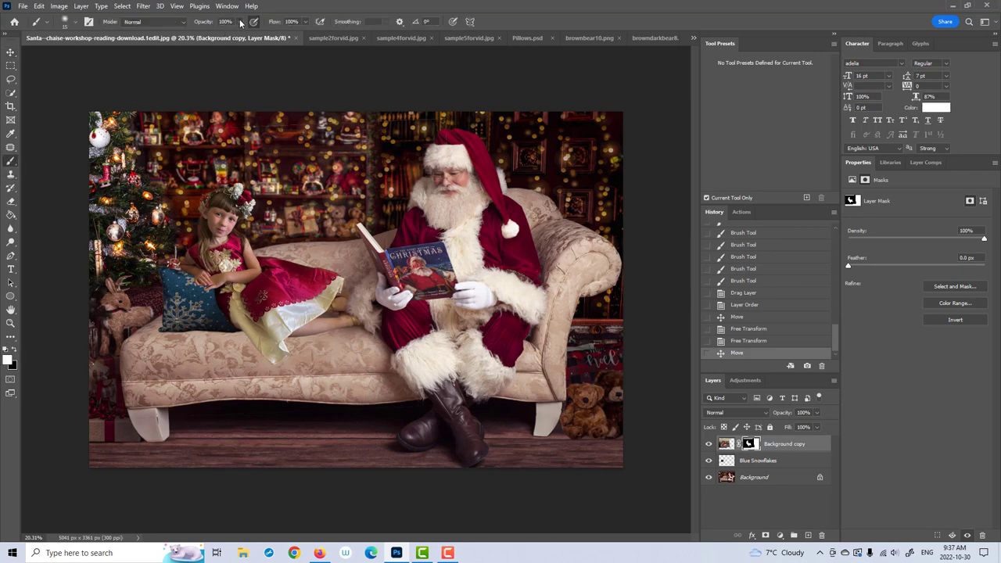
drag(239, 21, 204, 31)
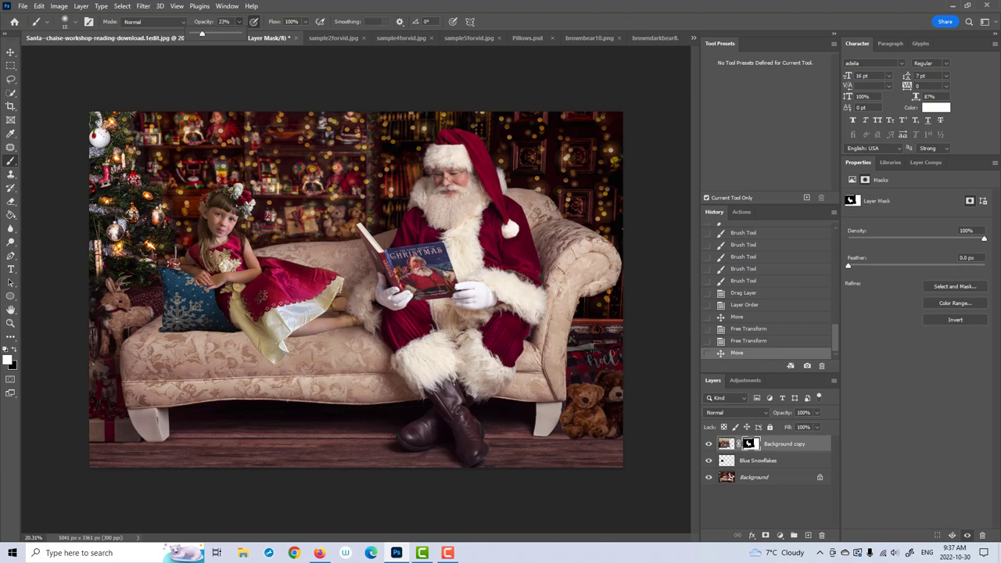
key(bracketright)
key(bracketright)
key(bracketright)
key(bracketright)
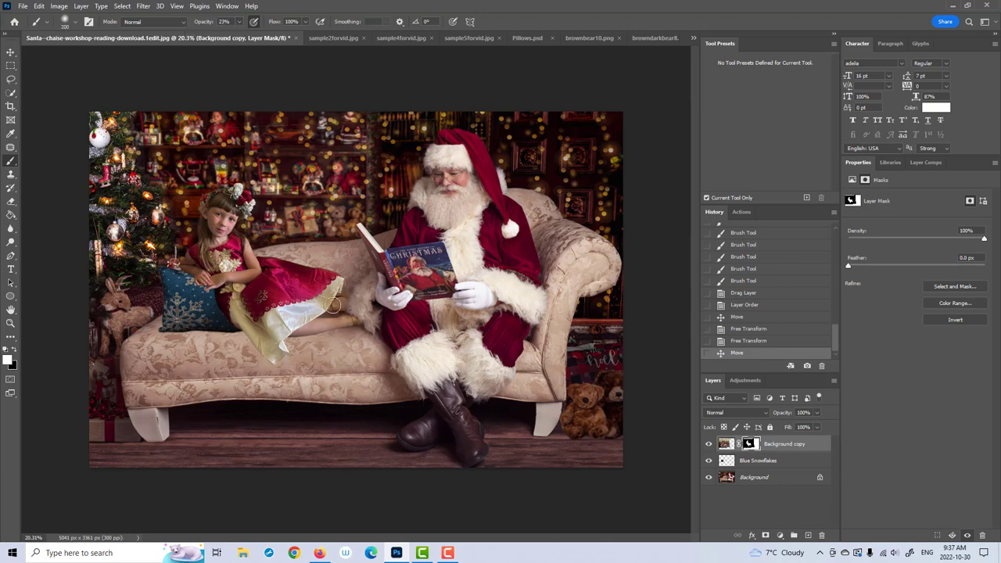
click(12, 324)
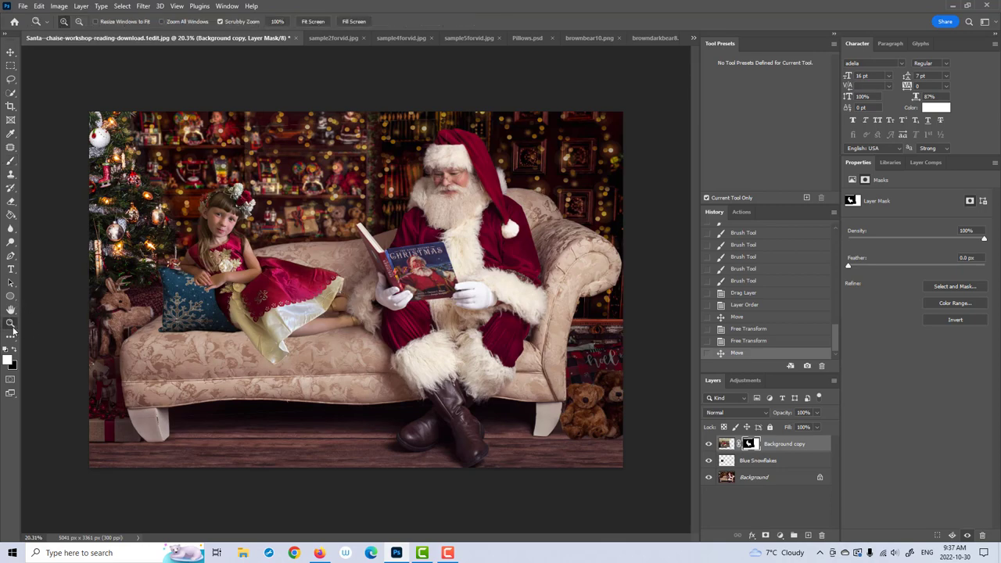
click(219, 319)
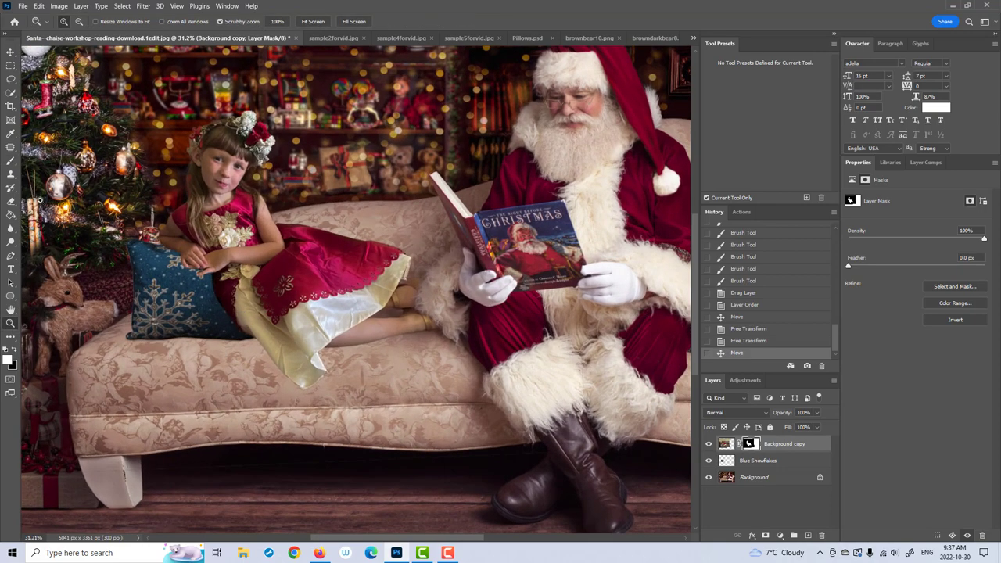
click(11, 160)
mouse_move(302, 303)
mouse_down()
mouse_move(291, 345)
mouse_move(266, 323)
mouse_move(290, 341)
mouse_move(315, 336)
mouse_move(307, 352)
mouse_move(328, 322)
mouse_move(391, 322)
mouse_move(402, 317)
mouse_move(352, 325)
mouse_move(416, 315)
mouse_move(406, 301)
mouse_move(442, 301)
mouse_move(340, 315)
mouse_move(316, 302)
mouse_move(360, 305)
mouse_up()
key(x)
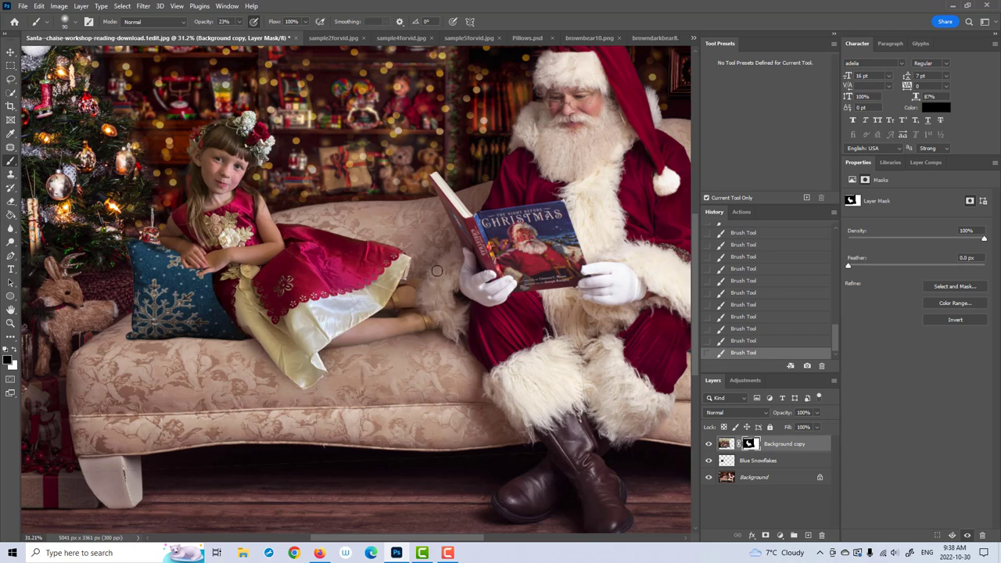
Step: Refine the shadow along the chaise back and around the dress, alternating a large white and a smaller black brush at 23% opacity
key(x)
mouse_move(371, 233)
mouse_down()
mouse_move(371, 249)
mouse_move(395, 258)
mouse_move(403, 250)
mouse_move(386, 250)
mouse_up()
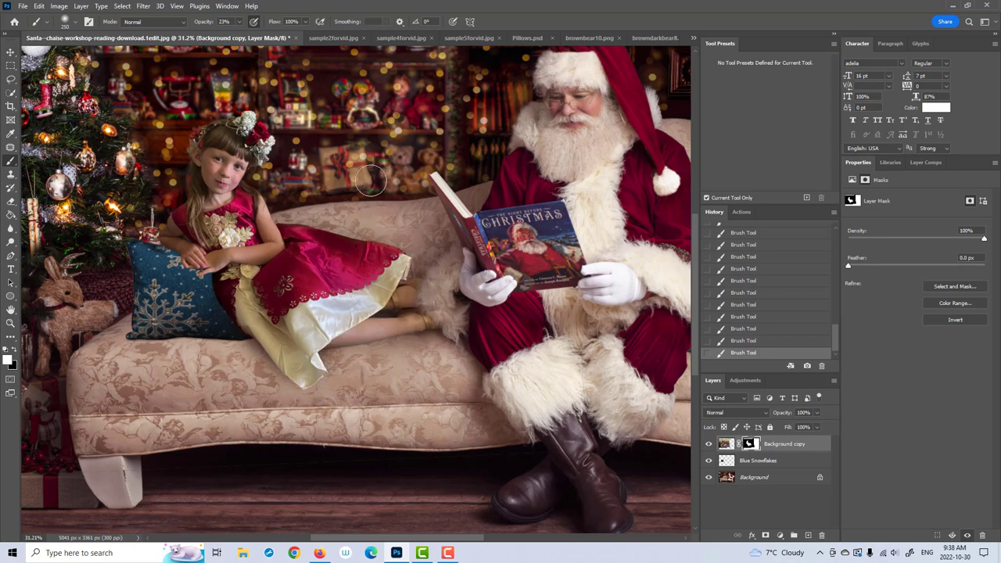
key(x)
key(bracketleft)
key(bracketleft)
key(bracketleft)
key(bracketleft)
key(bracketleft)
key(bracketleft)
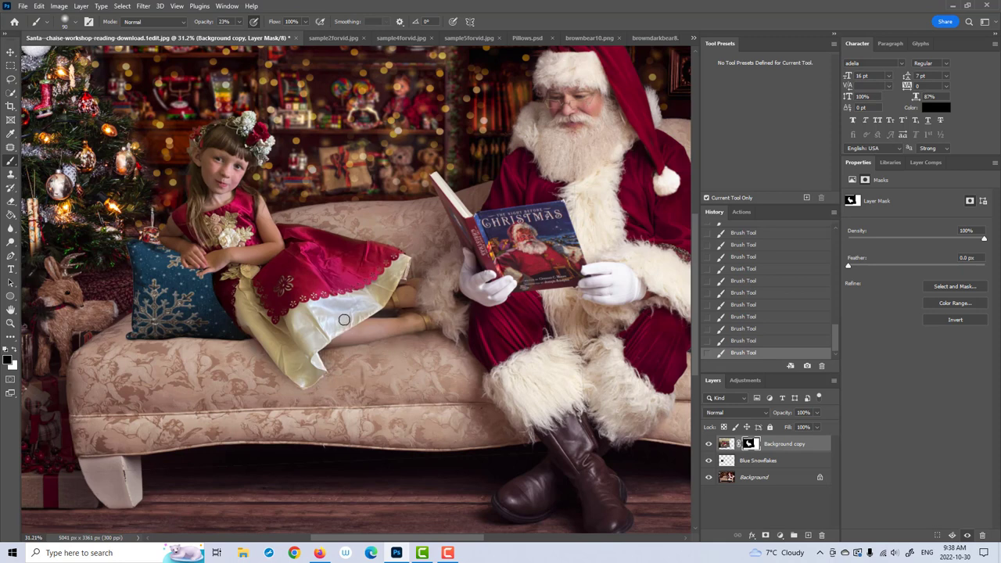
key(x)
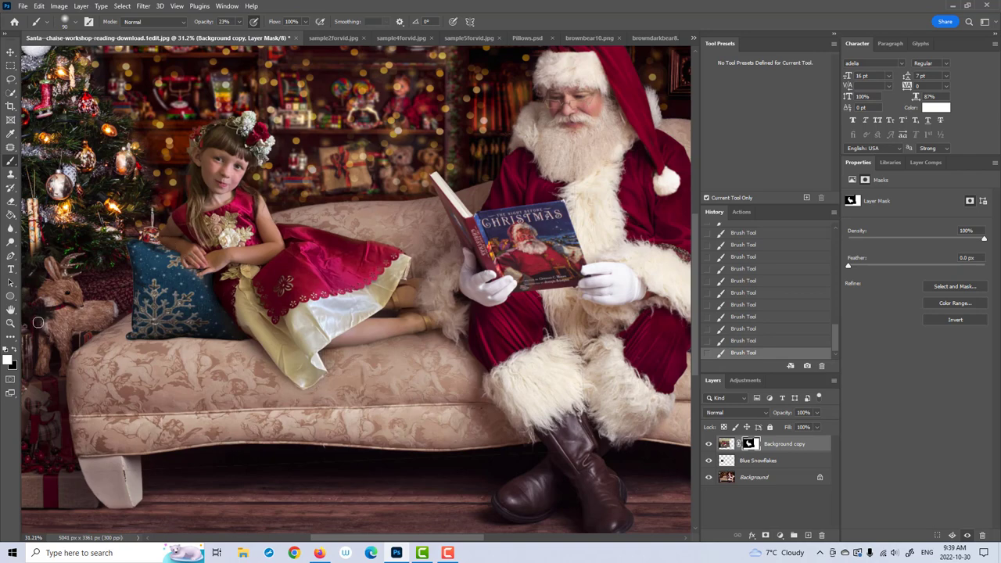
Step: Darken the Blue Snowflakes pillow layer with the Camera Raw Filter, setting Exposure to -0.70
click(10, 324)
drag(302, 355, 273, 358)
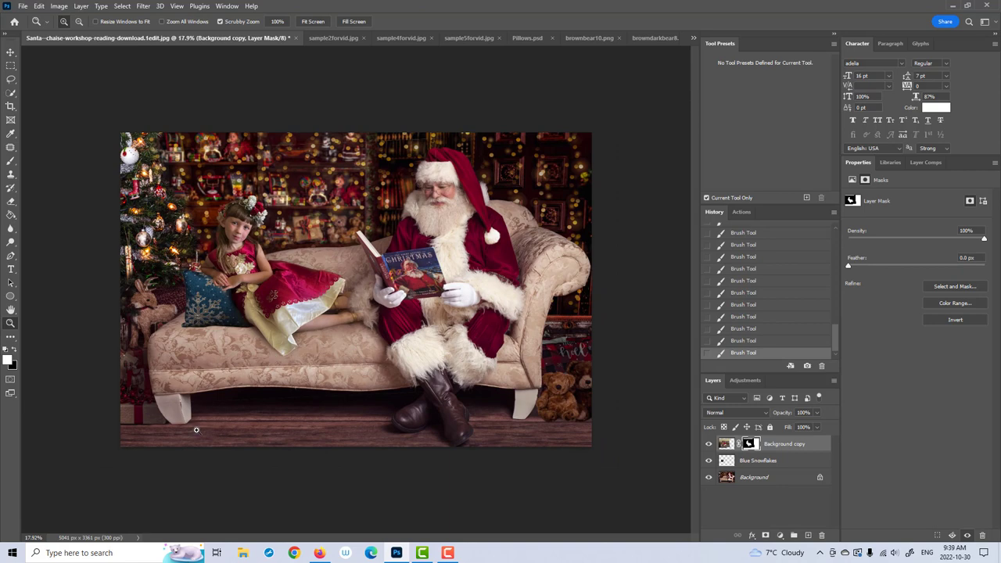
drag(210, 233, 234, 243)
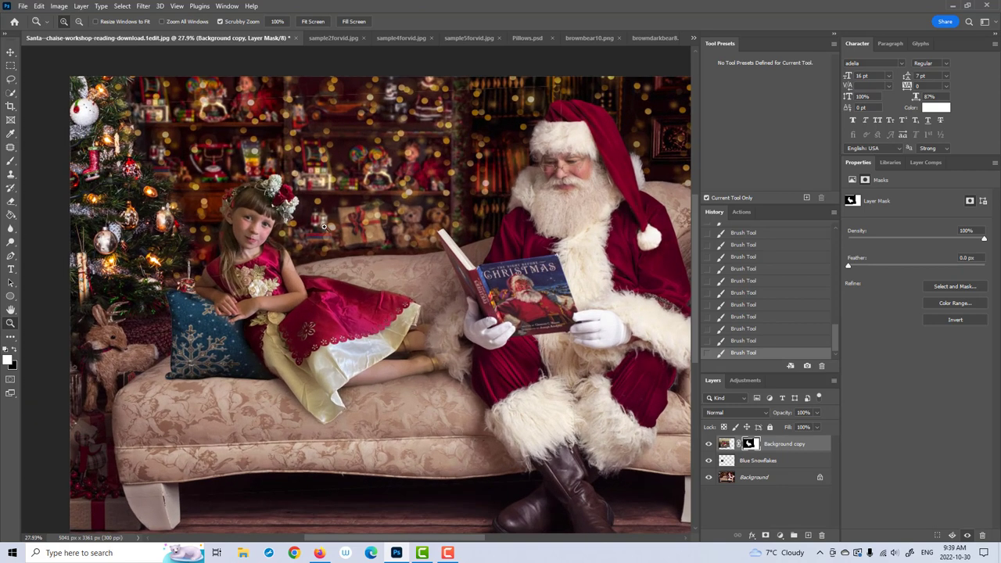
drag(324, 226, 282, 233)
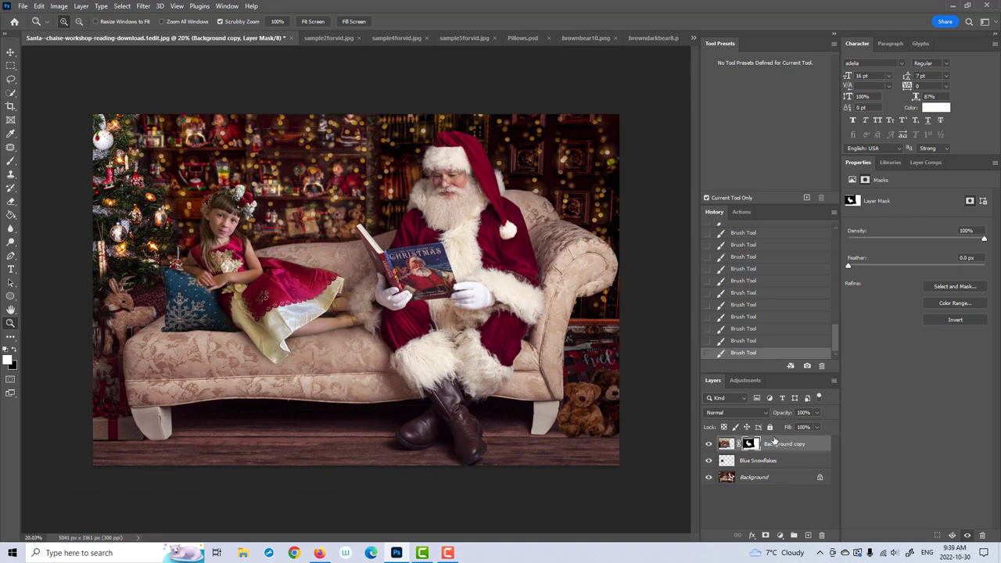
click(725, 463)
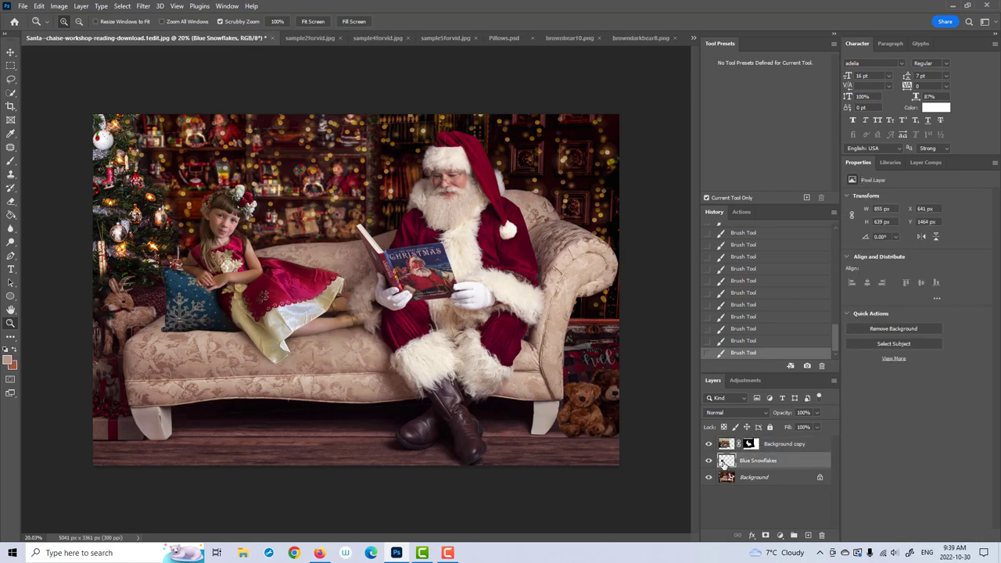
click(144, 7)
click(170, 84)
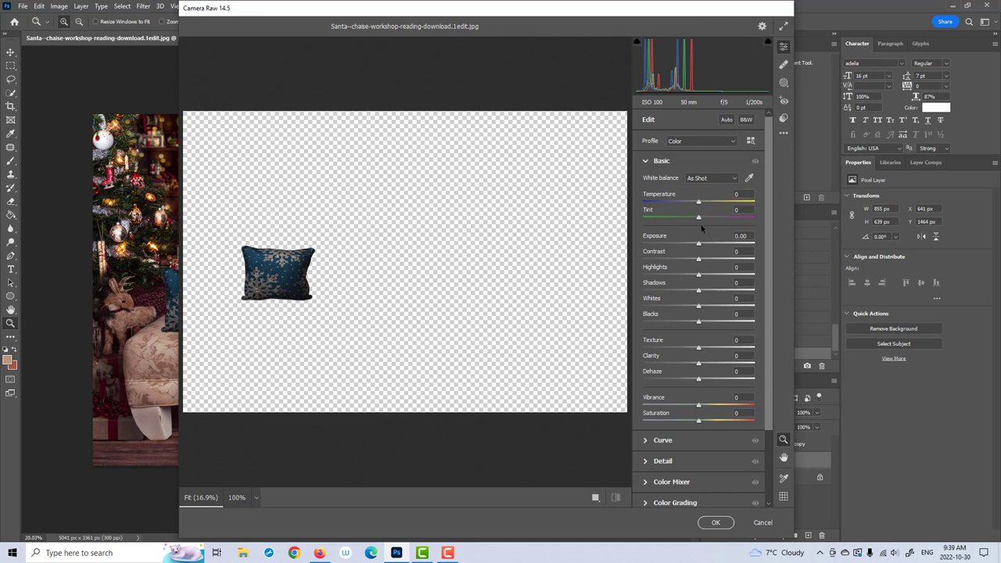
drag(698, 245, 691, 244)
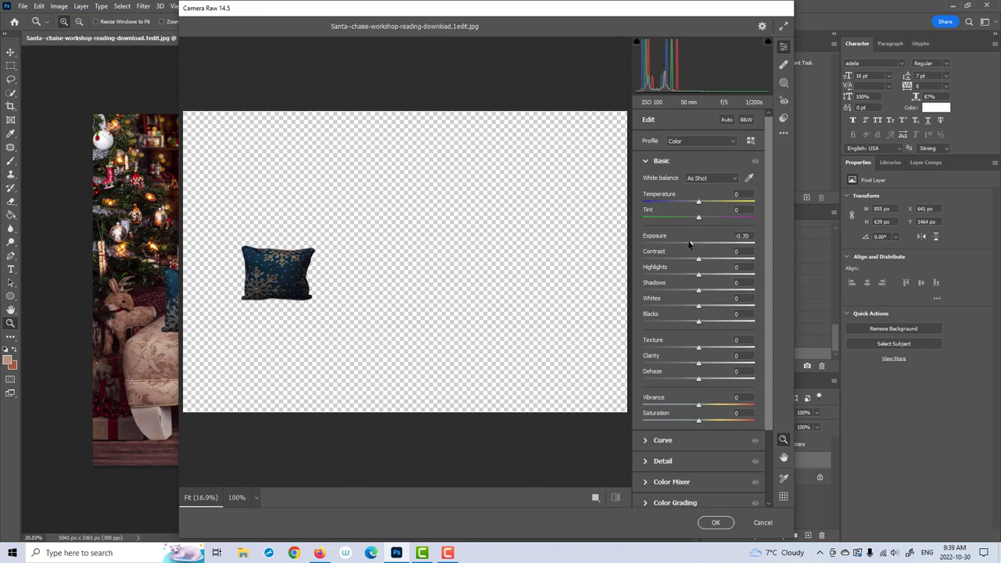
click(717, 527)
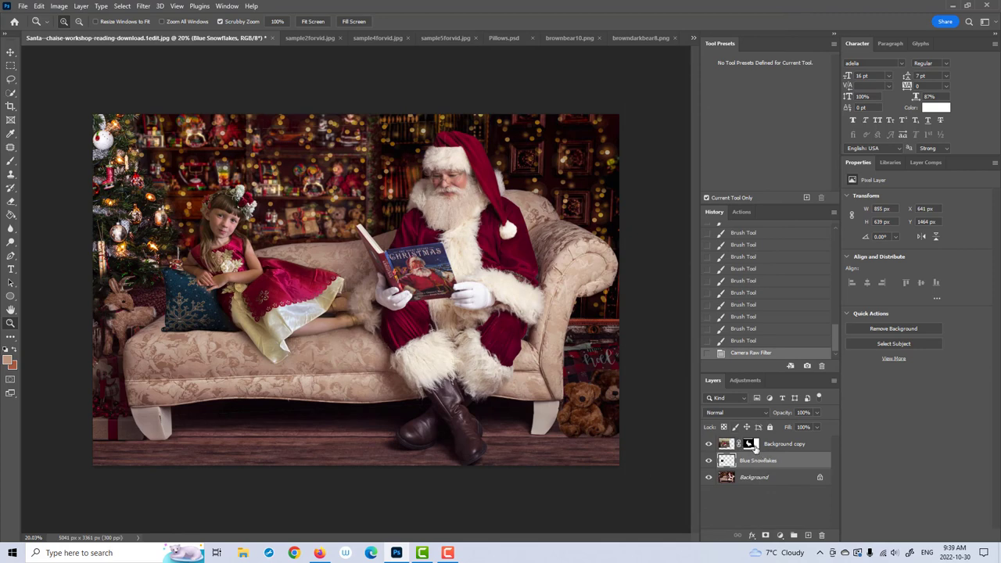
Step: Duplicate the Blue Snowflakes layer and clip a new Curves adjustment to the lower copy
drag(775, 464, 808, 535)
click(766, 479)
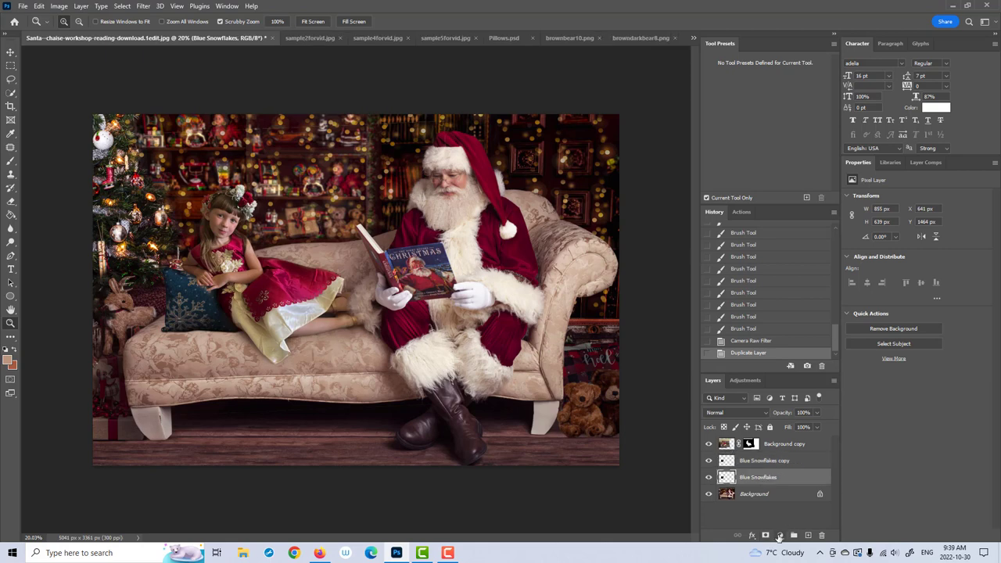
click(779, 535)
click(806, 402)
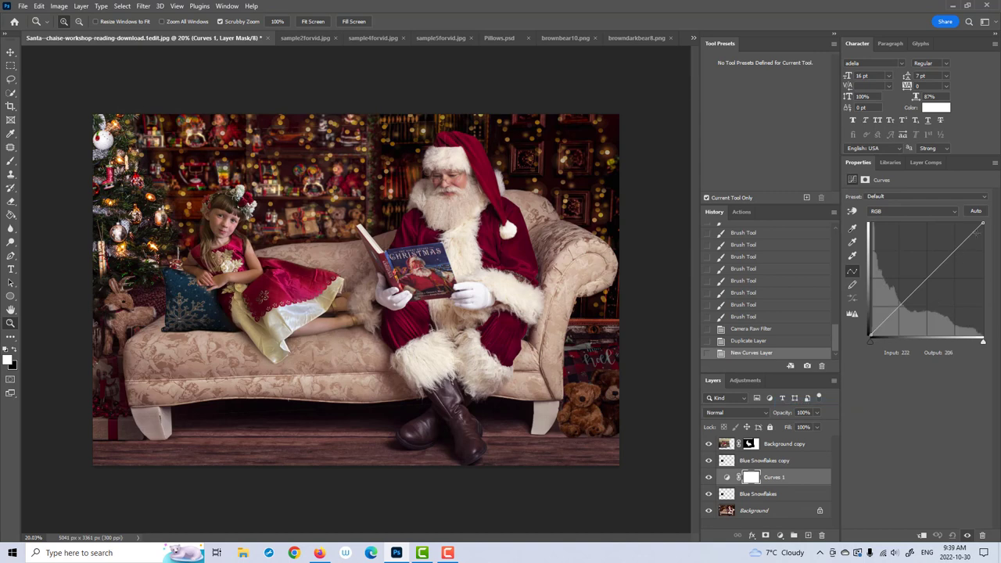
click(922, 535)
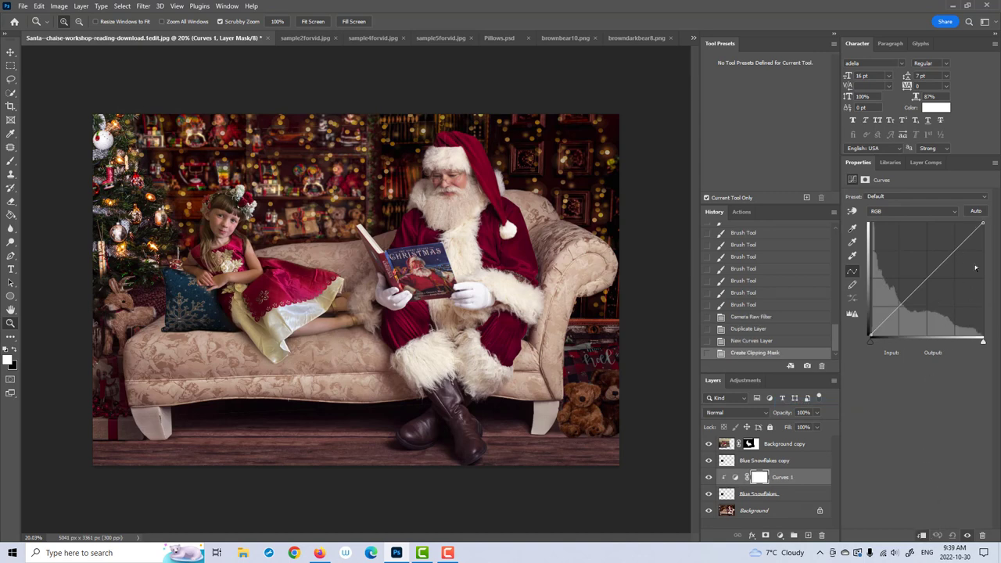
Step: Lower the curve's white point to output 0 to blacken the lower pillow copy, and merge the adjustment with it
drag(983, 223, 984, 340)
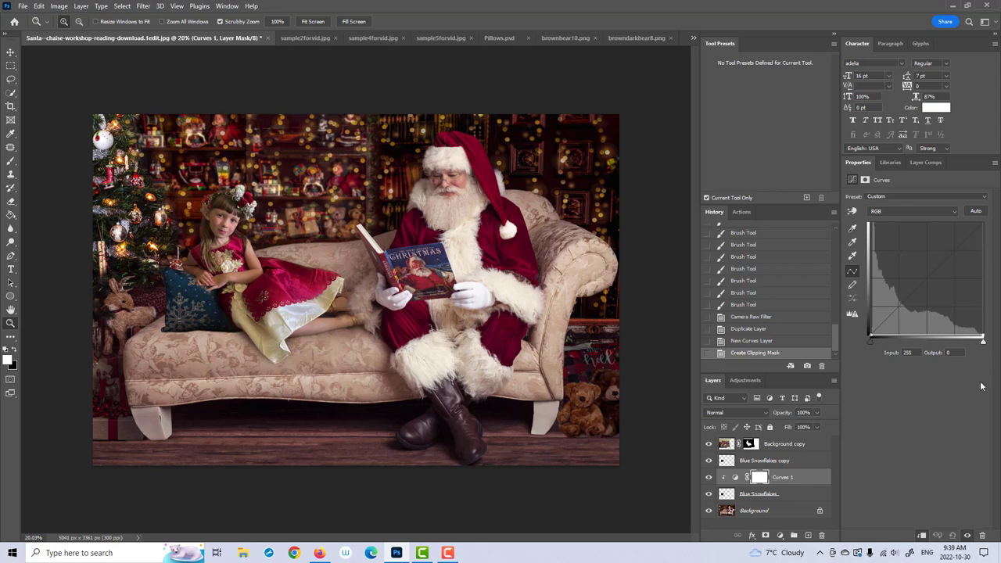
shift+click(804, 498)
key(ctrl+e)
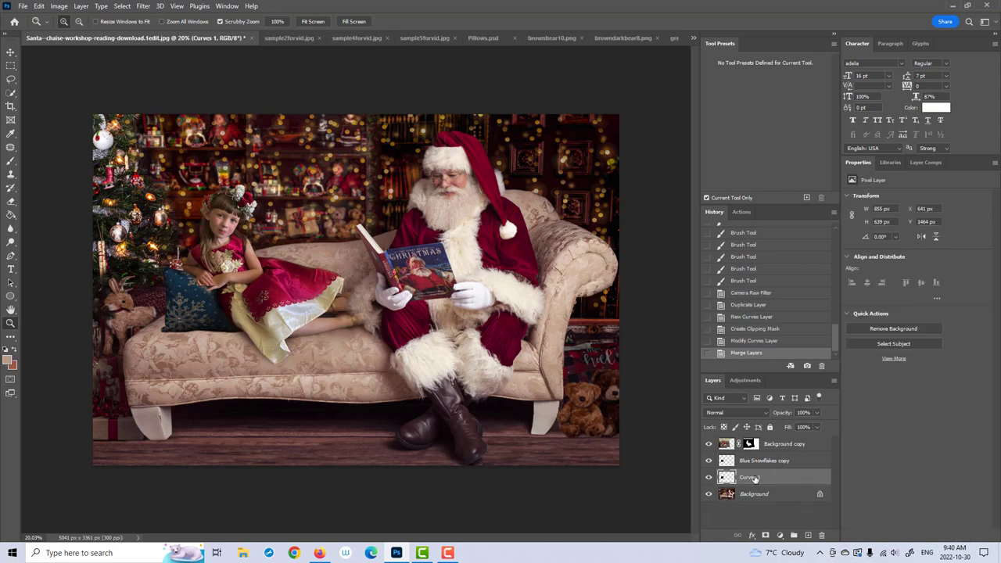
Step: Rename the blackened pillow layer to PillowShadows and apply a Gaussian Blur with a 40.1-pixel radius
double_click(750, 477)
key(BackSpace)
text(PillowShadows)
key(Return)
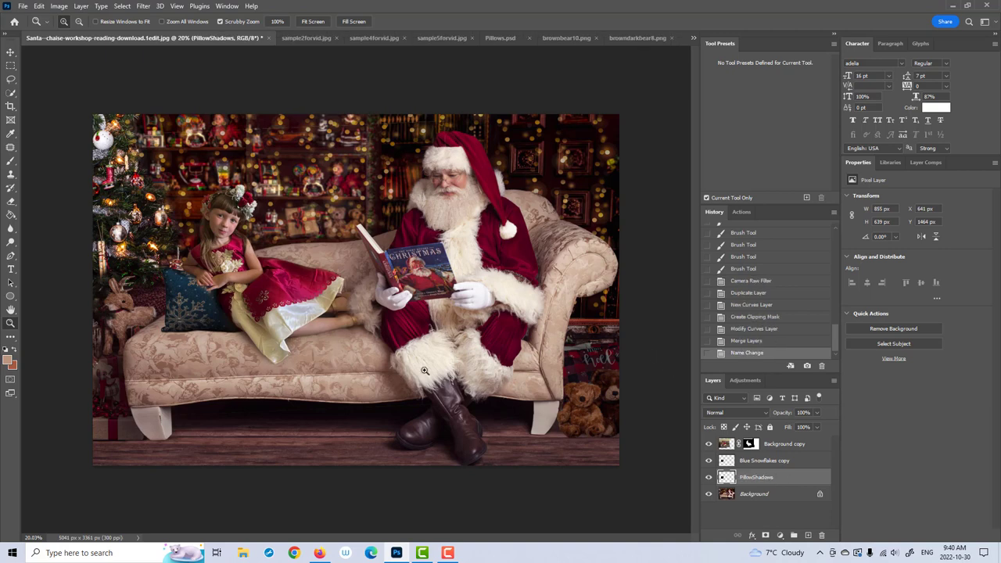
click(149, 6)
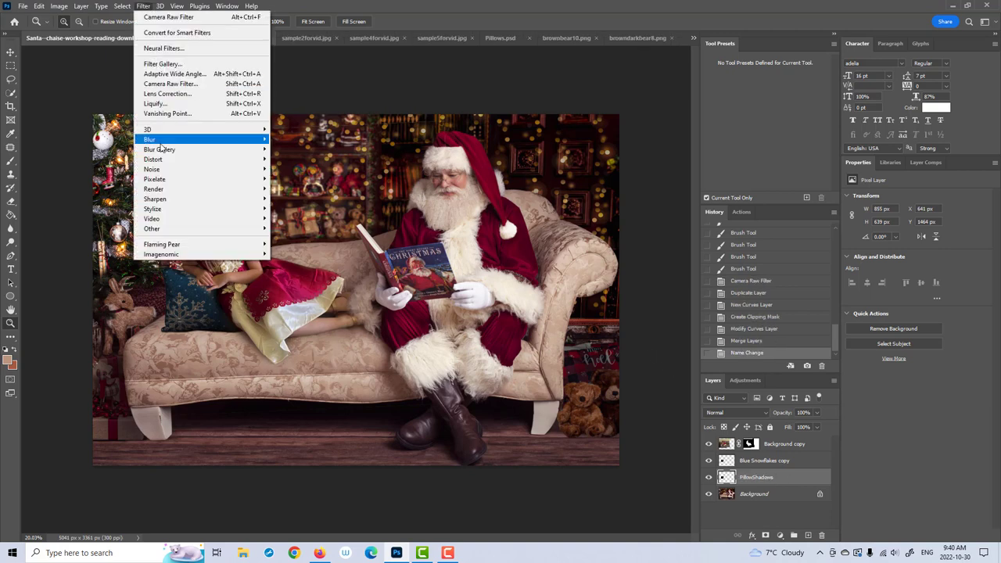
mouse_move(160, 141)
click(298, 179)
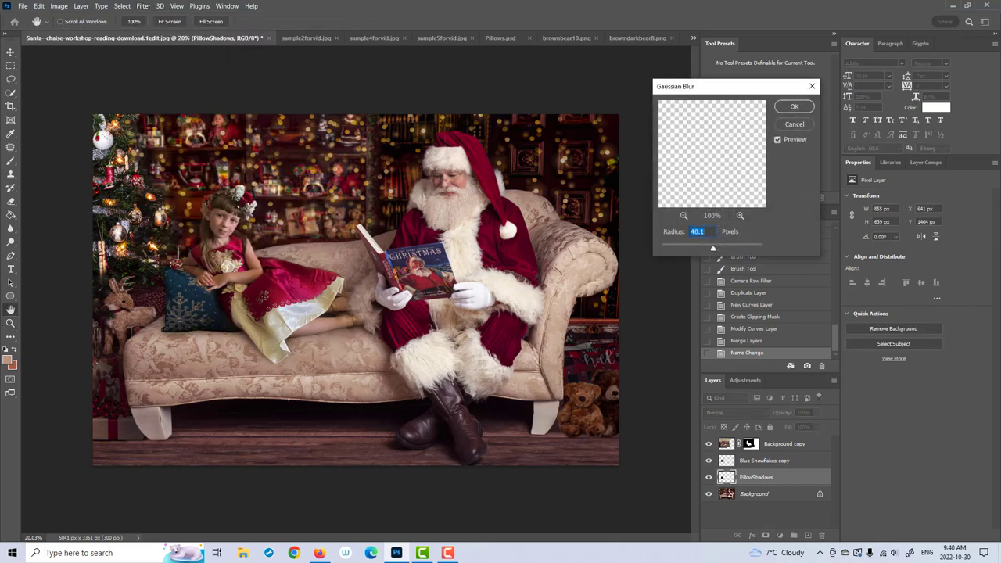
click(796, 108)
Step: Offset the blurred pillow shadow slightly down and left of the pillow, setting its layer opacity to 43%
key(v)
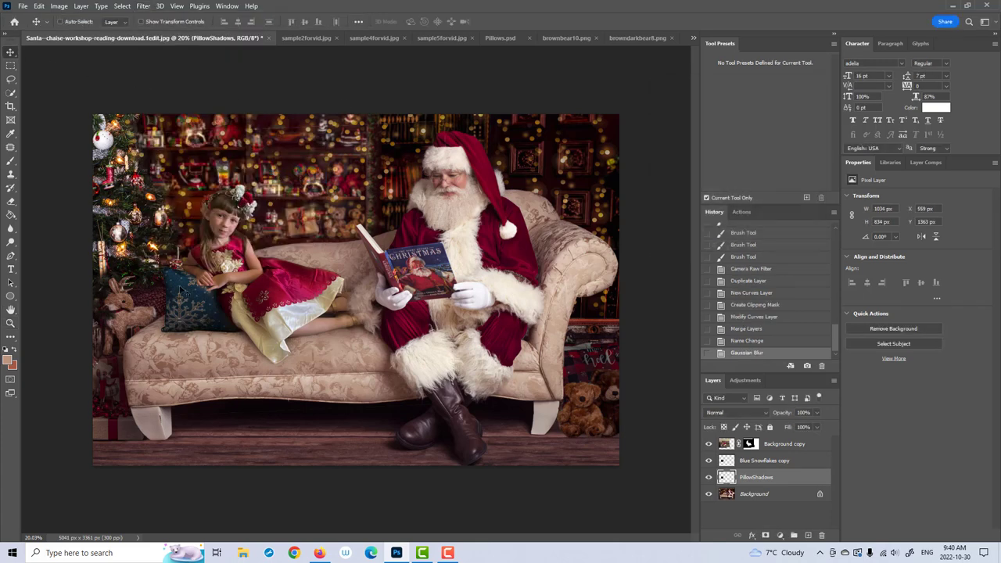
drag(180, 268, 177, 277)
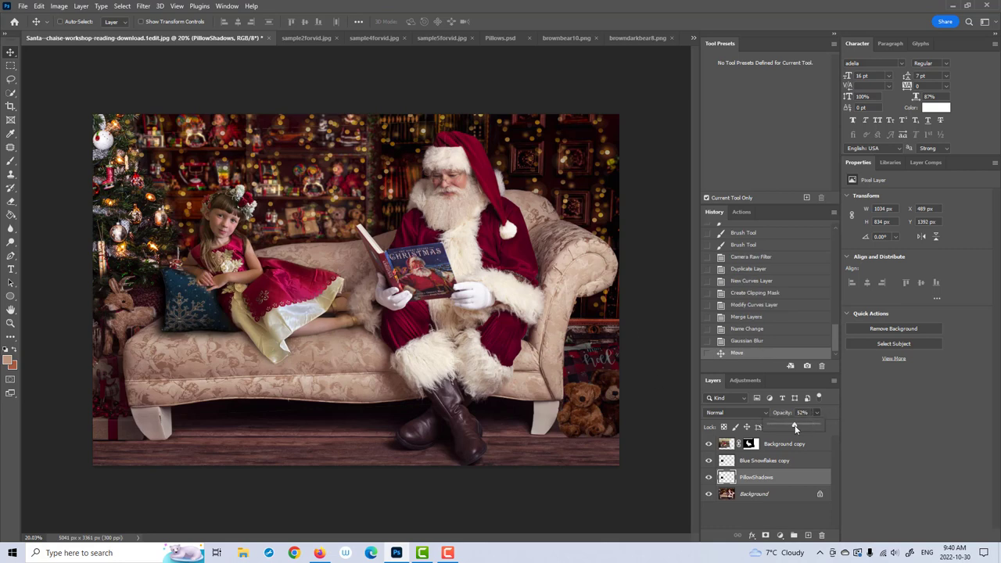
click(794, 425)
drag(796, 428, 790, 428)
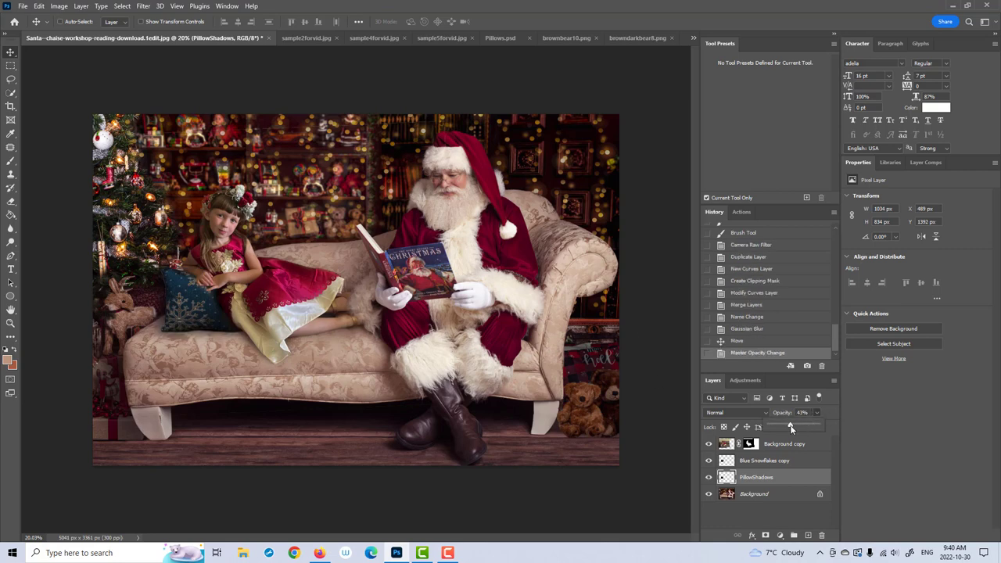
drag(233, 344, 219, 341)
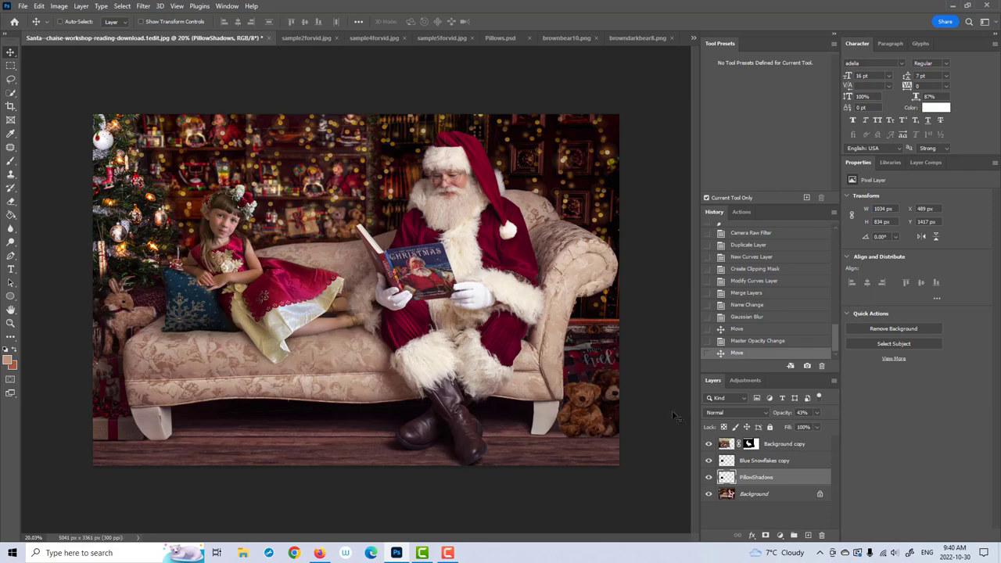
Step: Apply the layer mask on the girl's Background copy layer, duplicate the layer, and rename the upper copy Subject
right_click(751, 444)
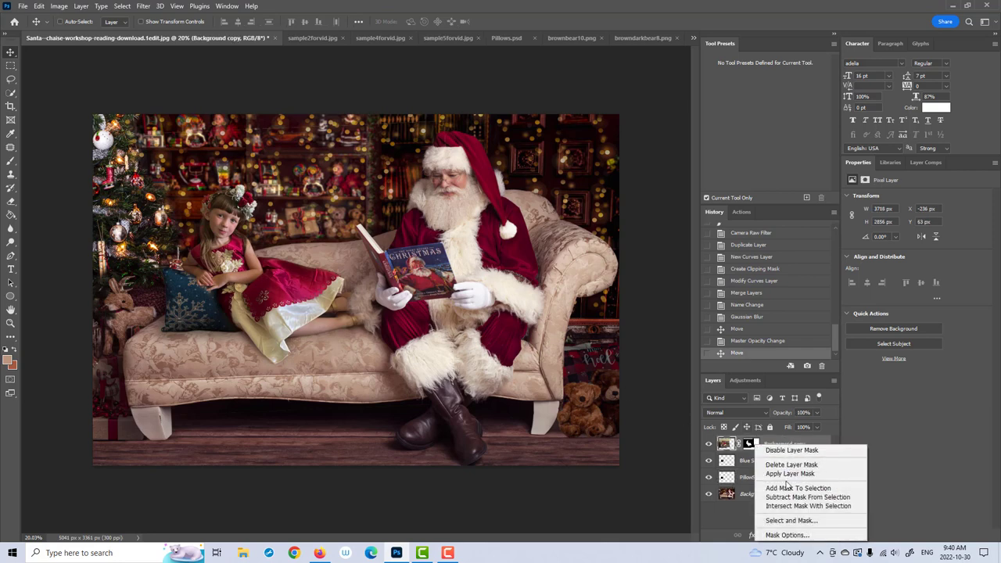
click(784, 473)
drag(772, 451, 808, 536)
click(798, 454)
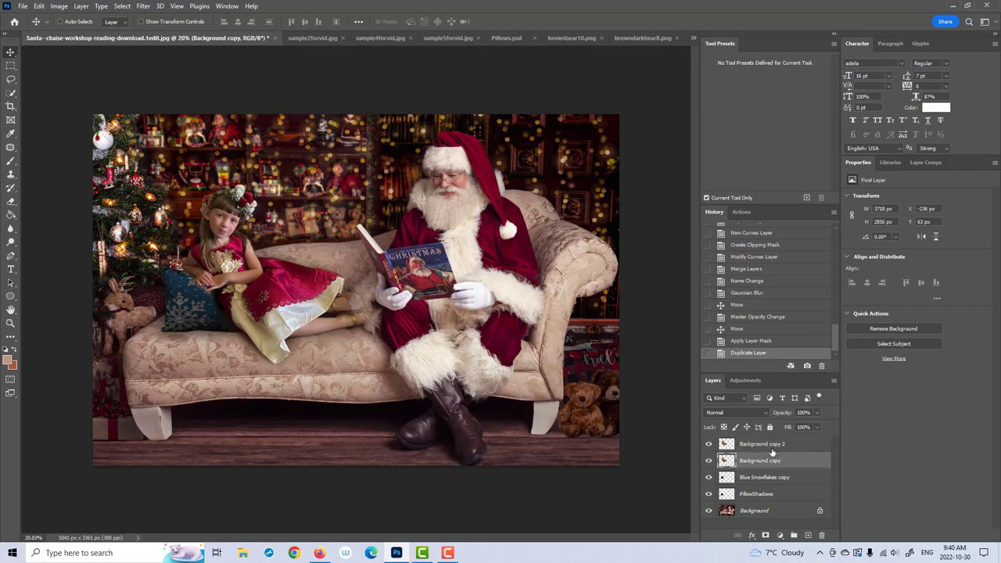
double_click(763, 444)
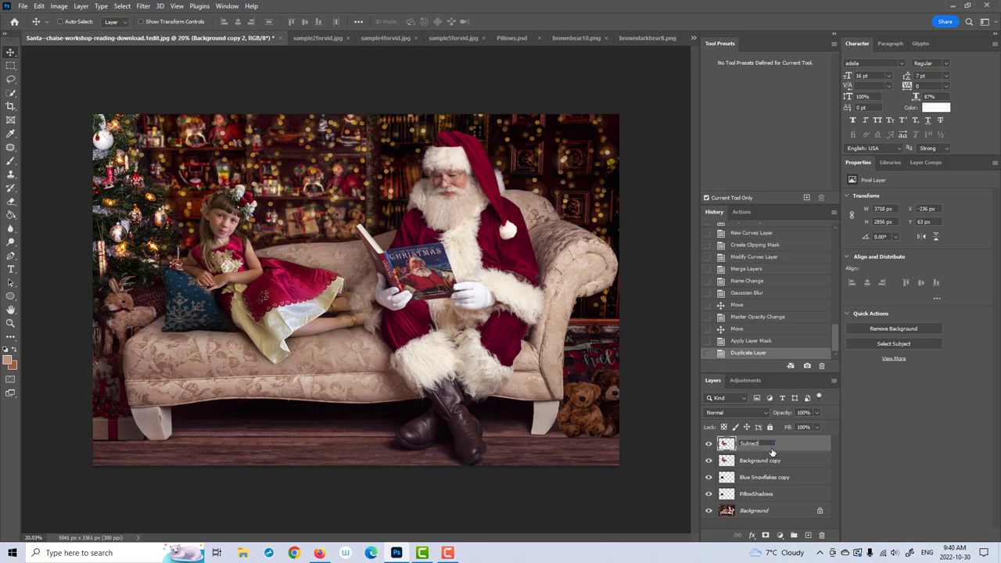
Step: Add a Curves adjustment above the lower girl layer, Background copy, and clip it to that layer
click(767, 462)
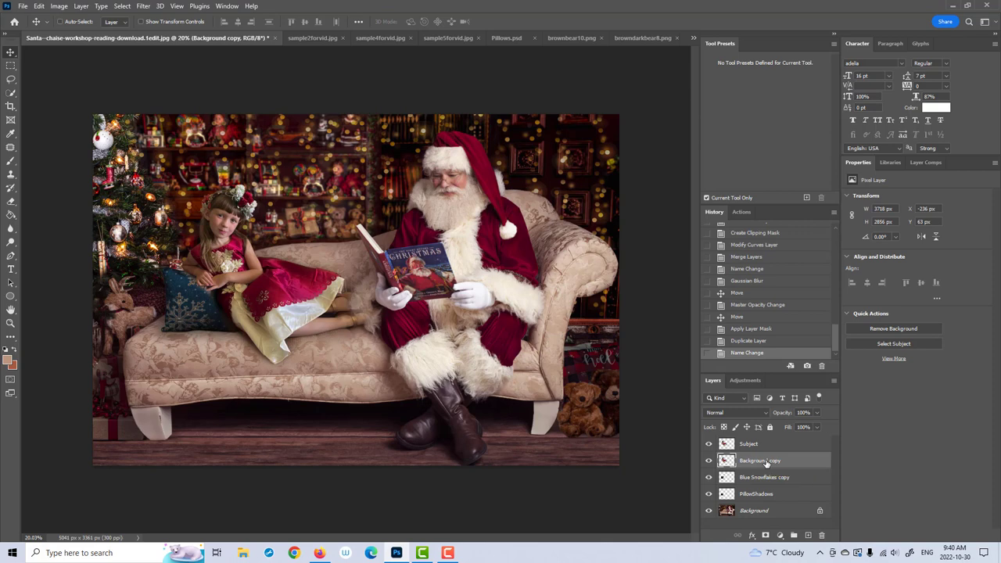
key(s)
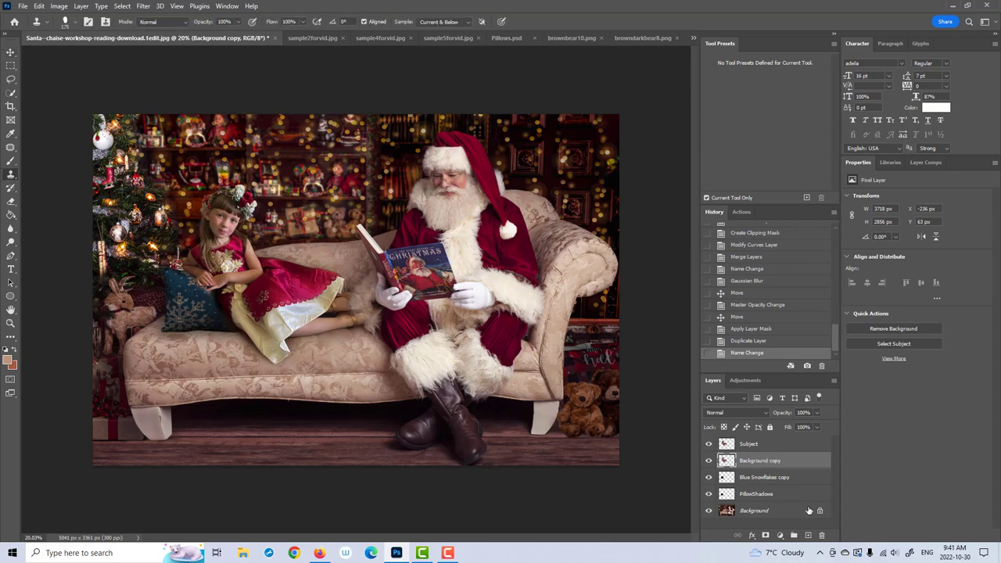
click(780, 535)
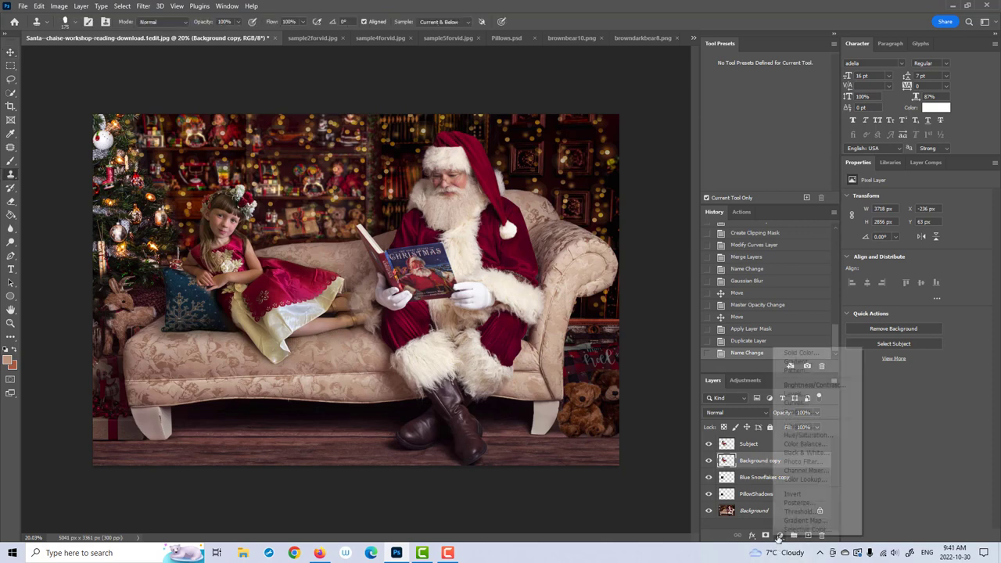
click(800, 401)
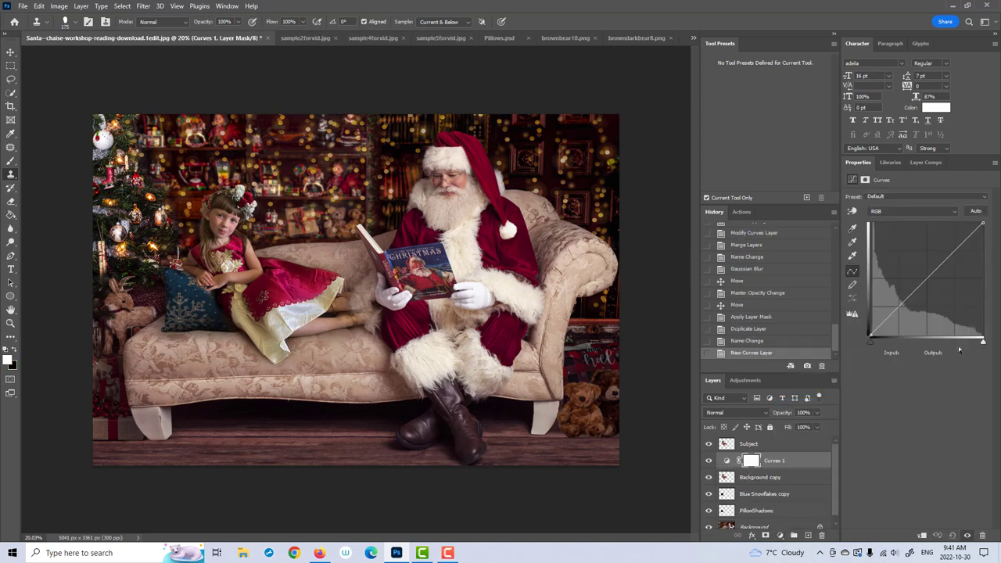
click(922, 535)
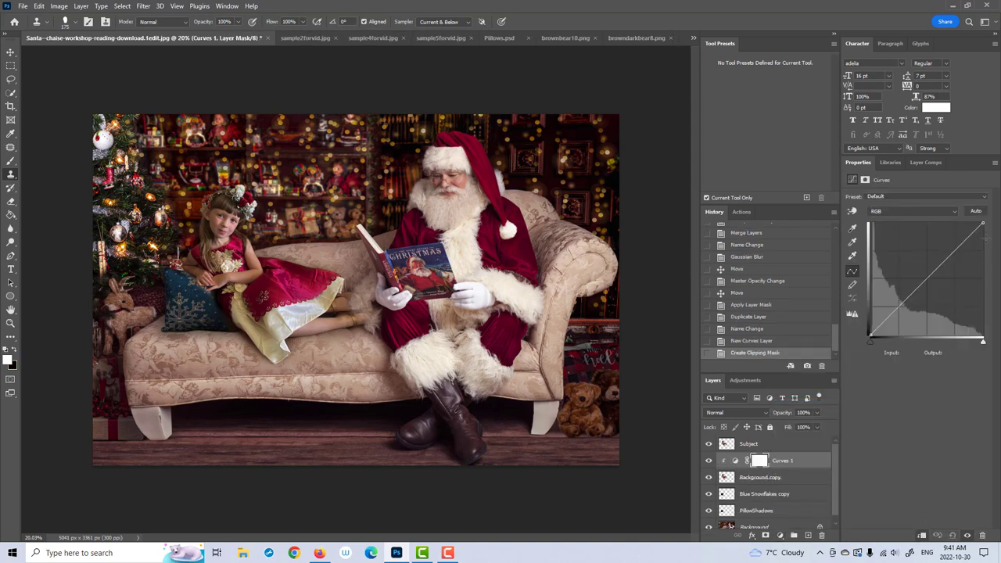
Step: Lower the curve's white point to output 0 to blacken the lower girl copy, and merge the adjustment with it
drag(983, 224, 994, 343)
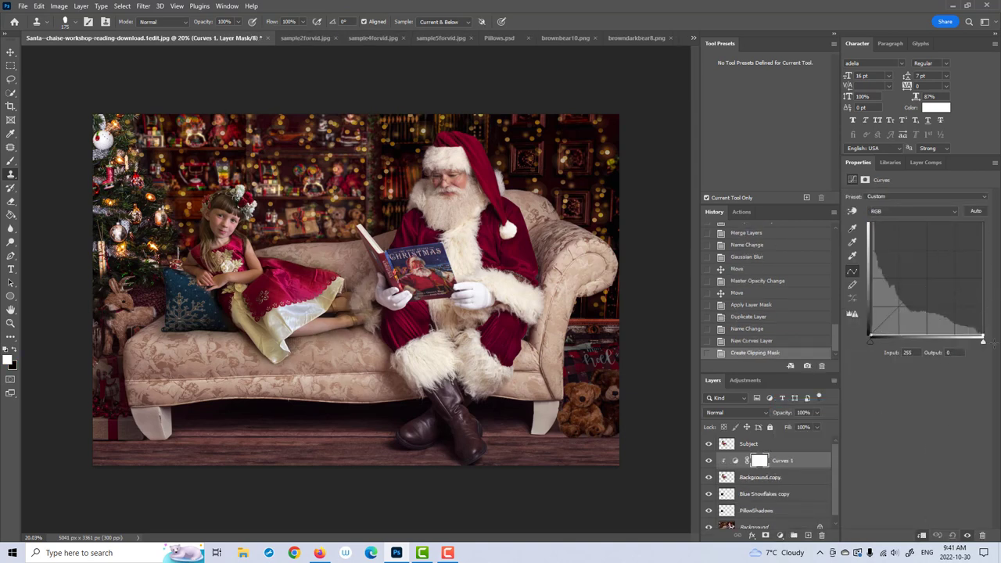
click(783, 477)
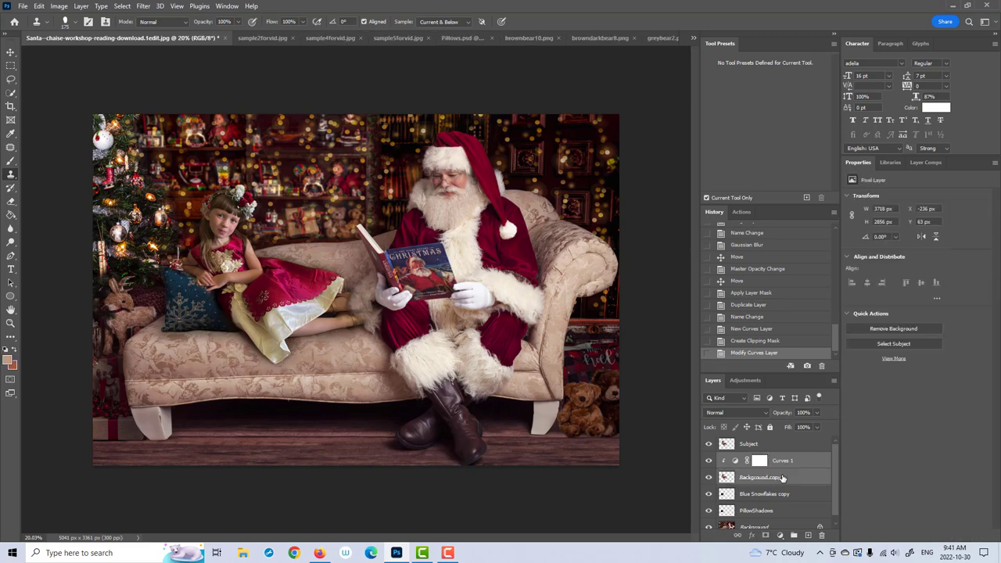
key(ctrl+e)
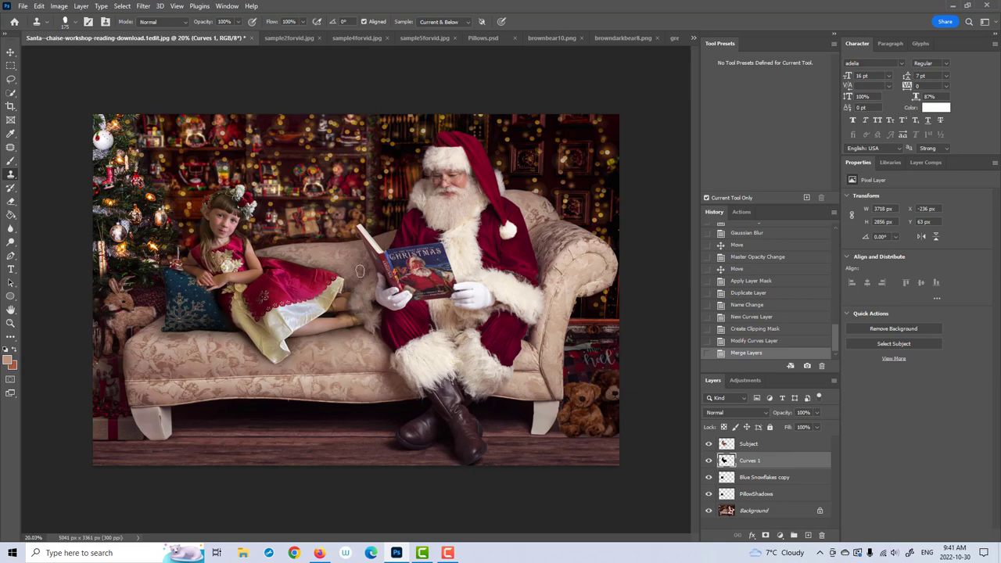
Step: Blur the blackened girl layer with a Gaussian Blur of 40.1 pixels
click(145, 5)
mouse_move(178, 144)
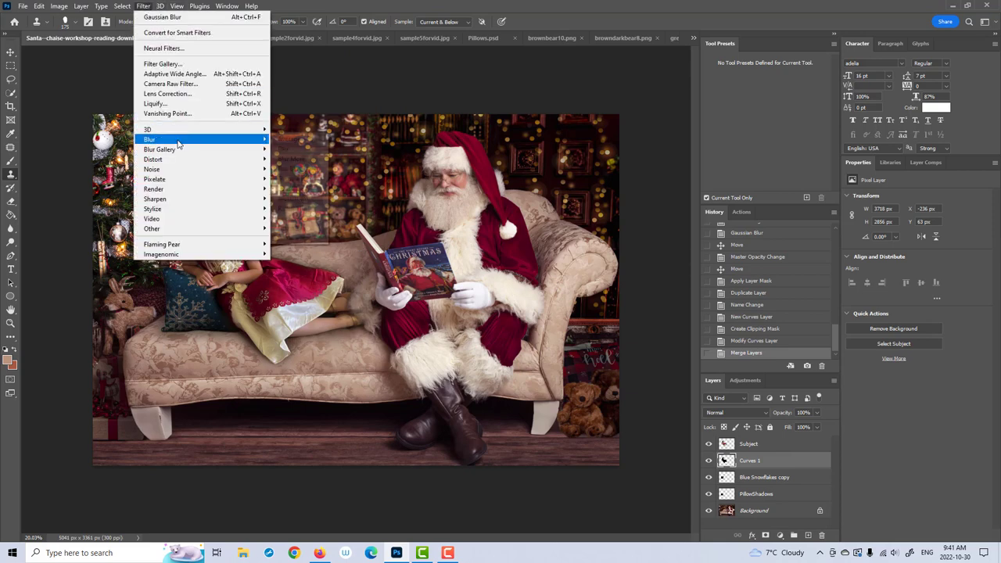
click(297, 179)
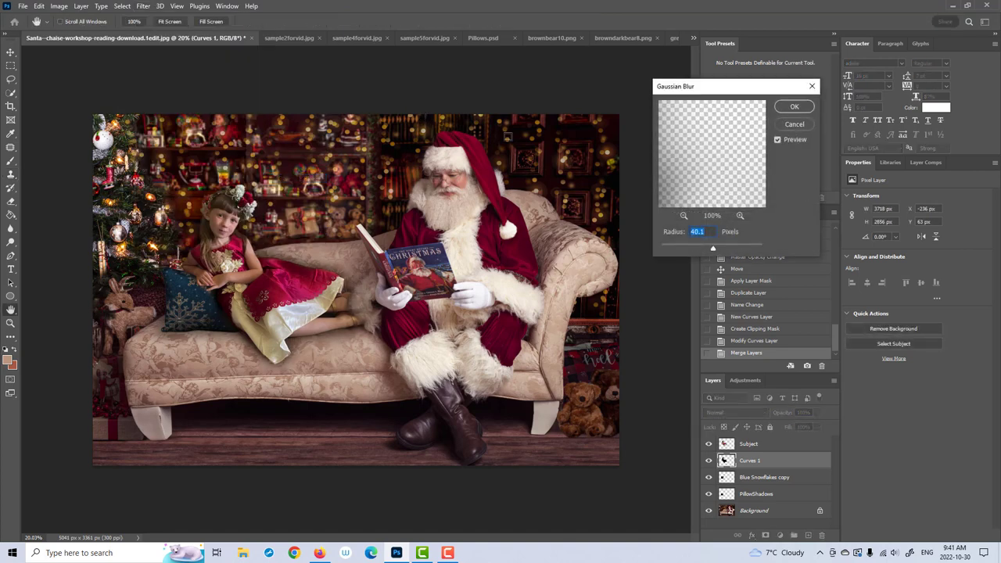
key(Return)
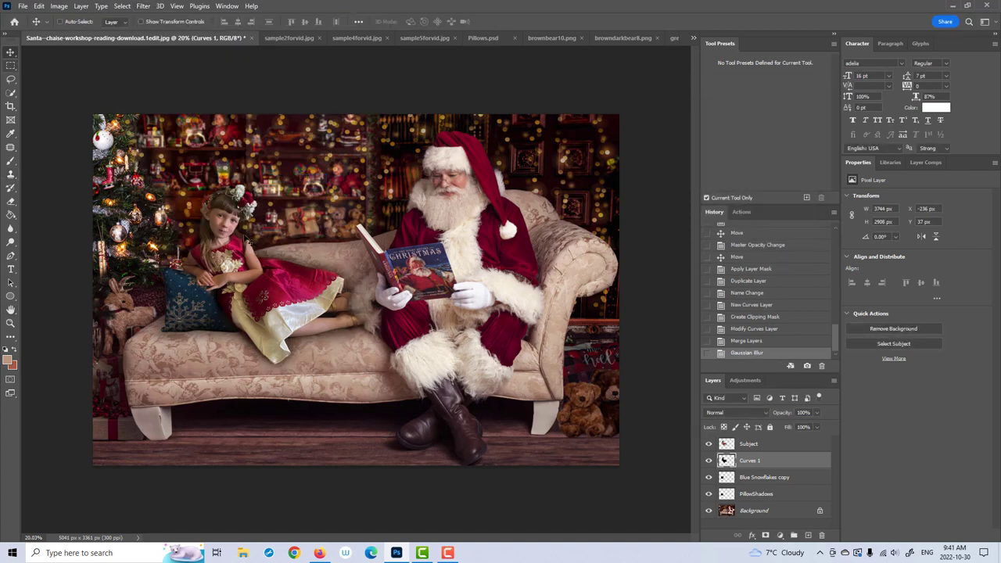
Step: Shift the girl's blurred shadow slightly down and left, and set its layer opacity to 50%
mouse_move(245, 239)
mouse_down()
mouse_move(254, 258)
mouse_move(266, 244)
mouse_move(282, 250)
mouse_move(251, 244)
mouse_up()
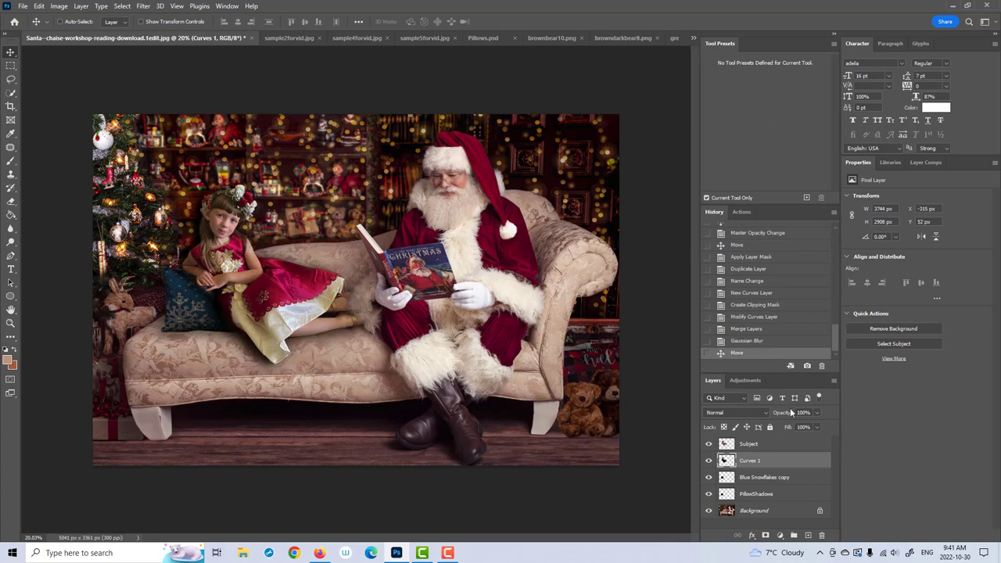
click(816, 415)
click(803, 427)
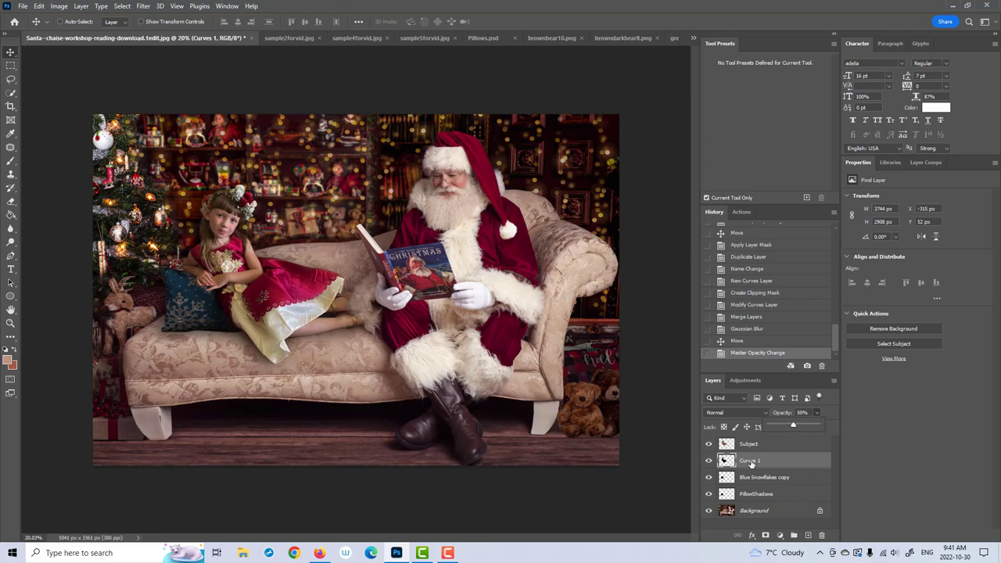
Step: Add a layer mask to the girl's shadow and paint out unwanted shadow around the dress with a 900 px black brush at 100% opacity
click(765, 535)
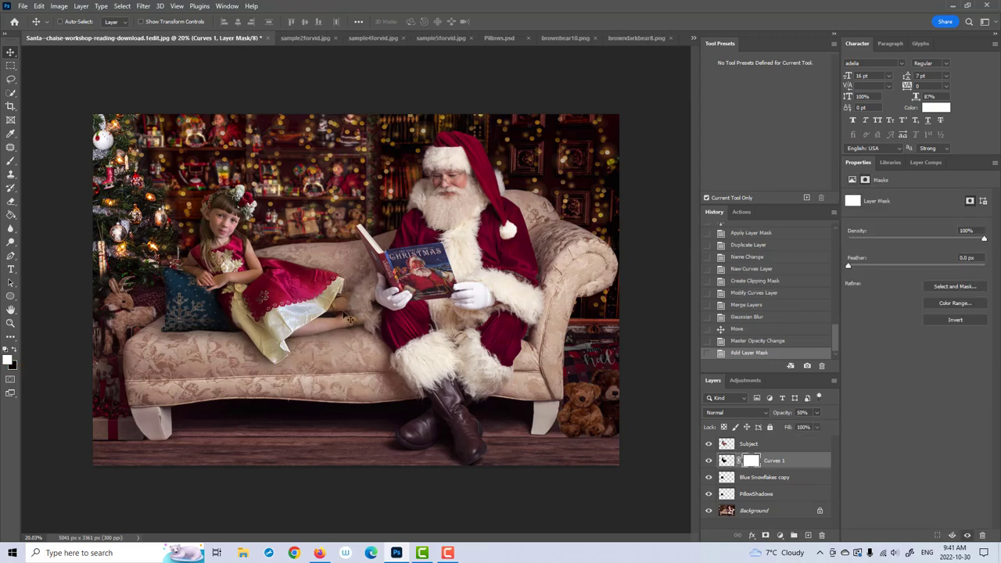
click(10, 161)
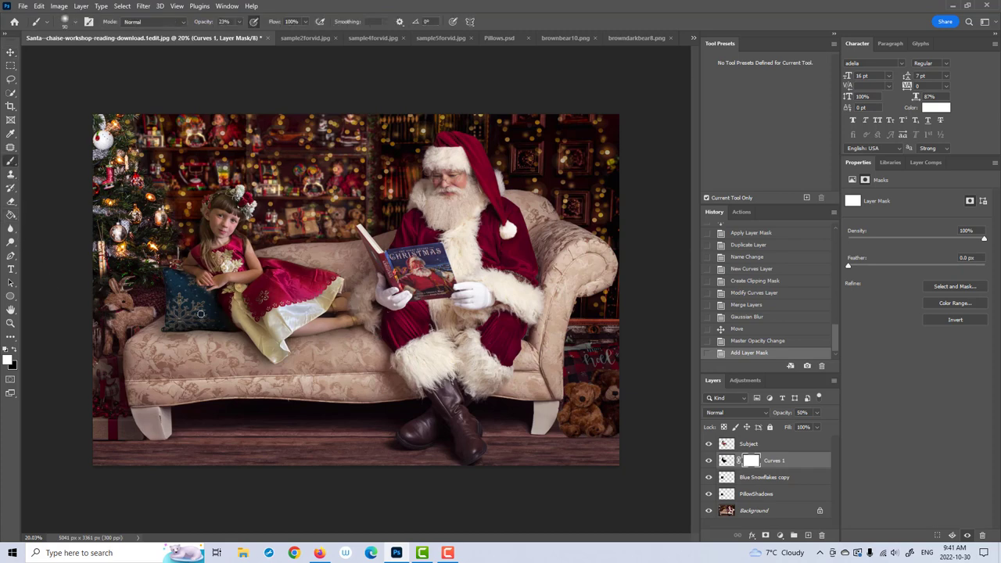
key(x)
key(bracketright)
click(239, 23)
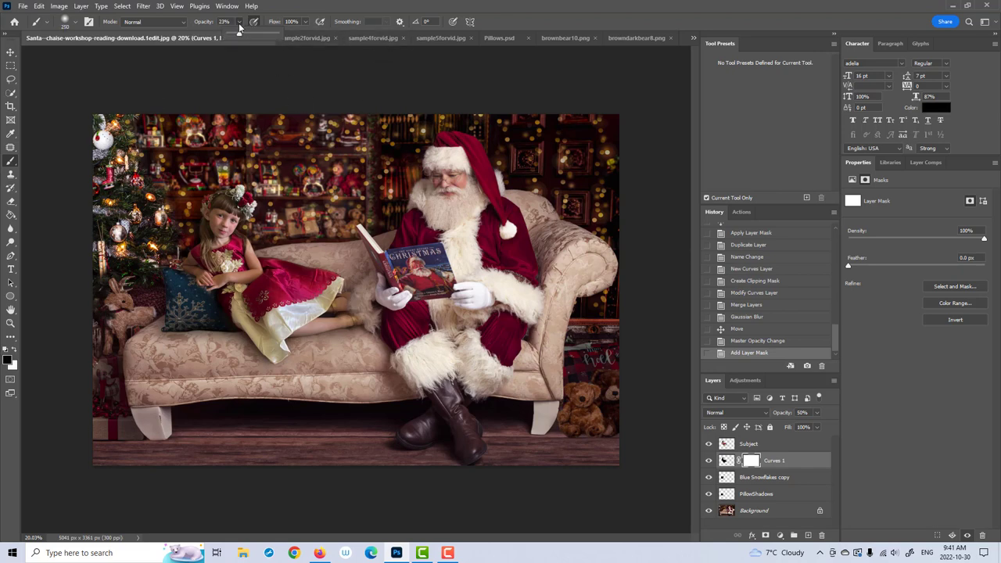
key(0)
key(bracketright)
key(bracketright)
key(bracketright)
key(bracketright)
key(bracketright)
key(bracketright)
key(bracketright)
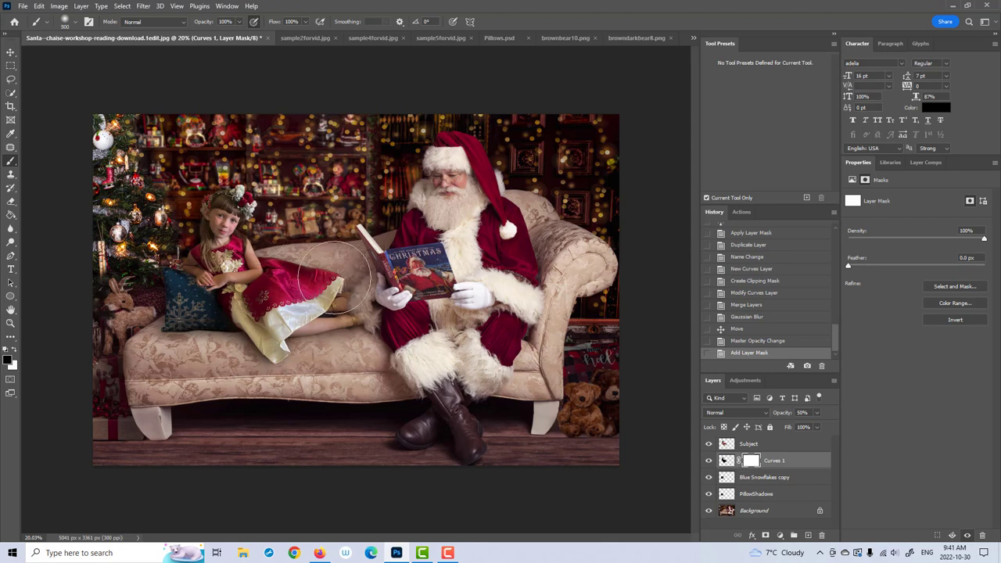
click(277, 318)
click(274, 321)
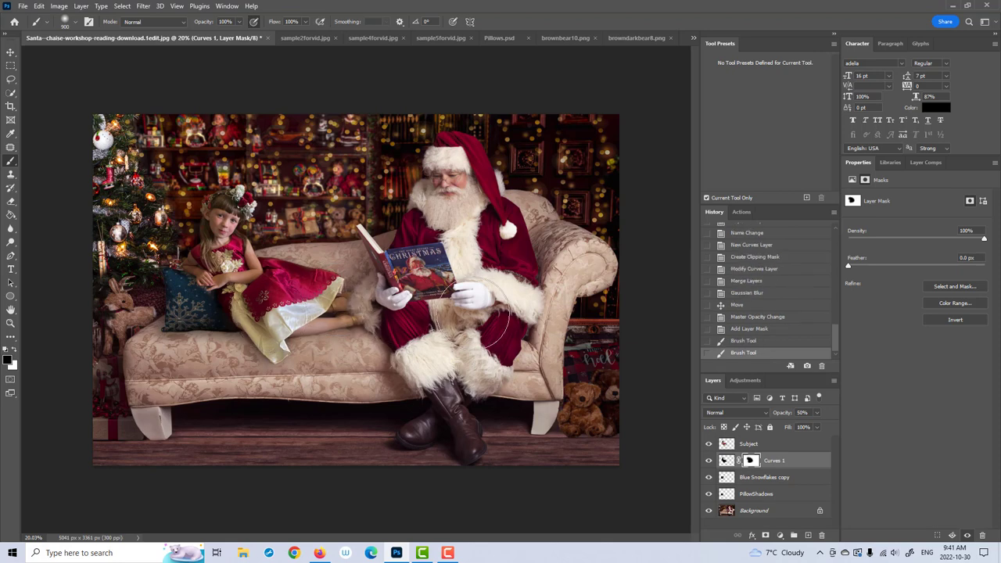
Step: Paint white on the girl's shadow mask over the pillow to restore the shadow there
key(x)
click(201, 309)
click(205, 297)
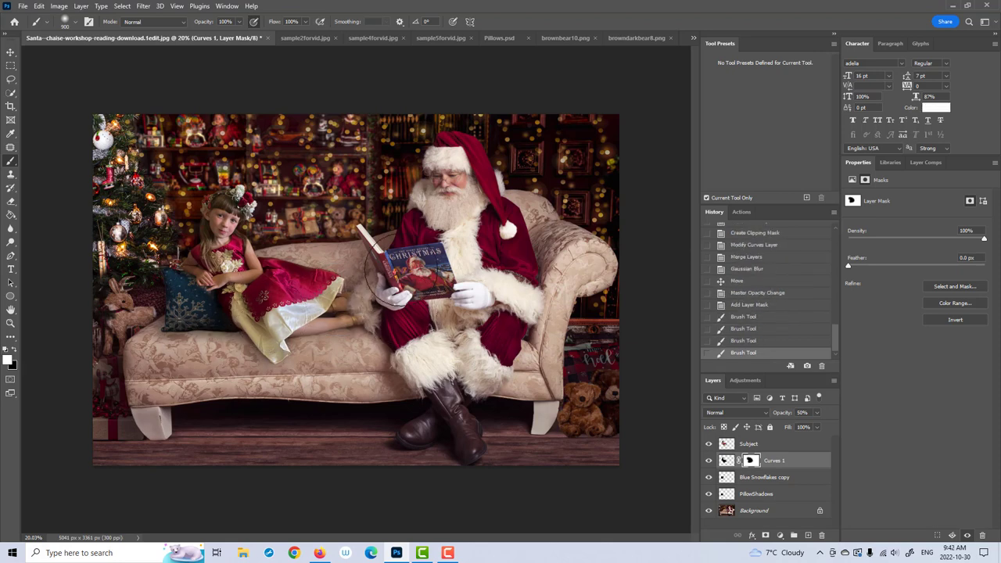
Step: Duplicate the Blue Snowflakes copy layer, hide the duplicate with a black layer mask, and set its blending mode to Multiply
click(755, 496)
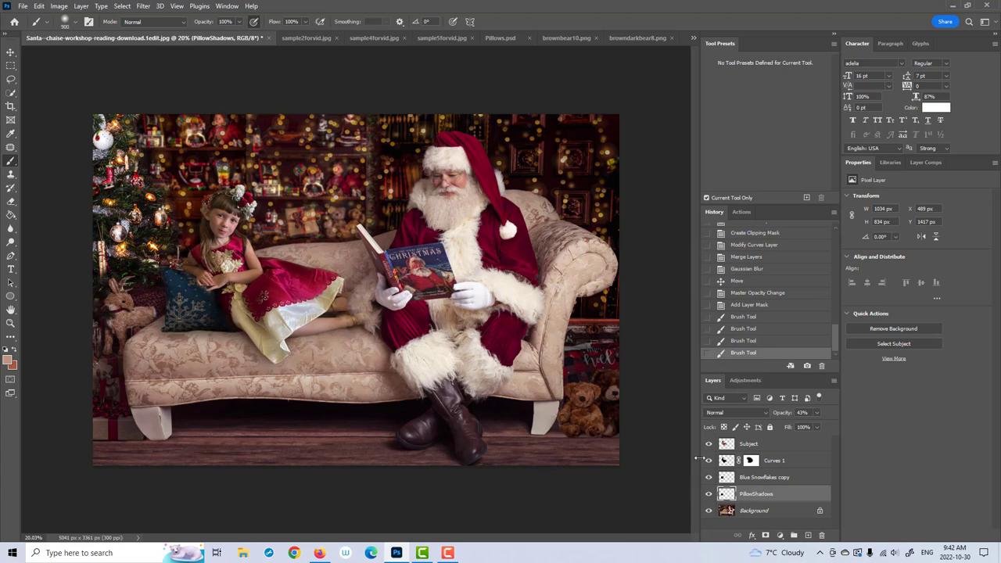
click(729, 477)
key(ctrl+j)
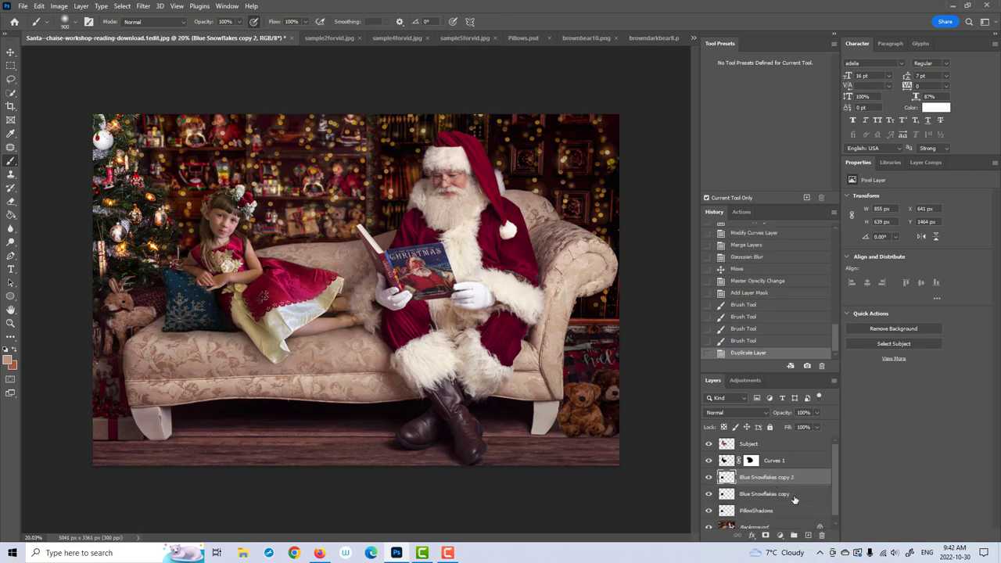
alt+click(766, 535)
click(747, 412)
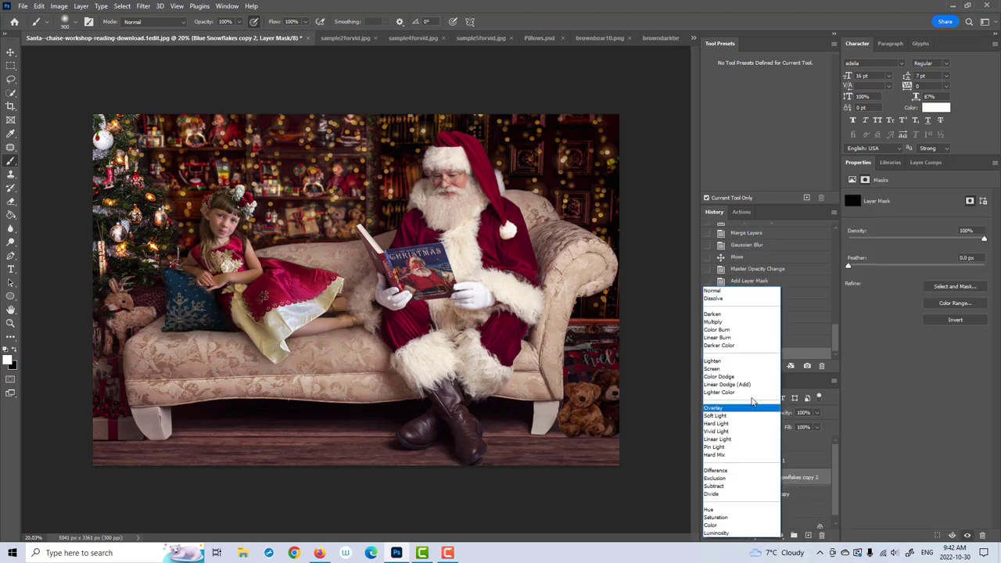
click(731, 322)
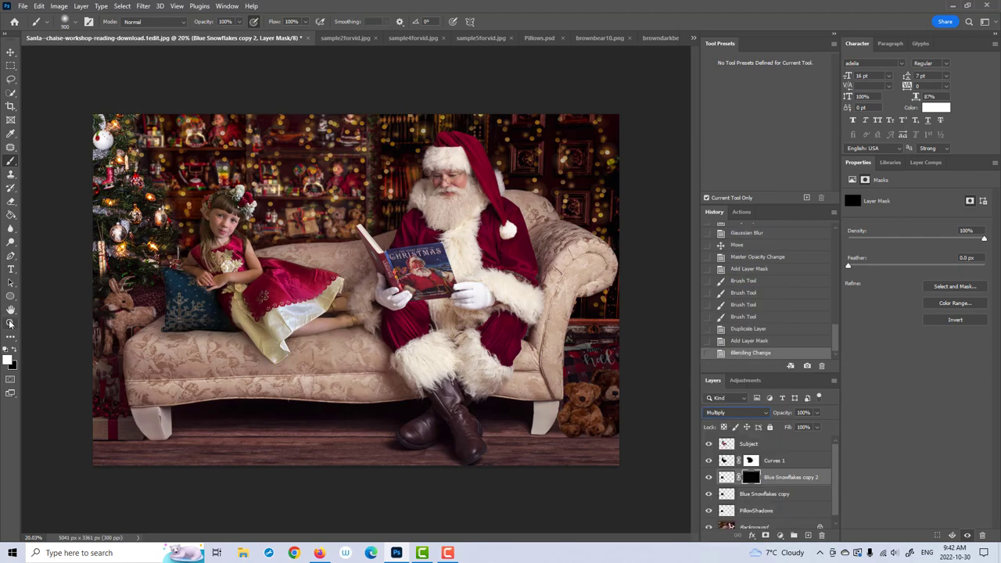
Step: Paint white with a 150 px brush on the Blue Snowflakes copy 2 mask to darken the pillow beneath the girl's arms and beside her dress
scroll(190, 257, up, 5)
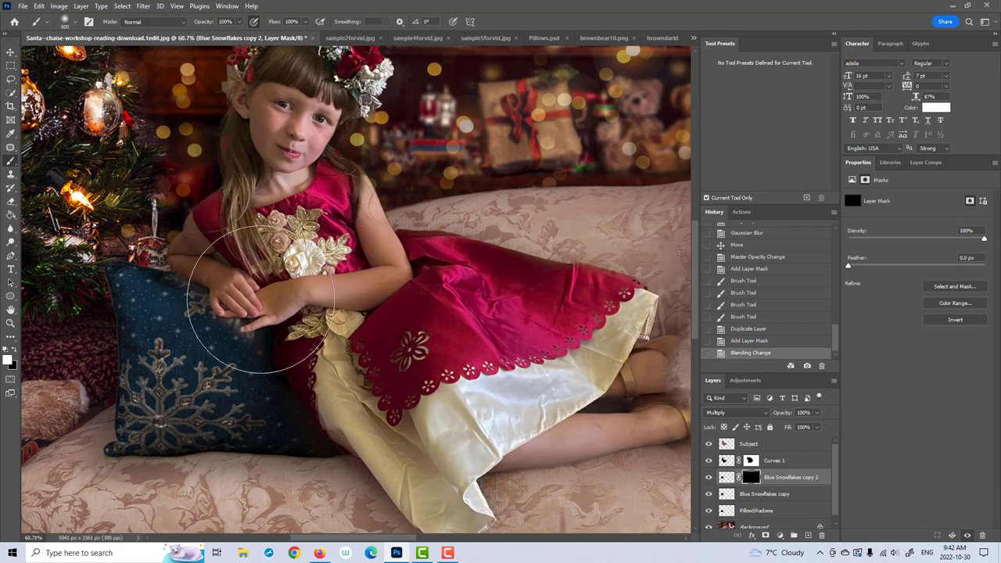
key(bracketleft)
key(bracketleft)
key(bracketleft)
key(bracketleft)
key(bracketleft)
key(bracketleft)
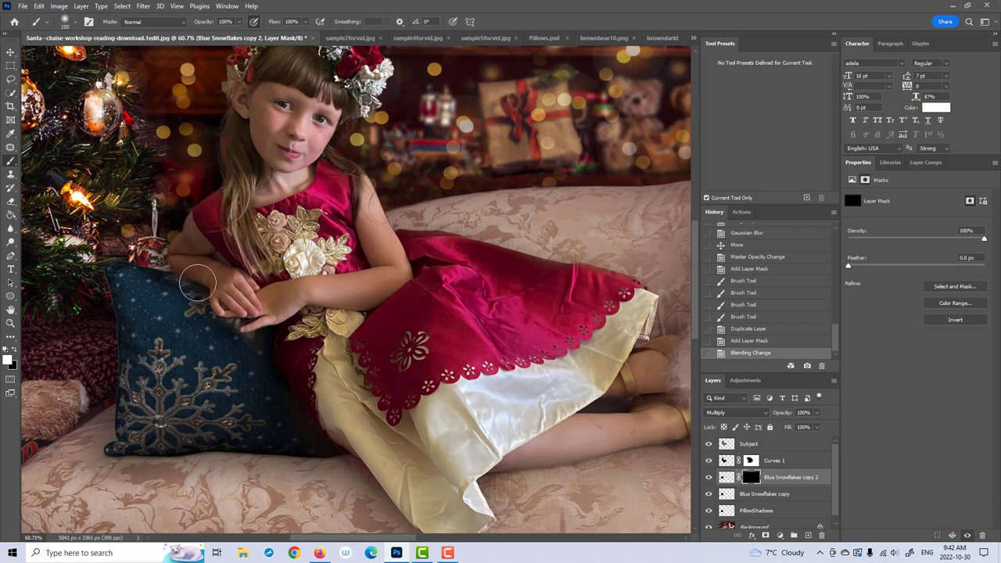
drag(197, 283, 185, 279)
mouse_move(286, 346)
mouse_down()
mouse_move(255, 326)
mouse_move(274, 358)
mouse_up()
click(274, 342)
click(205, 274)
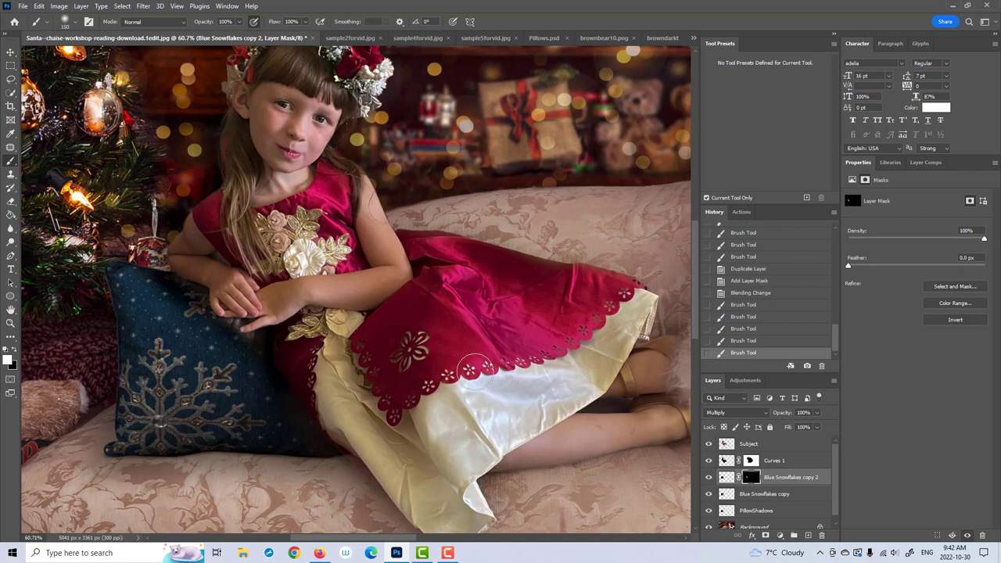
Step: Burn the lower edges of the girl's hands and forearm on the Subject layer with a small brush, Midtones range, 100% exposure
click(728, 444)
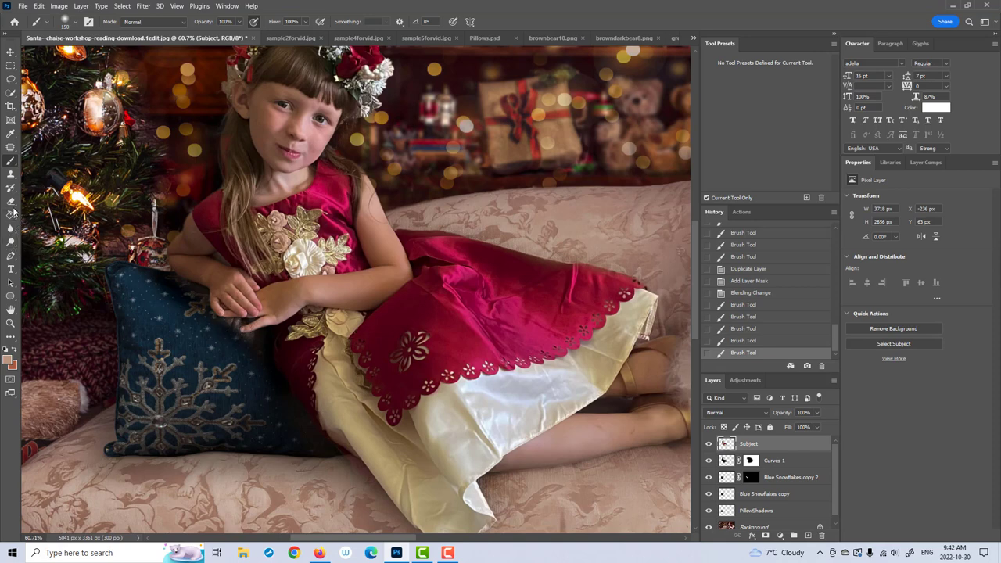
click(10, 242)
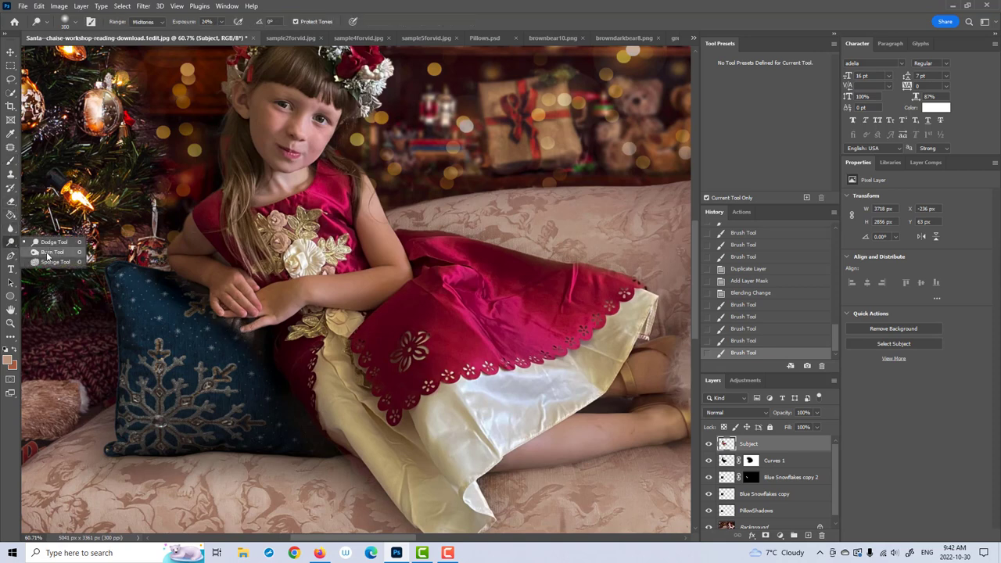
click(39, 242)
key(bracketleft)
key(bracketleft)
key(bracketleft)
key(bracketleft)
key(bracketleft)
key(bracketleft)
key(bracketleft)
key(bracketleft)
key(bracketleft)
key(bracketleft)
key(bracketleft)
key(bracketleft)
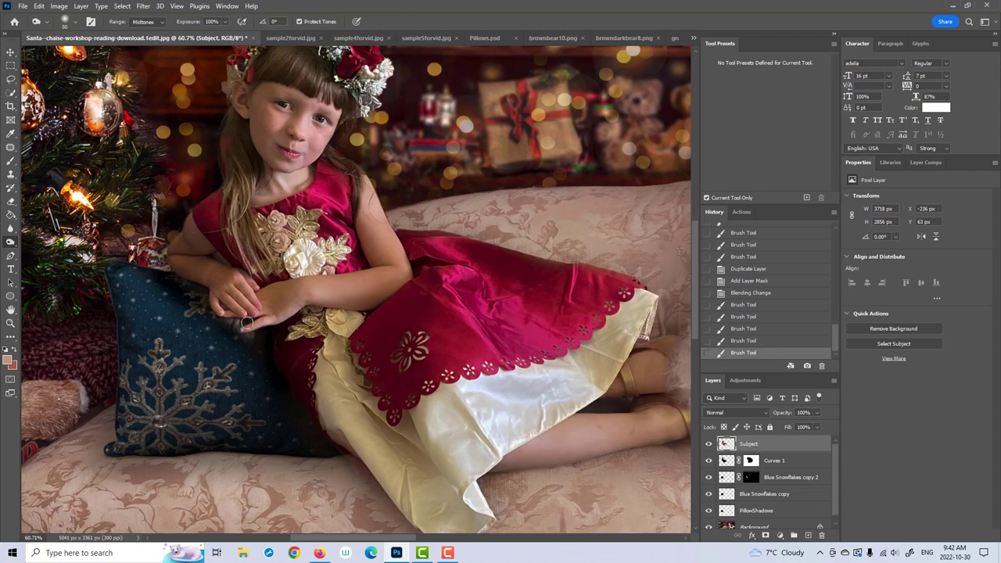
mouse_move(245, 321)
mouse_down()
mouse_move(222, 327)
mouse_move(253, 321)
mouse_move(212, 317)
mouse_move(220, 317)
mouse_move(208, 307)
mouse_move(219, 303)
mouse_move(239, 333)
mouse_move(261, 332)
mouse_move(246, 339)
mouse_move(304, 308)
mouse_up()
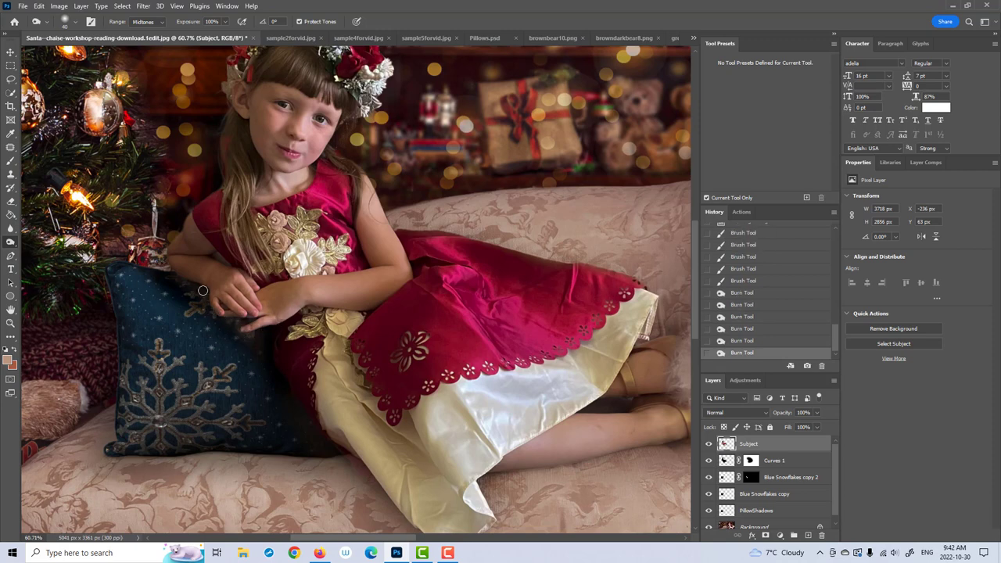
Step: Undo the last burn stroke near the girl's elbow and burn the arm's lower edge again where it meets the pillow
drag(173, 270, 164, 260)
click(752, 345)
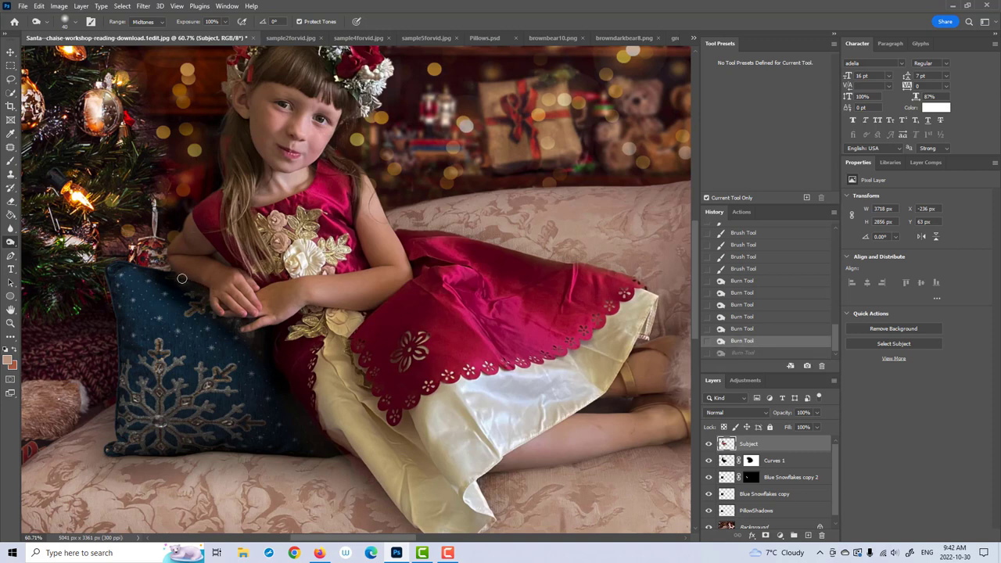
drag(185, 280, 176, 277)
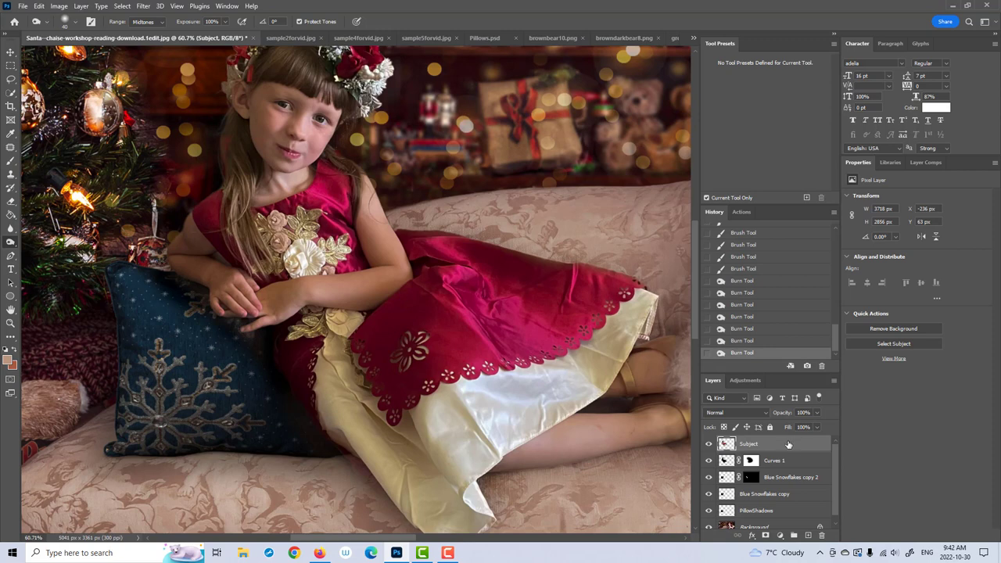
Step: Duplicate the Background layer, hide the copy with a black layer mask, and set its blending mode to Multiply
scroll(786, 450, down, 1)
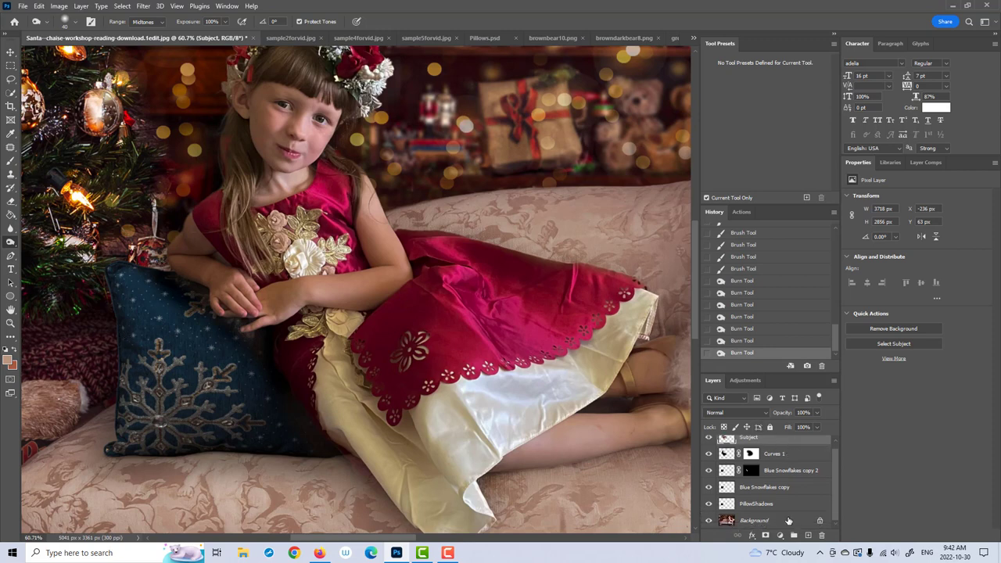
click(758, 520)
drag(763, 520, 808, 535)
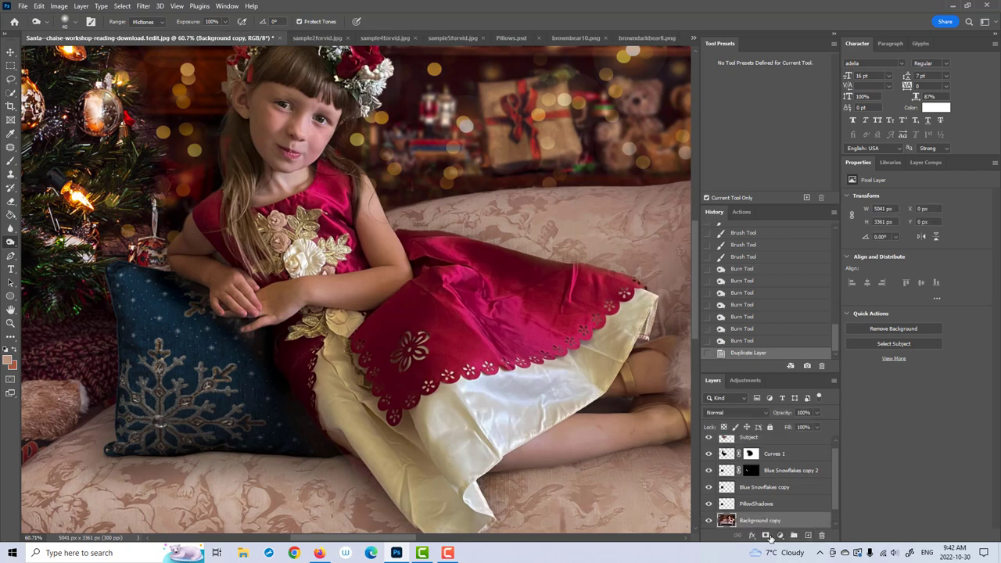
alt+click(765, 535)
click(739, 412)
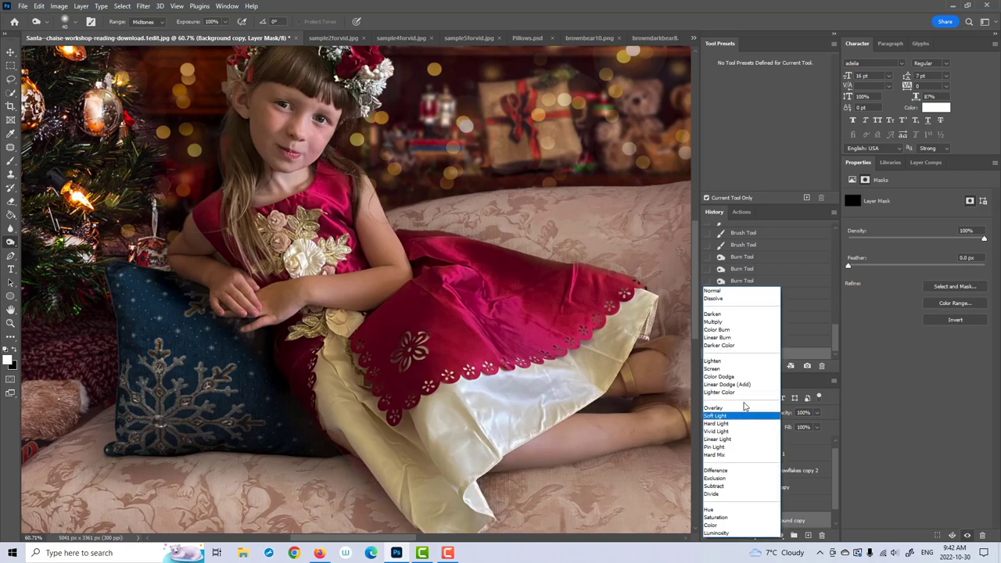
click(735, 322)
Step: Paint white on the Background copy mask with a 2300 px brush at 17% opacity to darken the tree and shelves behind the girl
click(10, 322)
drag(367, 337, 274, 338)
click(10, 160)
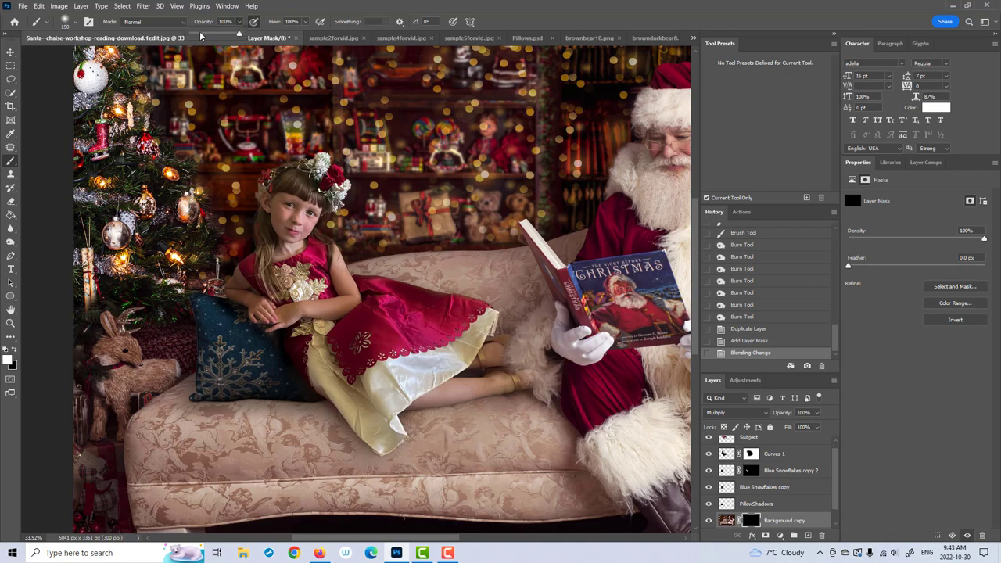
key(1)
key(7)
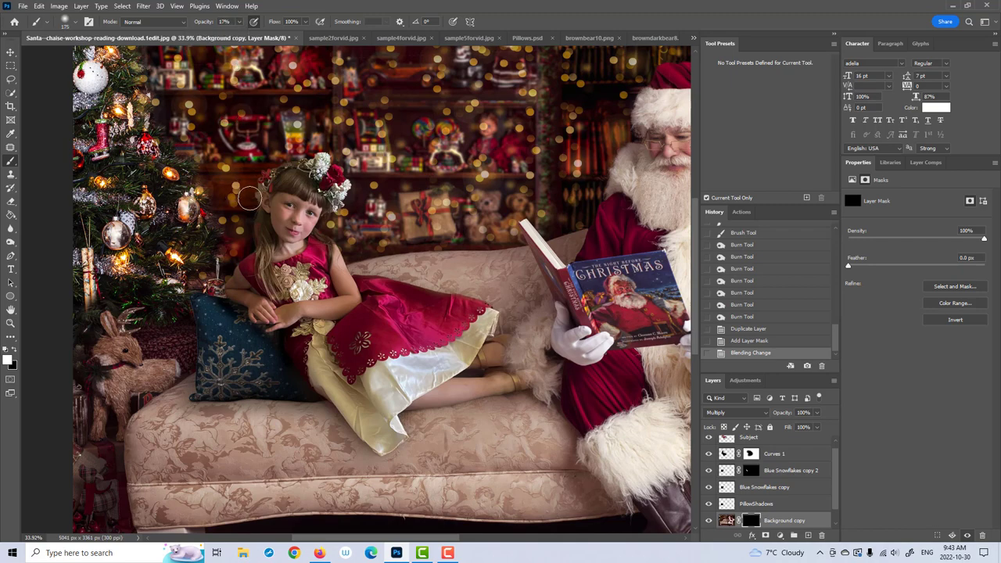
key(bracketright)
key(bracketright)
key(bracketright)
key(bracketright)
key(bracketright)
key(bracketright)
key(bracketright)
key(bracketright)
key(bracketright)
key(bracketright)
key(bracketright)
key(bracketright)
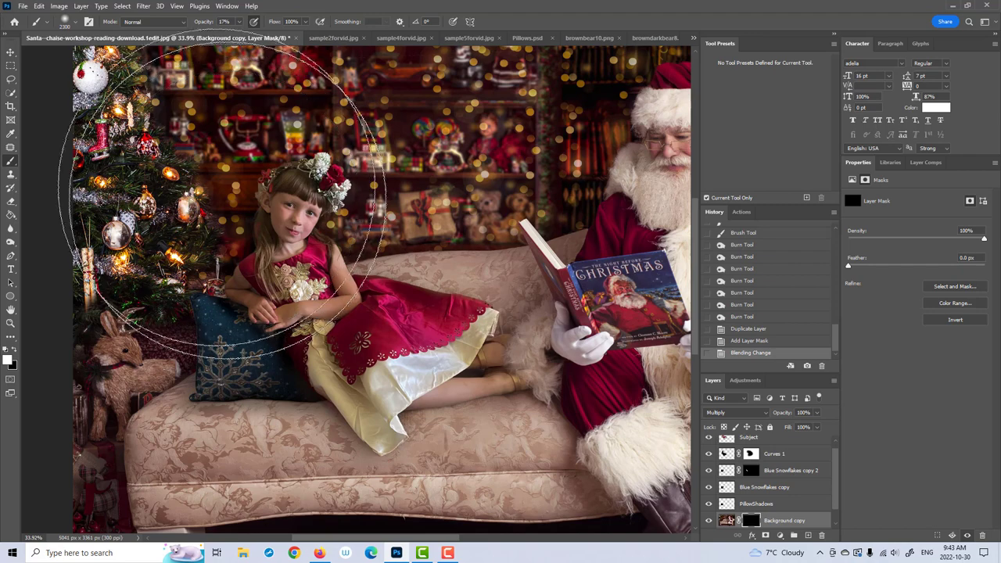
click(212, 188)
click(211, 188)
click(211, 188)
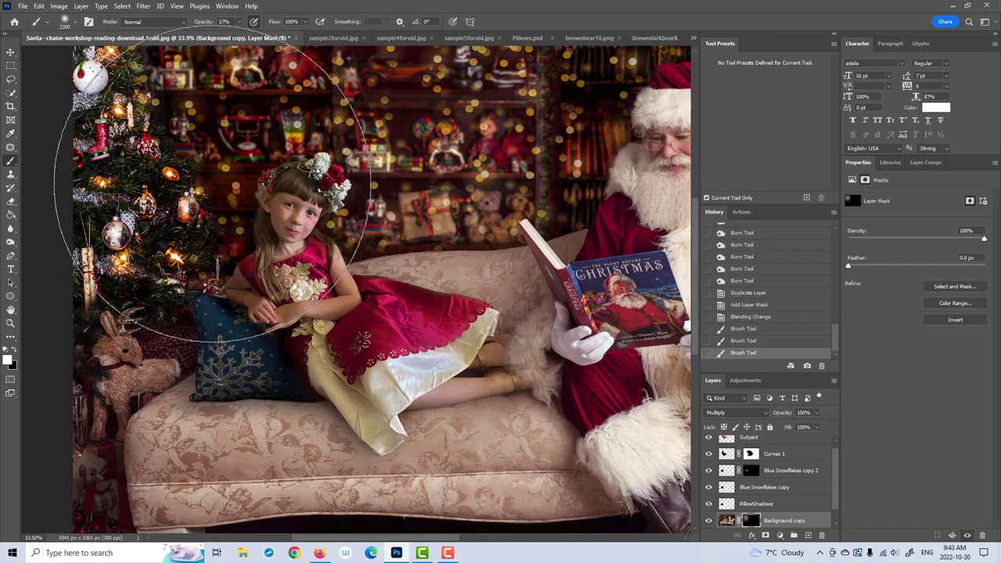
click(211, 188)
click(187, 195)
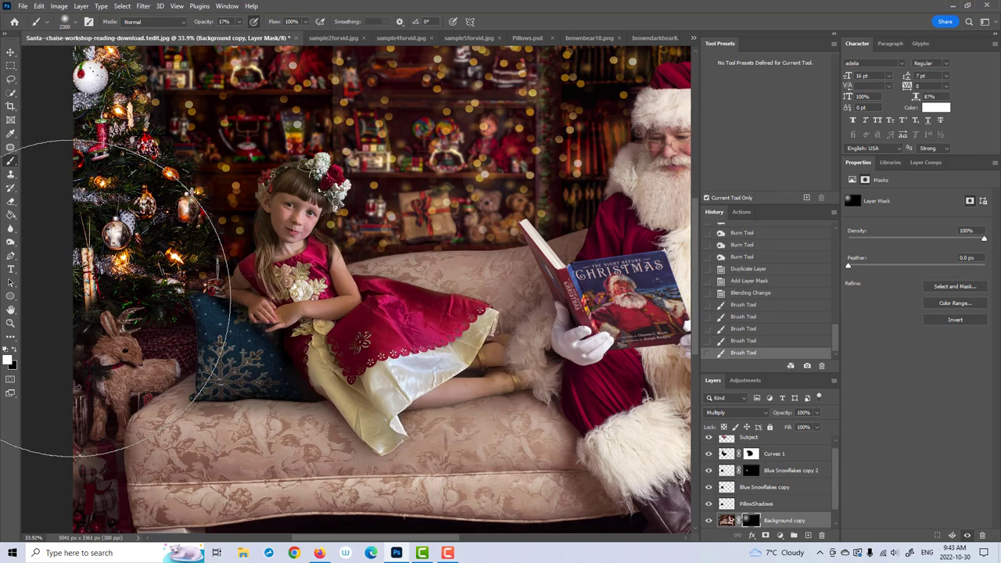
Step: Toggle the Background copy layer's visibility to compare the whole scene with and without the darkening
click(10, 324)
drag(259, 326, 204, 326)
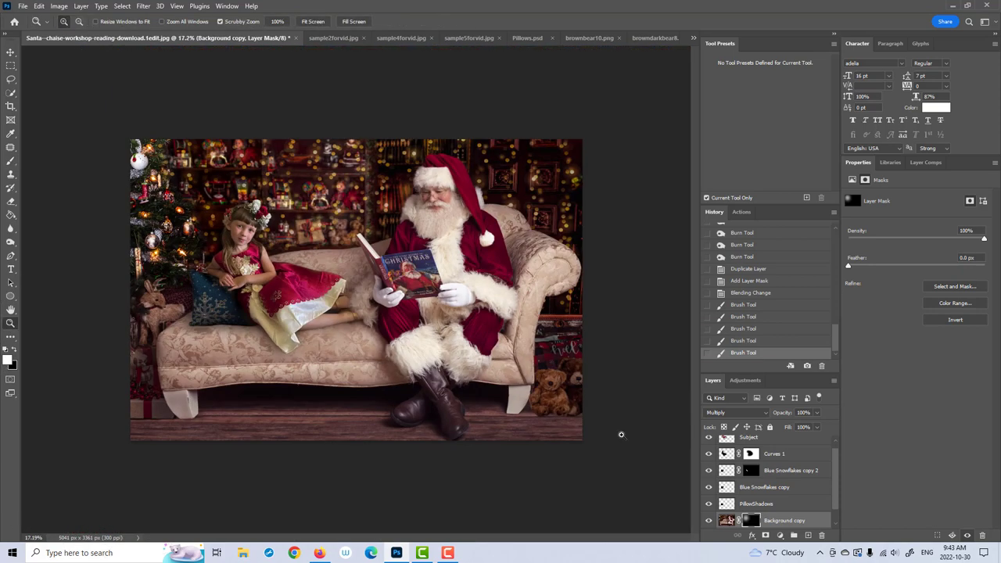
click(710, 520)
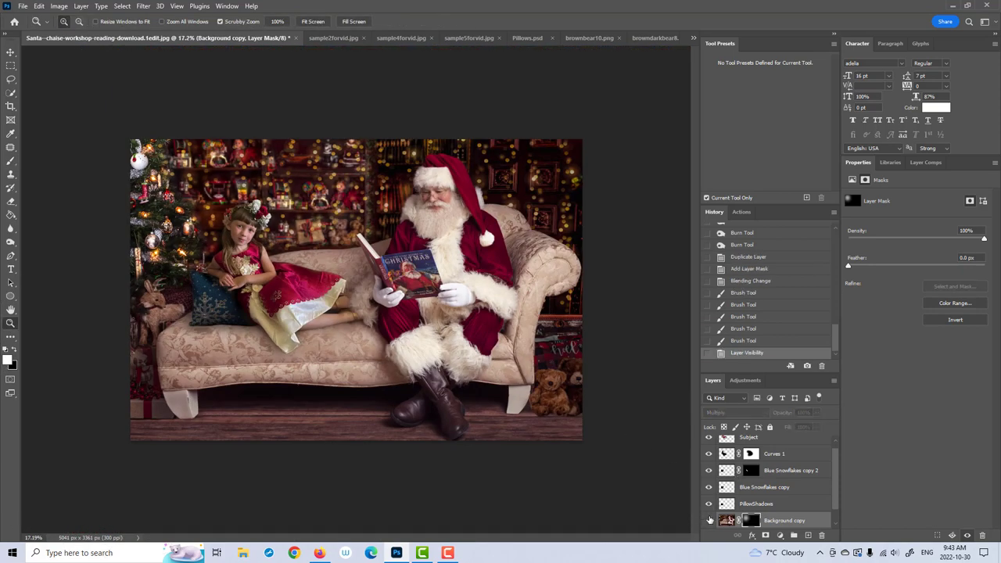
click(709, 520)
click(710, 521)
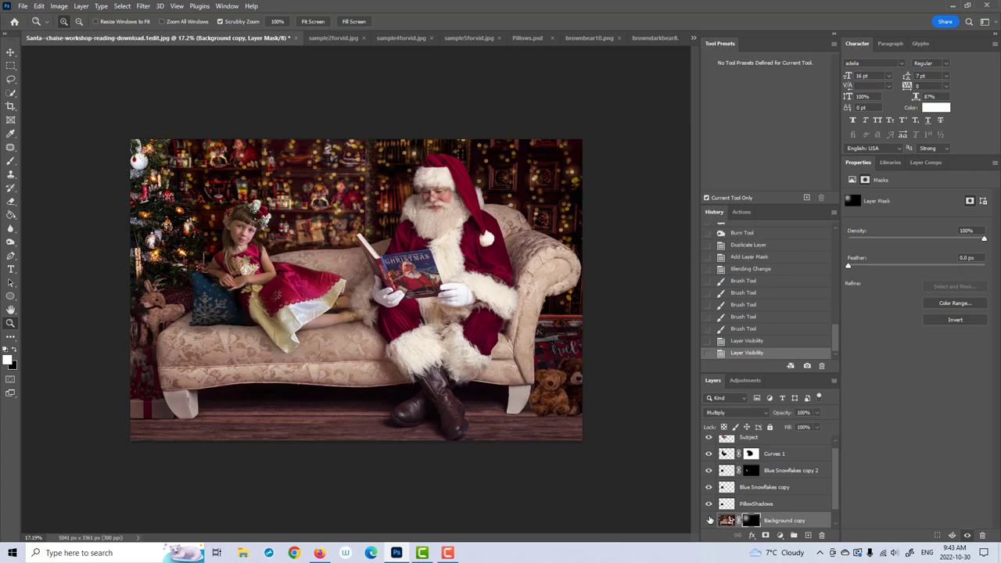
click(710, 521)
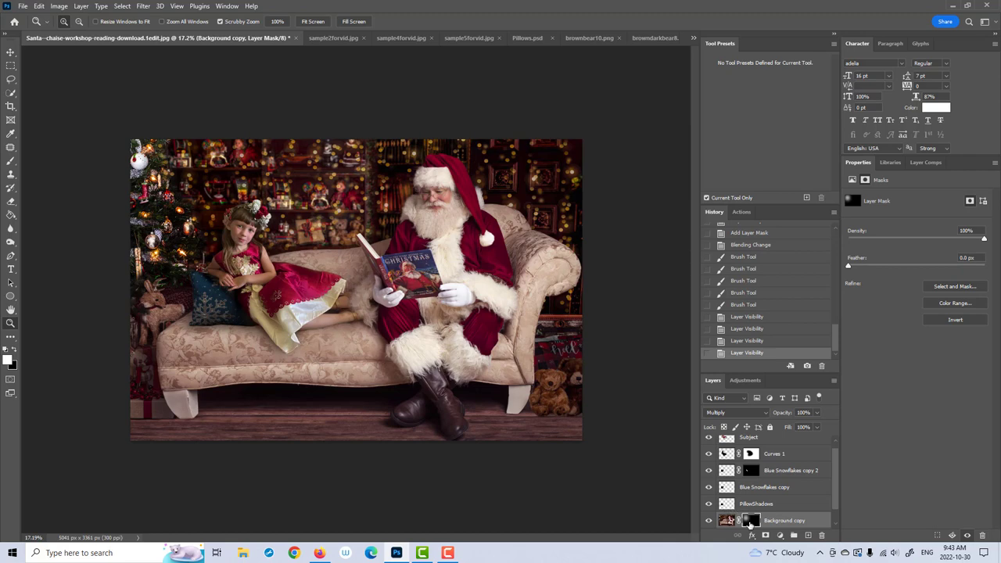
Step: Paint black on the Background copy mask with an 1800 px brush at 17% opacity to soften the darkening over the upper shelves
key(x)
click(11, 162)
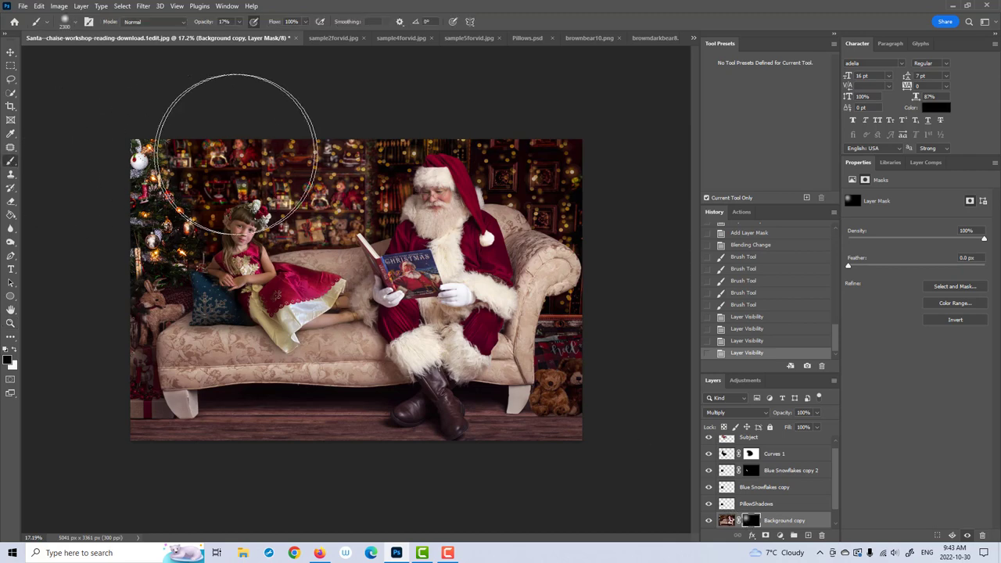
key(bracketleft)
key(bracketleft)
key(bracketleft)
key(bracketleft)
mouse_move(221, 112)
mouse_down()
mouse_move(203, 138)
mouse_move(158, 133)
mouse_move(190, 137)
mouse_move(224, 112)
mouse_move(208, 107)
mouse_move(246, 112)
mouse_move(231, 129)
mouse_up()
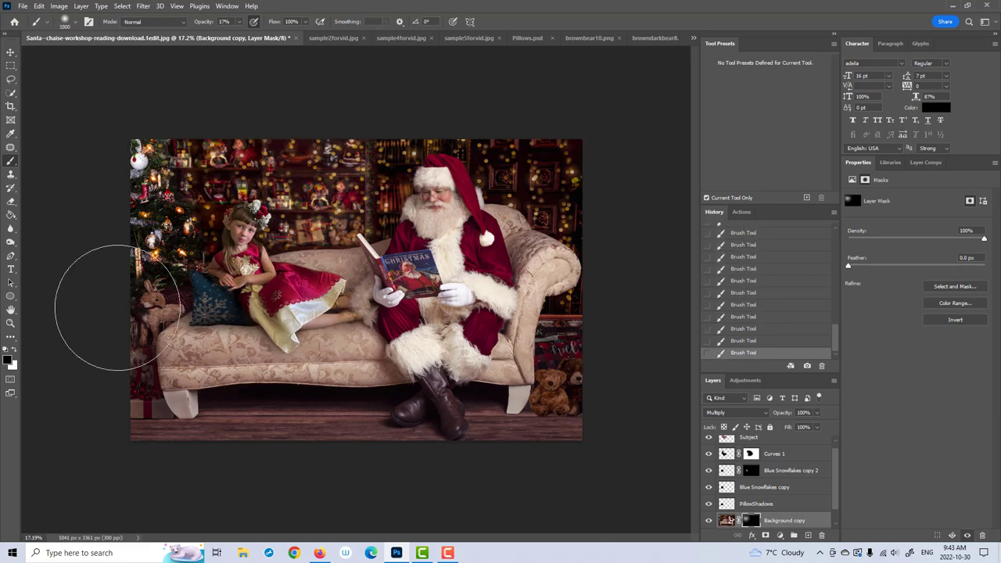
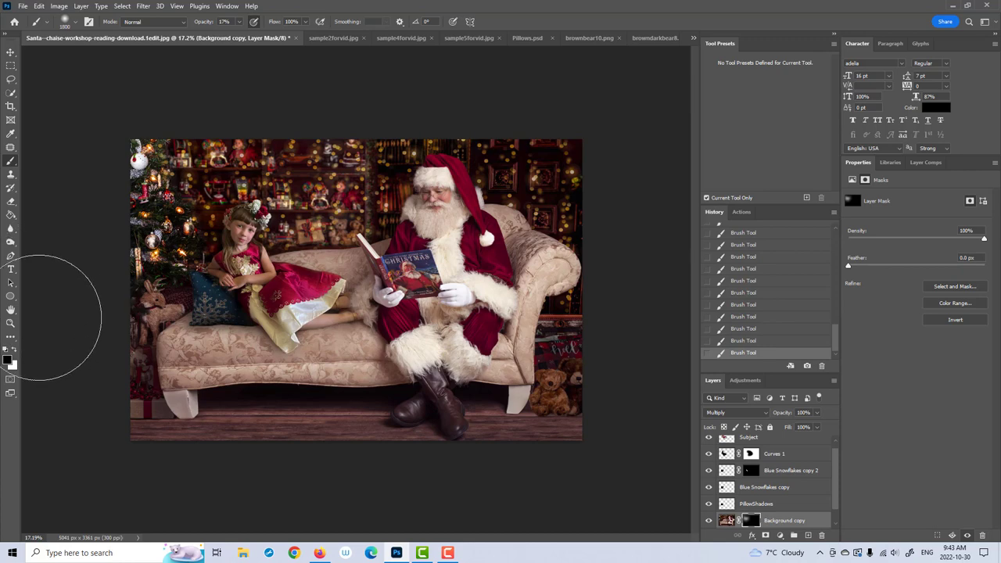
Step: Bring the teddy bear from brownbear10.png into the Santa scene as a layer above the Subject layer
click(10, 324)
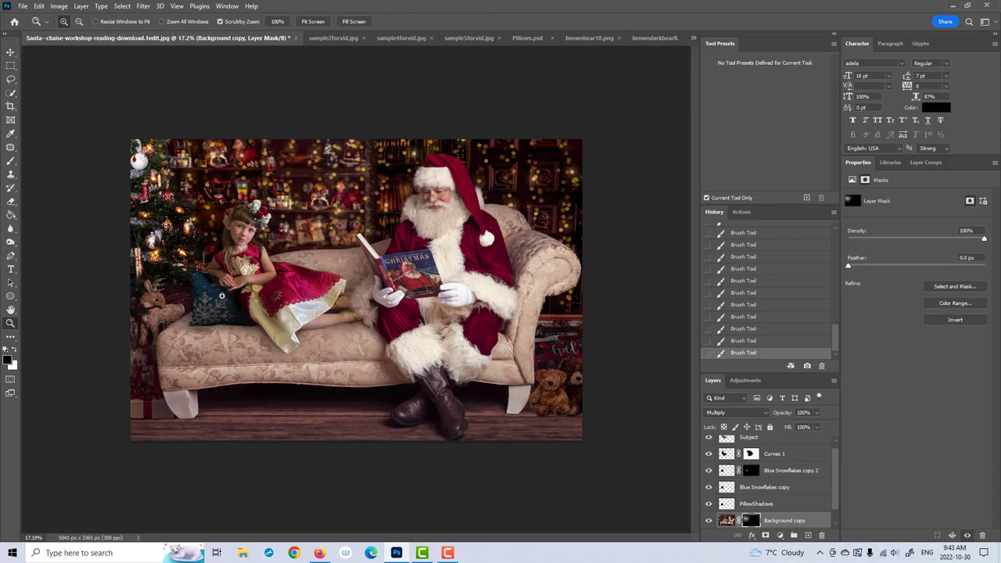
drag(230, 288, 282, 283)
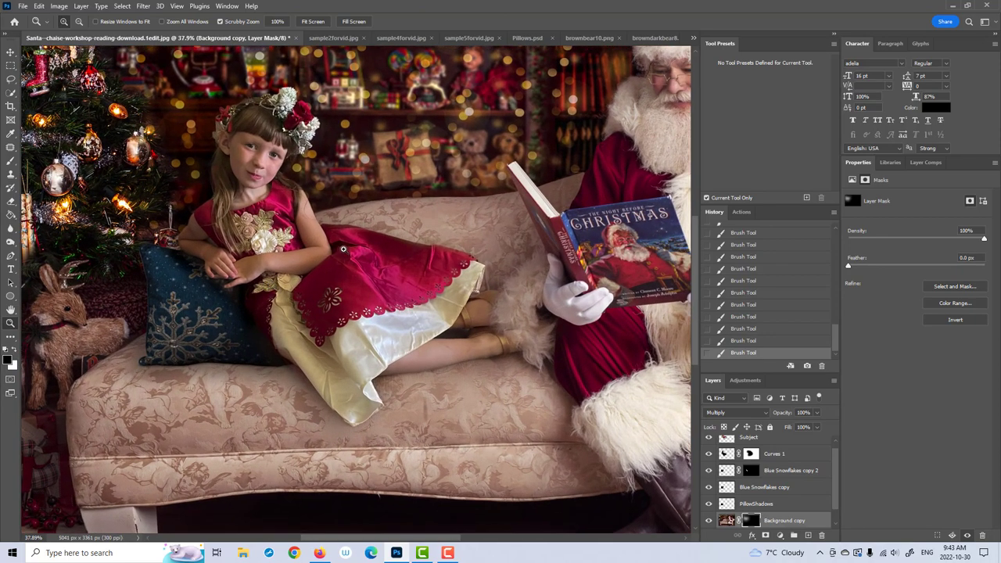
click(802, 443)
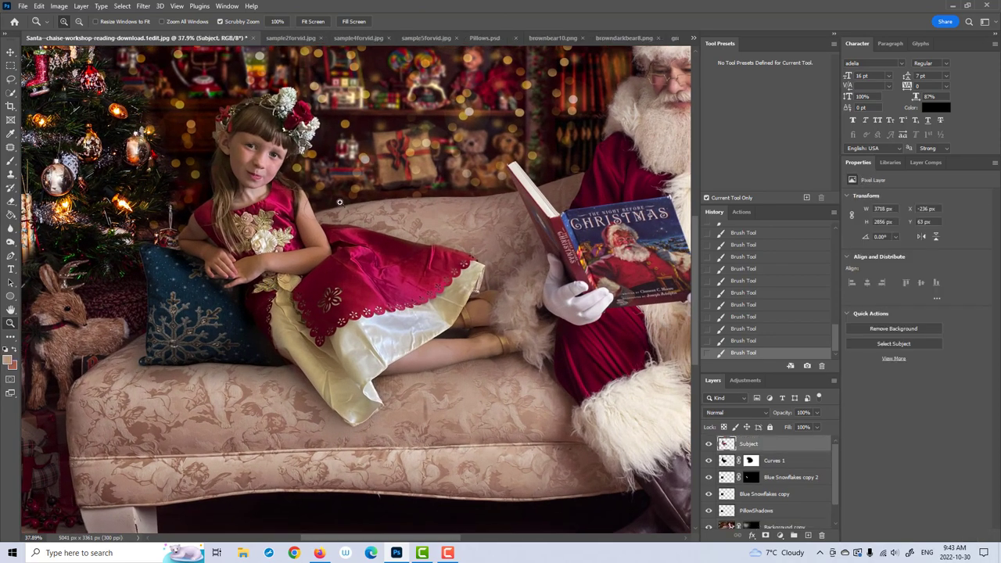
key(v)
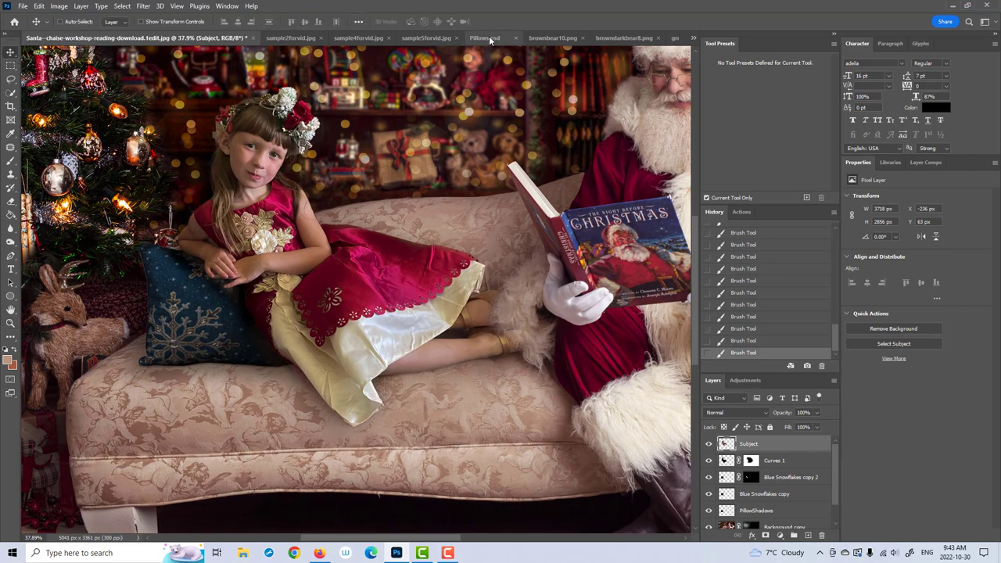
click(489, 37)
click(549, 38)
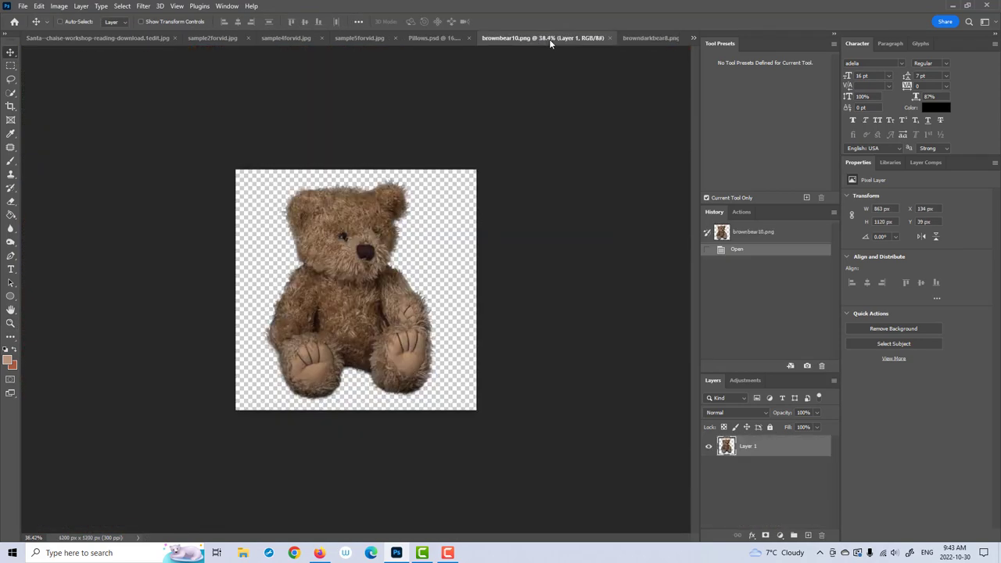
click(630, 38)
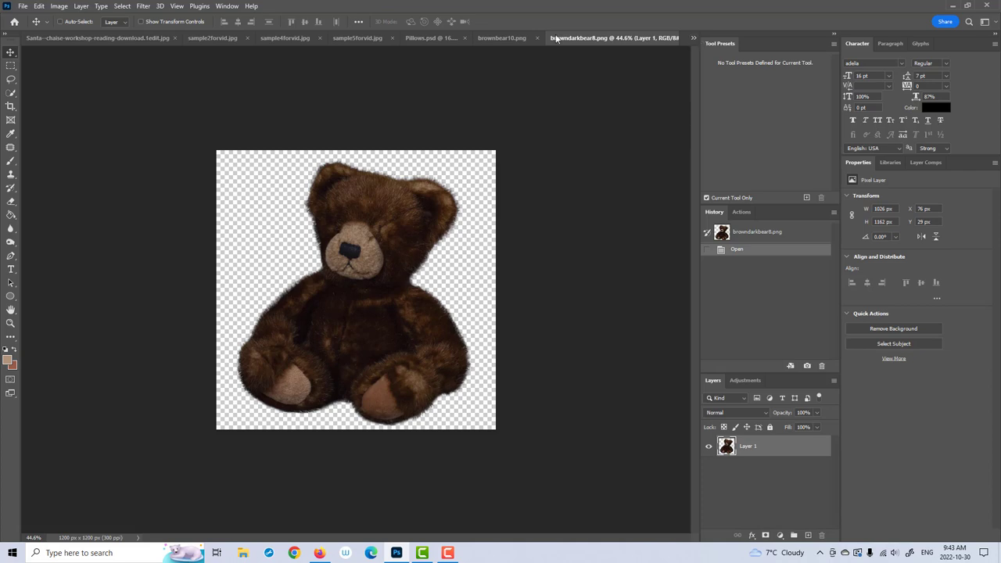
click(523, 39)
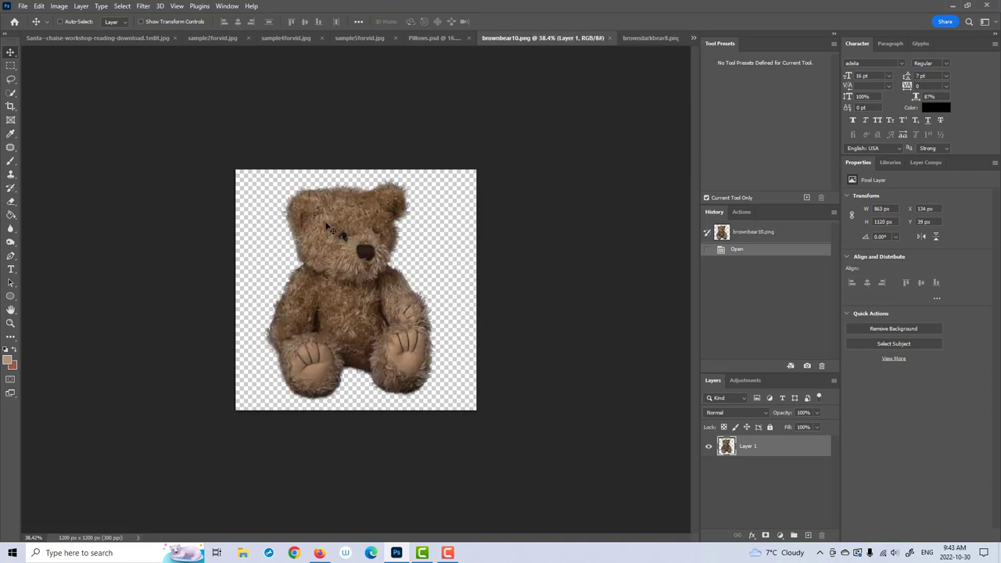
drag(362, 229, 276, 330)
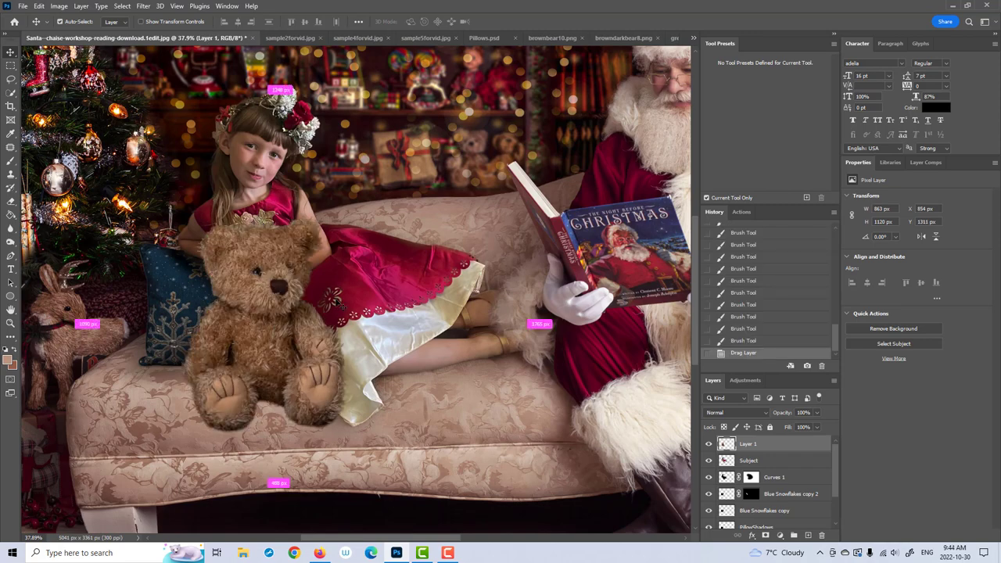
Step: Scale the teddy bear down to about 458 × 581 px and seat it on the chaise between the blue pillow and the girl's dress
key(ctrl+t)
drag(348, 212, 297, 292)
drag(244, 344, 248, 311)
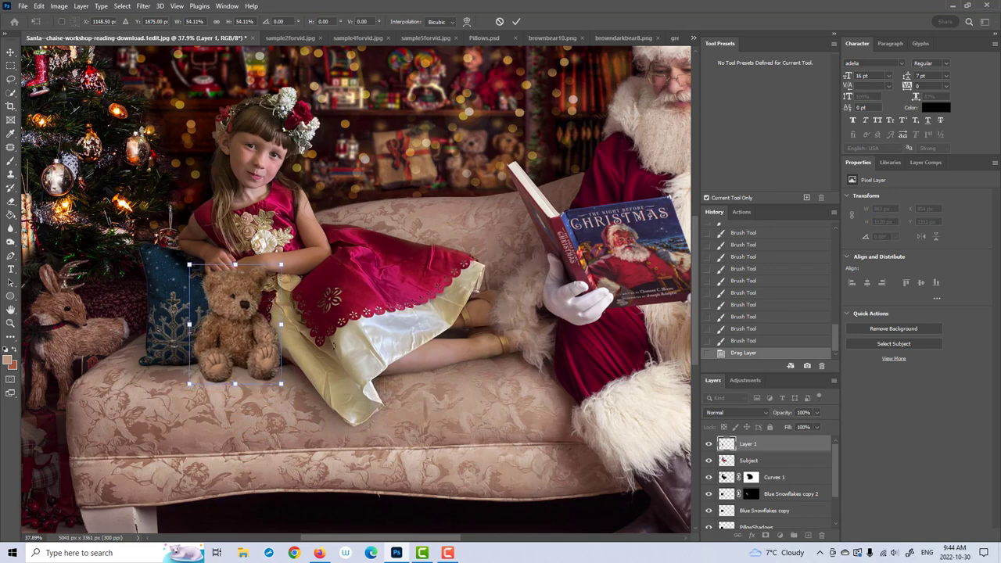
mouse_move(281, 265)
mouse_down()
mouse_move(273, 275)
mouse_move(283, 262)
mouse_up()
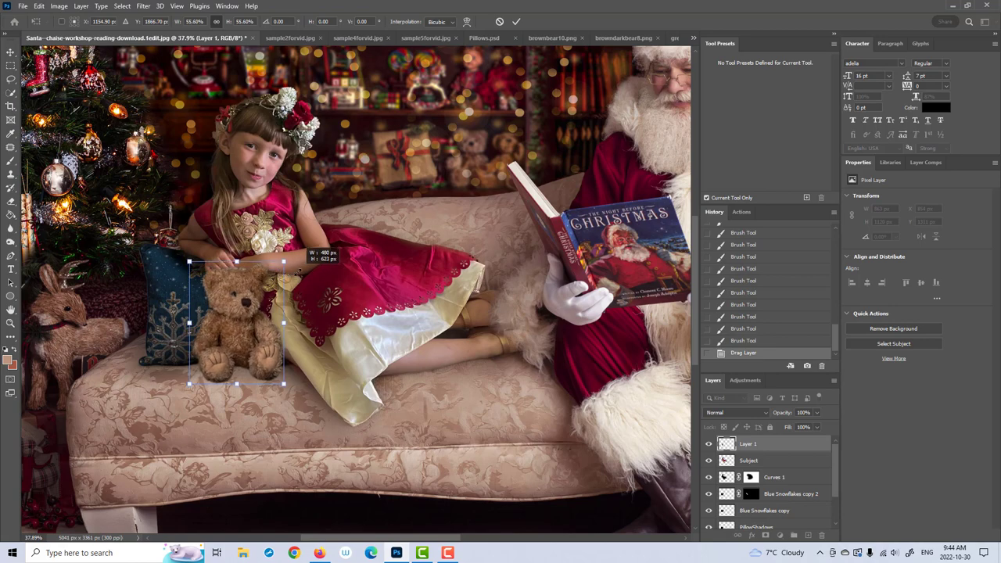
drag(260, 301, 256, 294)
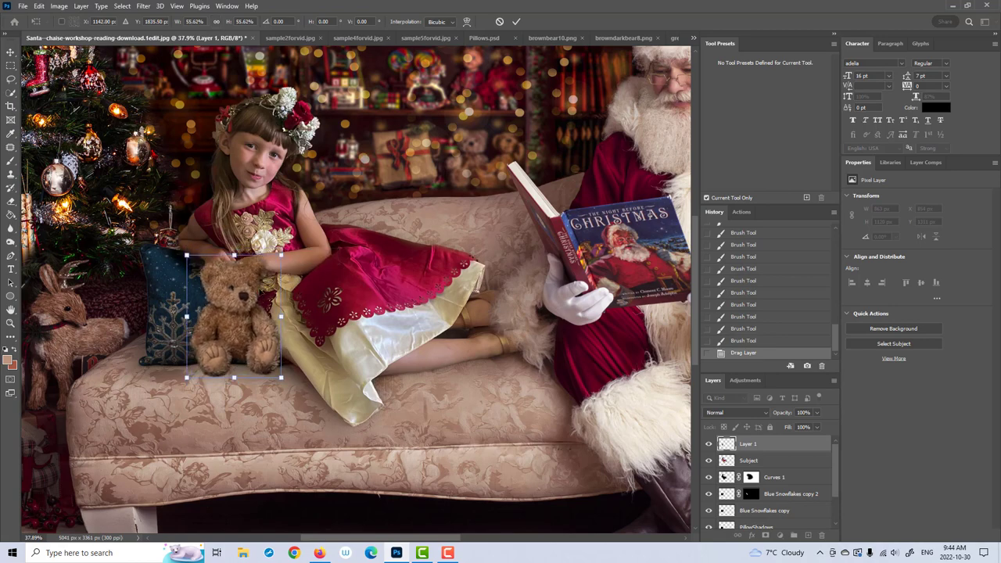
drag(281, 255, 275, 263)
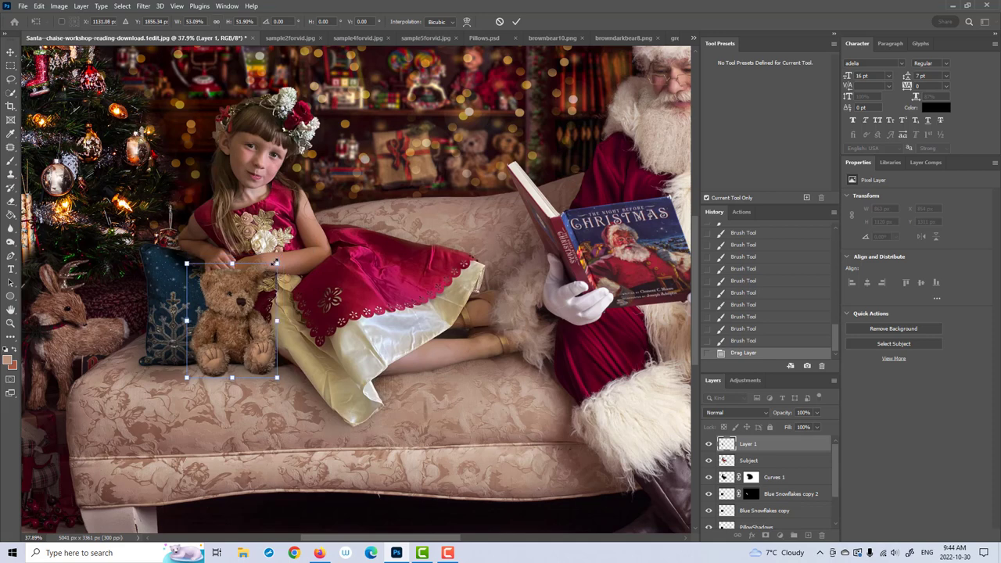
click(516, 21)
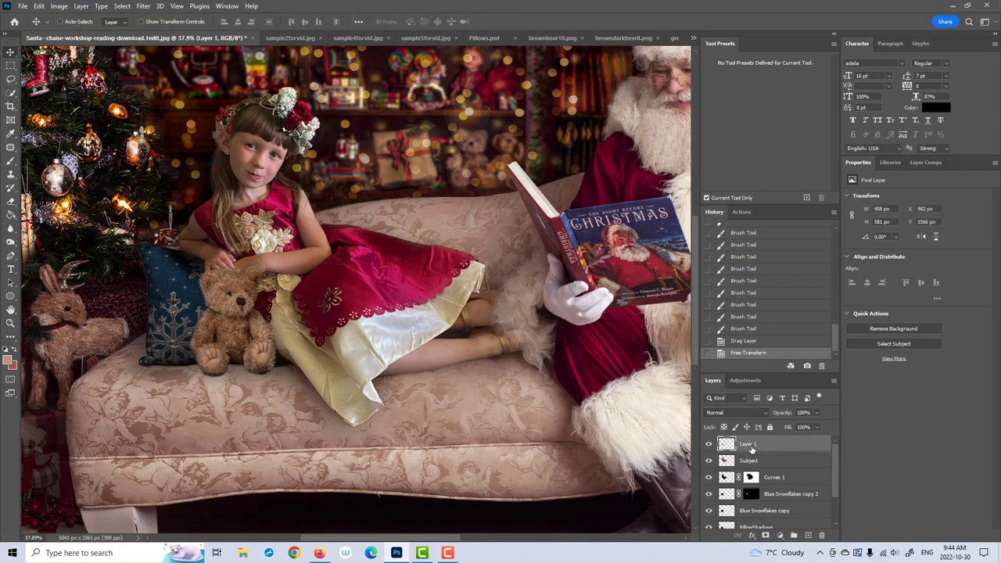
Step: Duplicate the teddy layer and blacken the lower copy with a clipped Curves adjustment that maps input 255 to output 0
drag(750, 448, 808, 536)
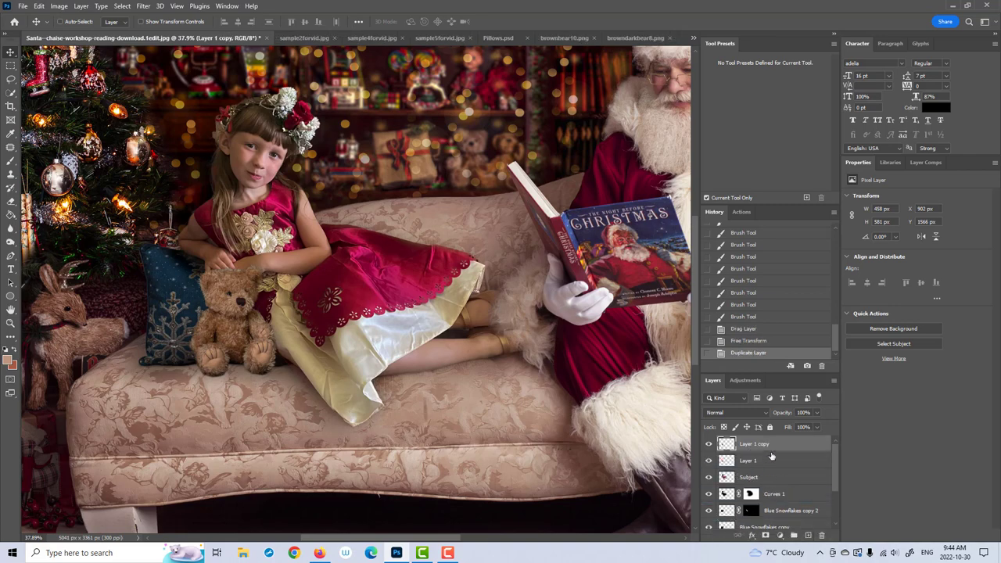
click(758, 466)
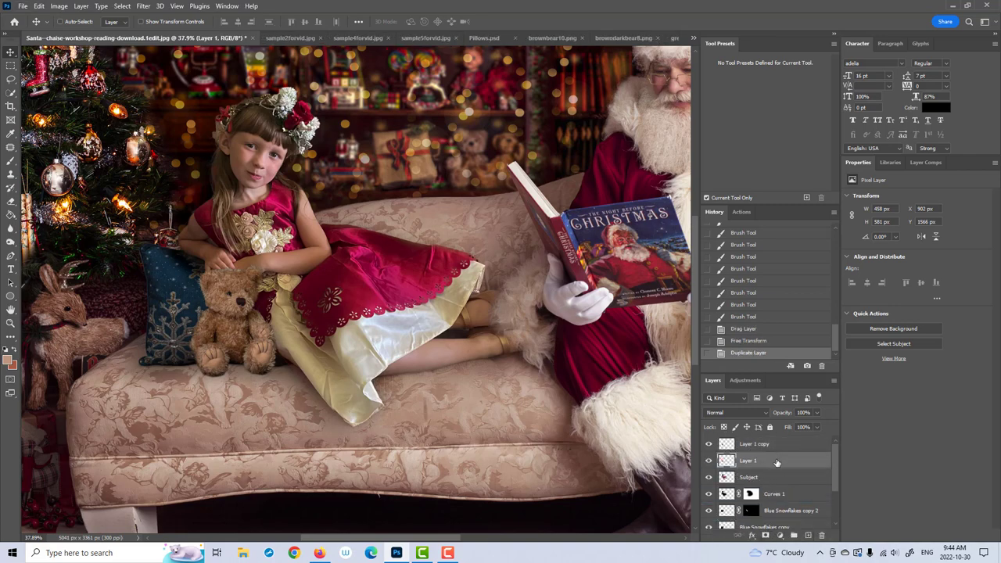
click(779, 536)
click(821, 402)
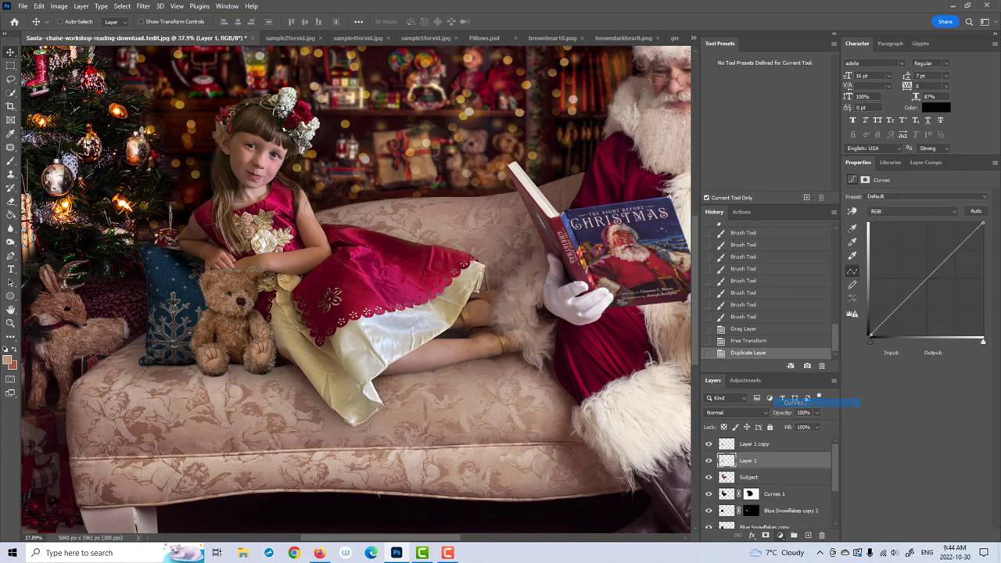
click(923, 536)
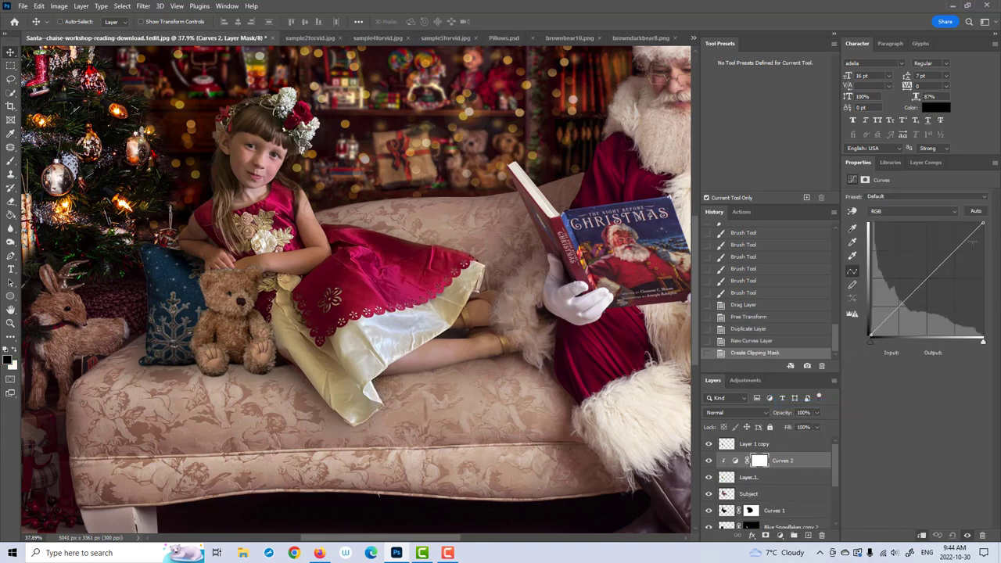
drag(984, 225, 983, 338)
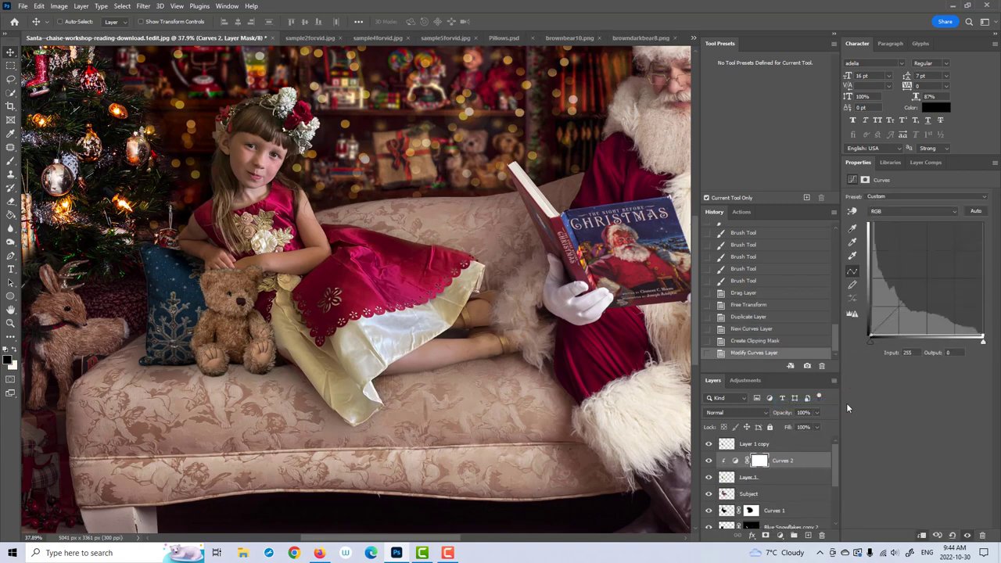
Step: Merge the Curves 2 adjustment with Layer 1 and rename the merged layer ShadowTeddy
click(796, 478)
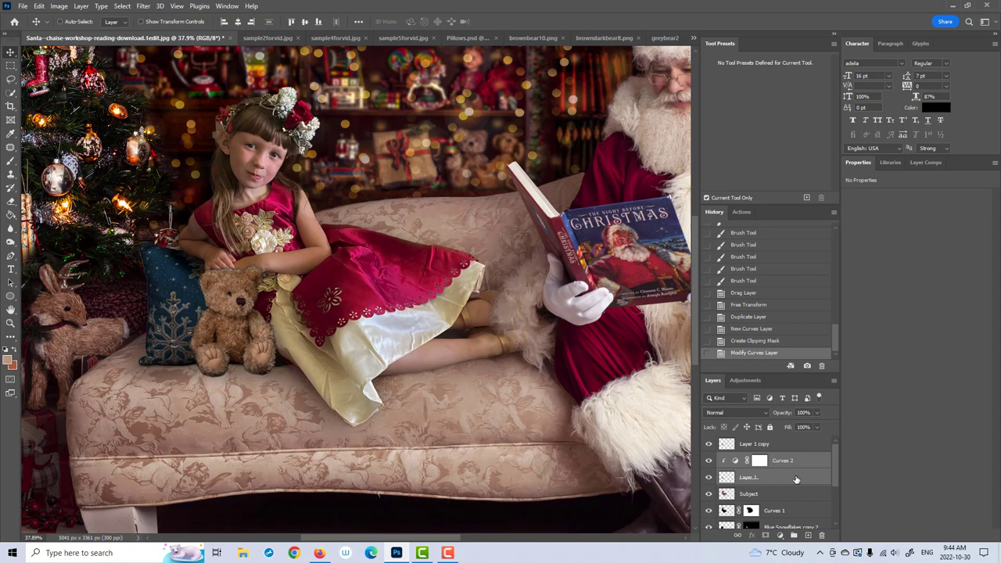
key(ctrl+e)
double_click(750, 462)
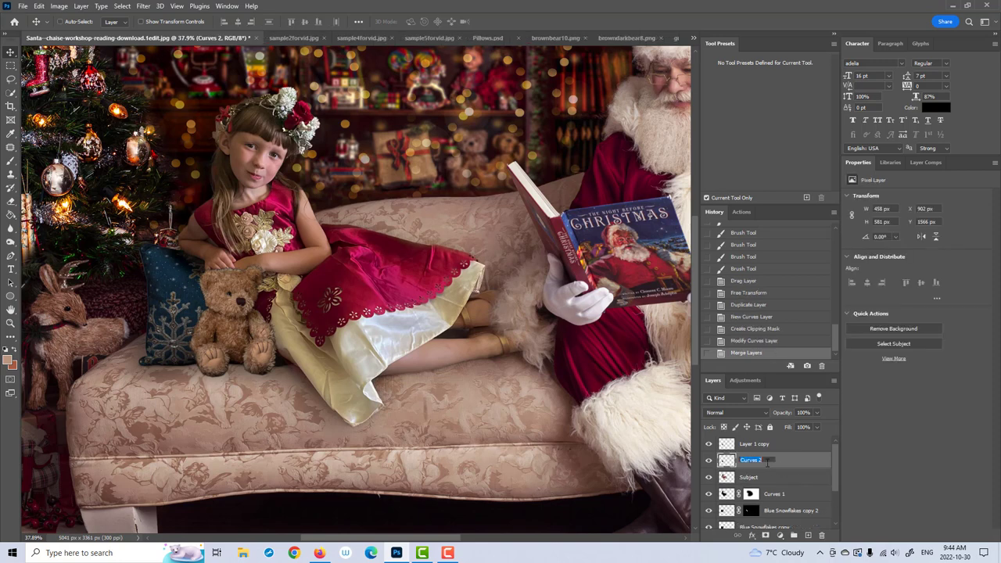
text(ShadowTeddy)
key(Return)
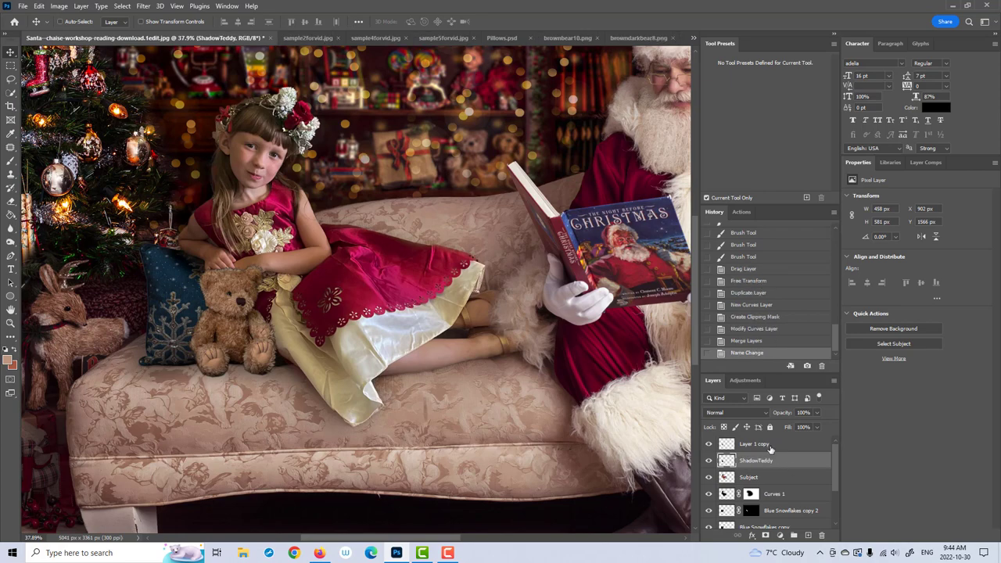
Step: Rename the Layer 1 copy layer as Teddy
double_click(769, 447)
text(Tedd)
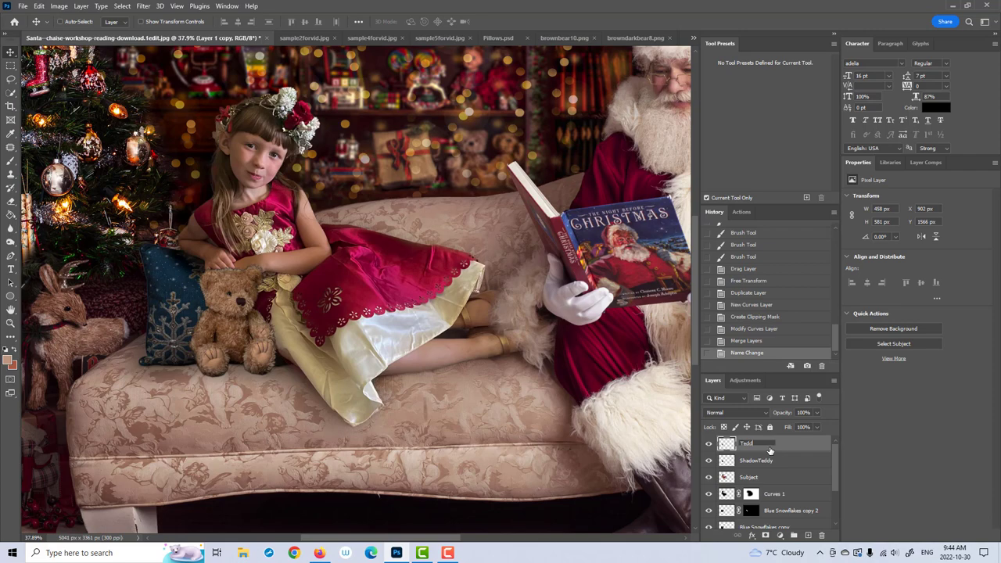
text(y)
key(Return)
Step: Apply a Gaussian Blur with a 40.1-pixel radius to the ShadowTeddy layer
click(790, 463)
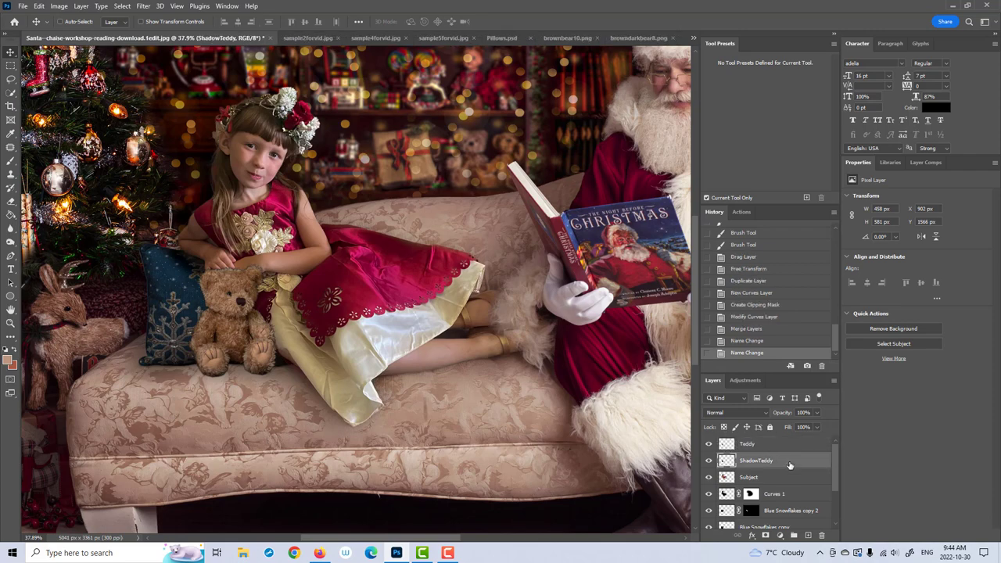
click(139, 5)
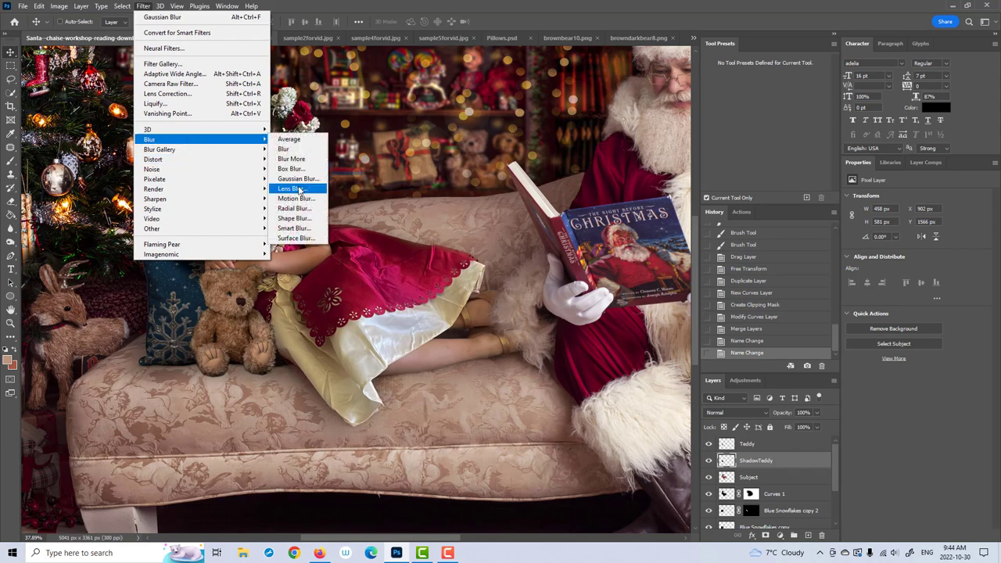
click(291, 179)
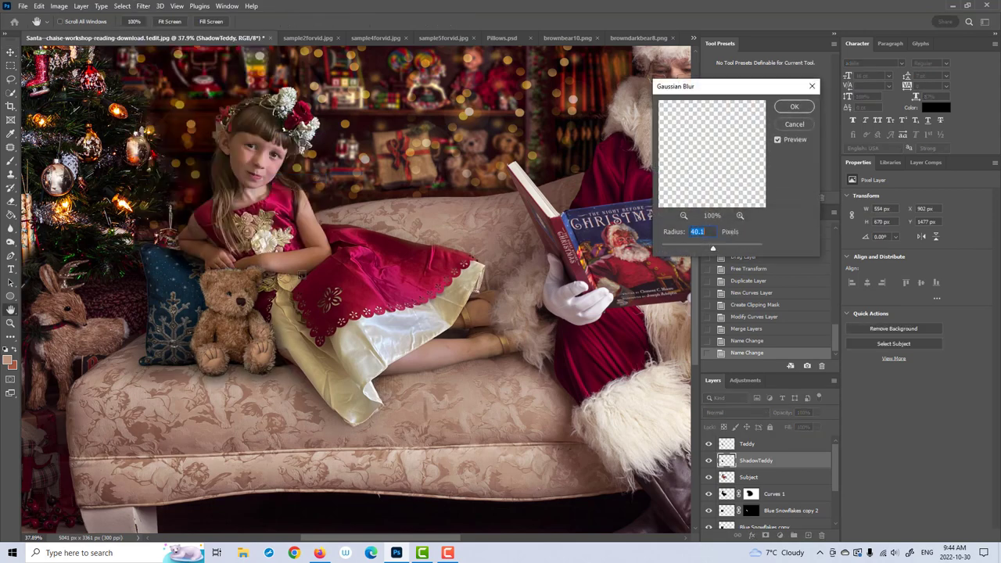
click(794, 107)
Step: Offset the ShadowTeddy layer slightly behind the bear, reduce its opacity to 59%, and check the whole scene
drag(239, 297, 233, 296)
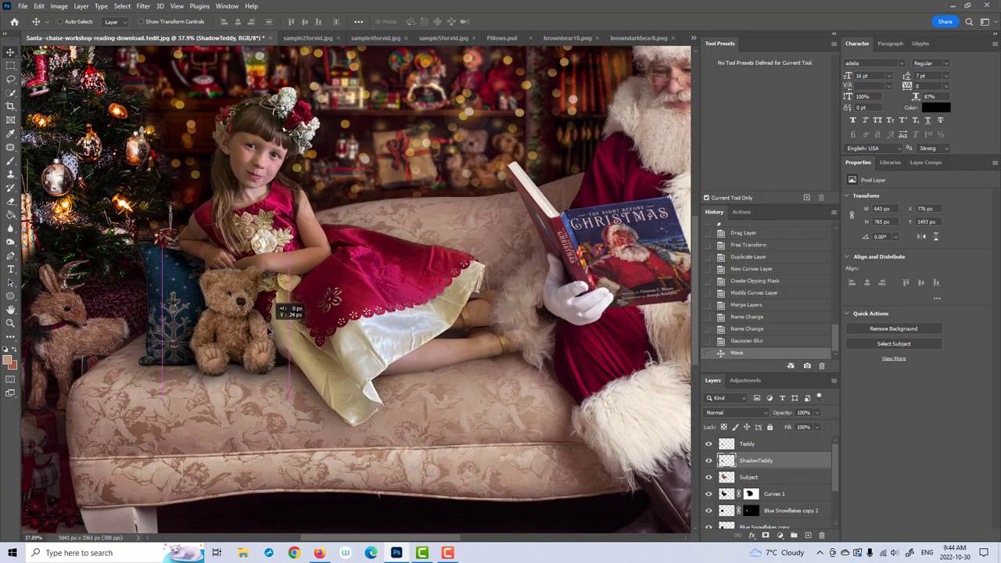
click(817, 414)
drag(798, 423, 798, 423)
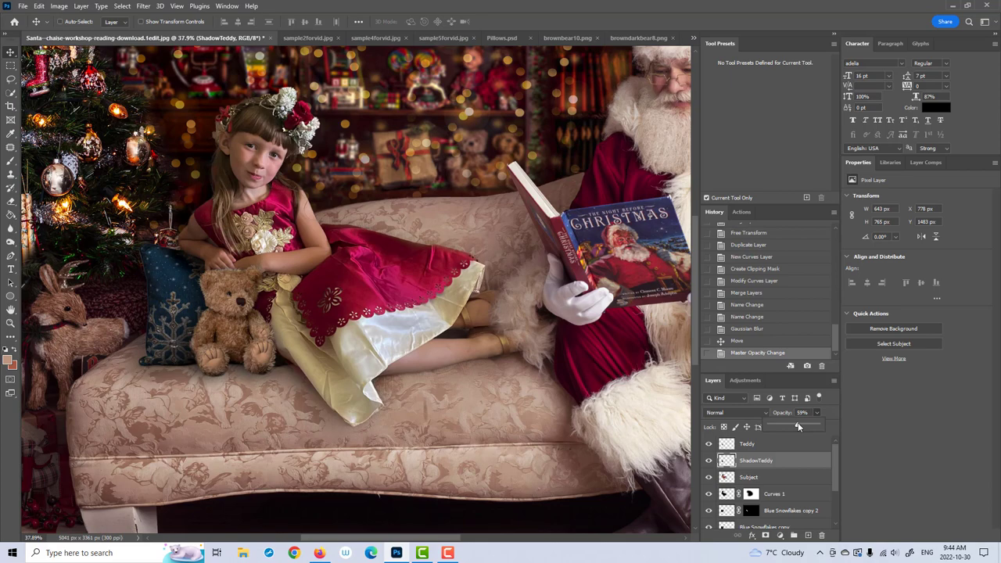
click(10, 322)
drag(291, 319, 261, 321)
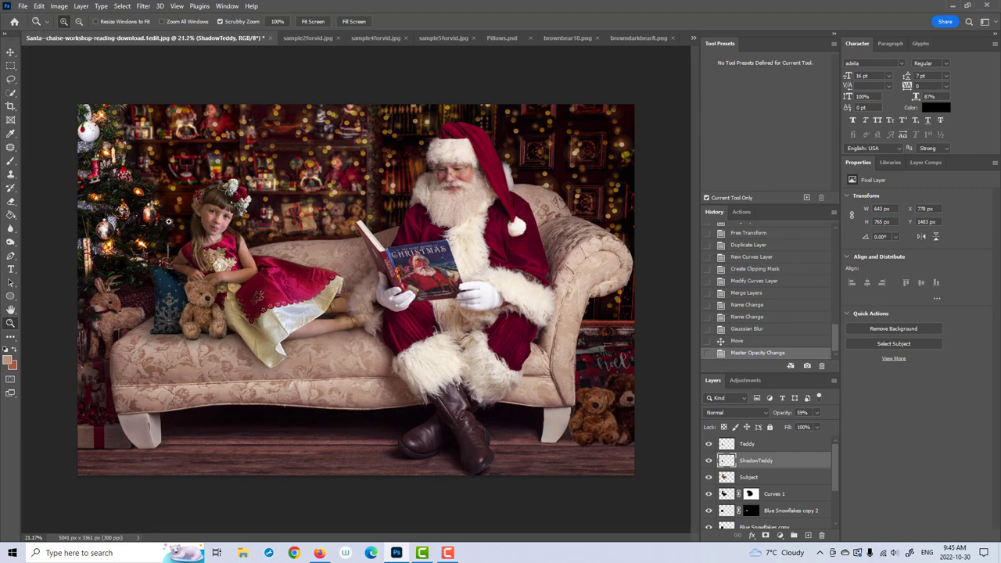
drag(169, 221, 196, 223)
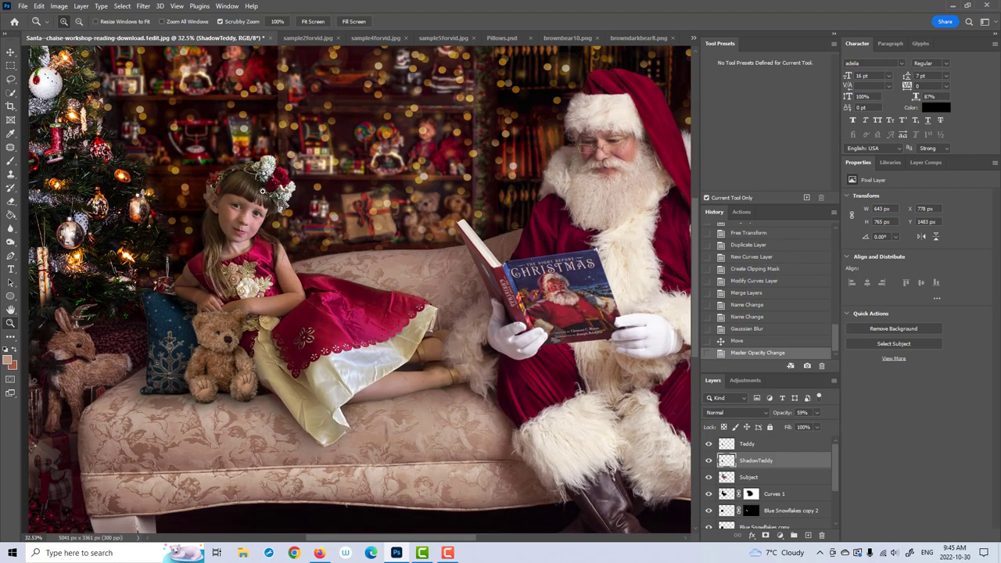
scroll(643, 431, down, 1)
Step: Duplicate the Subject layer, add a black mask to the original Subject layer, and set its blend mode to Multiply
click(751, 478)
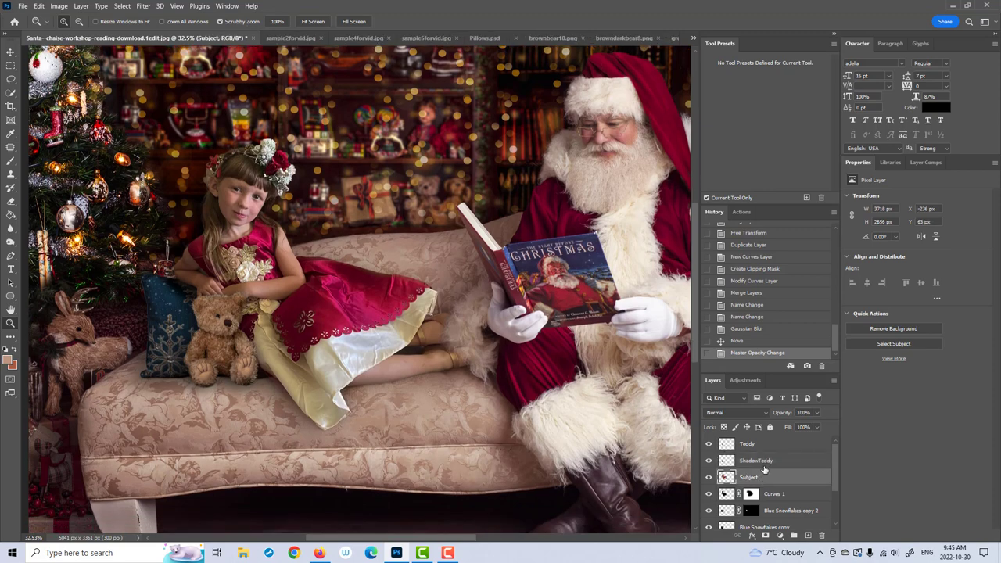
drag(752, 479, 808, 534)
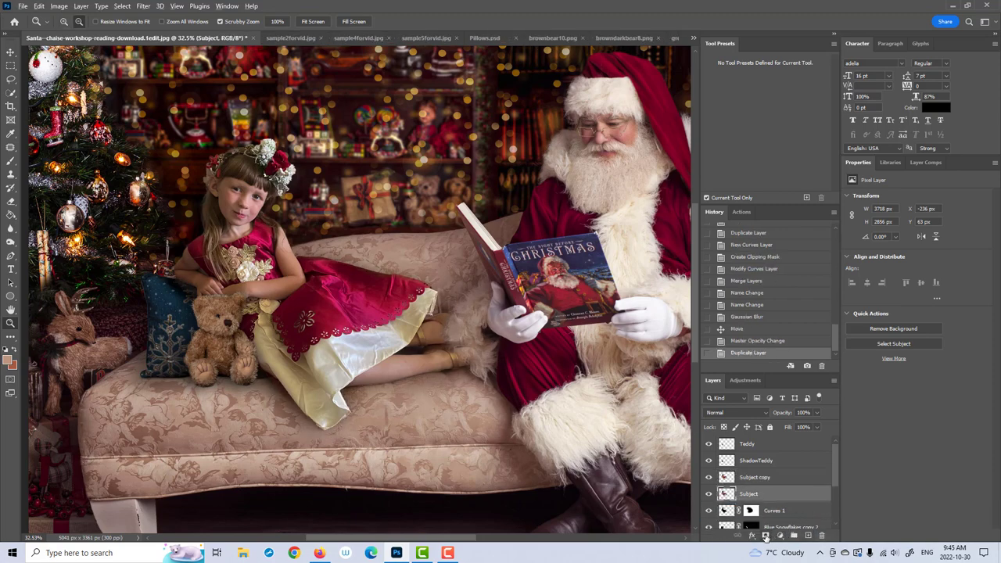
click(766, 535)
click(740, 413)
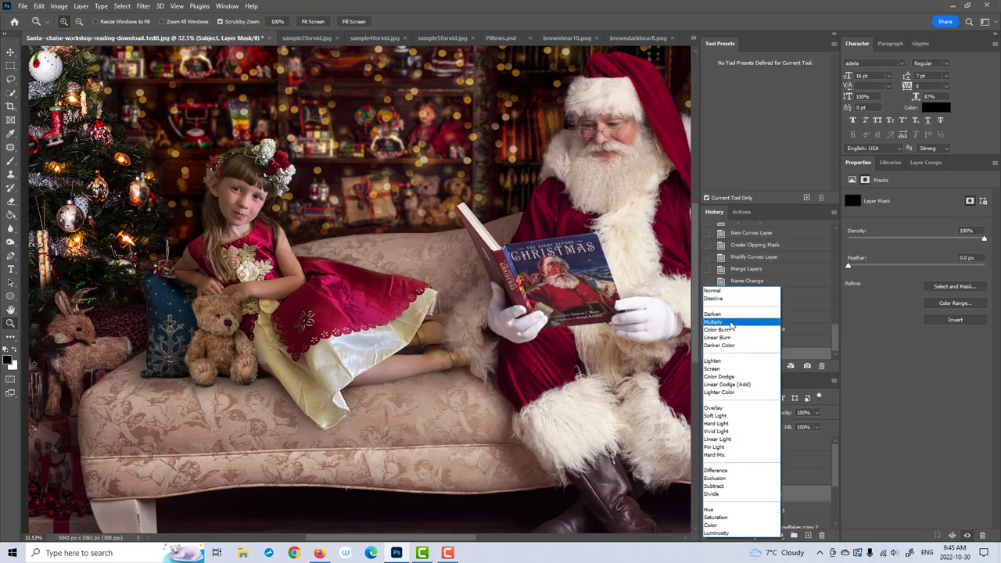
click(714, 322)
Step: Paint white on the Subject mask over the girl's hair and tree-side shoulder with a 250 px brush at 17% opacity, raising it to 35%
click(10, 160)
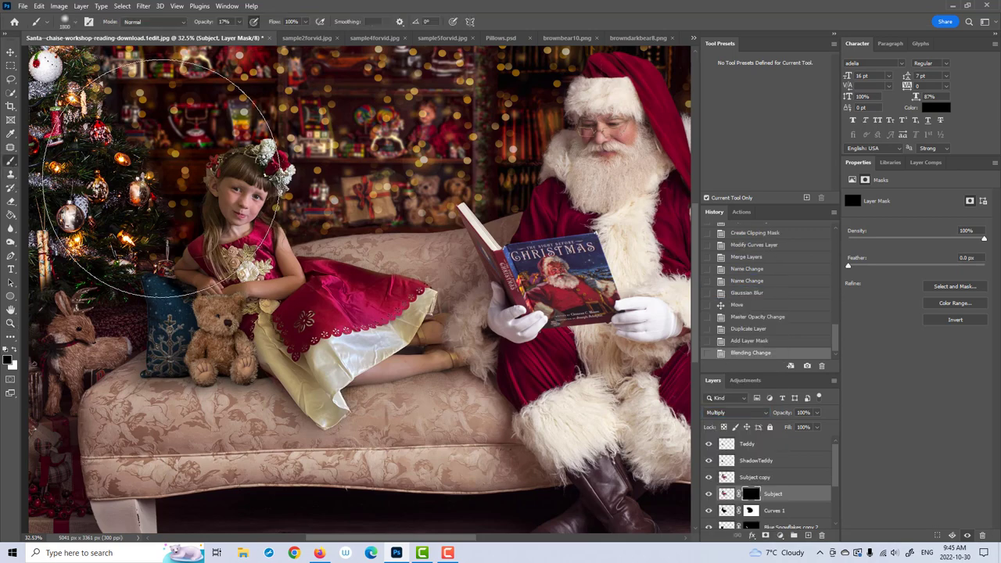
key(x)
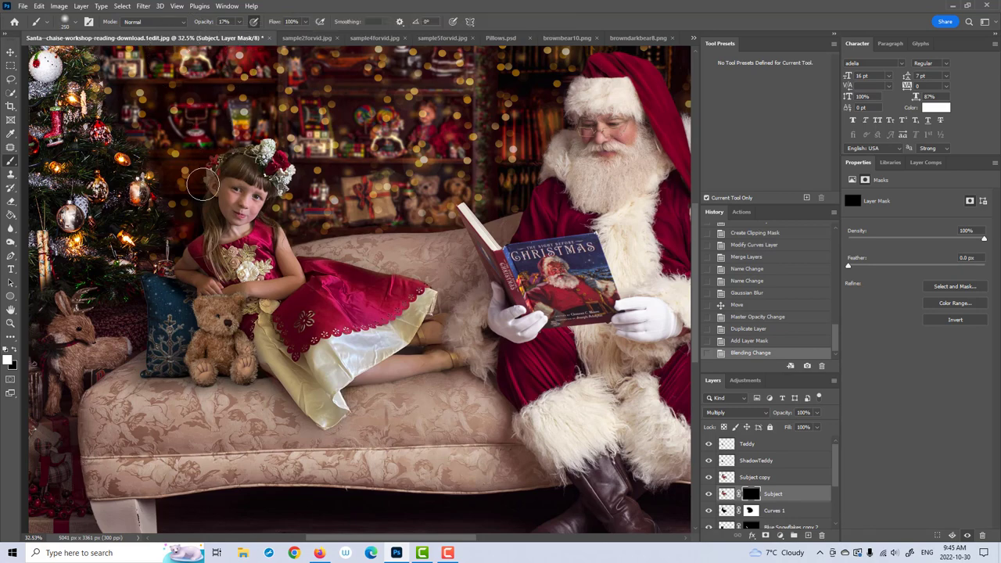
click(203, 216)
mouse_move(203, 216)
mouse_down()
mouse_move(197, 264)
mouse_move(202, 252)
mouse_up()
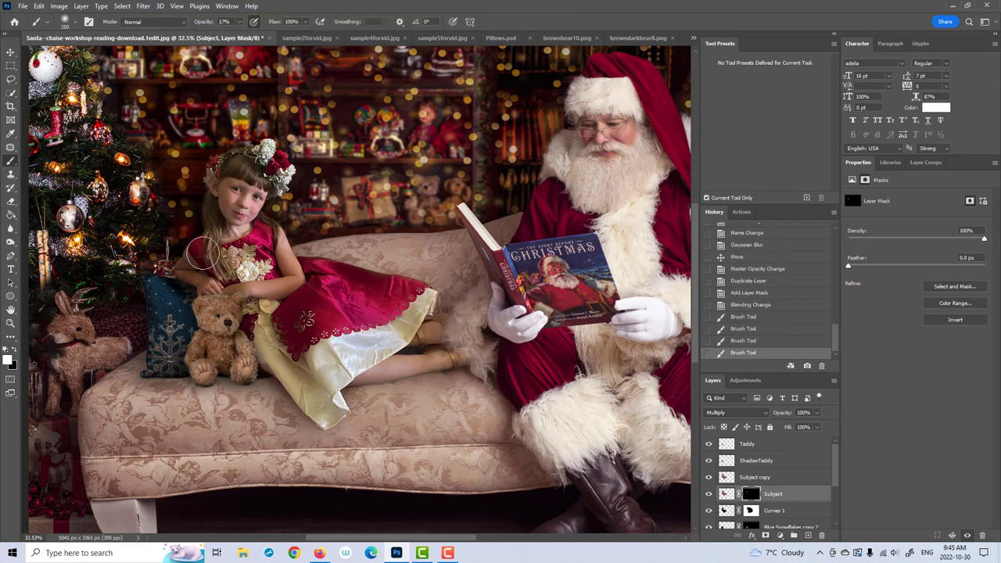
drag(211, 166, 219, 210)
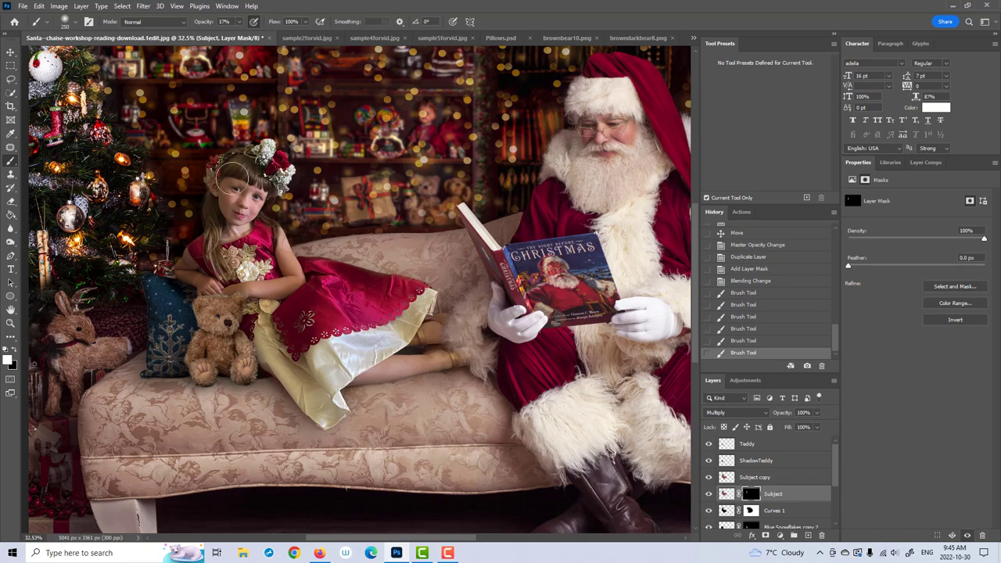
drag(229, 165, 196, 234)
mouse_move(199, 200)
mouse_down()
mouse_move(212, 159)
mouse_move(205, 247)
mouse_move(205, 200)
mouse_up()
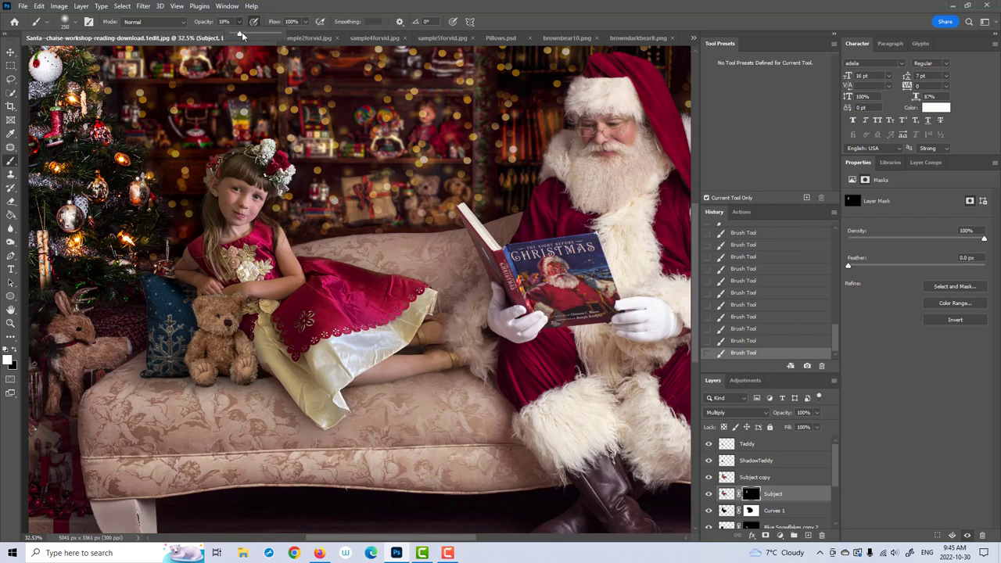
key(3)
key(5)
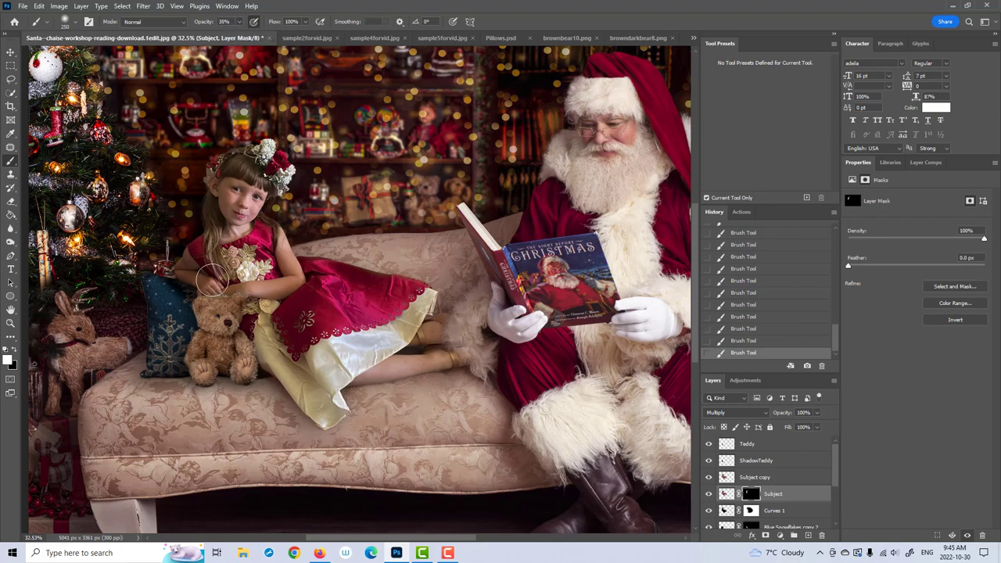
Step: Move the masked Subject layer above Subject copy and reduce its opacity to 34%
click(709, 495)
click(709, 494)
click(774, 497)
drag(726, 494, 735, 472)
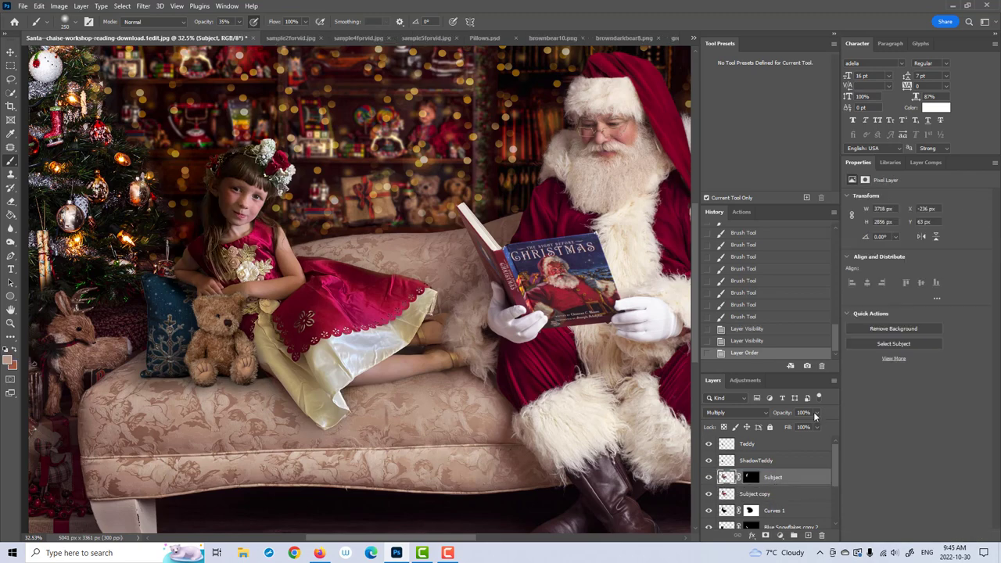
click(815, 414)
click(789, 425)
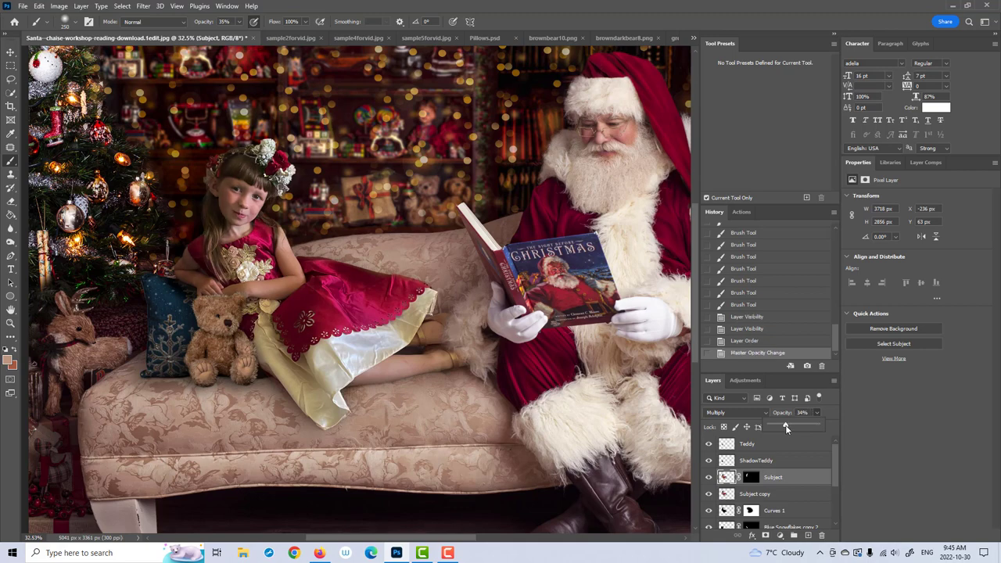
click(200, 174)
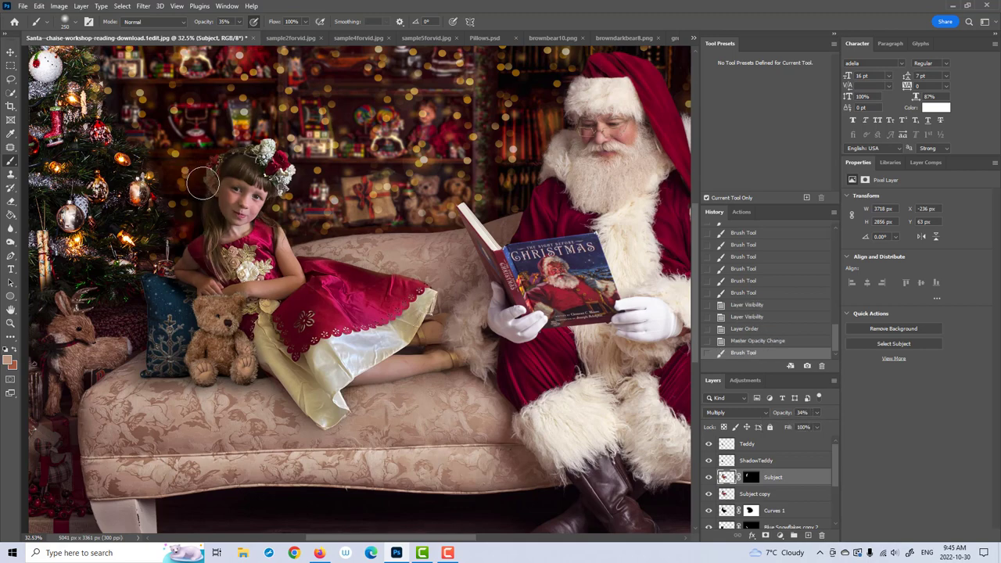
click(203, 181)
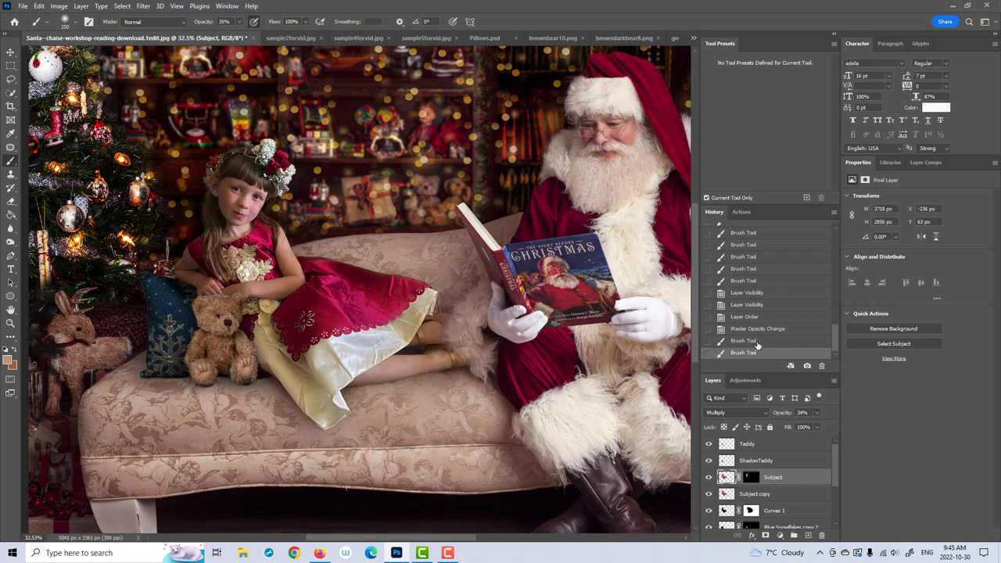
click(758, 343)
click(760, 331)
Step: Paint white on the Subject layer mask over the girl's hair and tree-side arm at 35% opacity, and check the whole scene
click(751, 479)
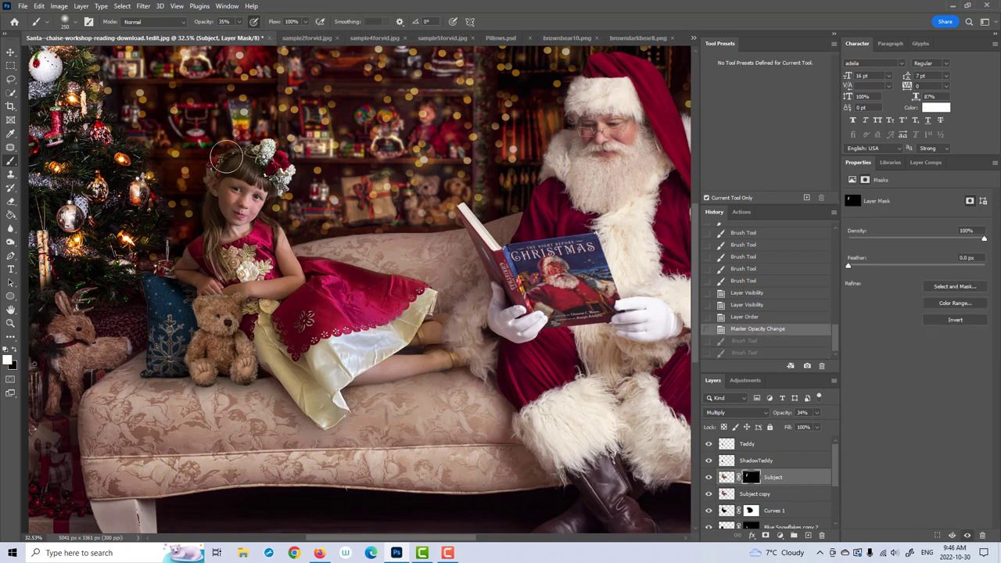
click(217, 158)
click(189, 270)
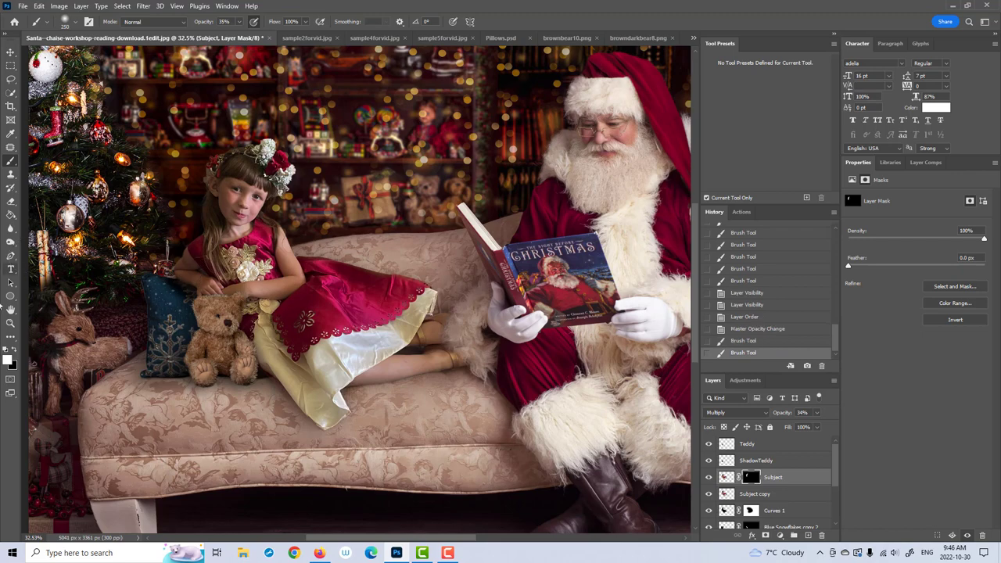
click(10, 323)
drag(249, 339, 224, 339)
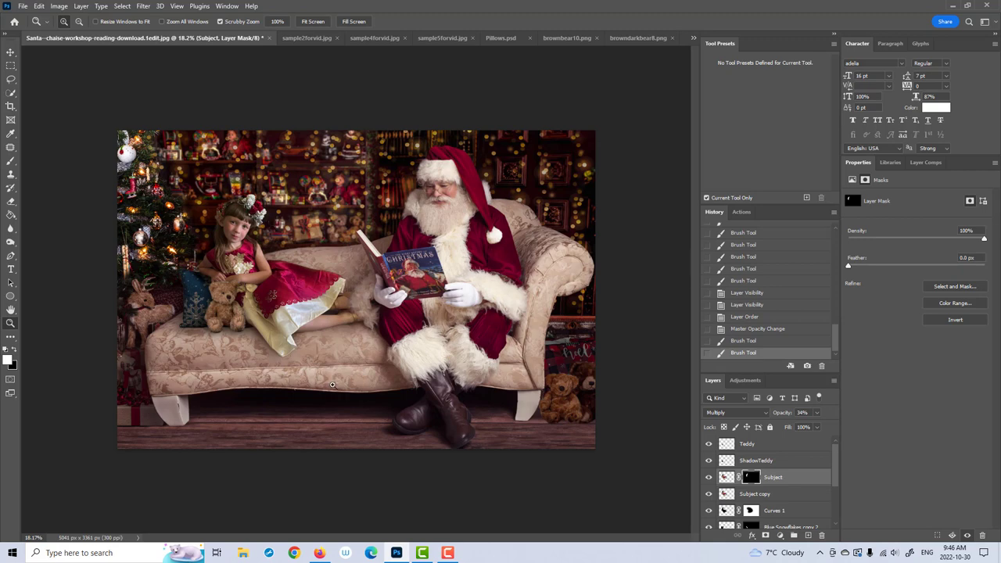
scroll(309, 302, up, 2)
scroll(309, 303, down, 3)
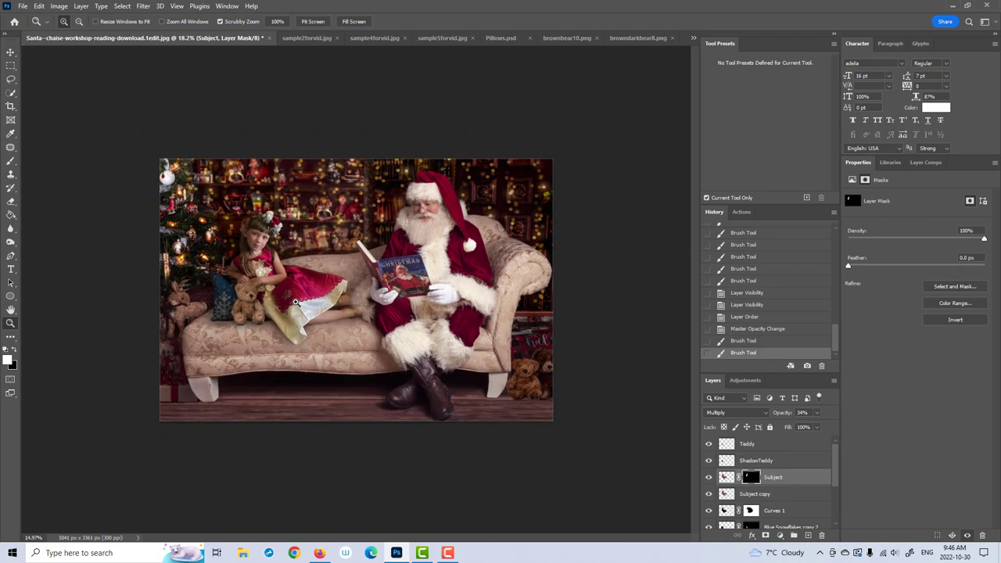
scroll(309, 302, up, 3)
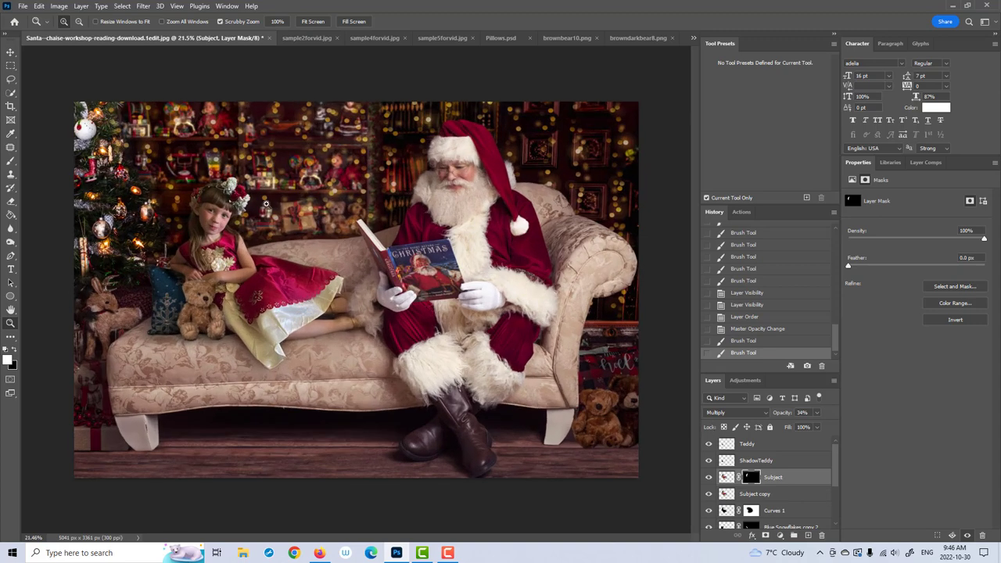
Step: Stamp all visible layers into a new merged layer above the Teddy layer
click(778, 445)
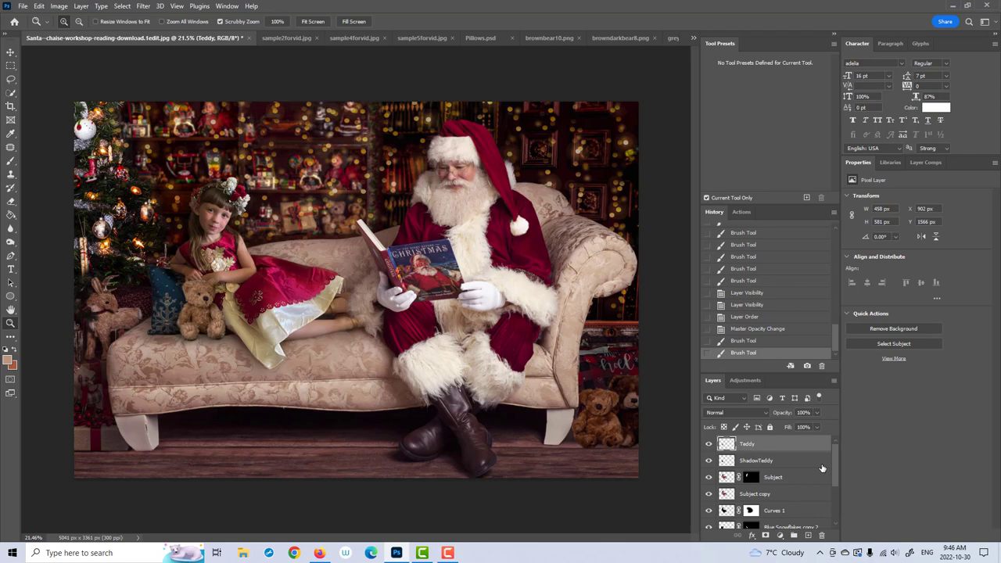
key(ctrl+shift+alt+e)
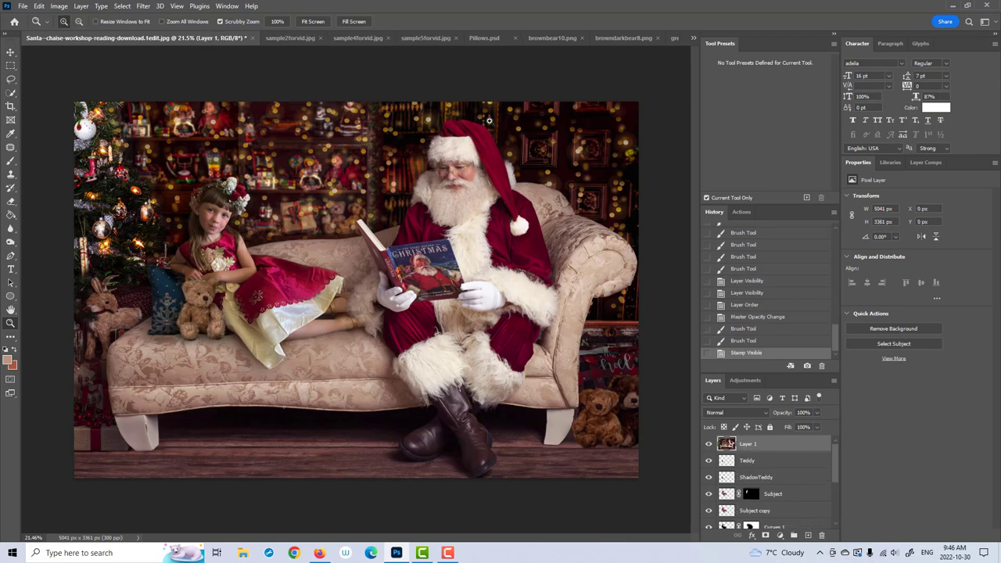
drag(211, 214, 269, 233)
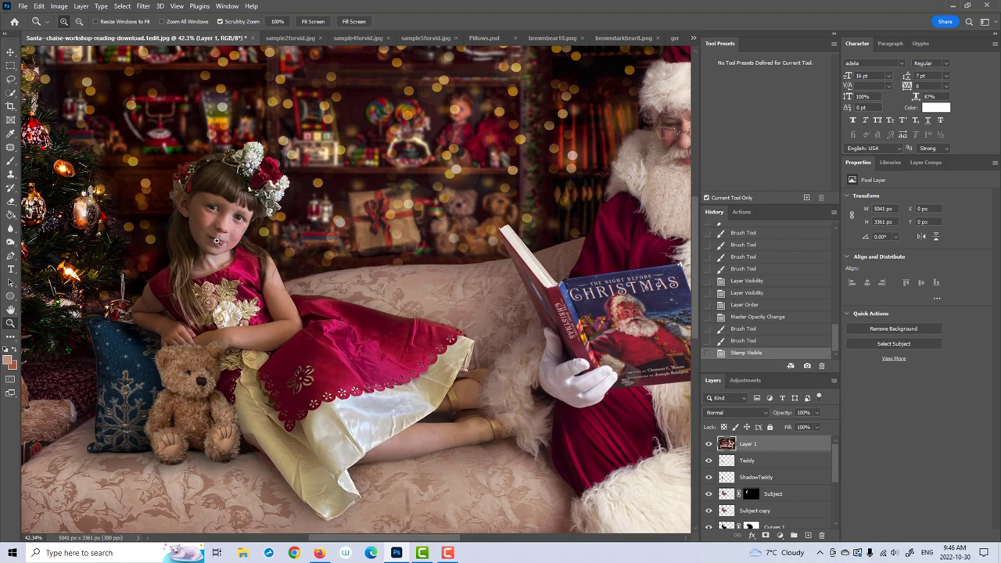
drag(391, 346, 402, 350)
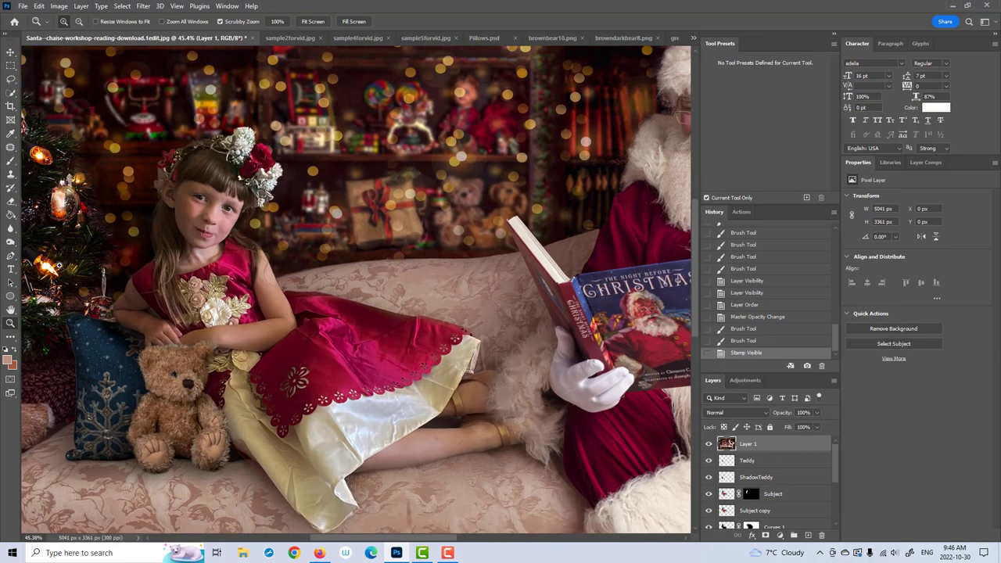
Step: Smooth the creases in the girl's red skirt and retouch the leg below it on the merged layer with the Patch tool
click(10, 147)
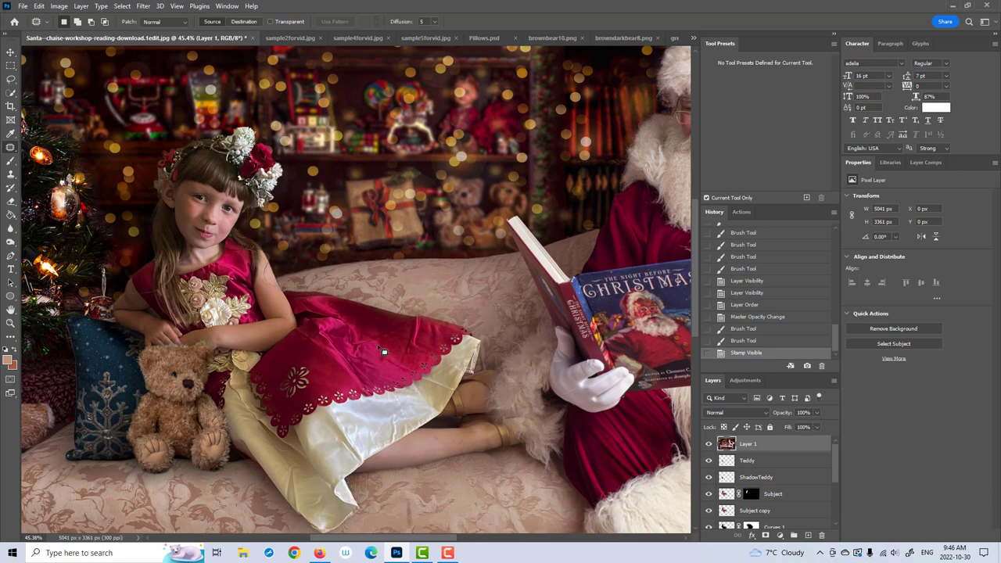
right_click(11, 149)
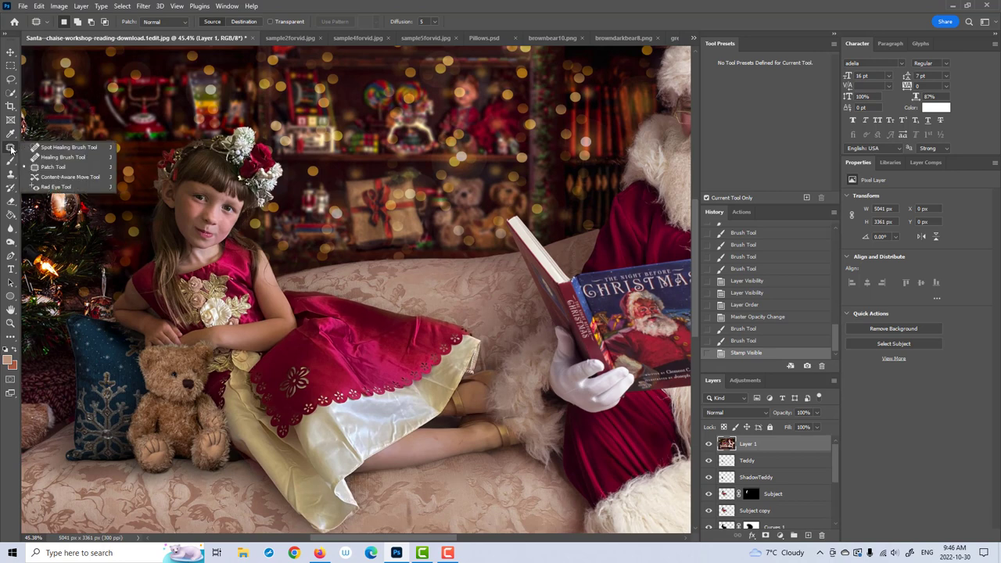
click(10, 148)
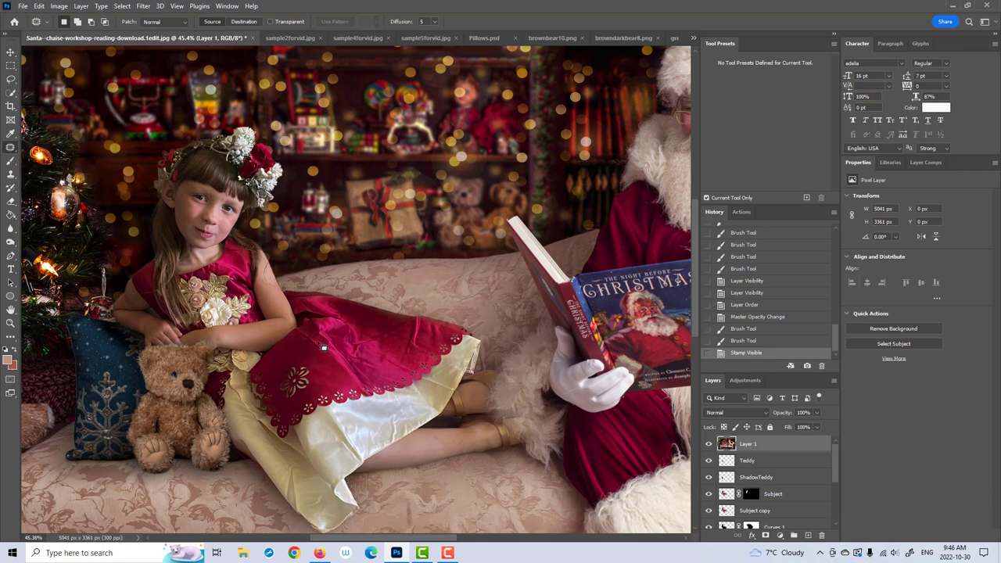
mouse_move(305, 338)
mouse_down()
mouse_move(301, 356)
mouse_move(381, 368)
mouse_move(404, 383)
mouse_move(418, 374)
mouse_move(396, 359)
mouse_move(417, 338)
mouse_move(411, 376)
mouse_move(428, 357)
mouse_move(396, 341)
mouse_up()
key(ctrl+d)
key(ctrl+d)
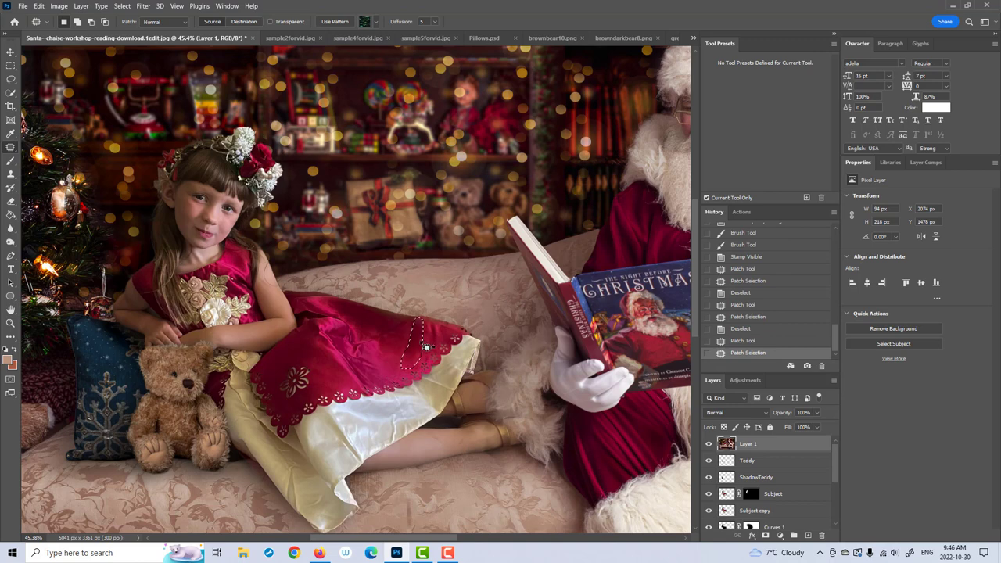
key(ctrl+d)
mouse_move(438, 436)
mouse_down()
mouse_move(442, 449)
mouse_move(426, 447)
mouse_up()
key(ctrl+d)
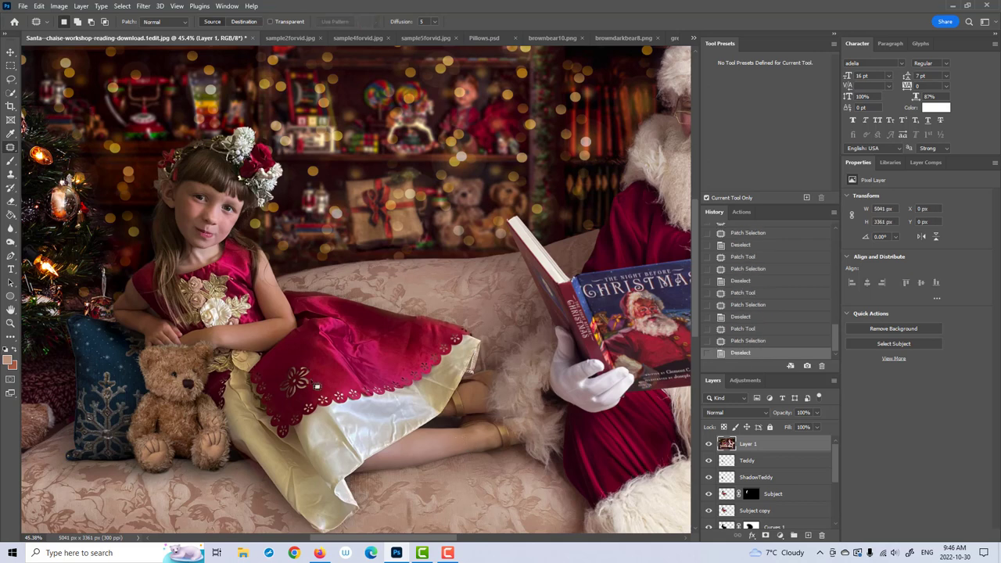
Step: Patch the creases in the white underskirt up to its Santa-side hem, and revert the last patch
mouse_move(360, 458)
mouse_down()
mouse_move(356, 434)
mouse_move(335, 415)
mouse_move(327, 432)
mouse_move(335, 454)
mouse_move(364, 457)
mouse_move(361, 444)
mouse_move(331, 458)
mouse_move(350, 456)
mouse_move(355, 467)
mouse_move(366, 435)
mouse_up()
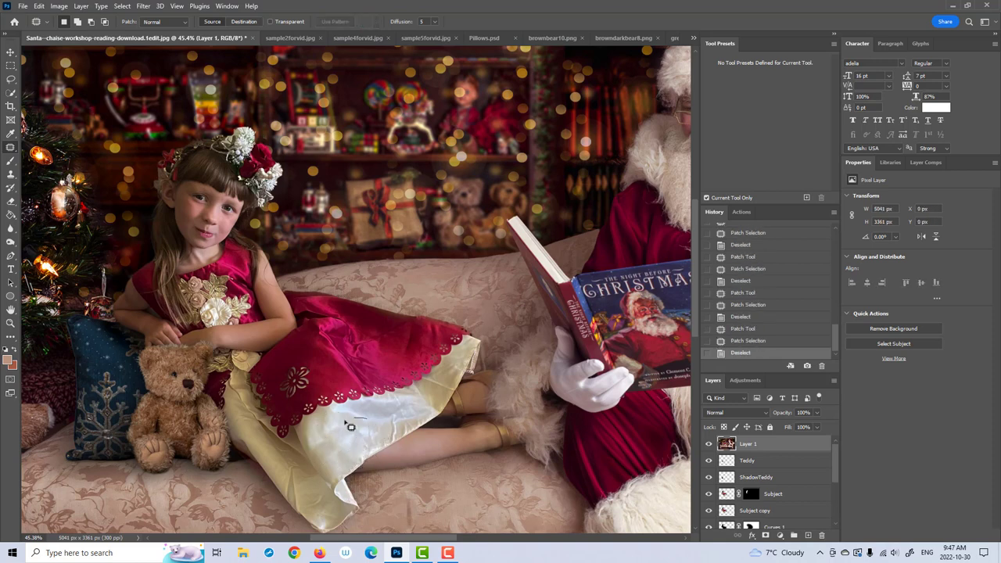
click(359, 431)
mouse_move(392, 413)
mouse_down()
mouse_move(387, 439)
mouse_move(399, 441)
mouse_move(398, 430)
mouse_move(376, 435)
mouse_move(384, 438)
mouse_move(399, 419)
mouse_move(415, 427)
mouse_move(391, 428)
mouse_up()
mouse_move(432, 393)
mouse_down()
mouse_move(446, 377)
mouse_move(450, 389)
mouse_move(429, 375)
mouse_move(427, 395)
mouse_move(432, 369)
mouse_up()
click(459, 389)
click(462, 384)
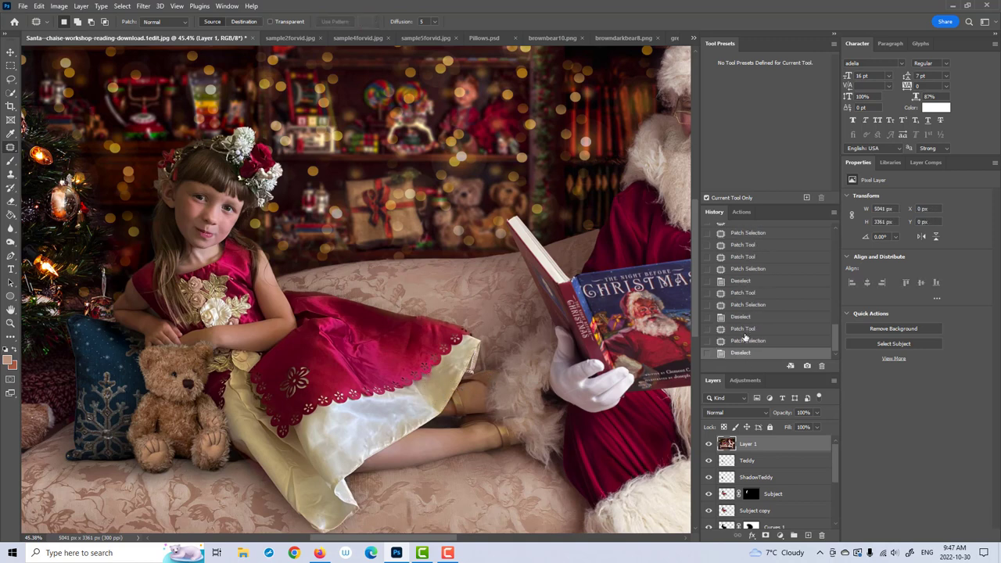
click(743, 318)
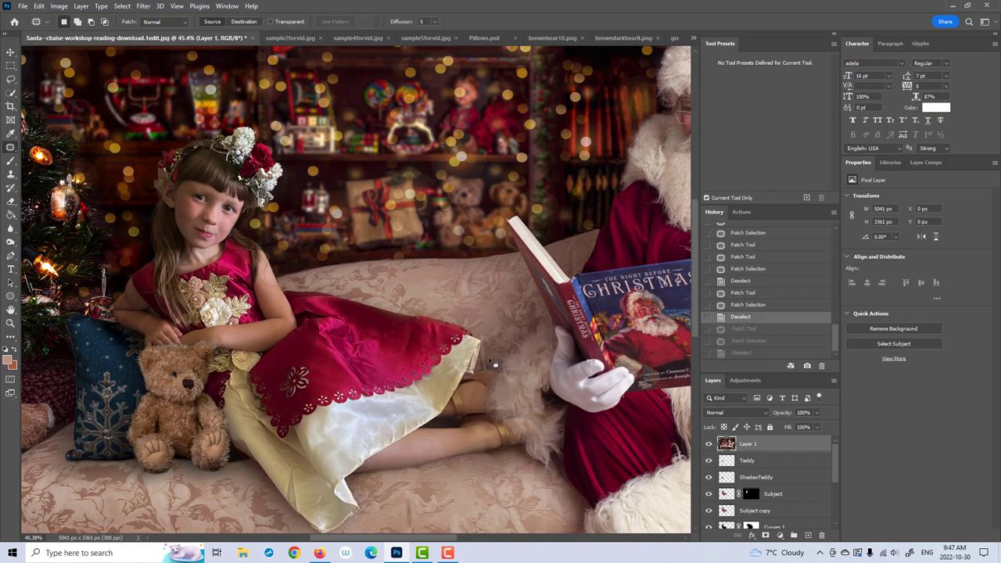
Step: Patch the folds in the cream underskirt panel that hangs down over the chaise seat
mouse_move(296, 468)
mouse_down()
mouse_move(298, 509)
mouse_move(345, 451)
mouse_up()
click(296, 463)
mouse_move(295, 463)
mouse_down()
mouse_move(286, 487)
mouse_move(297, 510)
mouse_move(294, 470)
mouse_move(293, 487)
mouse_move(294, 471)
mouse_move(266, 443)
mouse_up()
key(ctrl+d)
key(ctrl+d)
key(ctrl+d)
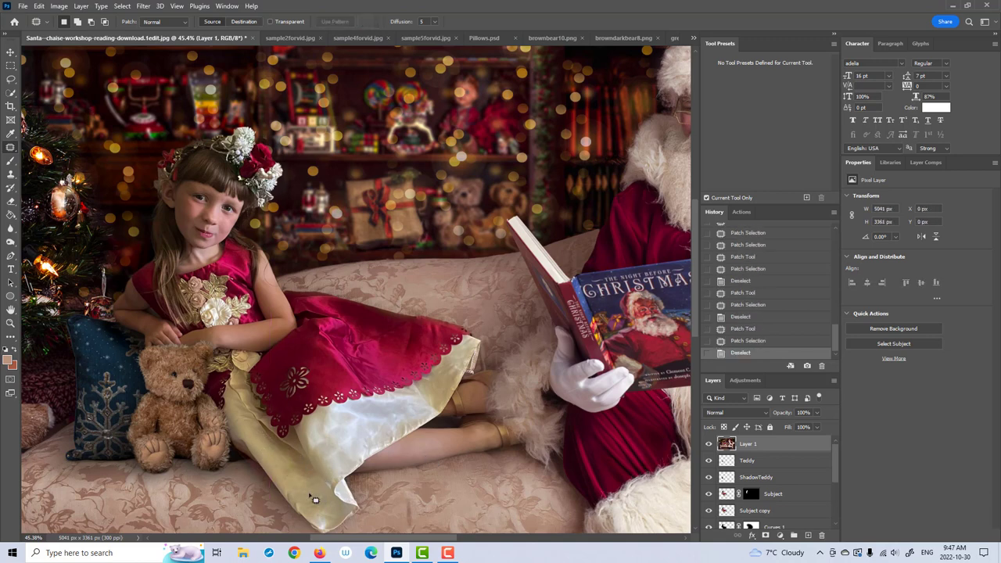
mouse_move(313, 495)
mouse_down()
mouse_move(299, 500)
mouse_move(308, 514)
mouse_move(332, 506)
mouse_move(313, 495)
mouse_move(310, 474)
mouse_up()
key(ctrl+d)
Step: Add a Levels adjustment layer above Layer 1, setting the Green channel's black input to 58 and its midtone to 0.74
click(10, 323)
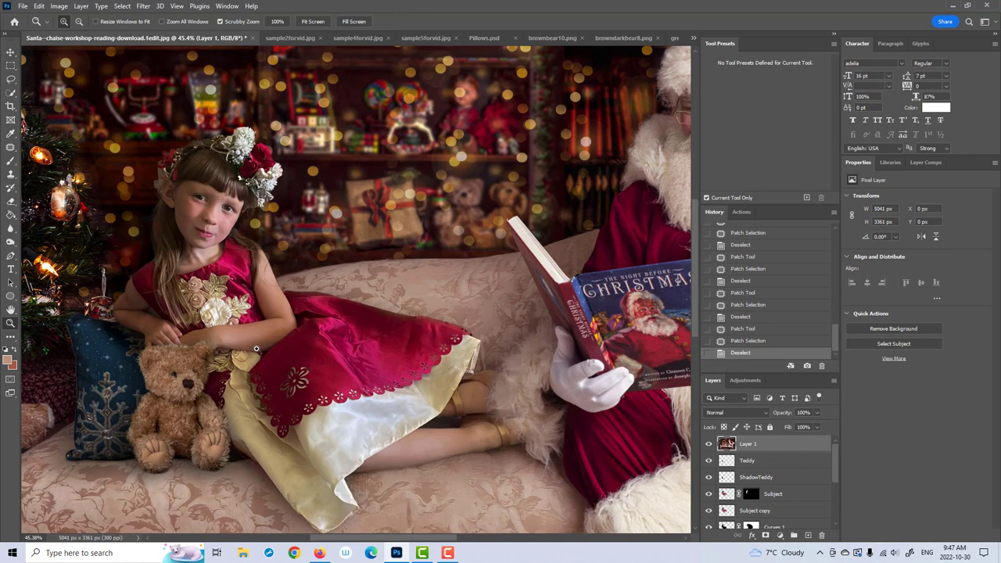
alt+click(256, 348)
alt+click(207, 338)
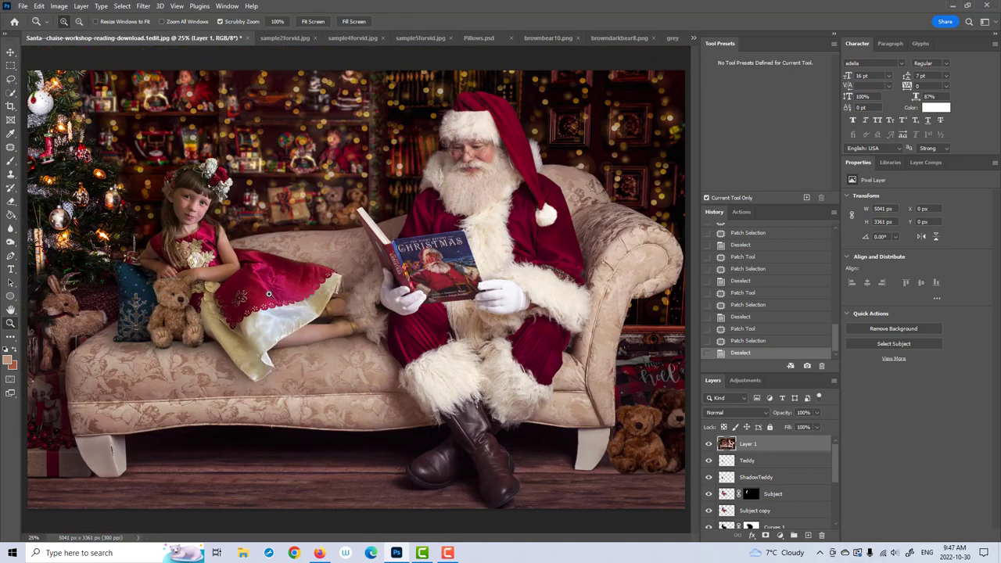
drag(210, 207, 219, 213)
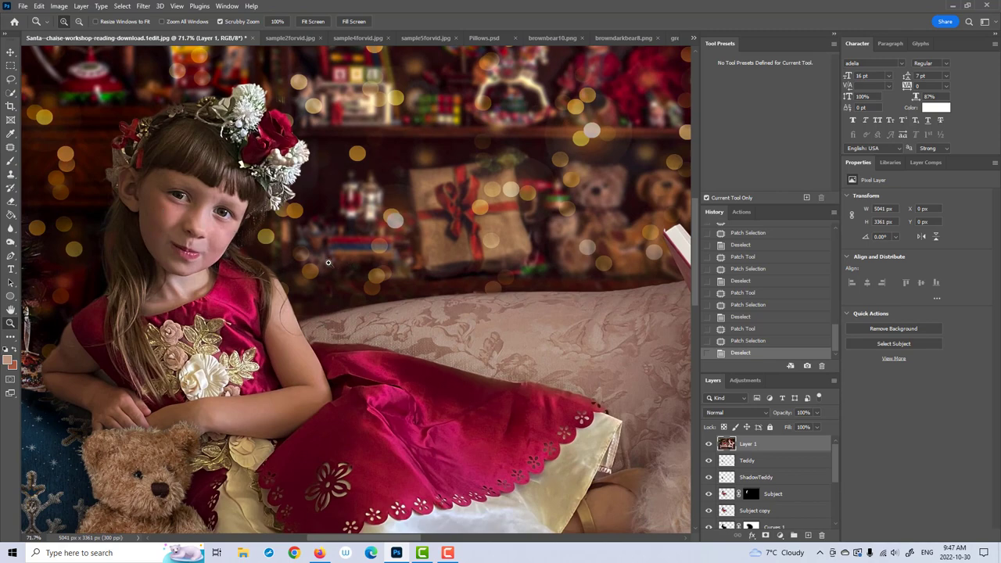
alt+click(328, 262)
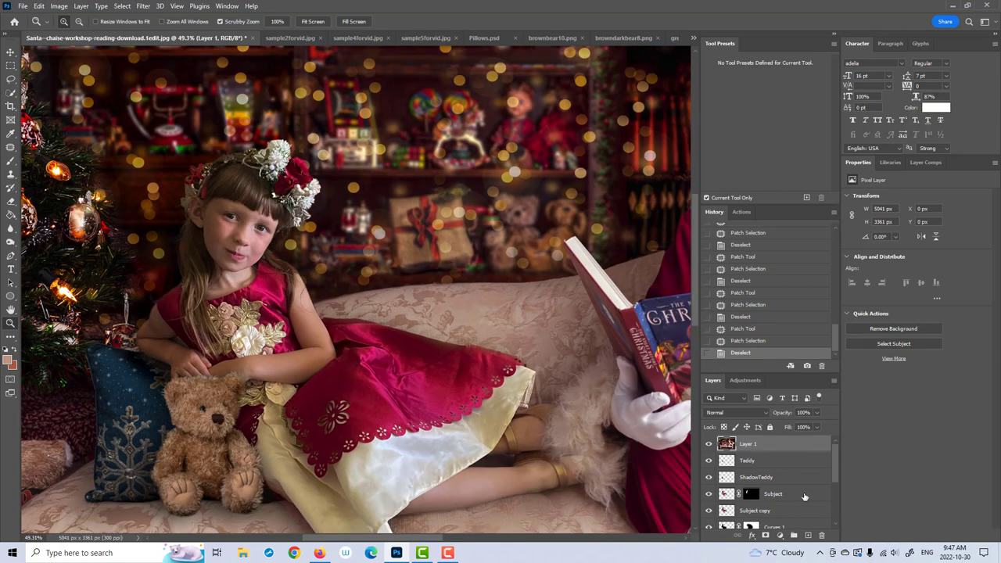
click(779, 539)
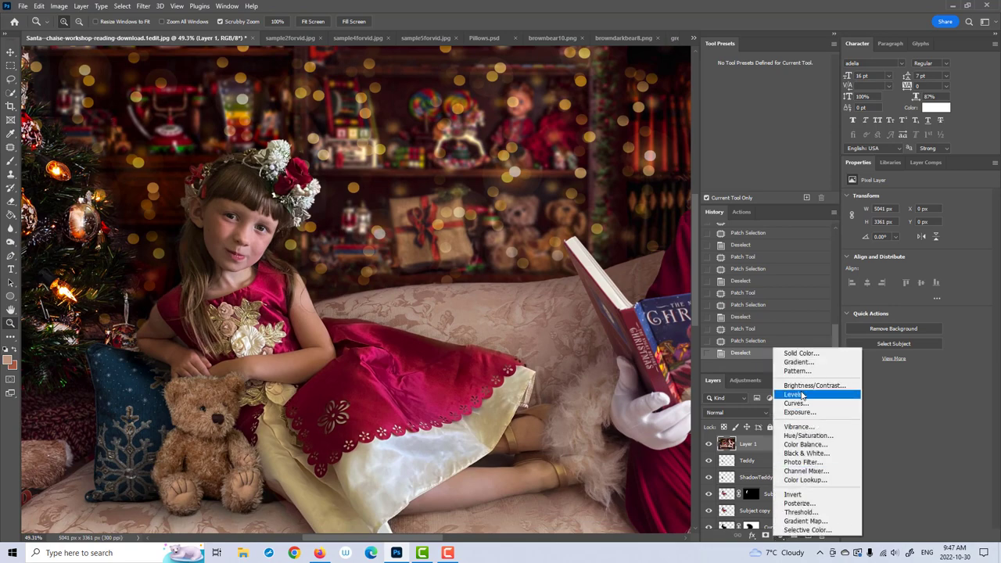
click(821, 396)
click(904, 217)
click(906, 241)
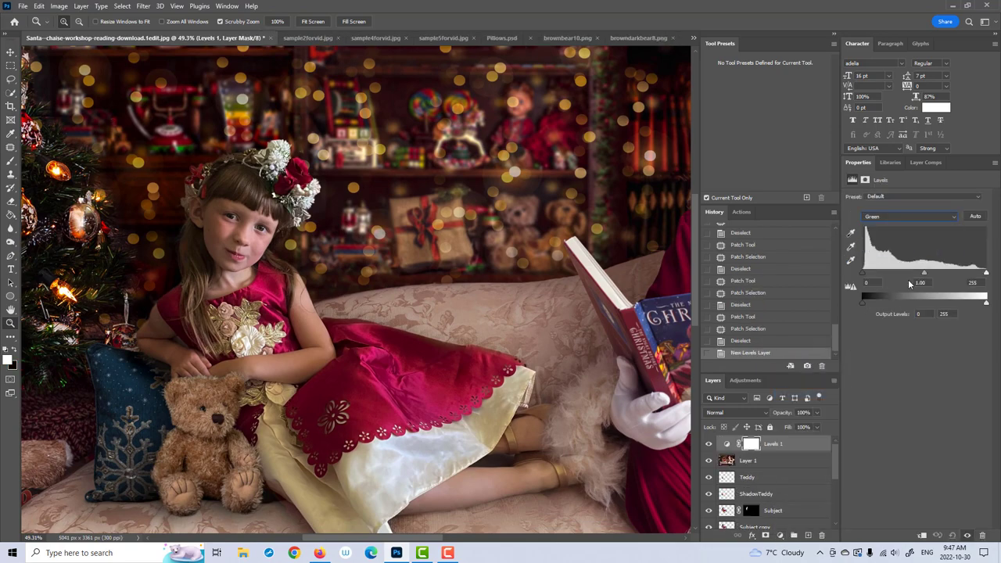
drag(926, 273, 936, 275)
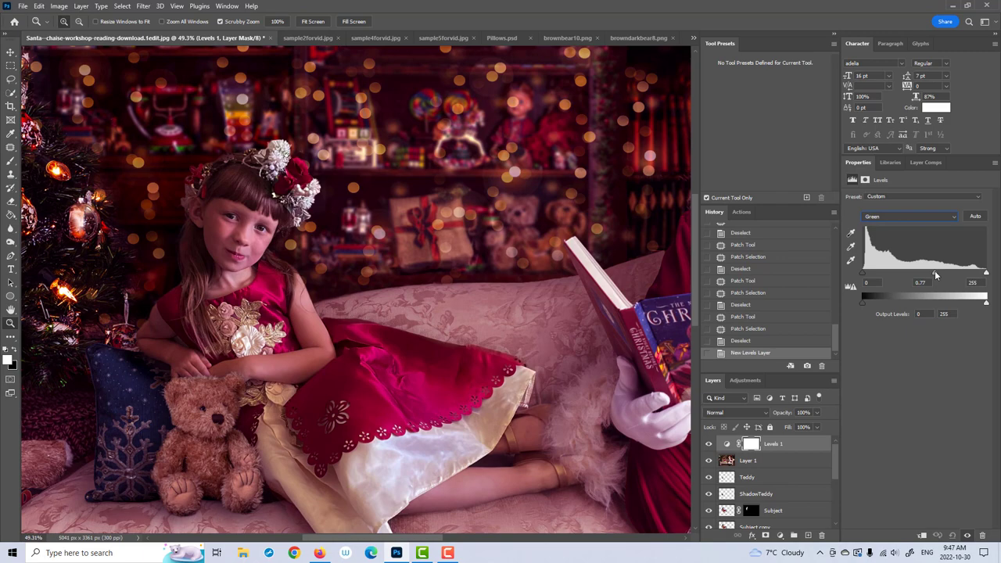
drag(863, 273, 891, 275)
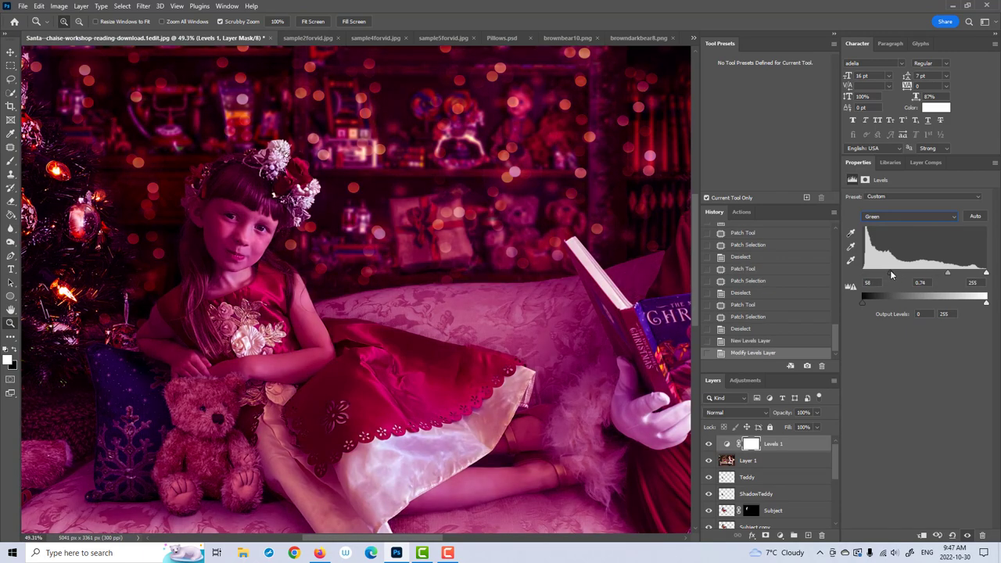
Step: Set the RGB black input of the Levels adjustment to 18 and invert its layer mask to black
click(895, 219)
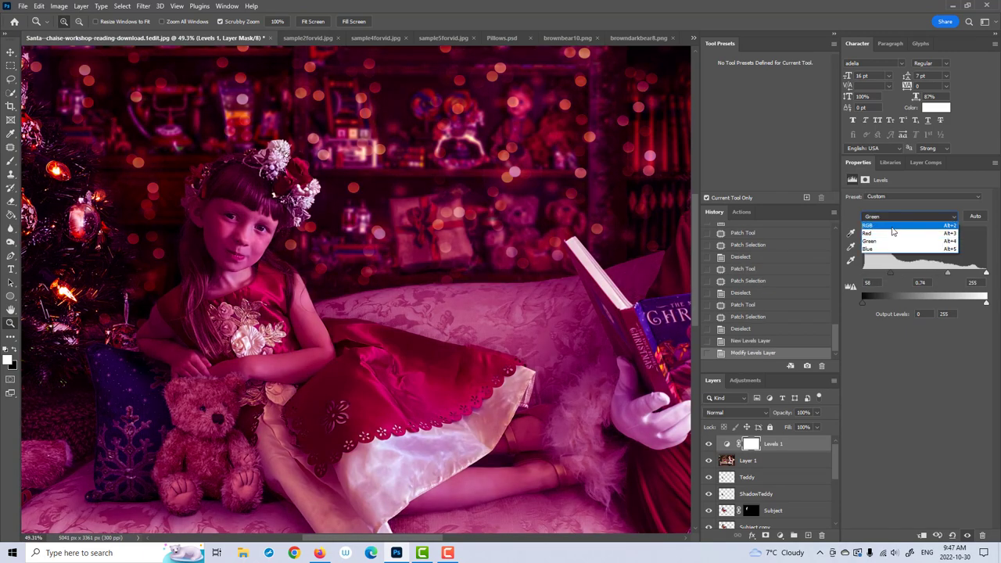
click(892, 219)
drag(864, 273, 873, 273)
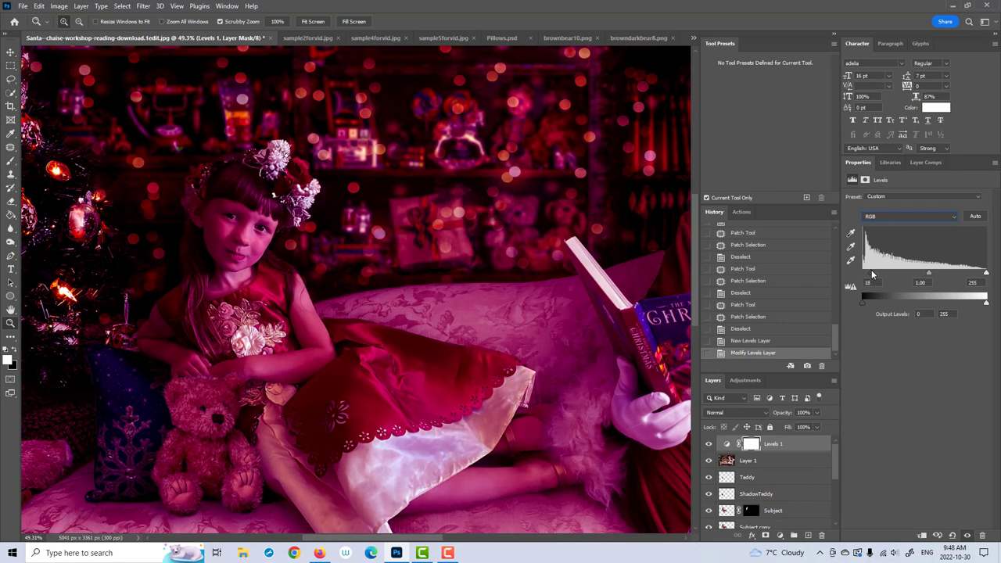
click(751, 443)
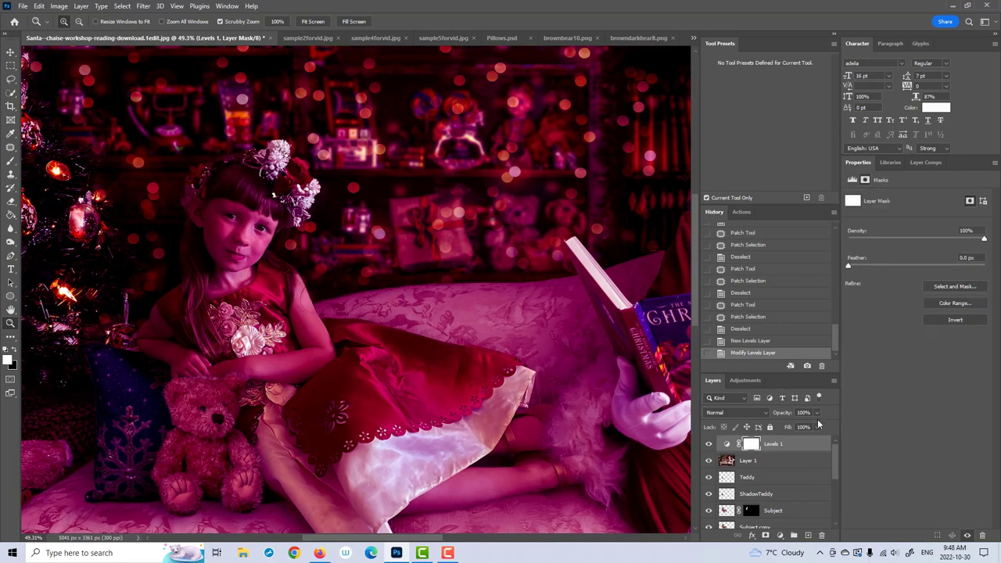
click(957, 320)
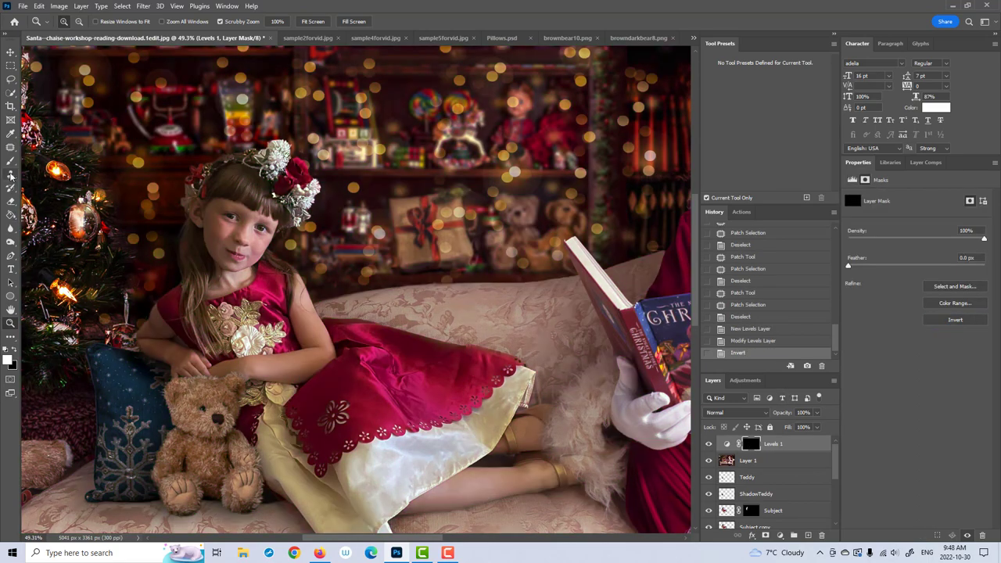
Step: Paint white on the Levels 1 mask over the girl's cheeks with a 90 px brush at 12% opacity
click(11, 160)
click(239, 22)
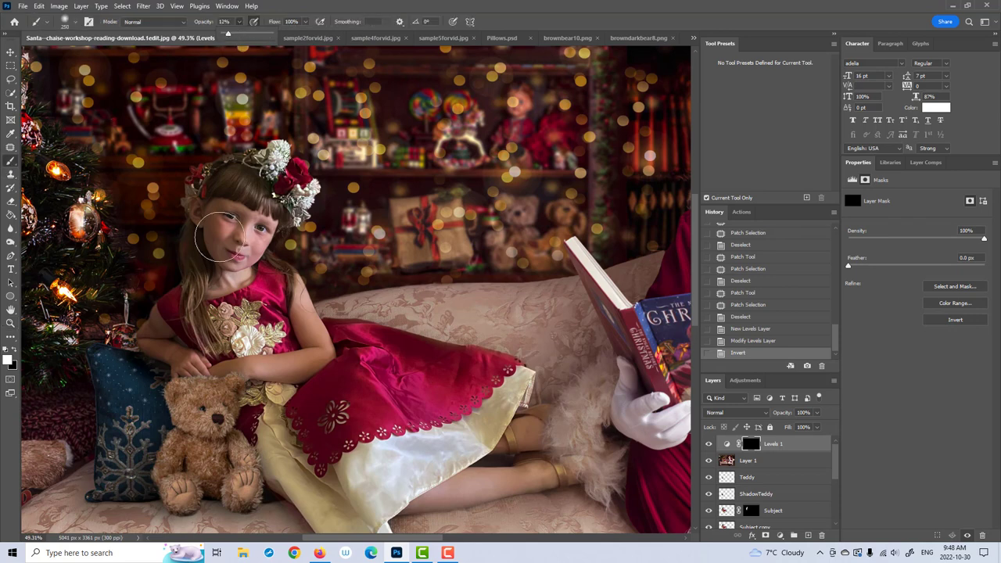
key(bracketleft)
key(bracketleft)
key(bracketleft)
key(bracketleft)
key(bracketleft)
key(bracketleft)
mouse_move(219, 232)
mouse_down()
mouse_move(249, 253)
mouse_move(261, 243)
mouse_up()
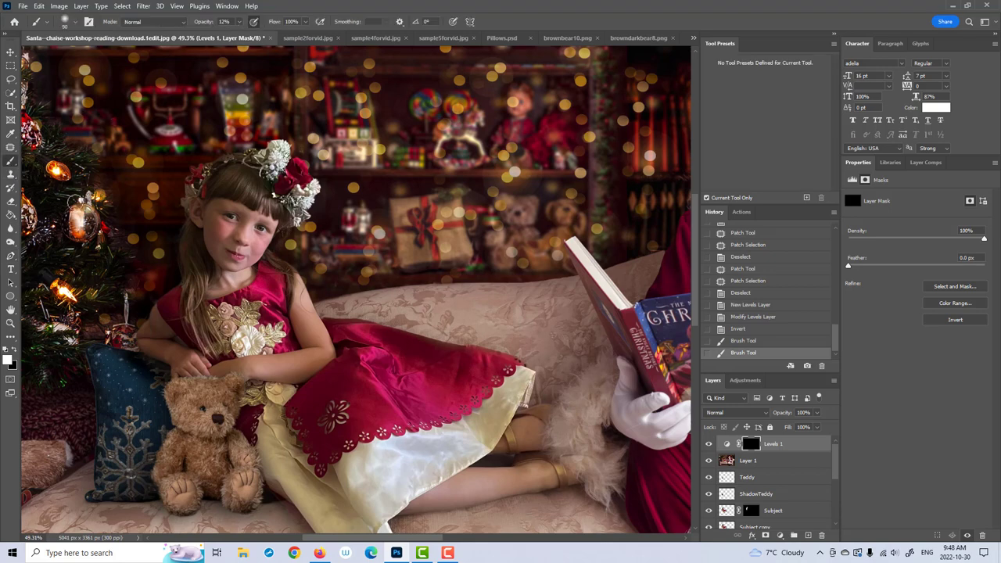
Step: Tint the girl's lips on the Levels 1 mask with a 20 px brush, and switch the painting colour to black
drag(234, 266, 230, 270)
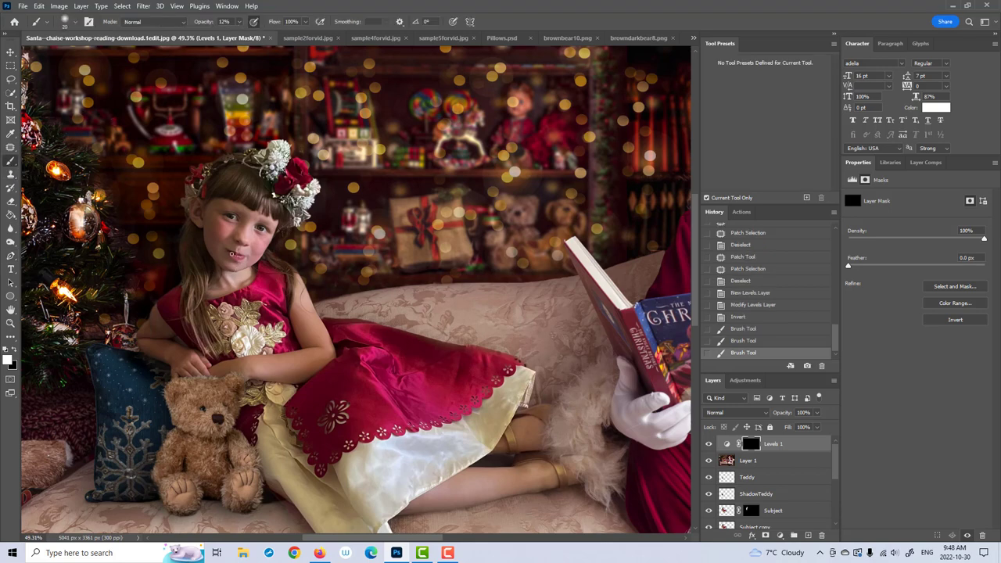
click(241, 256)
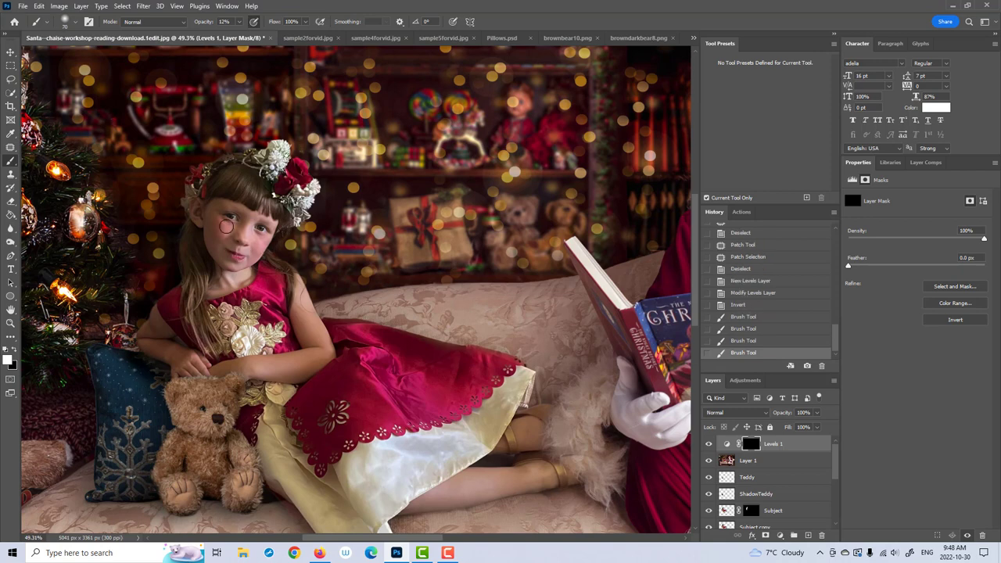
key(x)
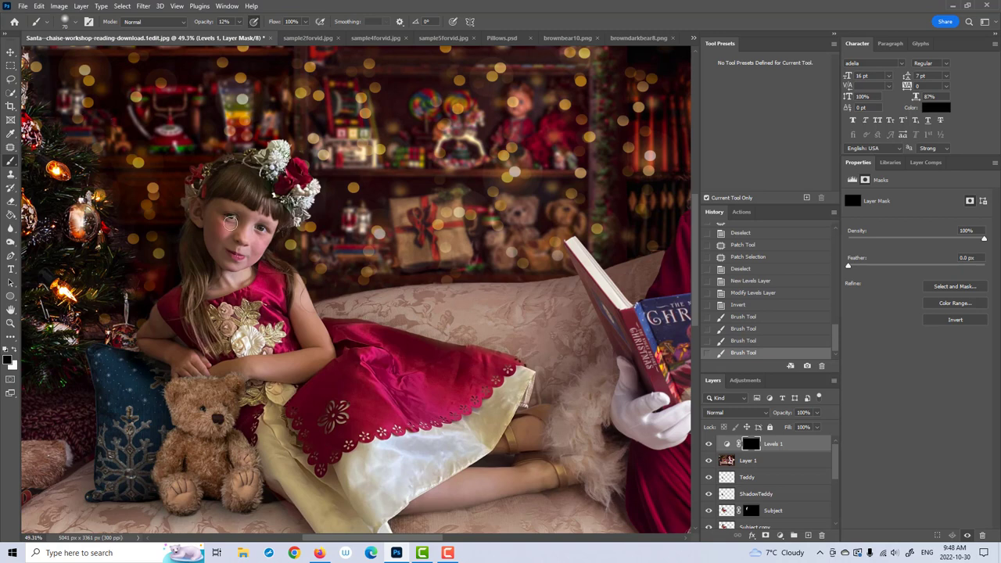
Step: Soften the tint beneath the girl's eye by painting black on the Levels 1 mask with a 70 px brush at 12% opacity
click(223, 218)
click(226, 219)
click(233, 224)
click(231, 222)
click(228, 220)
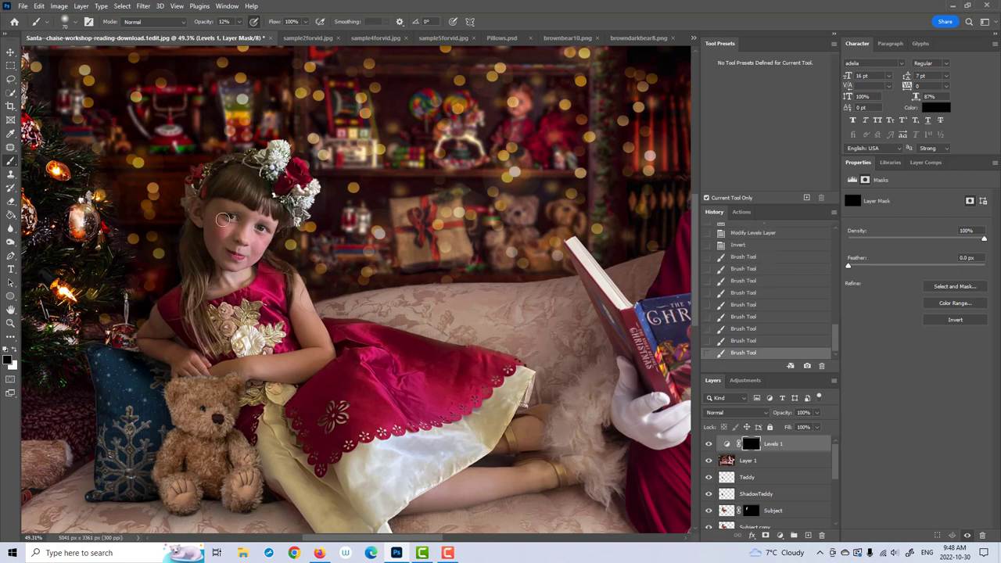
click(225, 218)
click(223, 217)
click(220, 215)
key(x)
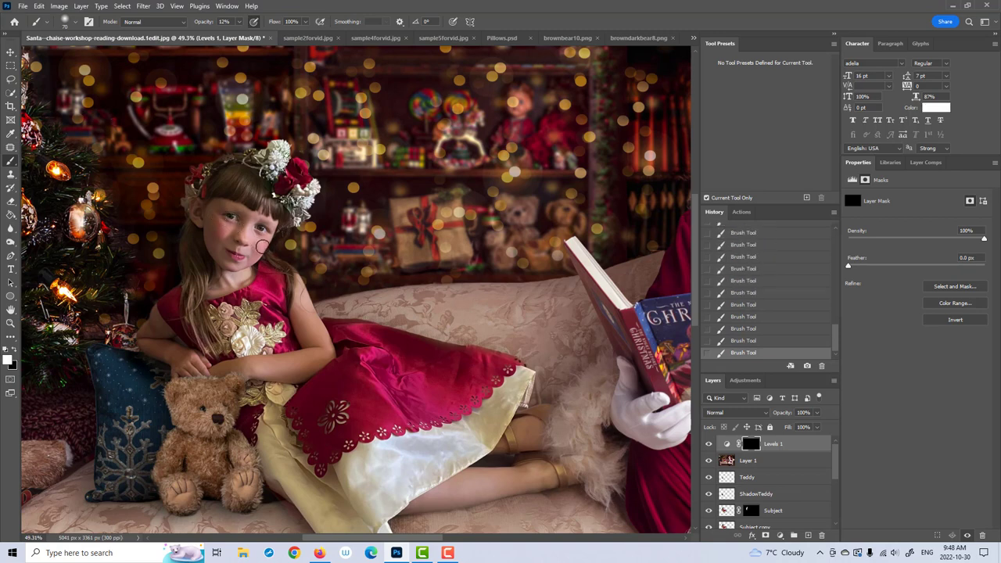
key(x)
Step: Merge the Levels 1 adjustment with Layer 1 and duplicate the merged layer
click(780, 462)
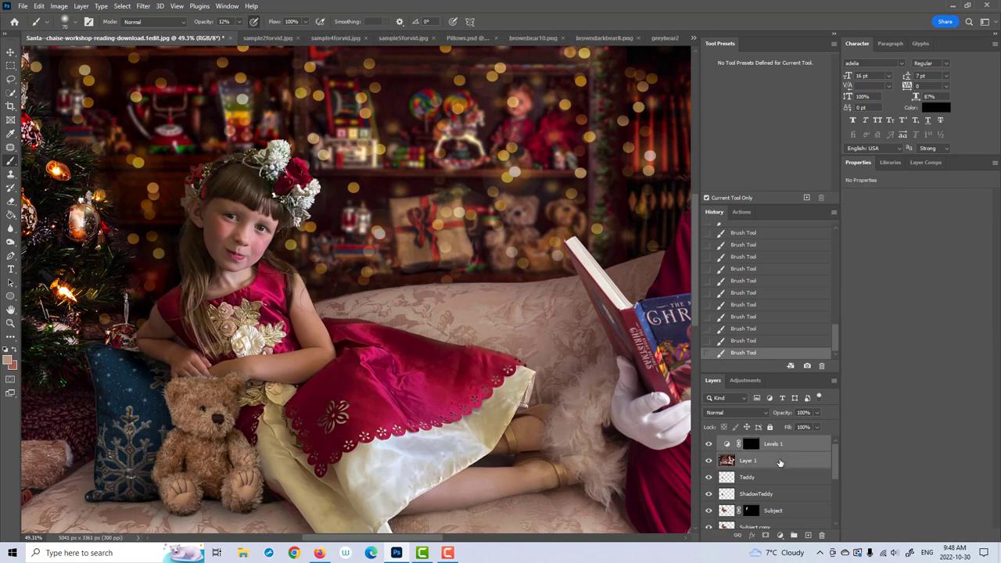
key(ctrl+e)
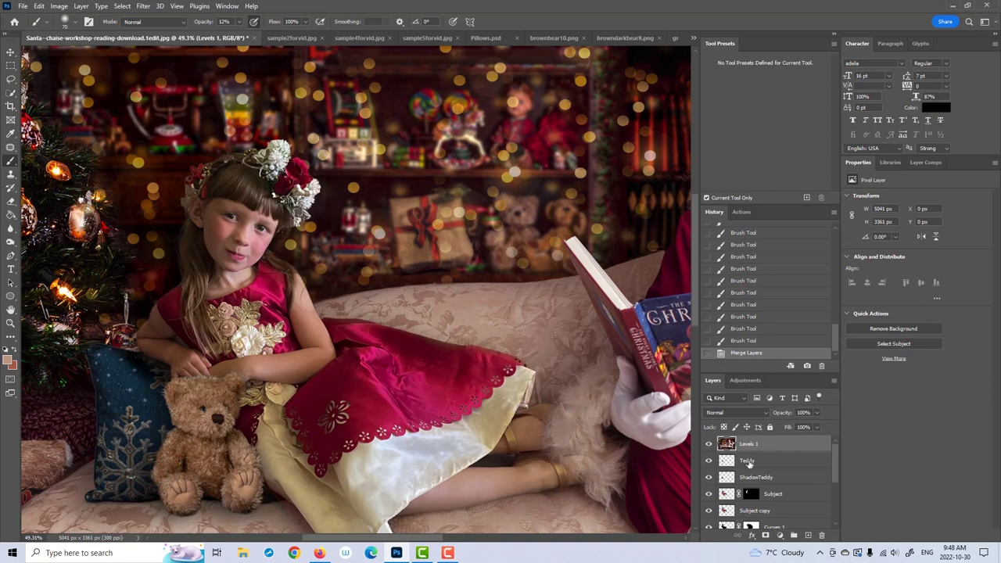
drag(772, 449, 808, 535)
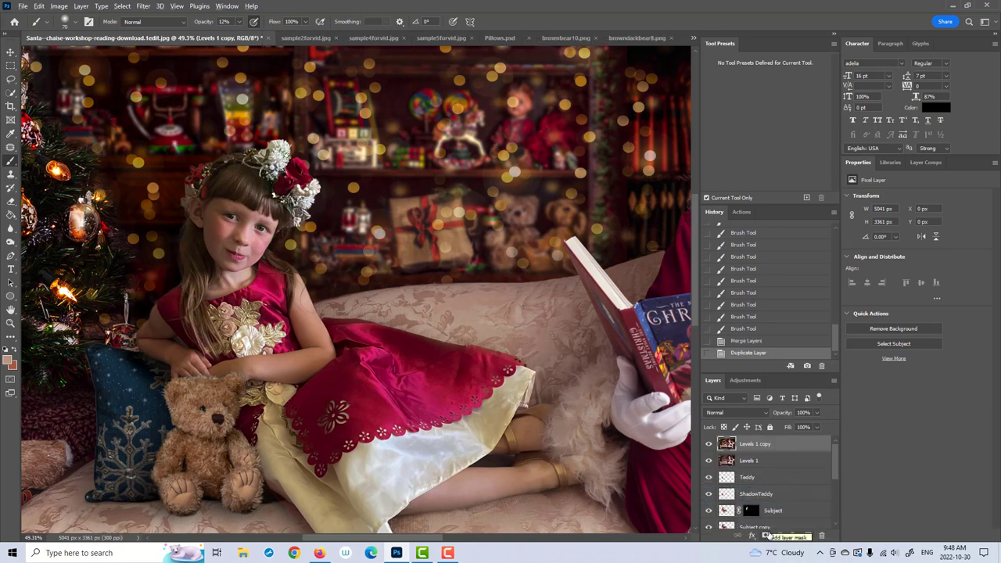
Step: Add a black layer mask to Levels 1 copy and set its blend mode to Screen
click(766, 535)
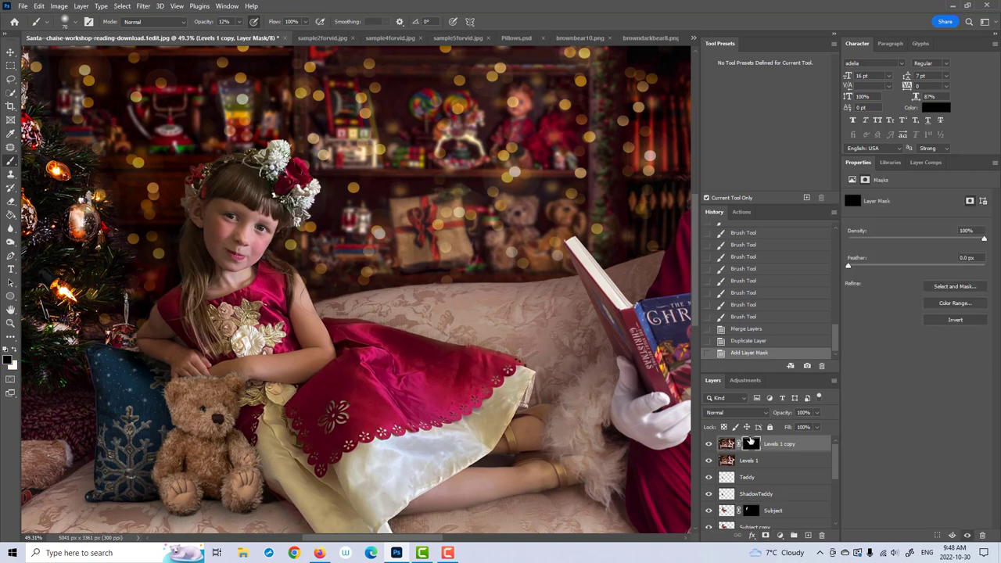
click(744, 414)
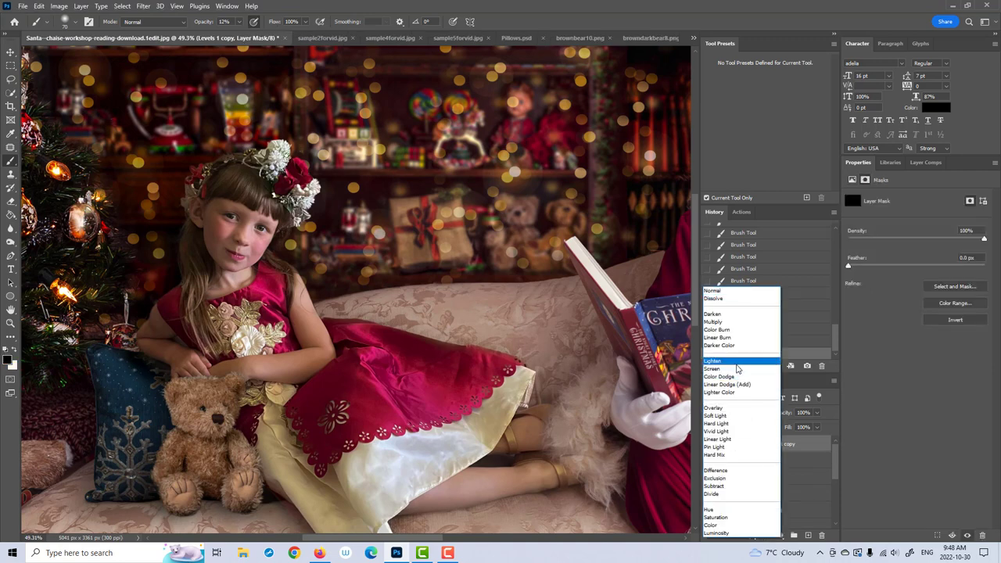
click(737, 369)
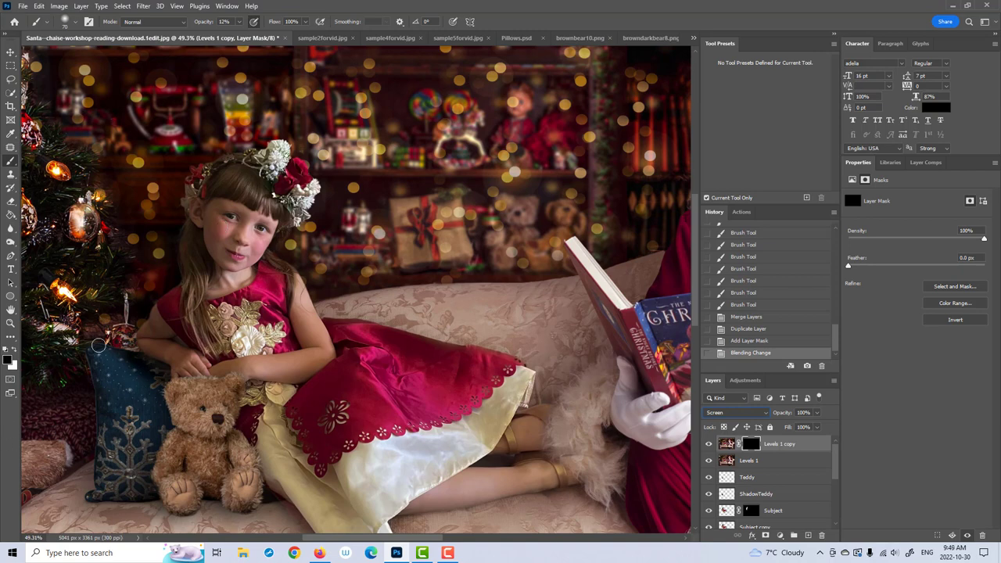
Step: Brighten the girl's cheeks by painting white on the Levels 1 copy mask with a 70 px brush at 16% opacity
click(227, 232)
key(x)
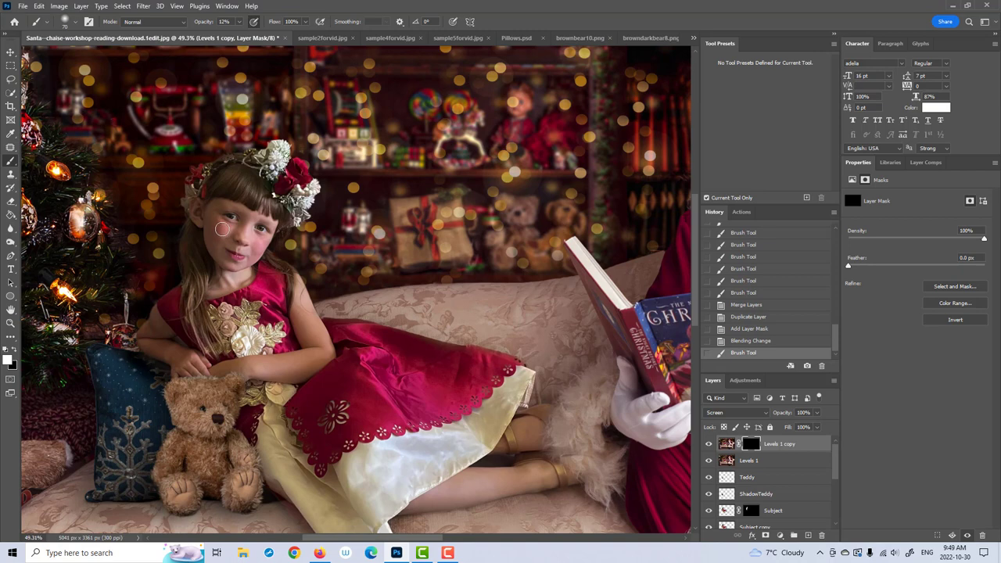
click(239, 22)
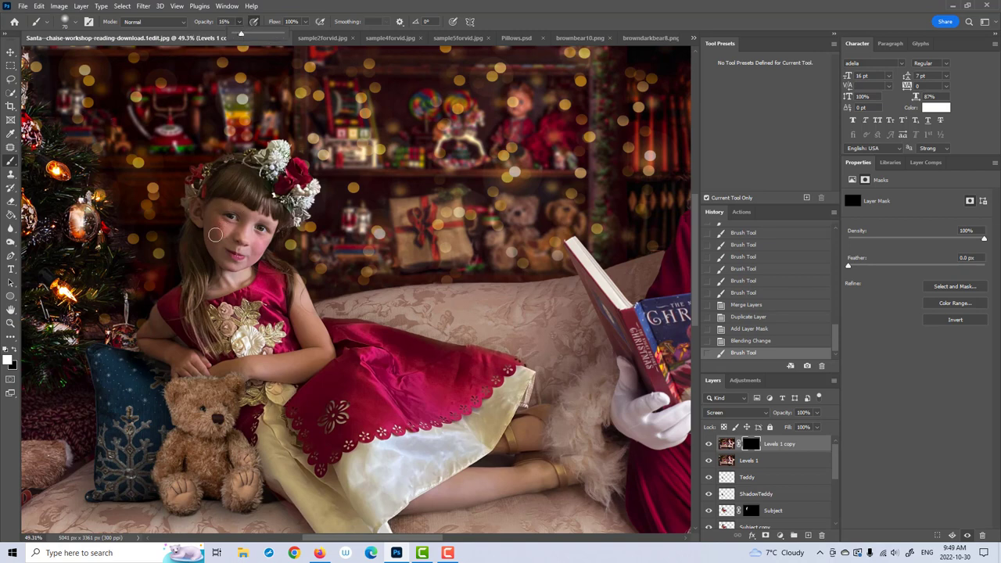
mouse_move(219, 229)
mouse_down()
mouse_move(218, 218)
mouse_move(263, 240)
mouse_up()
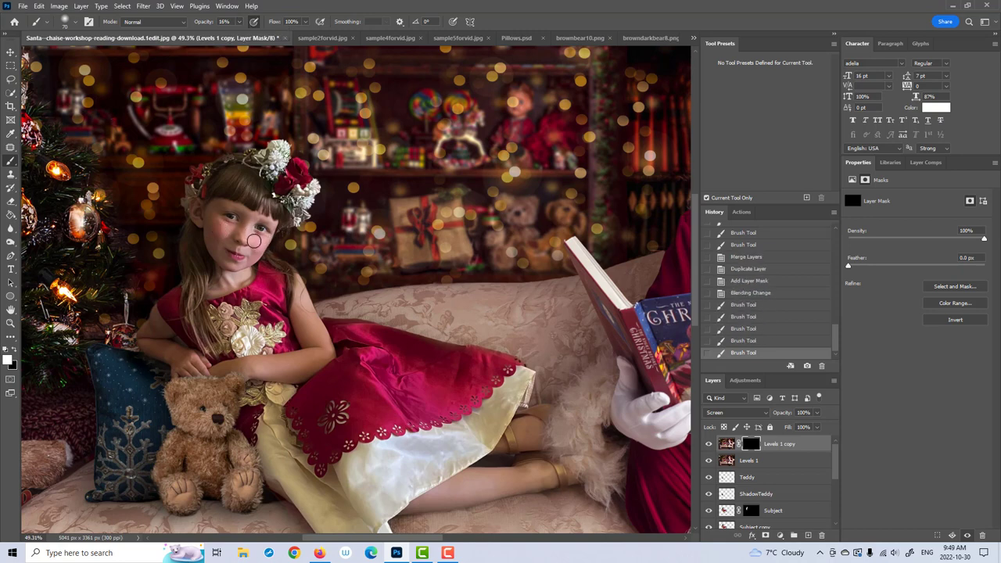
click(244, 242)
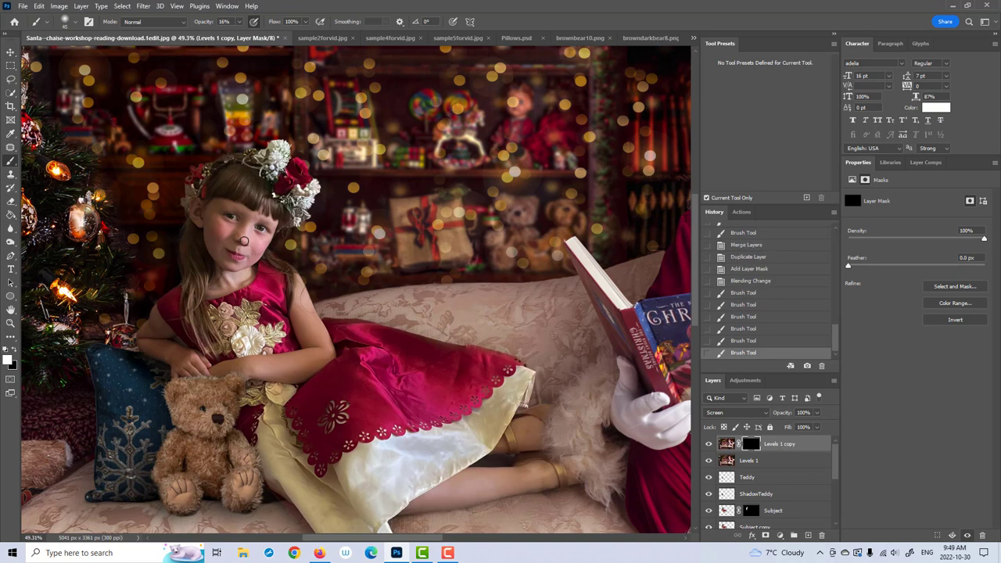
Step: Brighten the area around the girl's nose, mouth and chin on the Levels 1 copy mask with a smaller 40–45 px brush
click(244, 245)
click(245, 247)
click(238, 249)
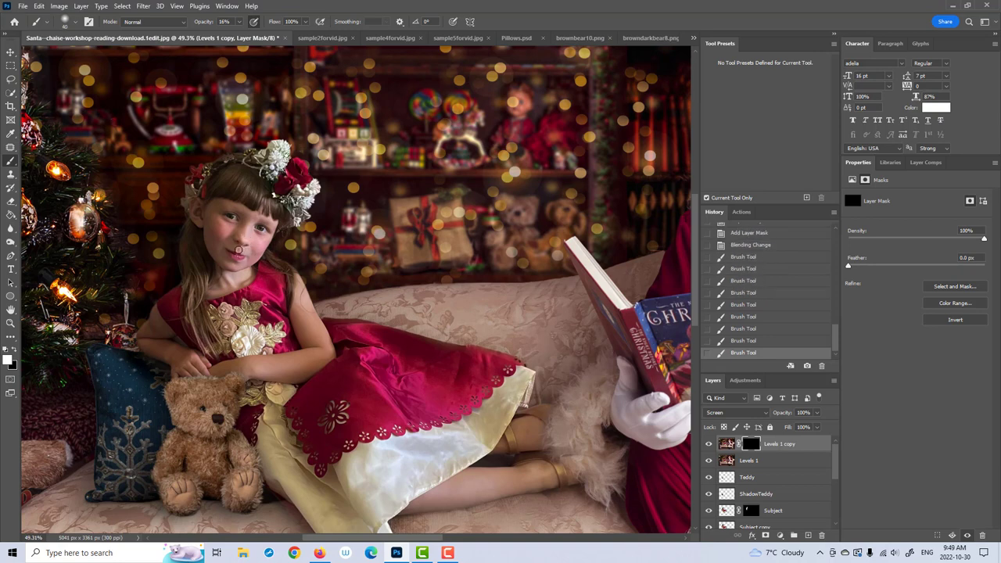
click(240, 250)
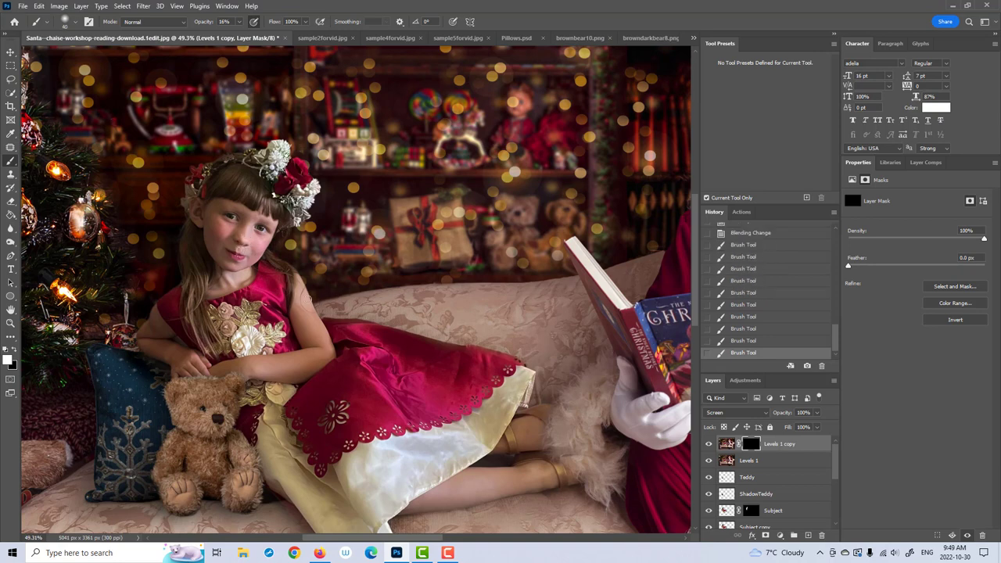
click(232, 266)
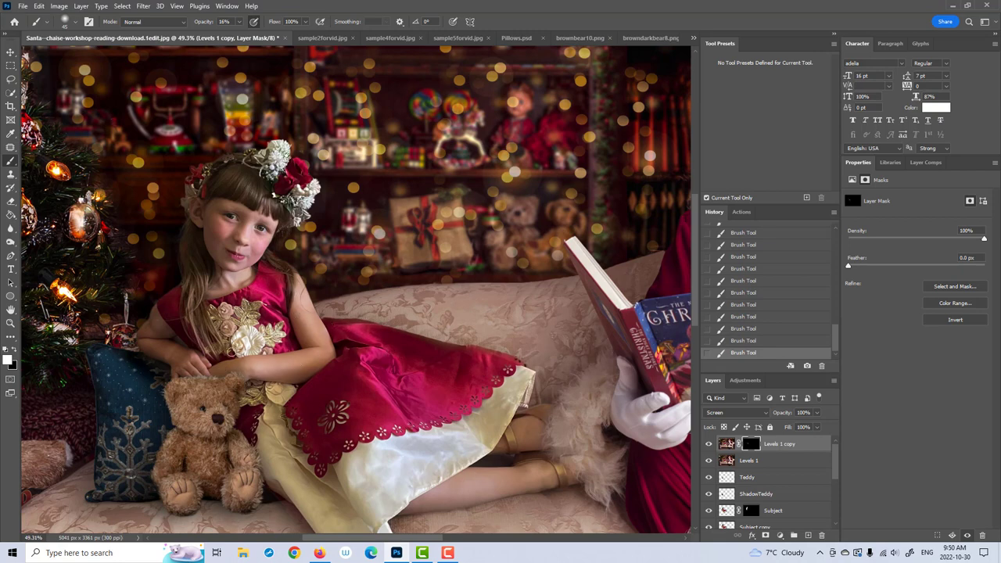
Step: Duplicate the Levels 1 copy layer together with its mask
click(10, 323)
drag(288, 326, 262, 330)
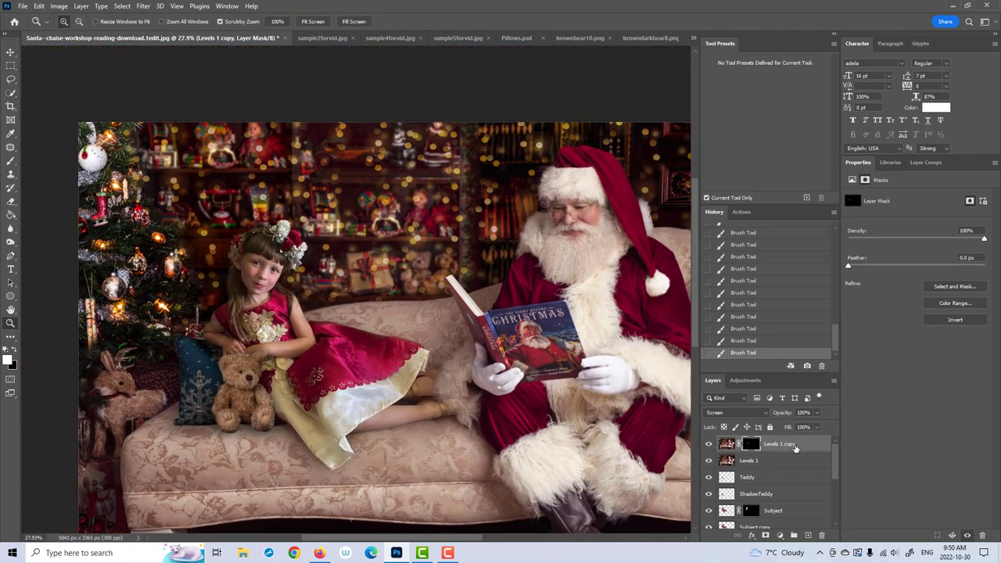
click(15, 164)
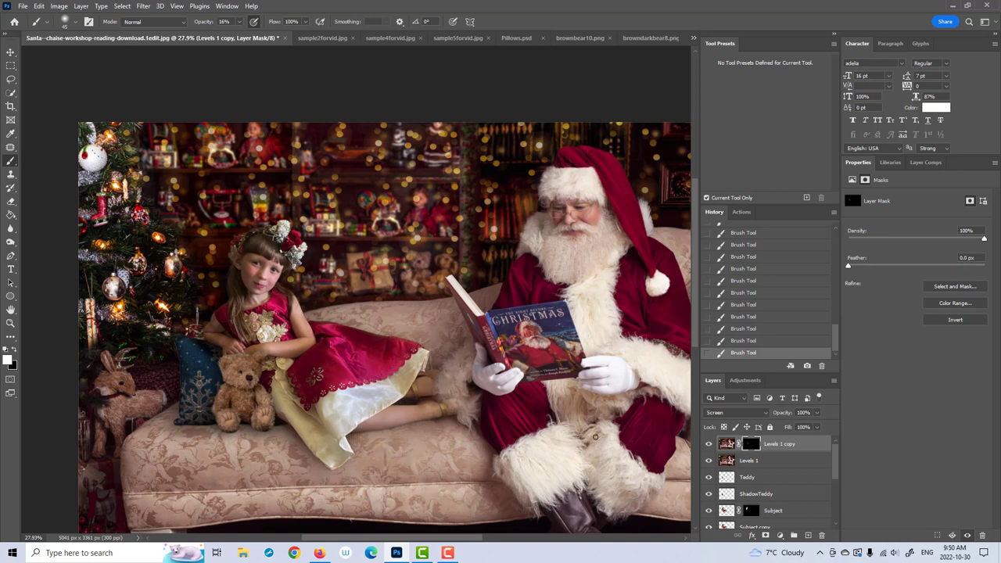
drag(793, 444, 808, 534)
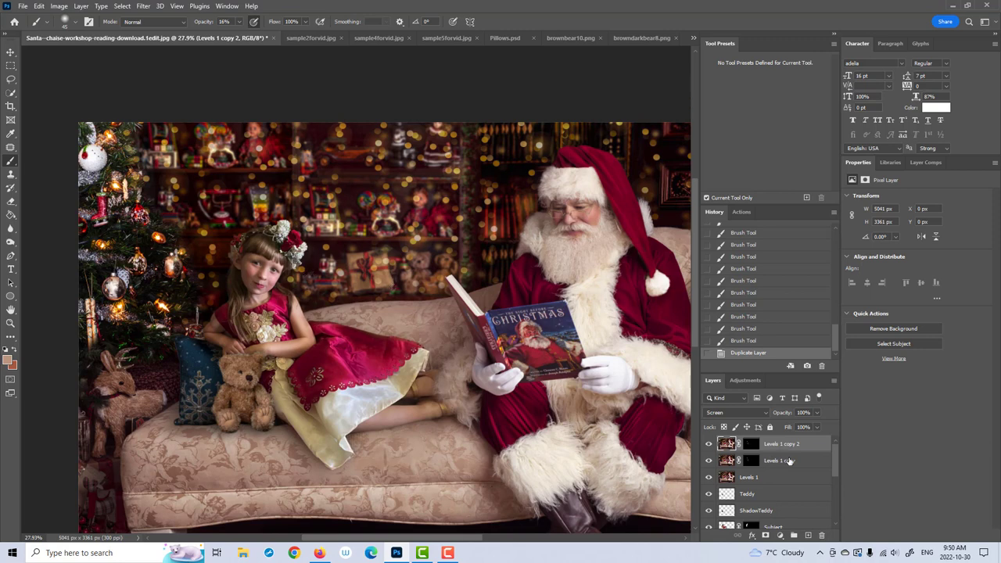
Step: Paint black on the Levels 1 copy 2 mask around the girl's eyes and cheek at 41% brush opacity
click(752, 445)
key(x)
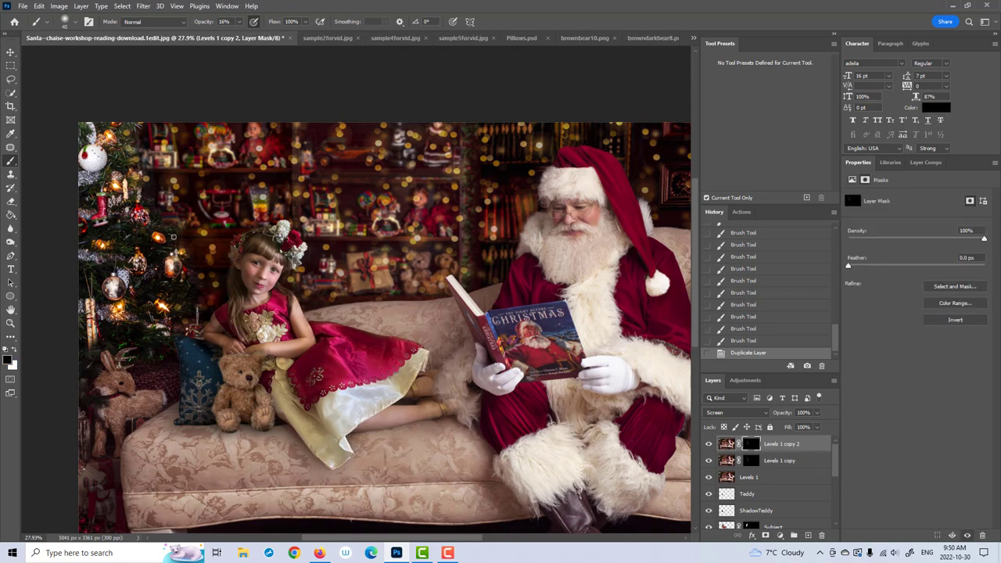
click(238, 23)
drag(238, 33, 251, 35)
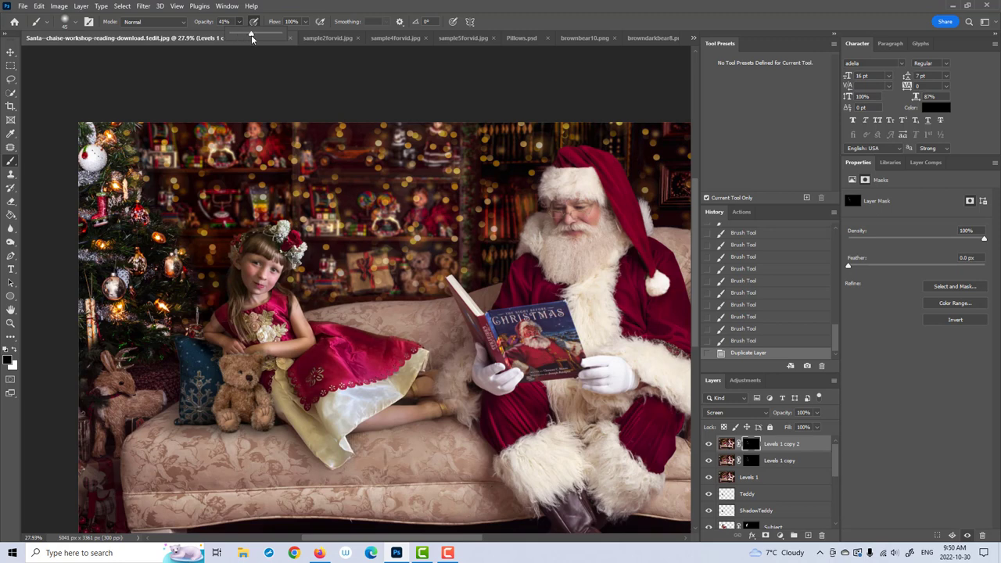
click(261, 258)
click(262, 259)
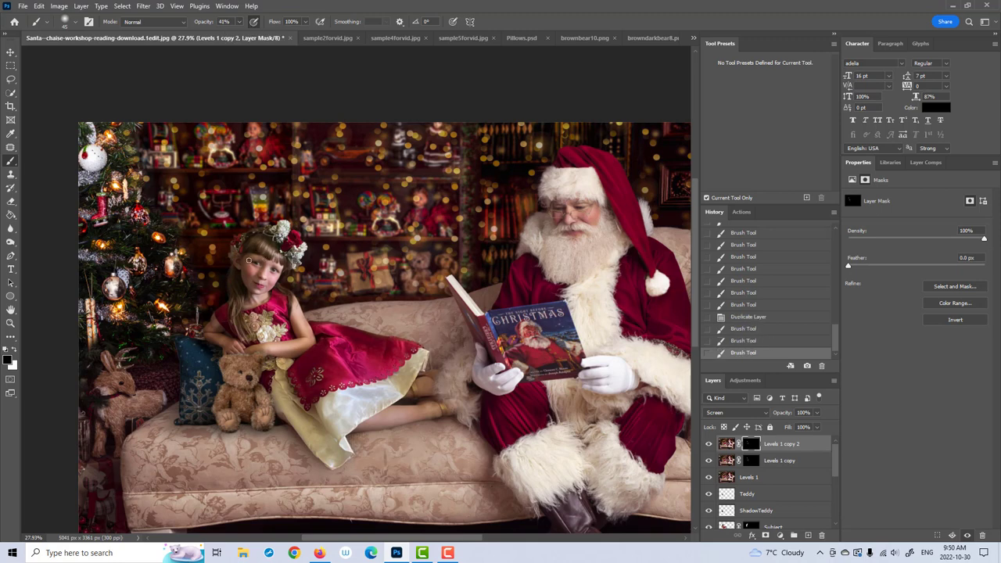
click(249, 259)
click(270, 263)
click(275, 266)
click(275, 267)
Step: Duplicate the Levels 1 layer, add a black layer mask to the duplicate and set its blend mode to Multiply
click(787, 462)
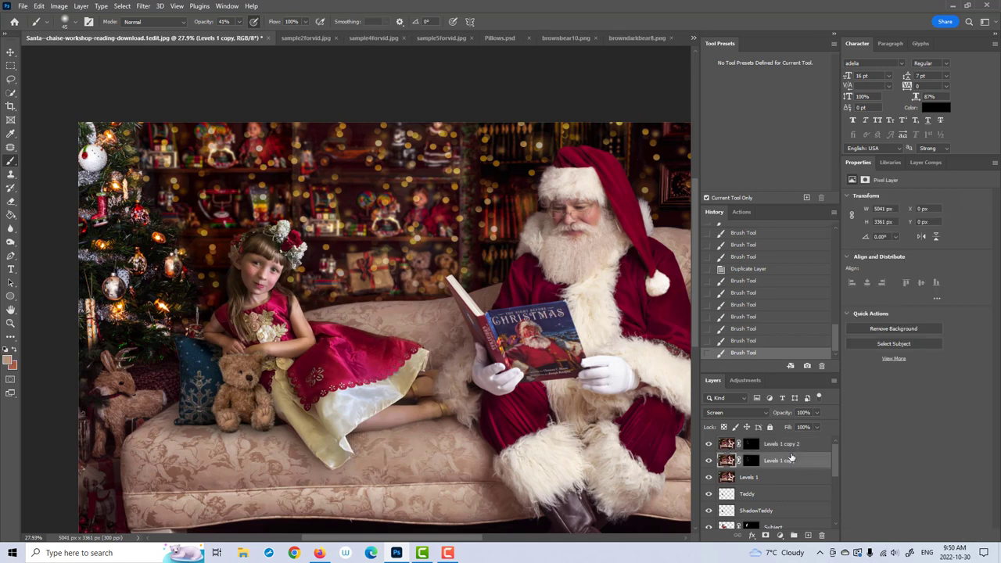
drag(775, 479, 808, 535)
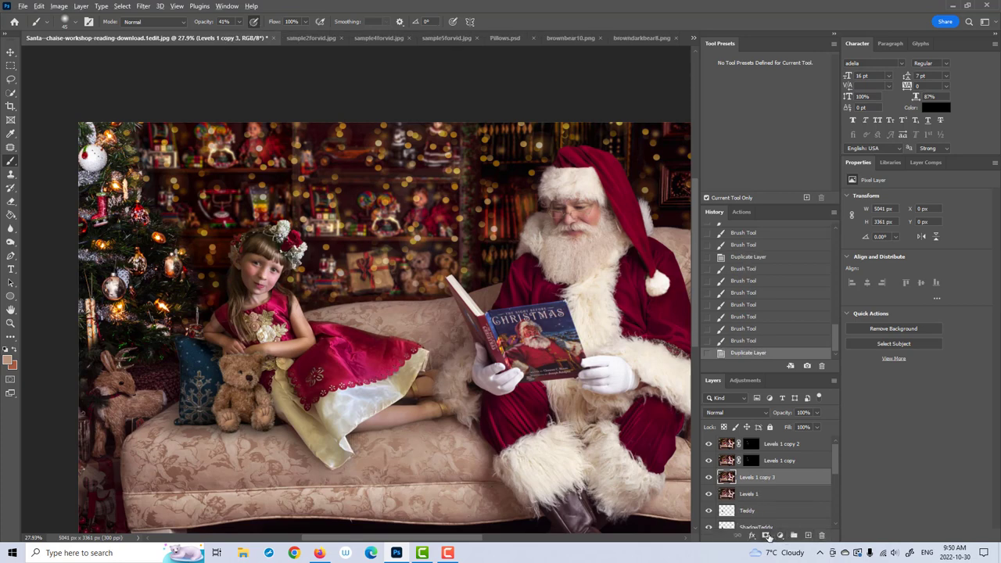
click(766, 536)
click(742, 412)
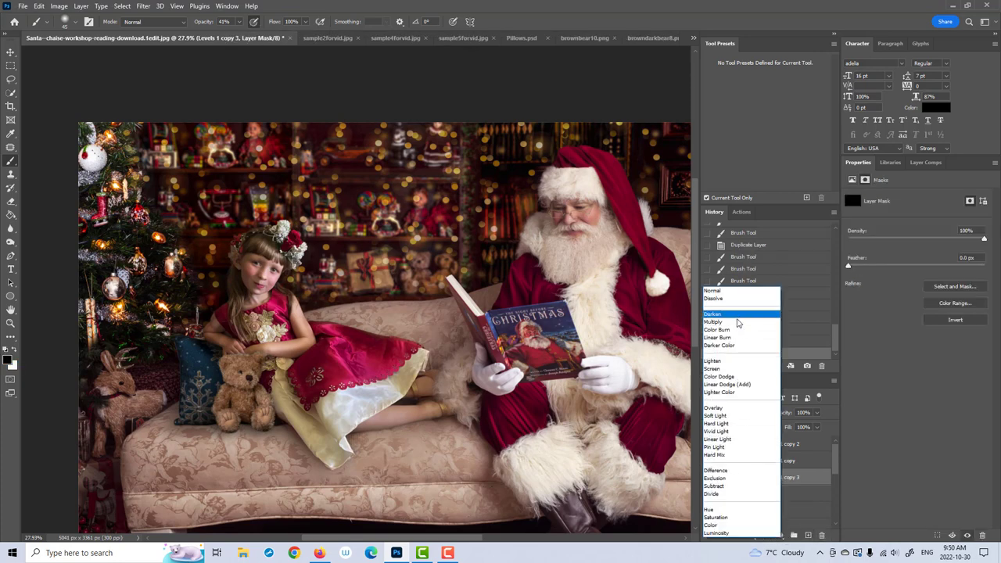
click(737, 322)
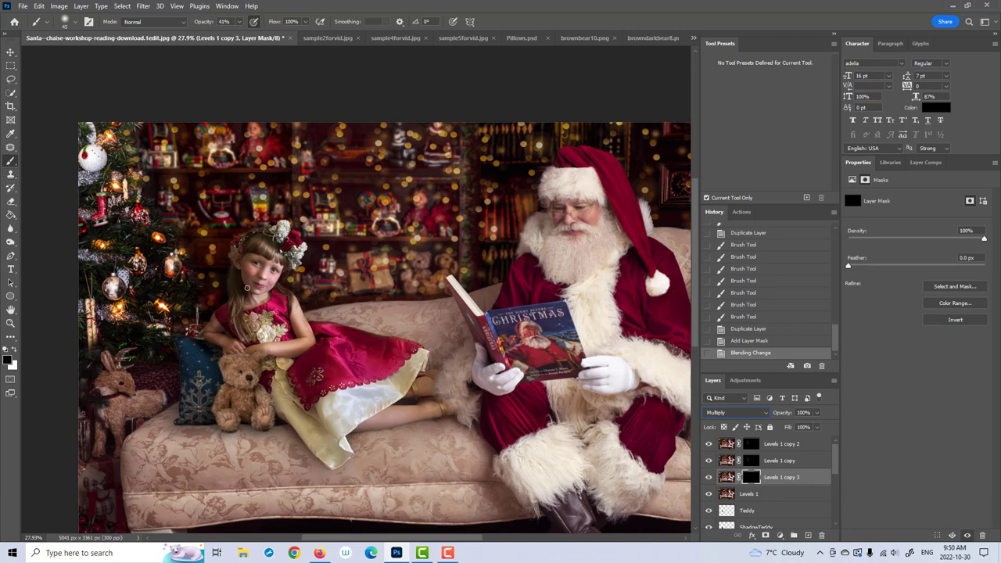
Step: Try darkening below the girl's chin on the Levels 1 copy 3 mask with a 100 px white brush at 41% opacity, and undo the stroke
mouse_move(277, 311)
mouse_down()
mouse_move(283, 316)
mouse_move(248, 302)
mouse_move(237, 263)
mouse_up()
key(x)
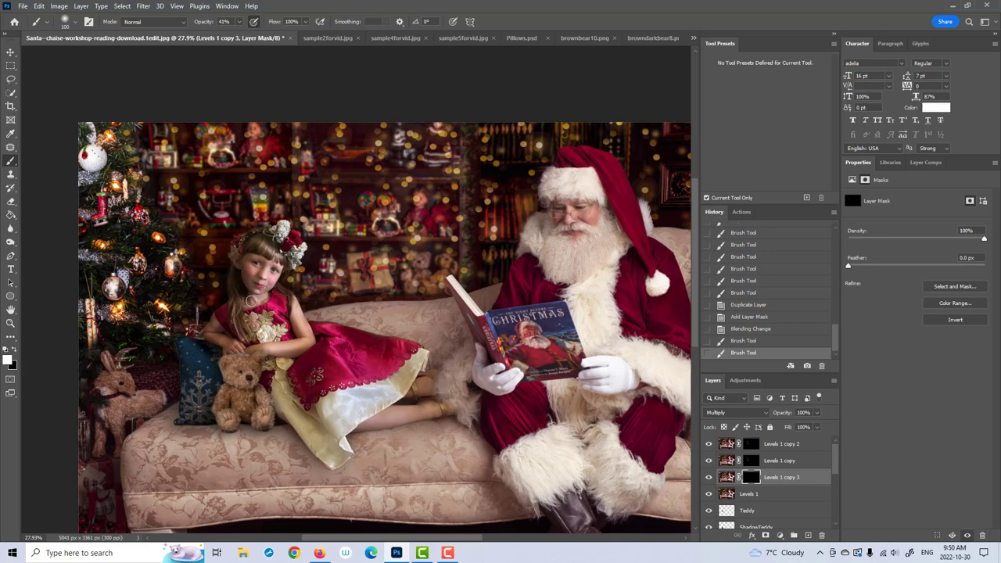
drag(264, 294, 258, 301)
click(754, 341)
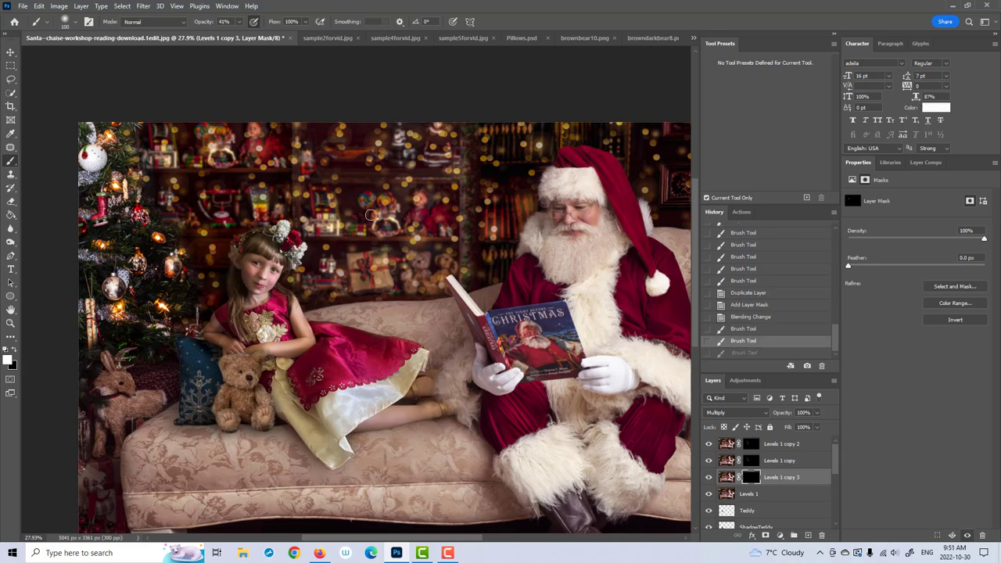
Step: Darken the folds of the girl's red skirt by painting white on the Levels 1 copy 3 mask with a 100 px brush at 15% opacity
click(238, 23)
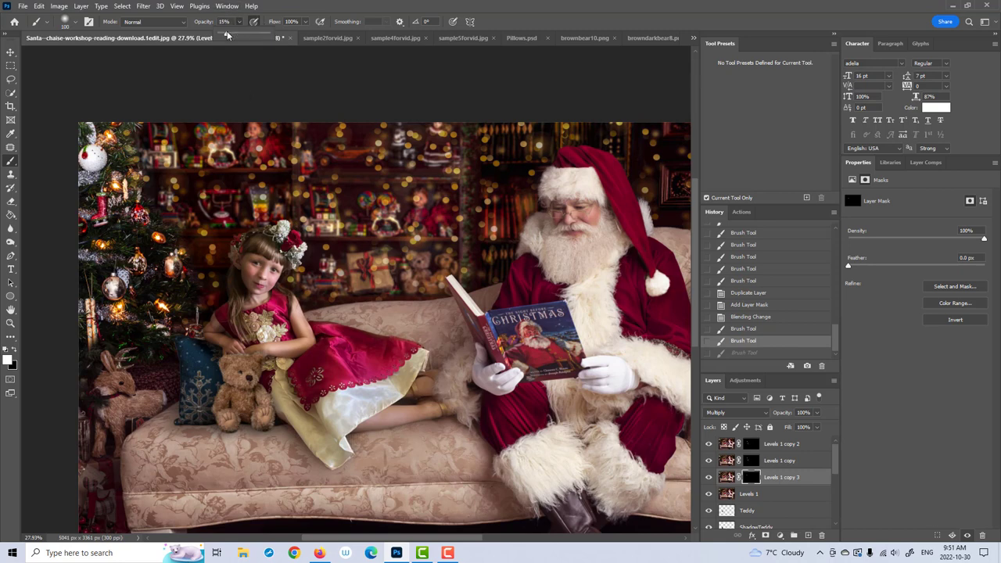
click(341, 356)
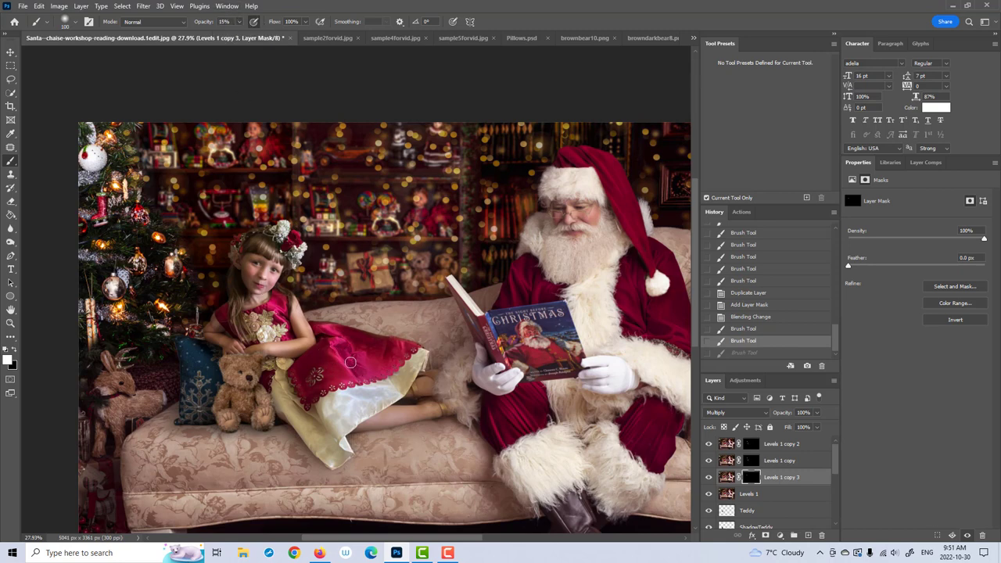
click(350, 362)
click(362, 358)
click(376, 351)
click(355, 357)
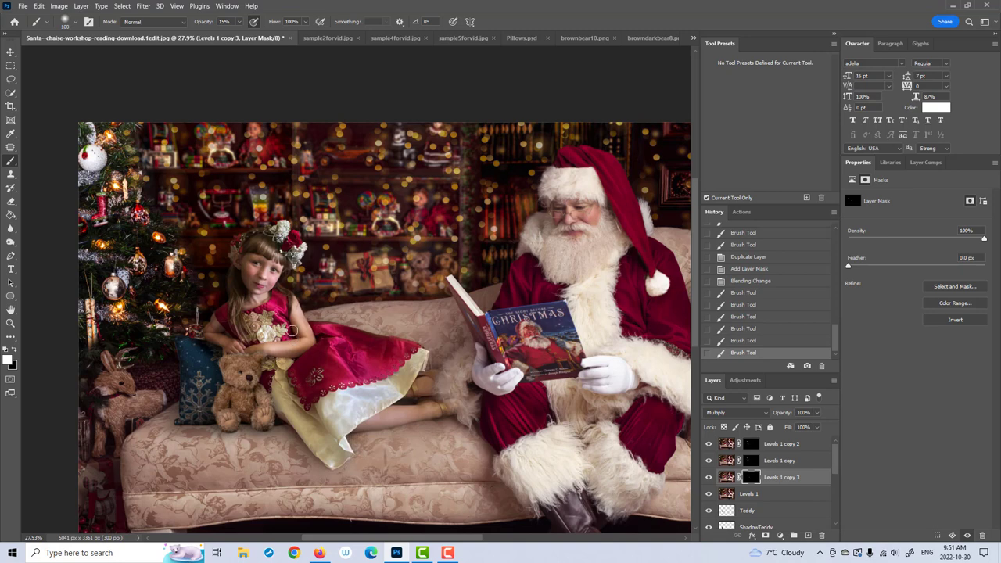
Step: Darken the girl's bodice, waist and arm edges with white strokes on the Levels 1 copy 3 mask
click(294, 328)
click(271, 339)
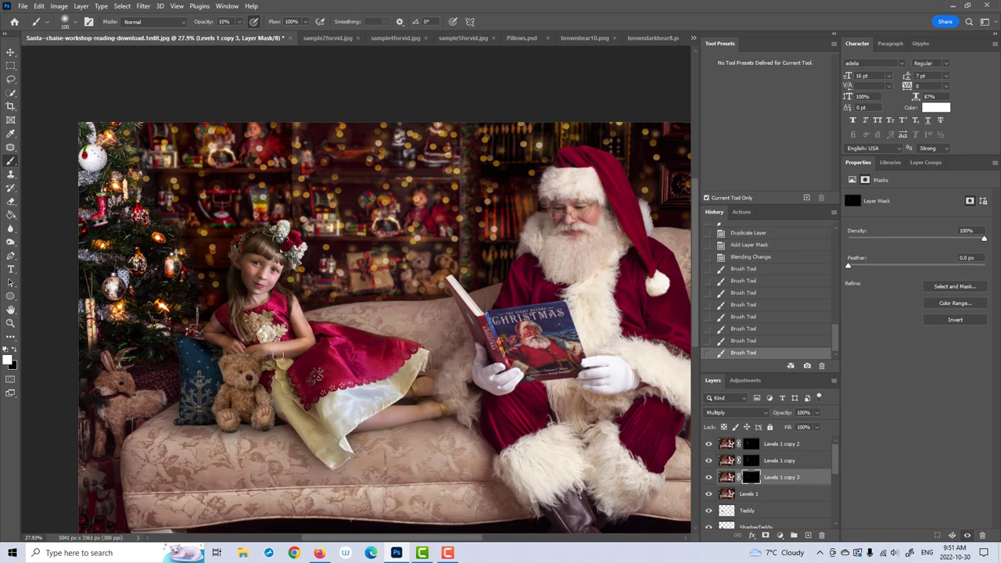
click(278, 354)
click(307, 314)
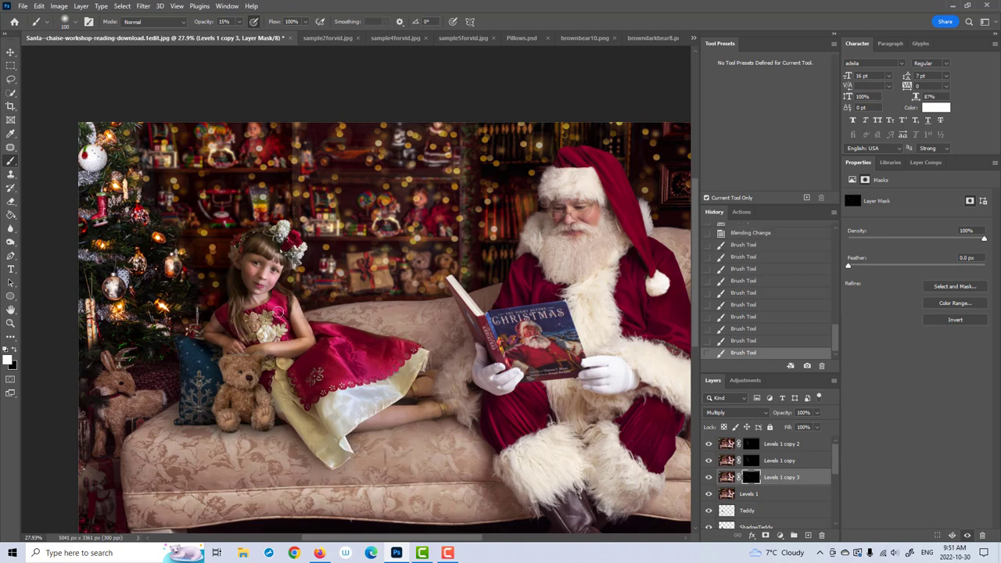
click(223, 330)
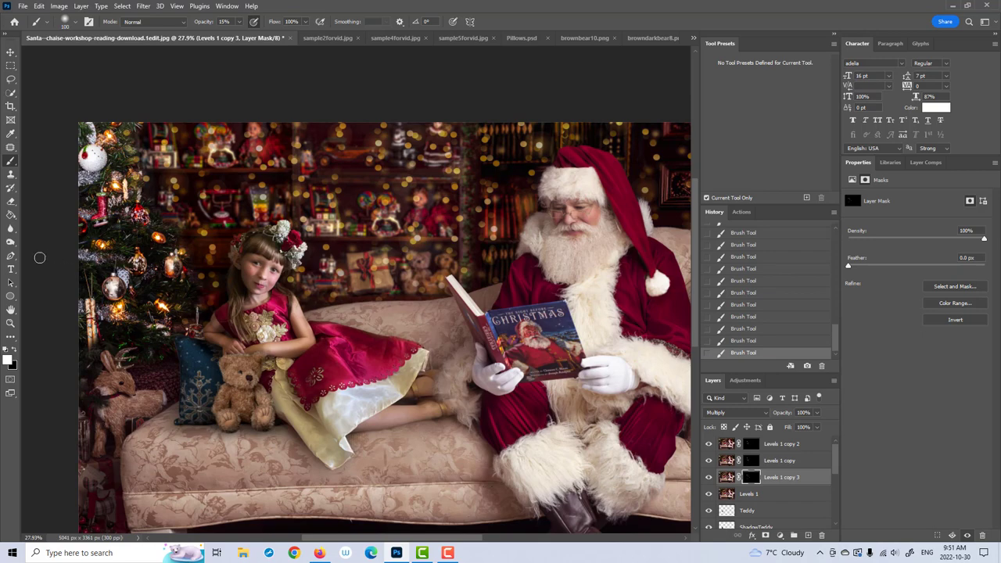
click(11, 323)
key(ctrl+minus)
key(ctrl+minus)
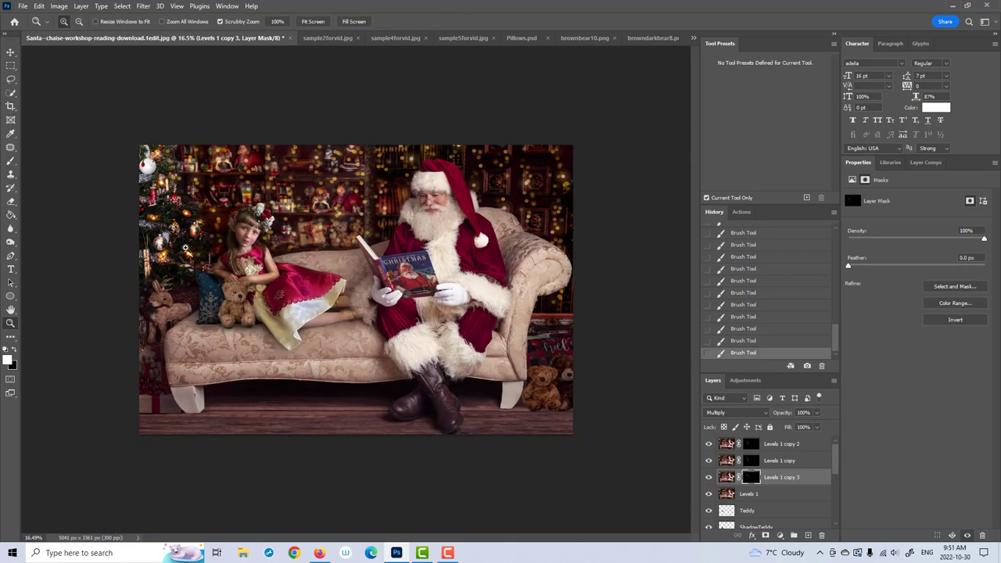
drag(339, 311, 357, 267)
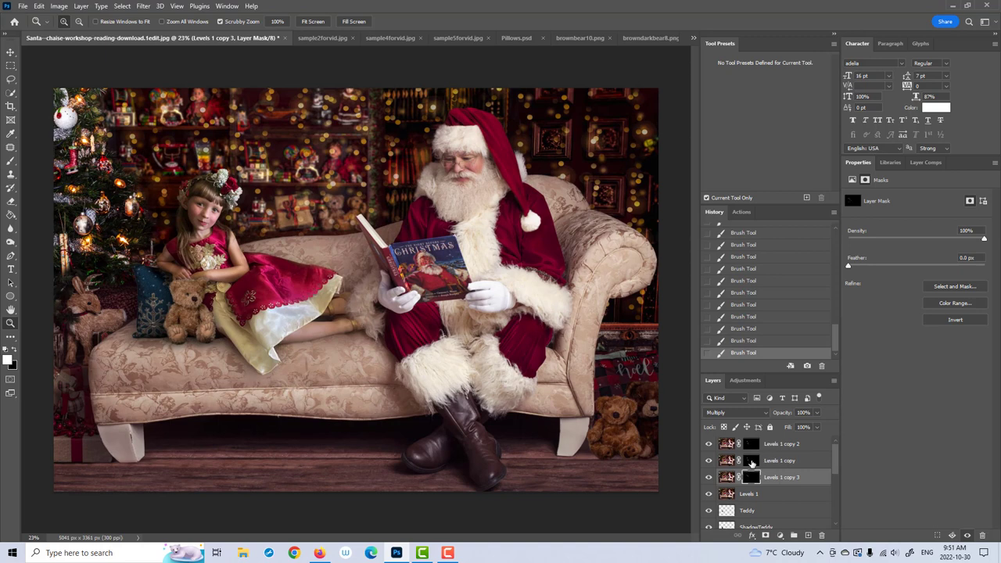
click(751, 461)
click(14, 164)
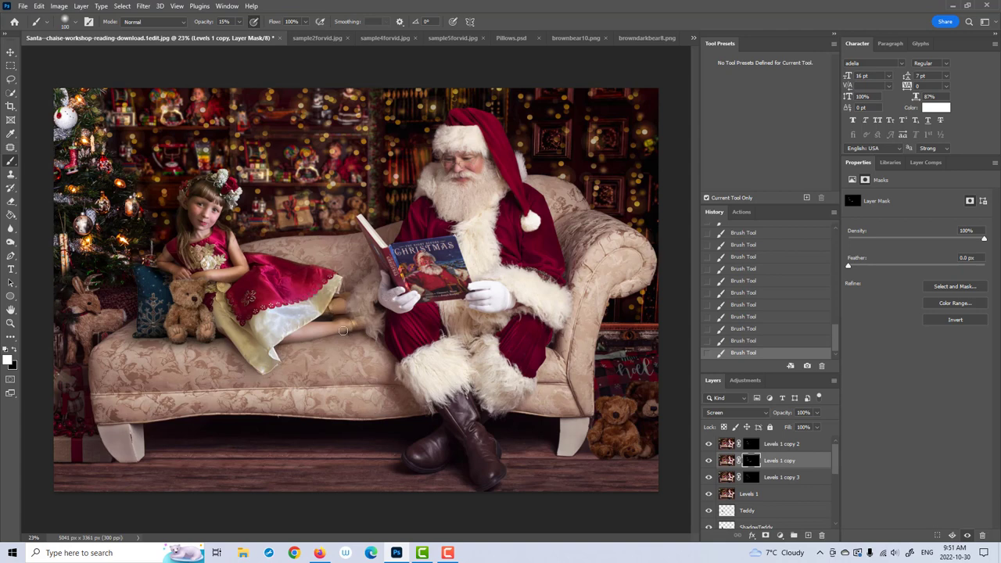
click(751, 477)
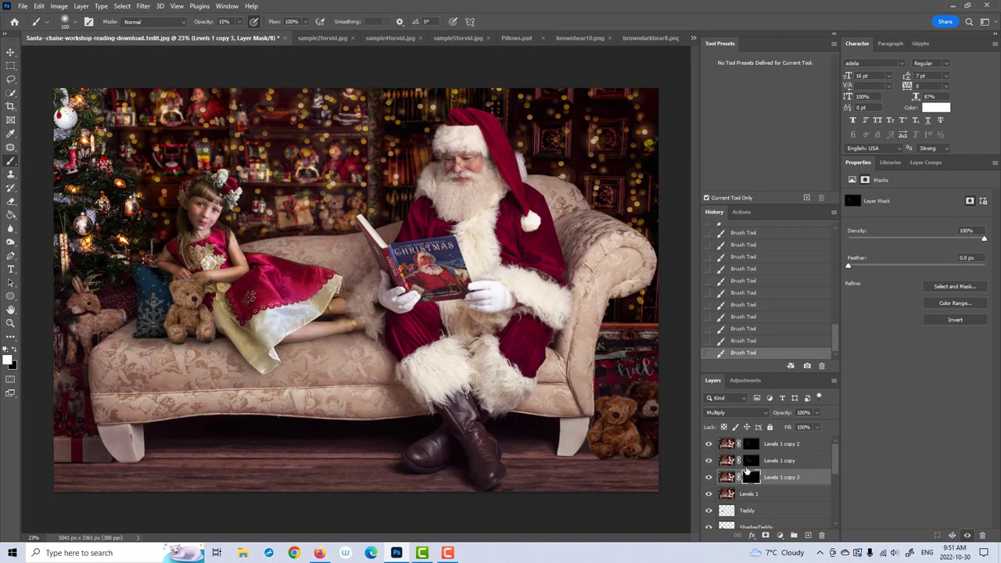
Step: Add a new empty layer above the Levels 1 copy 2 layer
click(11, 323)
drag(208, 336, 188, 335)
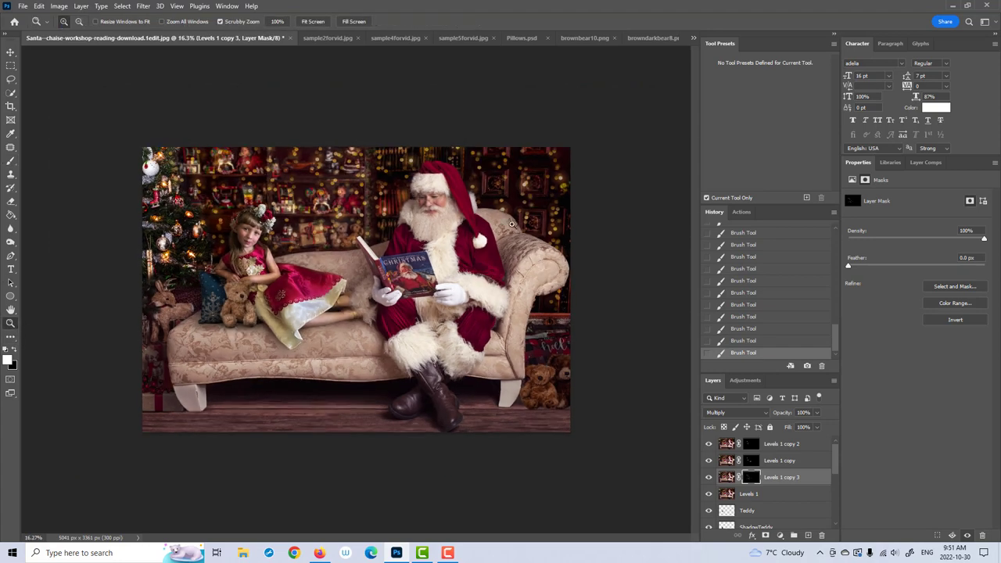
click(777, 444)
click(809, 535)
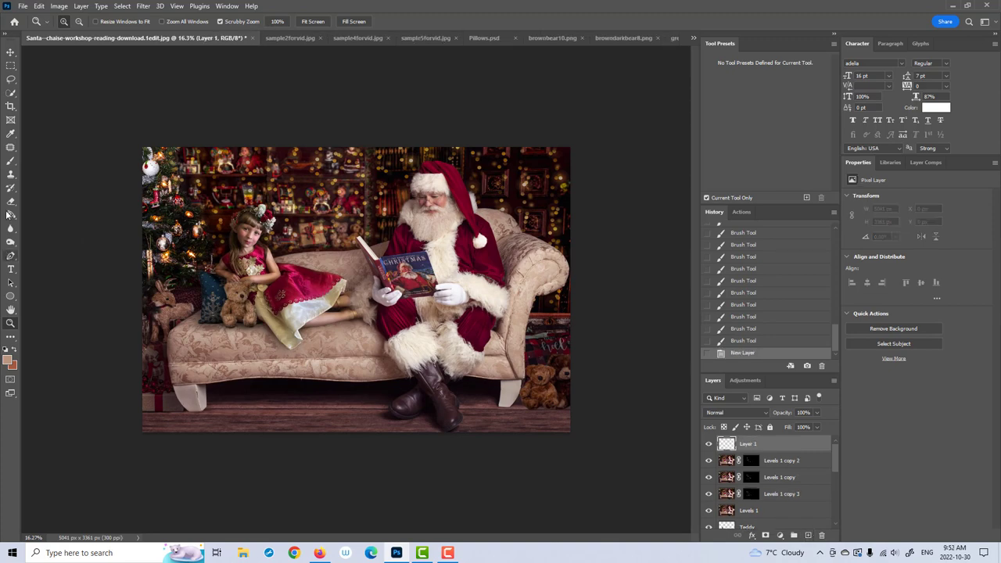
Step: Choose the Fairy Dust Brush by Summerana preset for the Brush tool and set its opacity to 100%
click(10, 163)
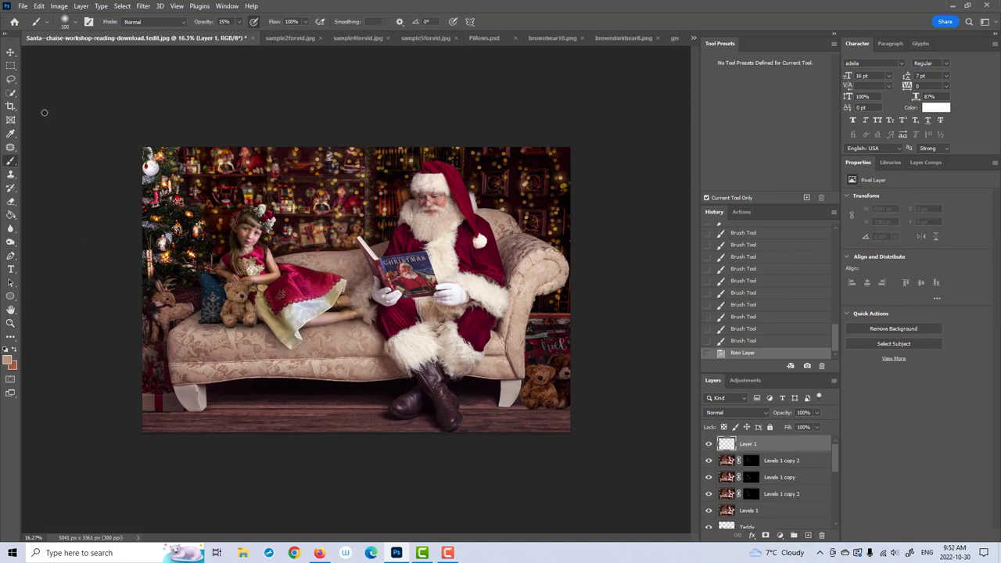
click(73, 22)
scroll(82, 380, down, 2)
scroll(82, 380, down, 2)
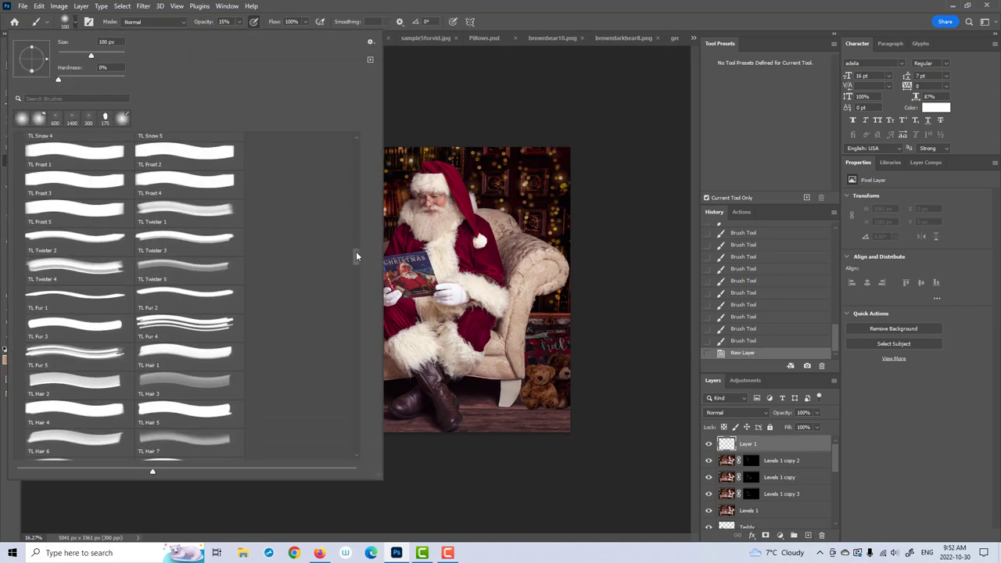
drag(356, 251, 358, 153)
scroll(109, 329, down, 5)
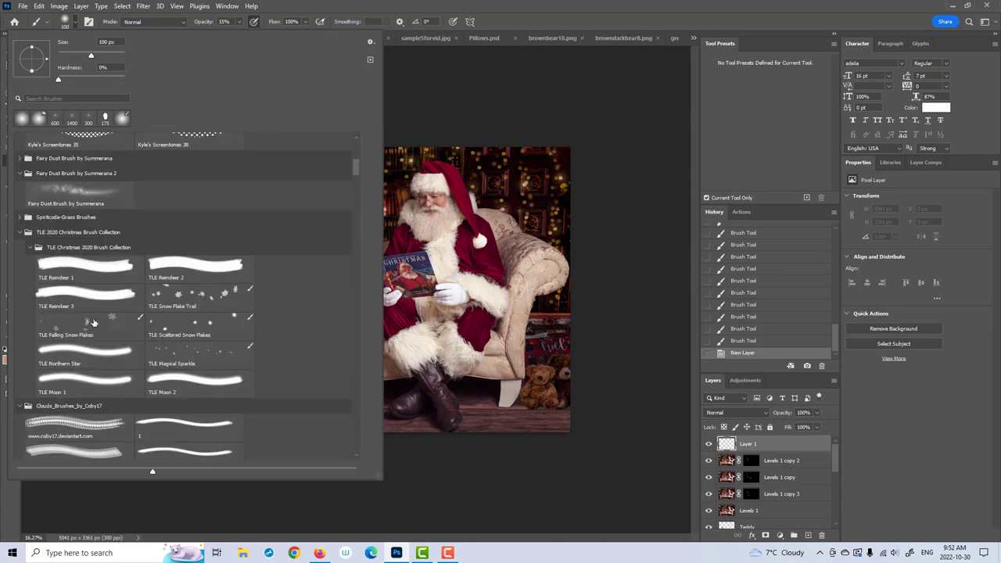
scroll(110, 328, up, 5)
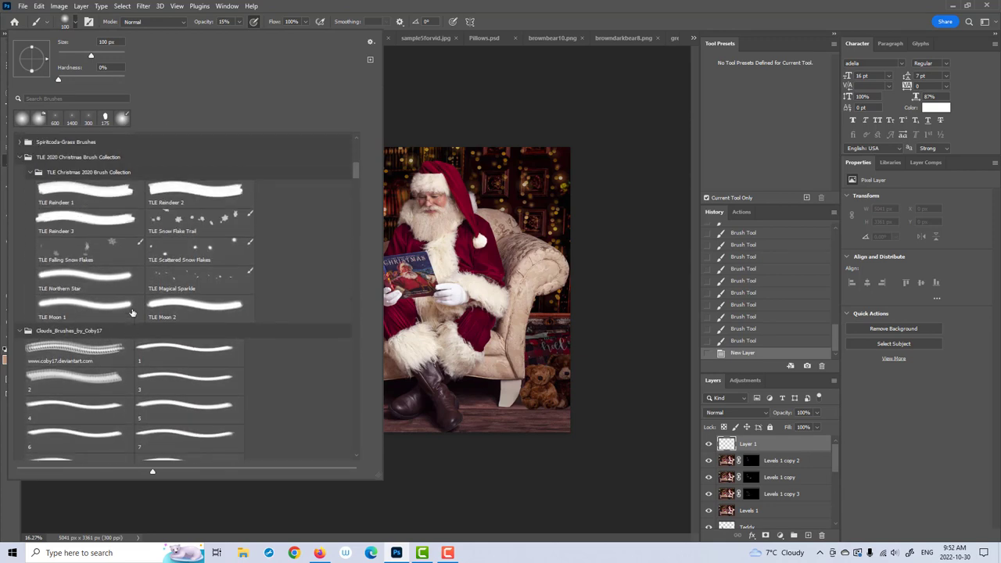
click(94, 243)
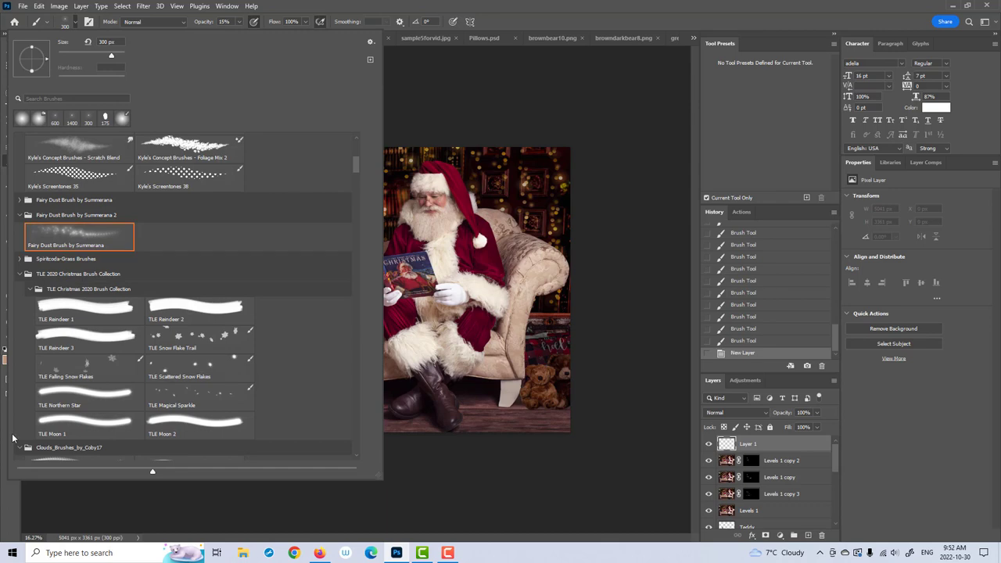
click(3, 496)
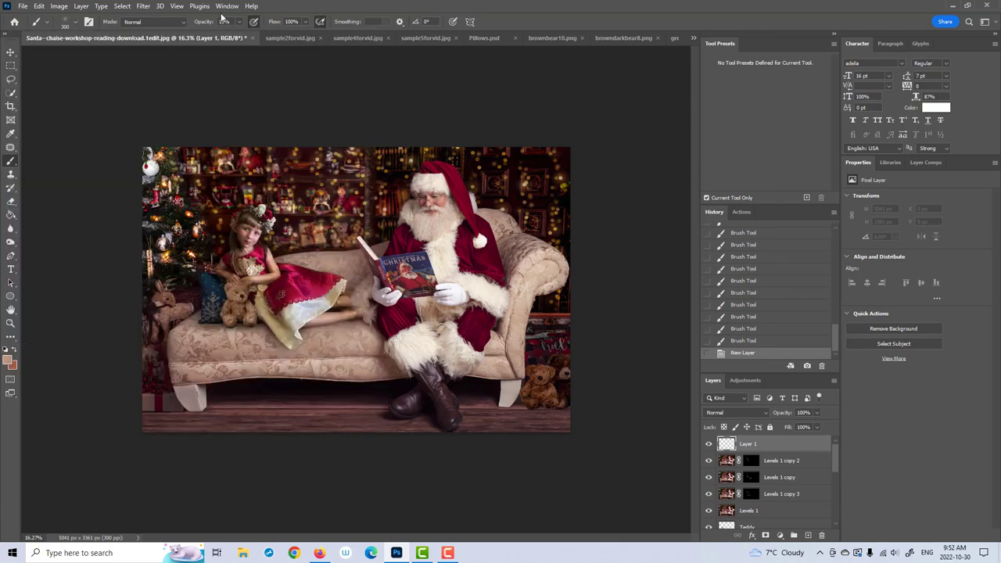
drag(239, 21, 395, 44)
Step: Try dabbing skin-toned fairy dust over the shelves between the girl and Santa, with the brush enlarged to 2500 px
key(bracketright)
key(bracketright)
key(bracketright)
key(bracketright)
key(bracketright)
key(bracketright)
key(bracketright)
key(bracketright)
key(bracketright)
key(bracketright)
key(bracketright)
key(bracketright)
key(bracketright)
key(bracketright)
click(305, 216)
click(278, 239)
key(bracketright)
key(bracketright)
key(bracketright)
key(bracketright)
key(bracketright)
click(339, 194)
click(368, 213)
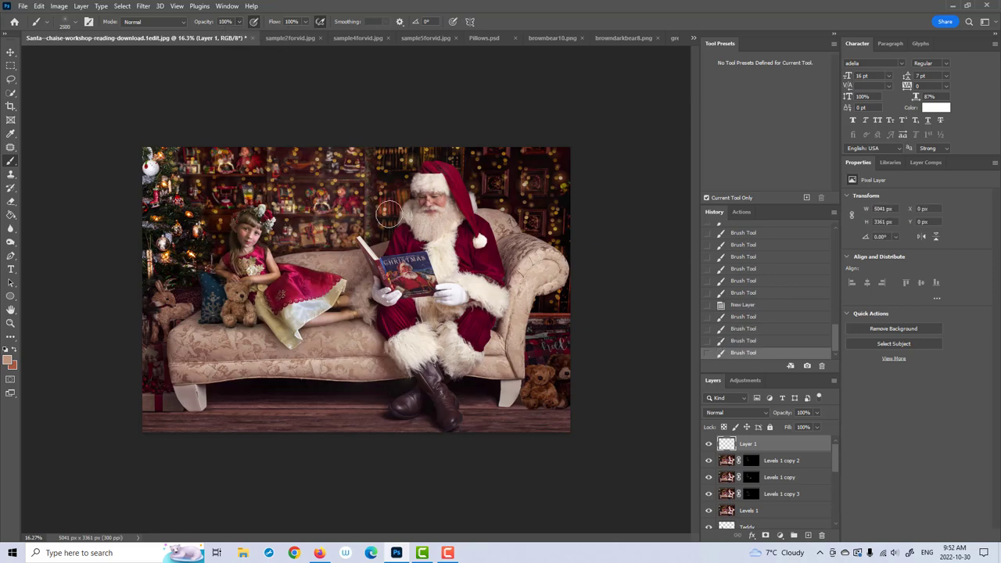
Step: Try building up denser fairy dust above Santa's open book, reducing the brush to 1200 px and switching to the reddish-brown colour
click(388, 223)
key(bracketleft)
key(bracketleft)
key(bracketleft)
click(391, 241)
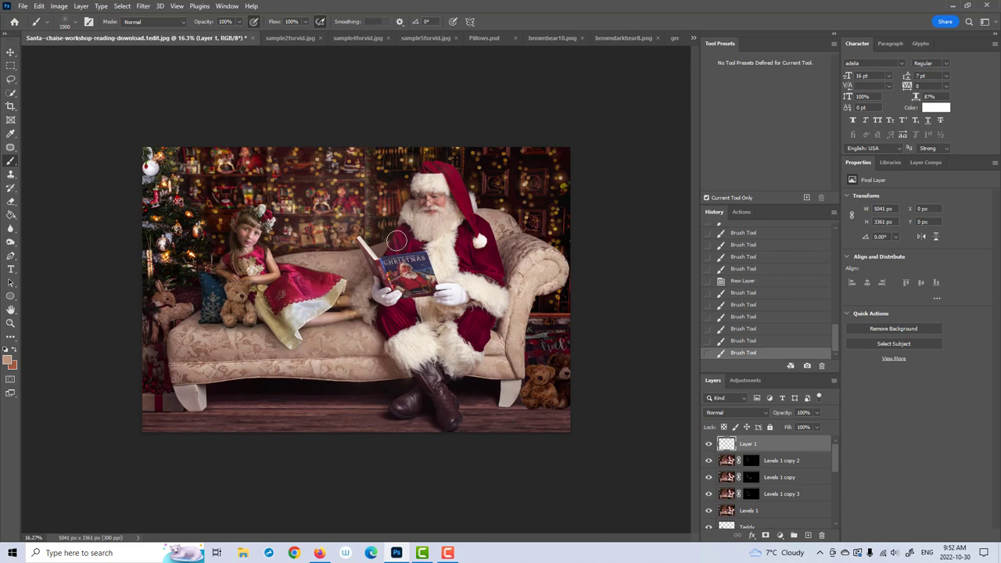
click(393, 240)
click(394, 240)
click(394, 240)
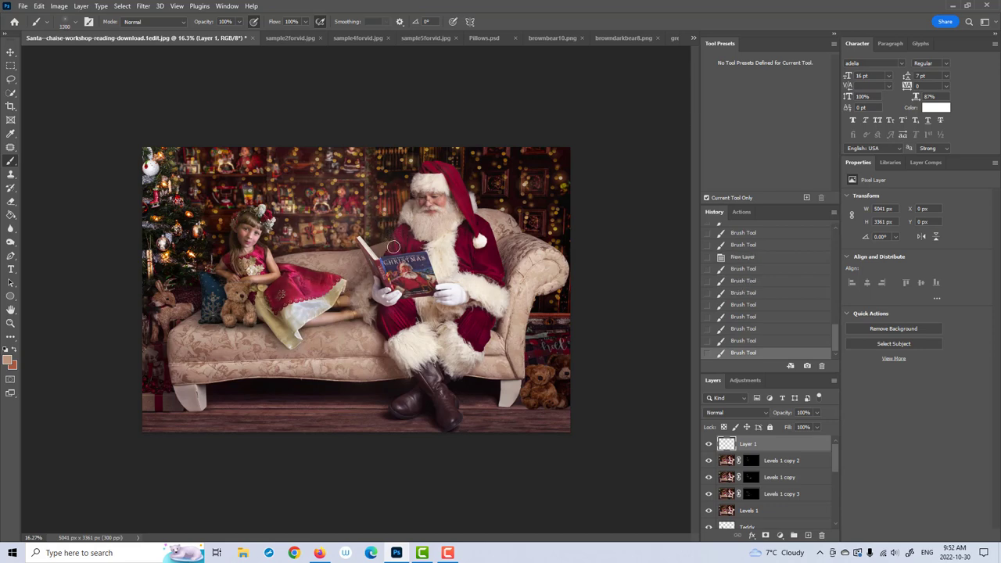
click(395, 240)
key(bracketleft)
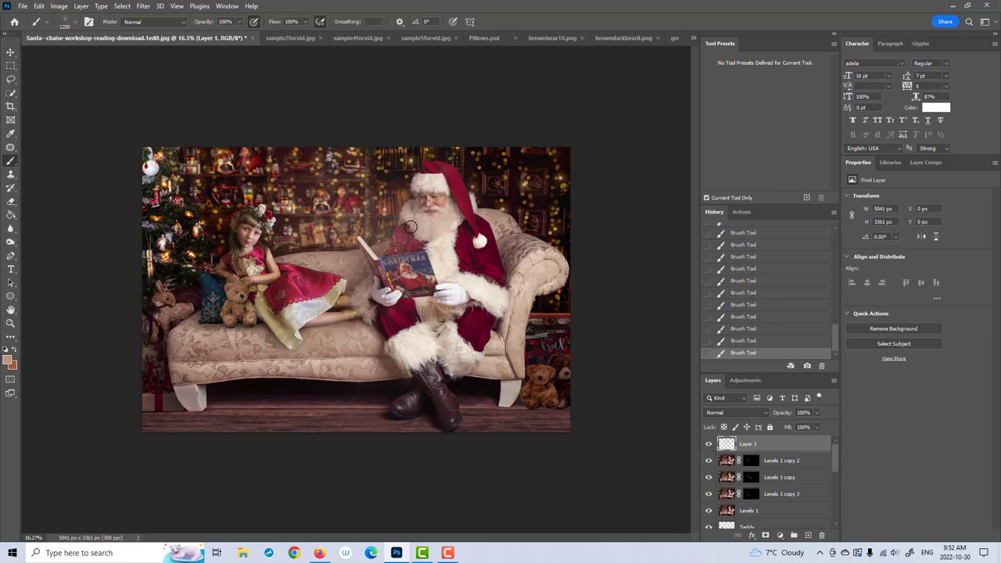
alt+click(385, 291)
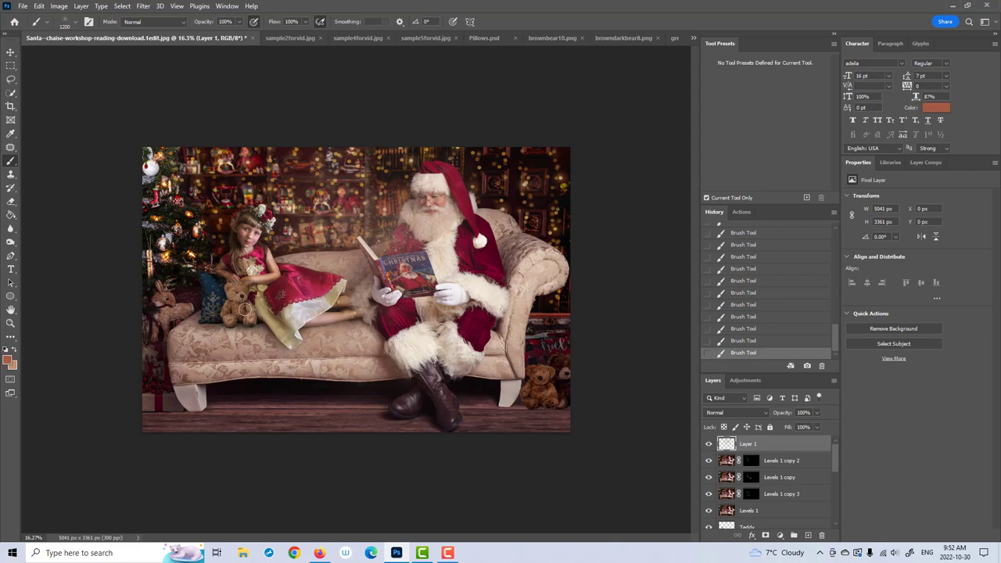
Step: Replace the painted dust layer with a new empty layer and set the foreground colour to a light warm yellow
drag(775, 444, 821, 535)
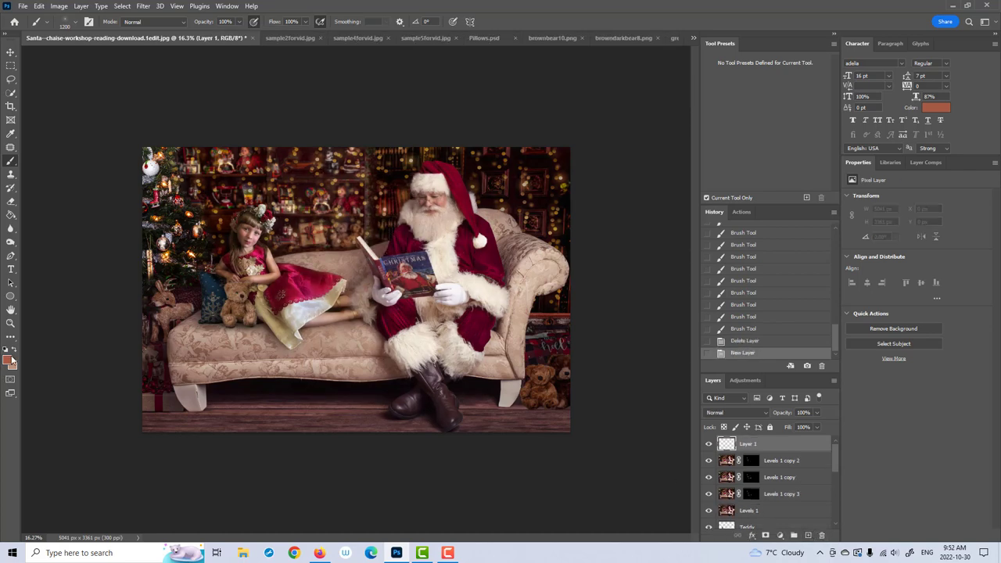
click(9, 360)
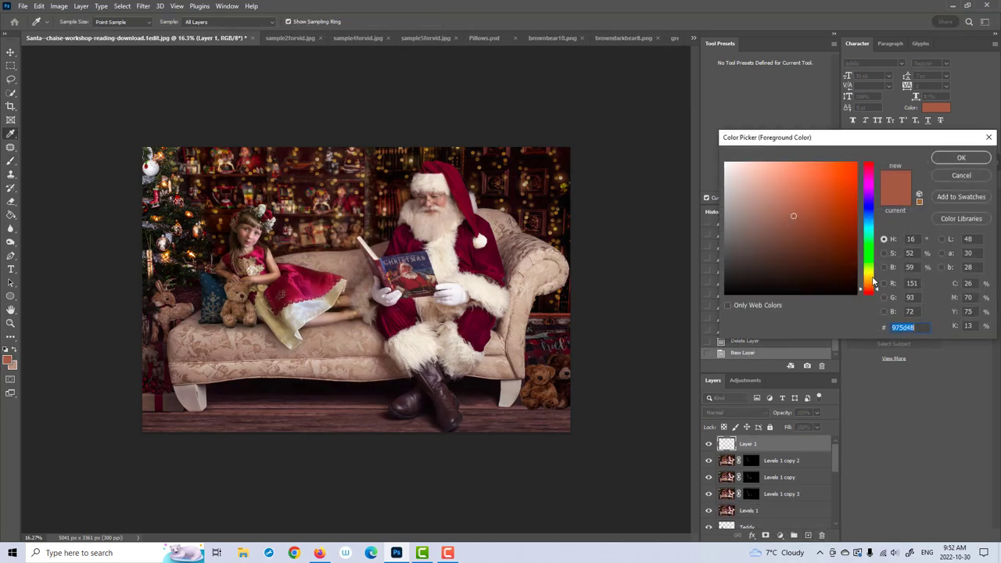
mouse_move(874, 283)
mouse_down()
mouse_move(872, 273)
mouse_move(869, 289)
mouse_up()
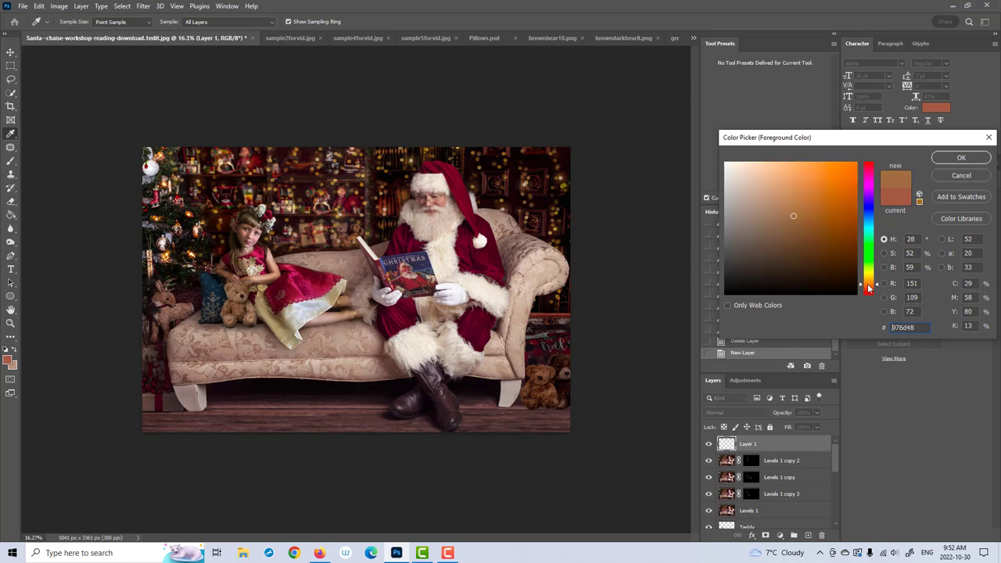
drag(794, 215, 759, 168)
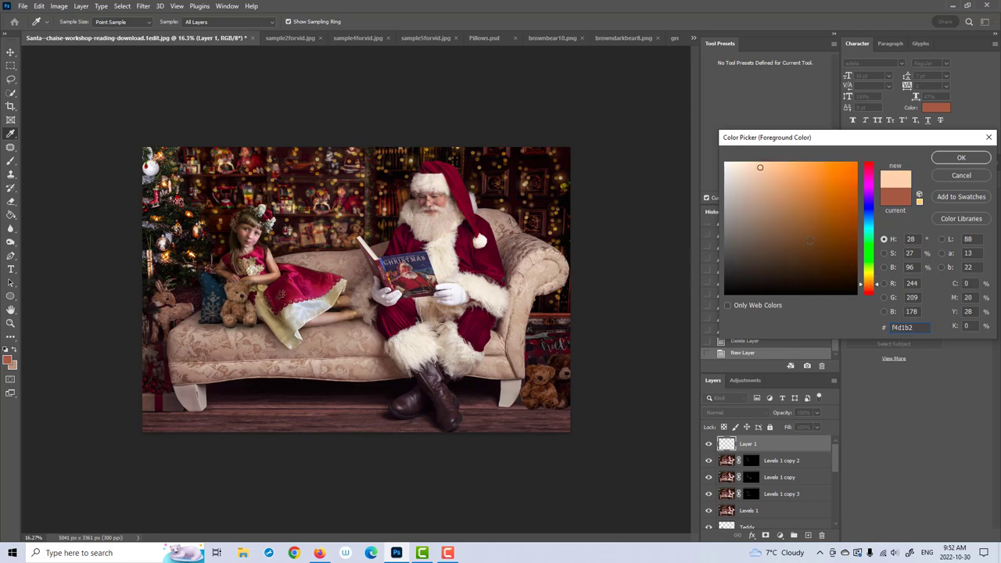
drag(868, 279, 868, 278)
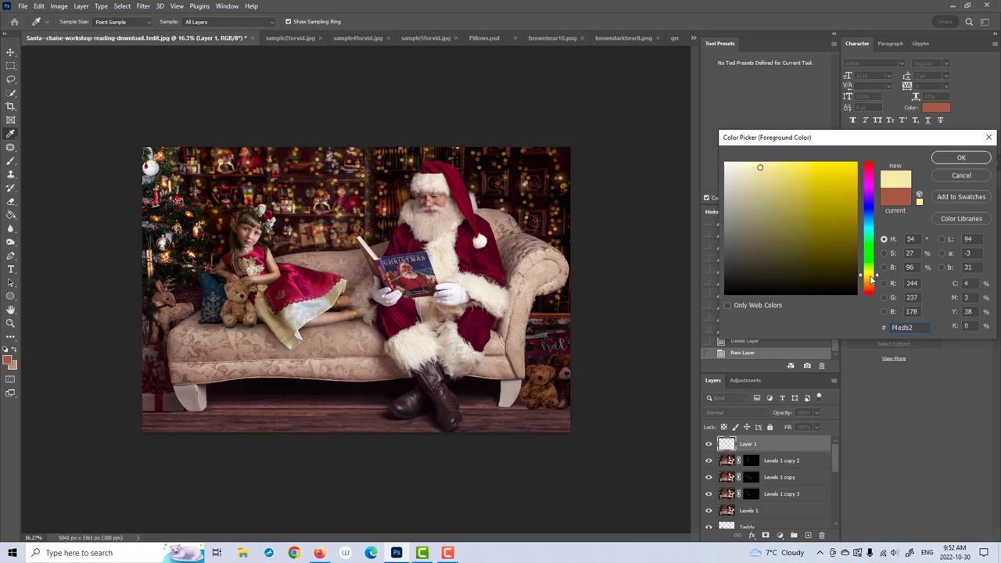
drag(758, 176, 750, 171)
click(869, 280)
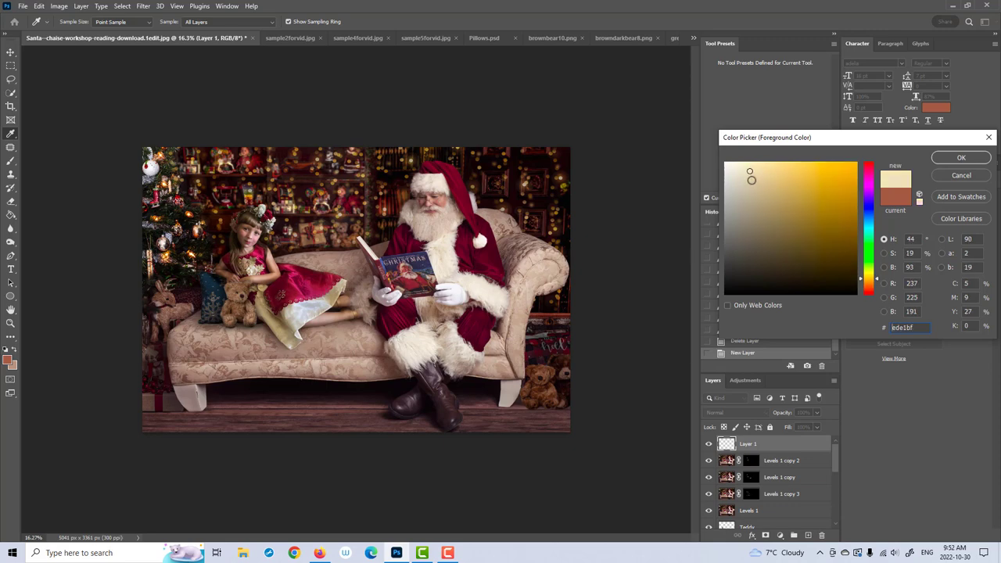
drag(751, 180, 769, 166)
click(956, 158)
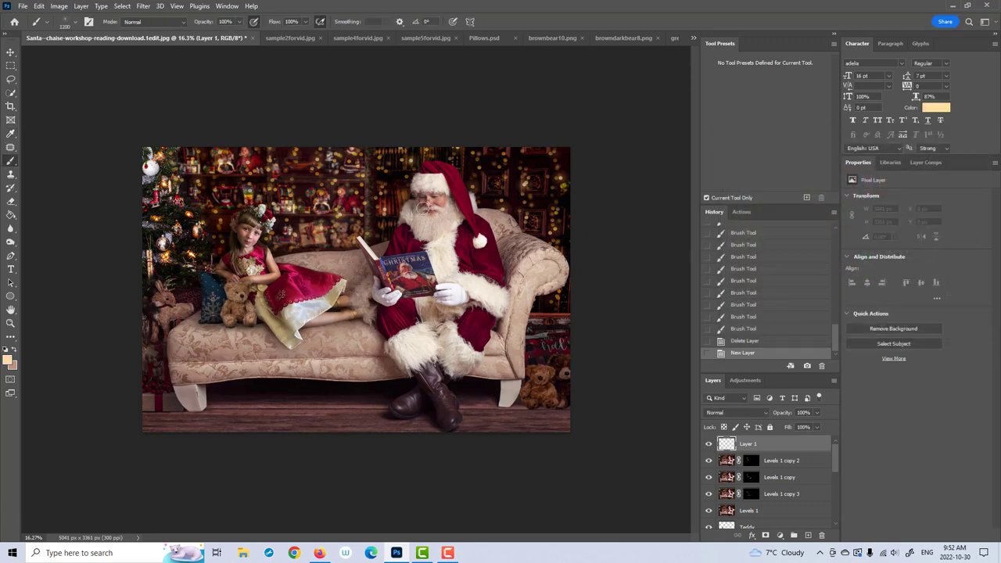
Step: Paint warm yellow fairy dust above the open book, across the shelves and beside the Christmas tree with the 1200 px brush
key(b)
drag(396, 233, 391, 228)
drag(389, 231, 402, 239)
drag(401, 234, 402, 237)
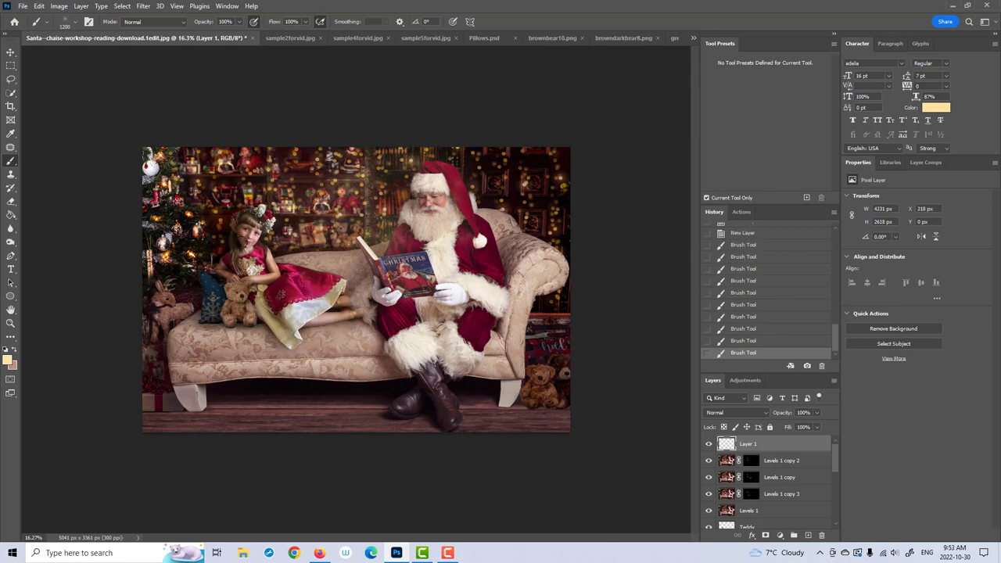
drag(195, 176, 206, 212)
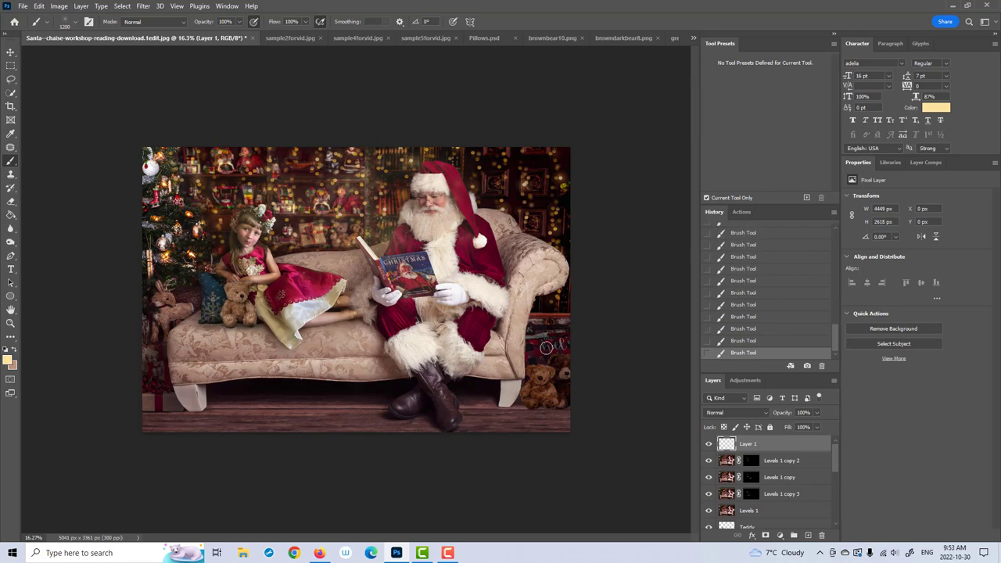
Step: Add a layer mask to the dust layer and paint black on it to clear the dust from the girl's face and hair
click(766, 535)
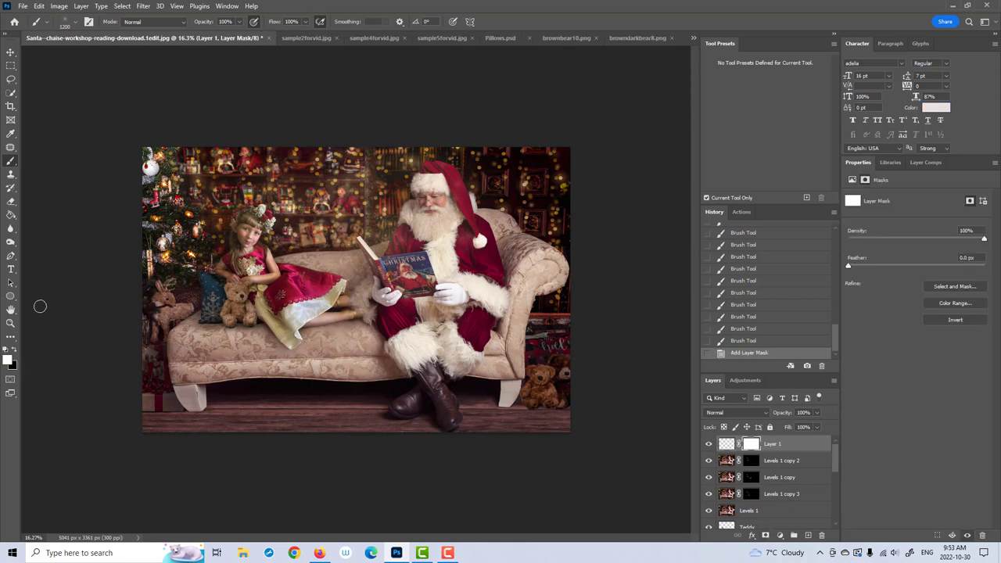
click(14, 349)
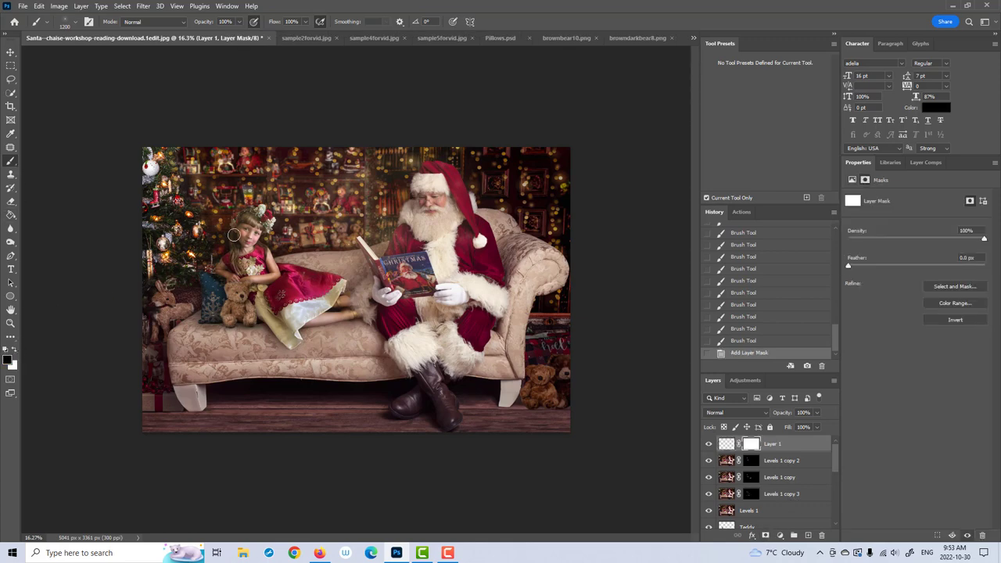
click(261, 232)
click(261, 232)
click(267, 222)
click(266, 222)
click(262, 222)
click(262, 220)
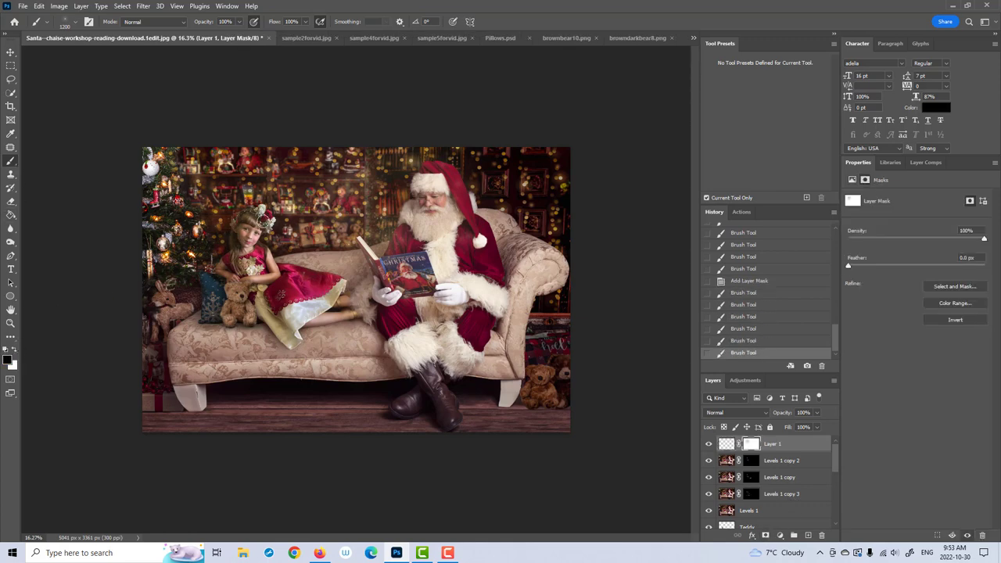
click(259, 222)
click(257, 223)
click(253, 219)
click(253, 220)
key(x)
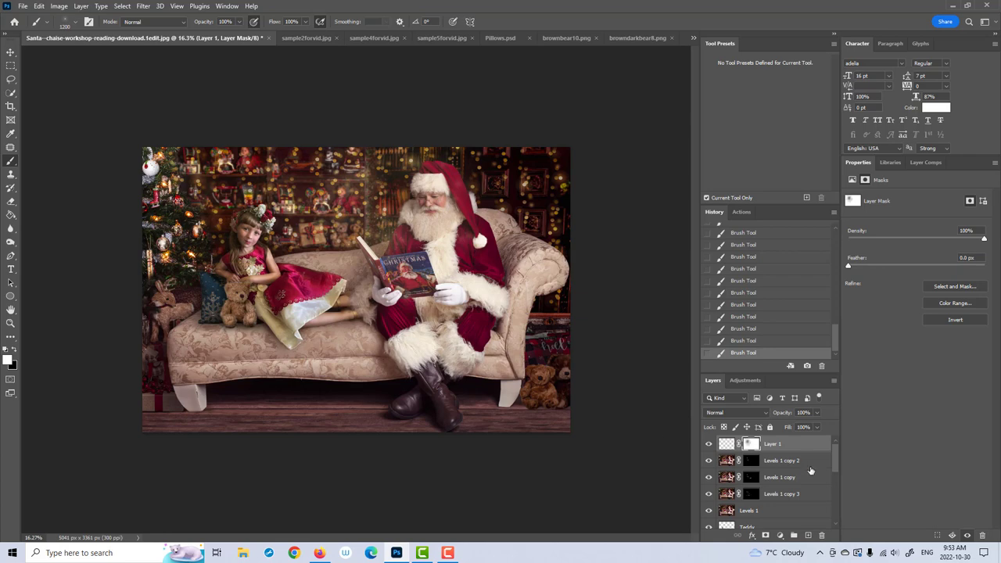
Step: Paint finer dust on Layer 1 itself, above the open book and over the wall panels behind the chaise's raised arm, with a 250 px brush
click(726, 444)
click(10, 322)
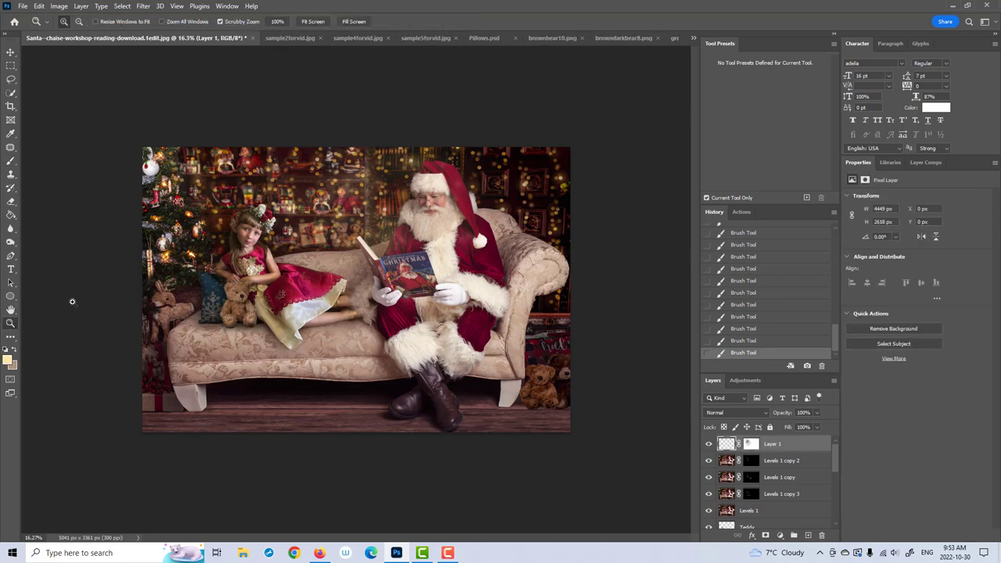
click(501, 239)
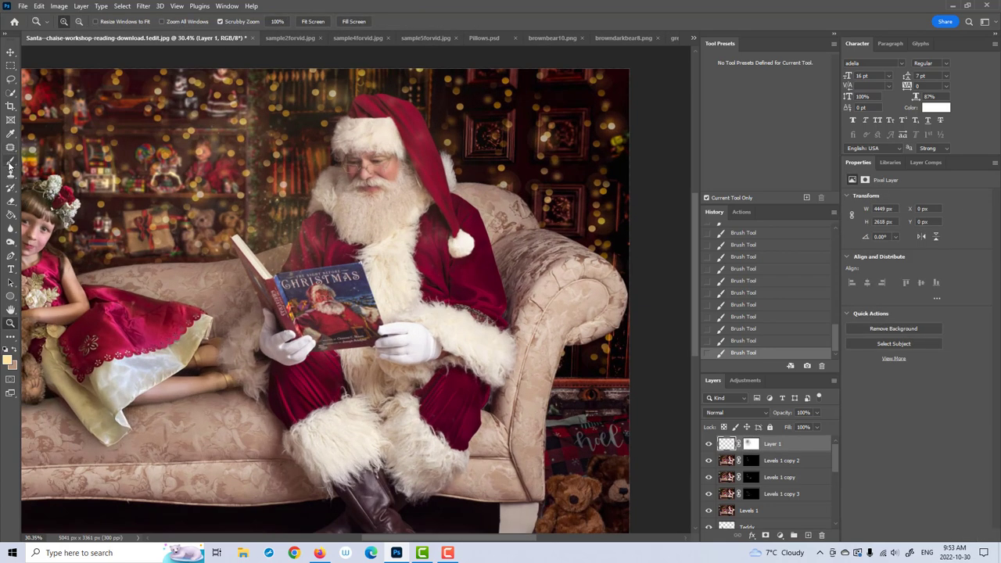
click(9, 162)
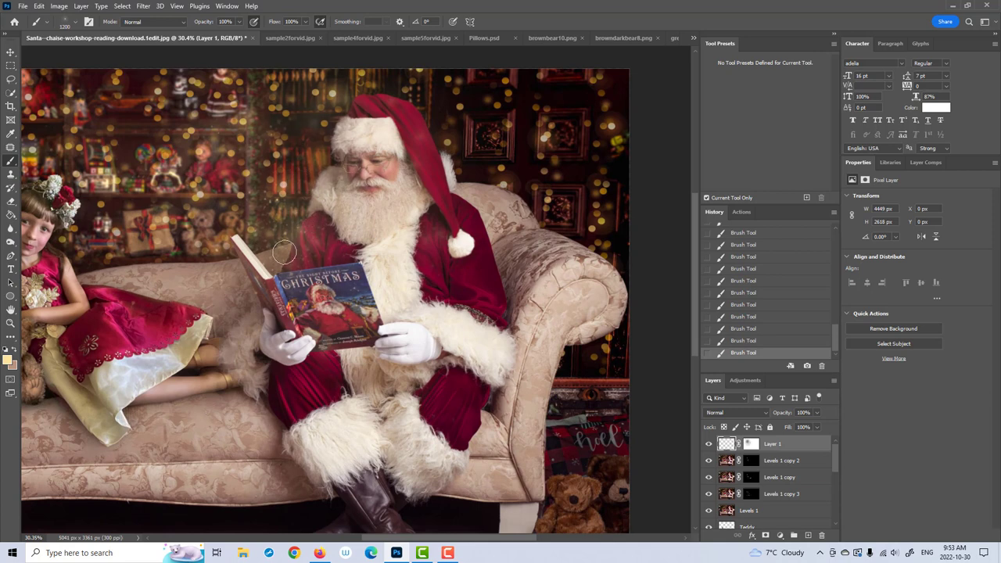
key(bracketleft)
key(bracketleft)
key(bracketleft)
key(bracketleft)
key(bracketleft)
key(bracketleft)
key(bracketleft)
key(bracketleft)
key(bracketleft)
key(bracketleft)
key(bracketleft)
key(bracketleft)
mouse_move(303, 220)
mouse_down()
mouse_move(321, 246)
mouse_move(282, 203)
mouse_move(295, 157)
mouse_up()
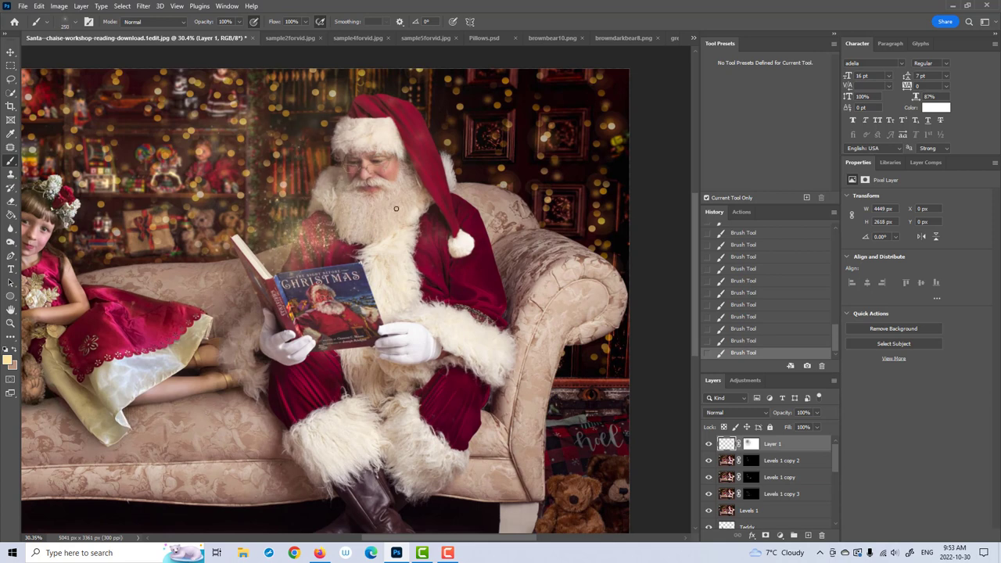
mouse_move(528, 190)
mouse_down()
mouse_move(553, 133)
mouse_move(531, 151)
mouse_move(567, 148)
mouse_move(632, 79)
mouse_up()
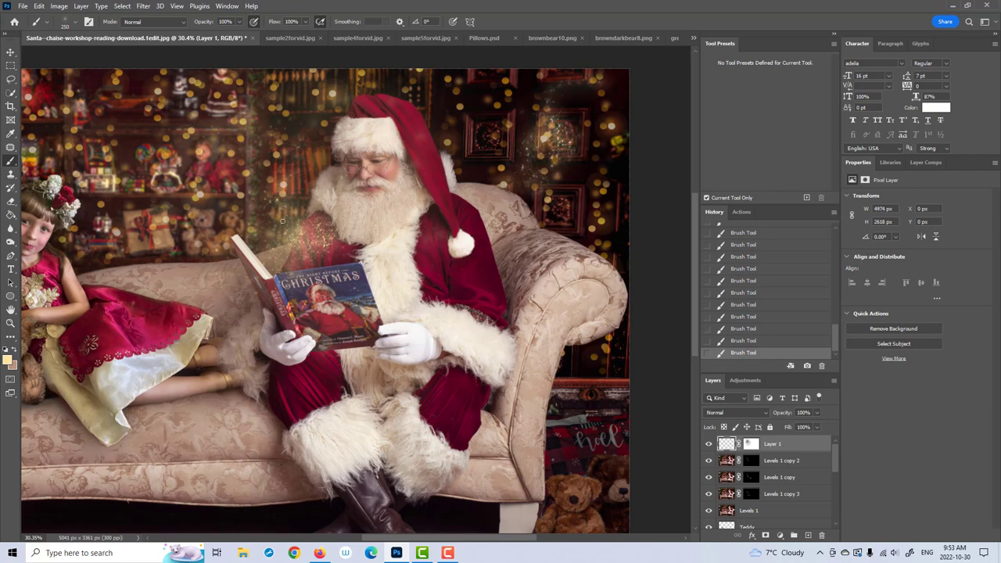
click(11, 323)
drag(419, 292, 303, 311)
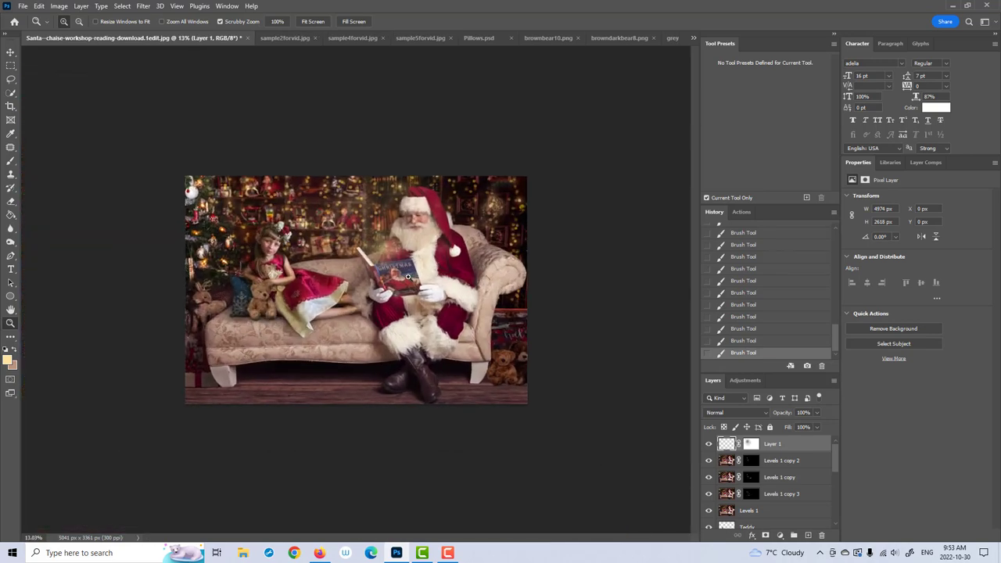
click(11, 160)
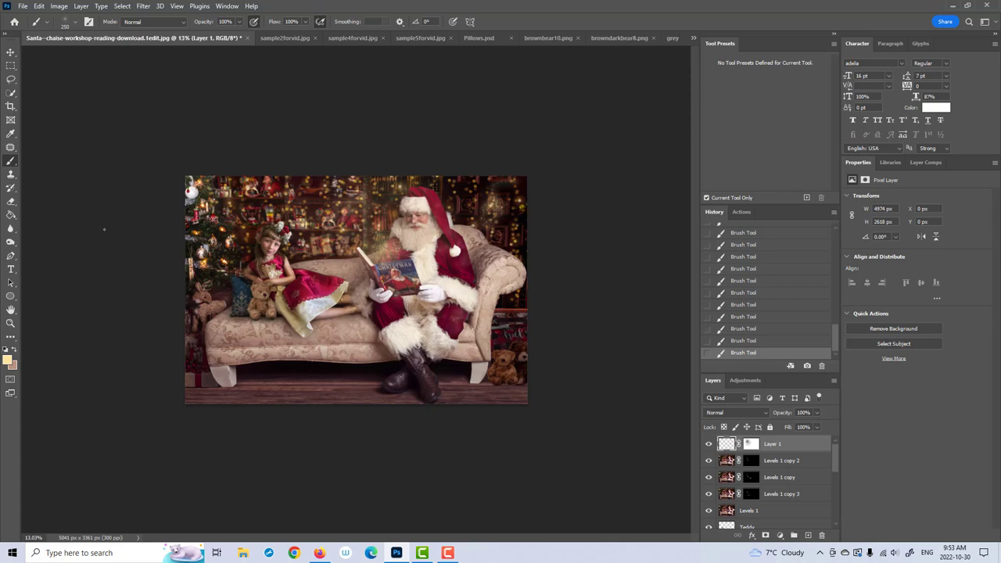
Step: Add a Color Balance adjustment layer with midtones Yellow–Blue at +8 and invert its mask to black
click(780, 535)
click(801, 438)
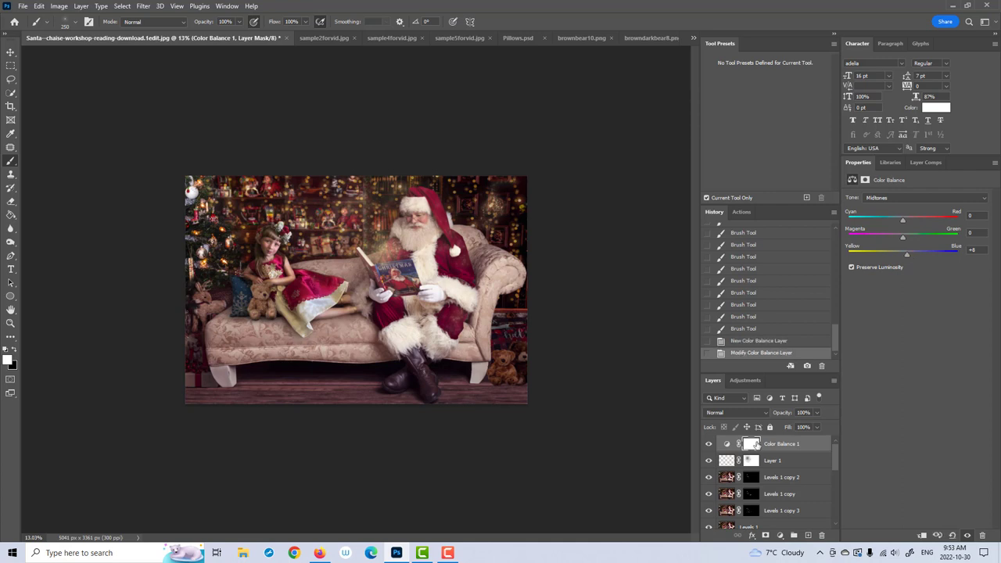
click(756, 443)
click(939, 320)
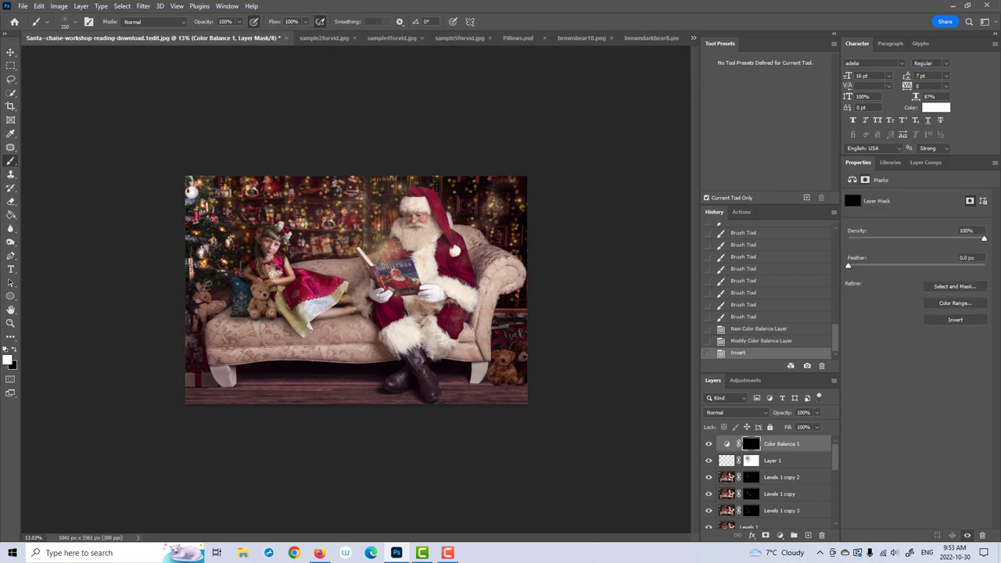
Step: Paint white on the Color Balance mask over the girl's pale skirt trim with a soft round 150 px brush and compare before and after
click(11, 323)
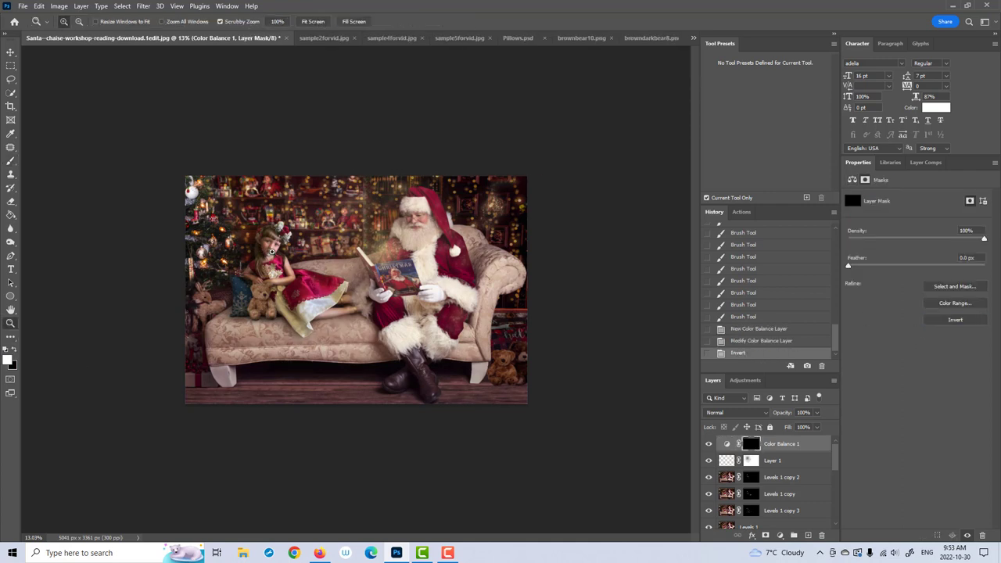
click(289, 260)
drag(288, 260, 37, 186)
click(11, 161)
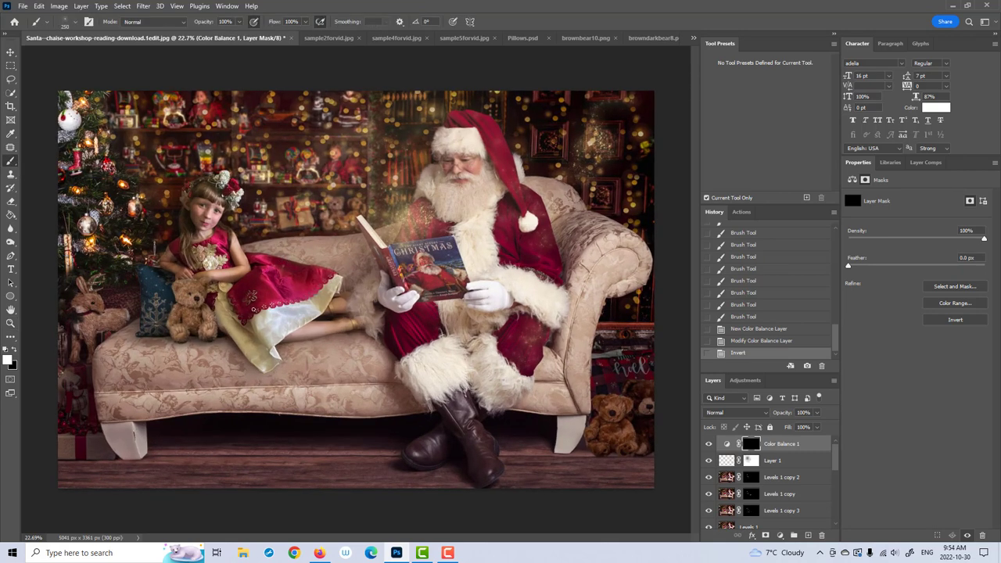
right_click(69, 105)
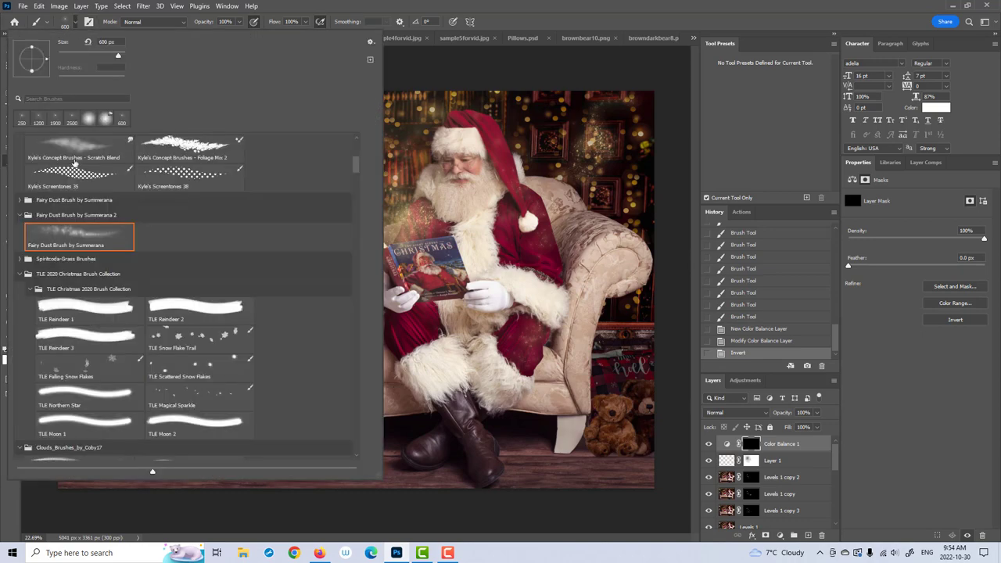
click(91, 120)
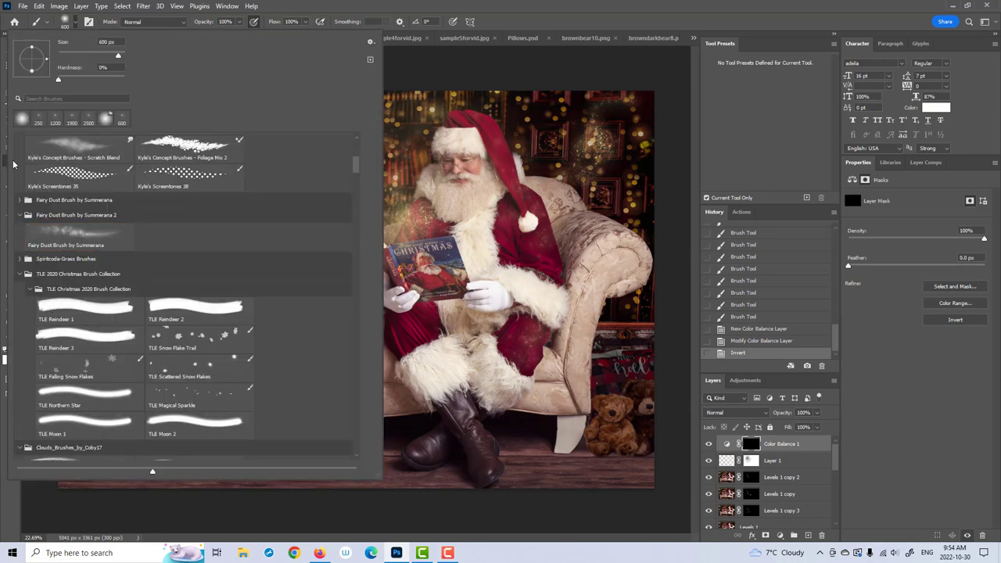
key(Return)
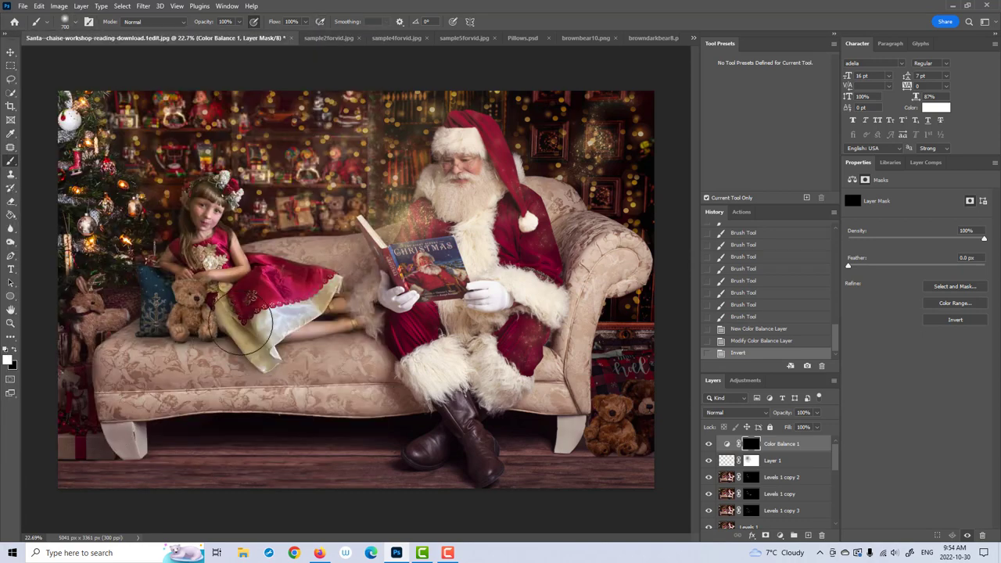
key(bracketleft)
key(bracketleft)
key(bracketleft)
key(bracketleft)
key(bracketleft)
drag(235, 313, 211, 278)
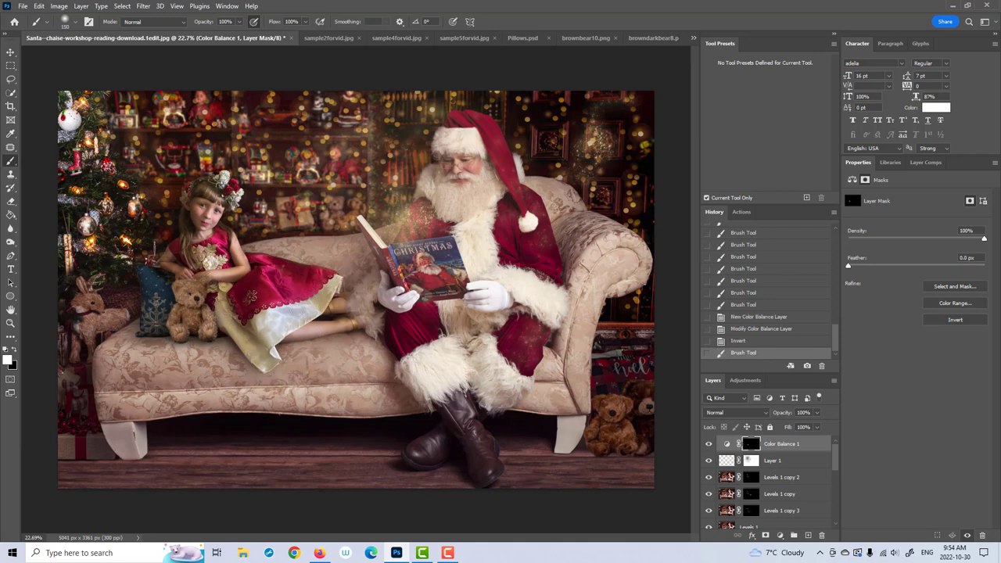
drag(327, 291, 266, 352)
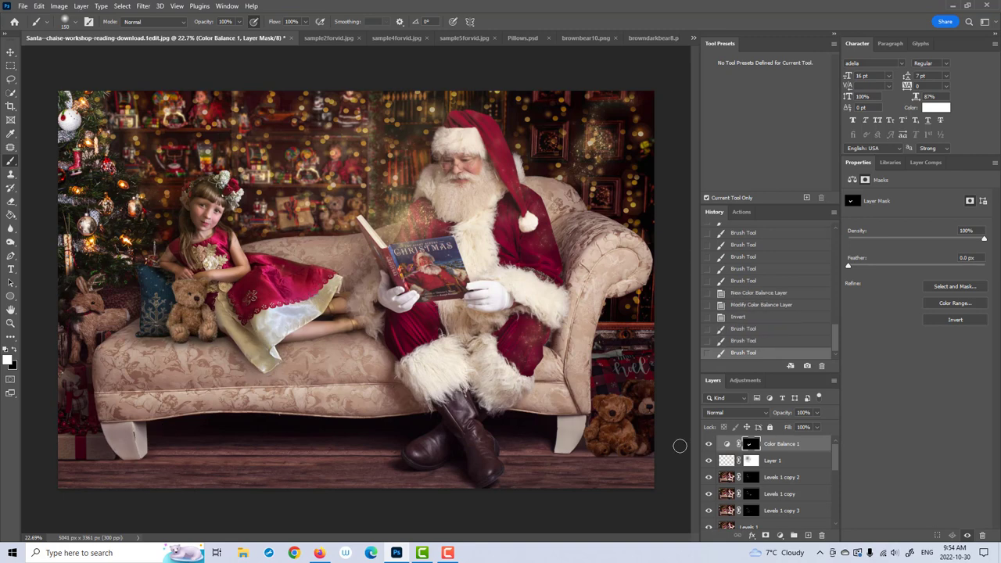
click(710, 443)
click(710, 443)
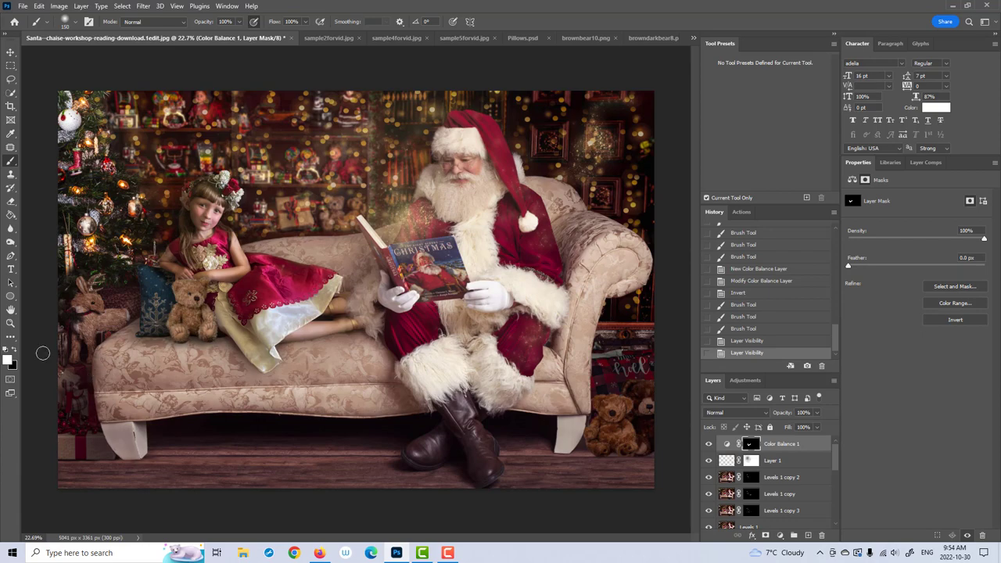
Step: Stamp all visible layers into a new top layer and slightly raise its texture and clarity in the Camera Raw Filter
click(11, 323)
drag(338, 342, 315, 344)
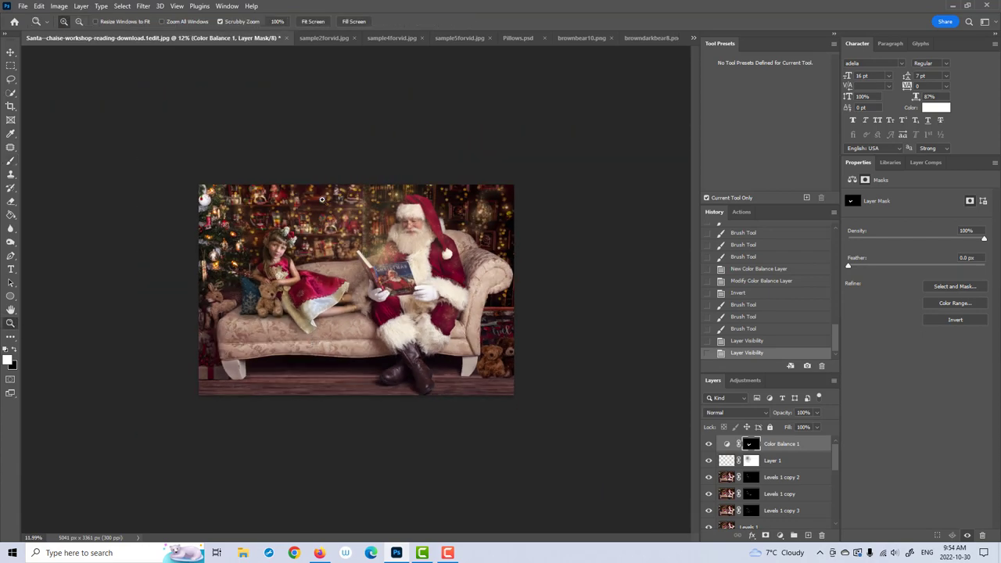
click(804, 453)
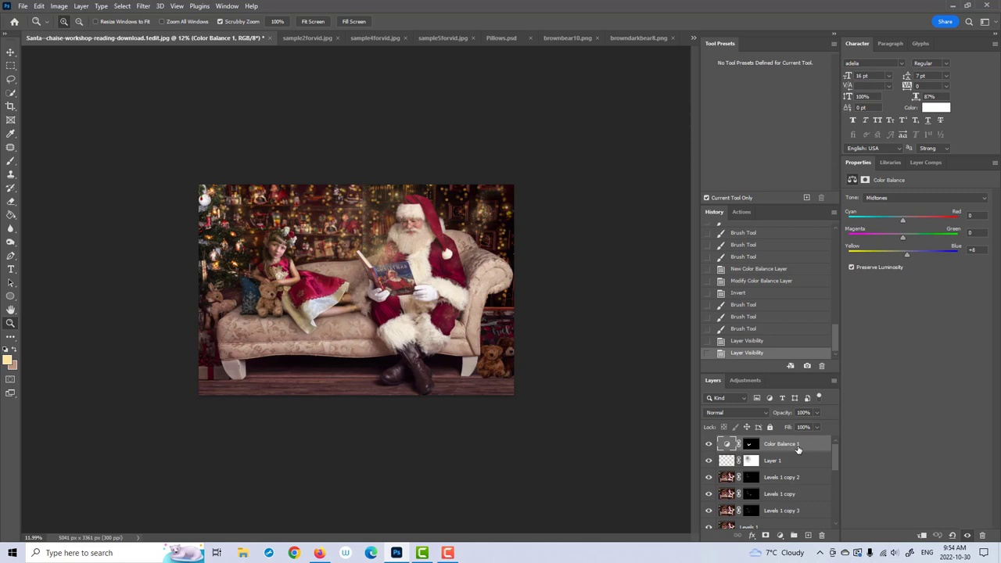
key(ctrl+shift+alt+e)
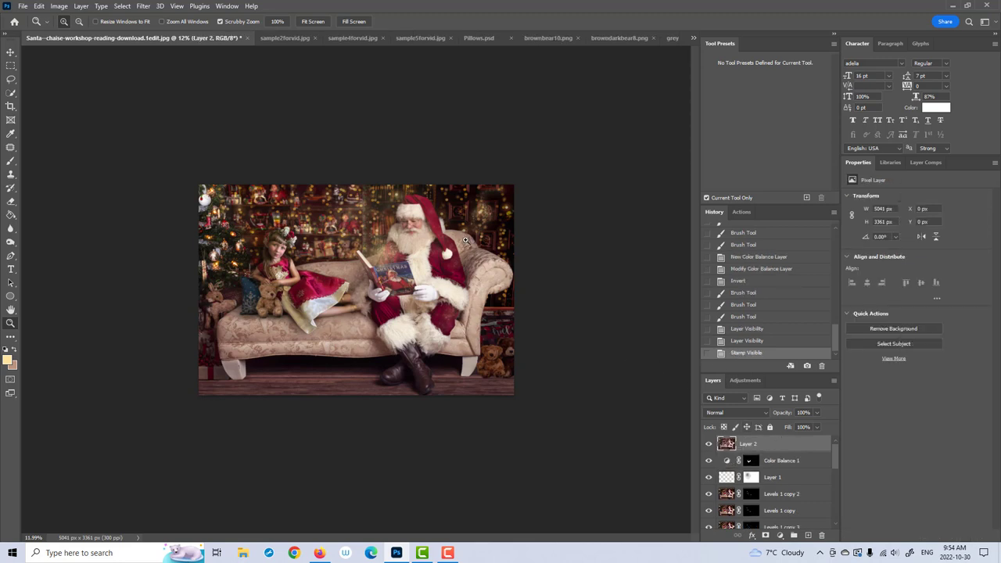
click(143, 6)
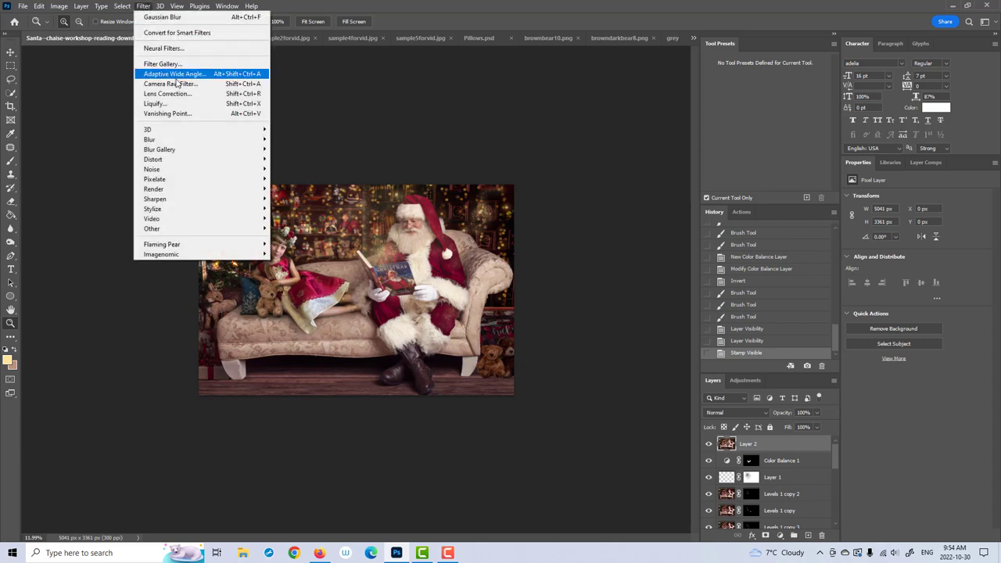
click(178, 83)
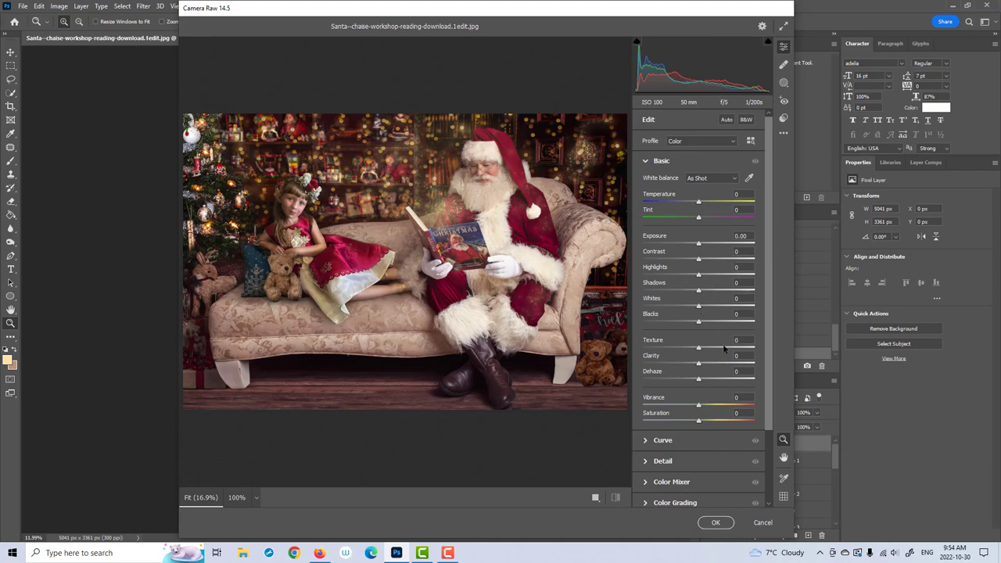
drag(700, 350, 710, 364)
Step: Create a tilted radial gradient mask around the girl and the shelves above her, and set its exposure to +0.50
click(784, 83)
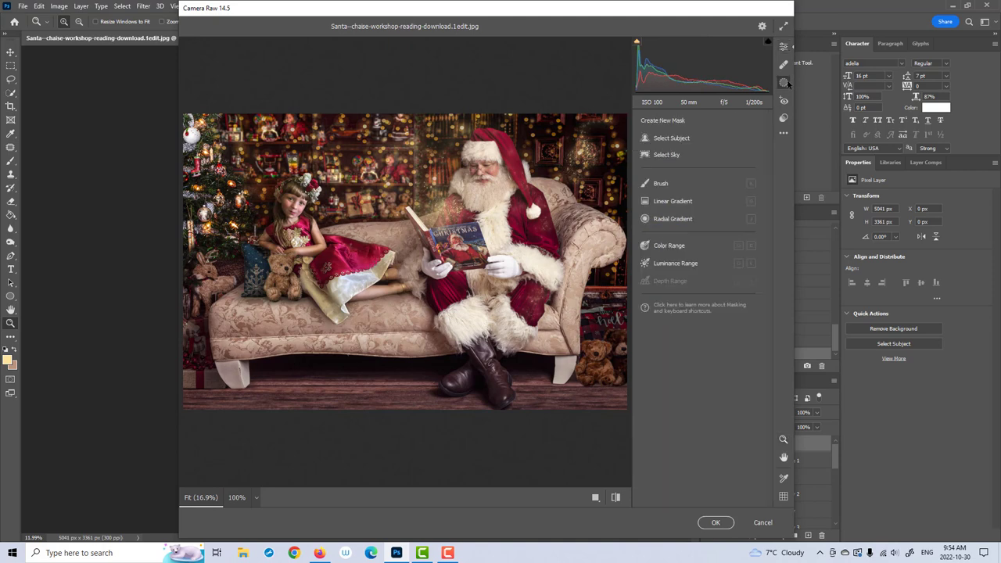
click(662, 223)
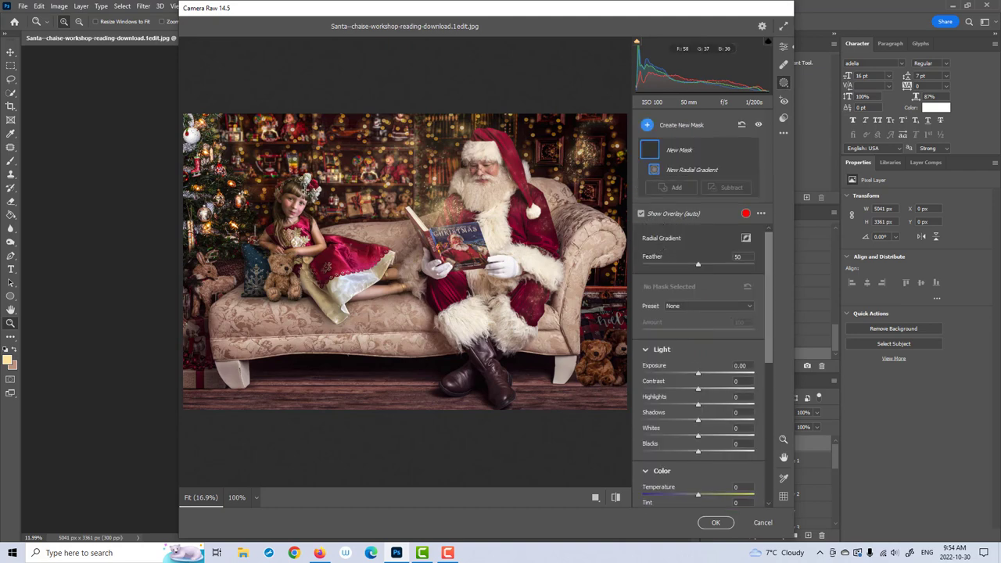
mouse_move(303, 192)
mouse_down()
mouse_move(325, 219)
mouse_move(329, 268)
mouse_up()
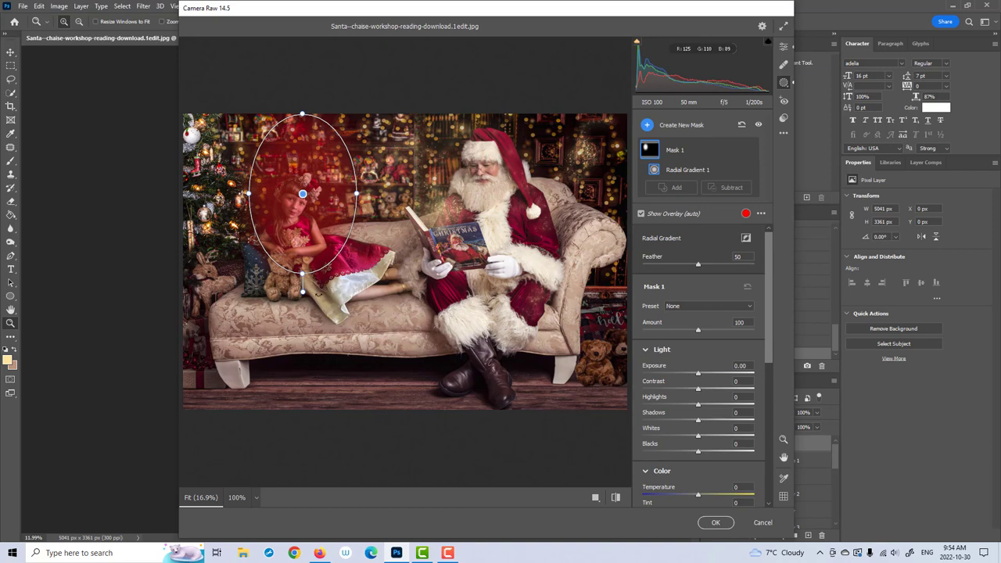
drag(305, 178, 312, 242)
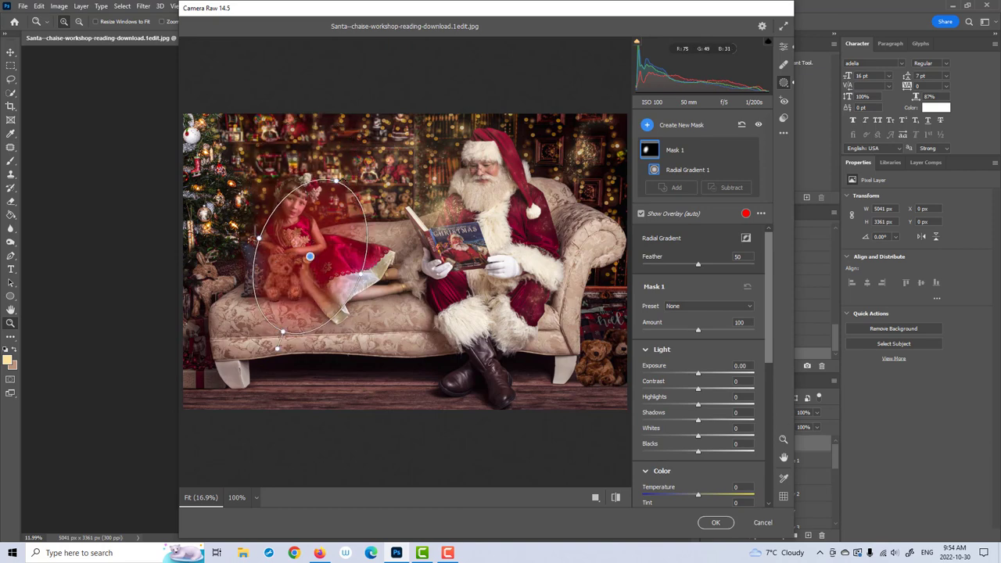
drag(339, 179, 369, 144)
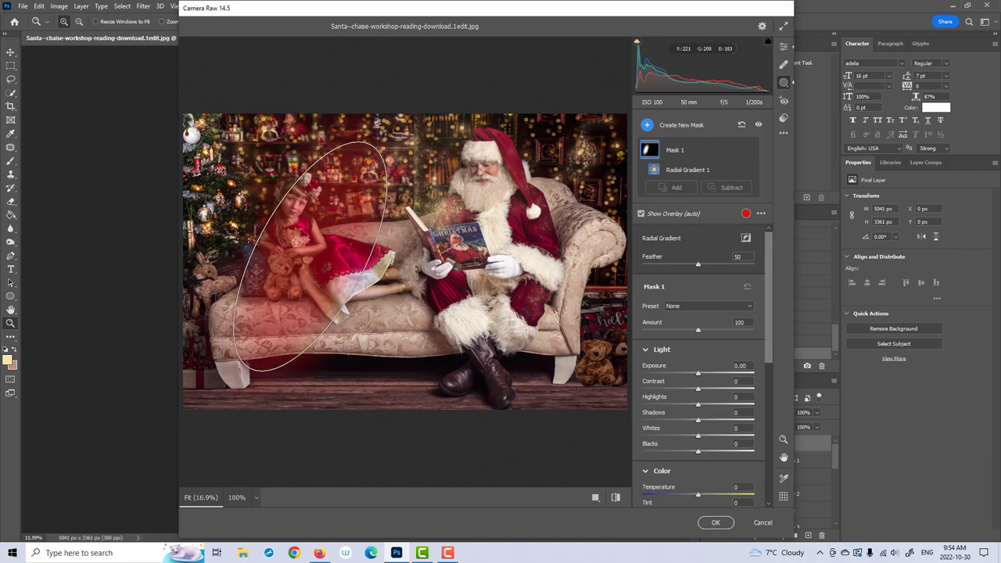
drag(322, 215, 353, 223)
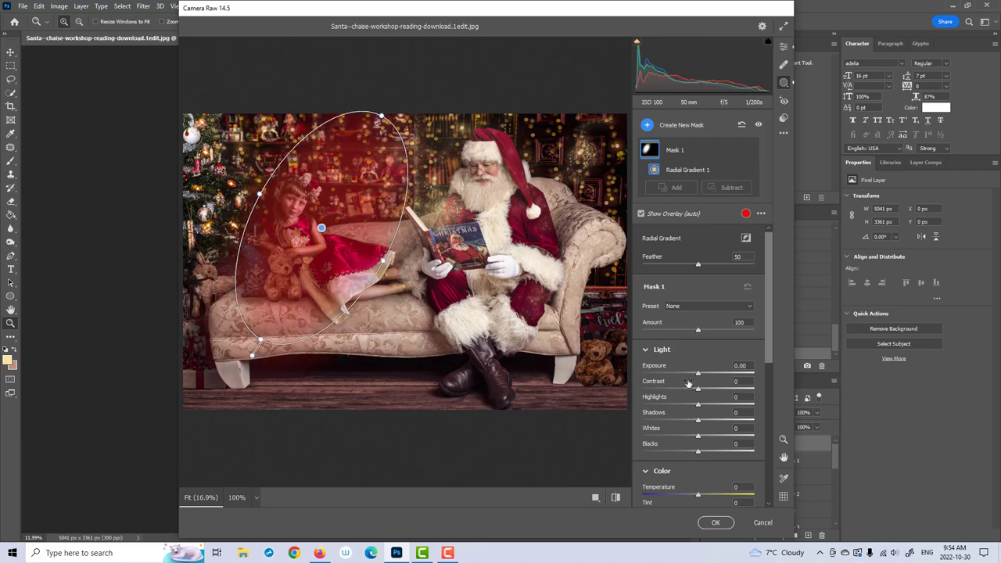
drag(701, 375, 708, 375)
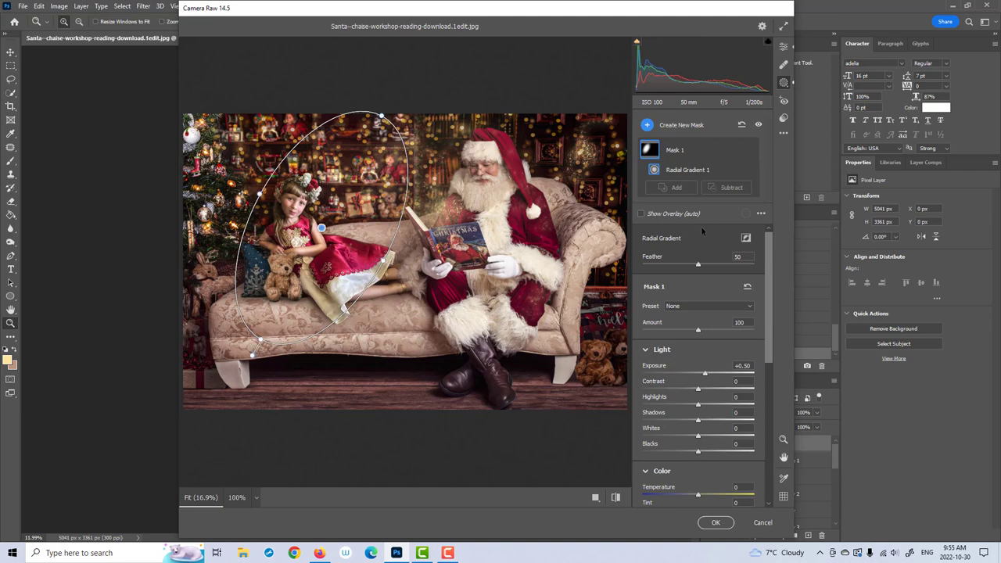
click(678, 187)
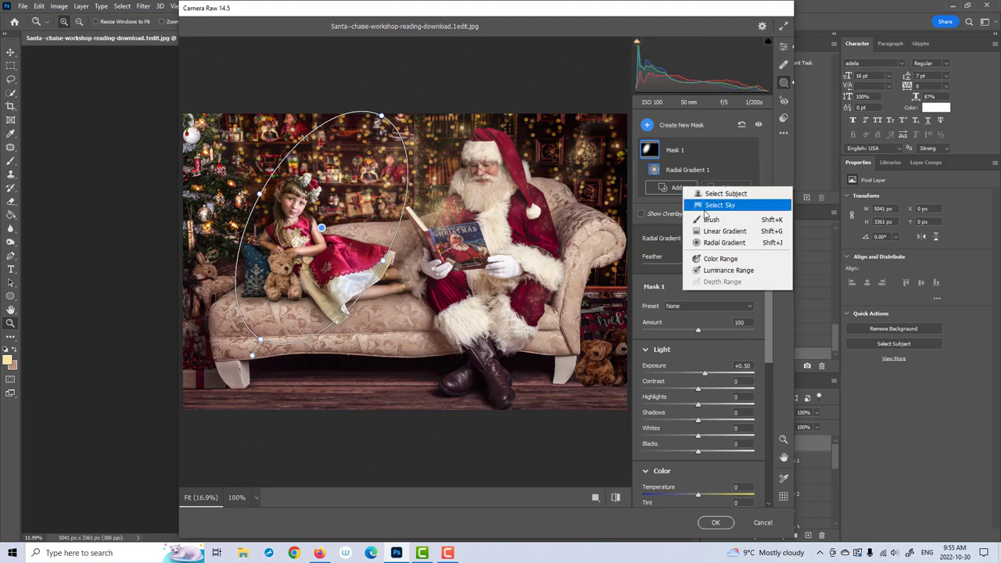
click(718, 232)
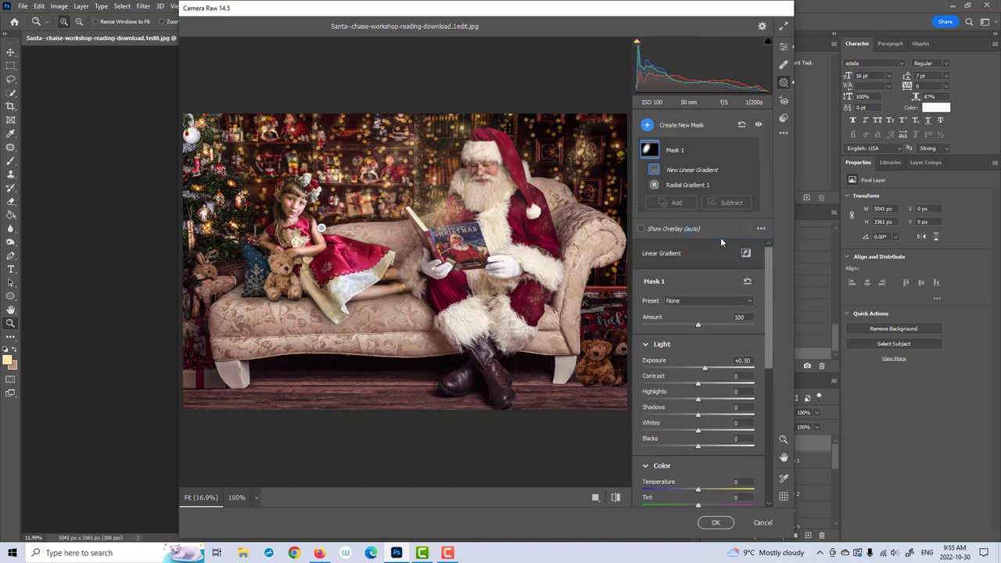
click(682, 186)
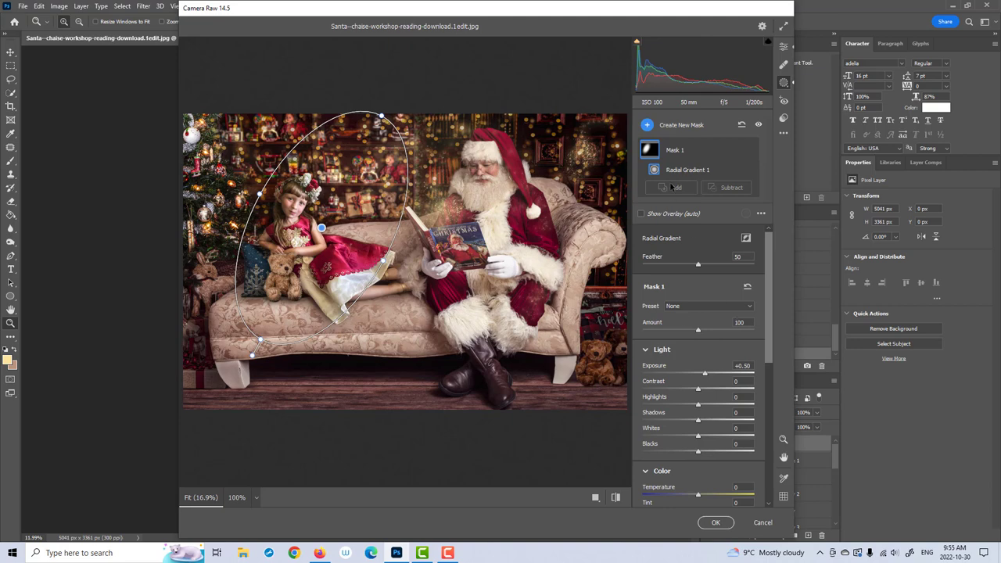
Step: Add a second radial gradient to Mask 1, tilted over Santa's face and the book, set exposure to +0.35 and apply the filter
click(671, 187)
click(715, 244)
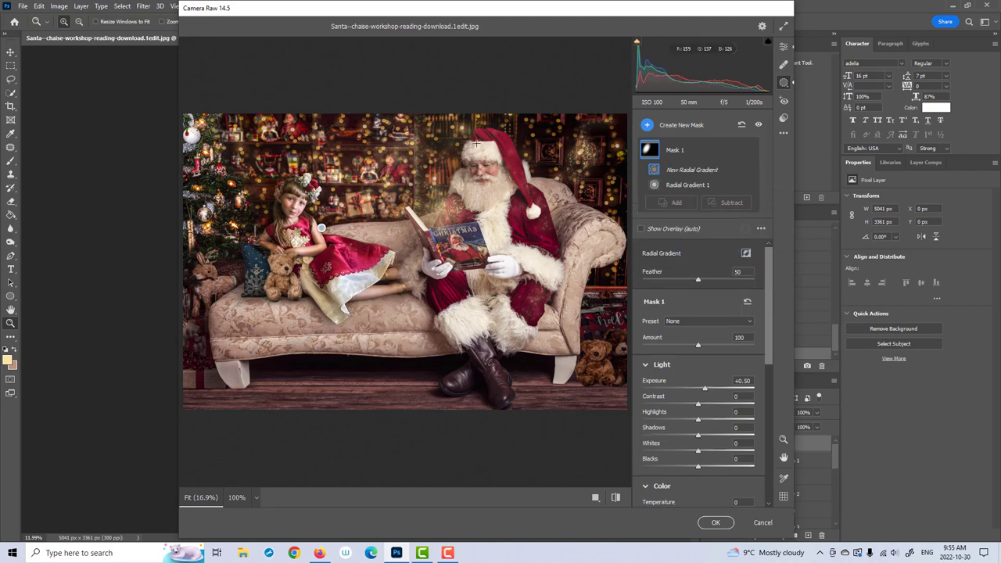
drag(477, 143, 574, 254)
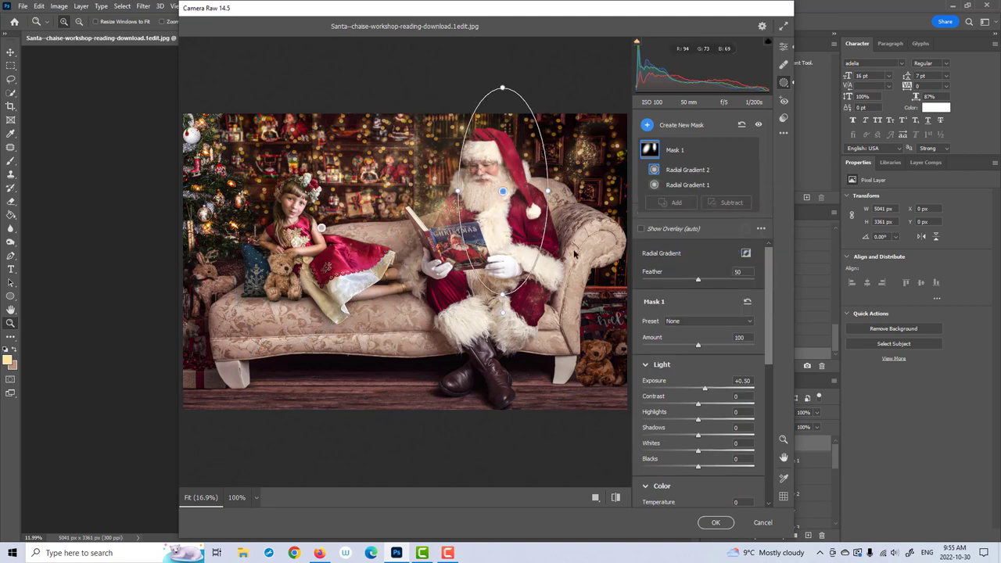
drag(516, 301, 439, 283)
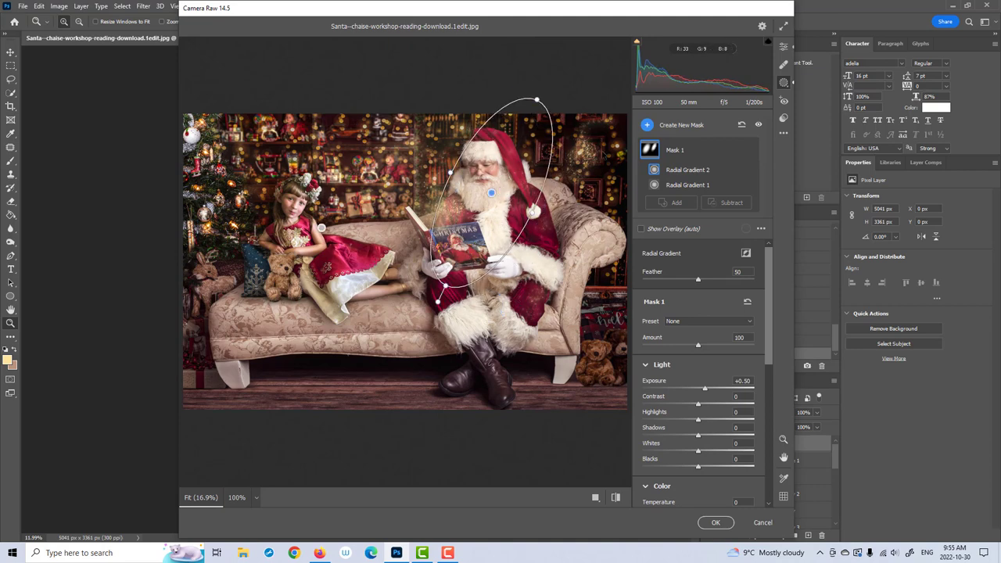
drag(702, 390, 701, 392)
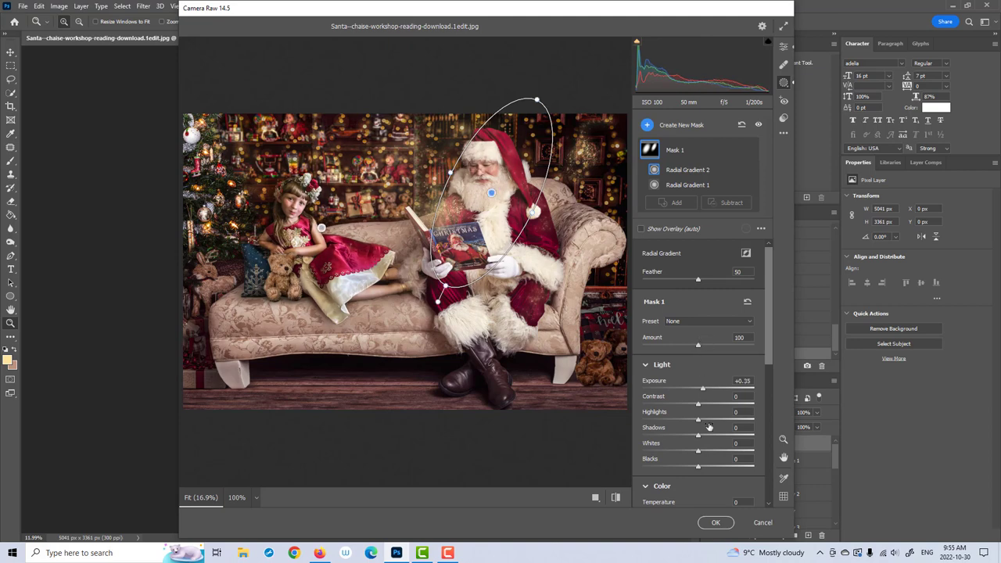
click(715, 522)
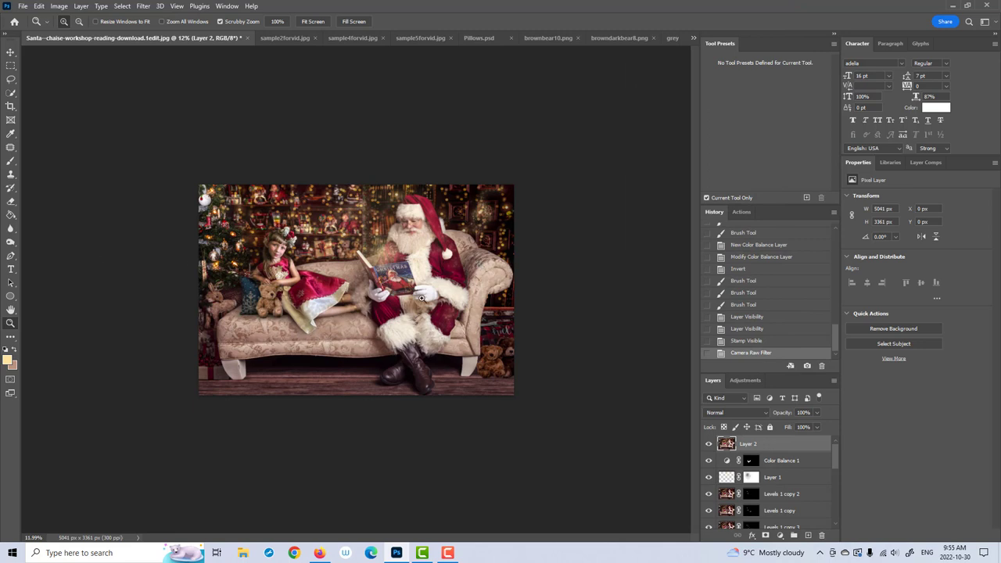
Step: Duplicate Layer 2, add a black layer mask to the copy and set its blending mode to Multiply
click(780, 536)
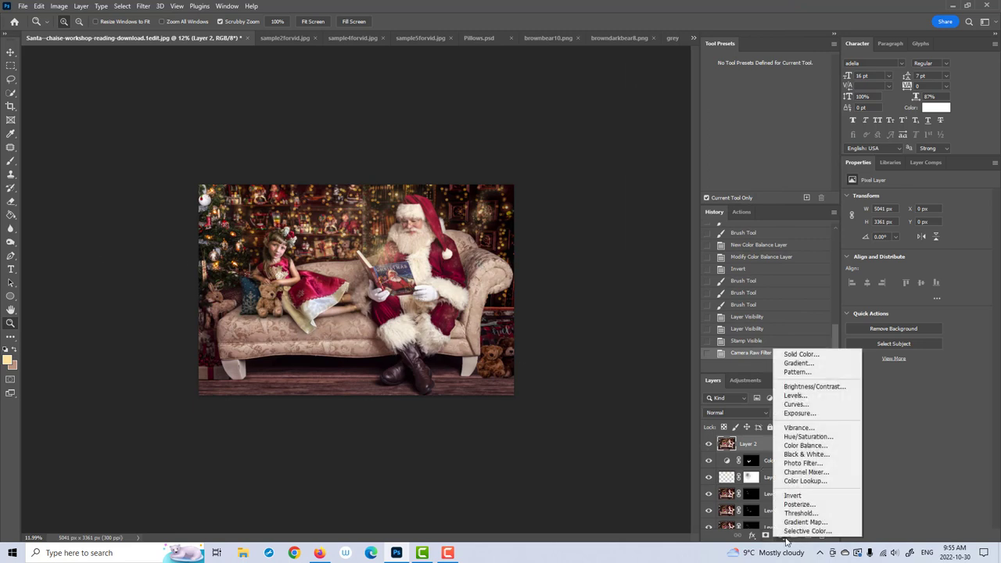
click(783, 538)
drag(766, 450, 807, 536)
alt+click(766, 536)
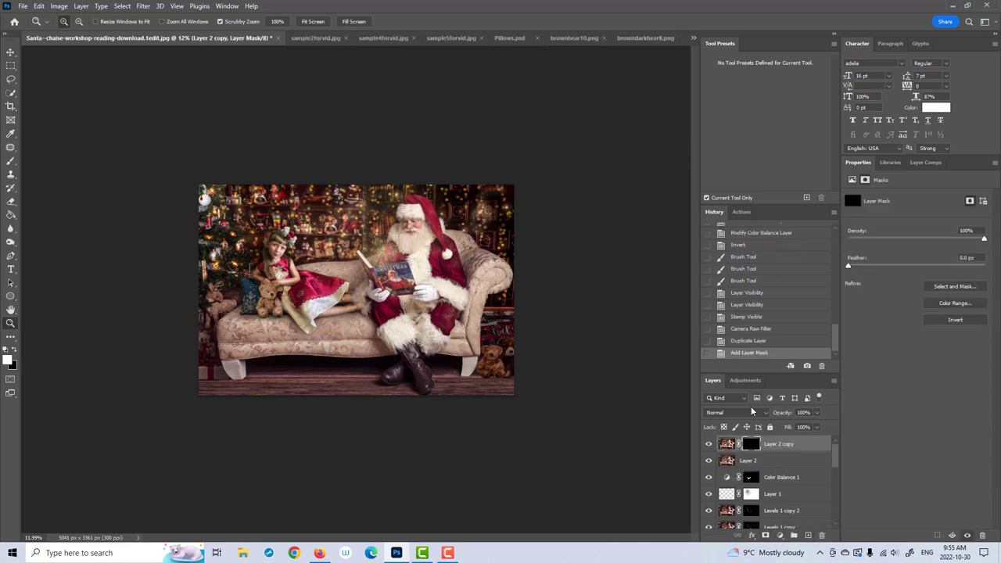
click(735, 413)
click(727, 319)
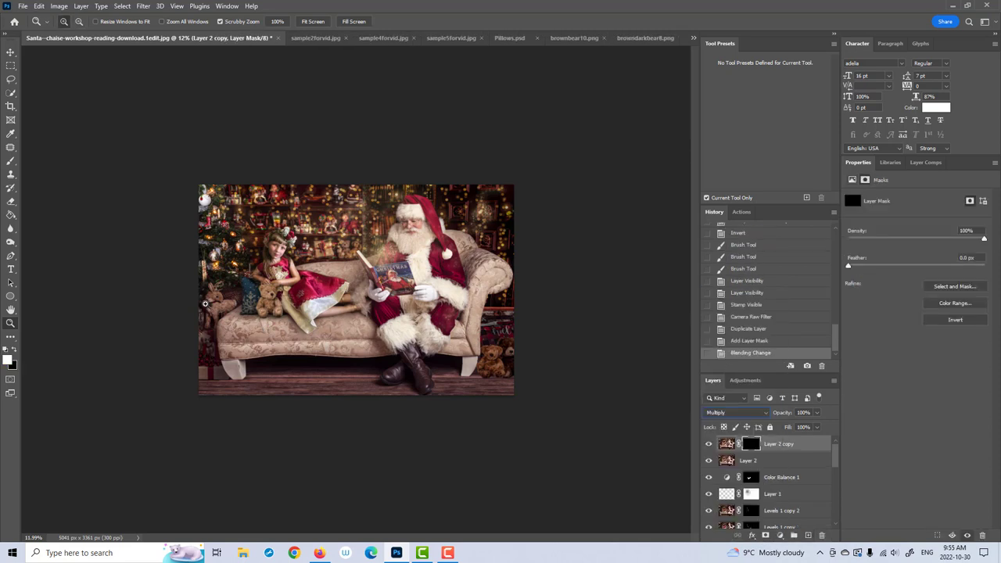
Step: Paint white on the Layer 2 copy mask around the photo's outer edges with a brush at 39% opacity, enlarged to 1400
click(16, 161)
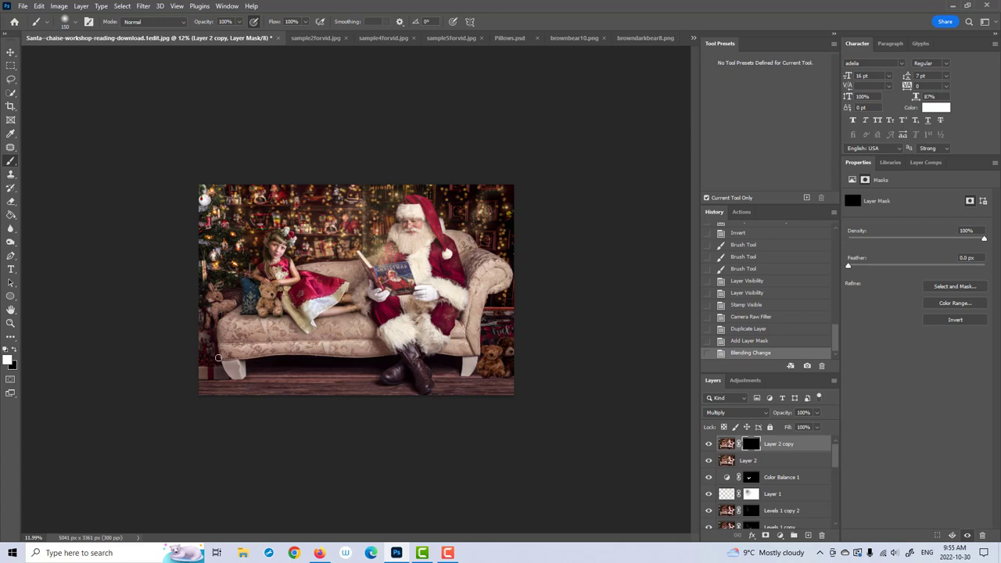
click(236, 29)
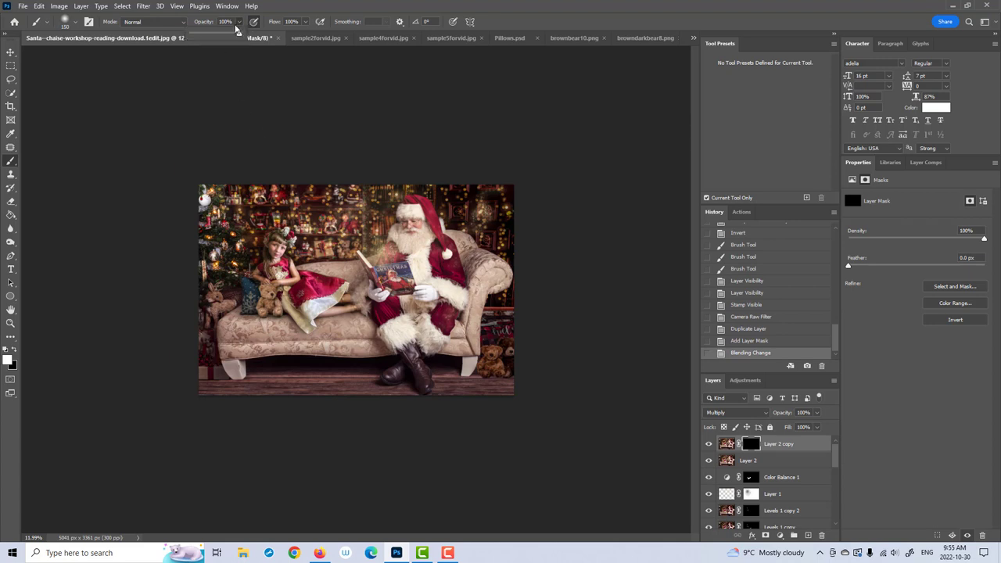
click(210, 36)
key(bracketright)
key(bracketright)
key(bracketright)
key(bracketright)
key(bracketright)
key(bracketright)
key(bracketright)
key(bracketright)
key(bracketright)
key(bracketright)
key(bracketright)
key(bracketright)
key(bracketright)
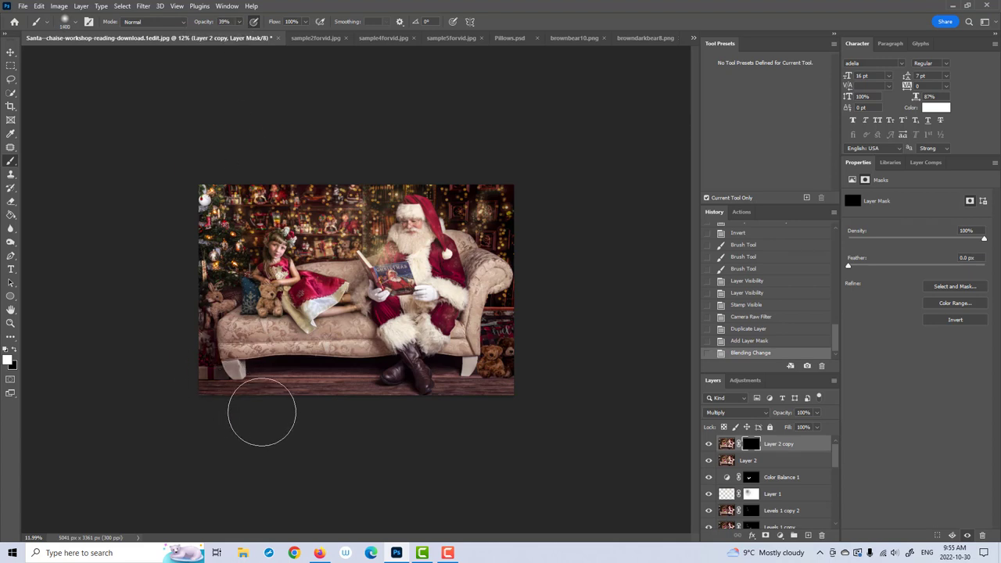
mouse_move(177, 338)
mouse_down()
mouse_move(333, 392)
mouse_move(420, 401)
mouse_move(502, 378)
mouse_move(524, 358)
mouse_move(463, 408)
mouse_move(204, 377)
mouse_move(174, 269)
mouse_move(219, 170)
mouse_up()
drag(149, 227, 207, 196)
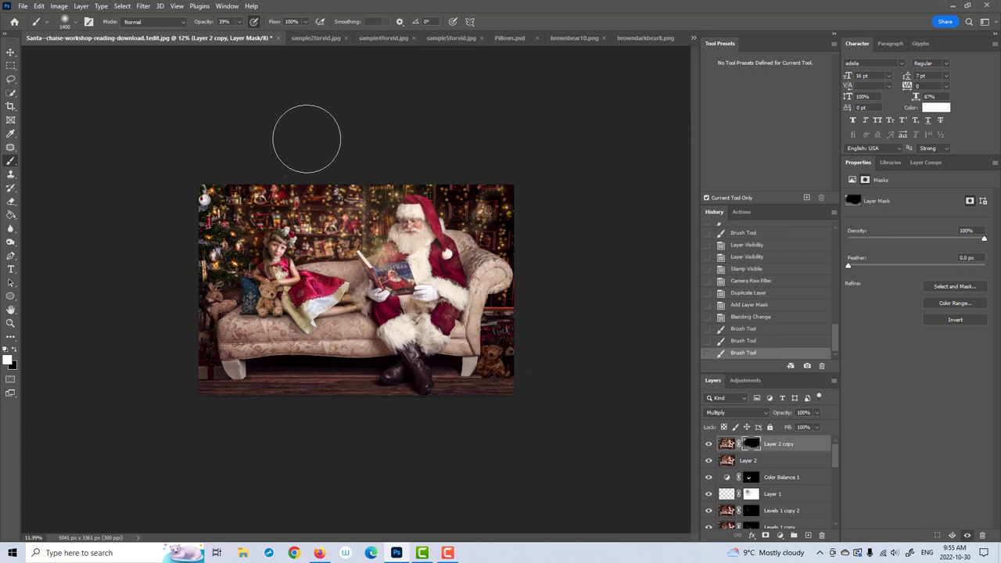
drag(552, 201, 548, 291)
drag(527, 249, 494, 447)
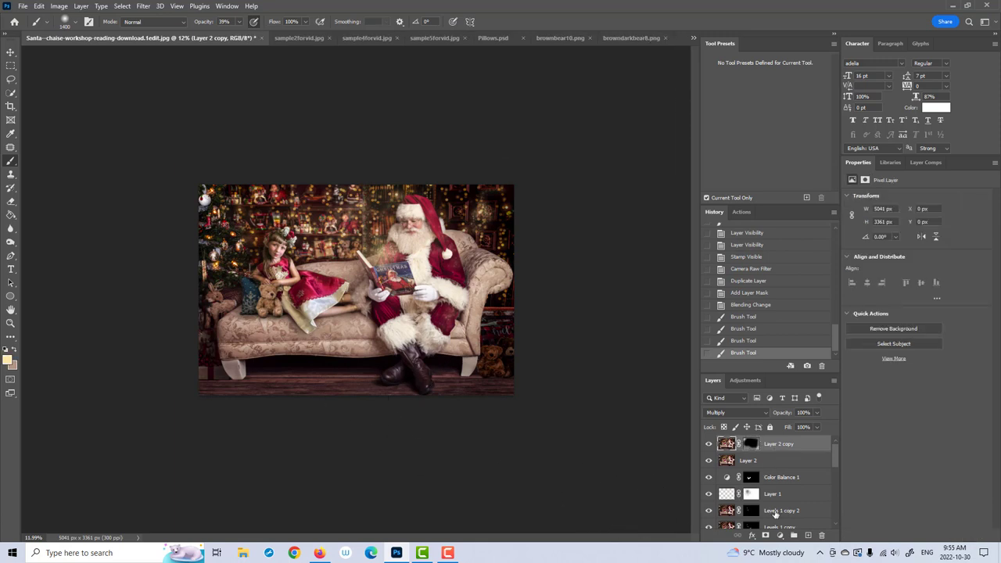
Step: Add a Curves adjustment layer, raise the black point's output to 12, and add curve points at 49/53 and 147/153
click(780, 536)
click(791, 402)
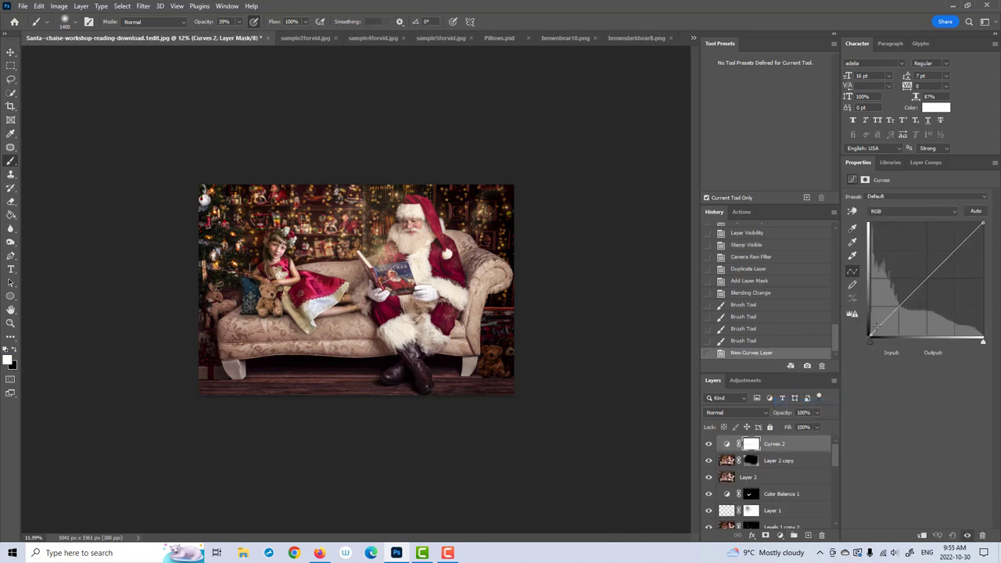
drag(871, 333, 881, 319)
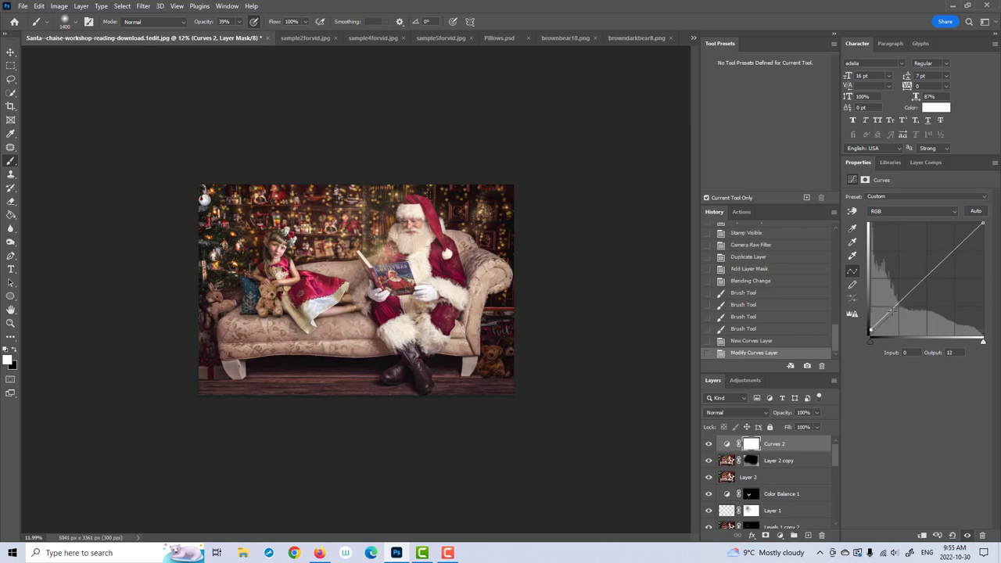
click(891, 311)
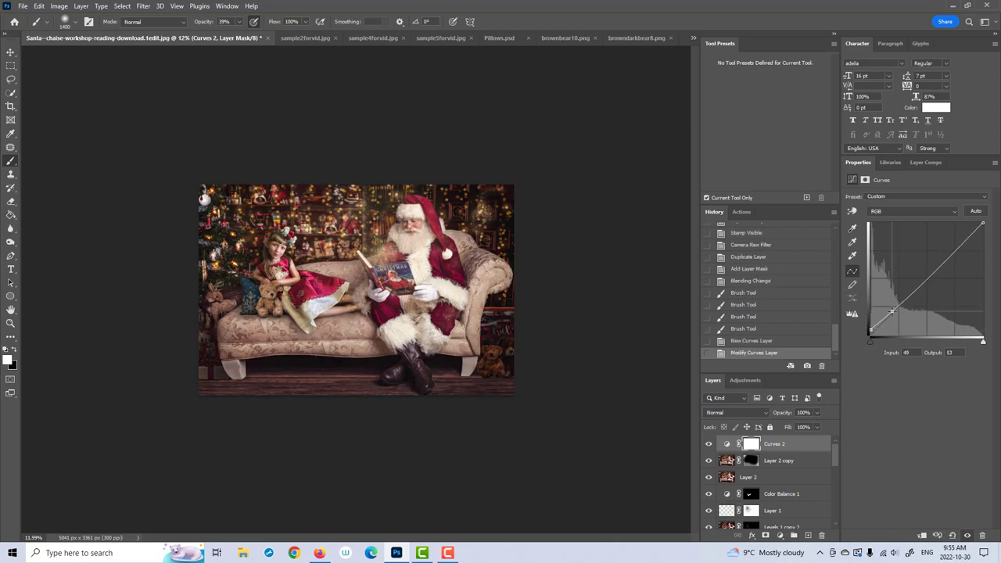
click(936, 268)
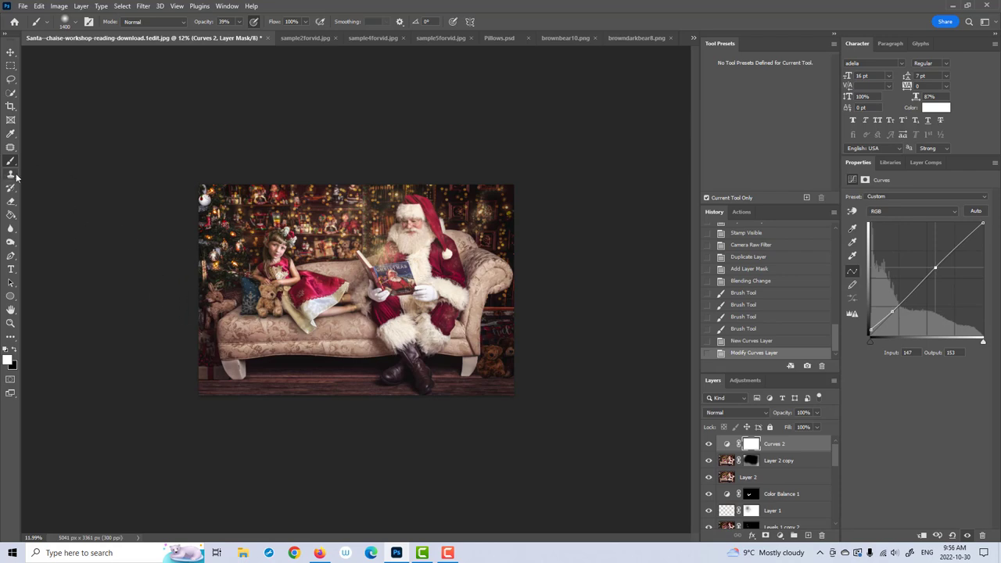
Step: Flatten the image into a single background layer
click(10, 323)
drag(334, 272, 368, 261)
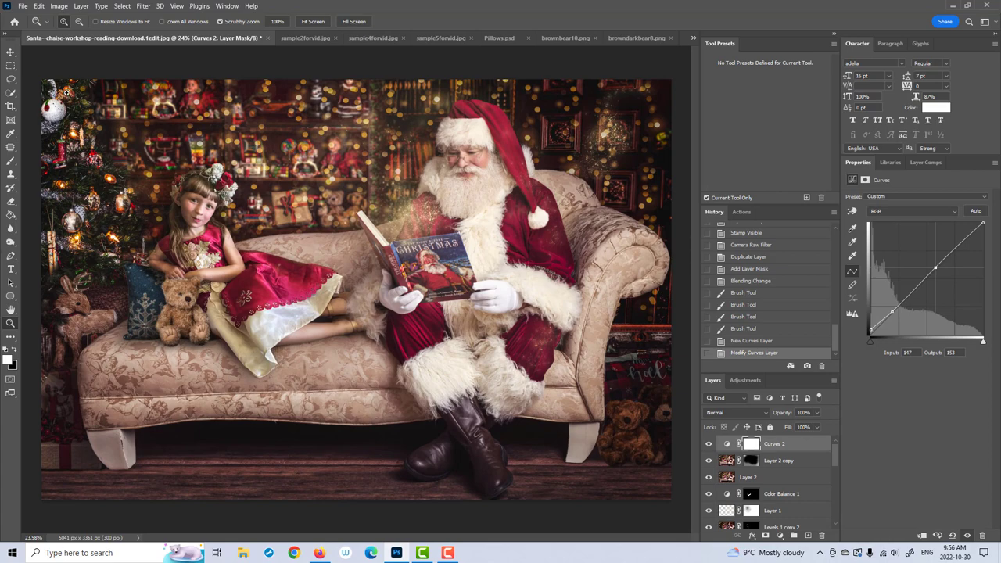
click(81, 6)
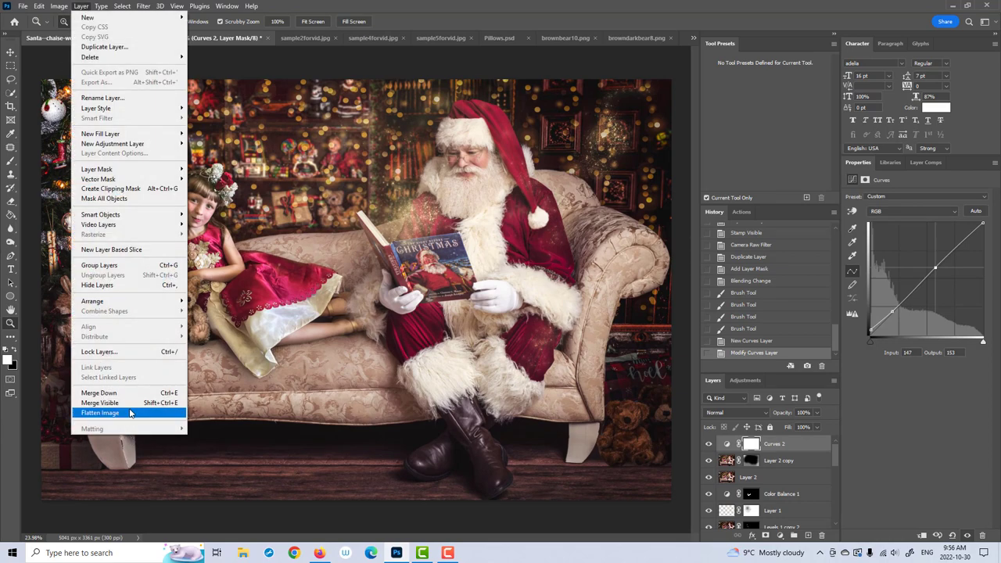
click(129, 413)
Step: Save the flattened image in Downloads as the JPEG Santa--chaise-workshop-reading-download.1edit2 at maximum quality 12
click(22, 5)
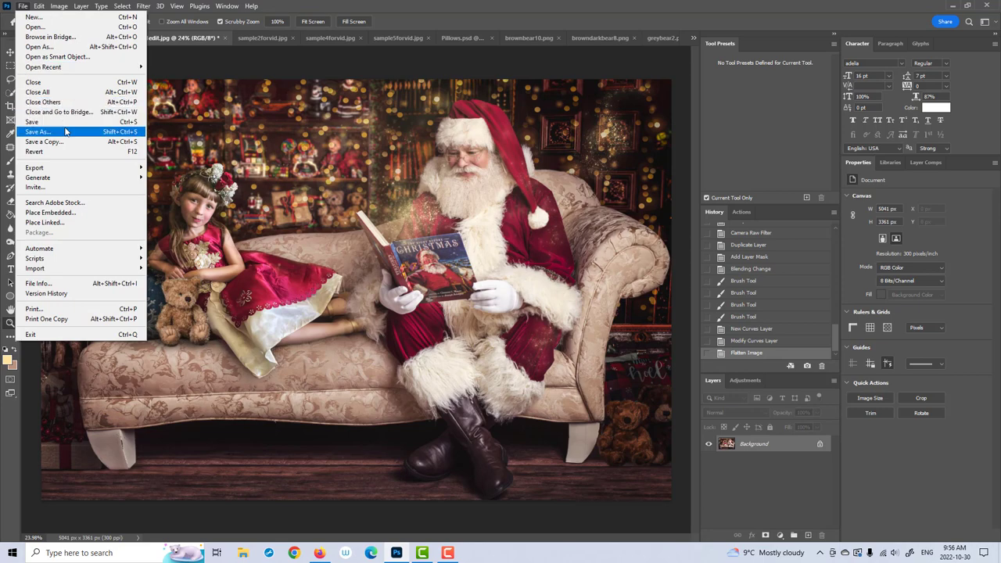
click(55, 131)
click(220, 421)
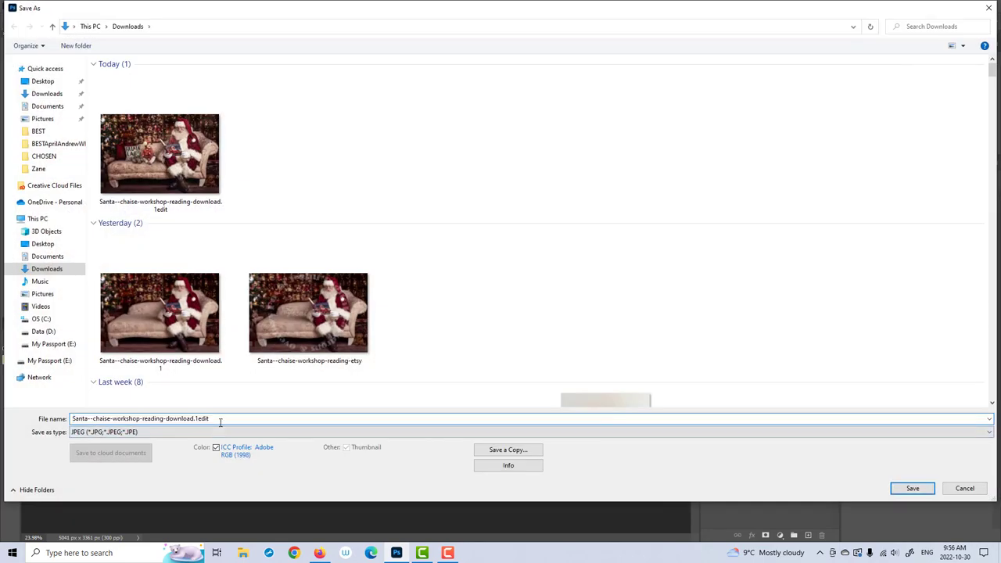
text(2)
key(Return)
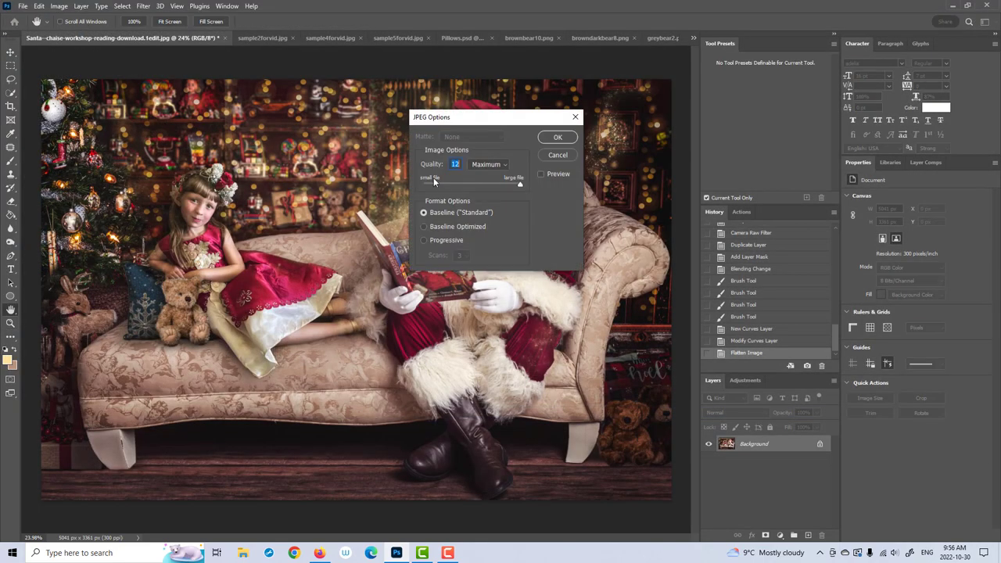
click(547, 141)
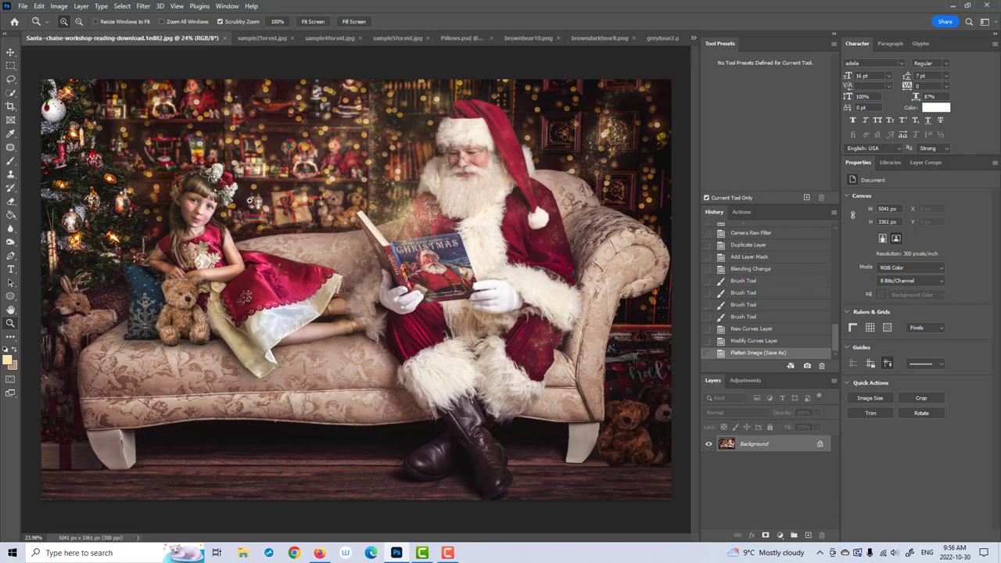
key(ctrl+minus)
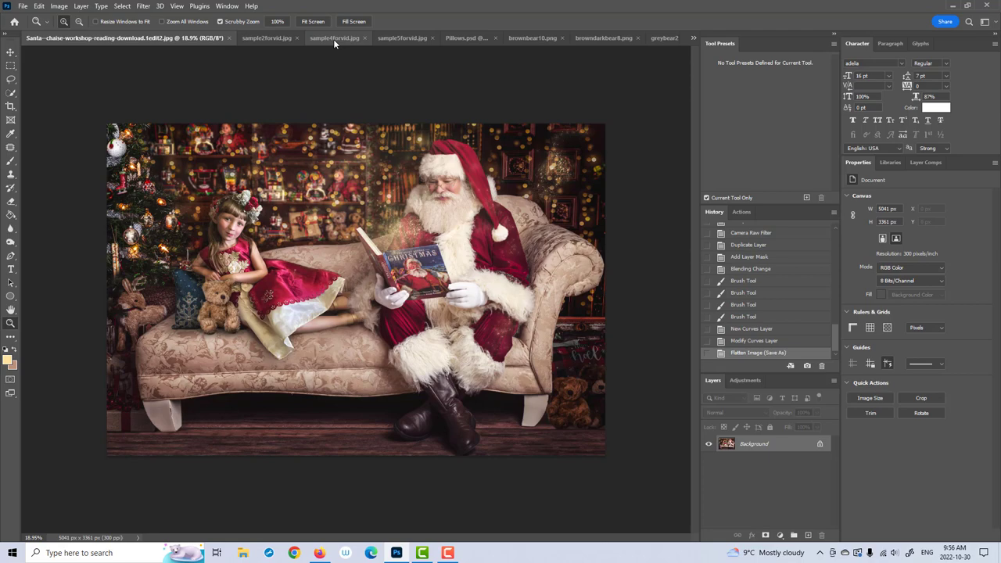
drag(325, 182, 339, 180)
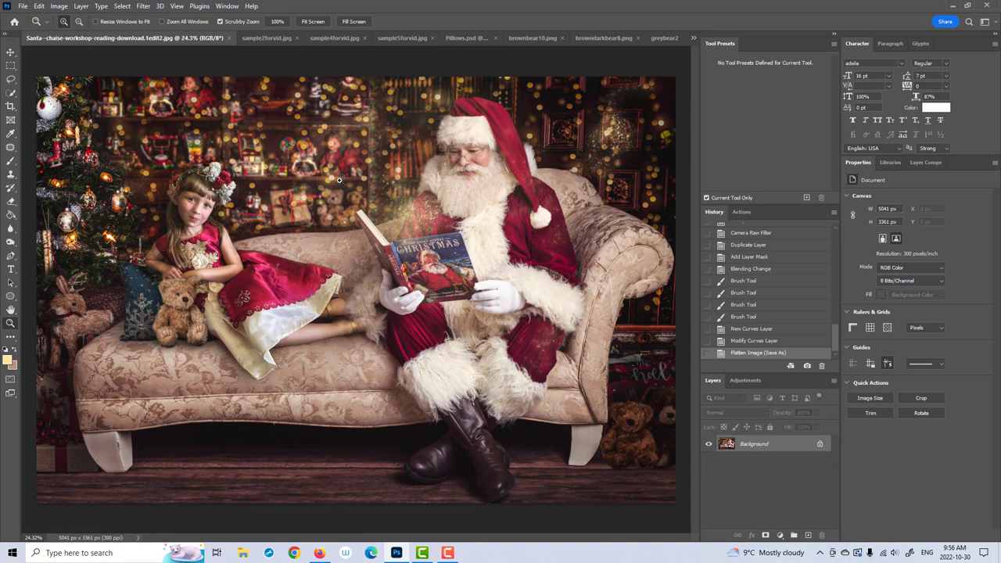